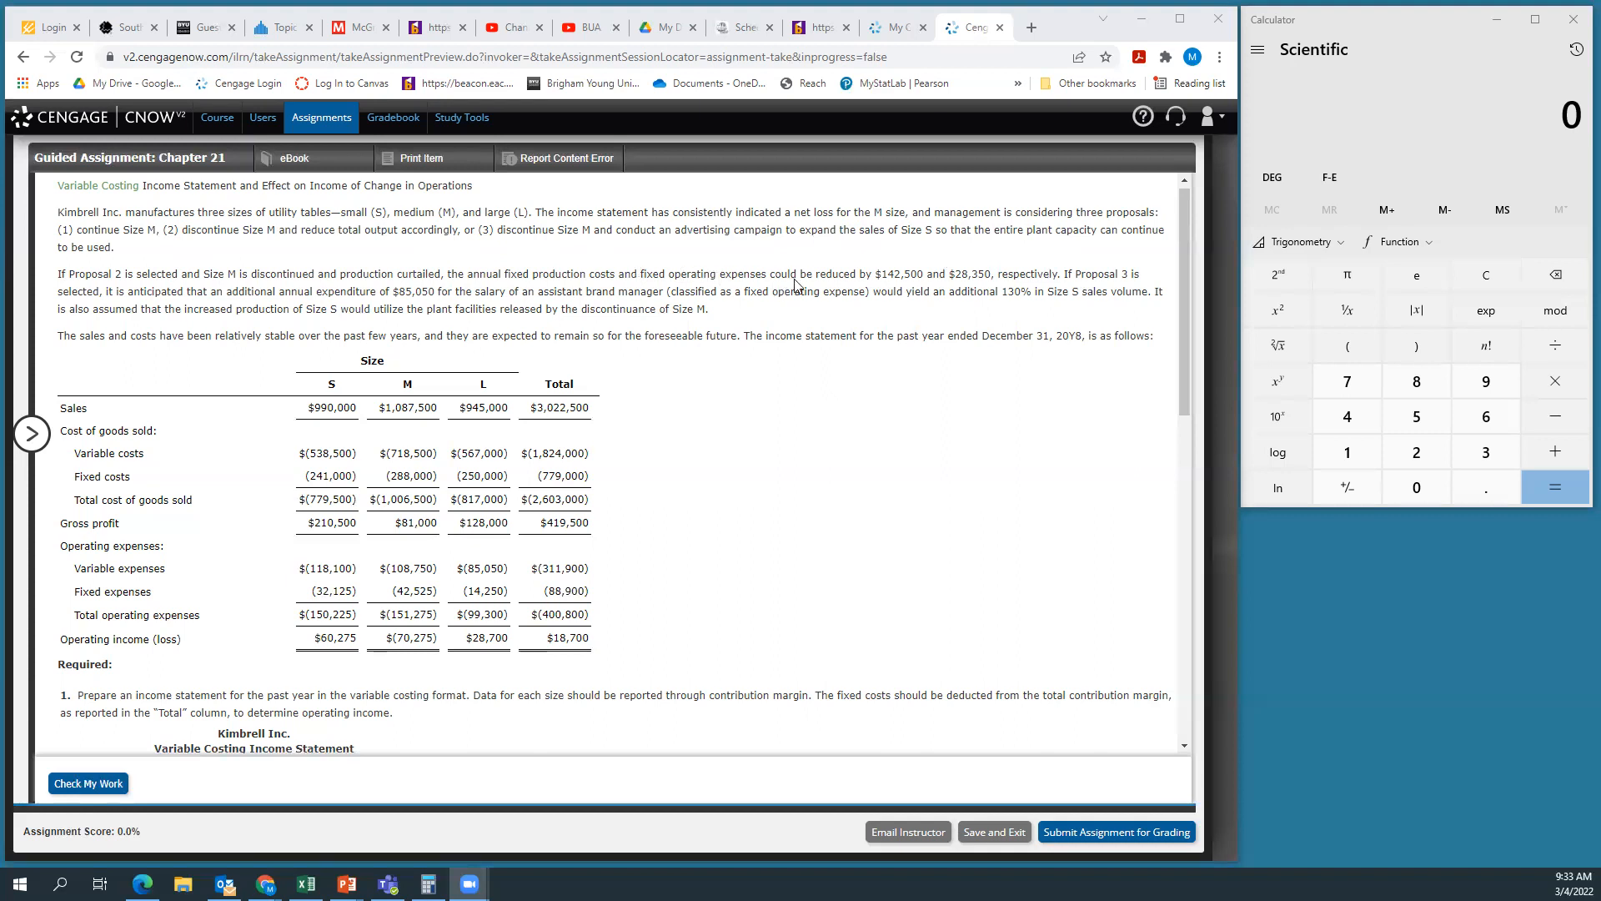
Review Proposal 2's fixed cost reductions of $142,500 and $28,350 against Size M's fixed costs in the given income statement
drag(861, 274, 1051, 270)
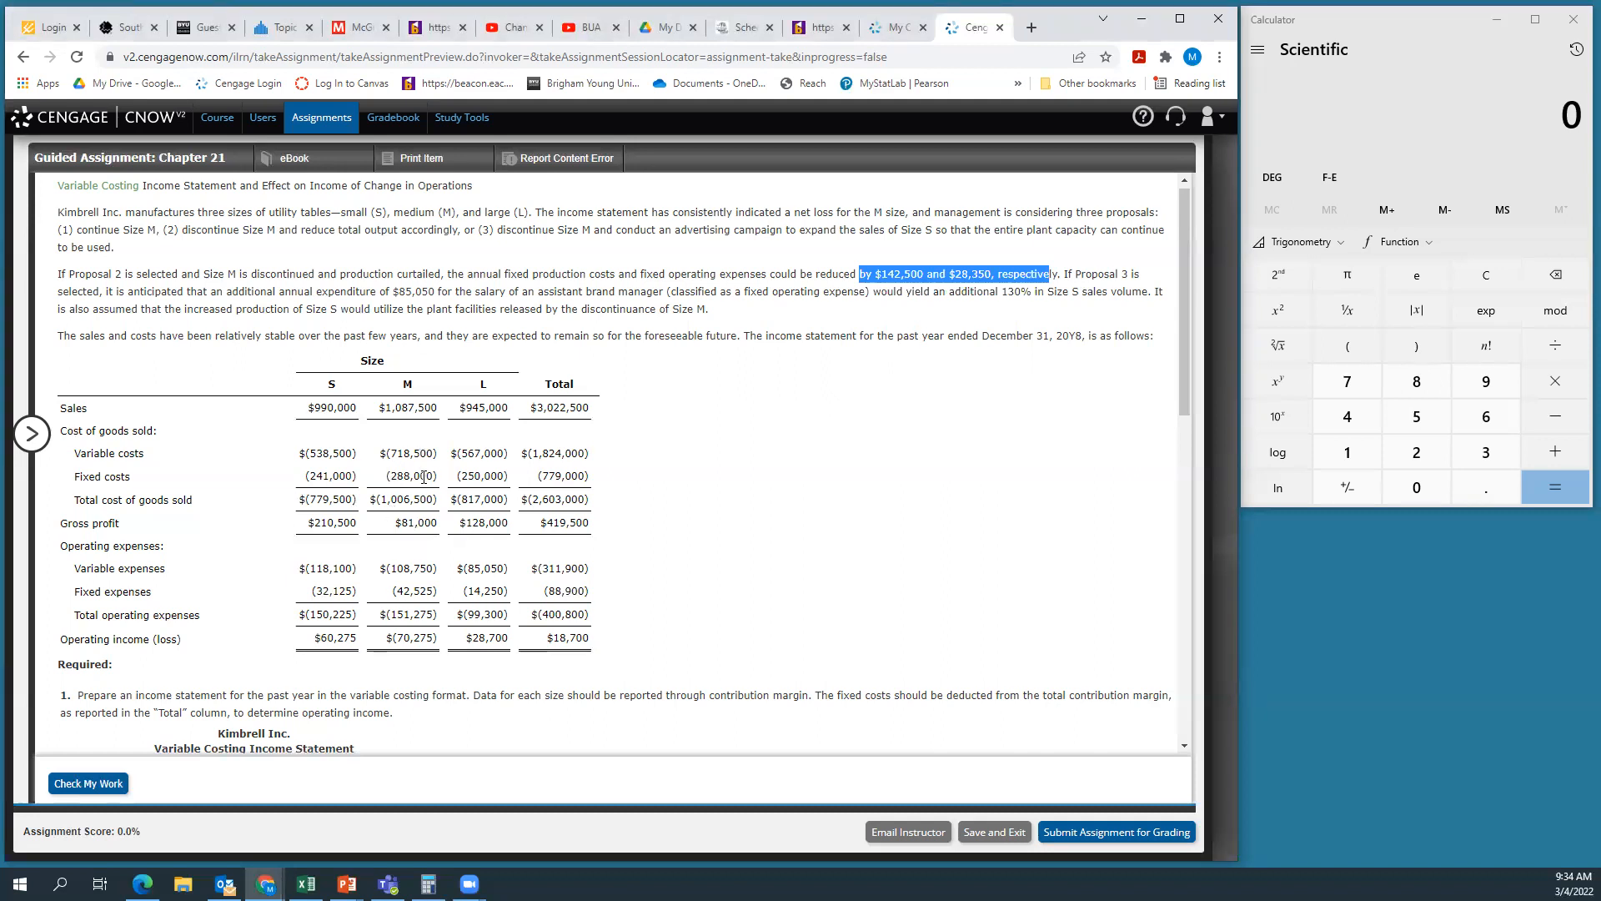
drag(386, 475, 435, 478)
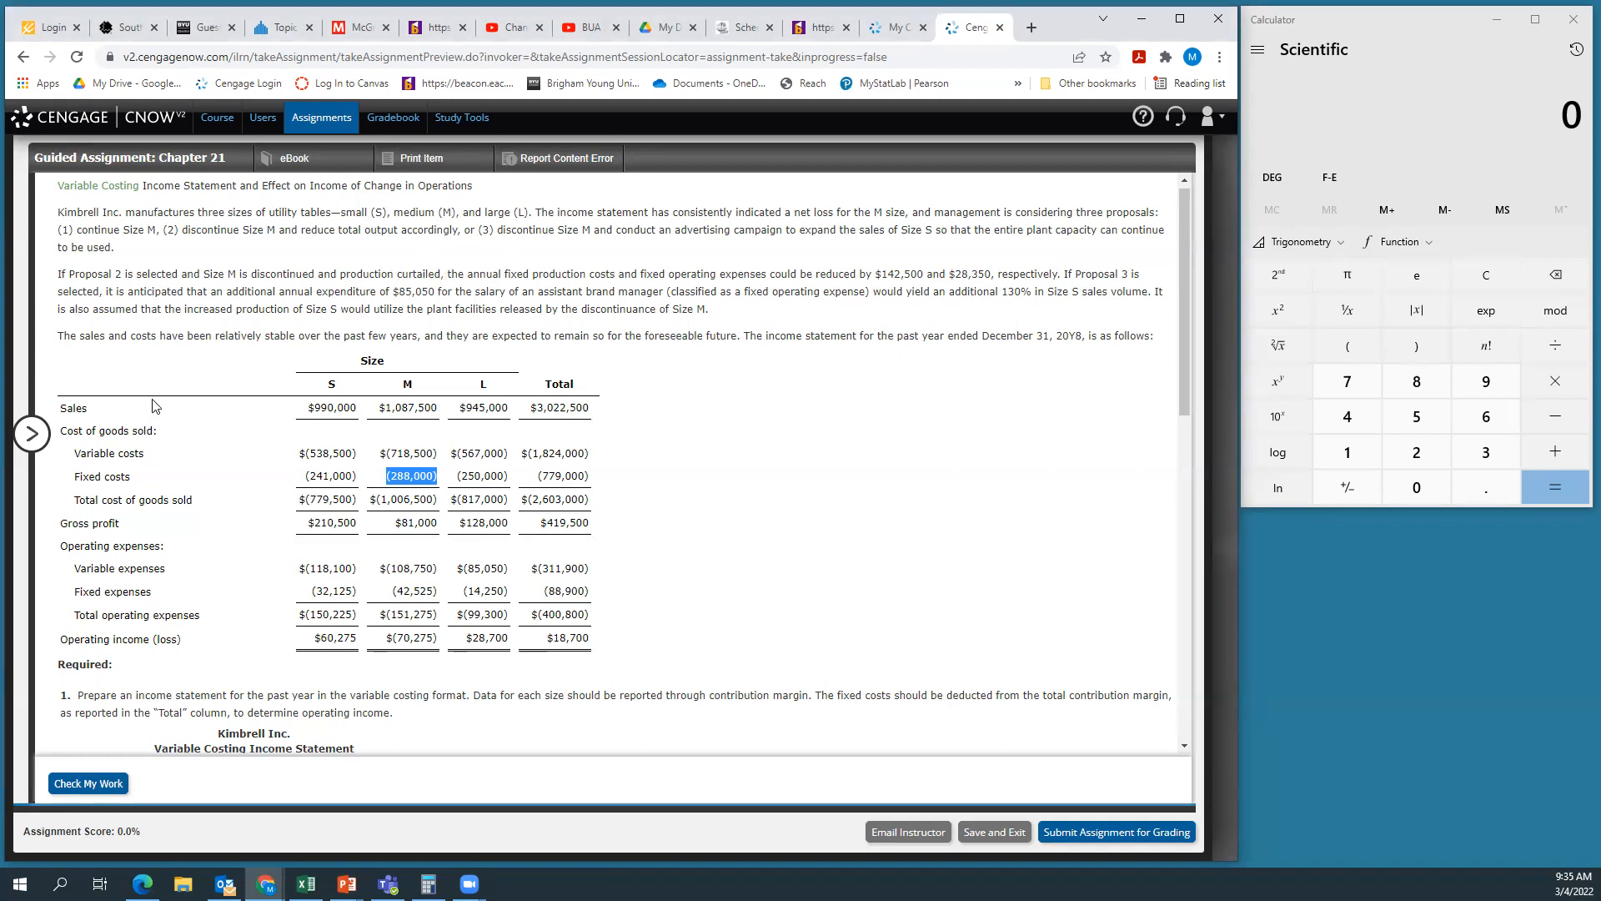
click(674, 484)
Enter sales of 990,000 for Size S and 1,087,500 for Size M in the variable costing income statement
scroll(410, 404, down, 1)
scroll(409, 408, down, 2)
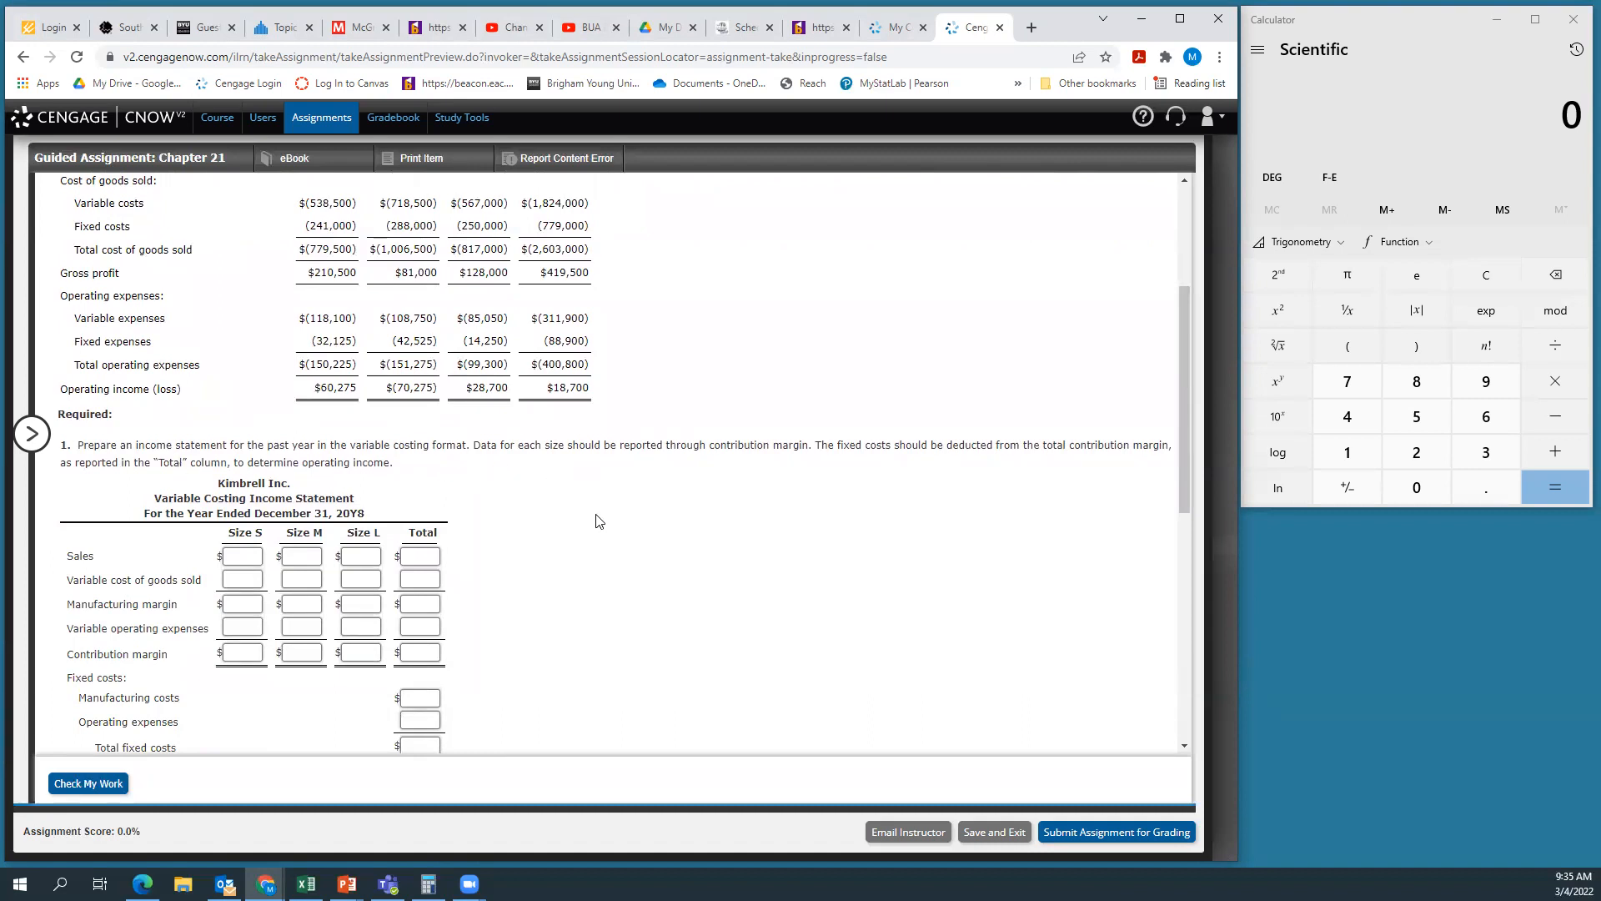
scroll(631, 595, up, 1)
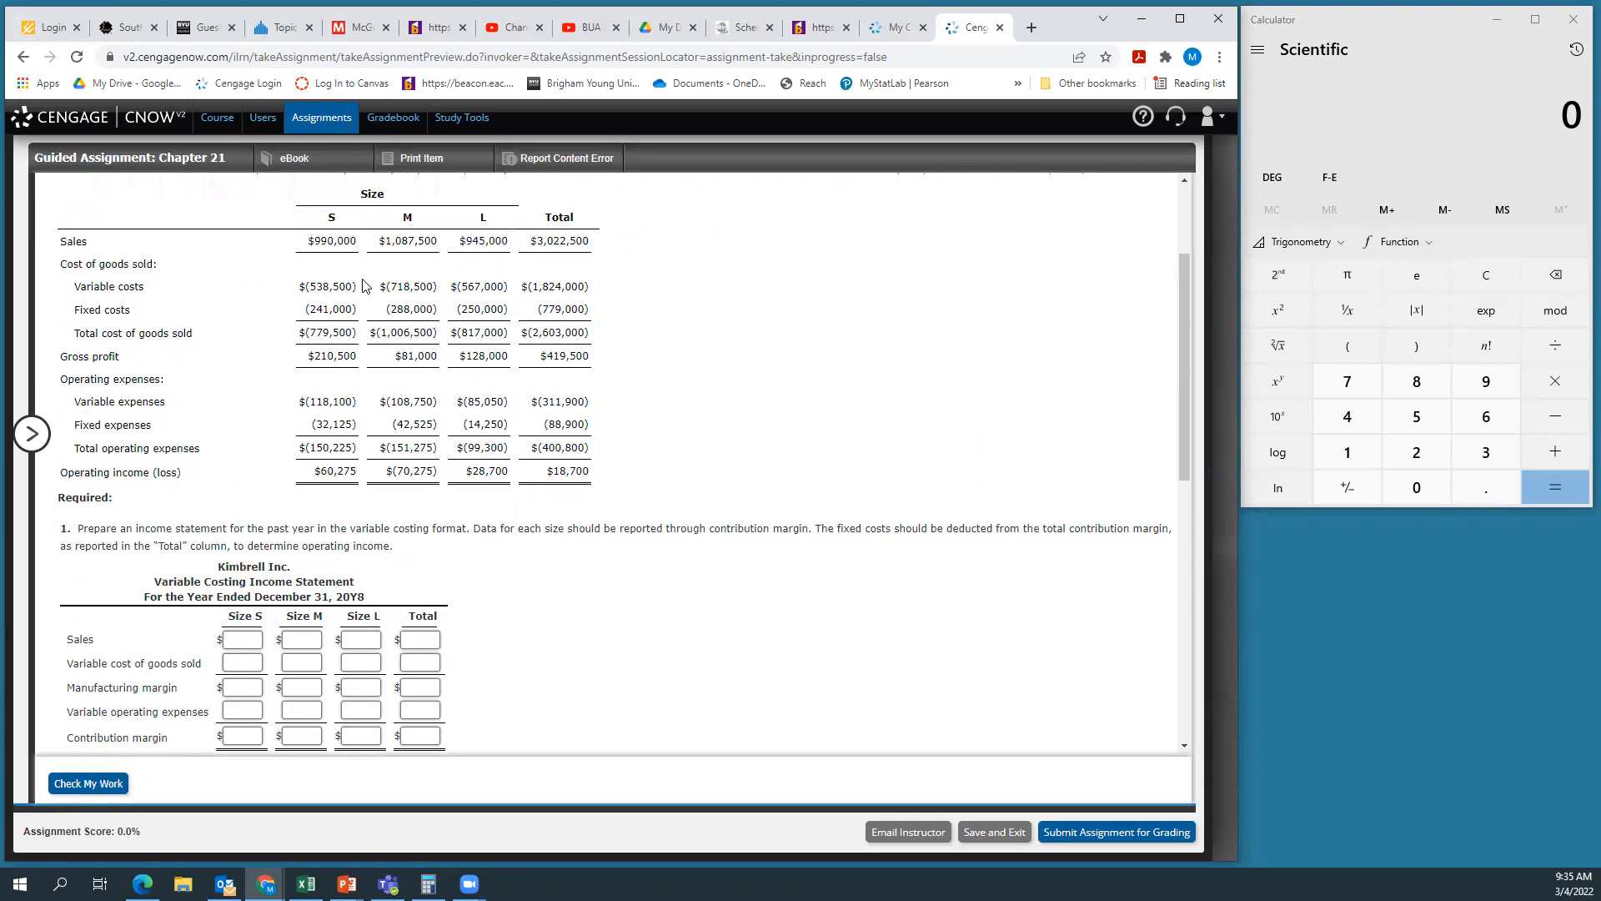
drag(304, 241, 512, 244)
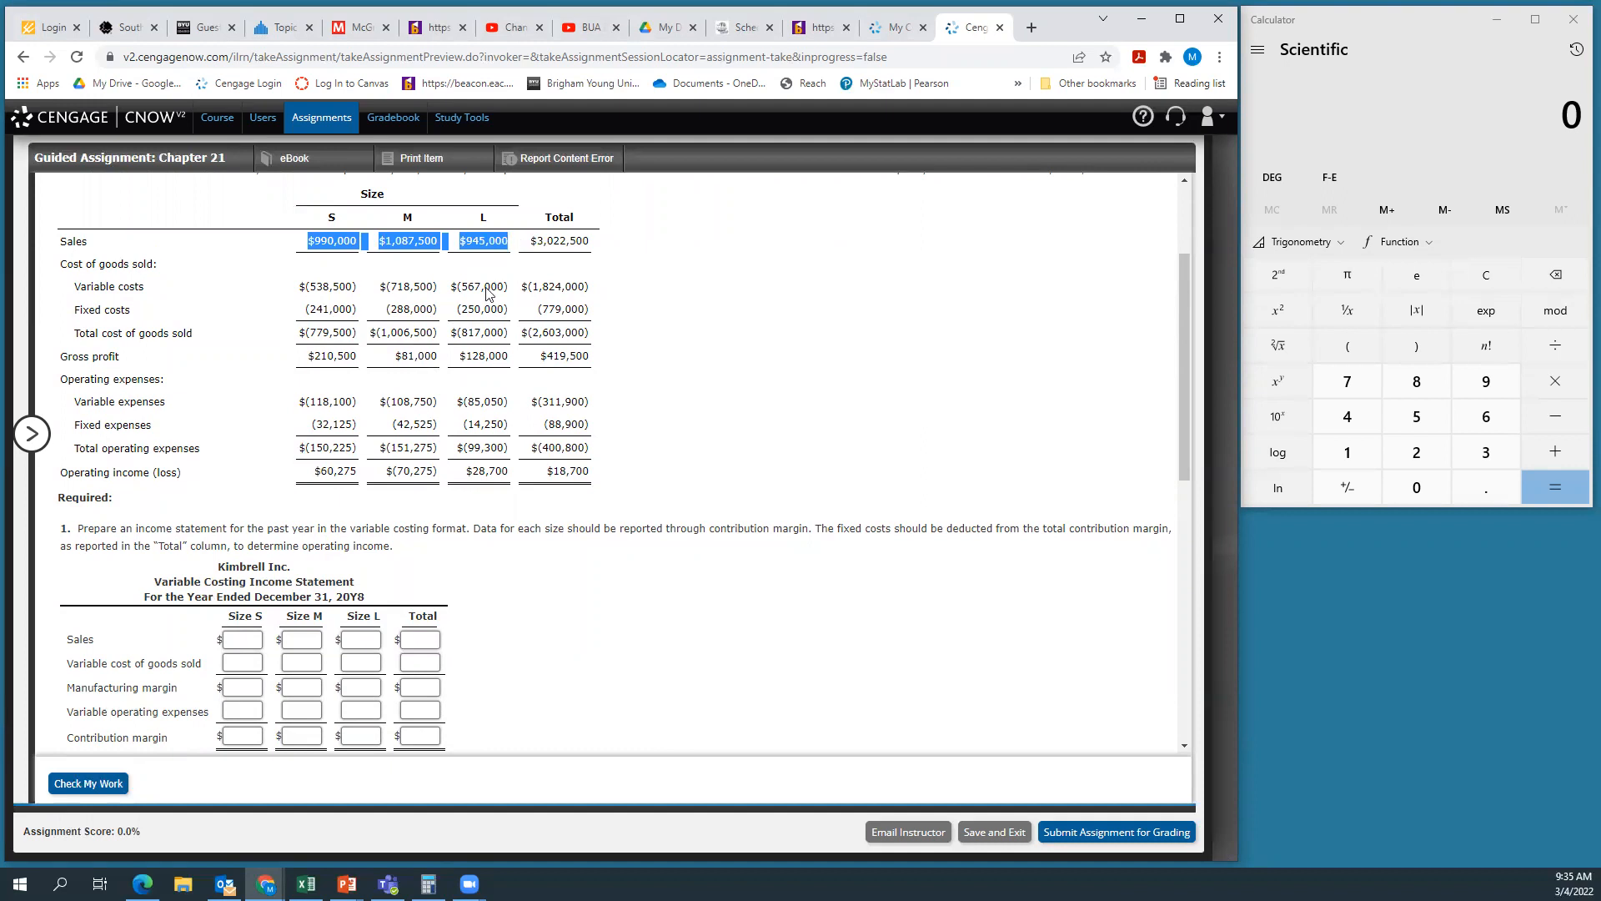
click(232, 639)
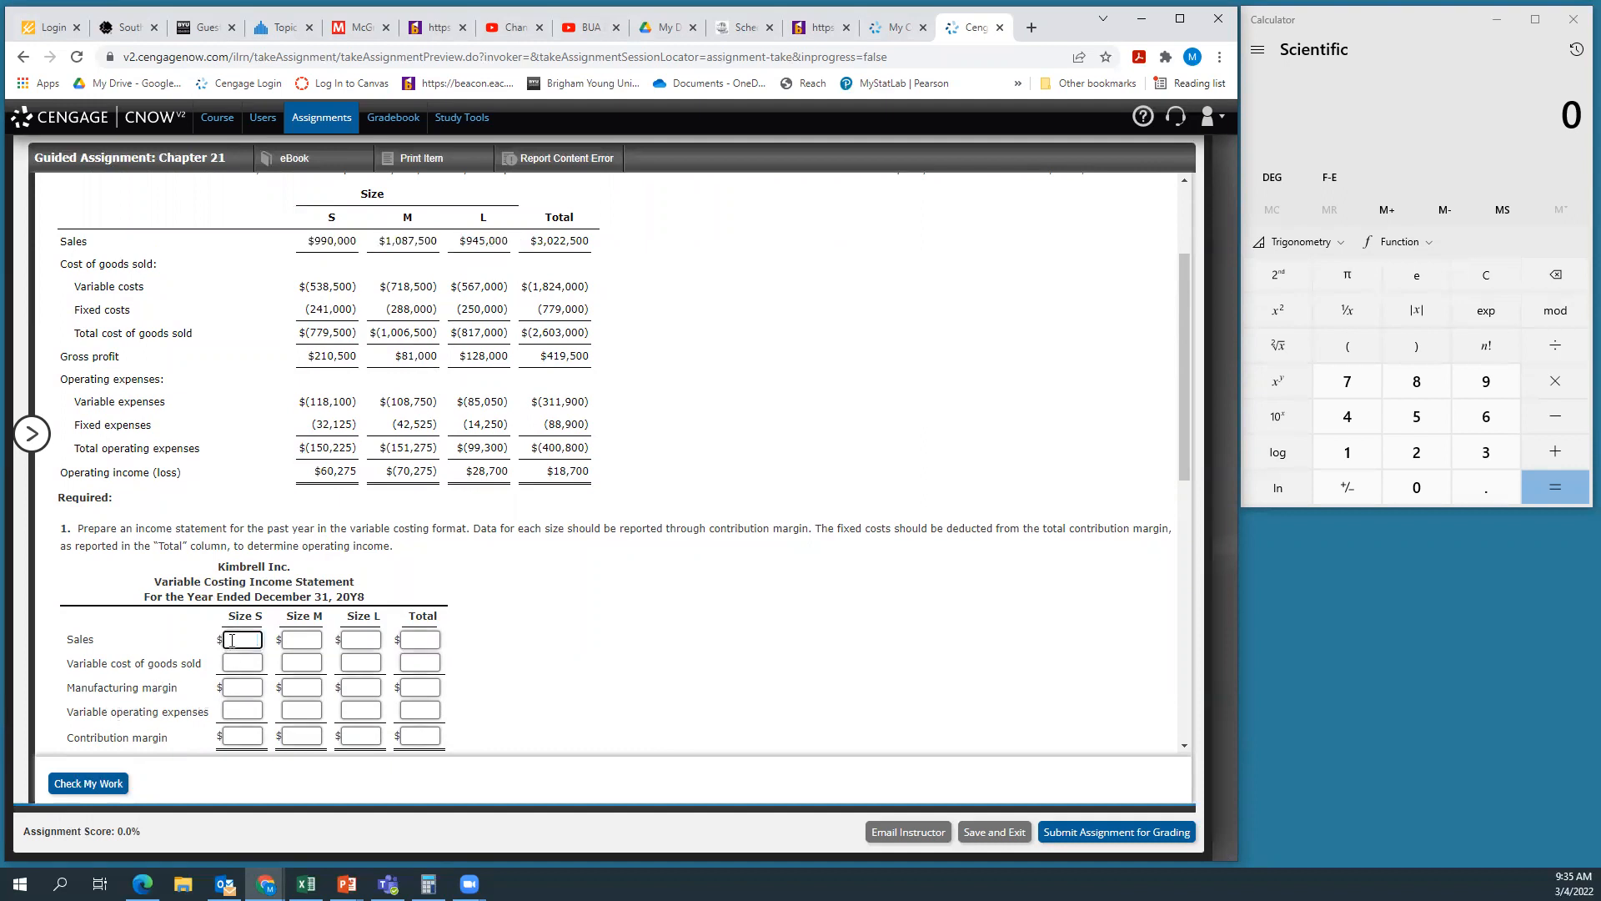
text(990000)
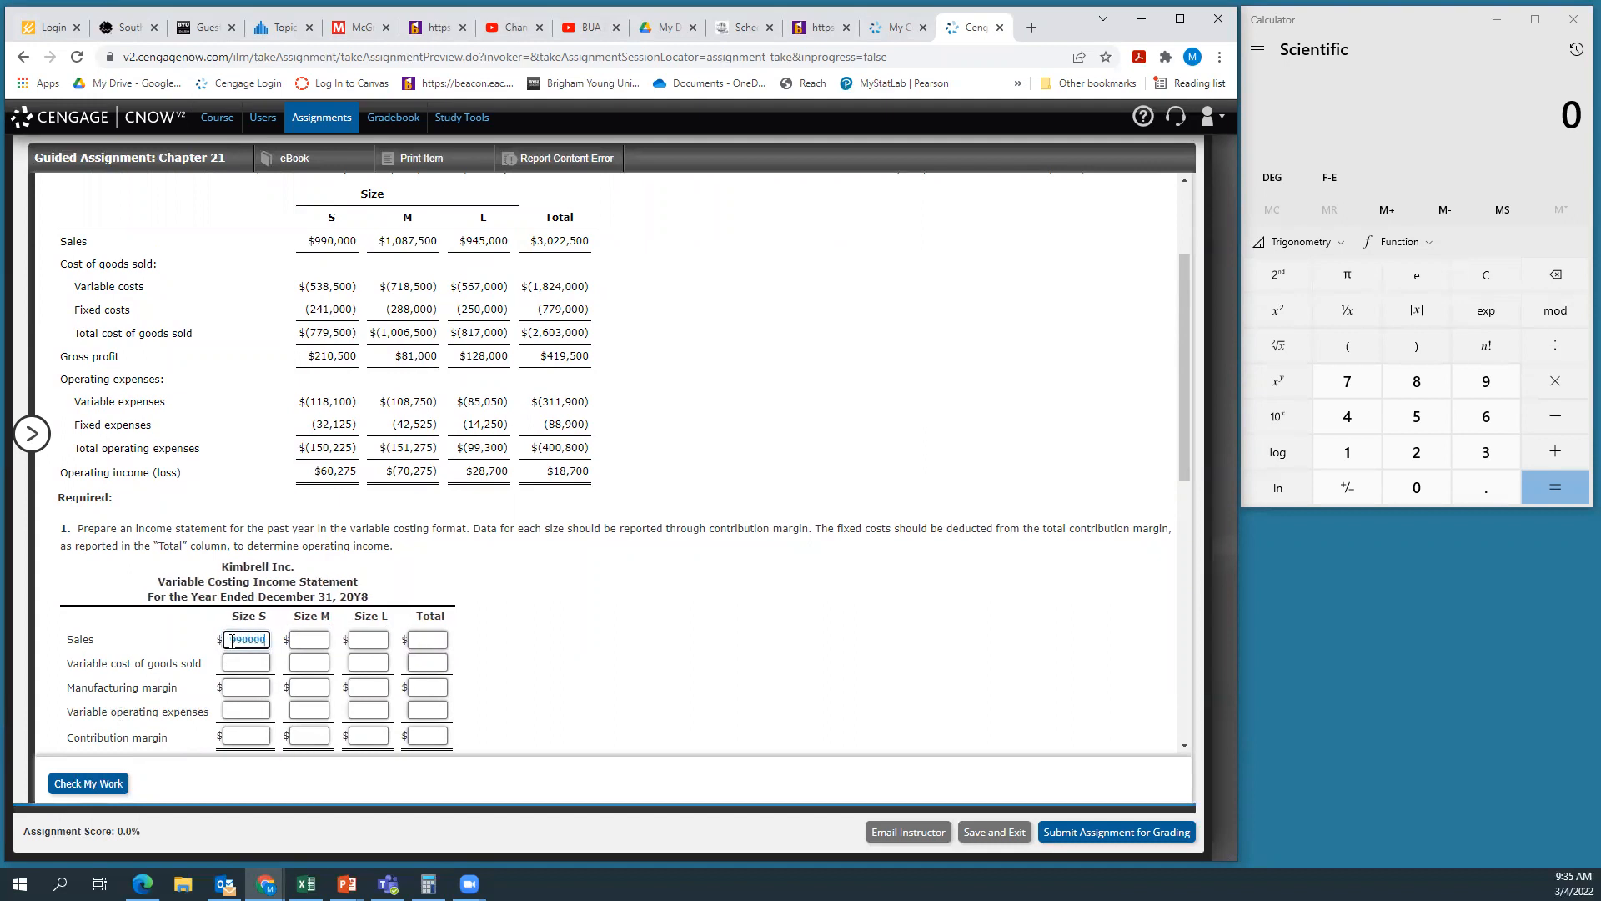
click(302, 640)
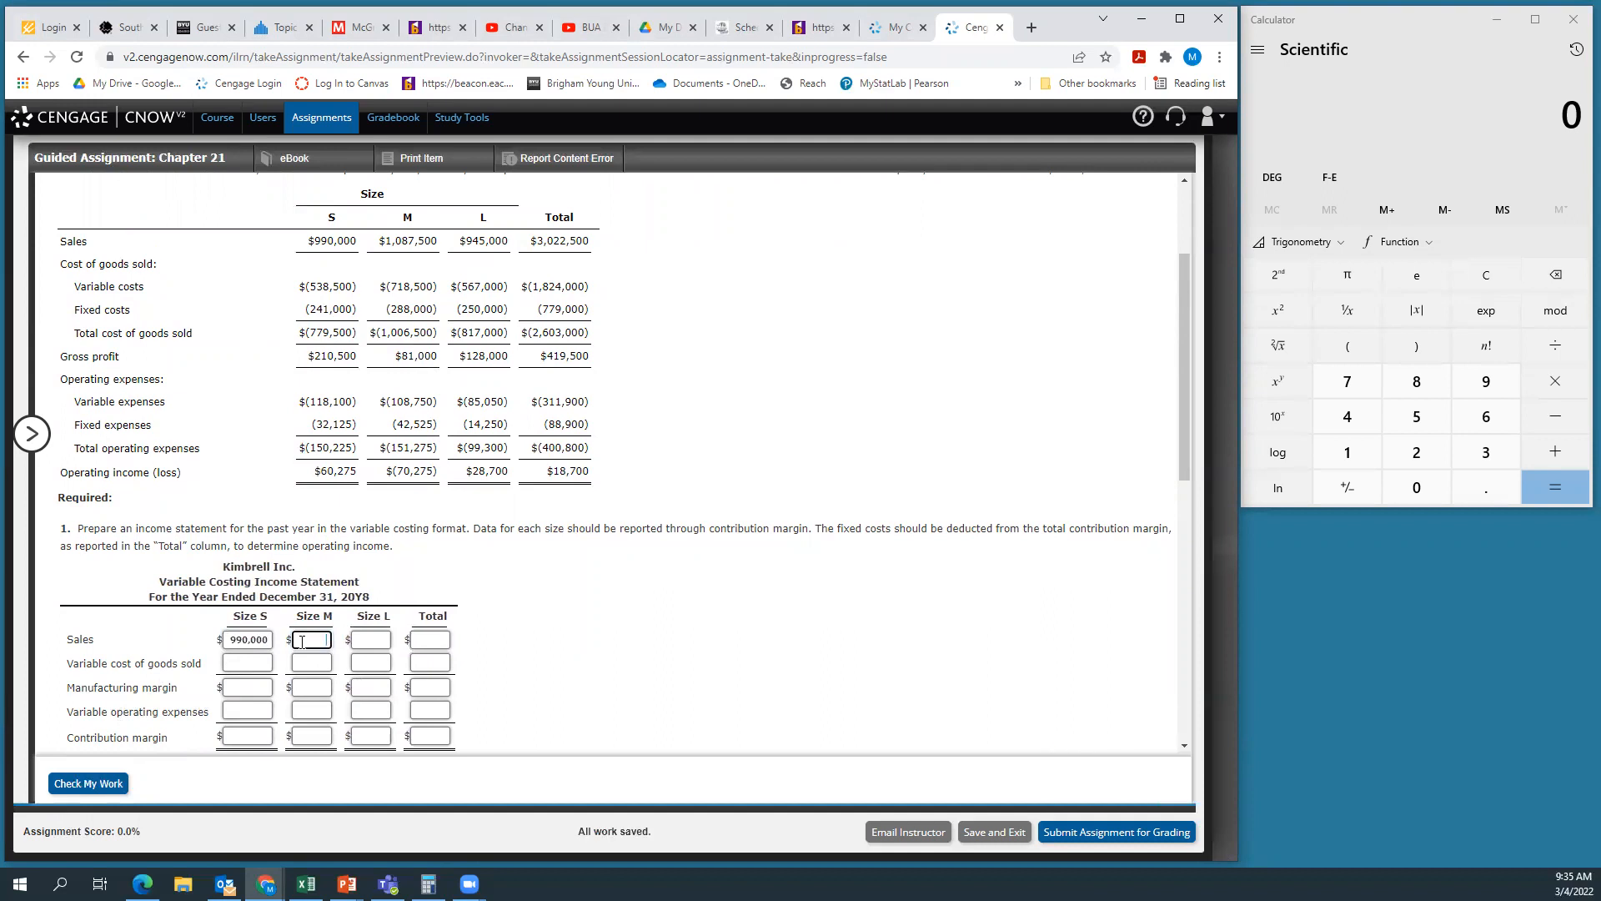
text(1,087,)
text(500)
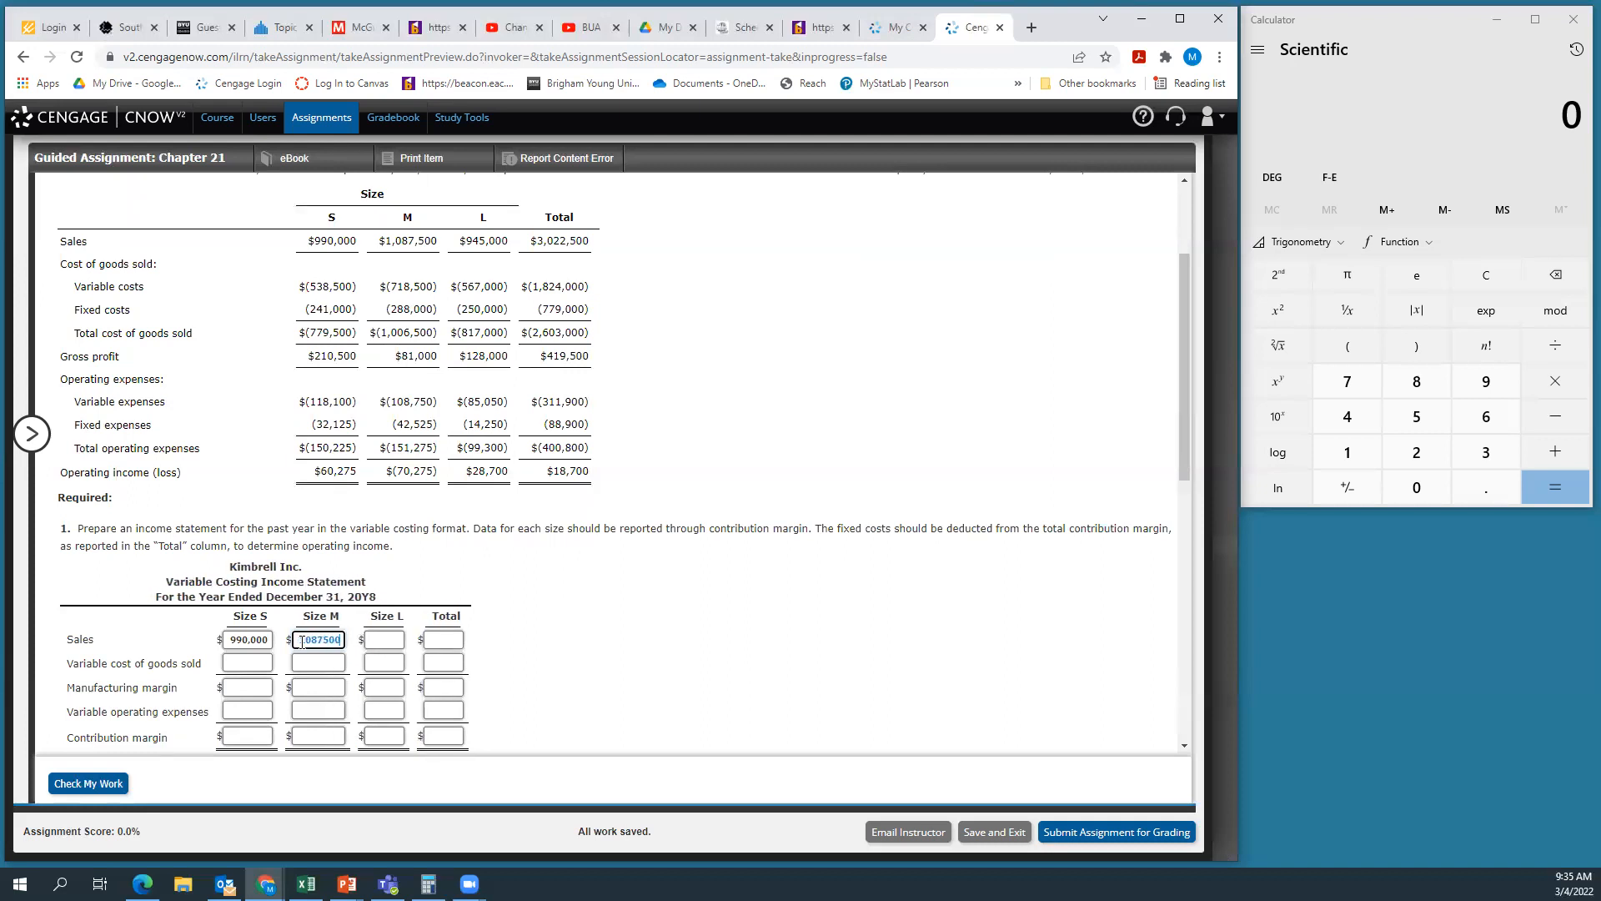
Enter sales of 945,000 for Size L and 3,022,500 for the Total column
click(386, 642)
text(945000)
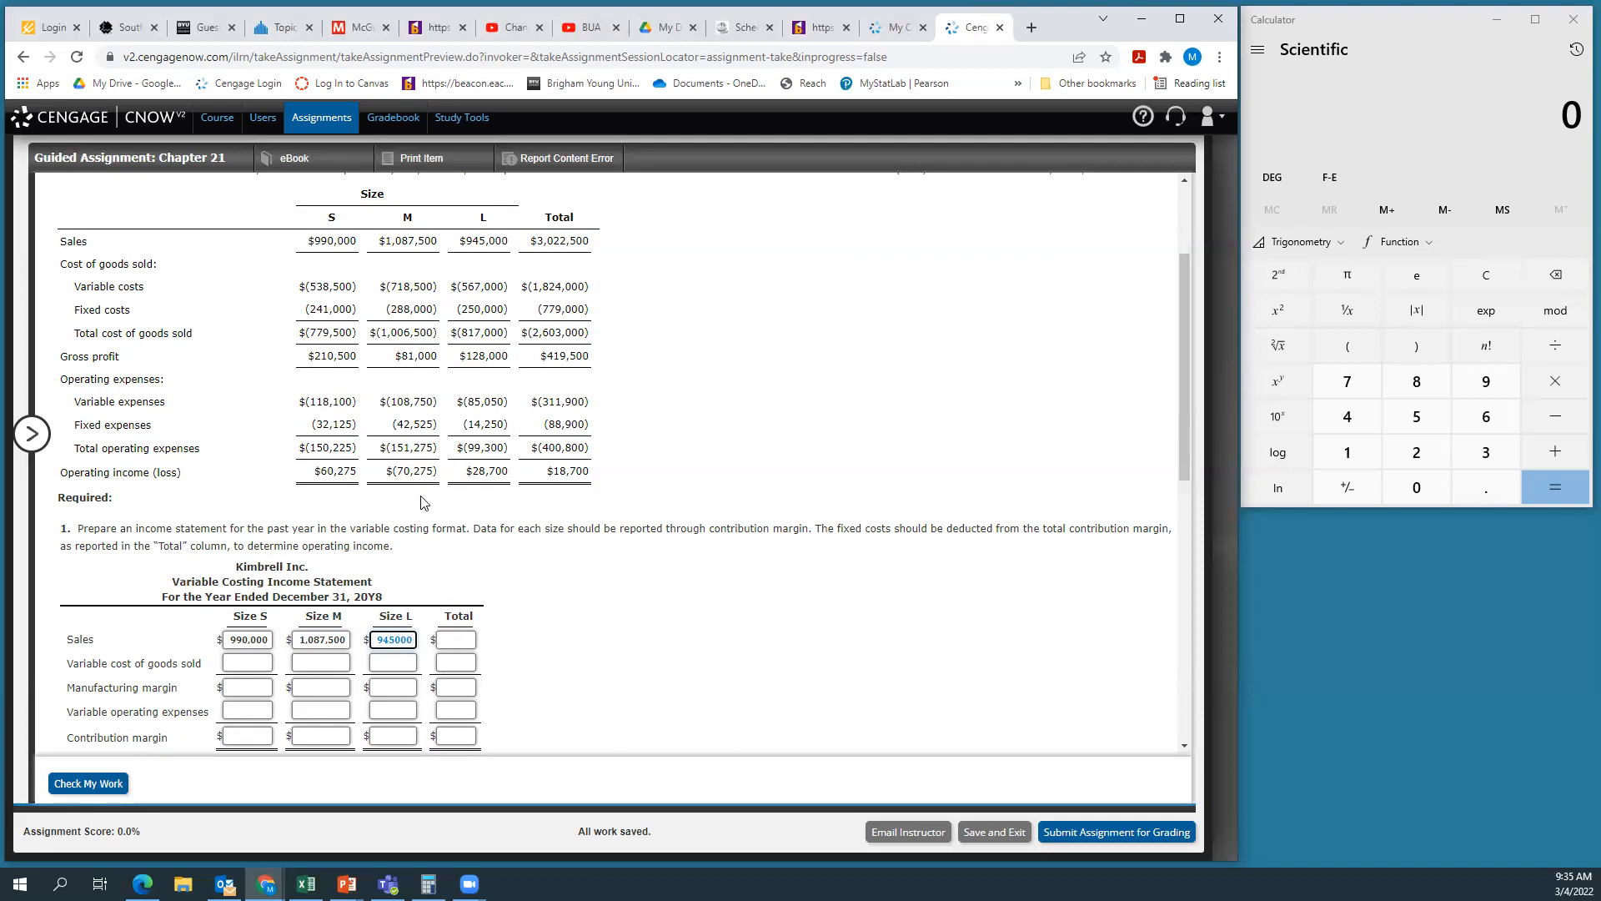
click(465, 641)
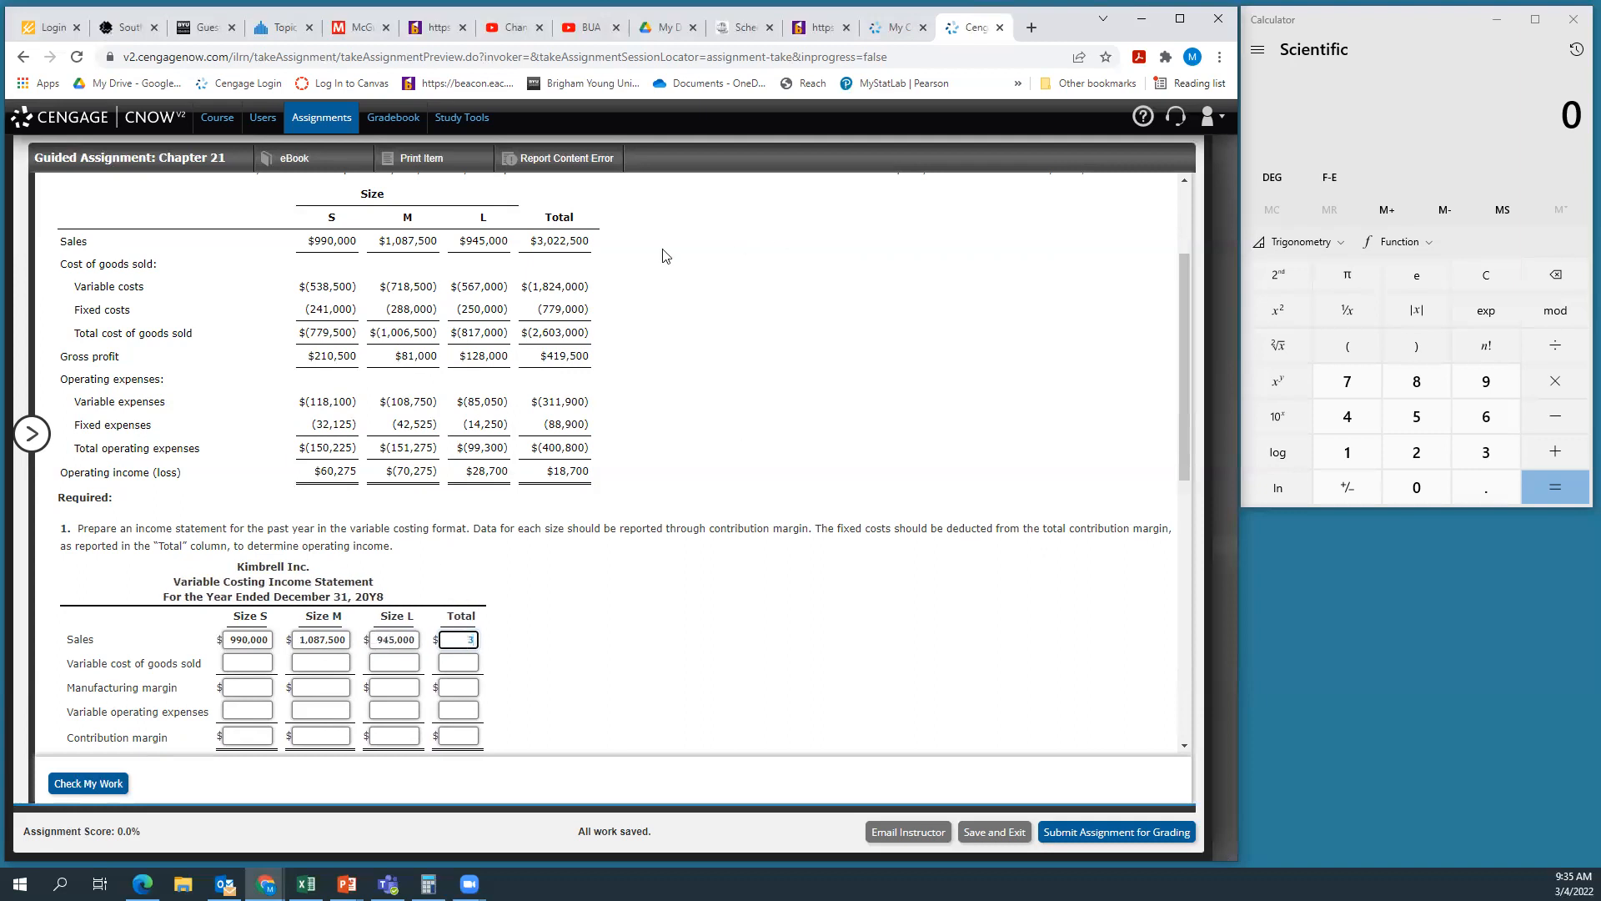
text(3,022,)
text(500)
click(715, 689)
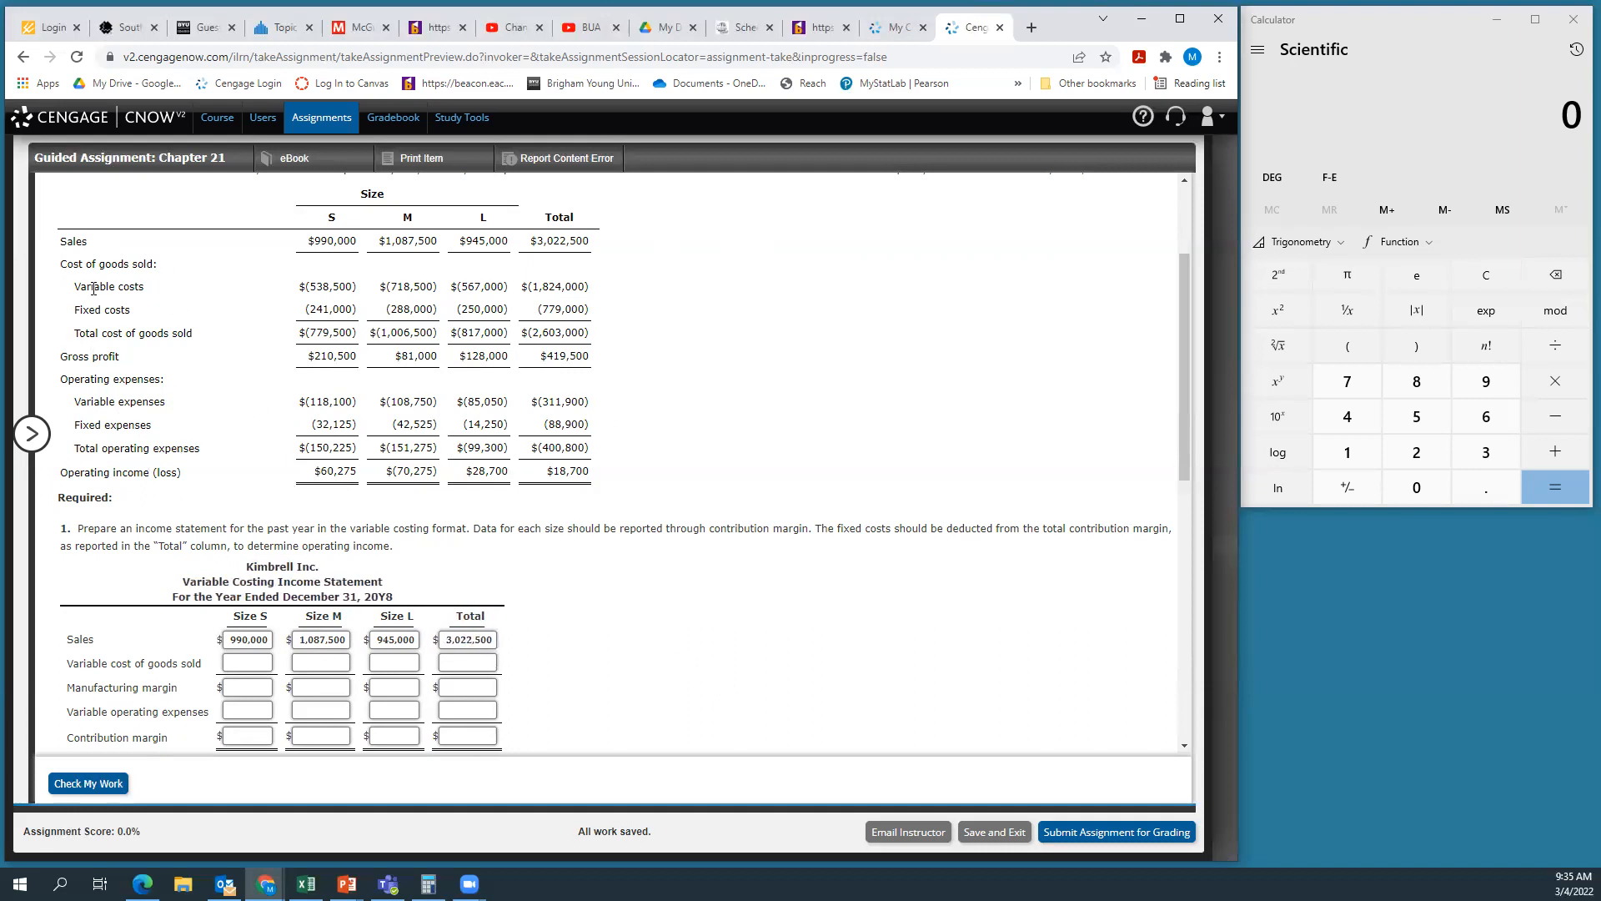
Fill in variable cost of goods sold: 538,500 for Size S, 718,500 for M, 567,000 for L and 1,824,000 in total
drag(80, 288, 594, 288)
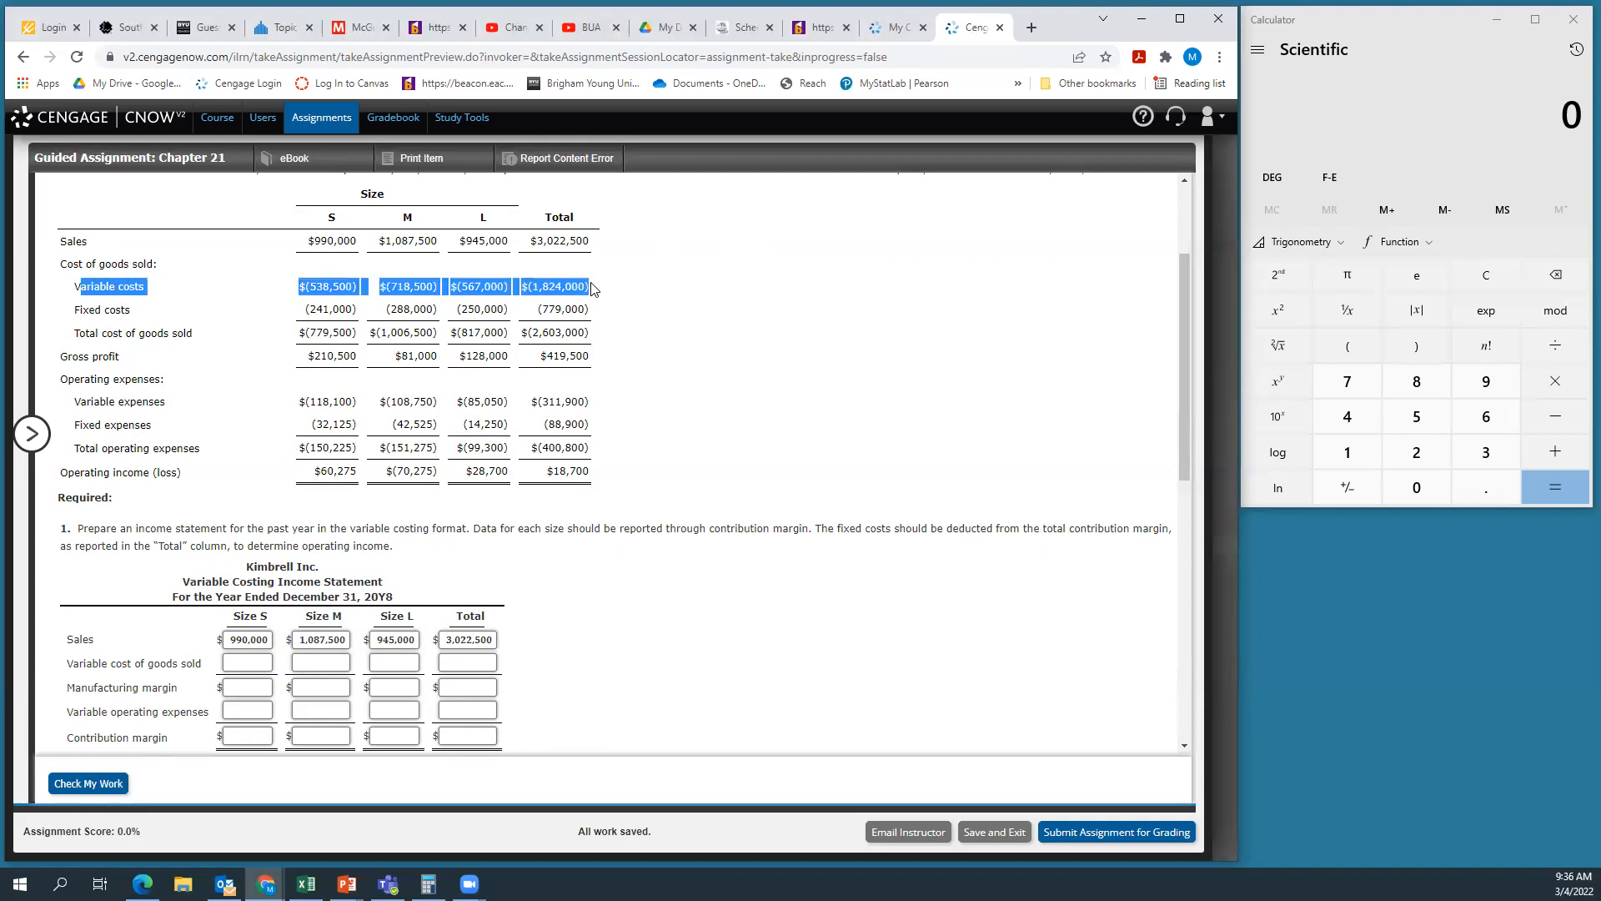
click(242, 665)
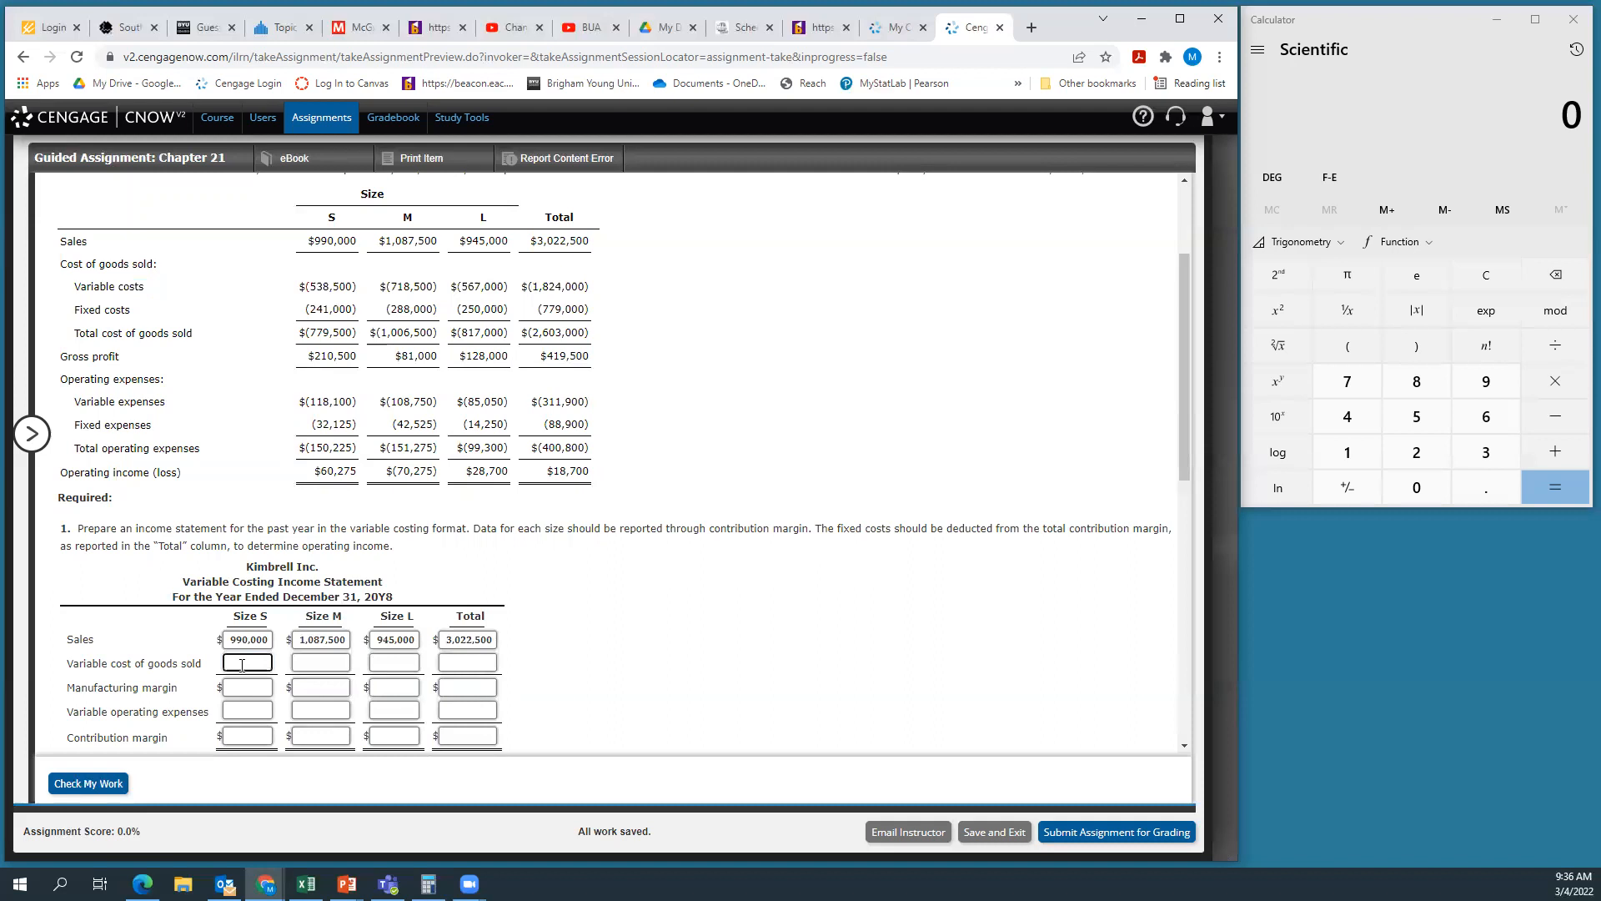
text(538500)
click(317, 664)
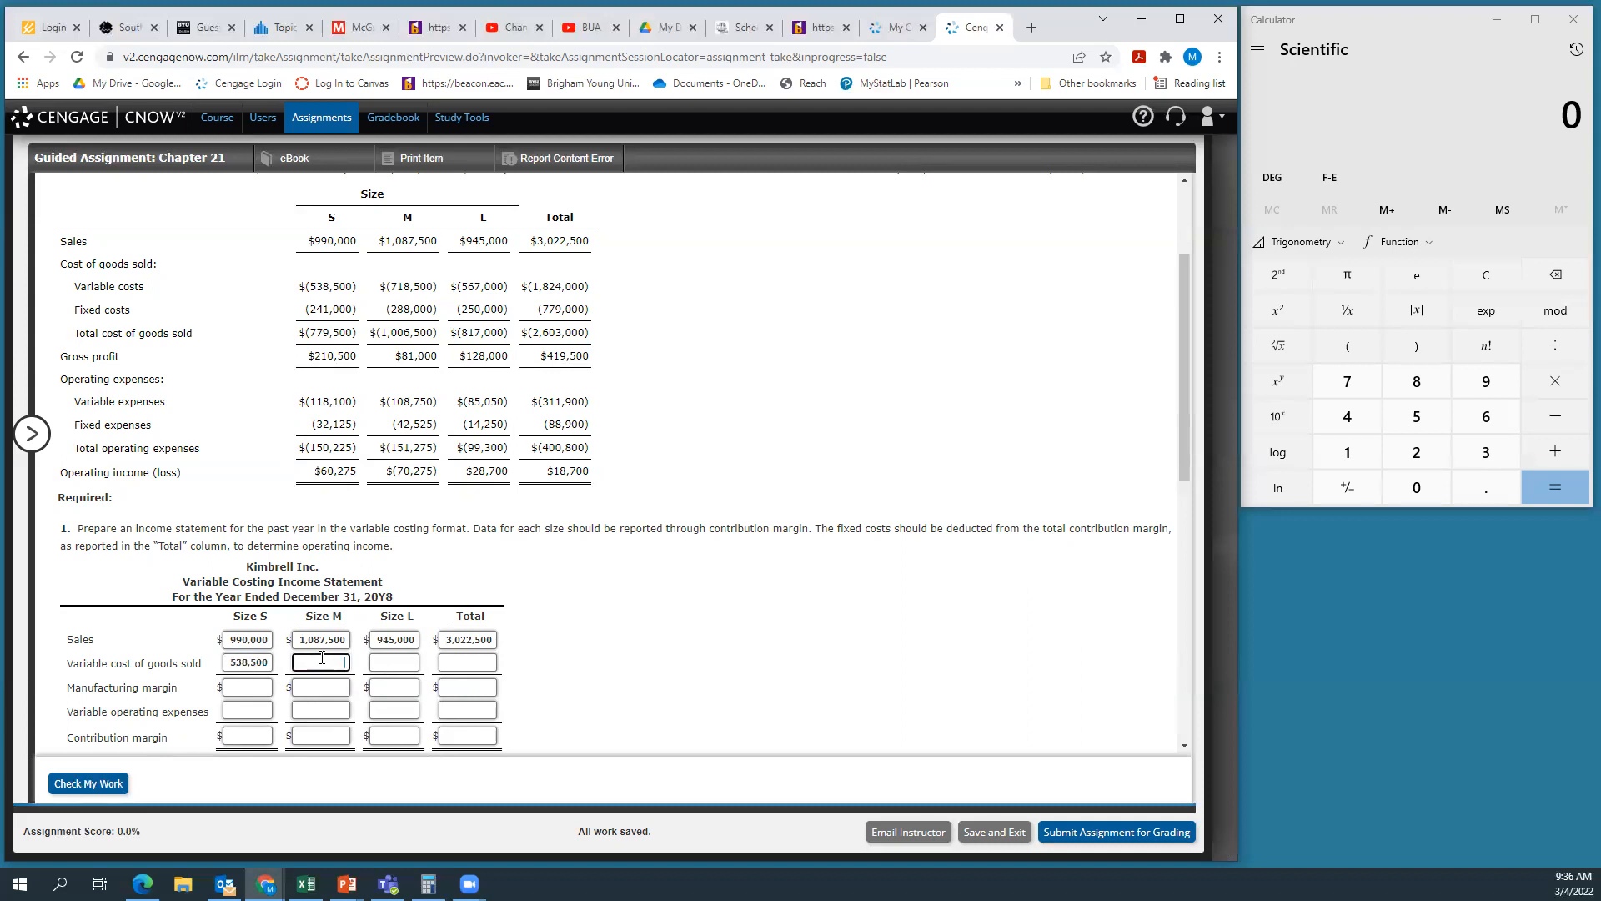
text(718,500)
click(393, 663)
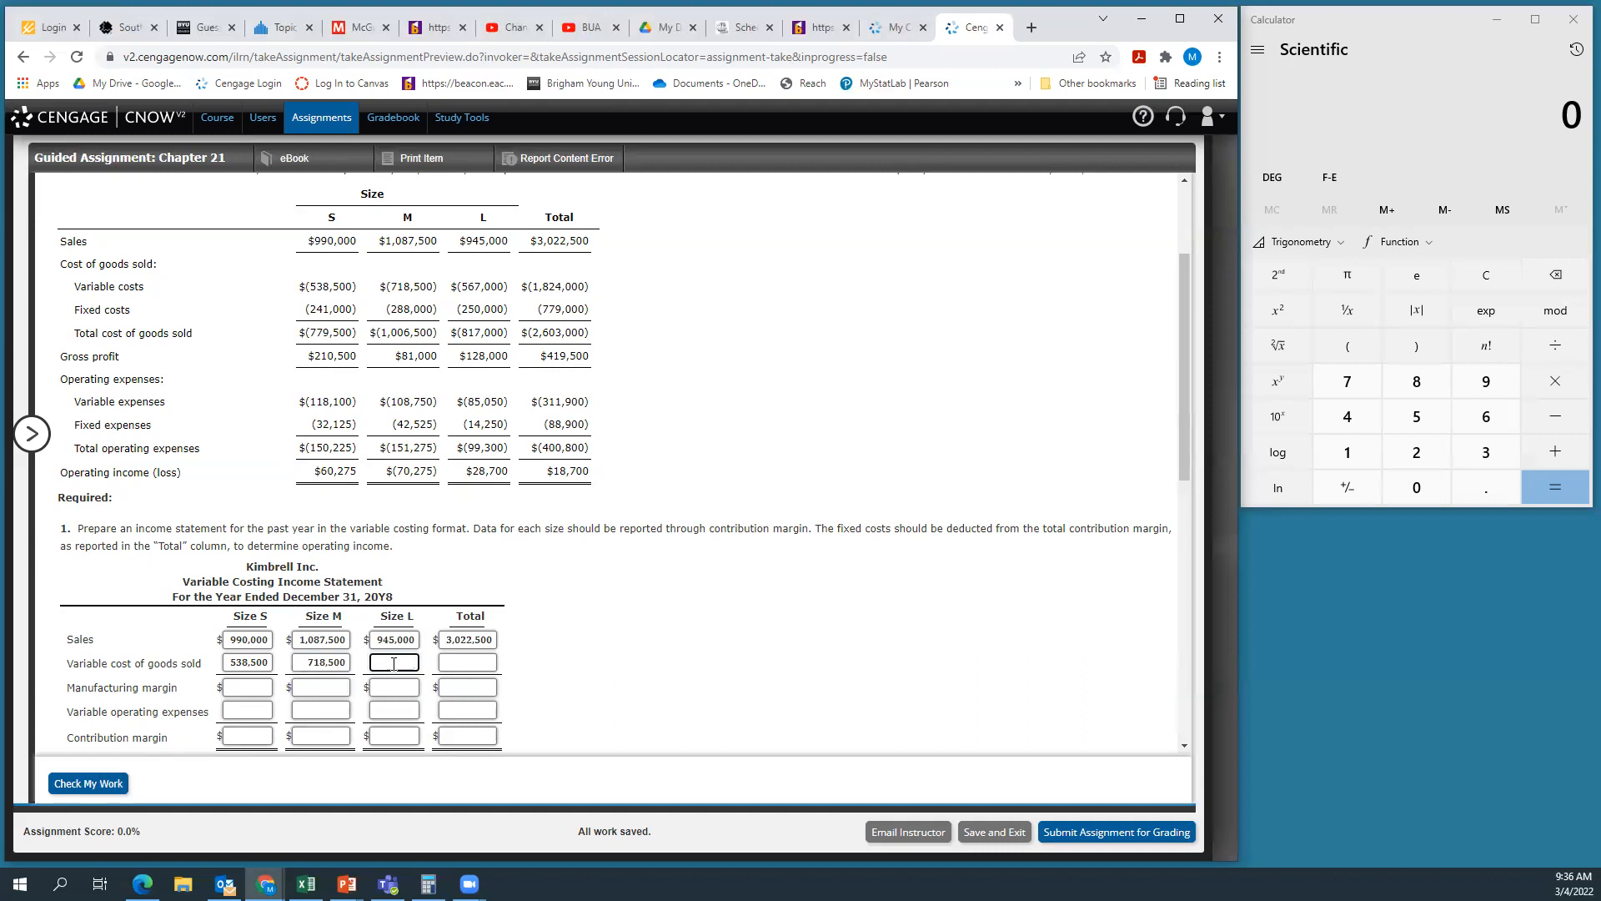
text(567000)
click(477, 661)
text(1824000)
click(554, 662)
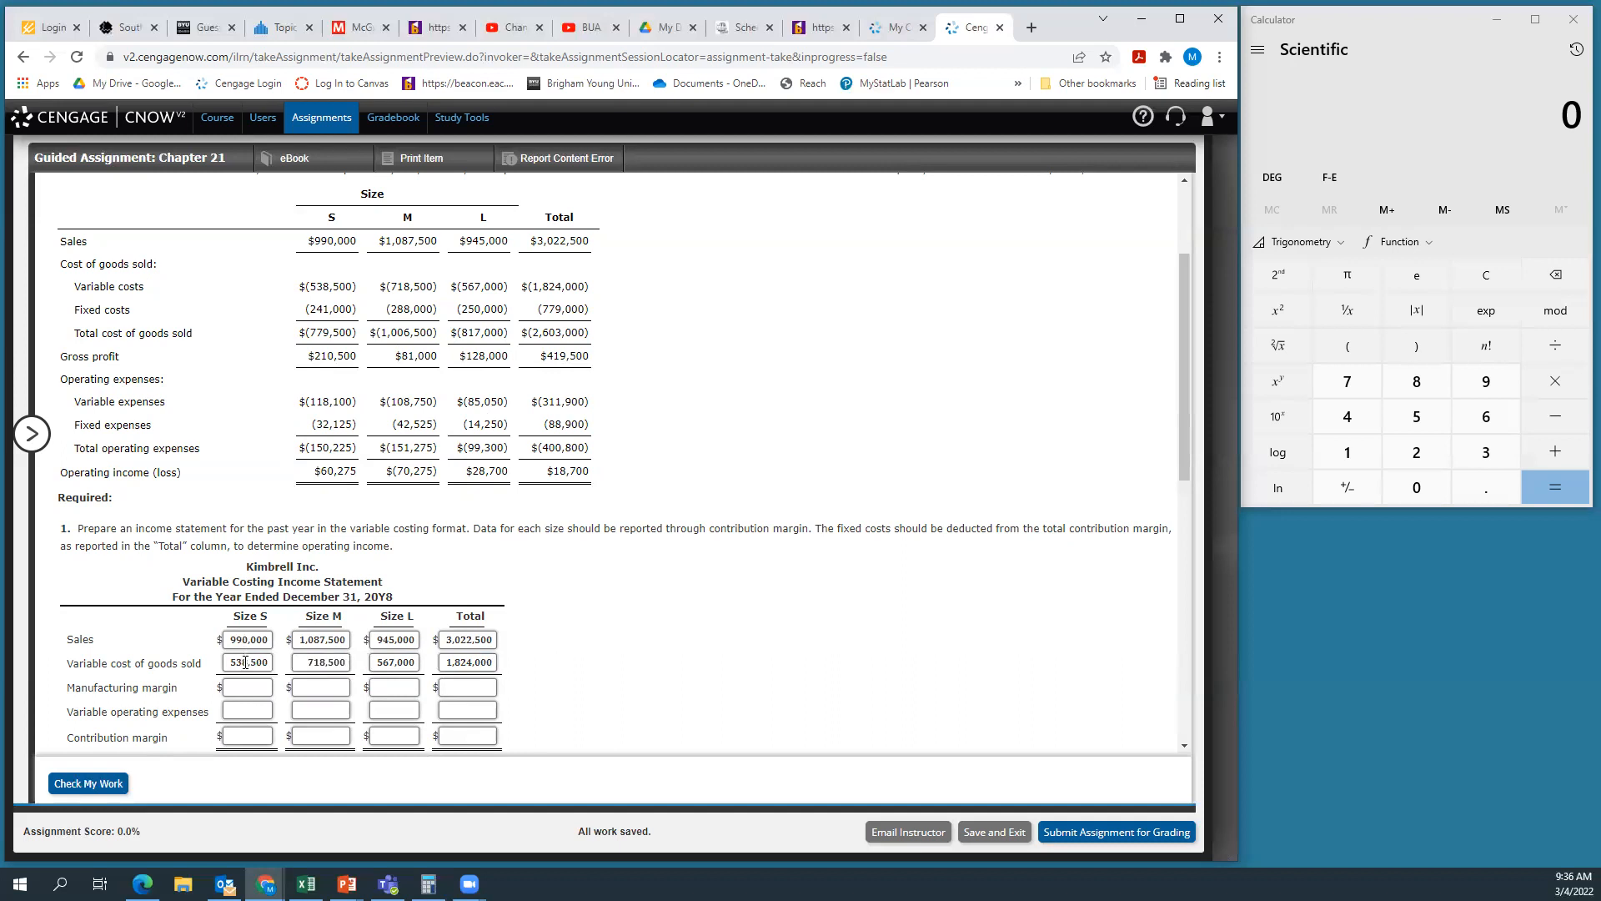
Calculate 990000 - 538500 in Calculator and enter 451,500 as the Size S manufacturing margin
click(1404, 33)
text(990000)
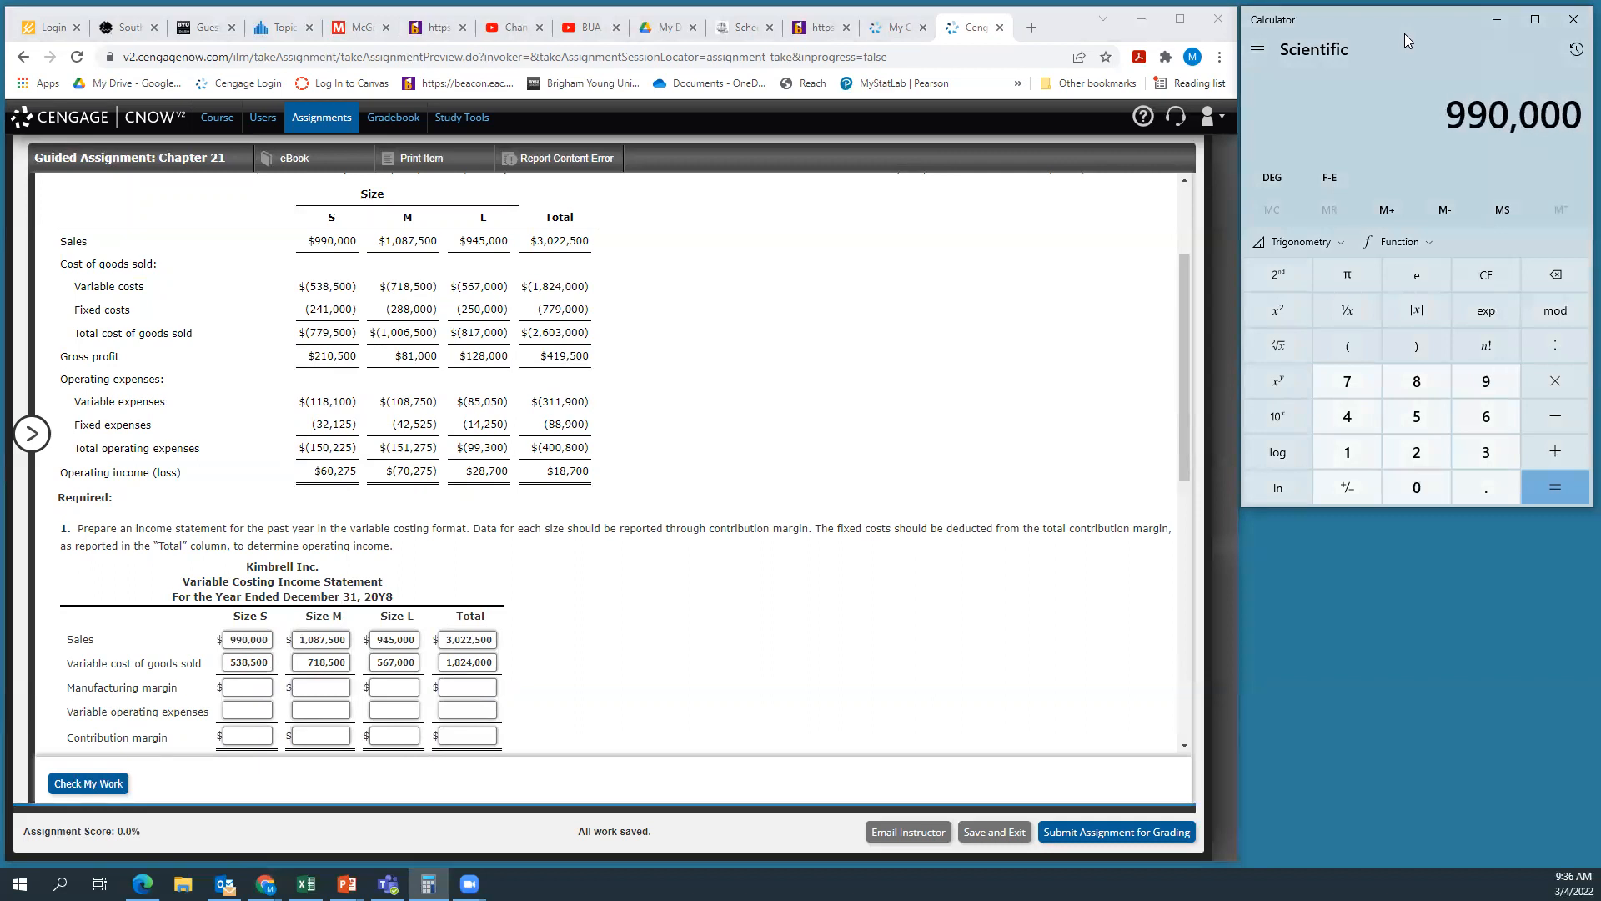
text( - 538)
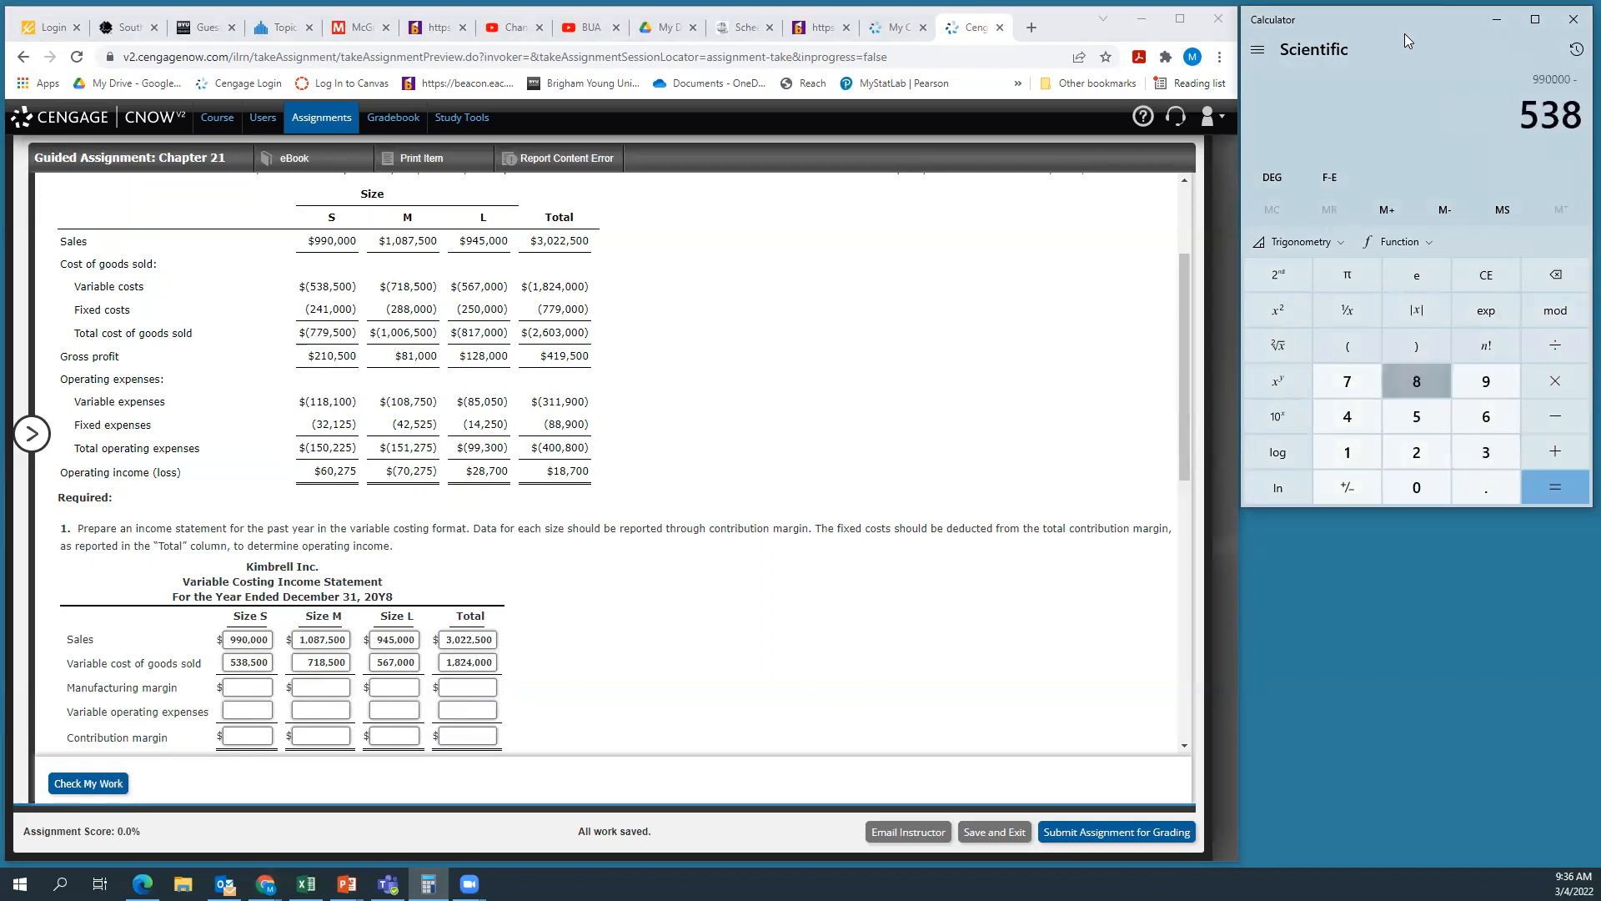
text(500)
key(Return)
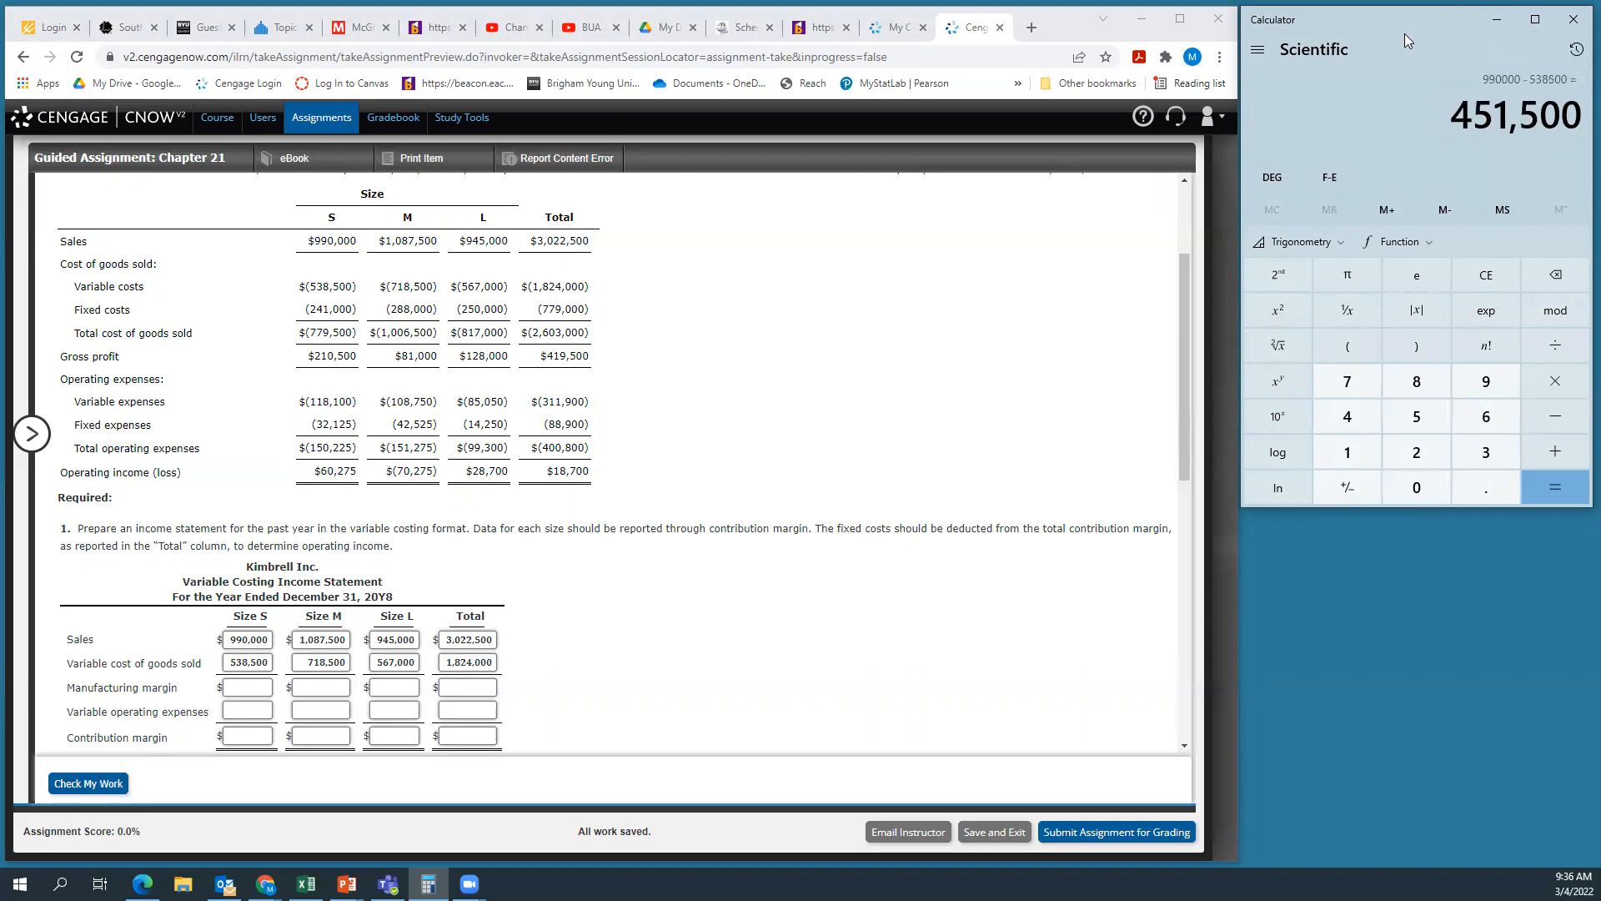
click(245, 685)
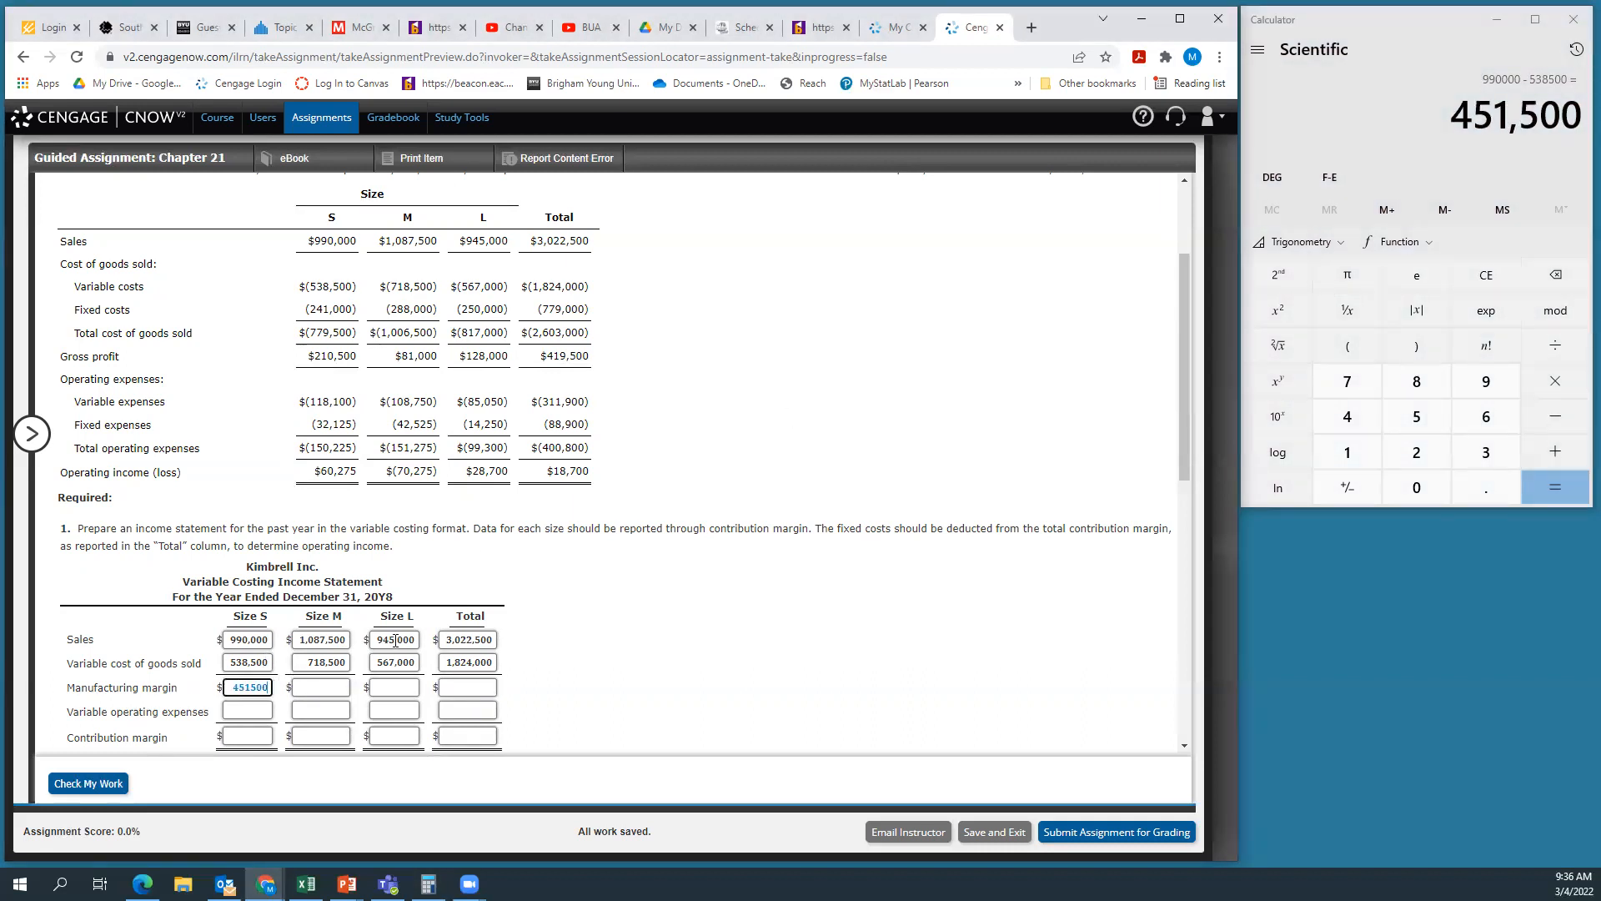
Calculate 1087500 - 718500 in Calculator and enter 369,000 as the Size M manufacturing margin
click(1383, 47)
text(1087500 - )
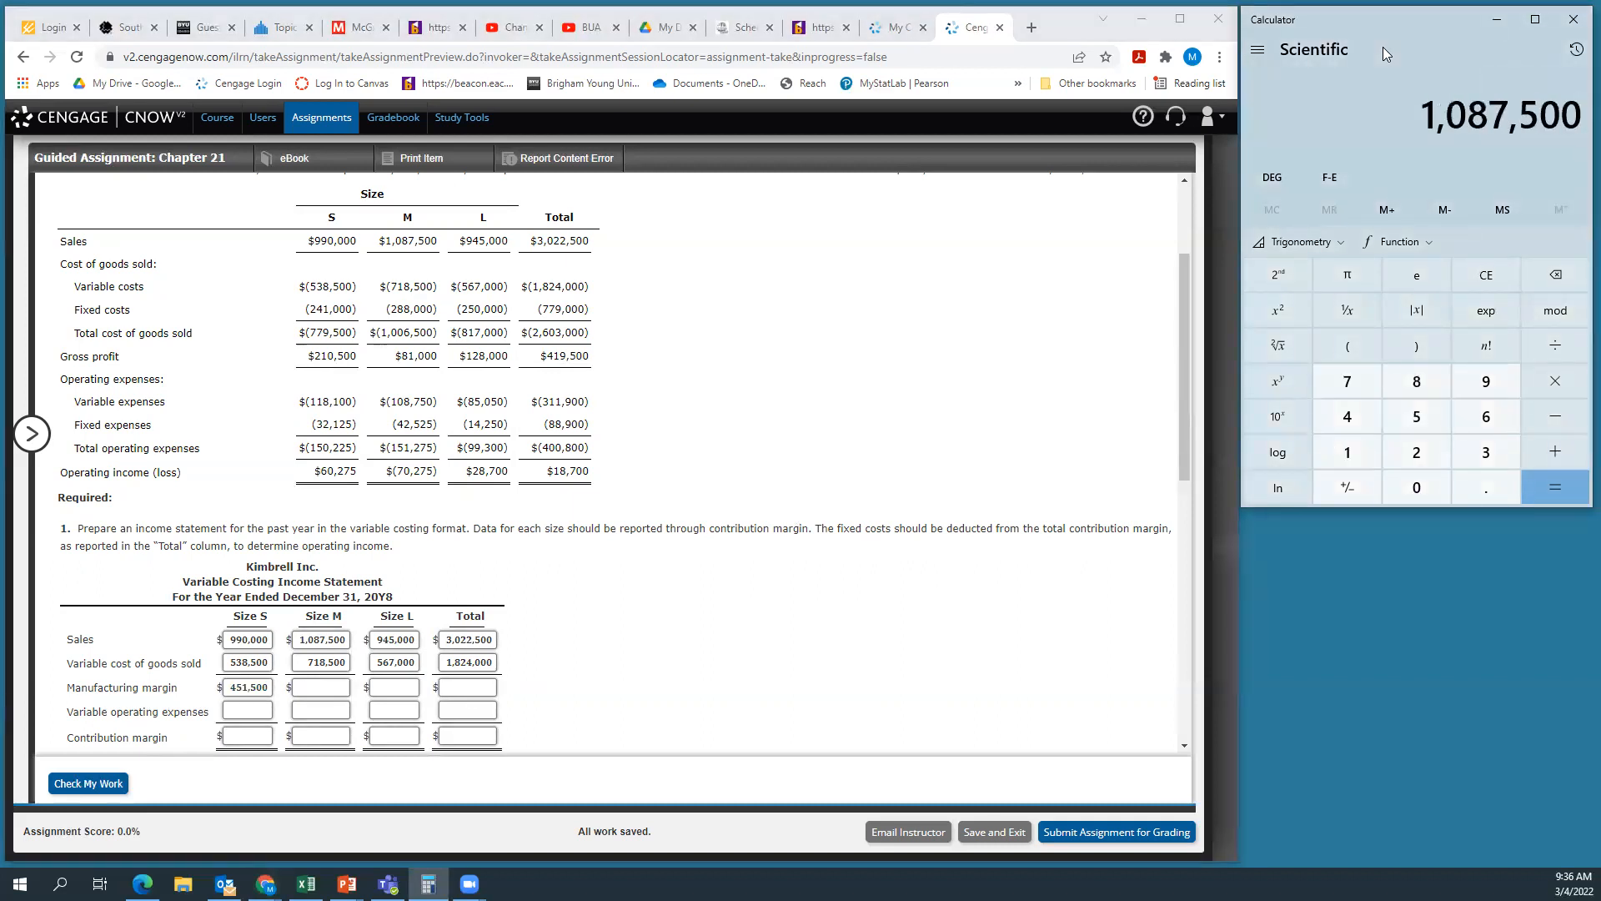
text(7185)
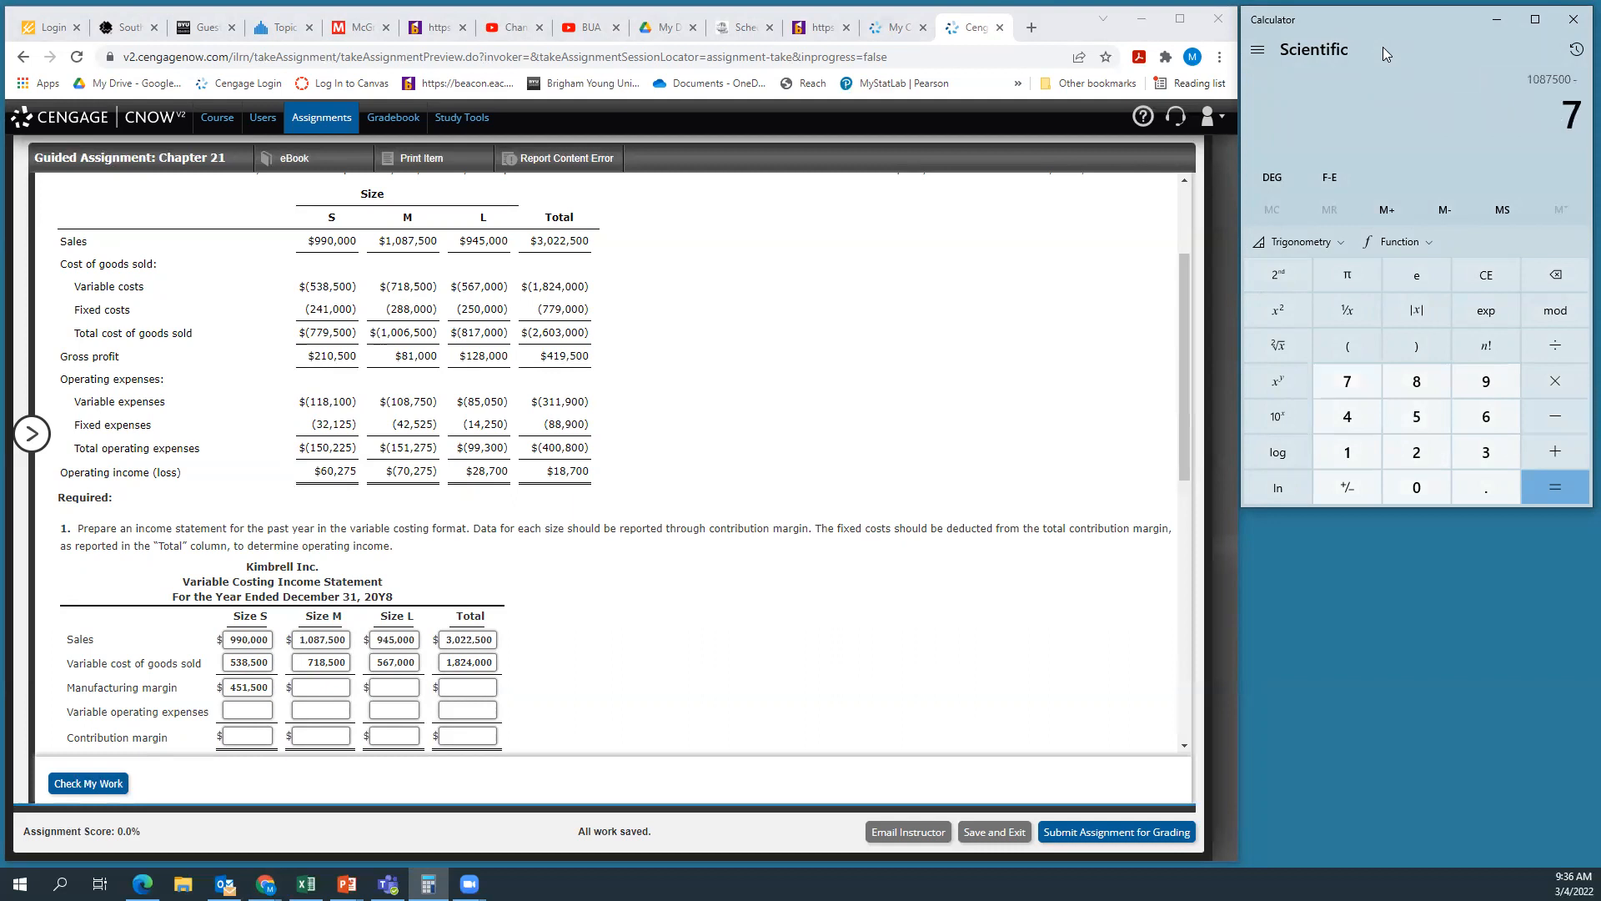
text(00)
key(Return)
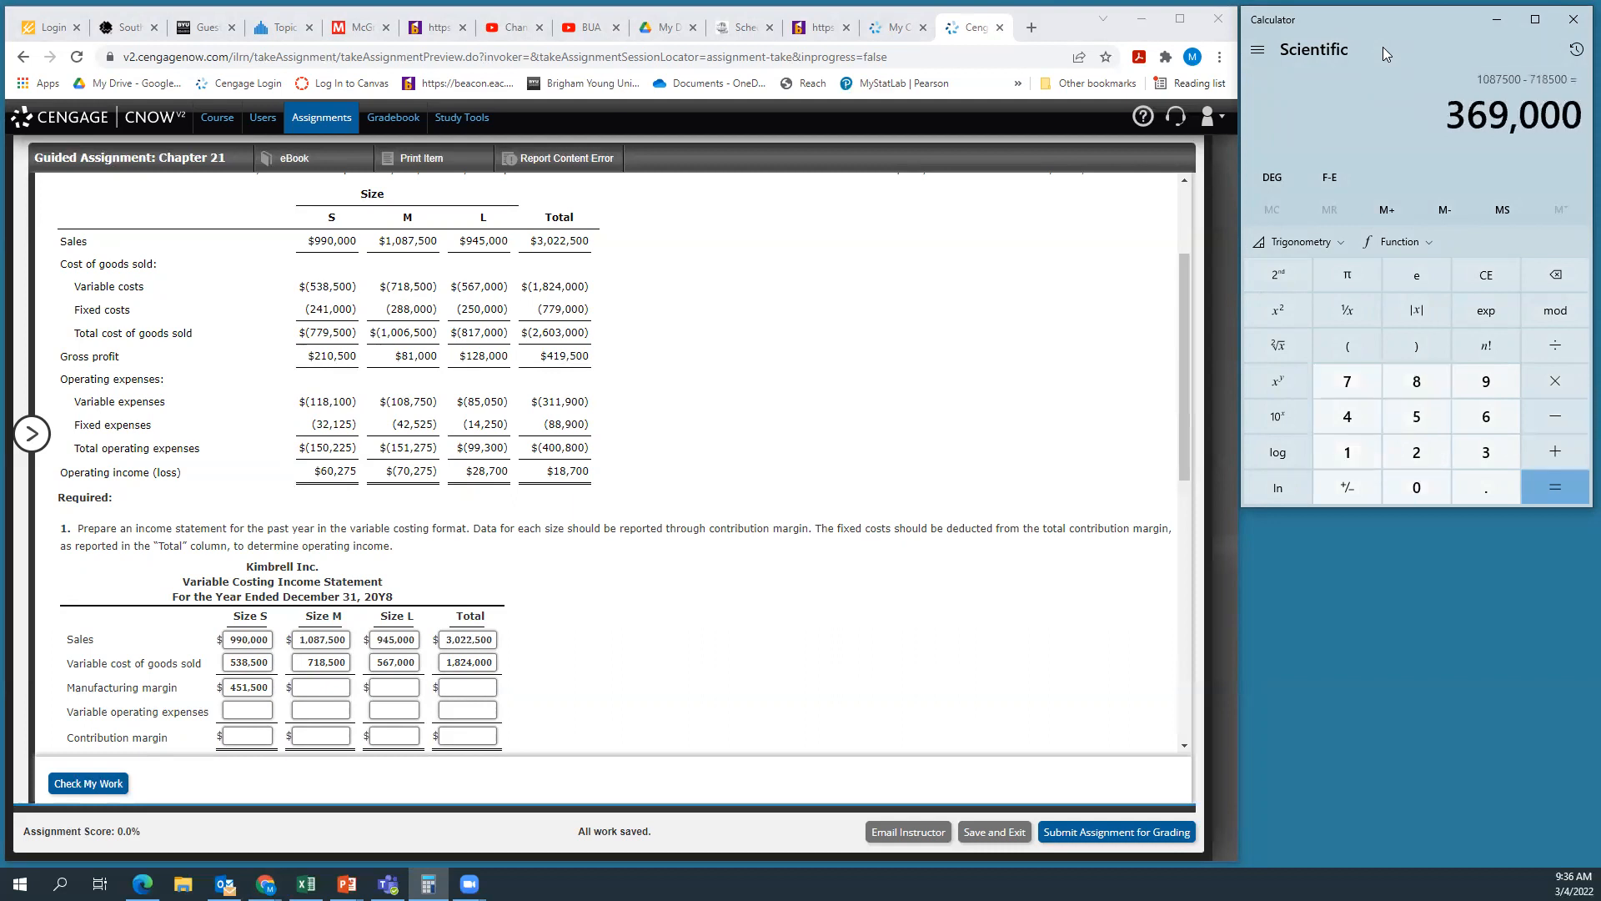
click(328, 690)
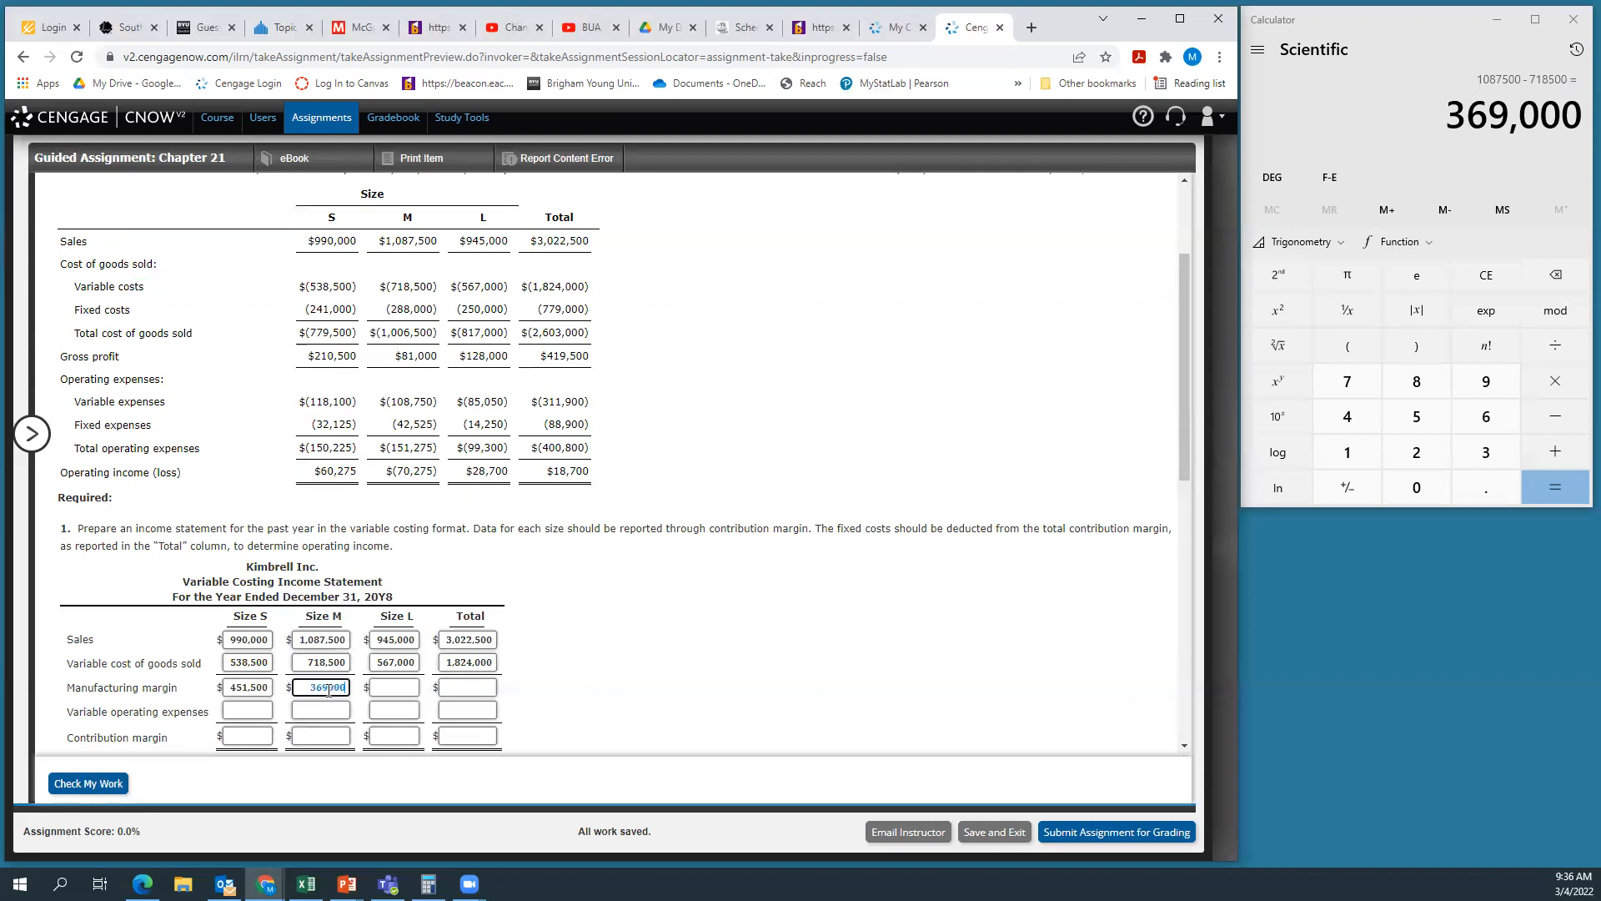
Calculate 945000 - 567000 in Calculator and enter 378,000 as the Size L manufacturing margin
click(1355, 23)
text(945000 )
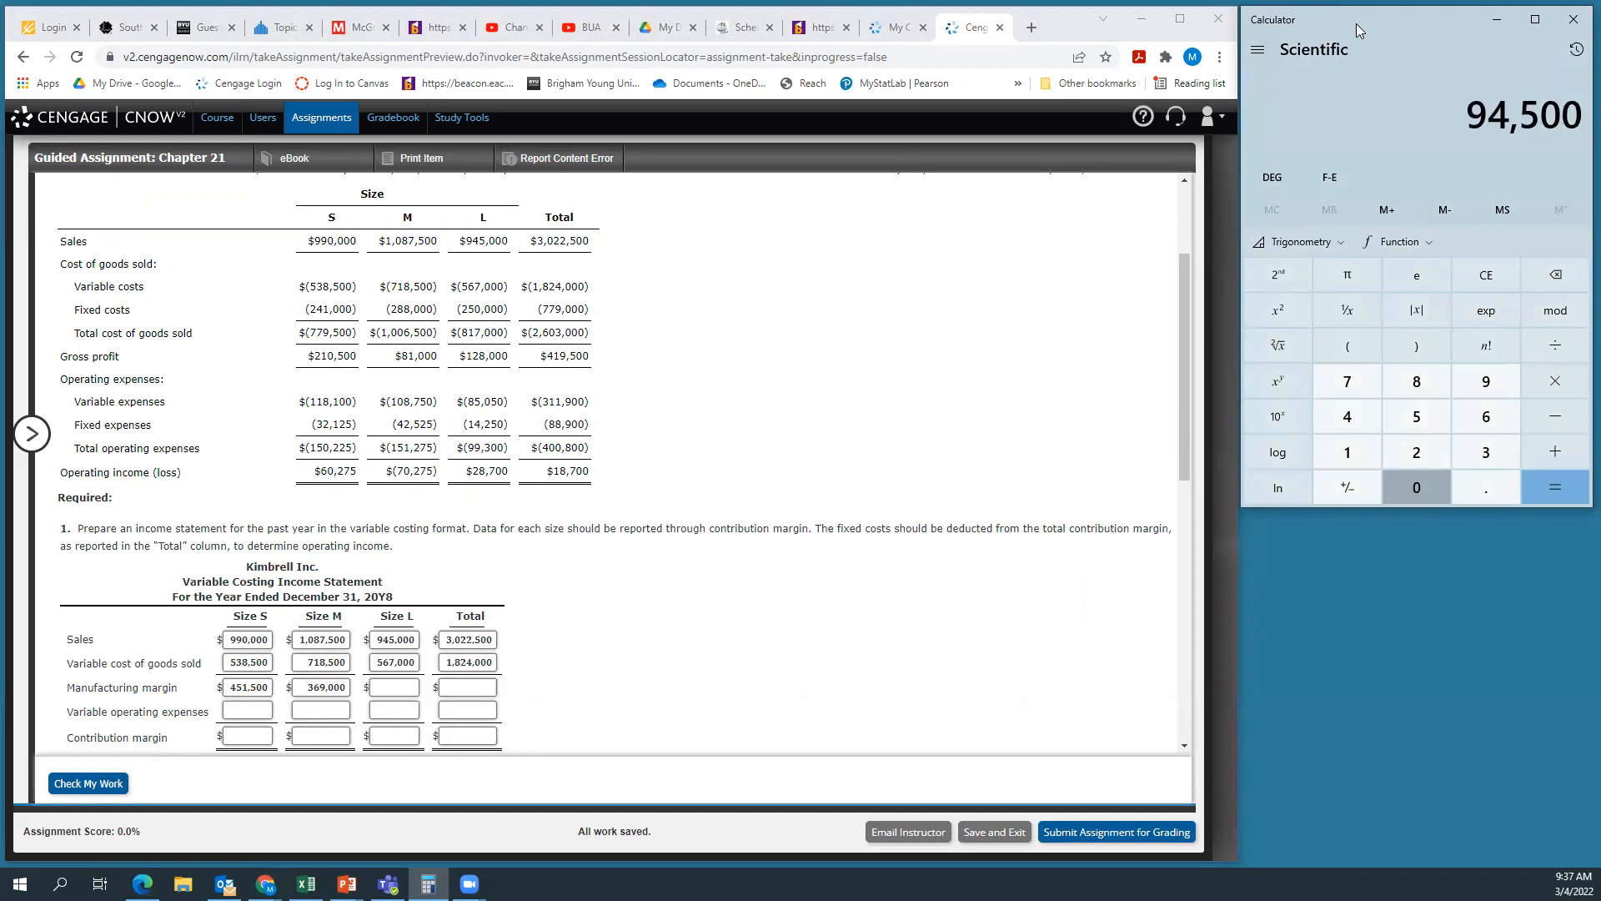
text(- 56)
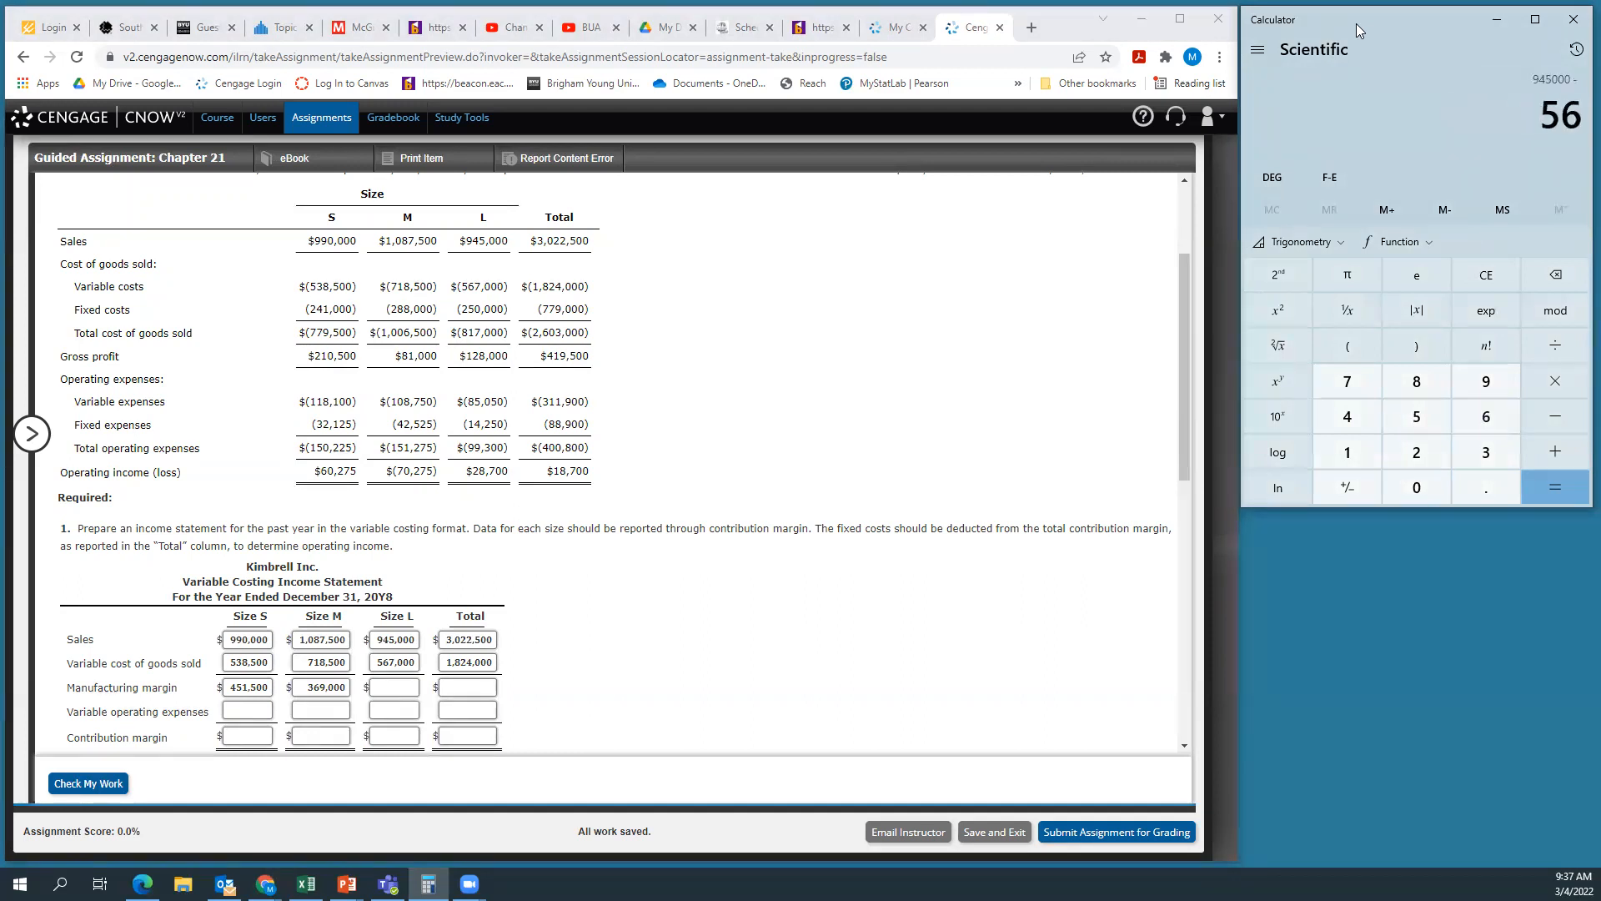
text(7000)
key(Return)
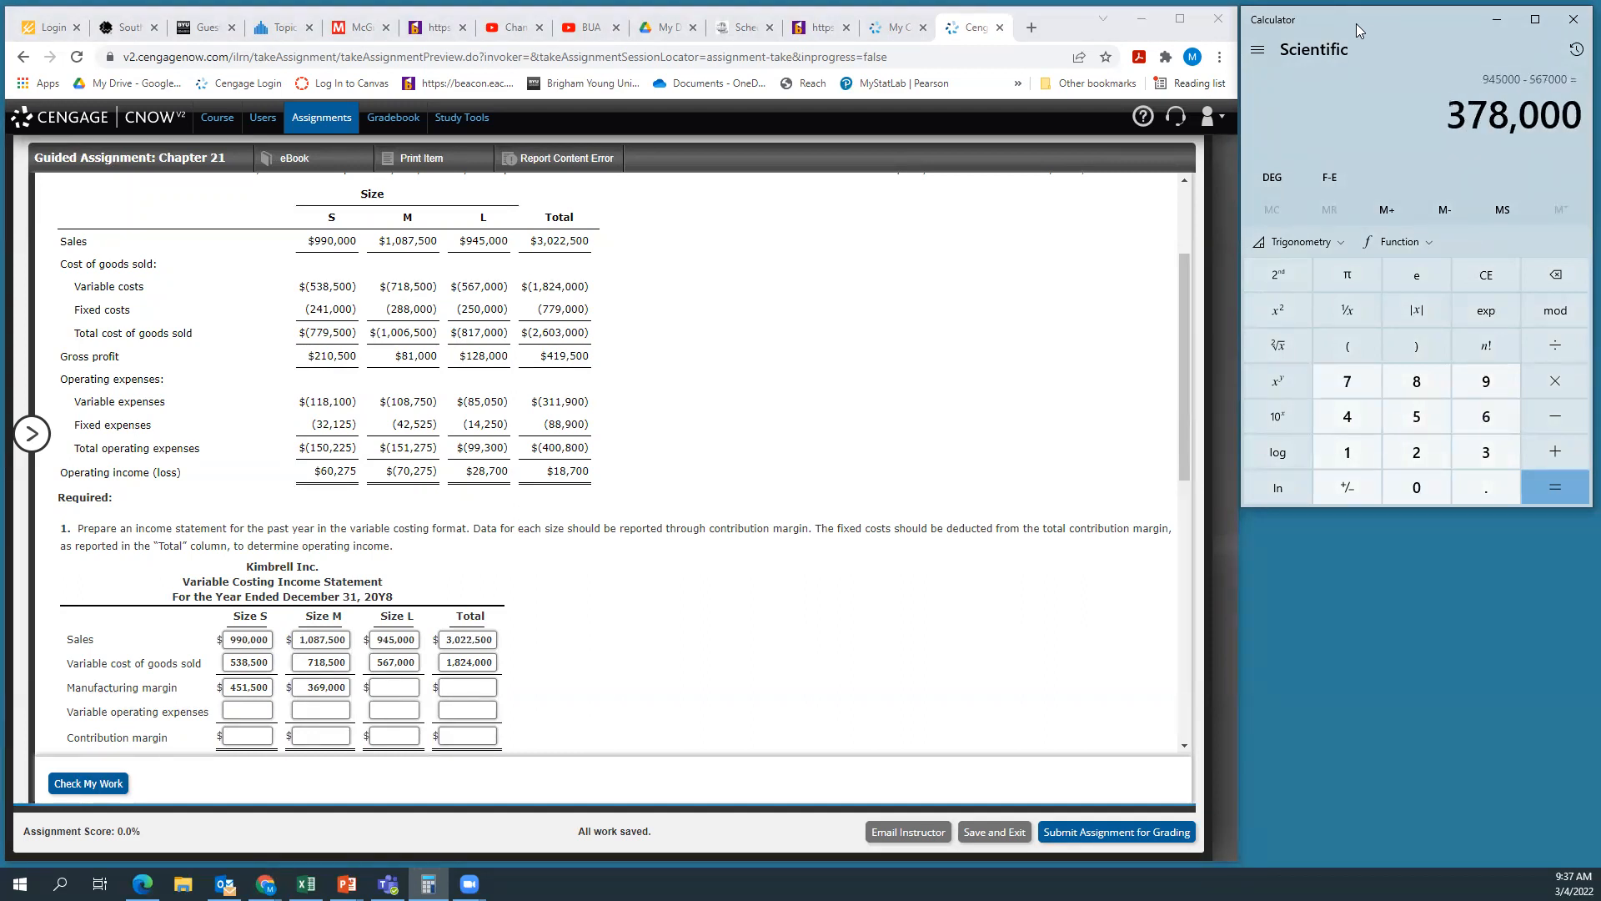
click(393, 686)
text(378000)
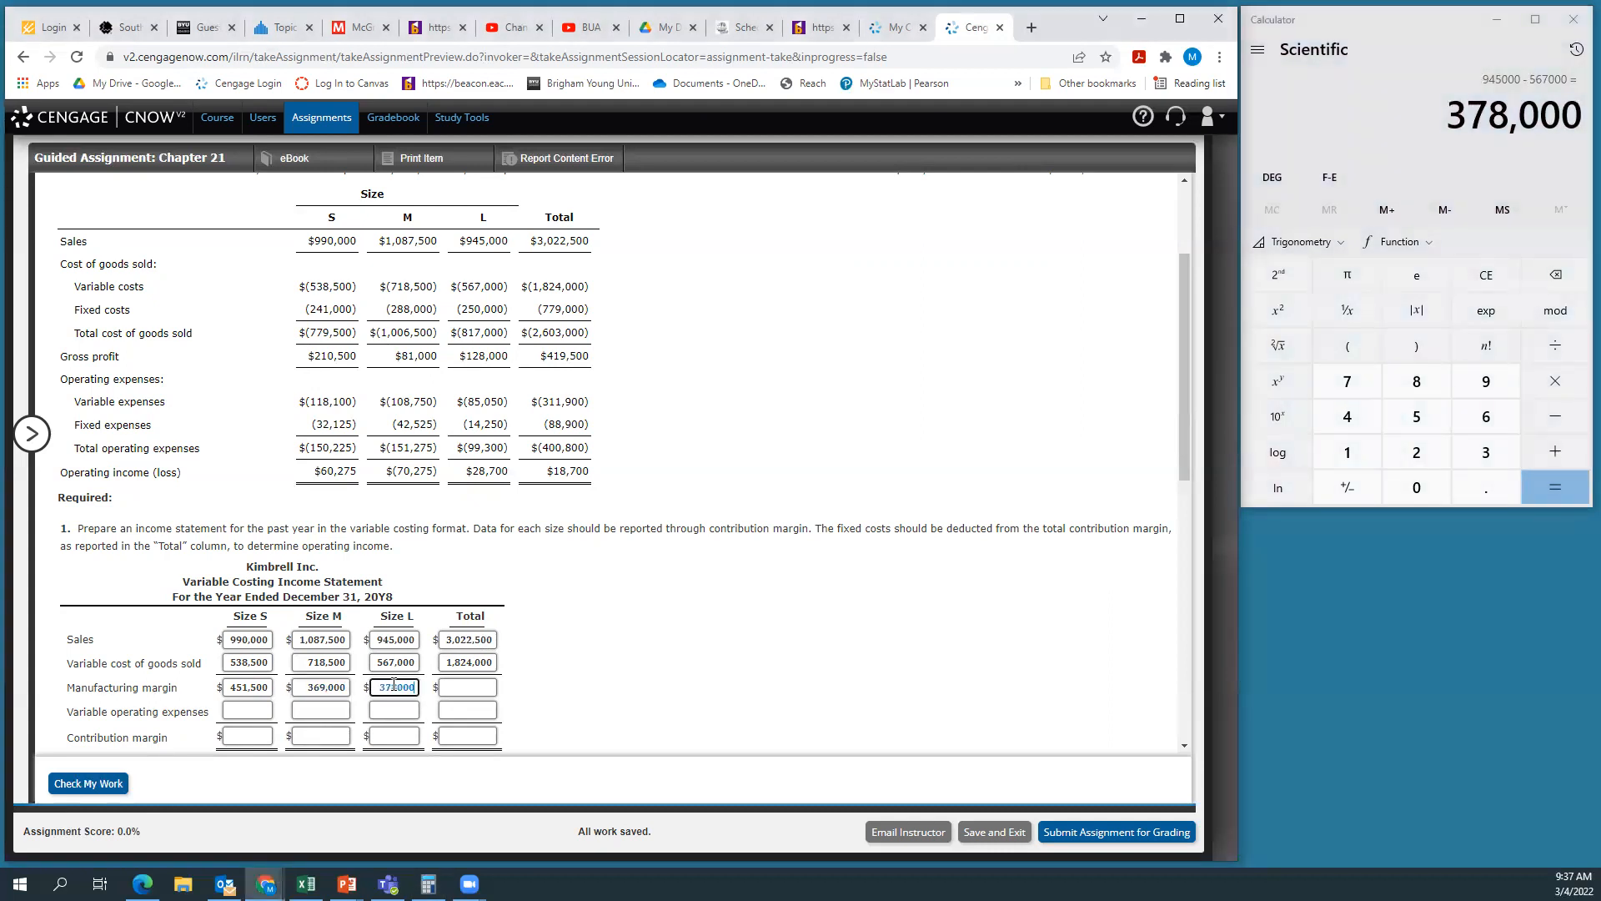
click(622, 695)
Calculate 3022500 - 1824000 in Calculator and enter 1,198,500 as the total manufacturing margin
click(1439, 26)
text(3,022,500)
key(minus)
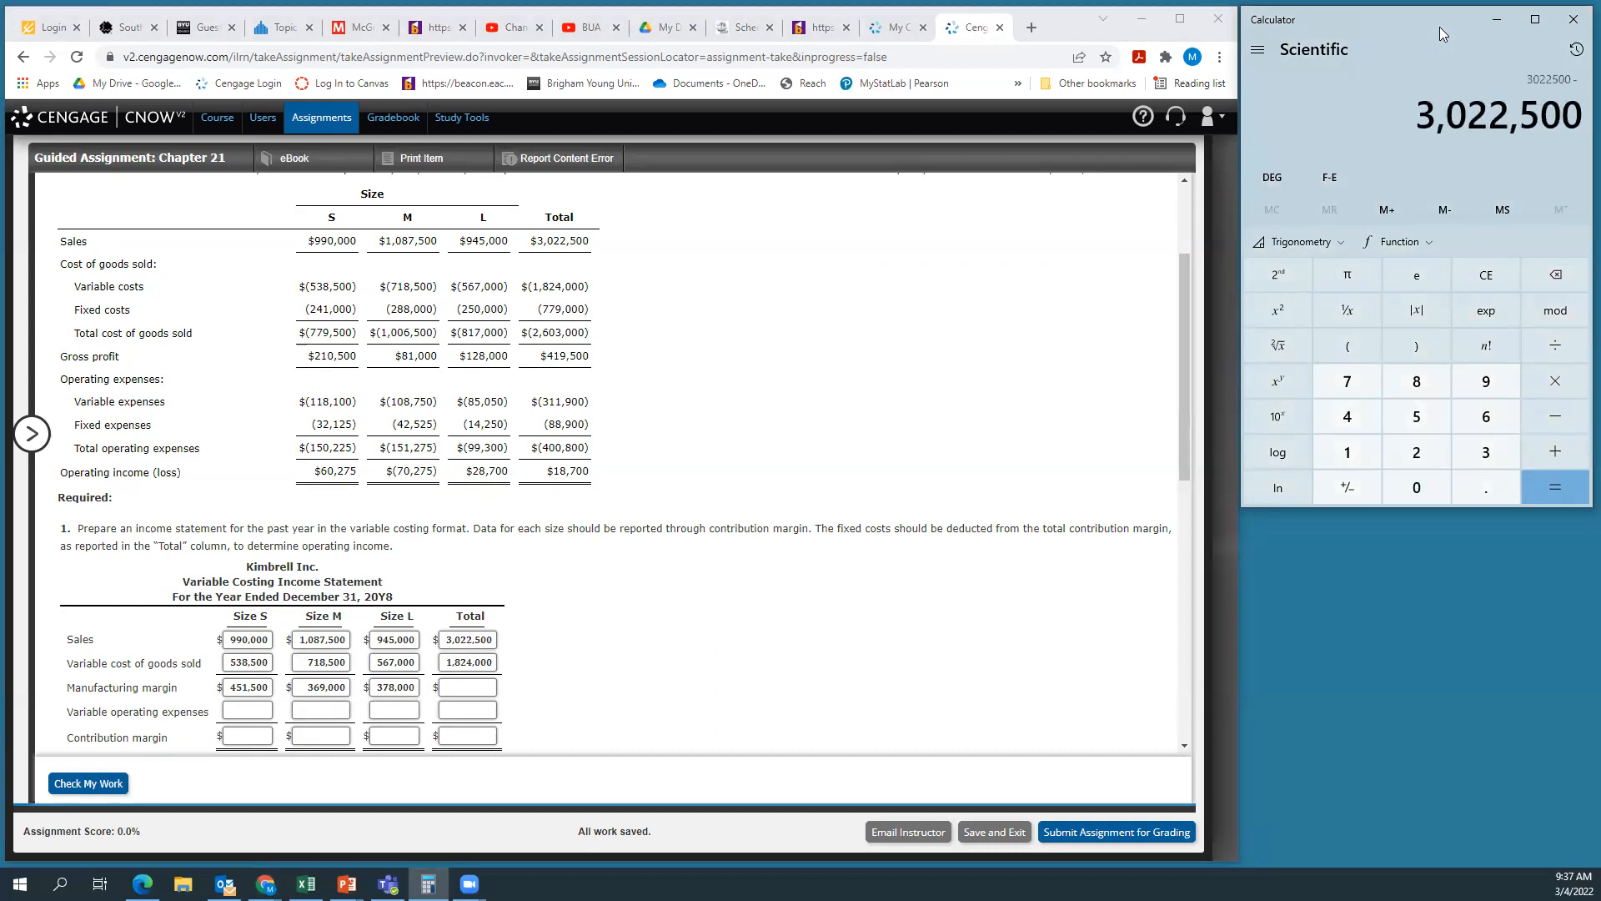
text(18)
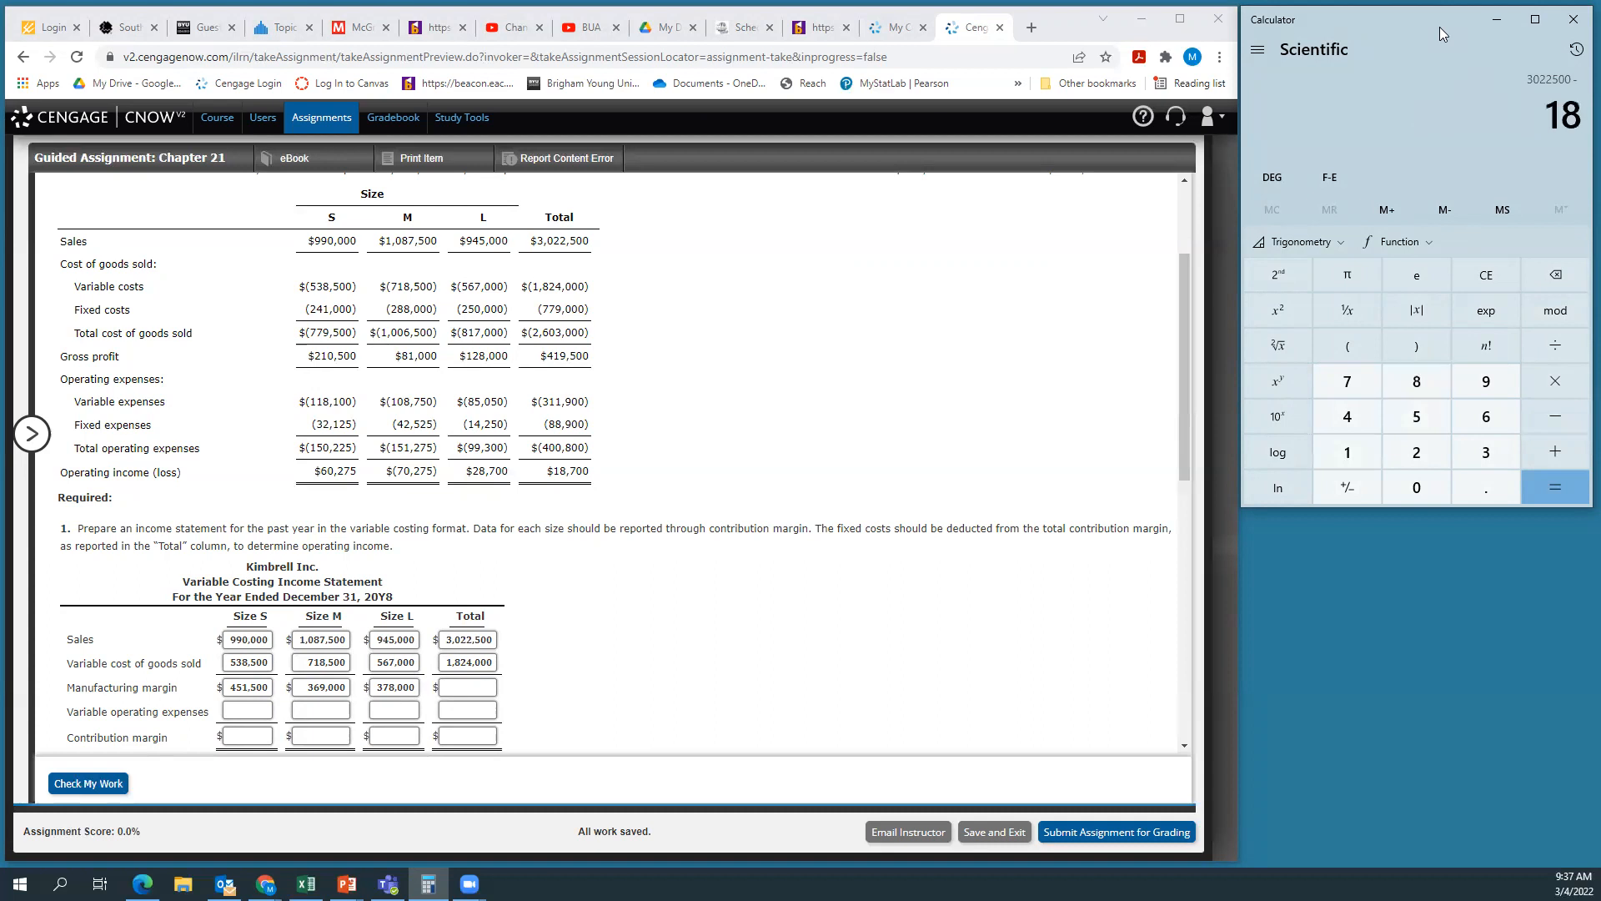
text(24000)
key(Return)
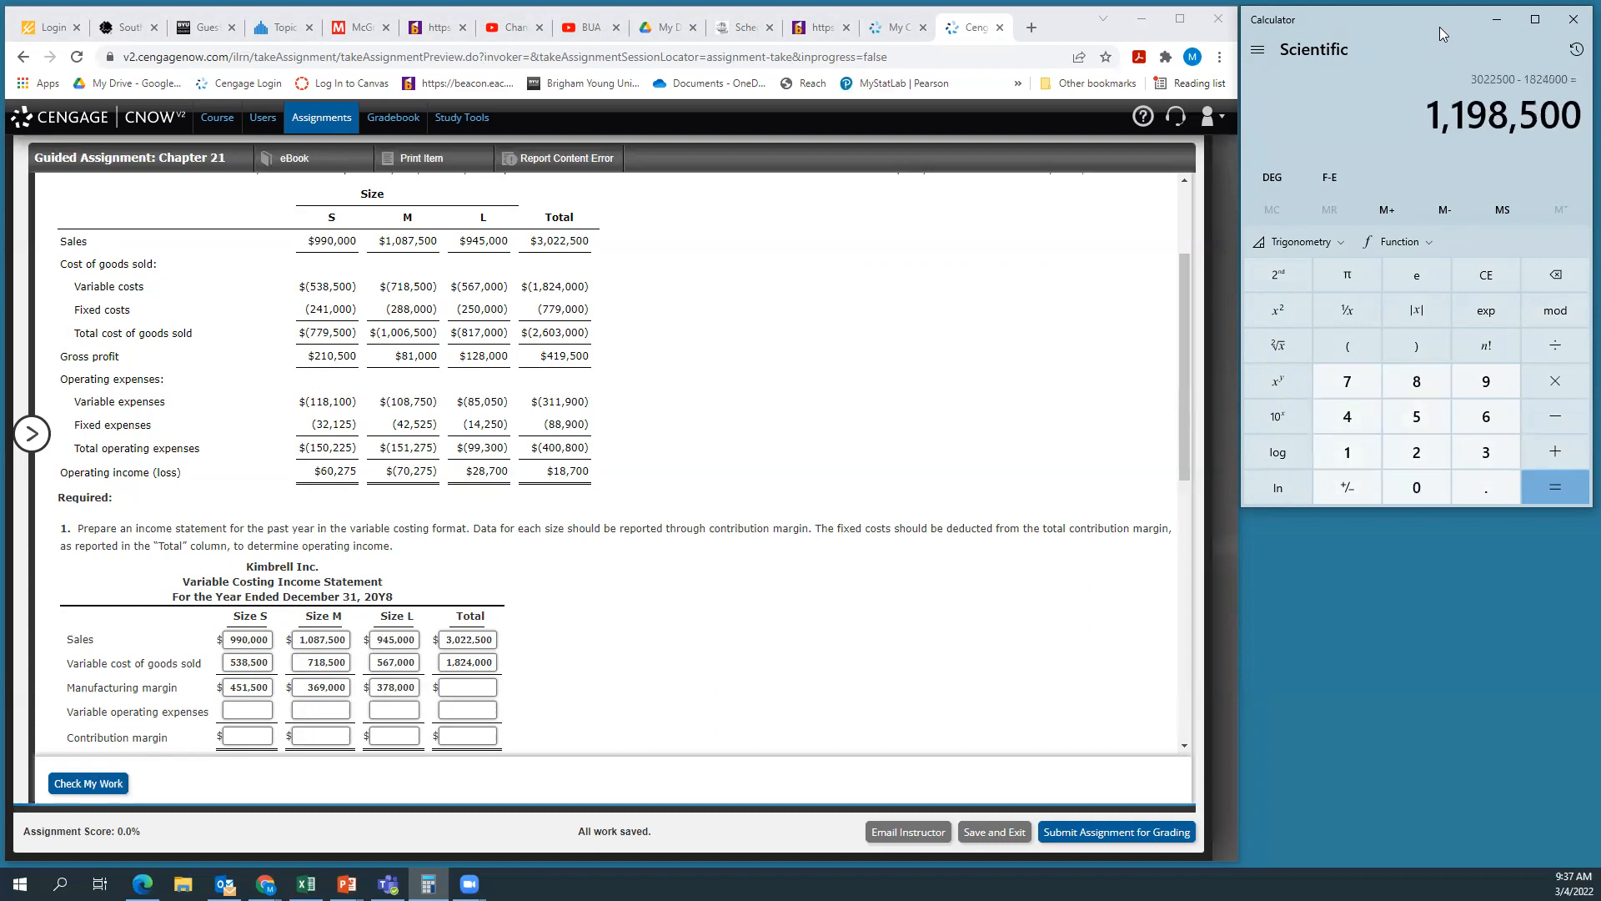
click(486, 687)
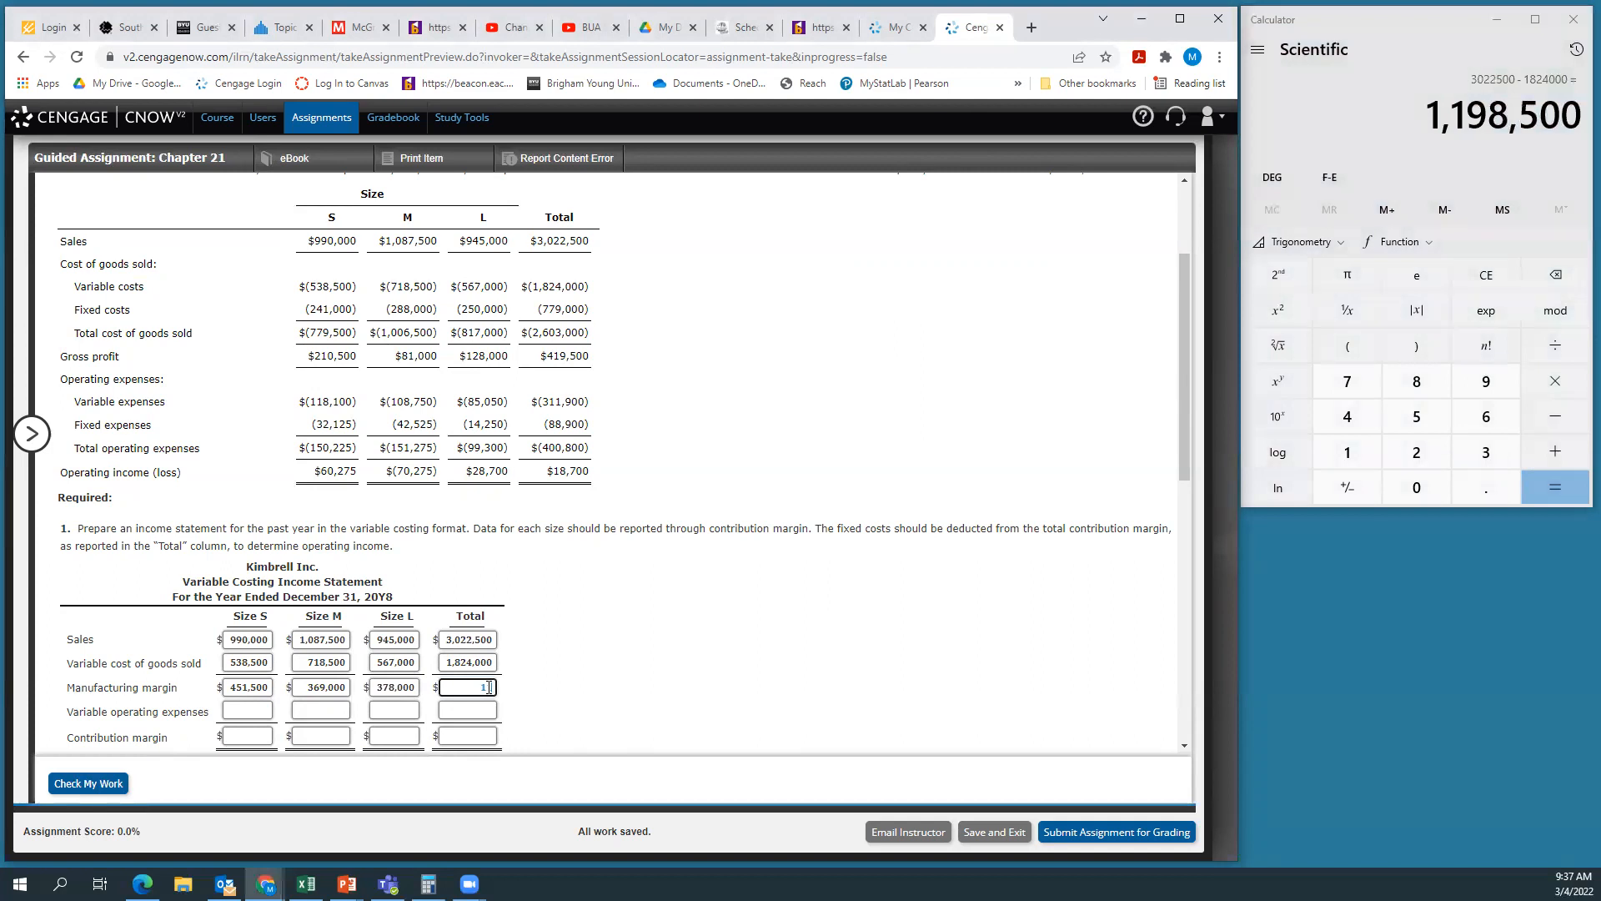
text(1,198,500)
click(778, 667)
Enter variable operating expenses of 118,100 for Size S, 108,750 for Size M and 85,050 for Size L
drag(81, 401, 595, 408)
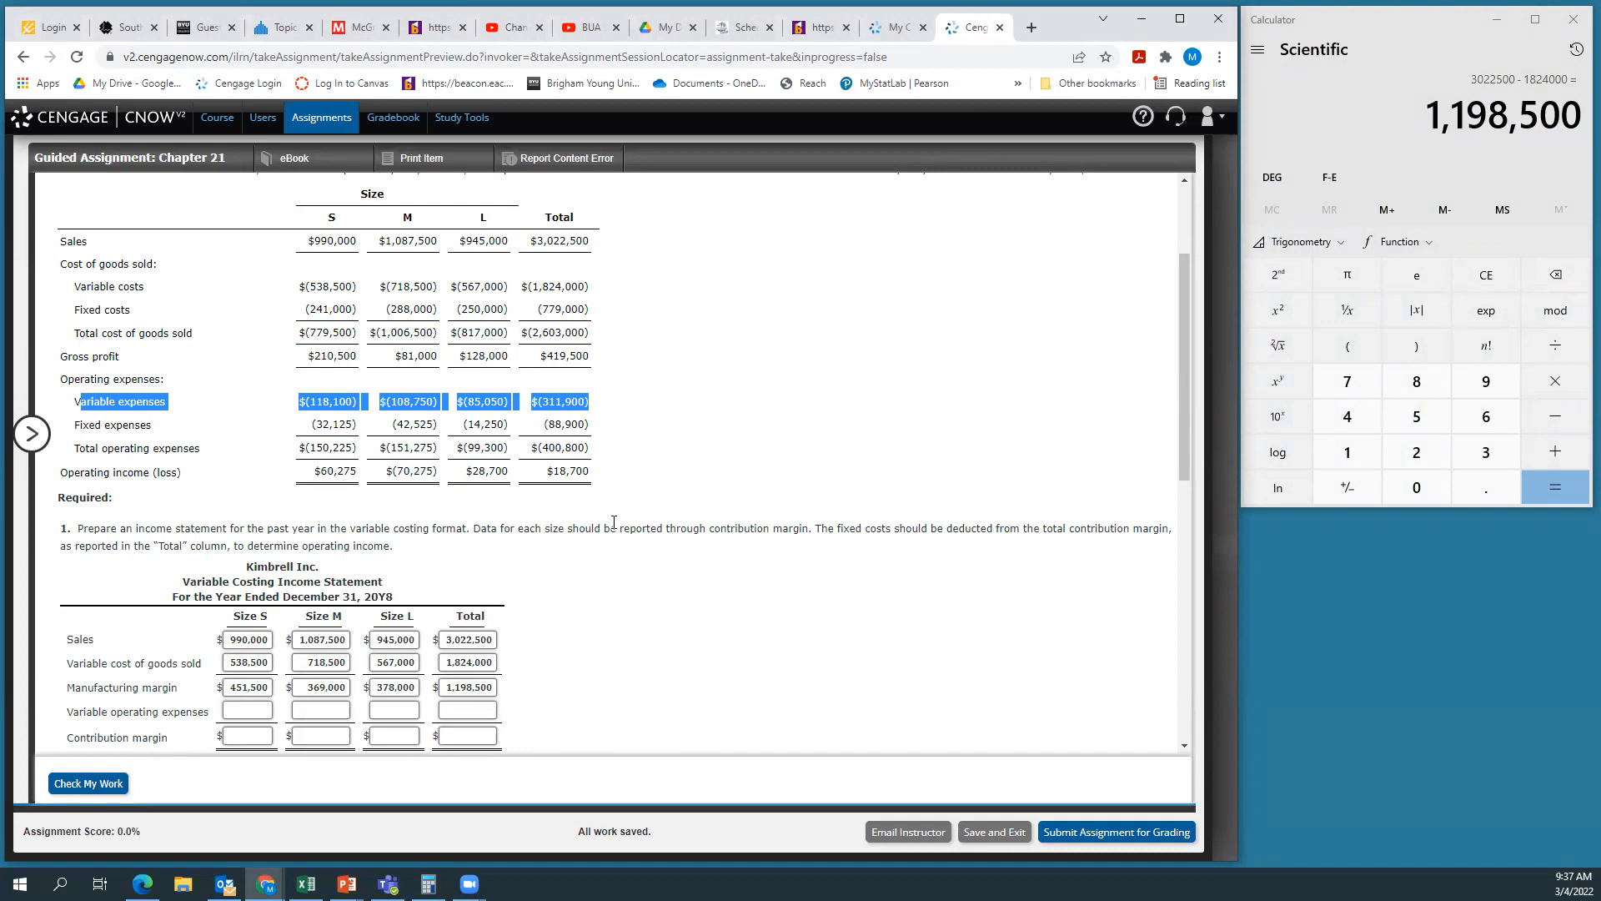
scroll(663, 550, down, 1)
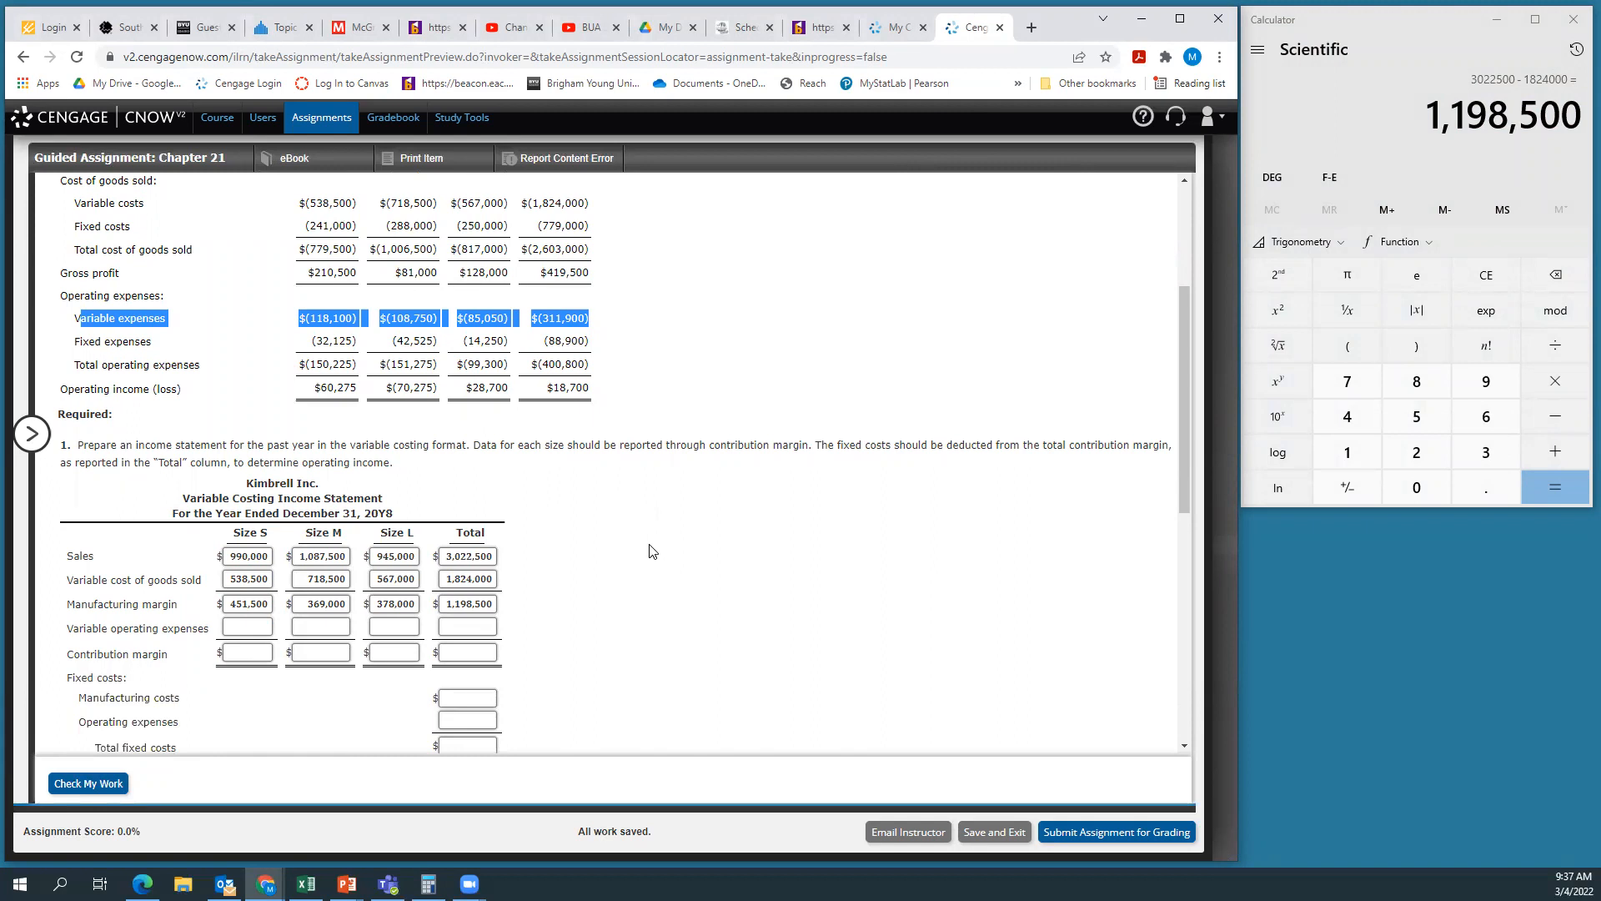
click(237, 624)
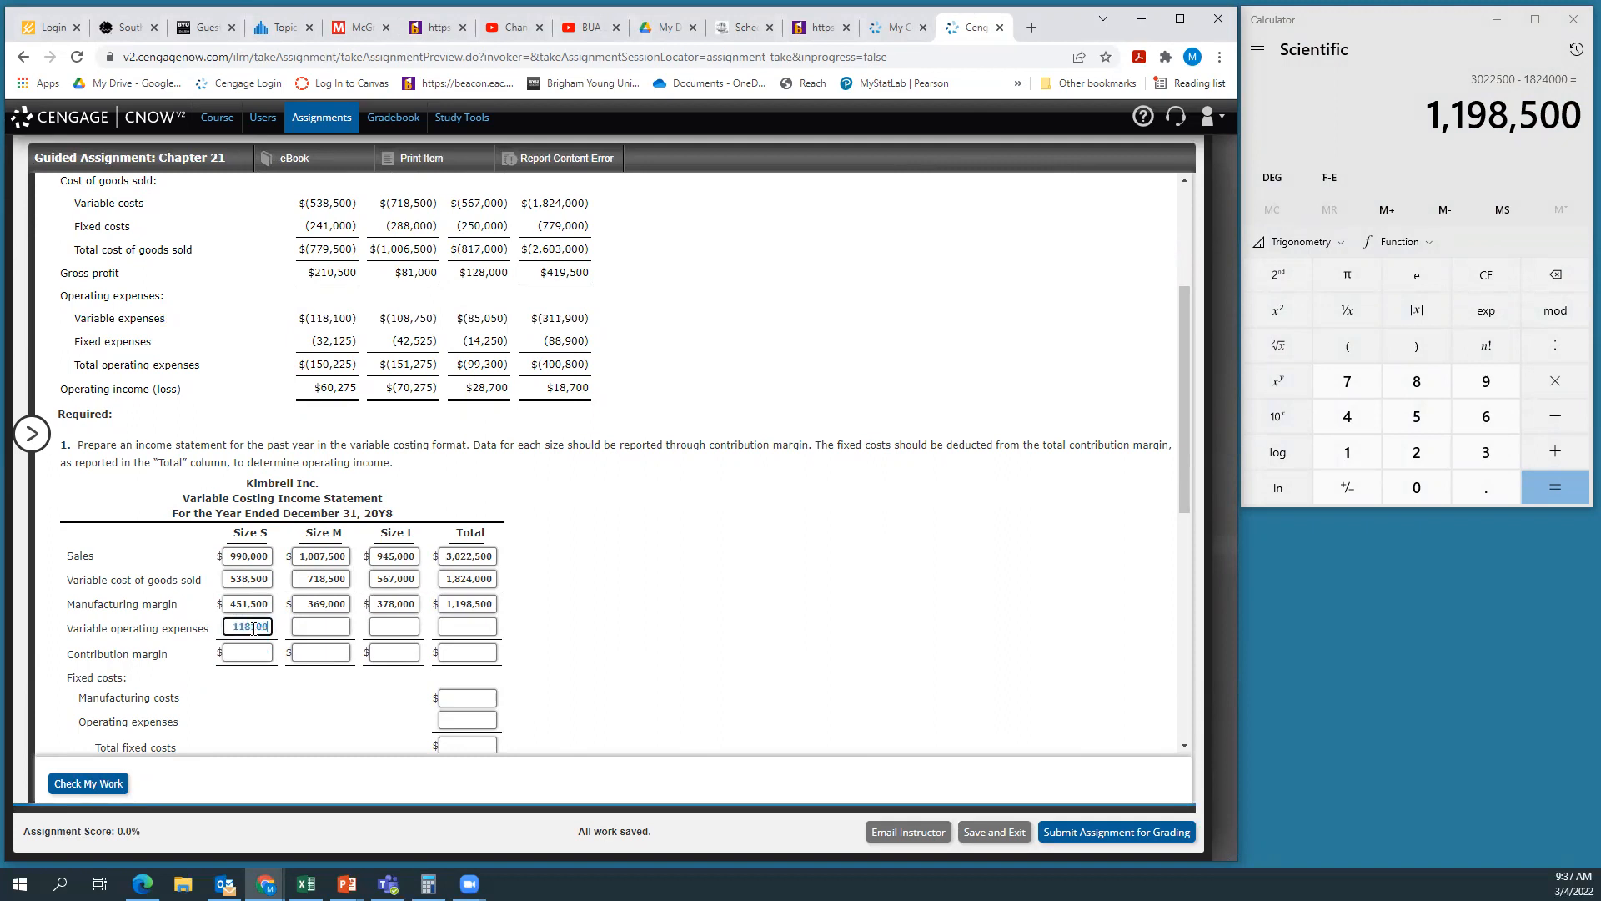
click(314, 624)
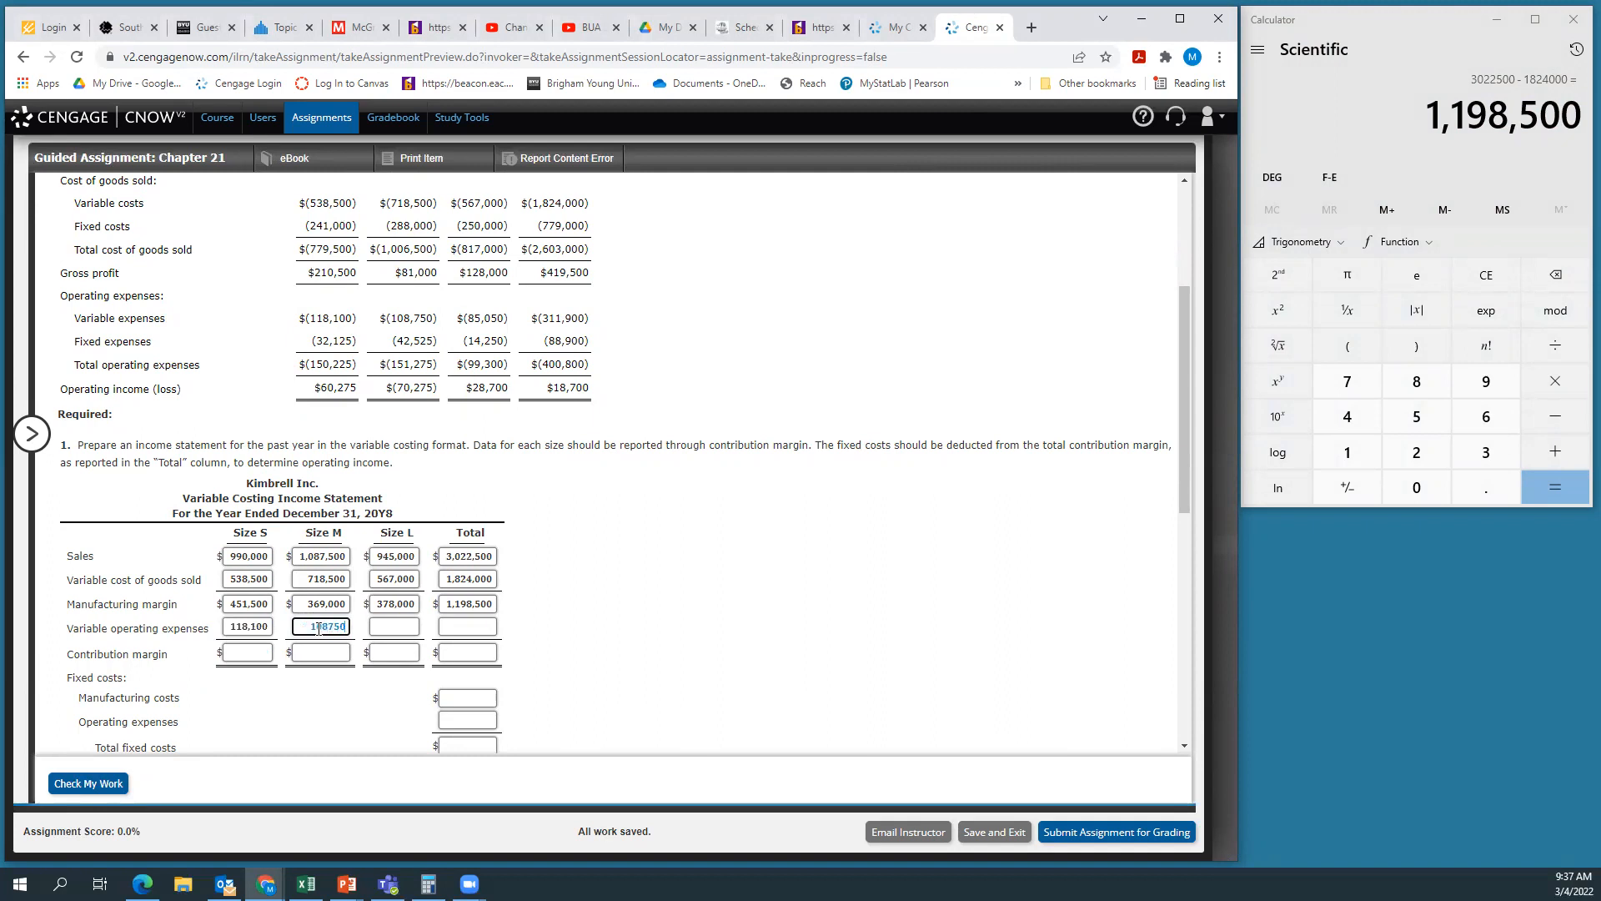
click(397, 624)
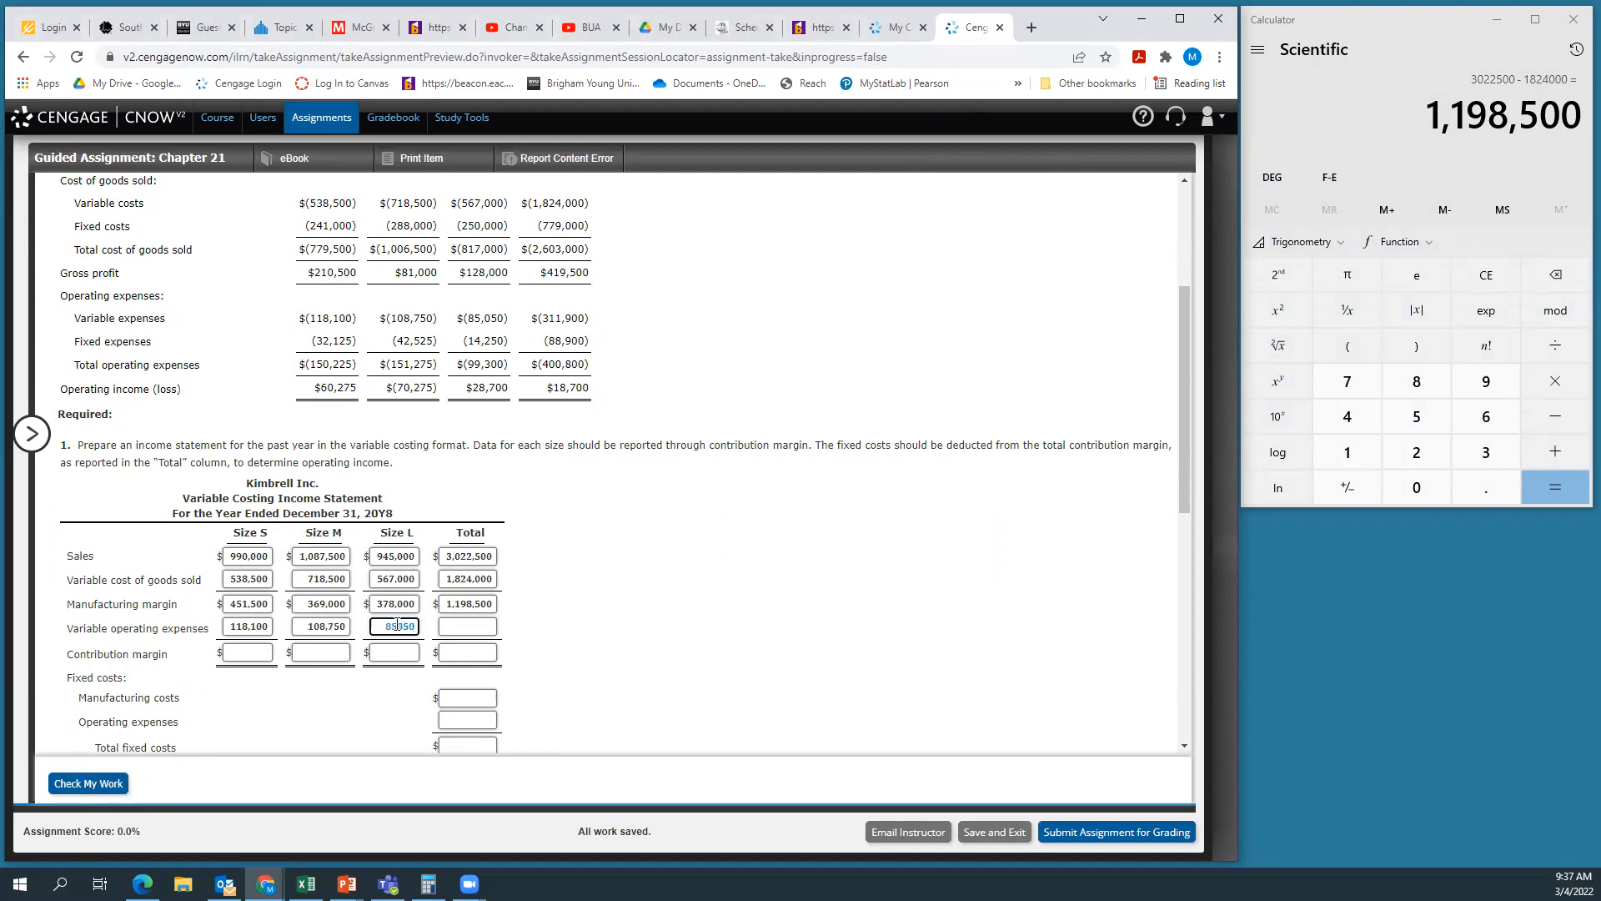
Calculate 118100 + 108750 + 85050 in Calculator and enter 311,900 as the total variable operating expenses
click(459, 623)
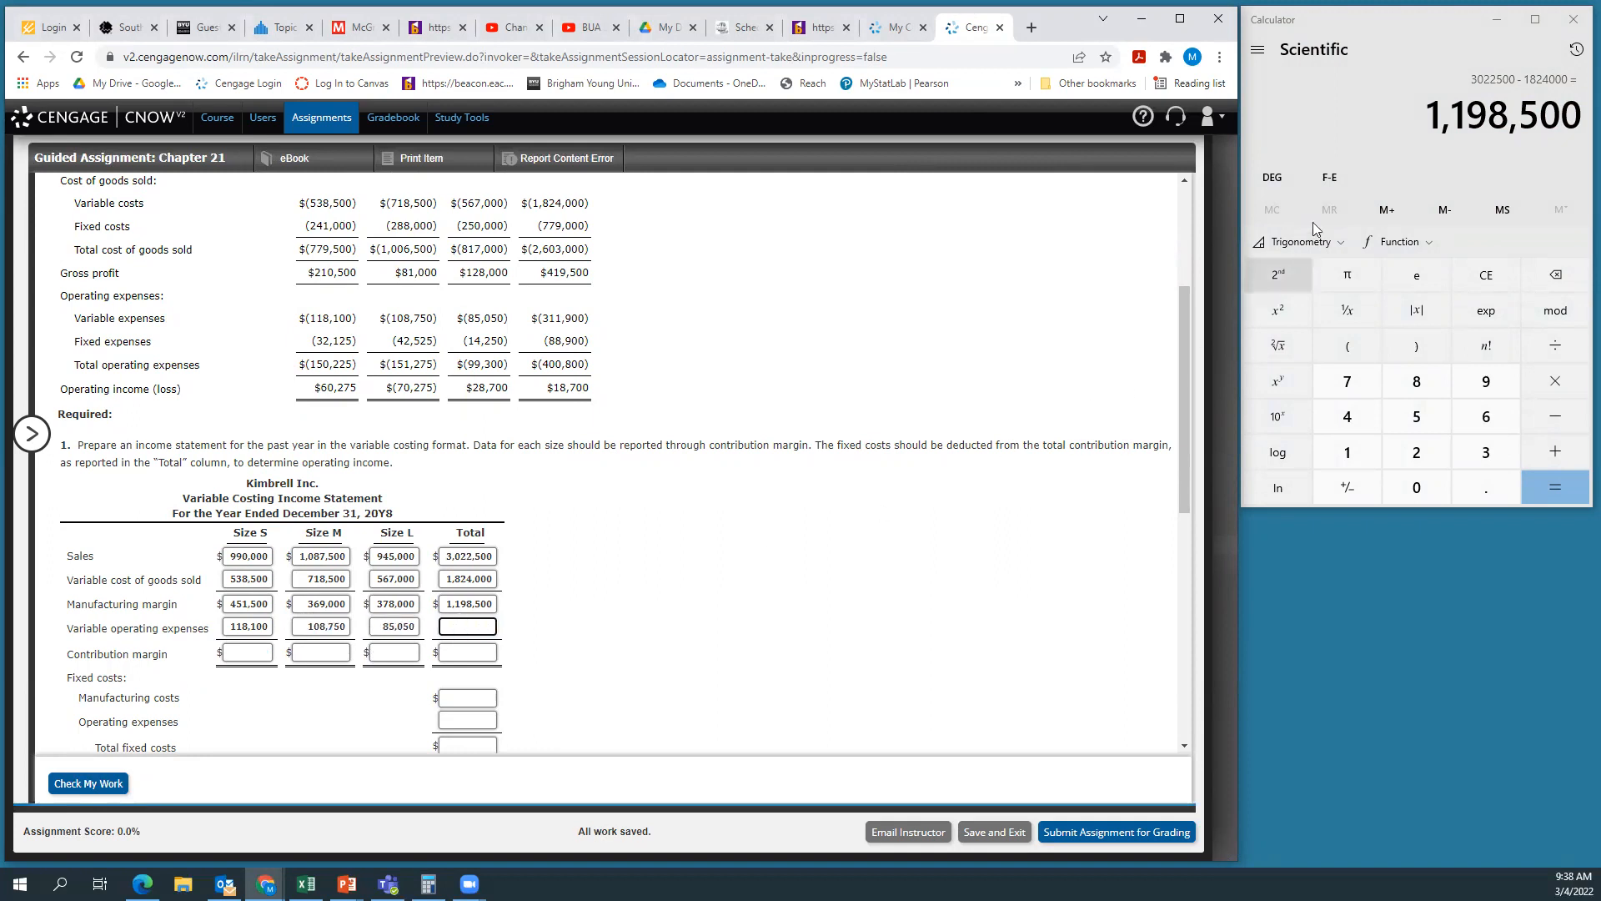
click(1361, 54)
text(118100 +)
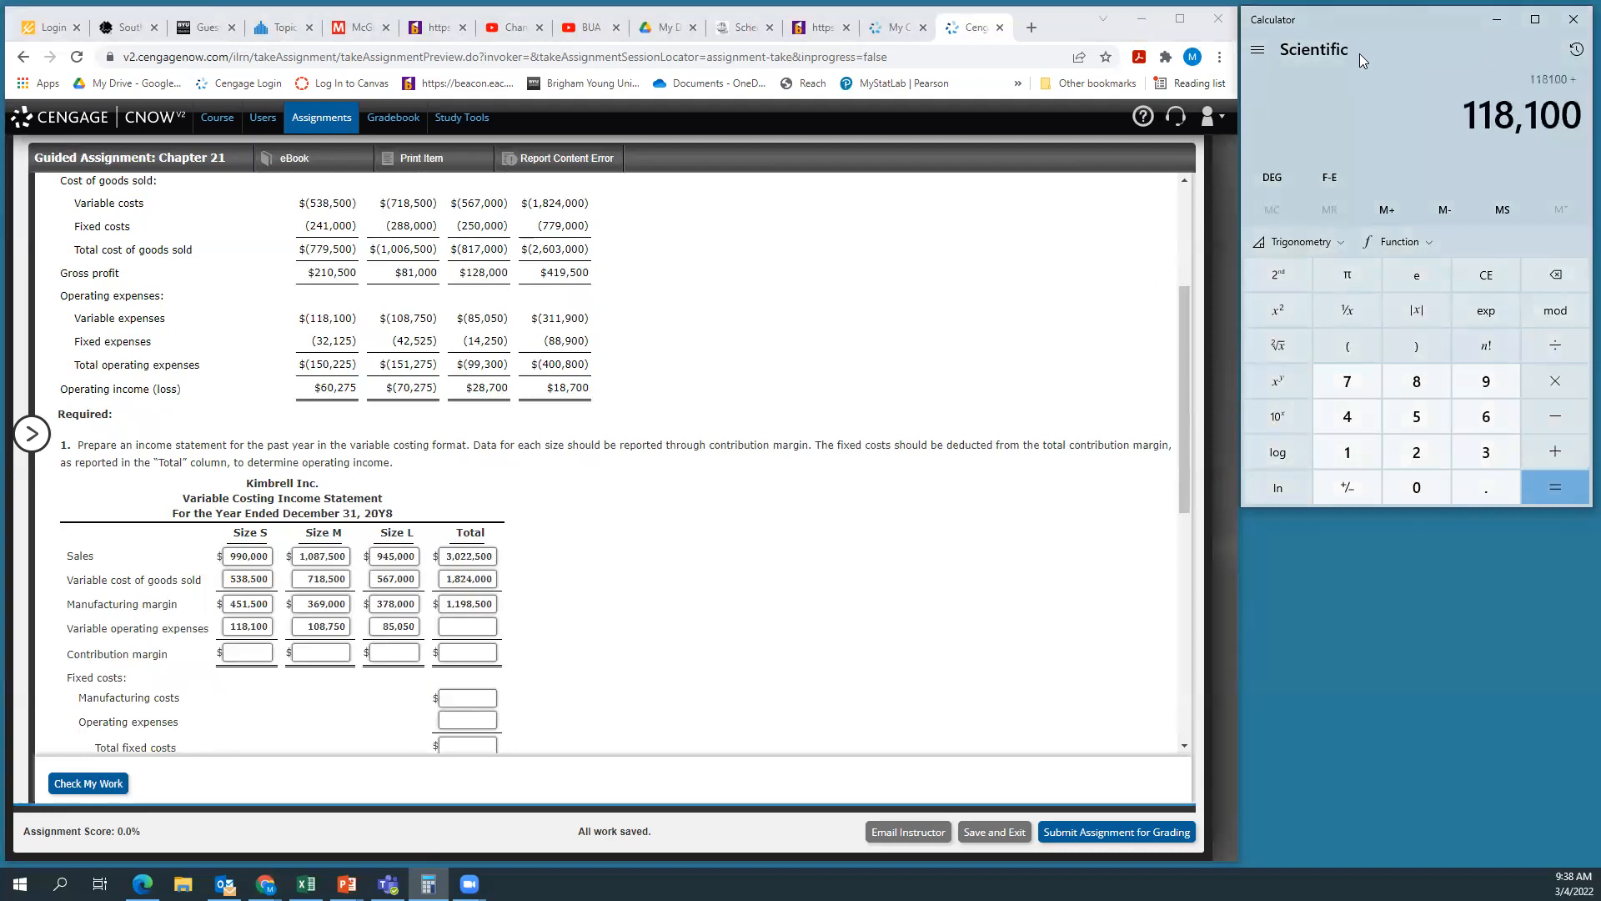
text( 108750 +)
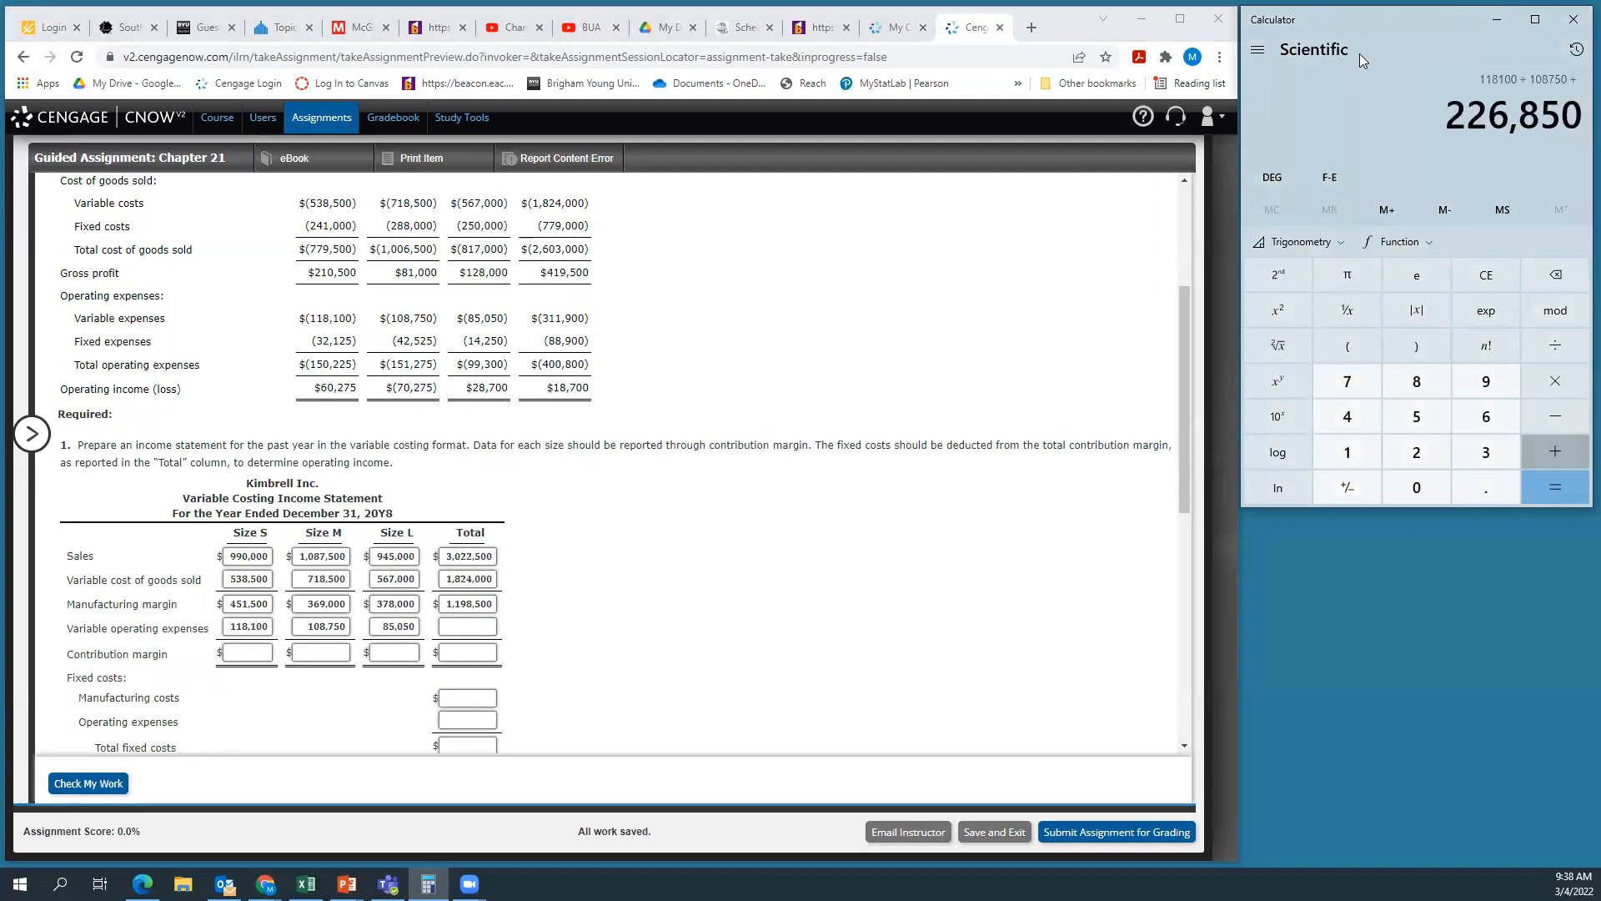
text( 85050 =)
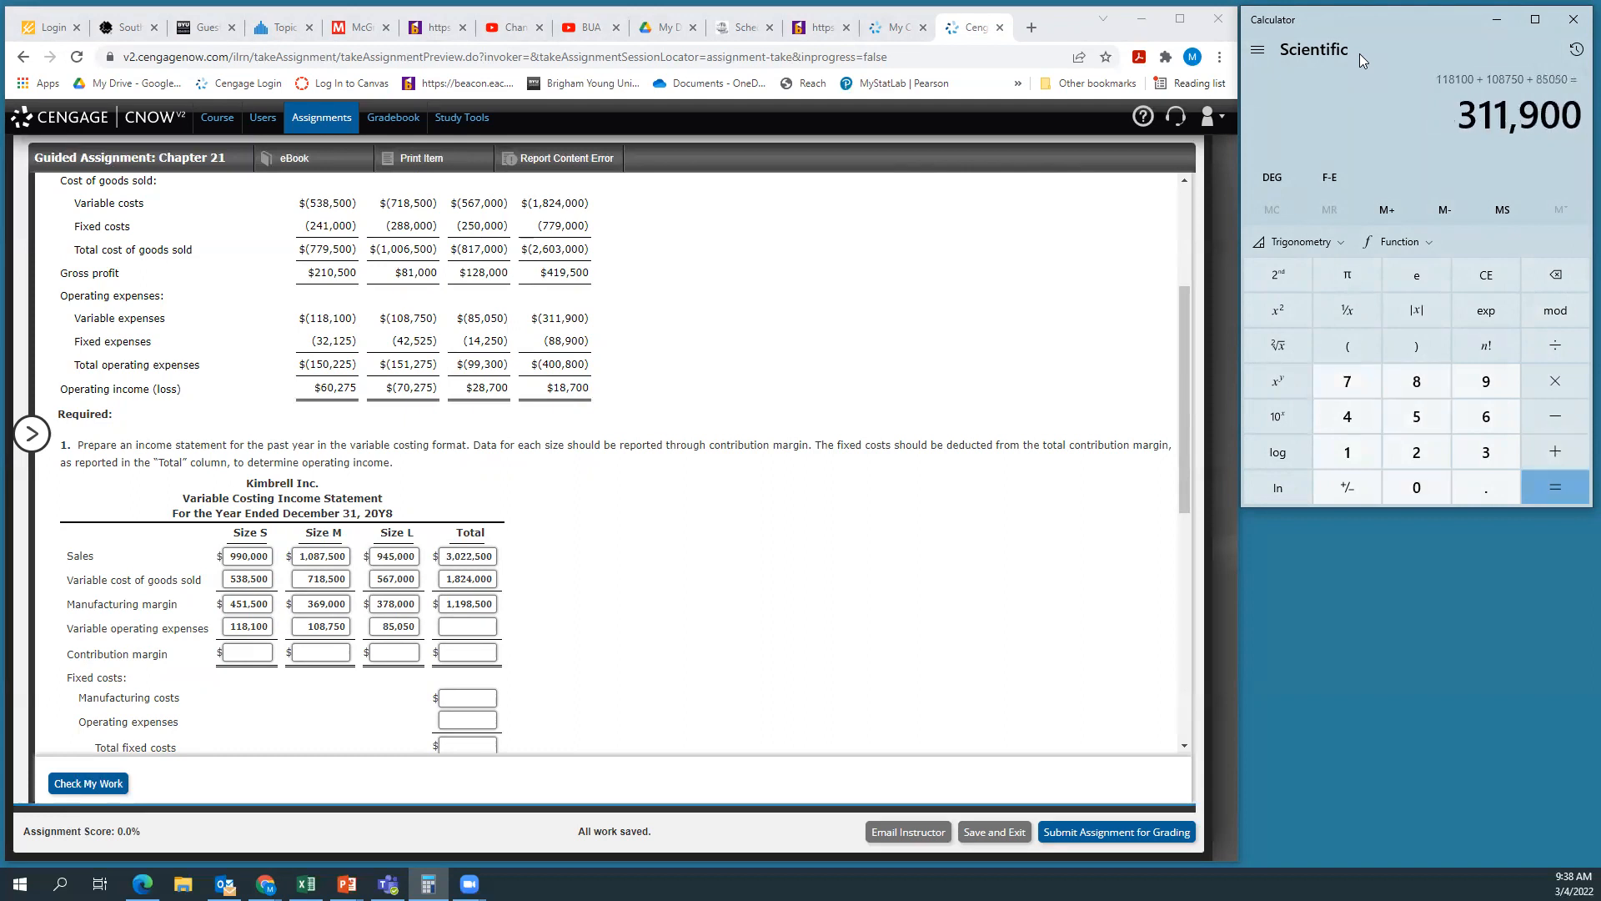
click(452, 624)
text(311900)
click(643, 581)
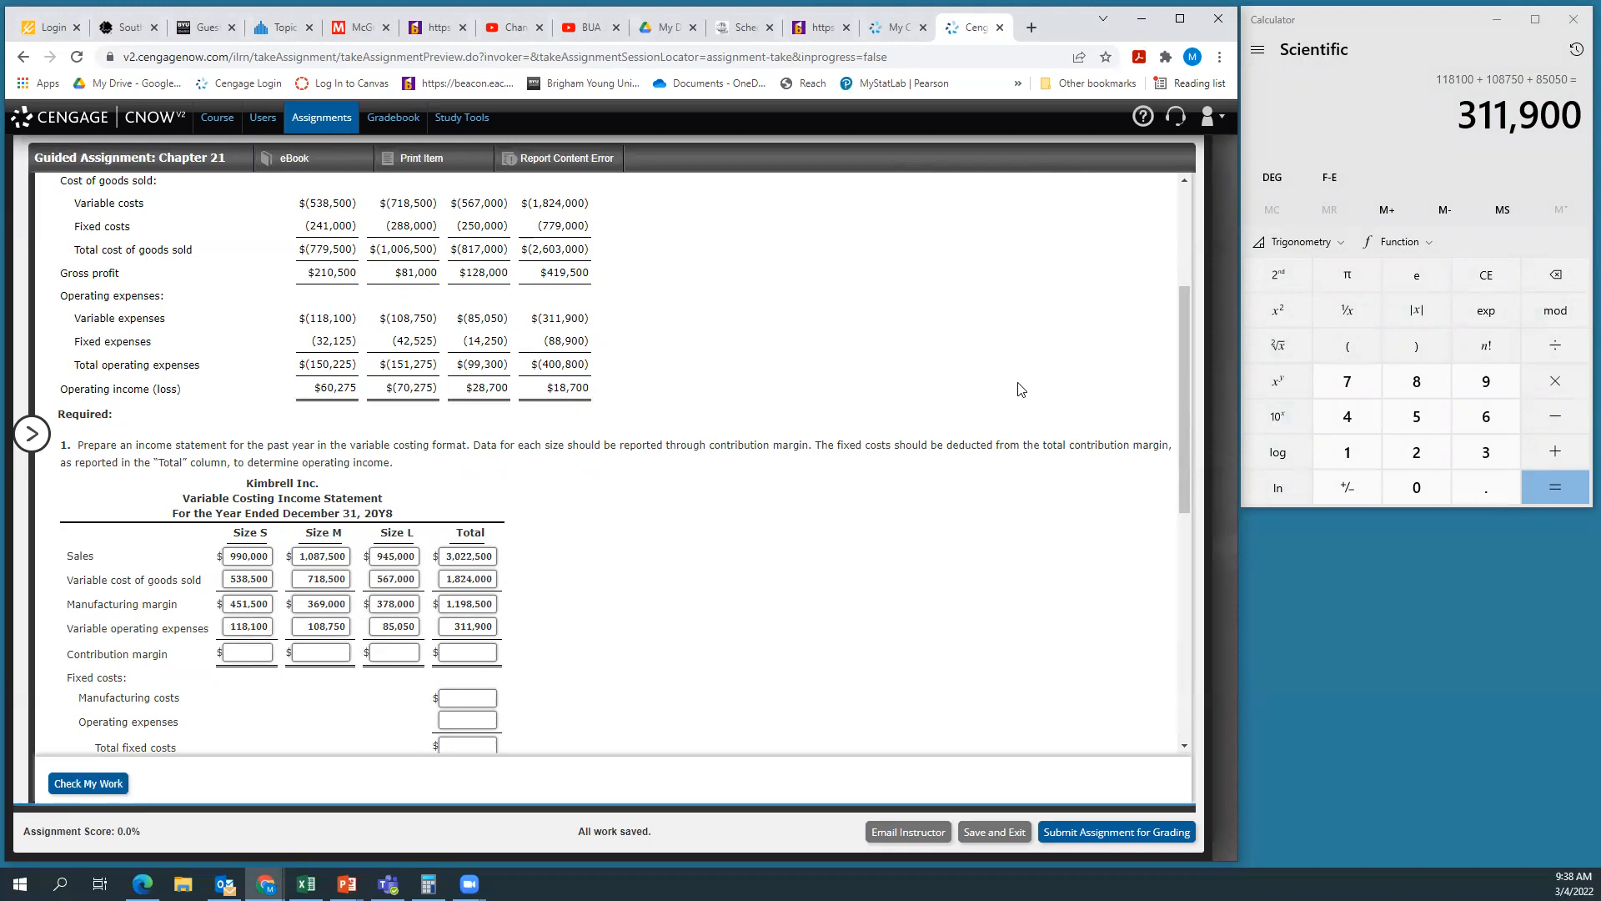
Calculate 451500 - 118100 in Calculator and enter 333,400 as the Size S contribution margin
click(1408, 35)
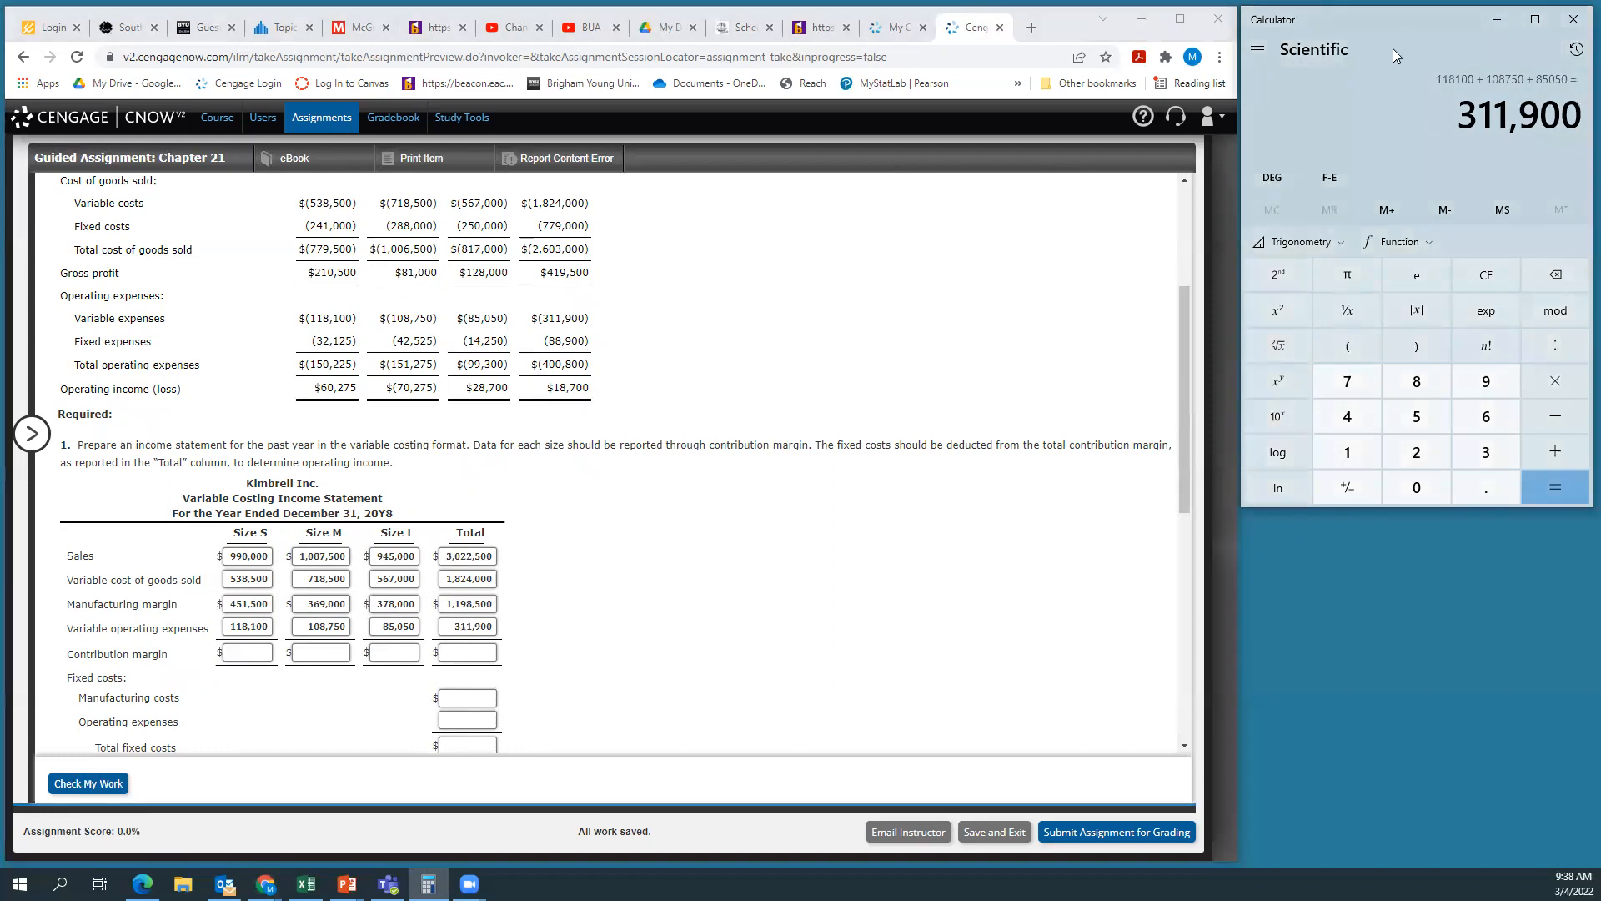
text(451)
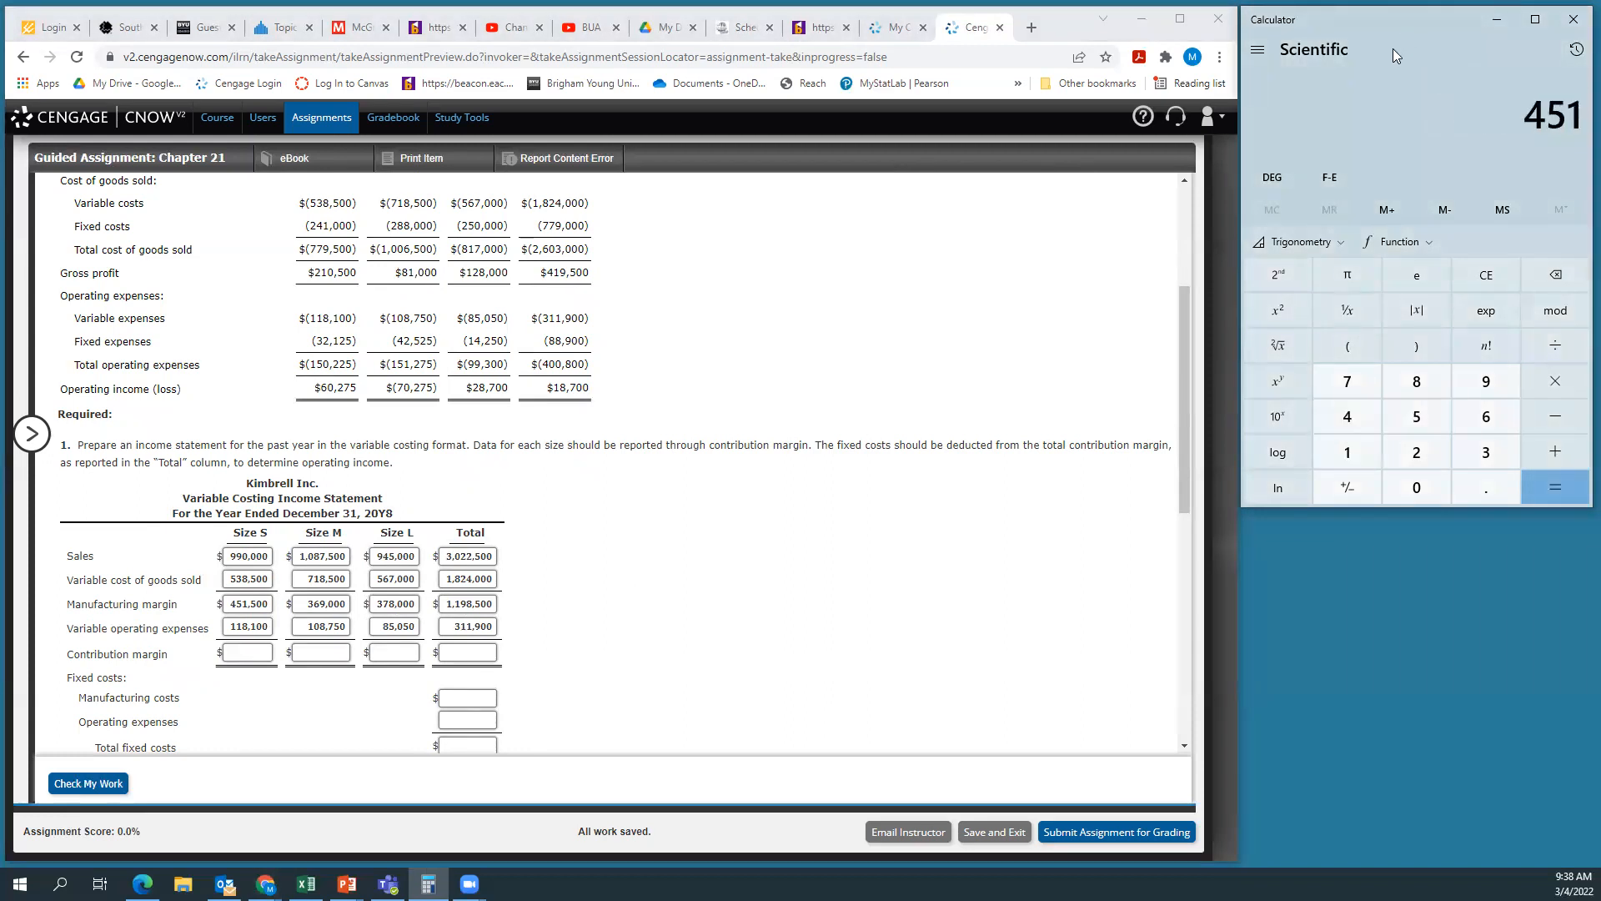
text(500)
key(minus)
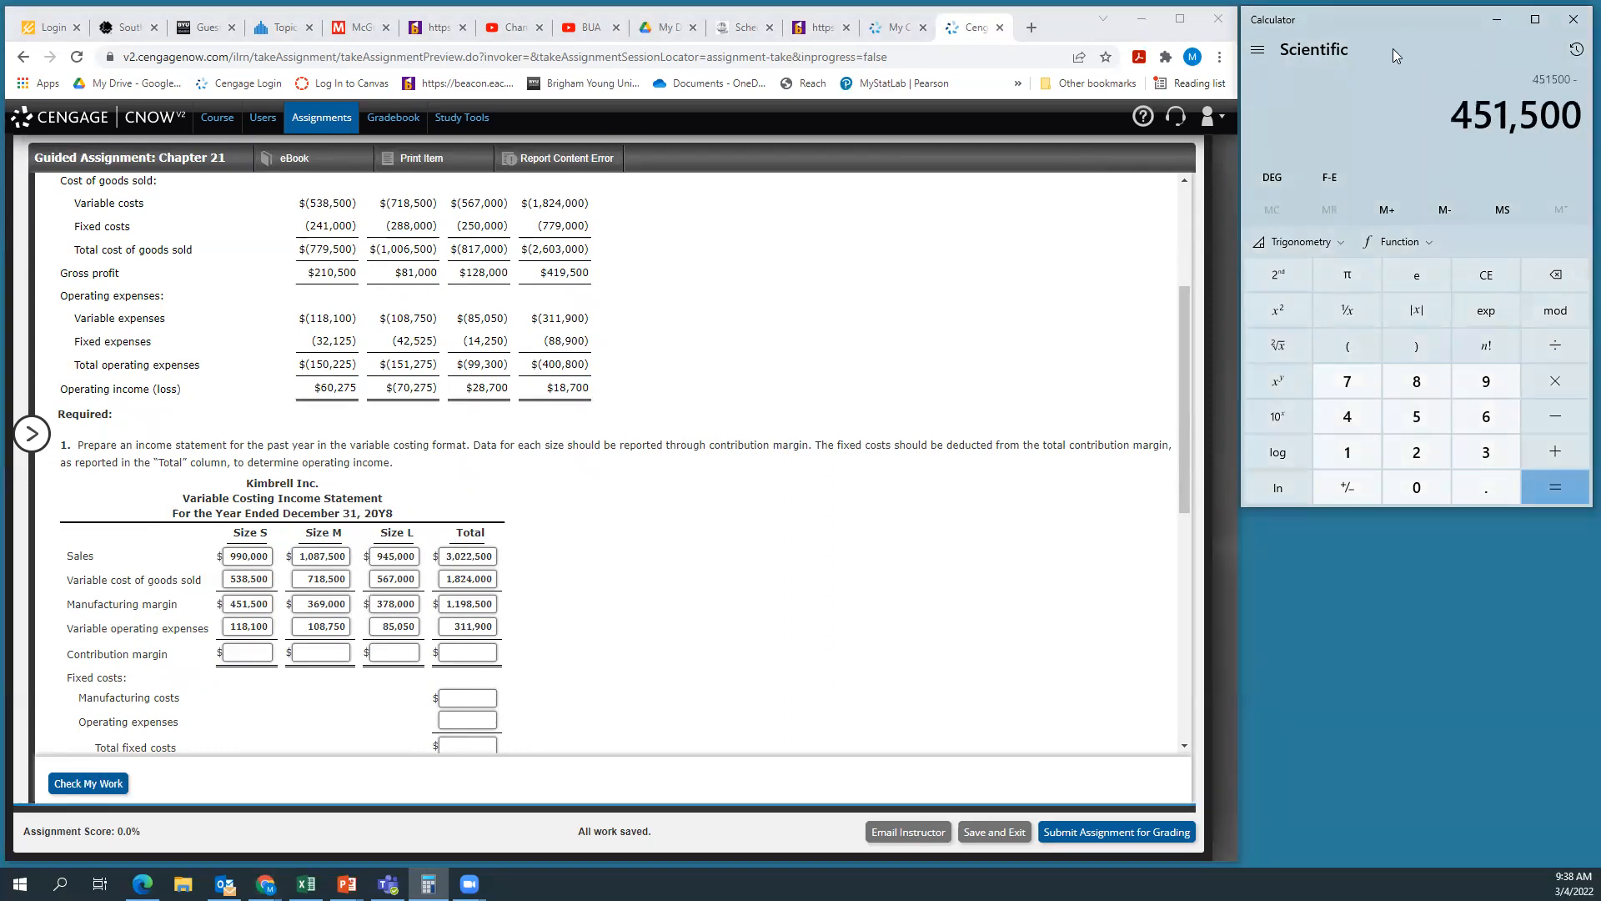
text(118100)
key(Return)
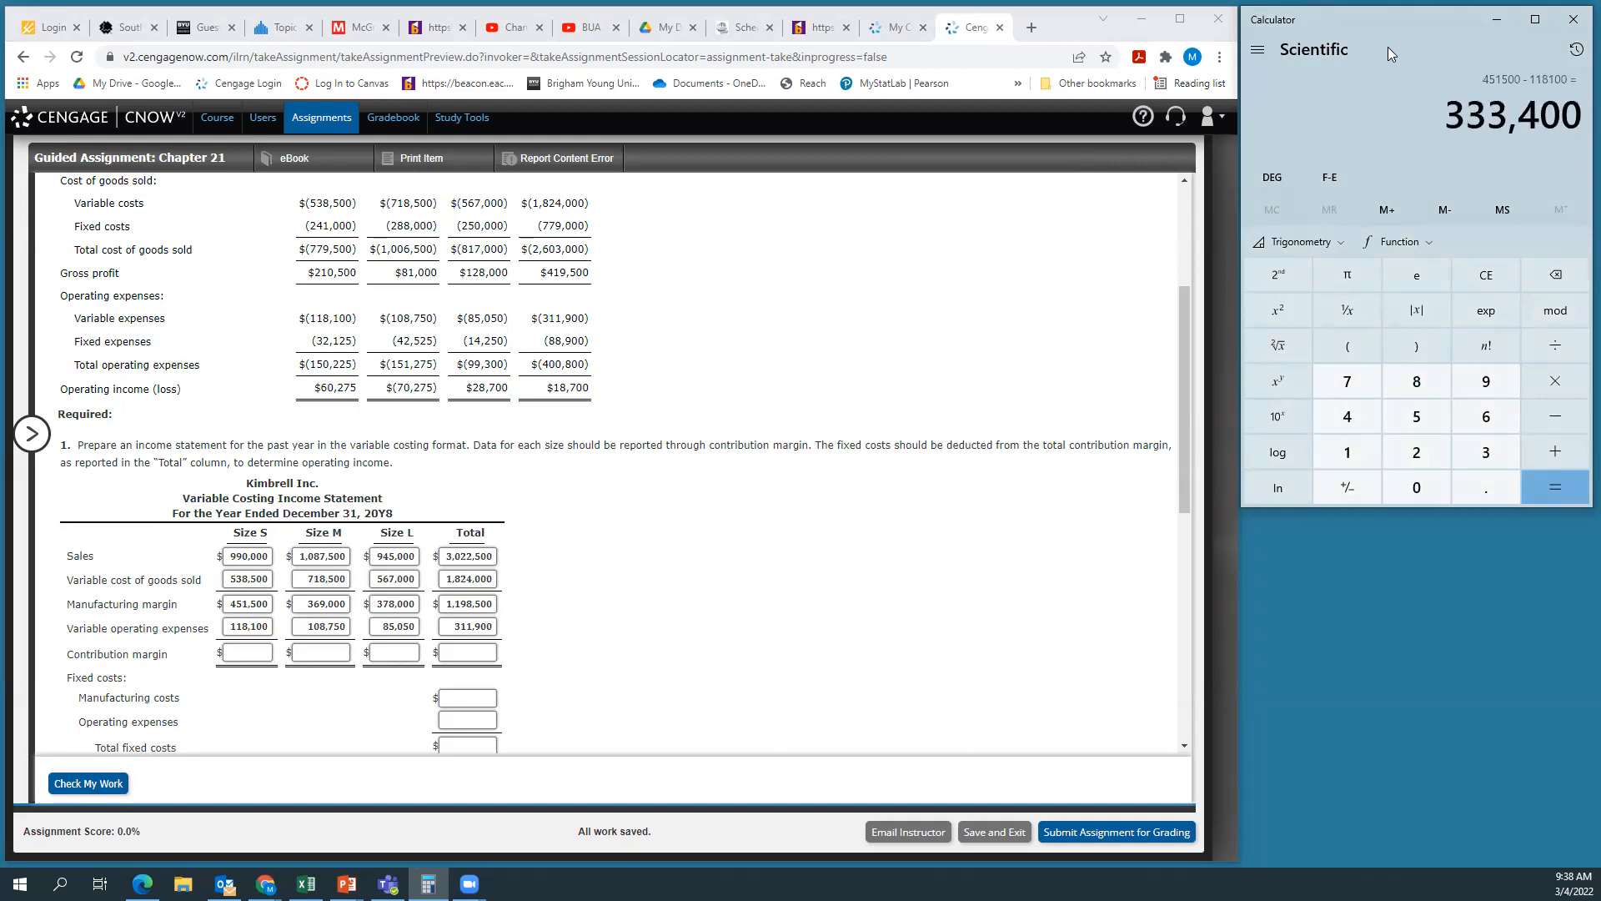
click(255, 653)
text(333,400)
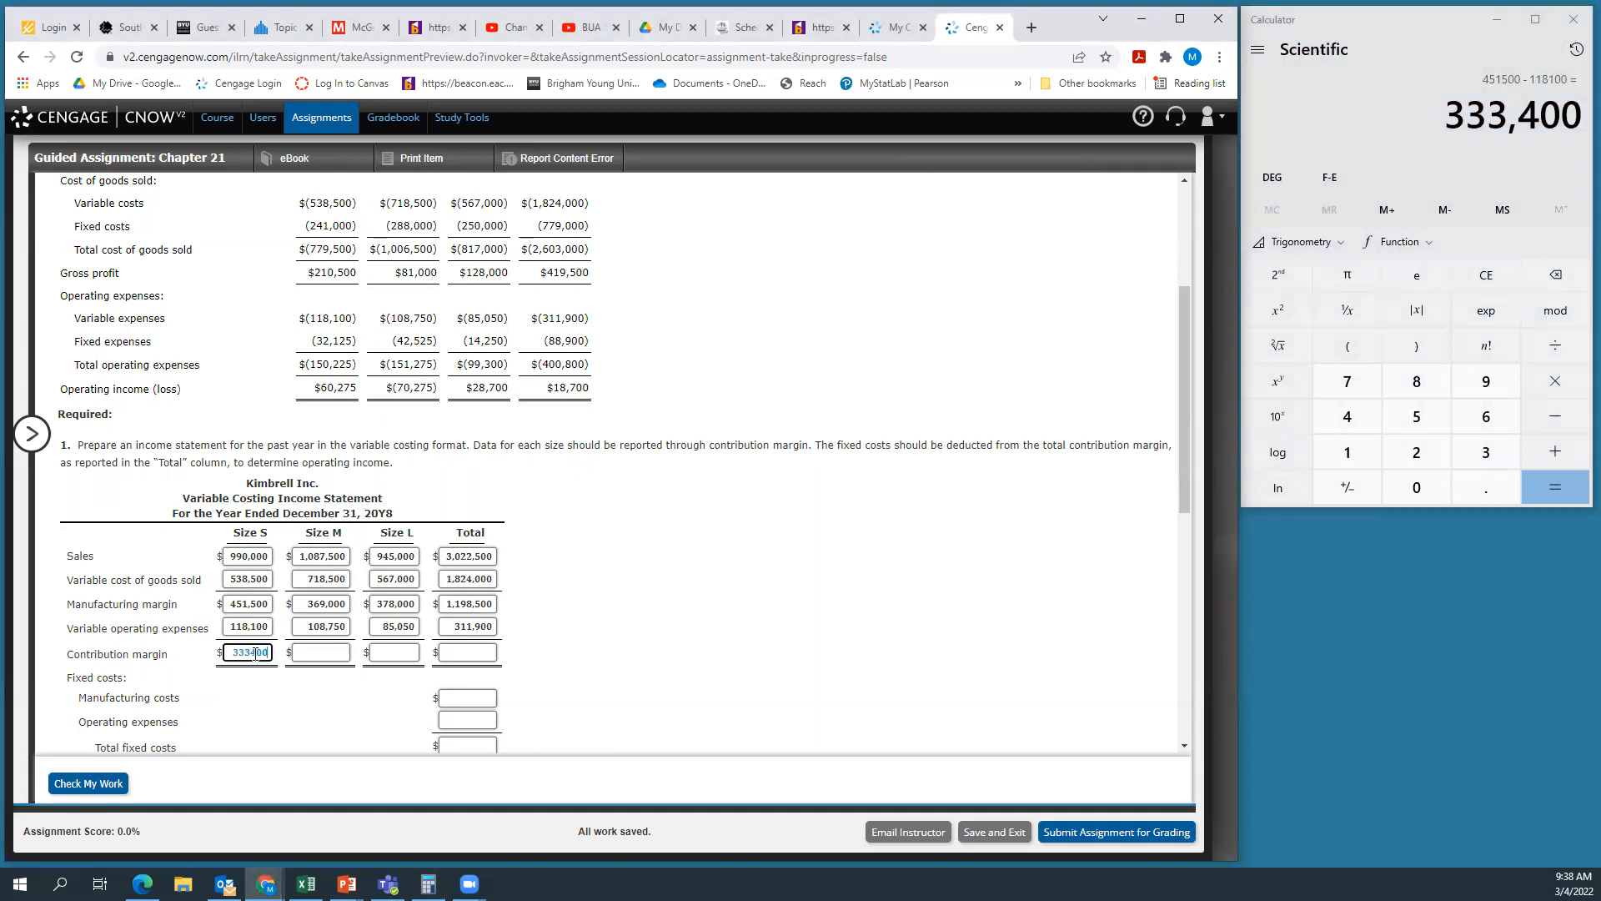
click(298, 694)
Calculate 369000 - 108750 in Calculator and enter 260,250 as the Size M contribution margin
click(1427, 33)
text(369000 )
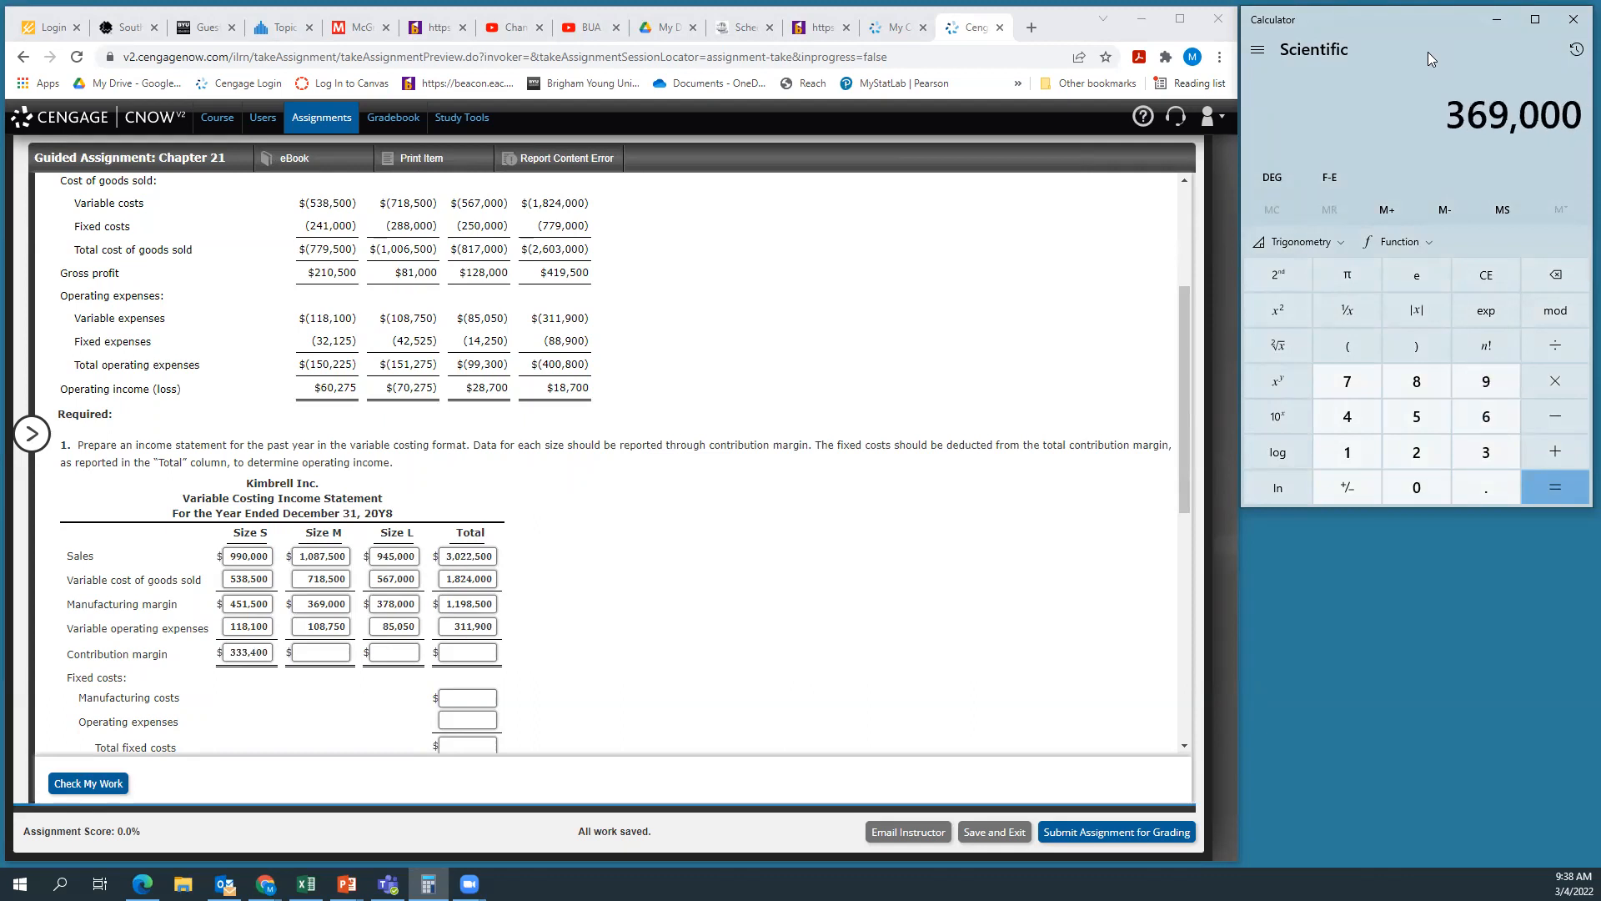
text(- 108)
text(750)
key(Return)
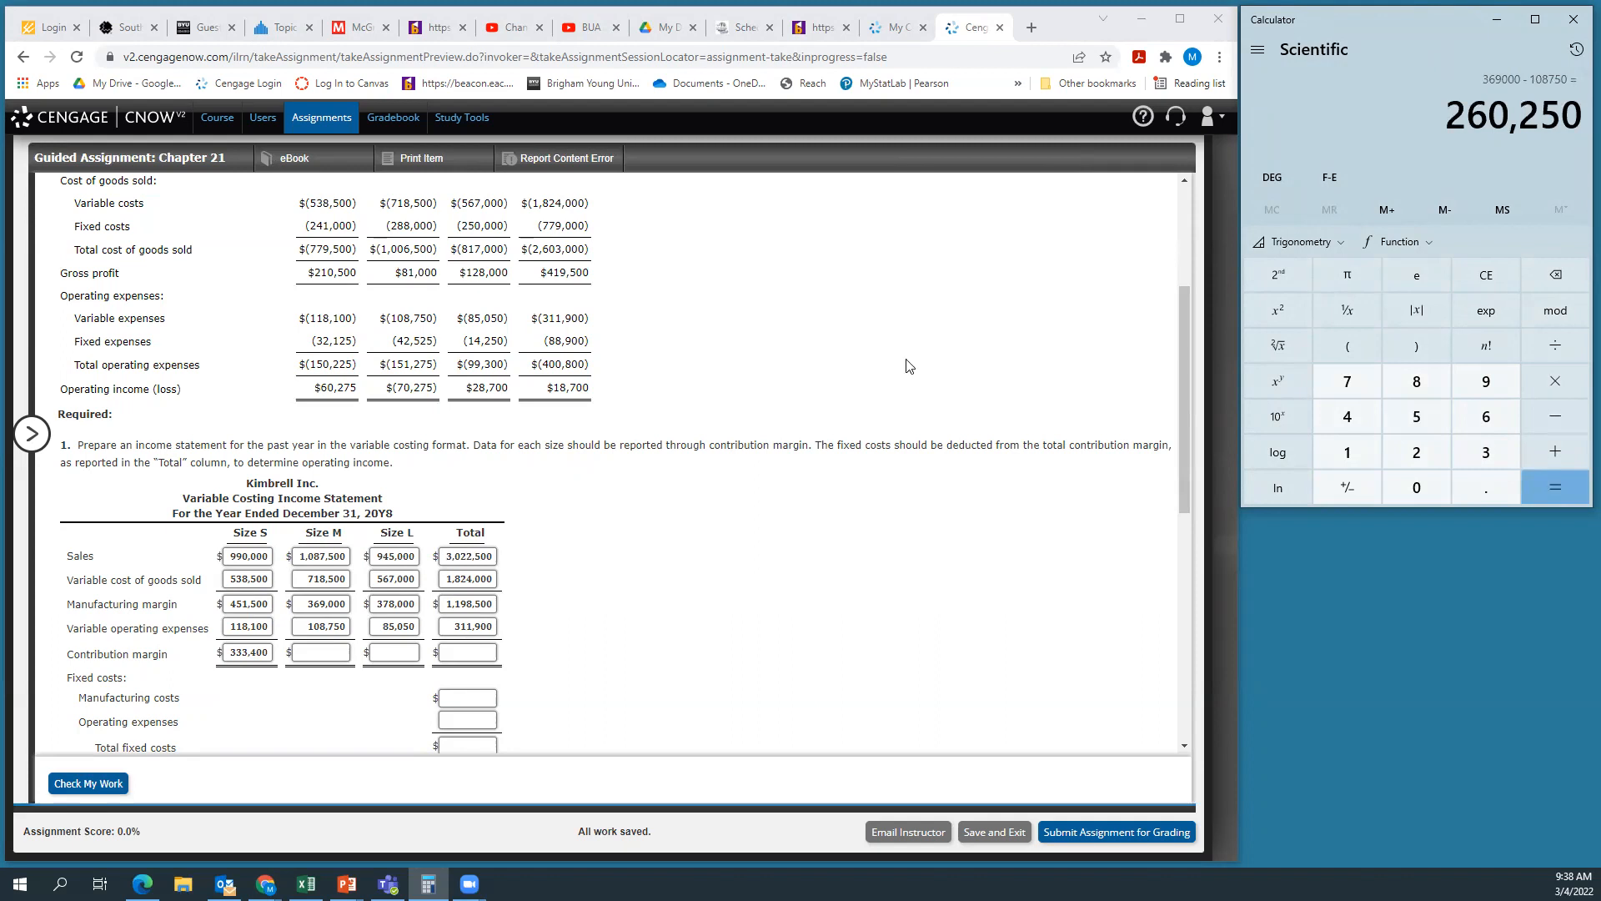
click(322, 652)
text(260250)
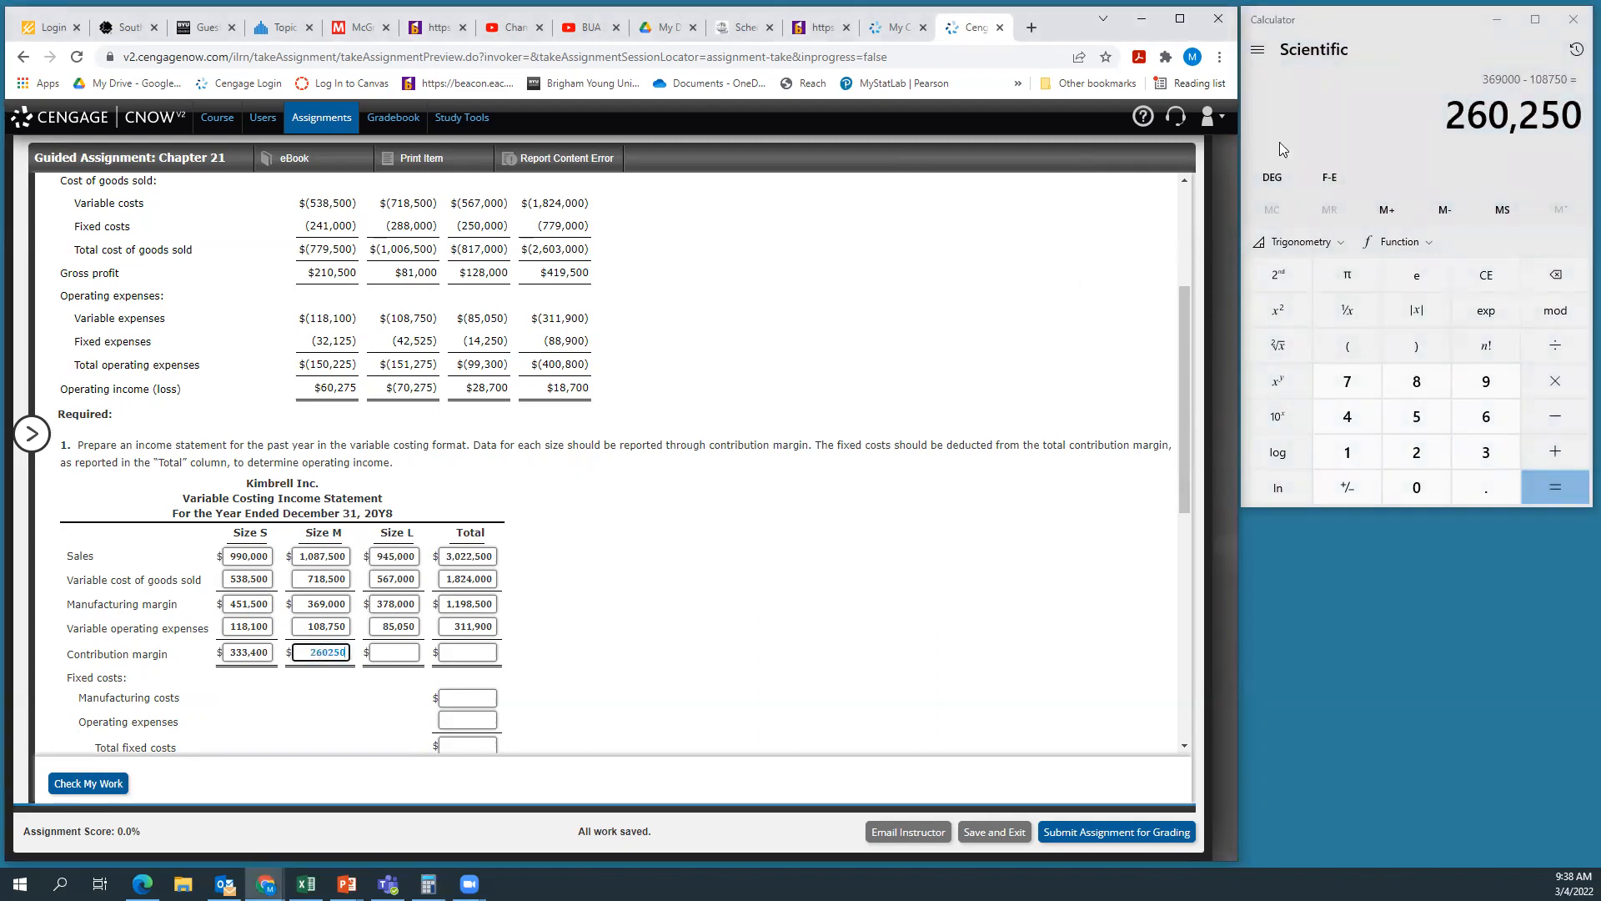
Calculate 378000 - 85050 in Calculator and enter 292,950 as the Size L contribution margin
click(1389, 25)
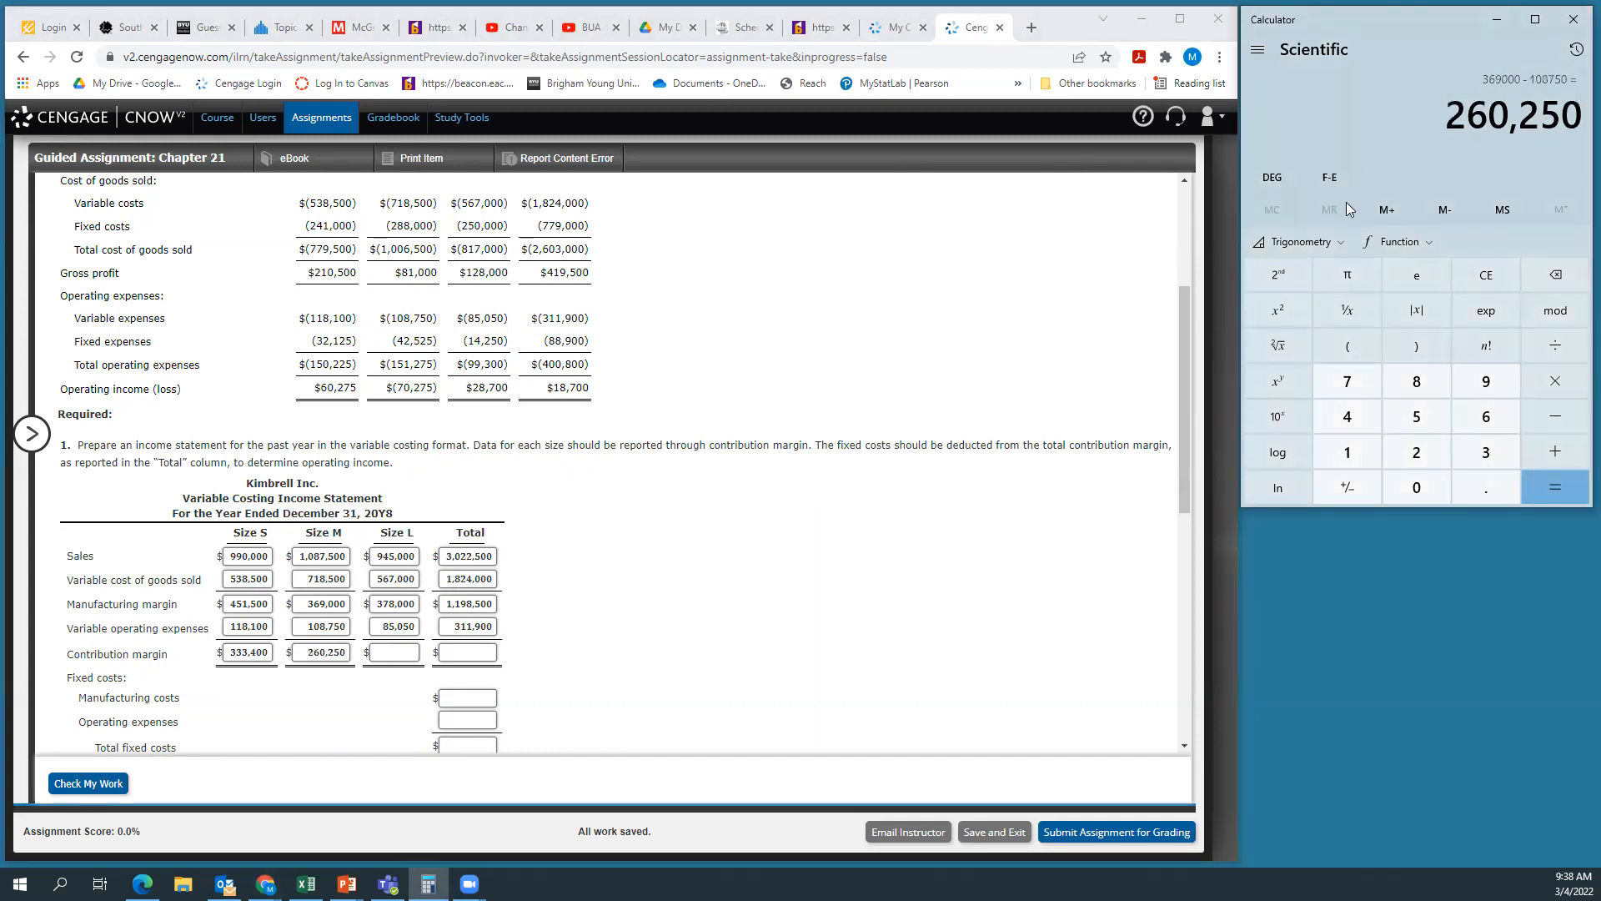
text(378000)
key(minus)
text(85050)
key(Return)
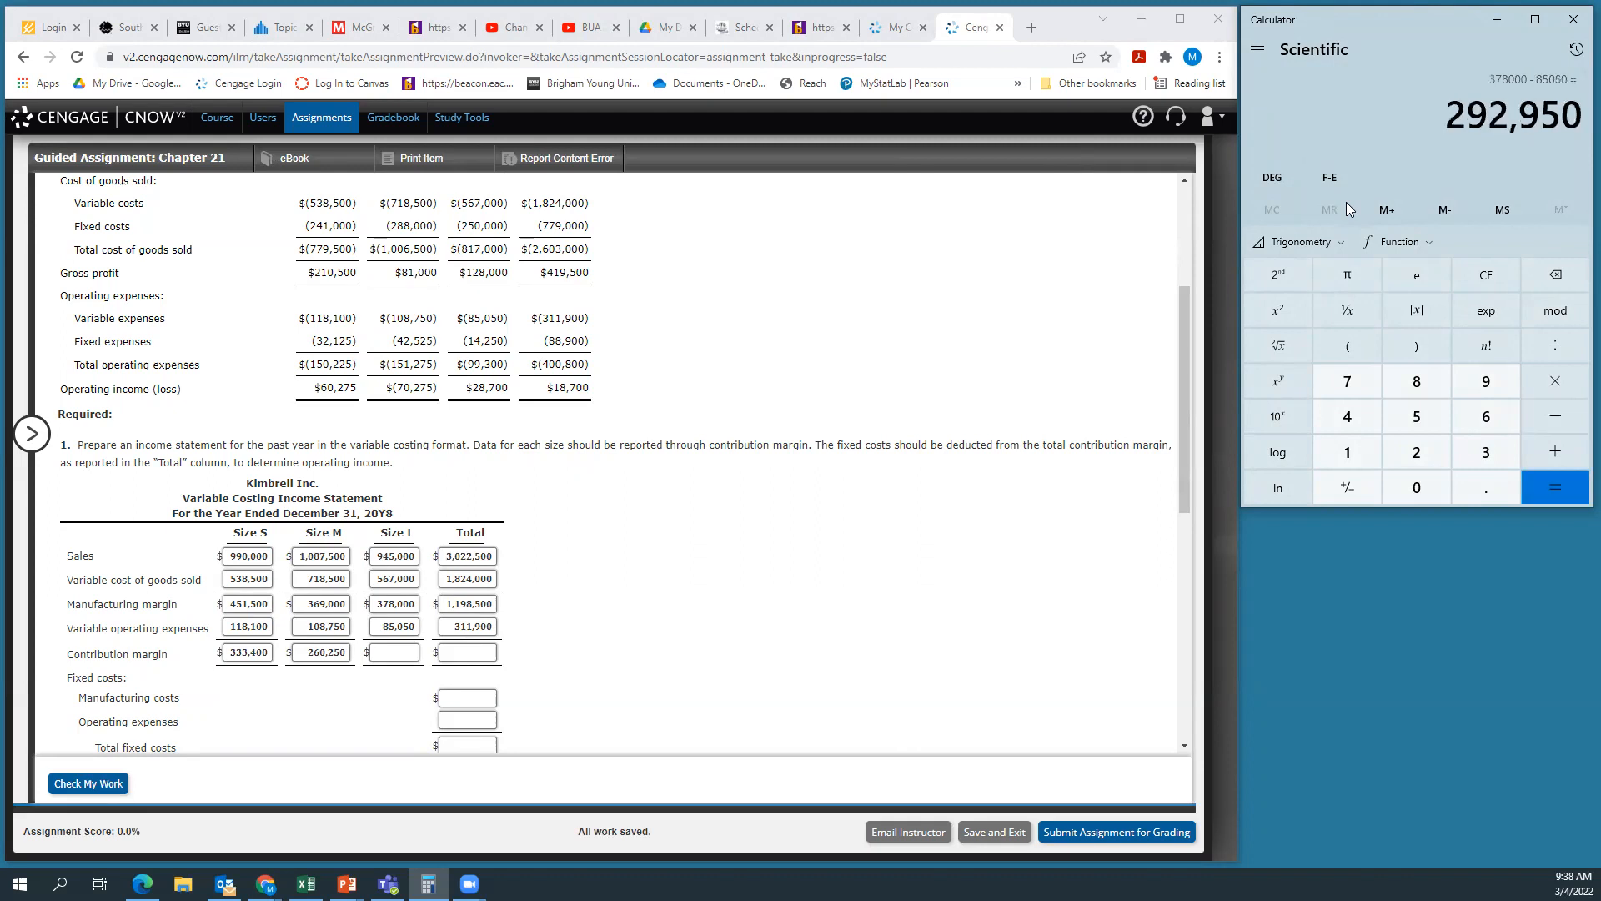
click(390, 650)
text(292950)
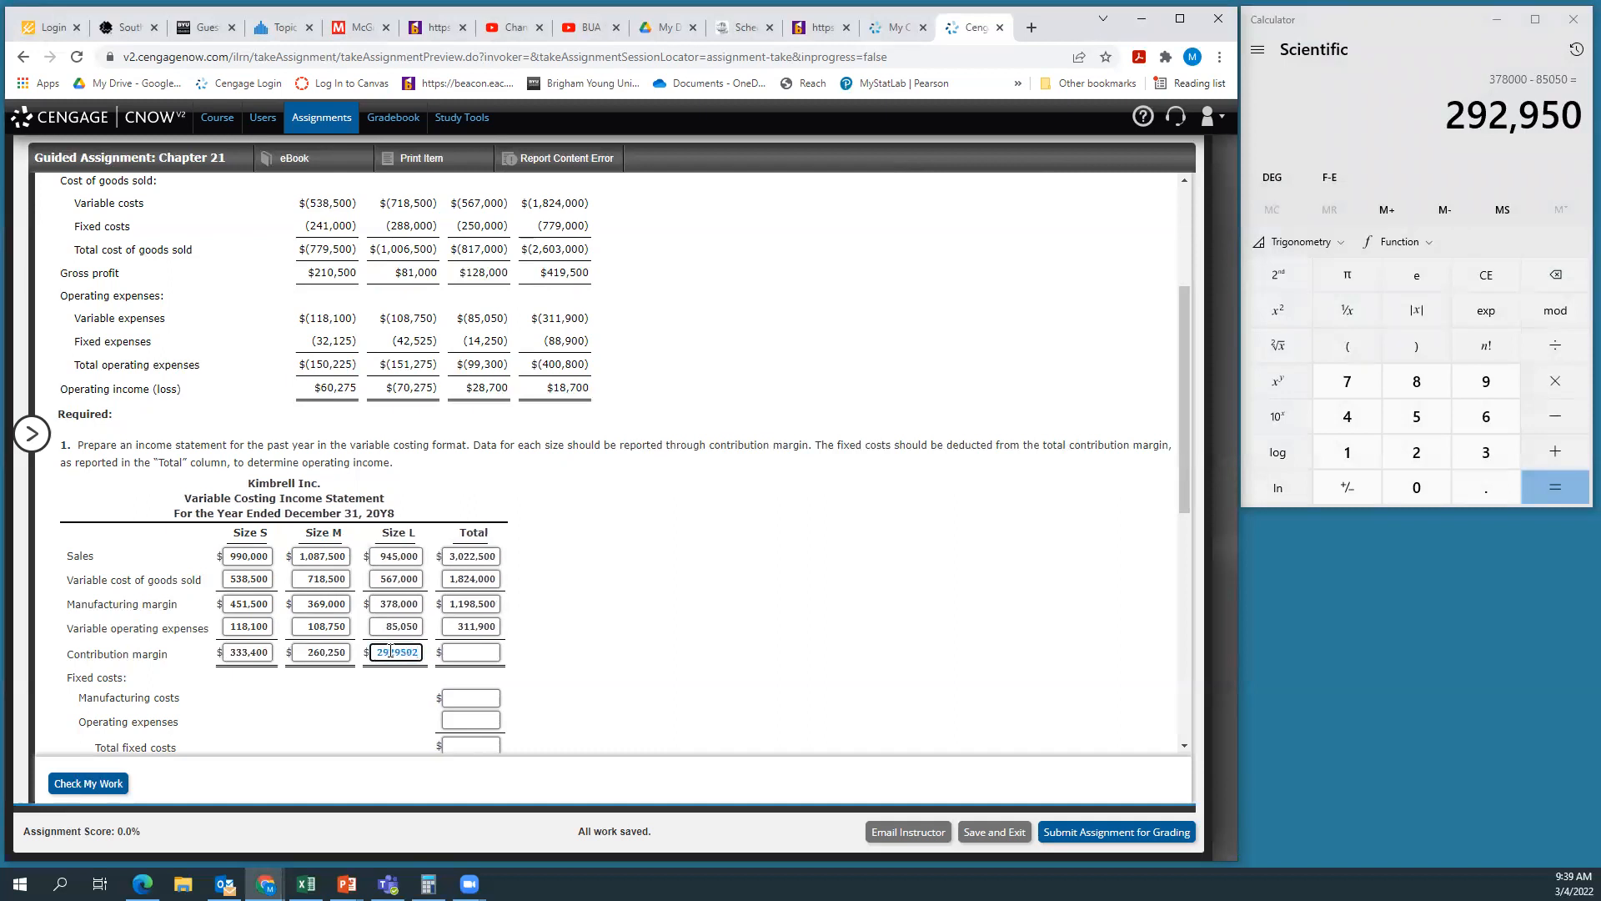
click(615, 619)
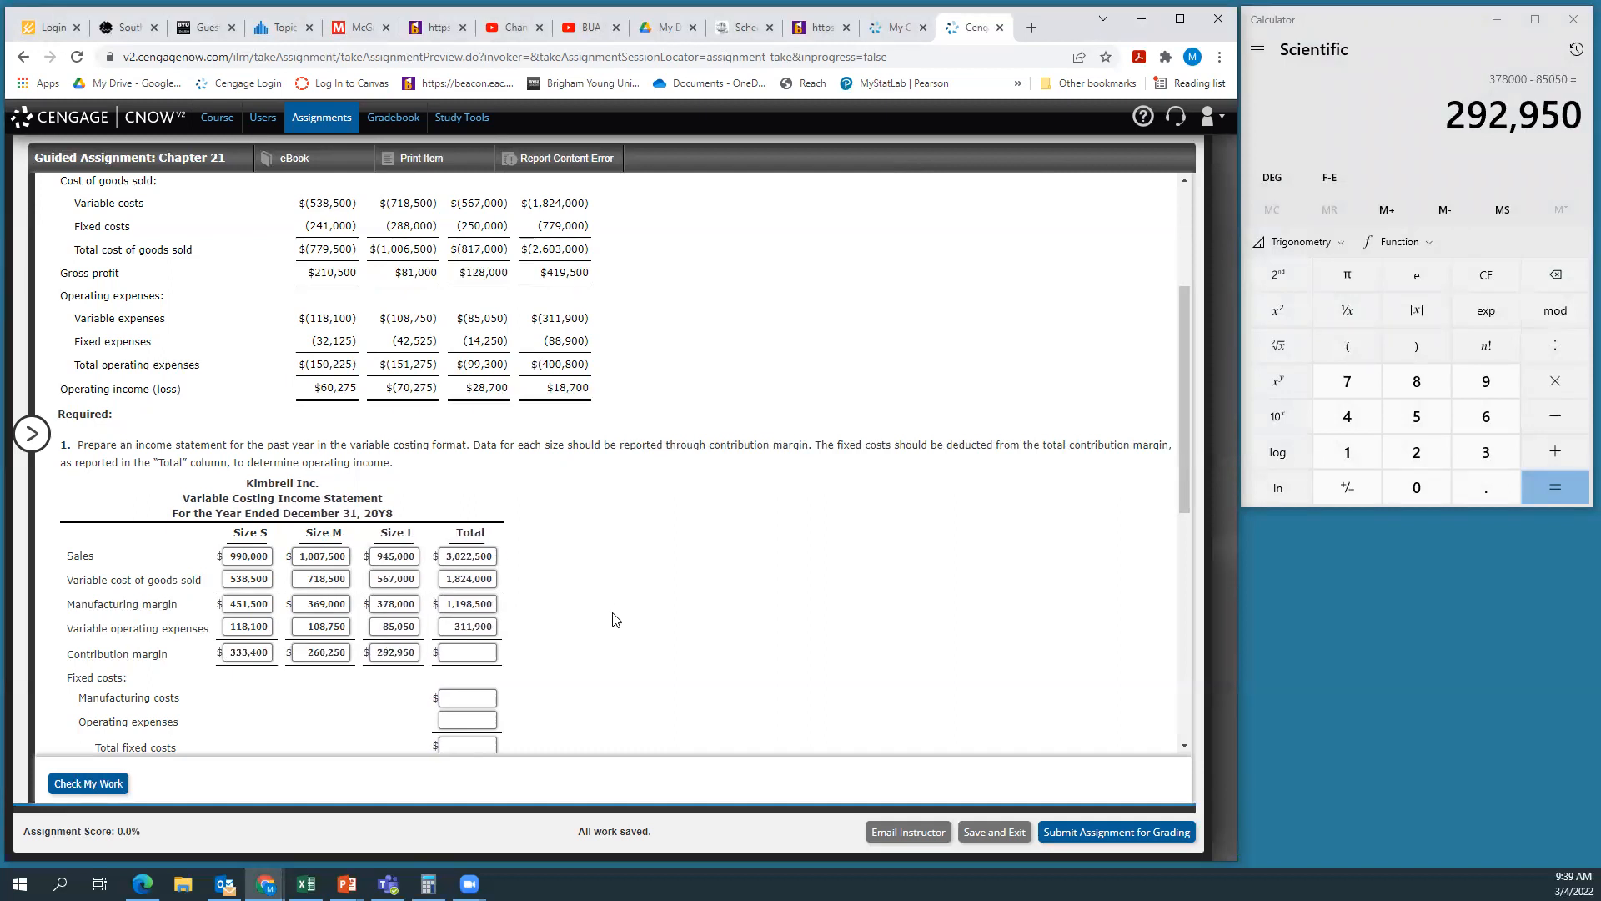
Calculate 1198500 - 311900 in Calculator and enter 886,600 as the total contribution margin
click(1404, 43)
text(1198500)
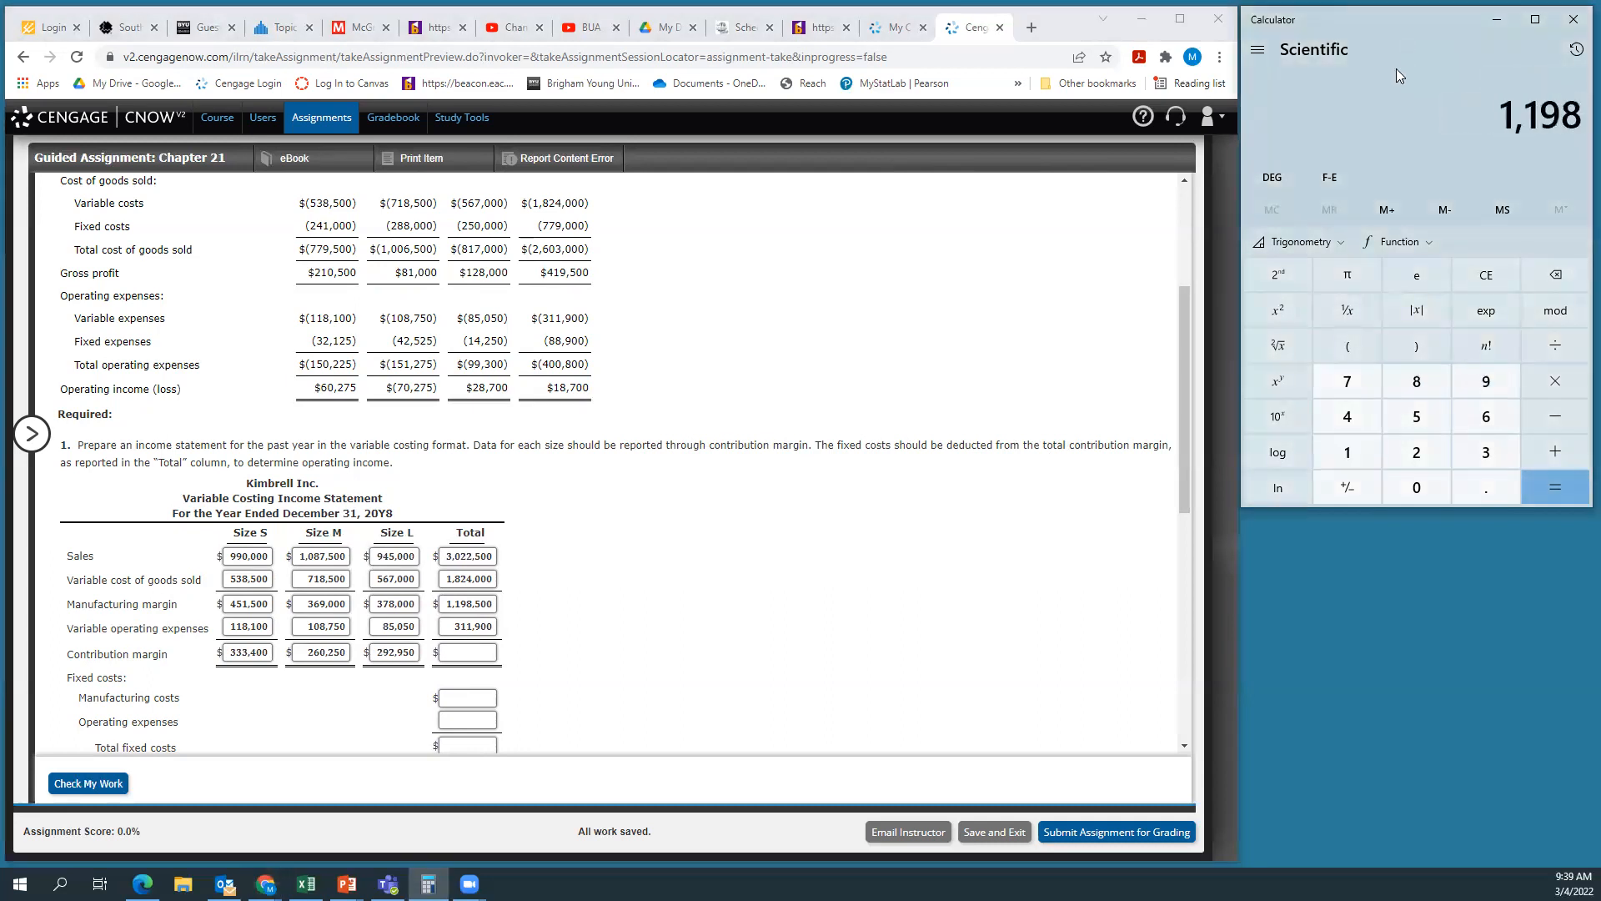
text(-311900)
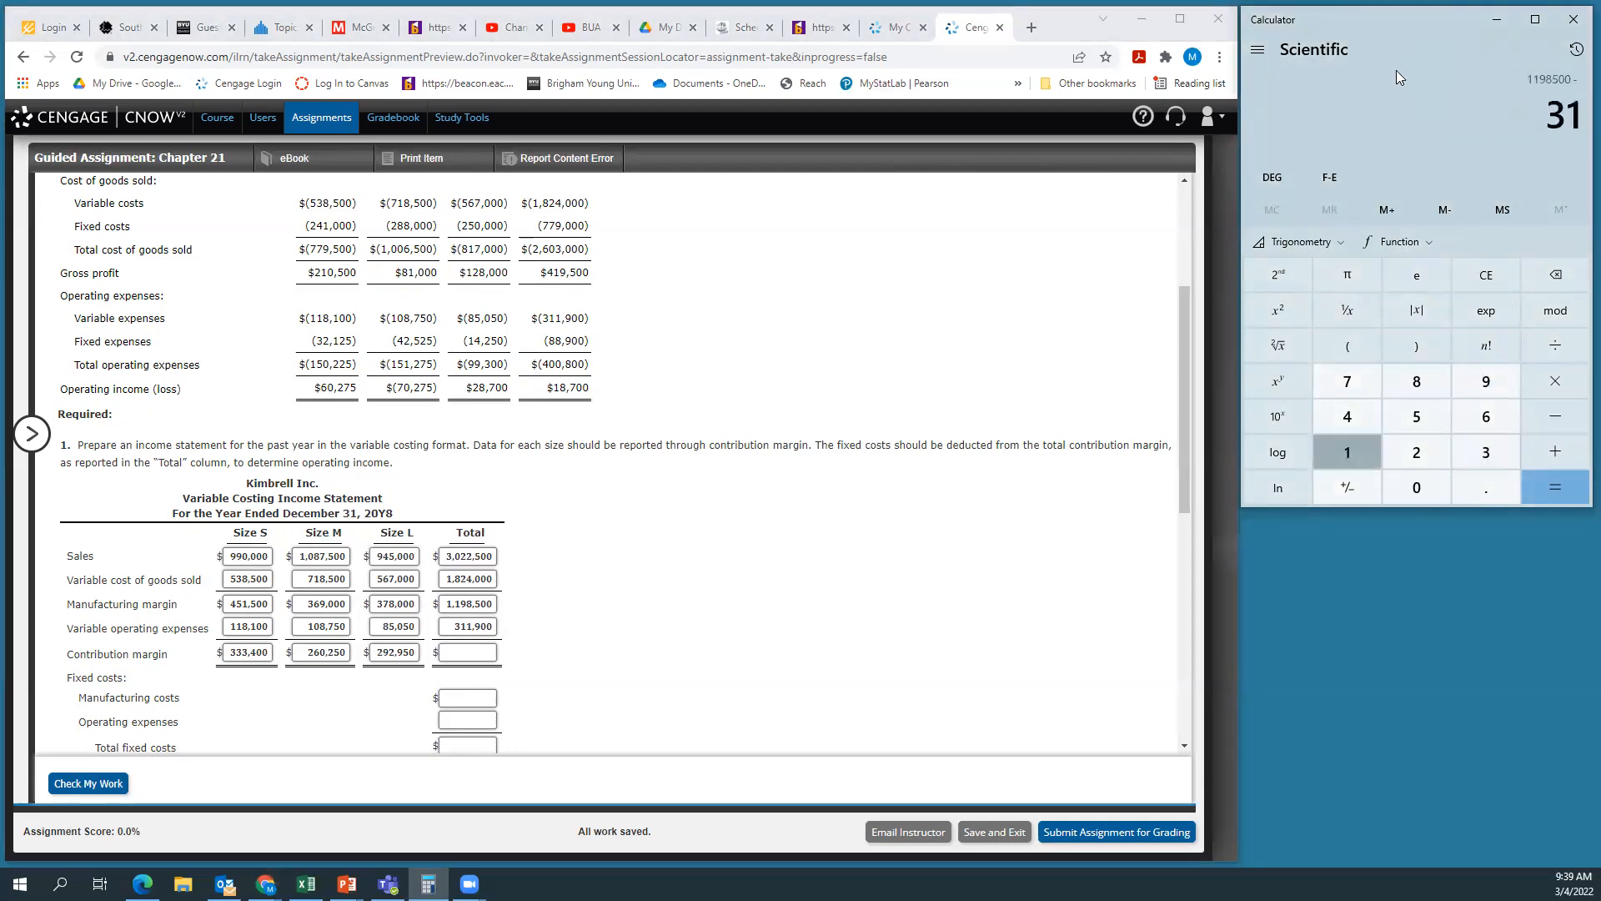
key(Return)
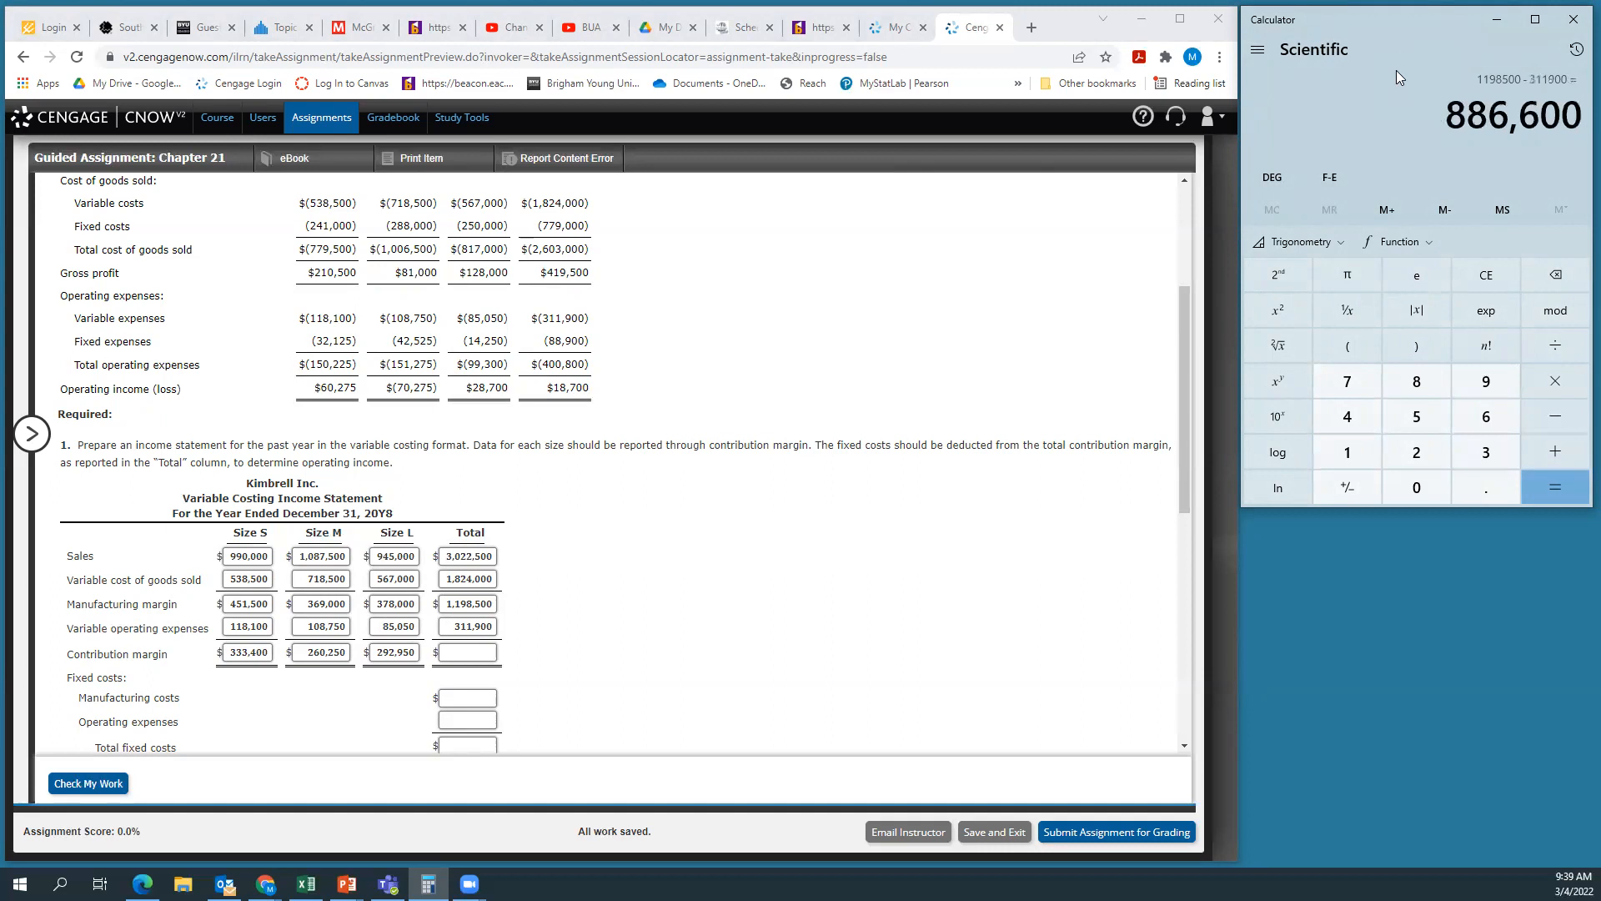
click(476, 650)
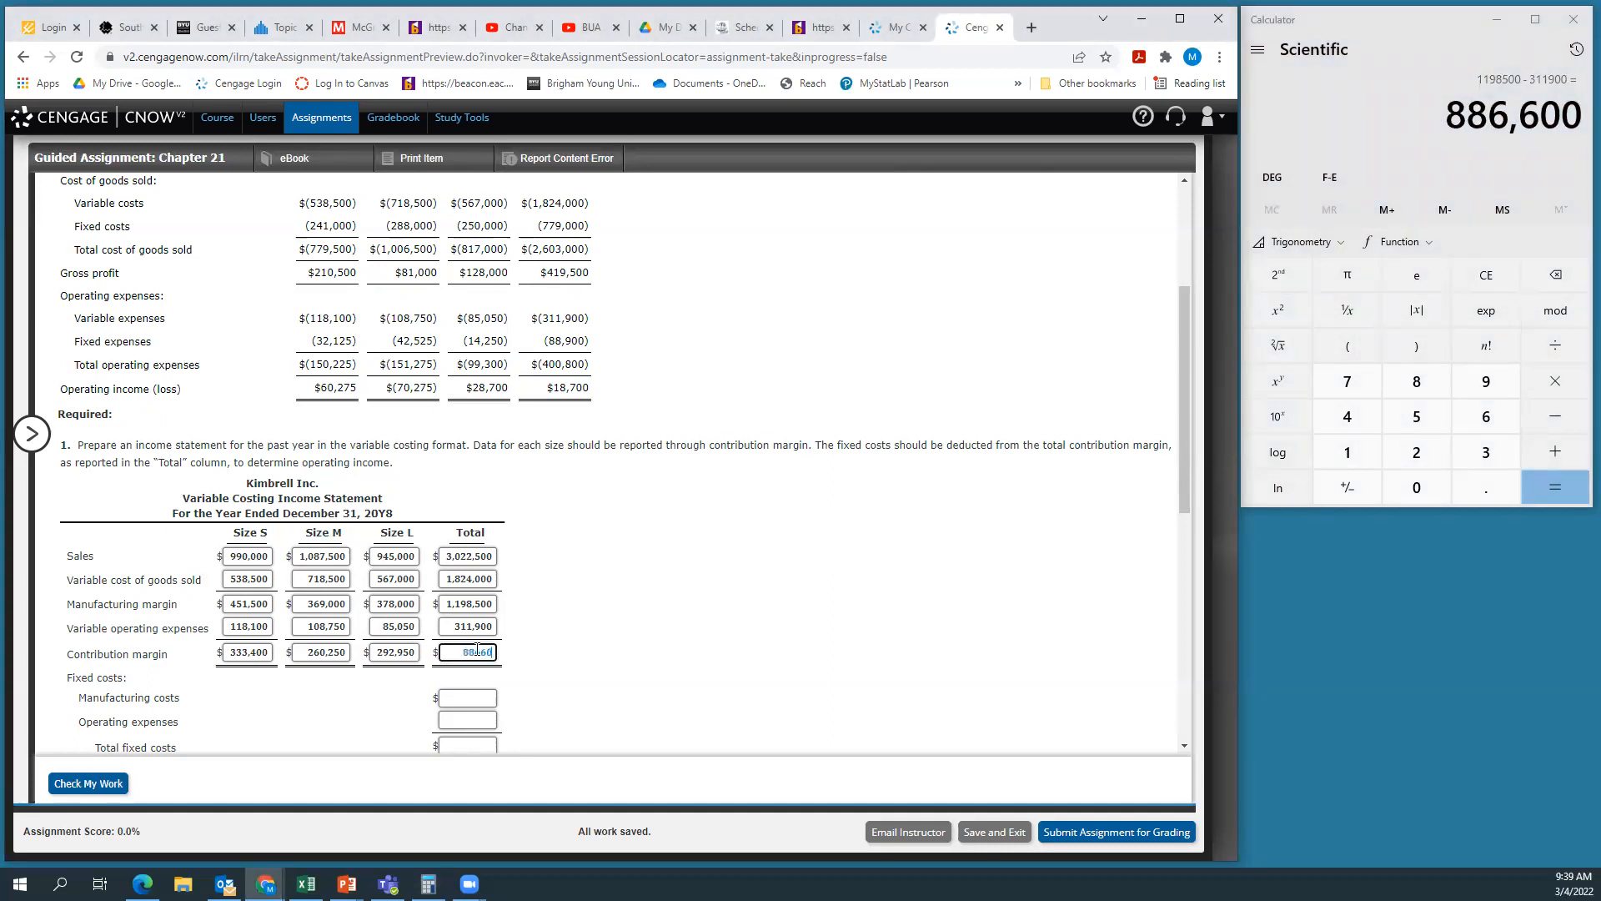
text(886,600)
click(640, 648)
Check the assignment work and review the marking of the requirement 1 income statement entries
scroll(700, 599, down, 1)
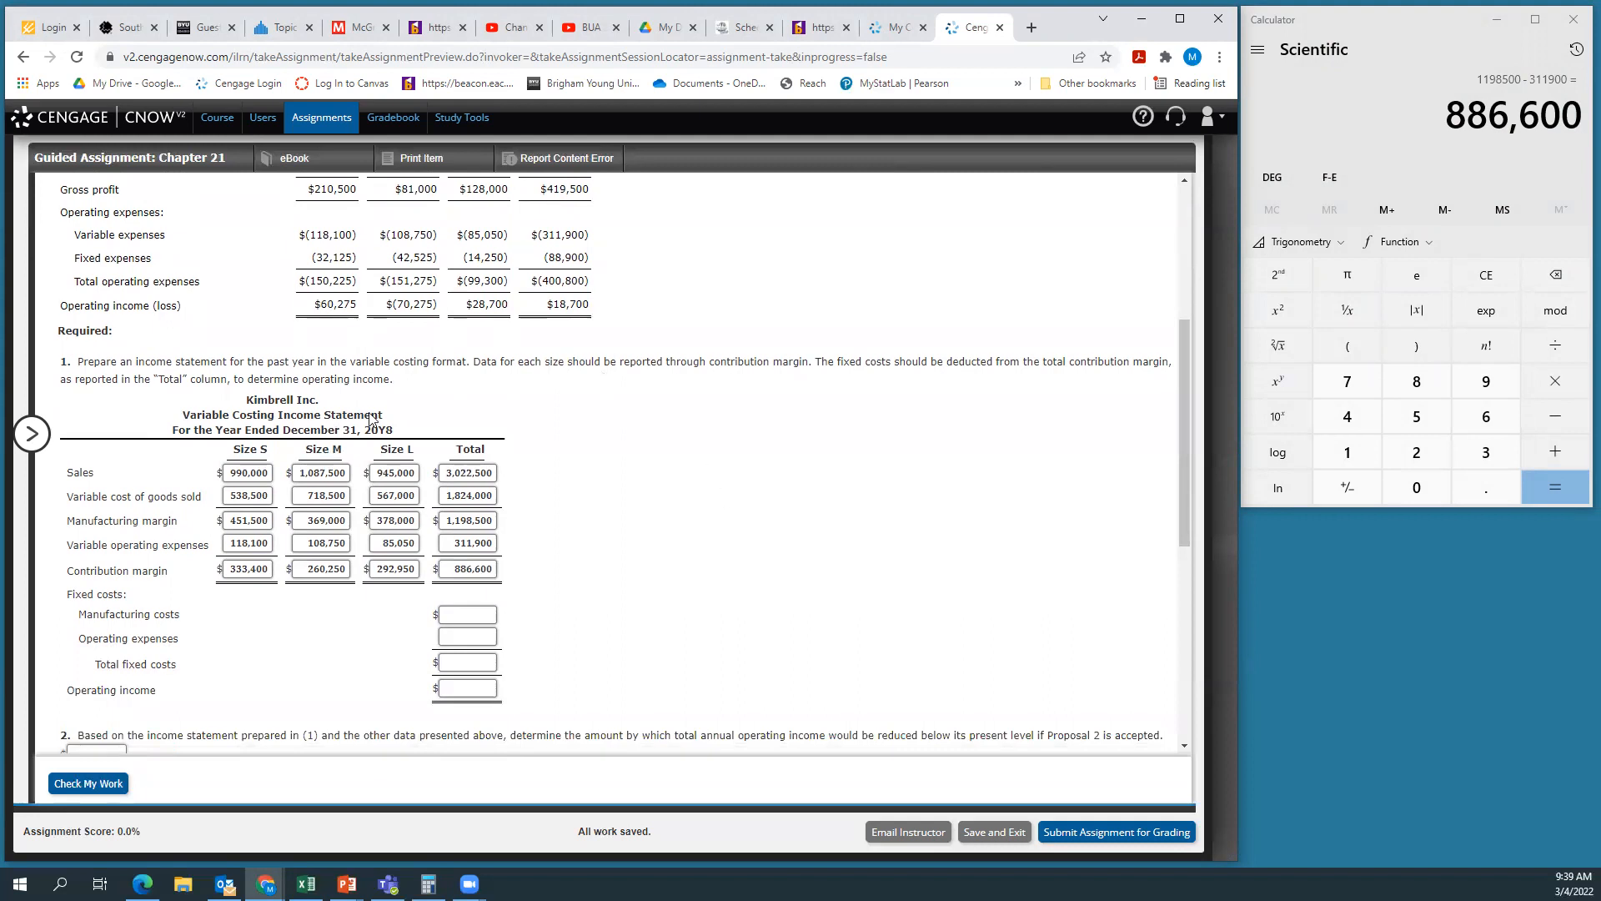
click(90, 782)
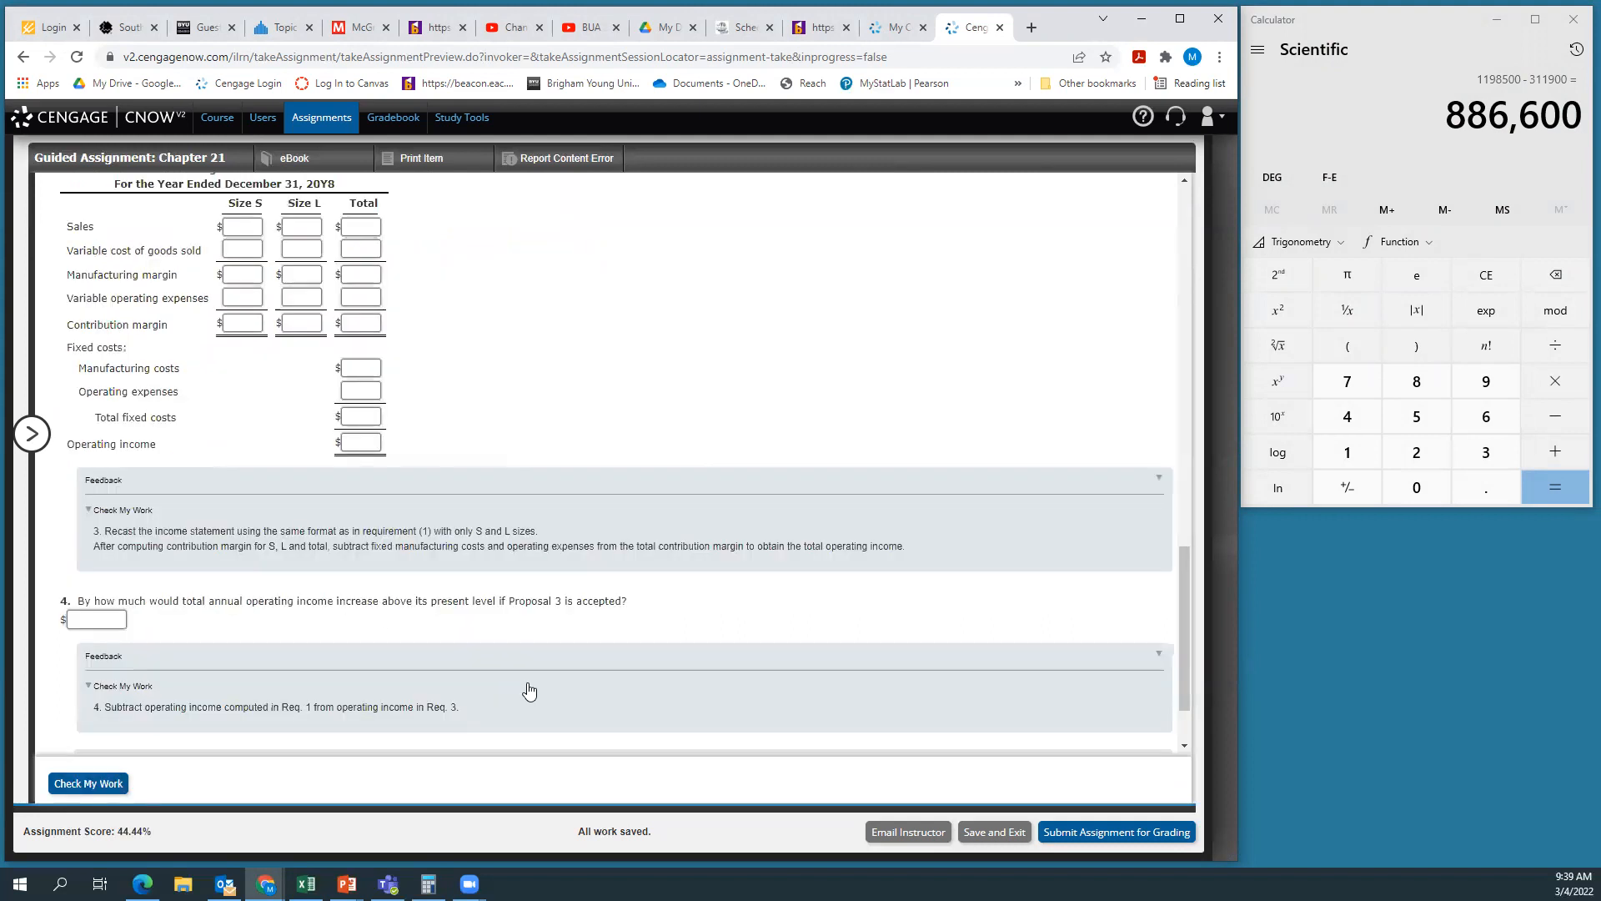
scroll(547, 689, up, 5)
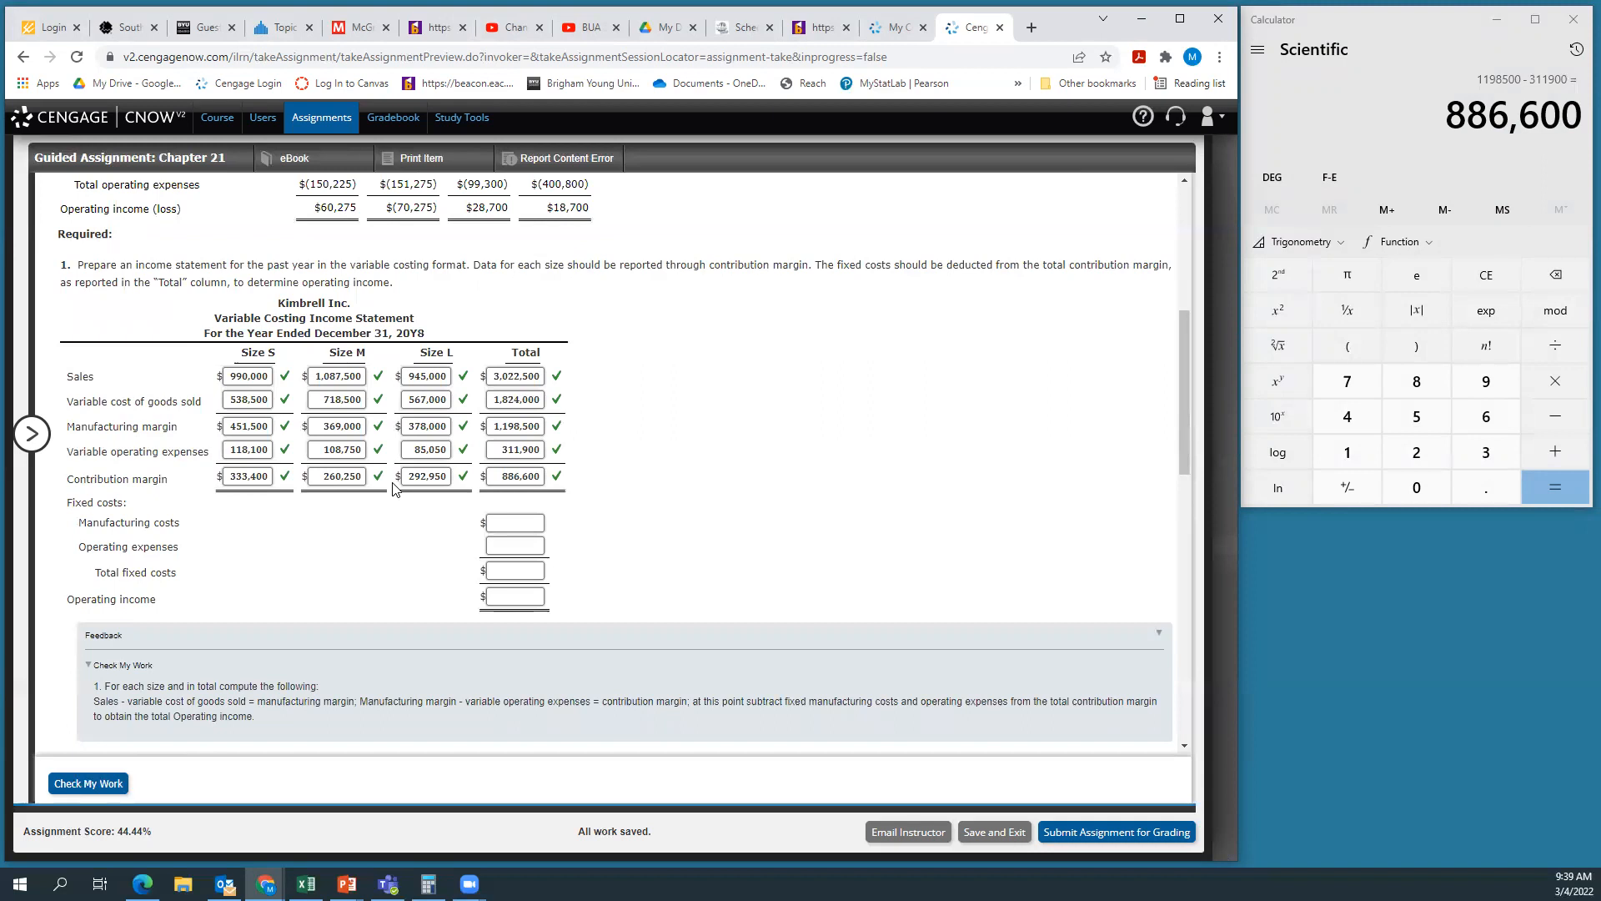
Find the total fixed costs within cost of goods sold and enter 779,000 as the fixed manufacturing costs in the variable costing statement
scroll(791, 538, up, 2)
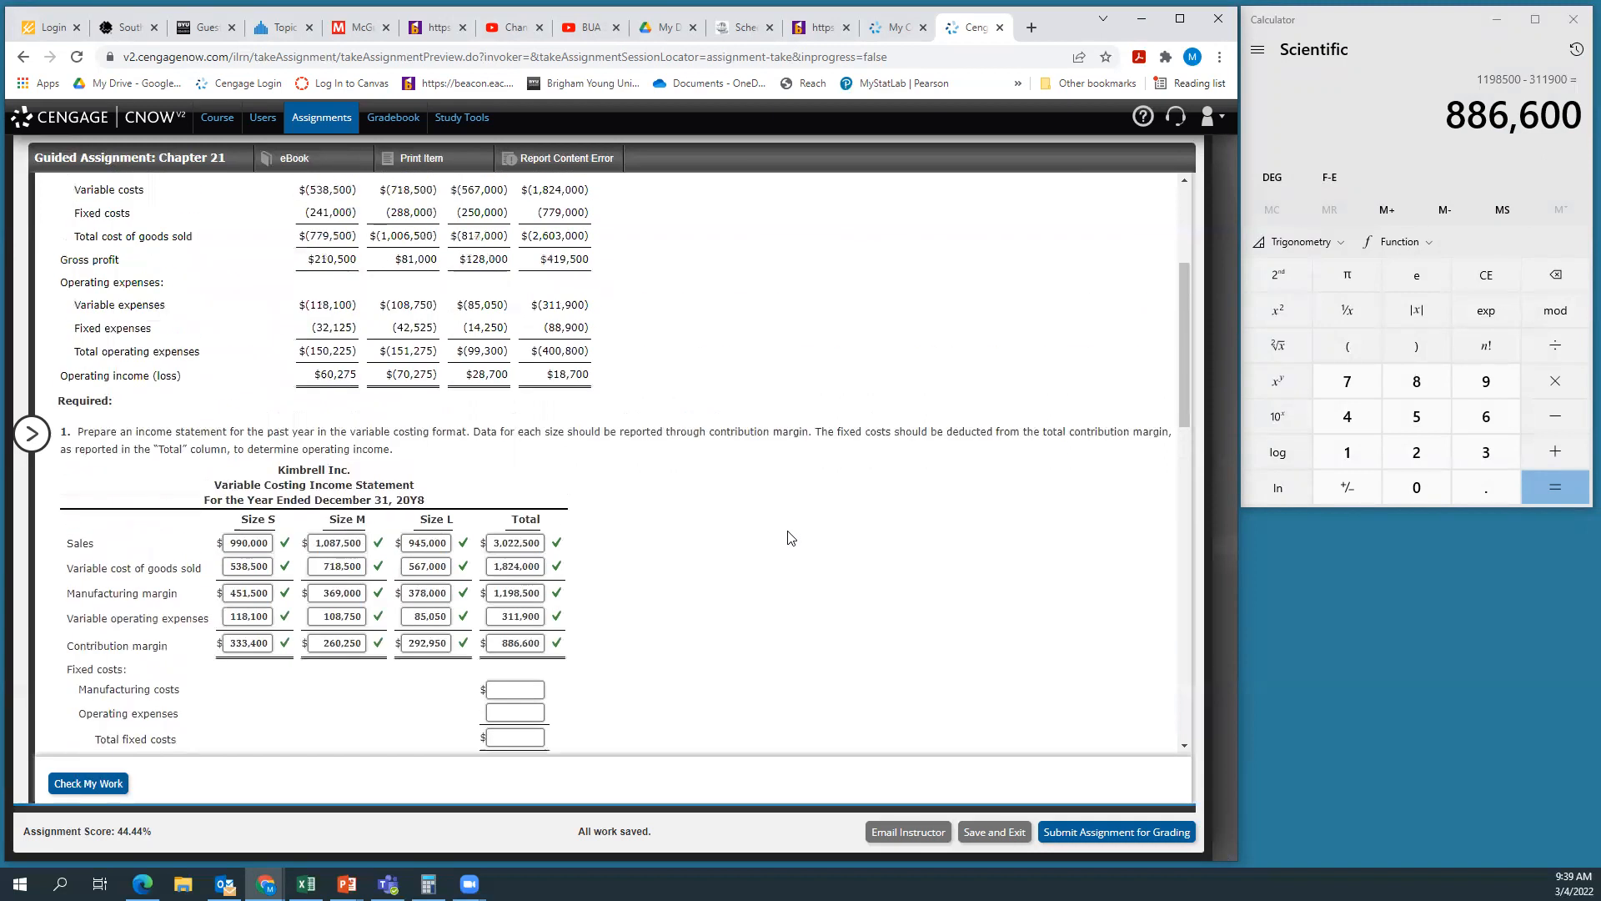
scroll(790, 538, down, 1)
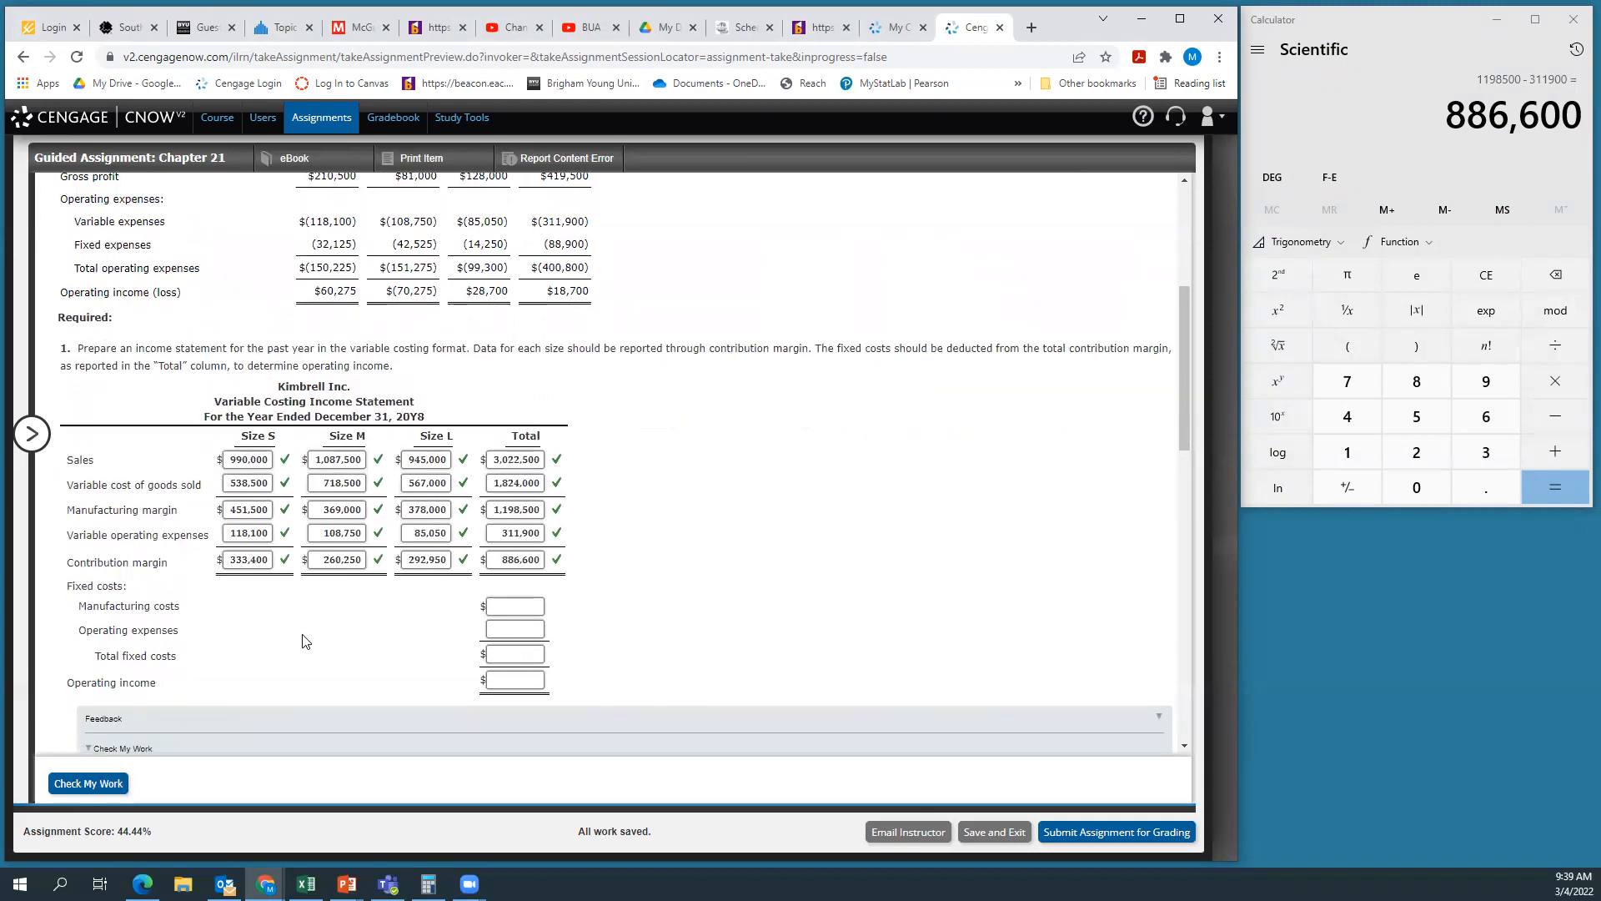
scroll(659, 618, up, 1)
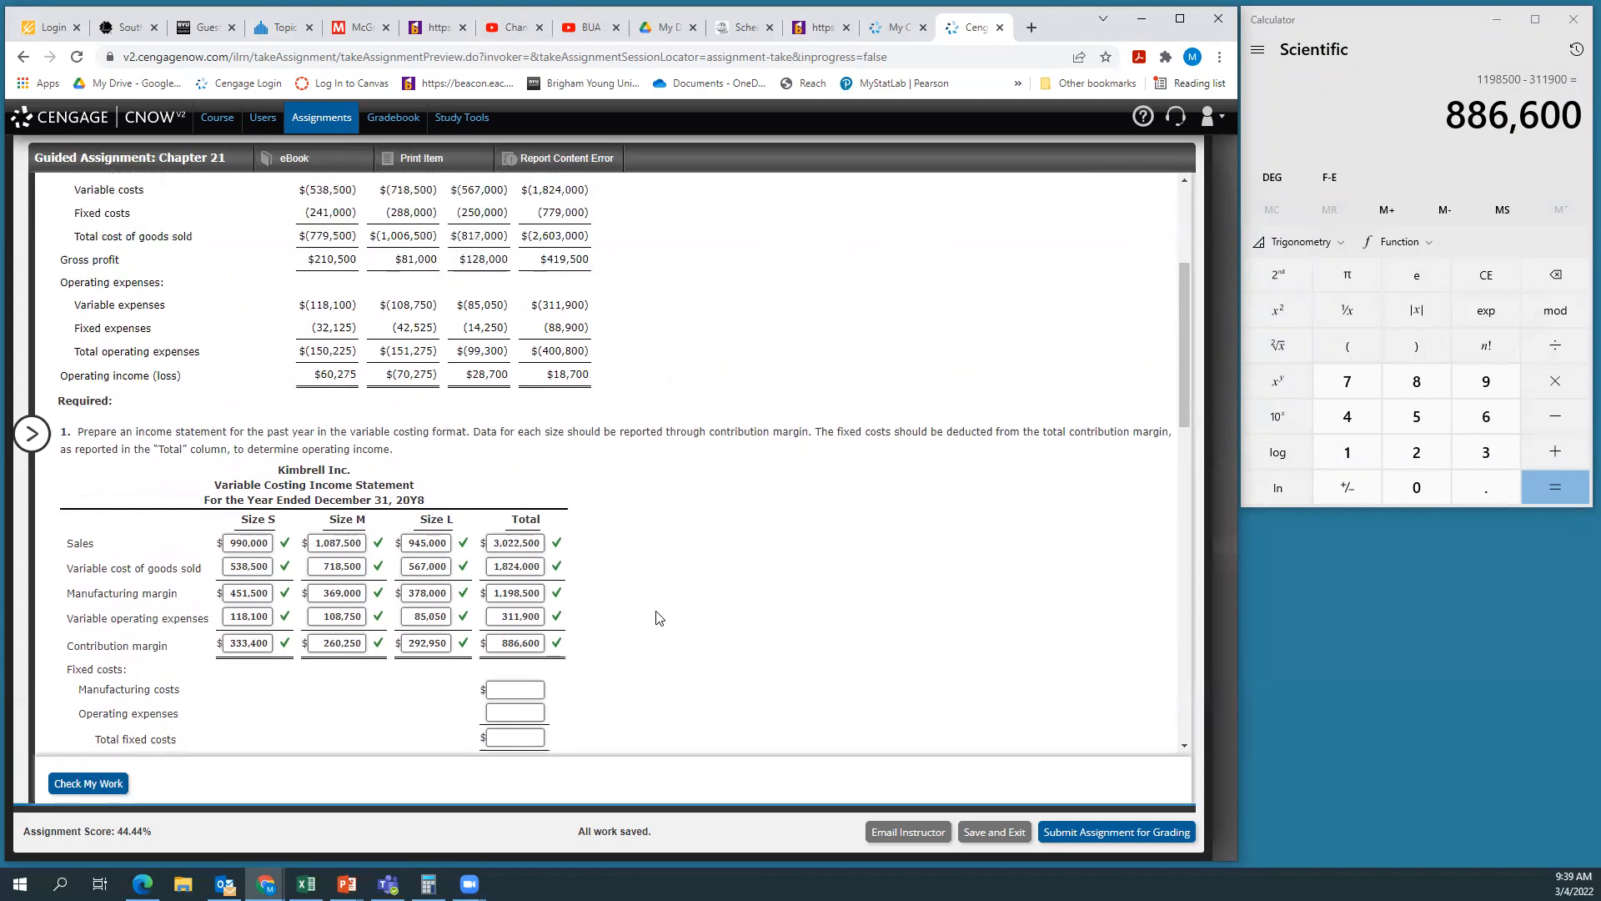
scroll(73, 334, up, 2)
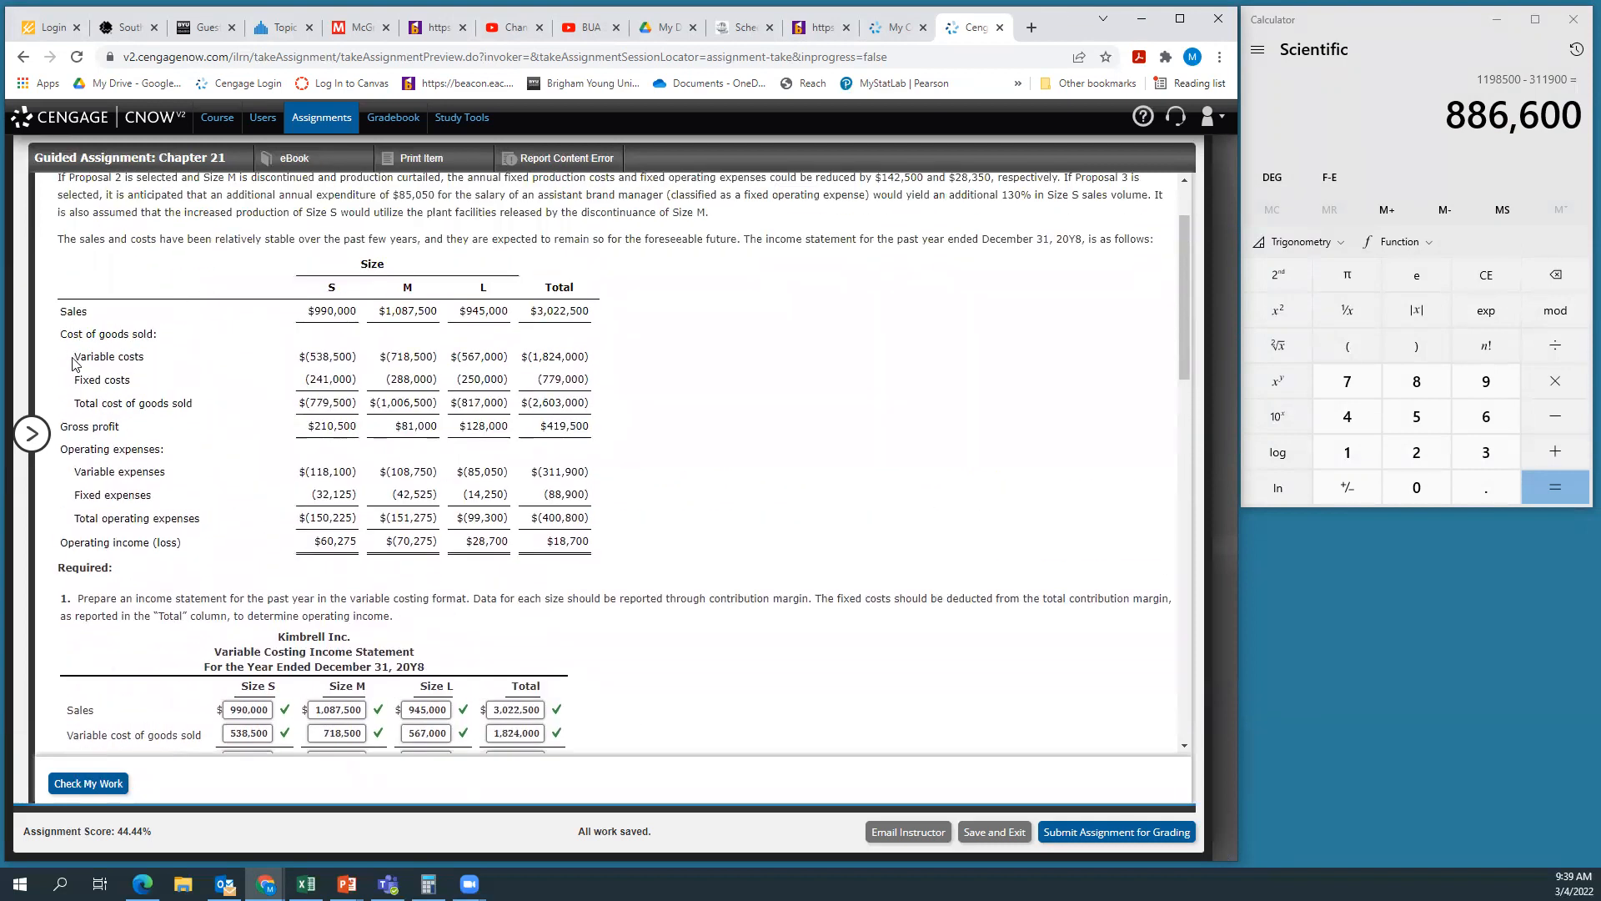
drag(77, 382, 597, 378)
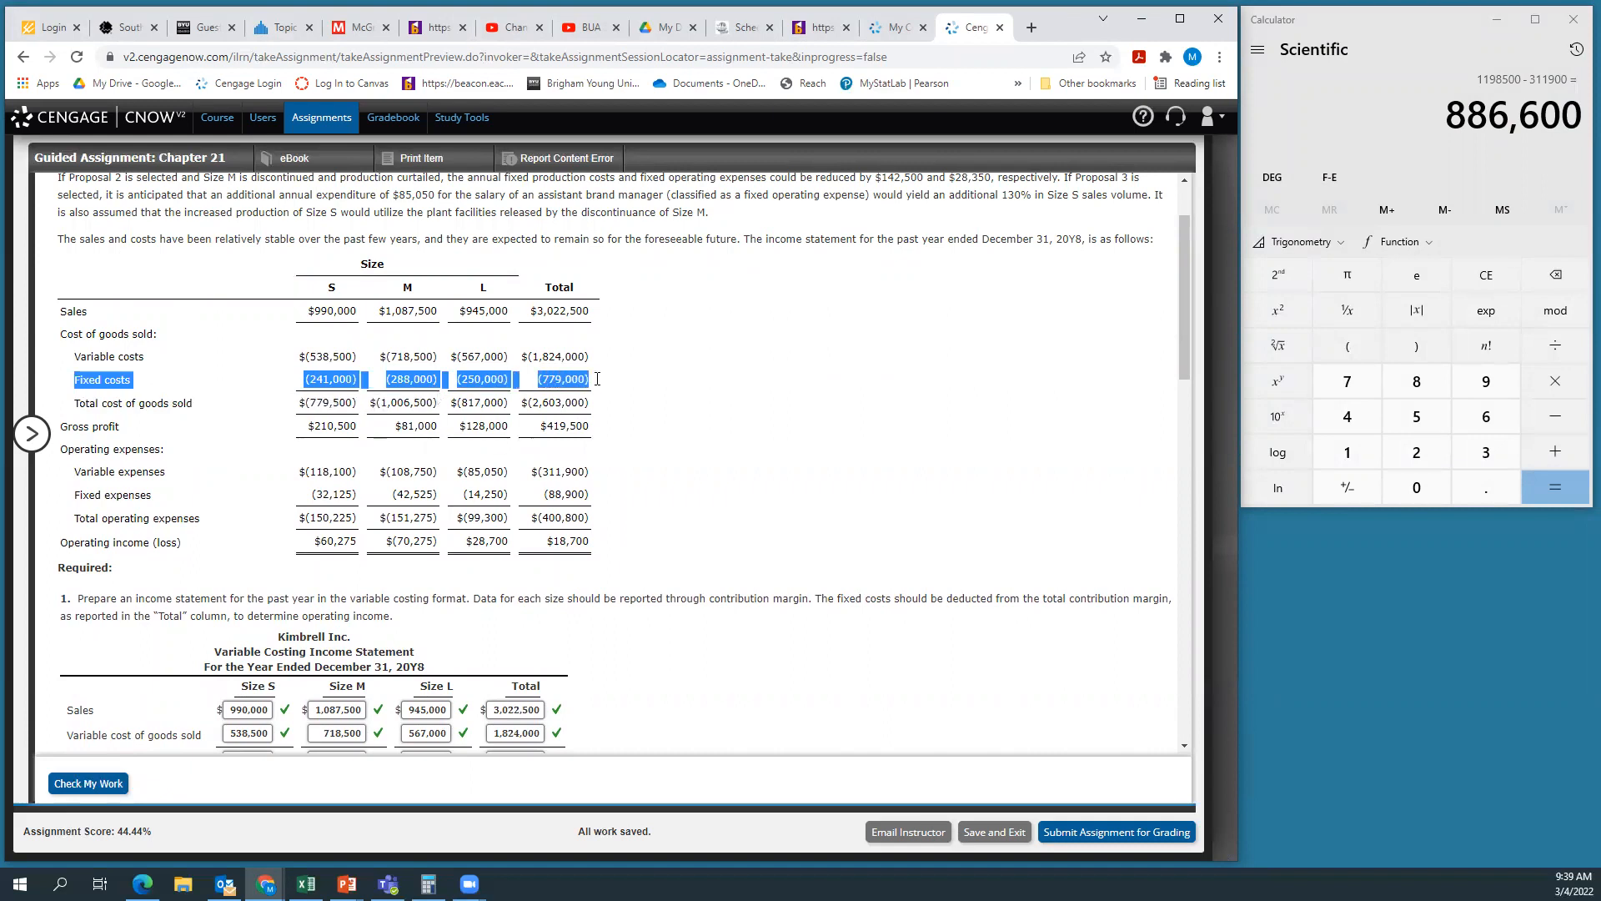
click(551, 380)
scroll(716, 459, down, 4)
click(512, 523)
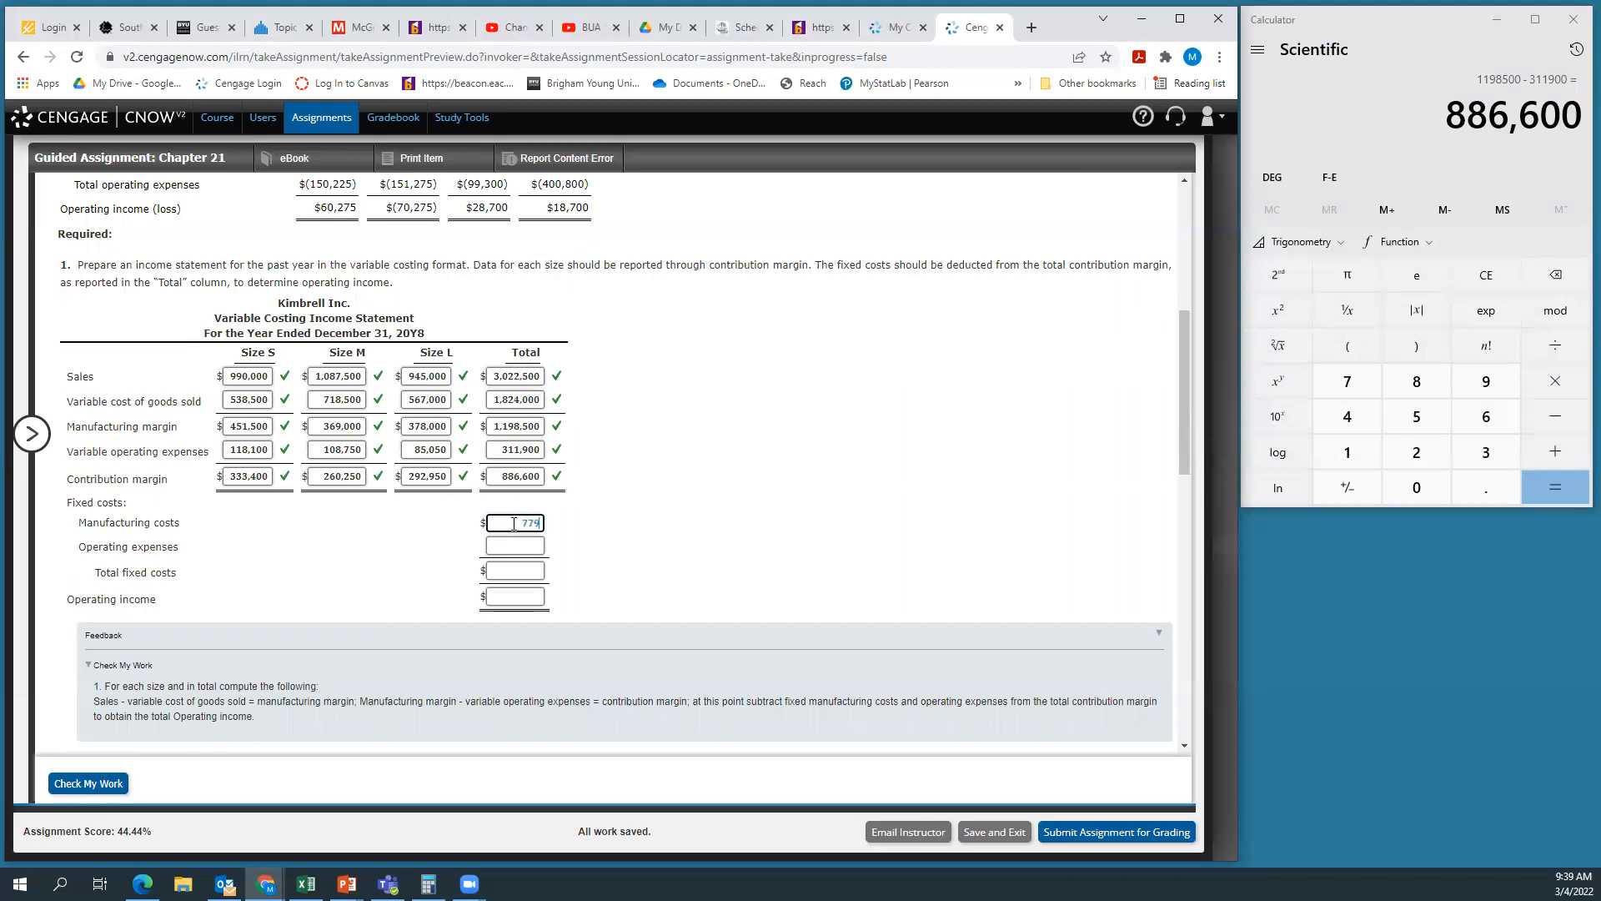
Find the total fixed expenses in the given income statement and enter 88,900 as the fixed operating expenses
scroll(783, 488, up, 3)
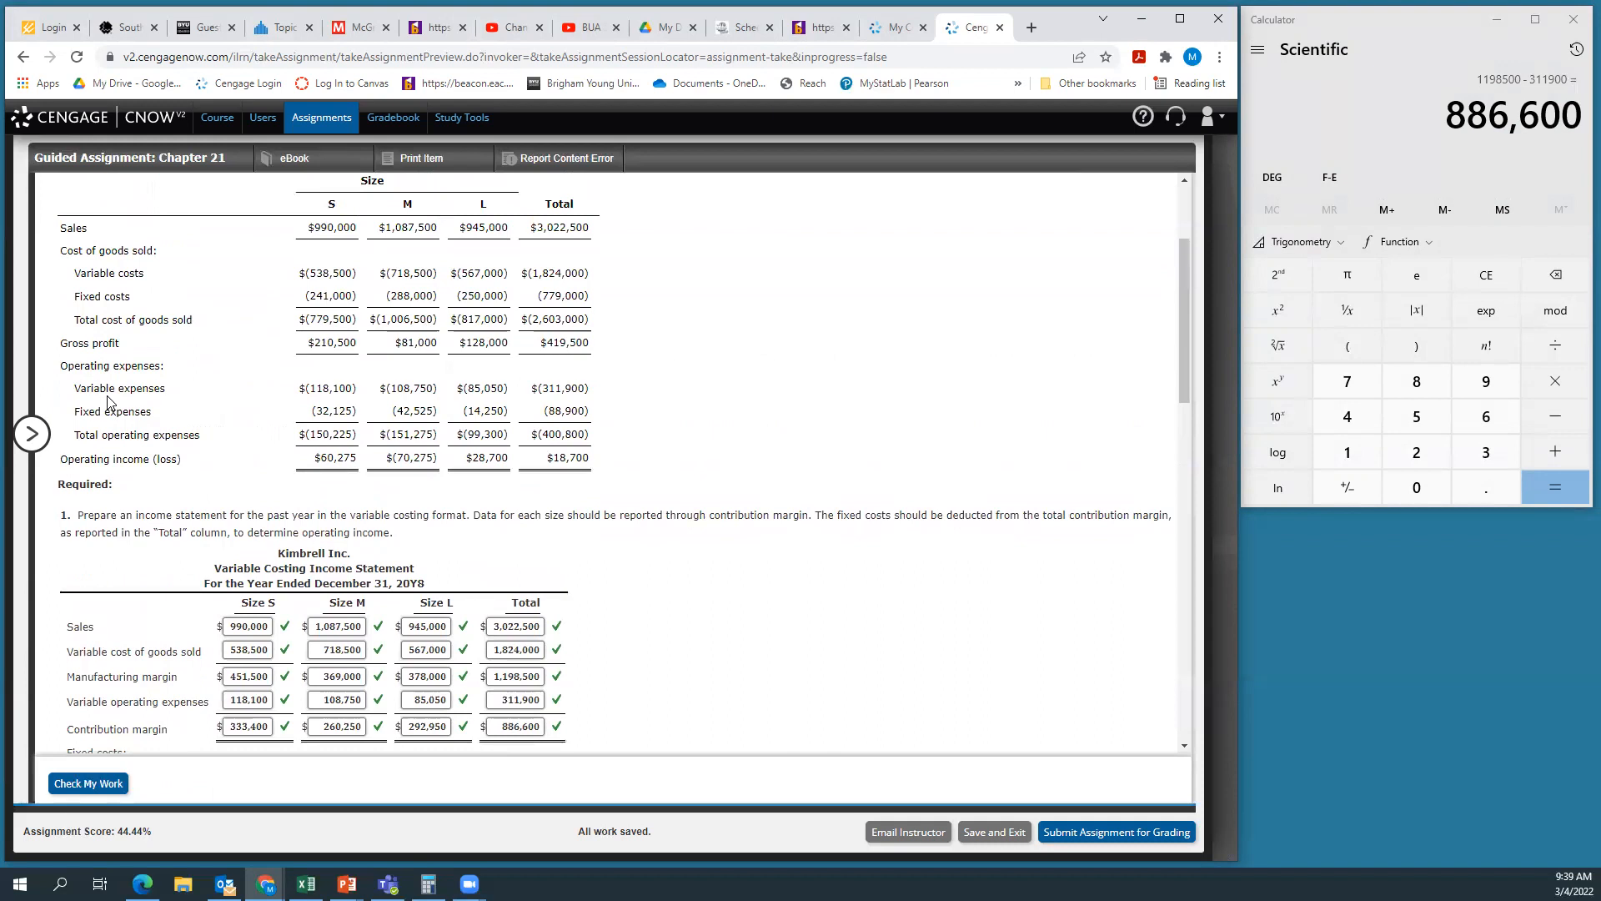
drag(88, 411, 582, 411)
click(585, 410)
click(544, 411)
scroll(790, 504, down, 4)
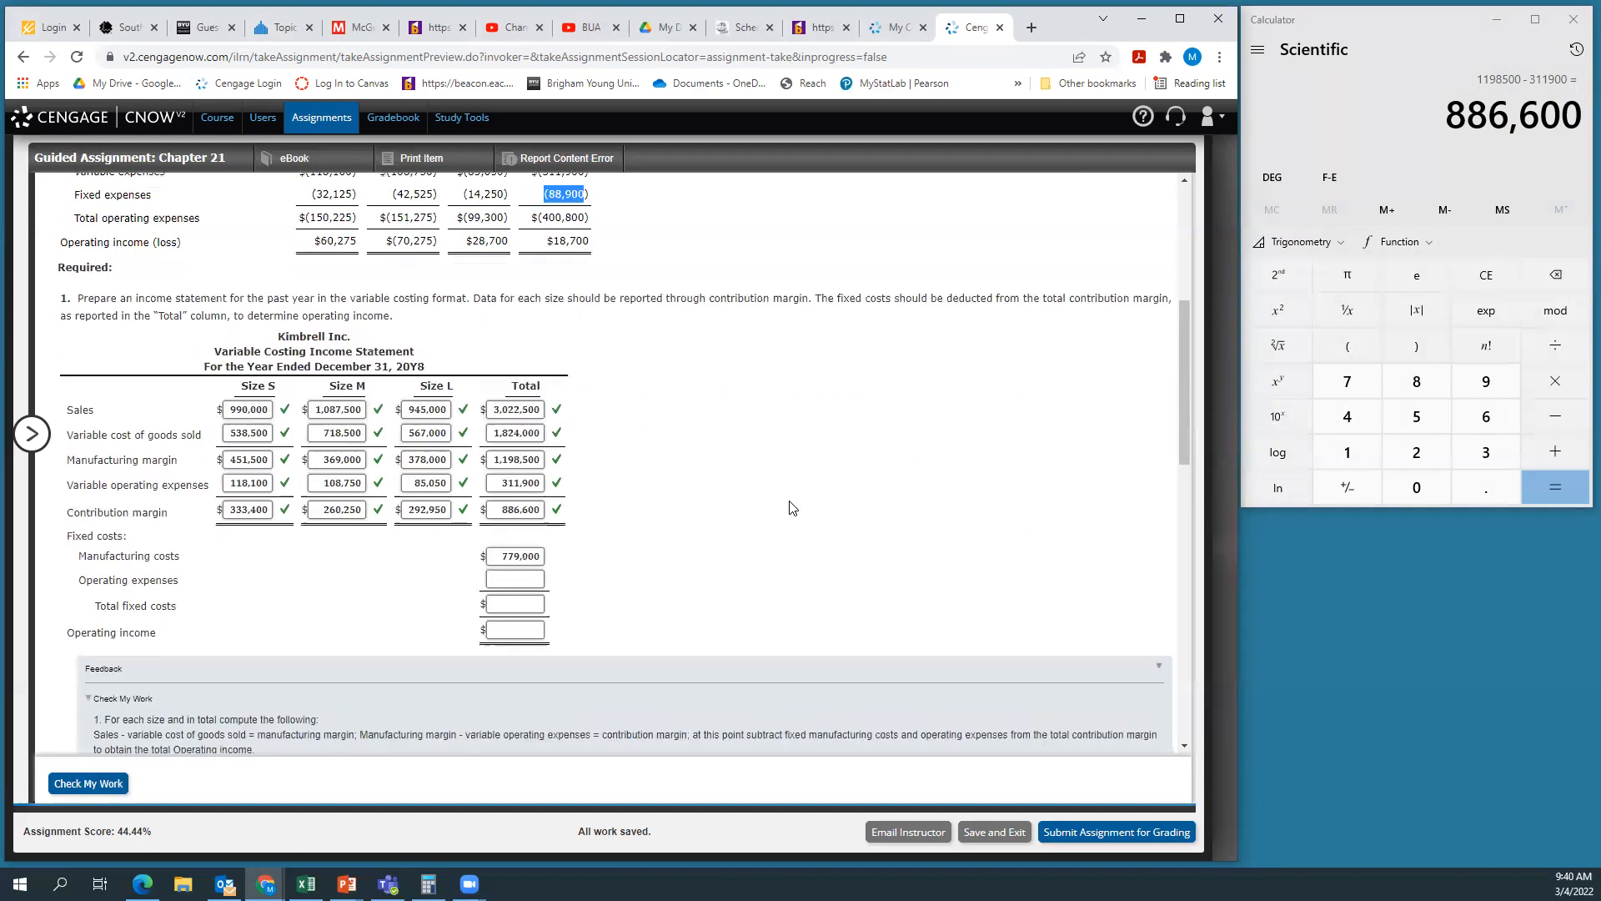
click(519, 465)
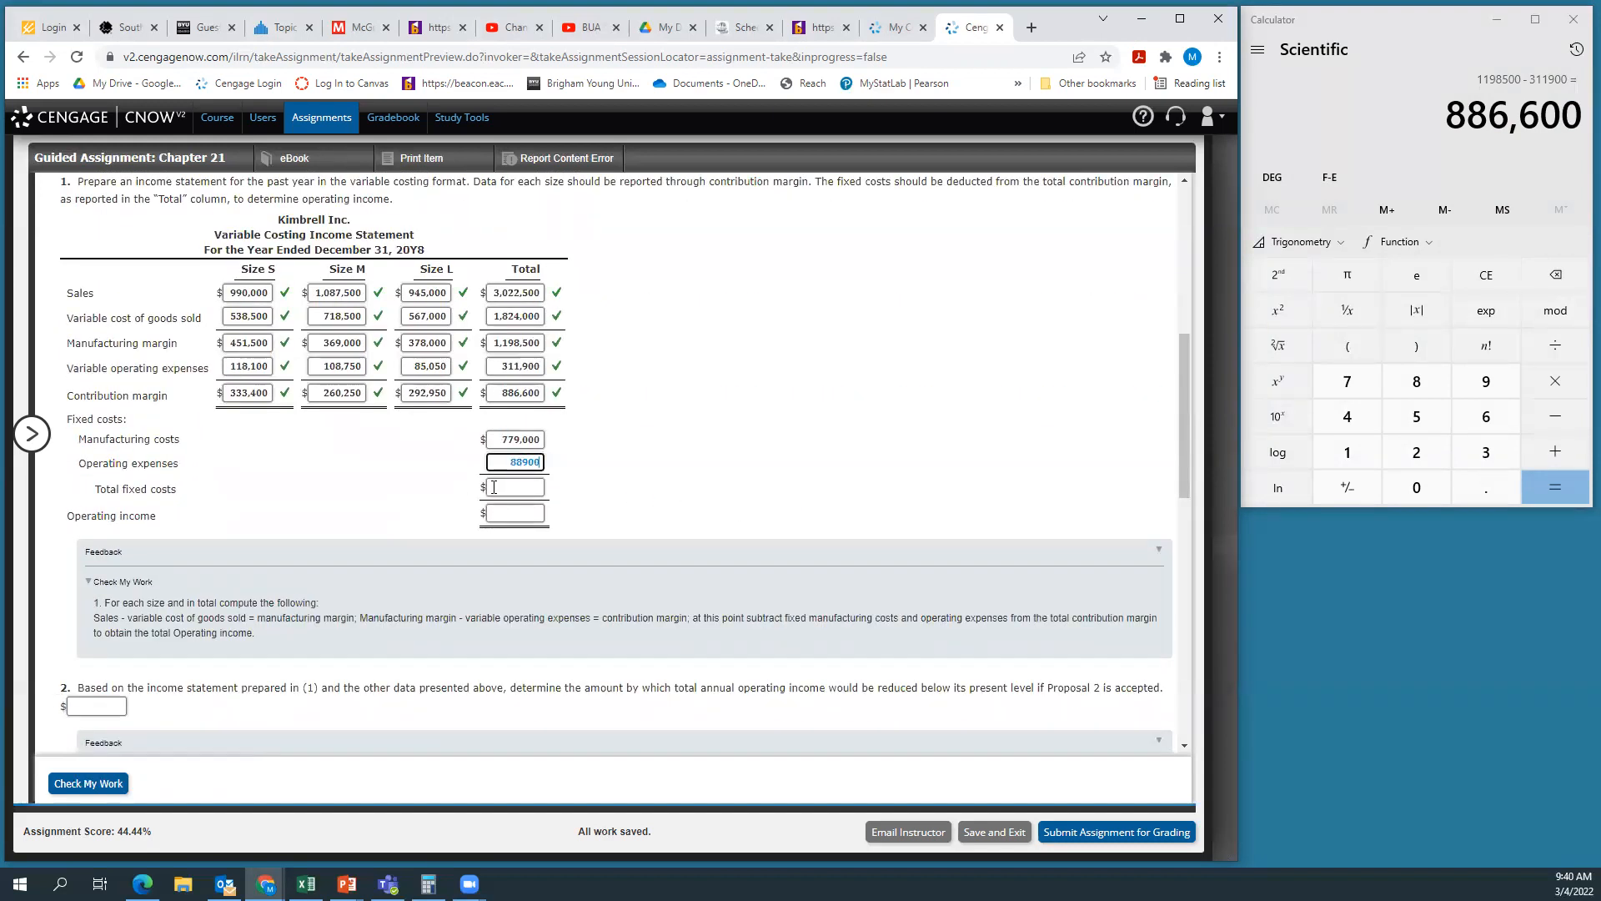
Calculate 779000 + 88900 in Calculator and enter 867,900 as the total fixed costs
click(1382, 43)
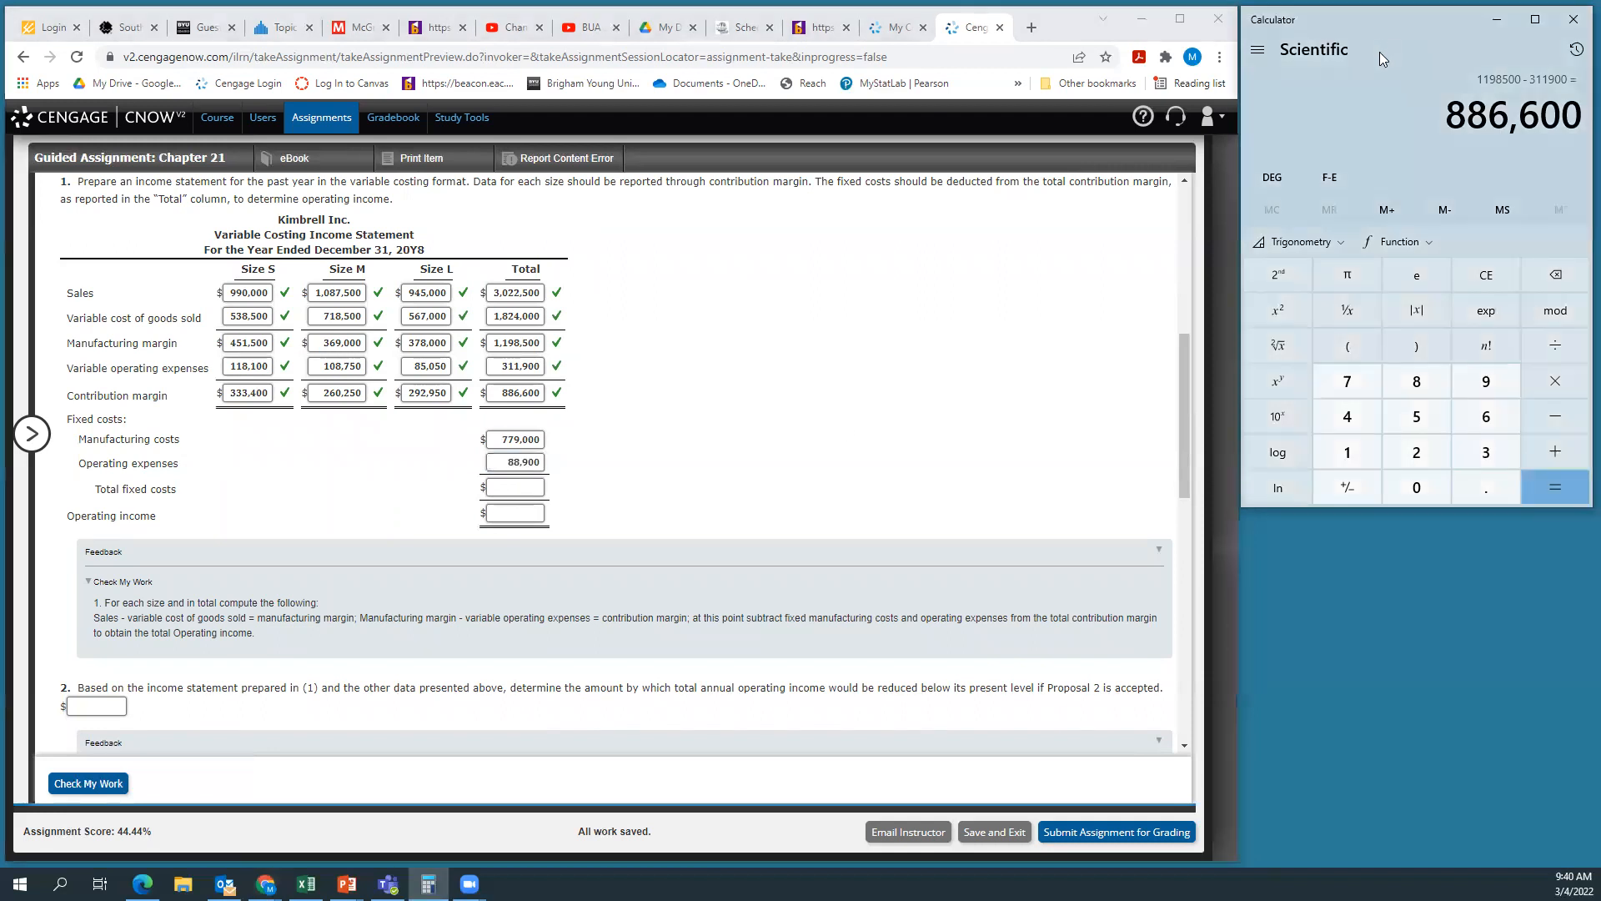
text(7790000)
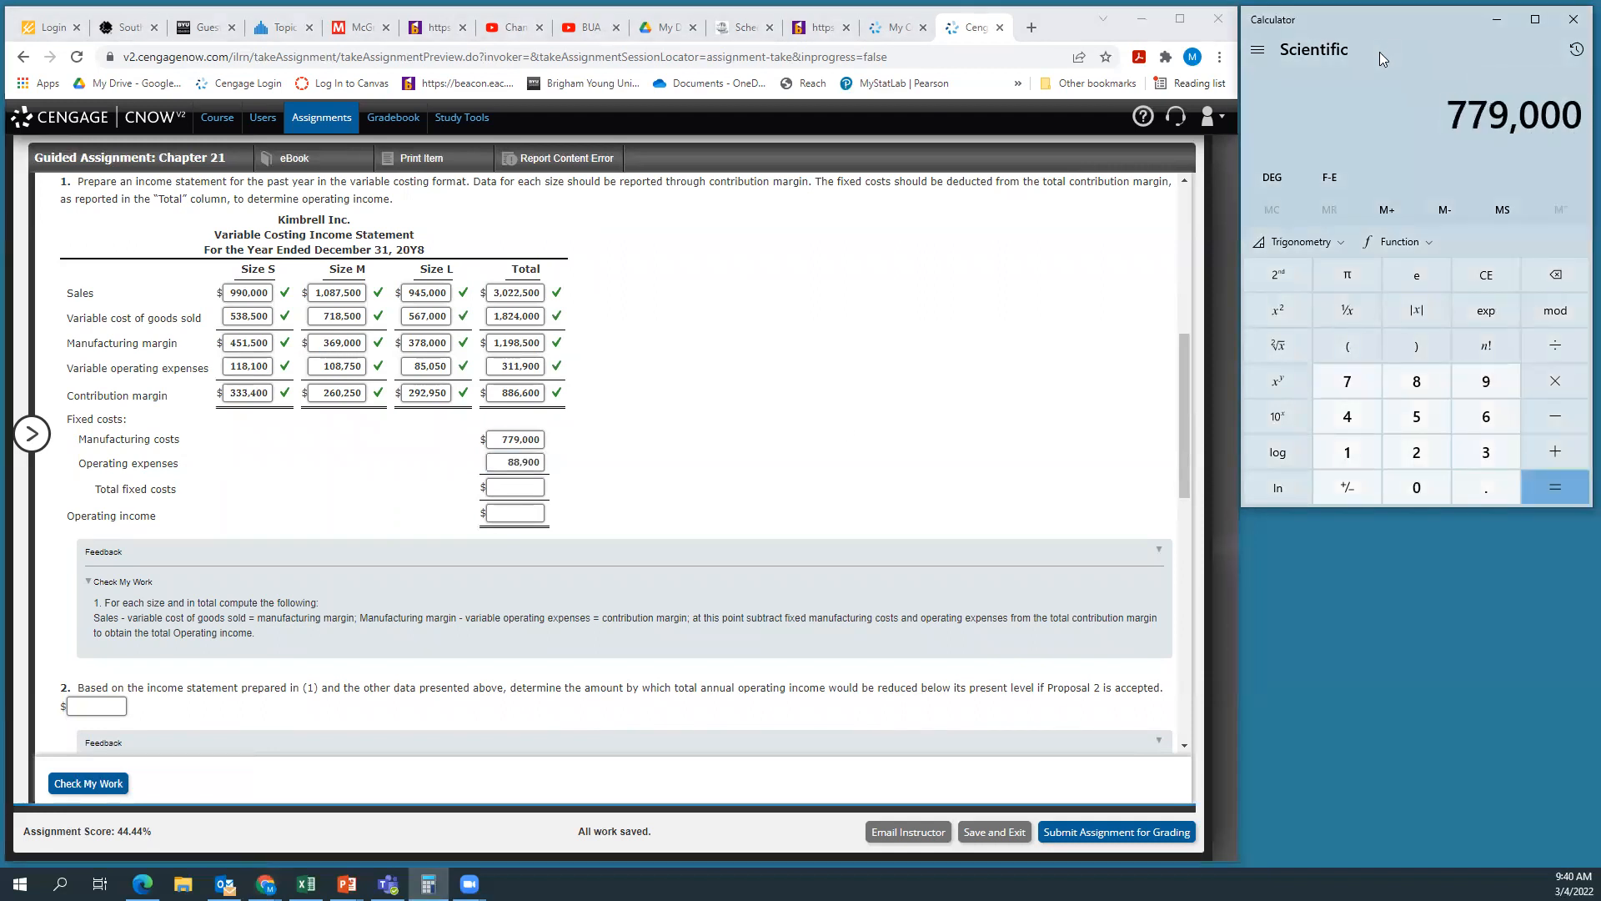
key(plus)
text(88900)
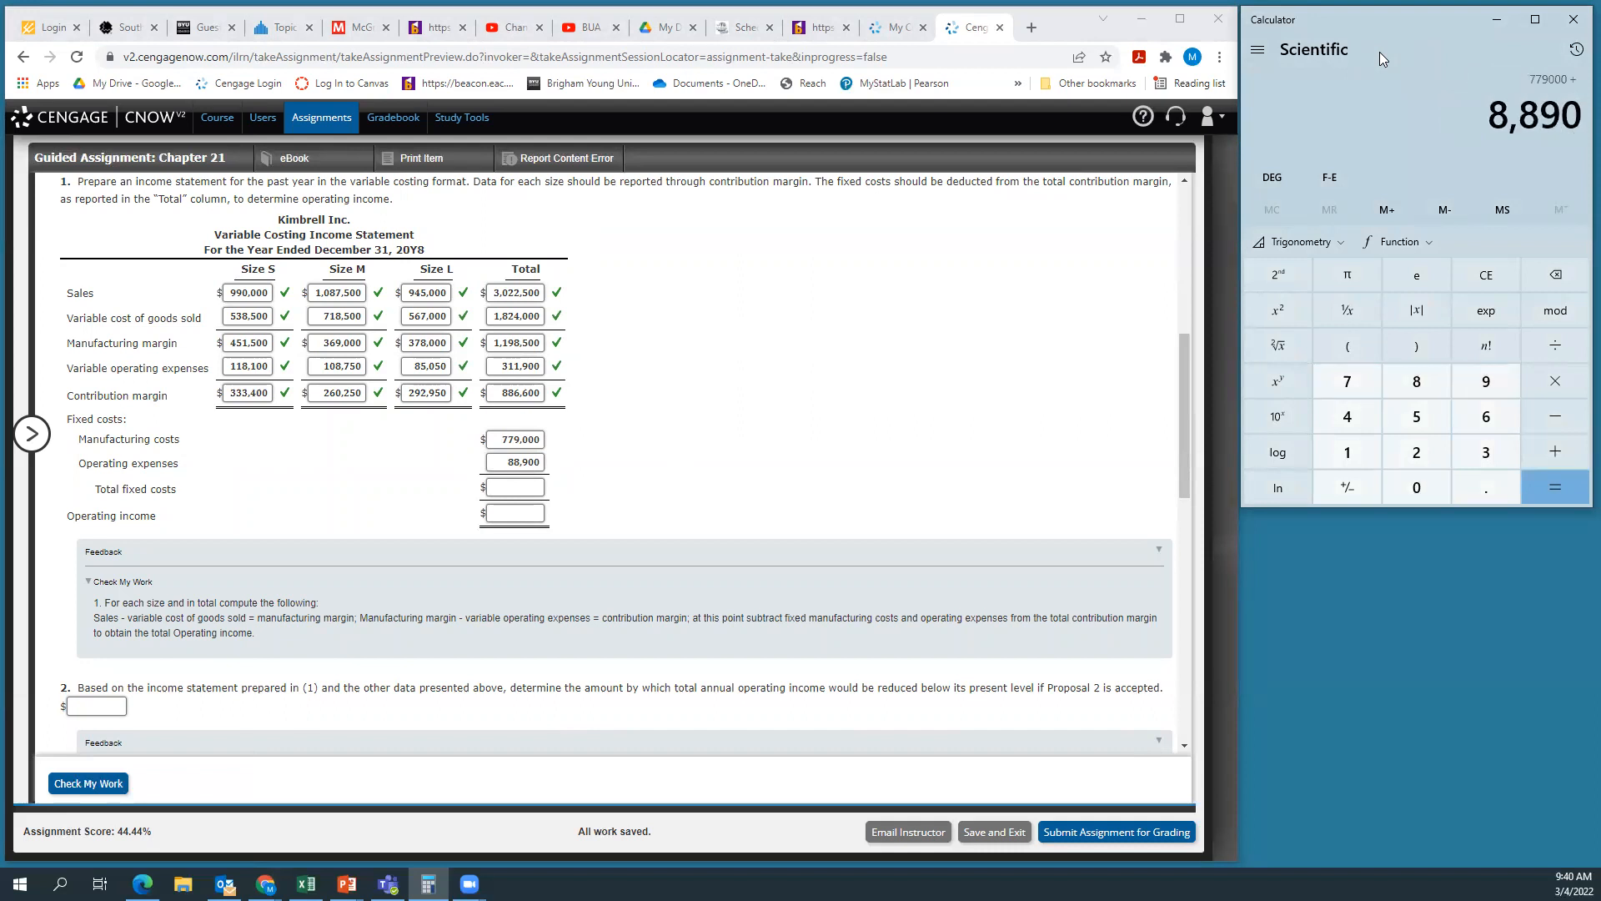
key(Return)
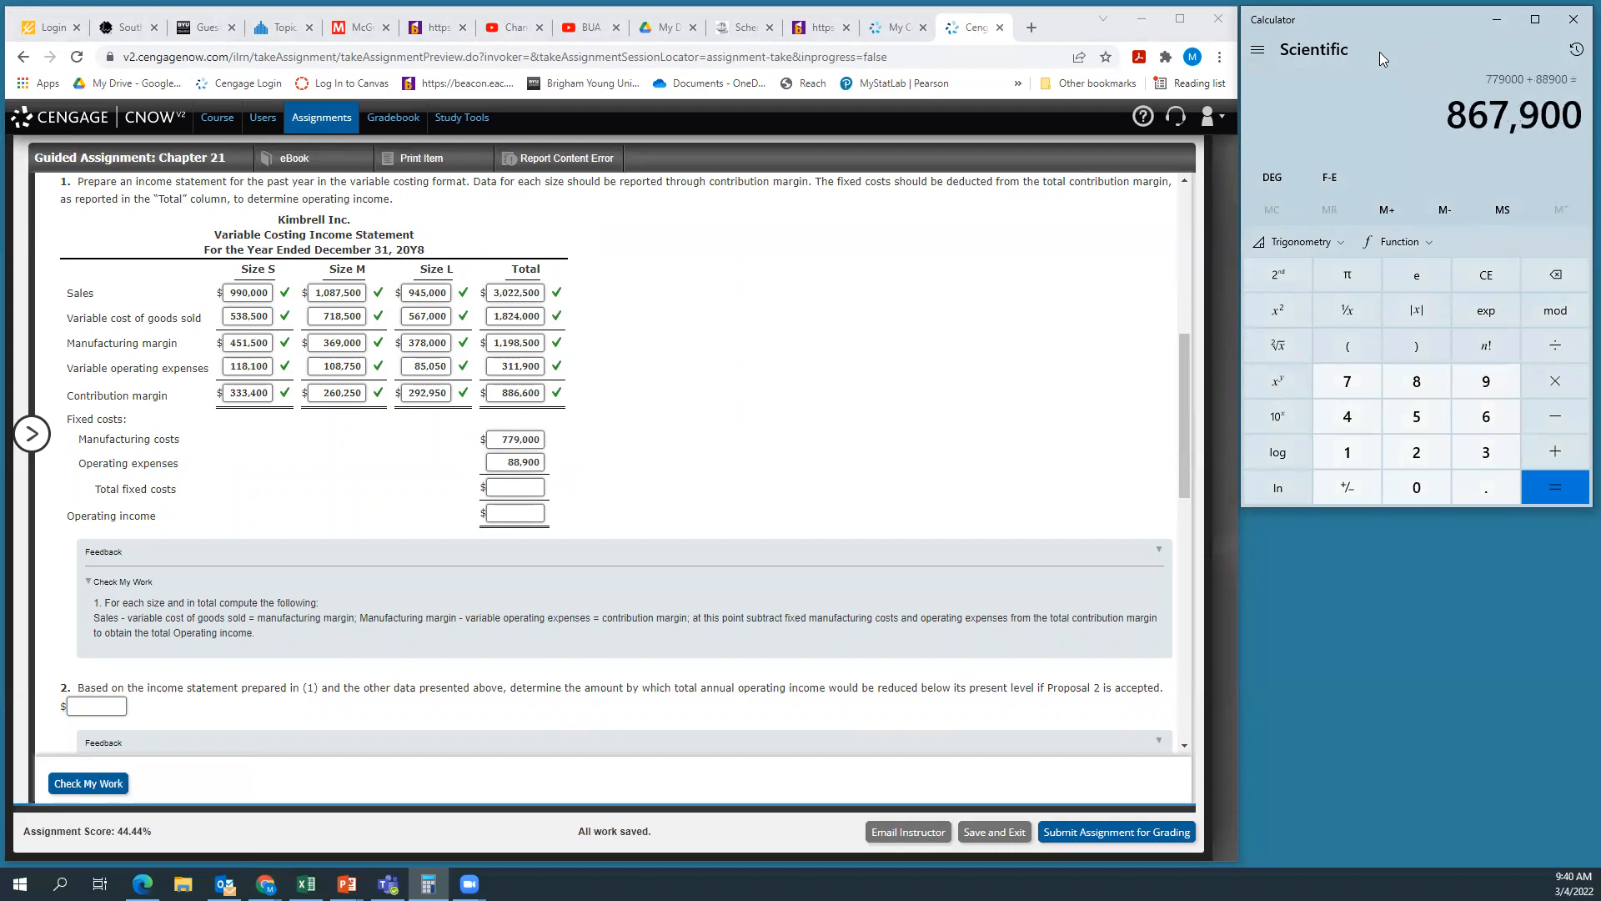
click(499, 490)
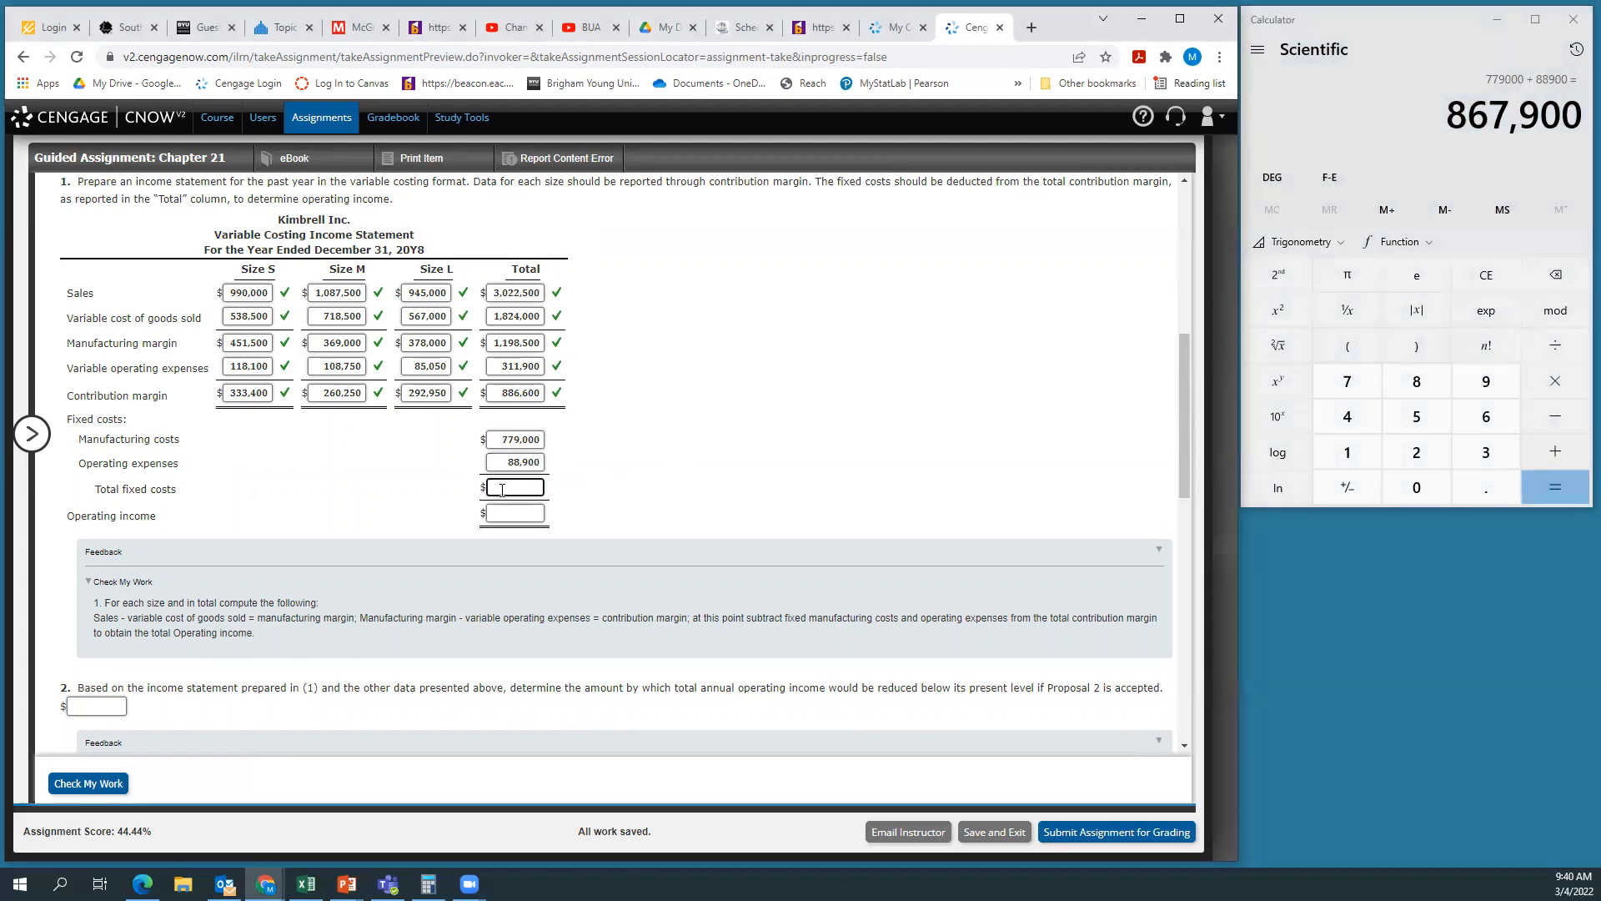
text(867900)
click(703, 473)
Calculate 886600 - 867900 in Calculator and enter 18,700 as the operating income
click(1406, 33)
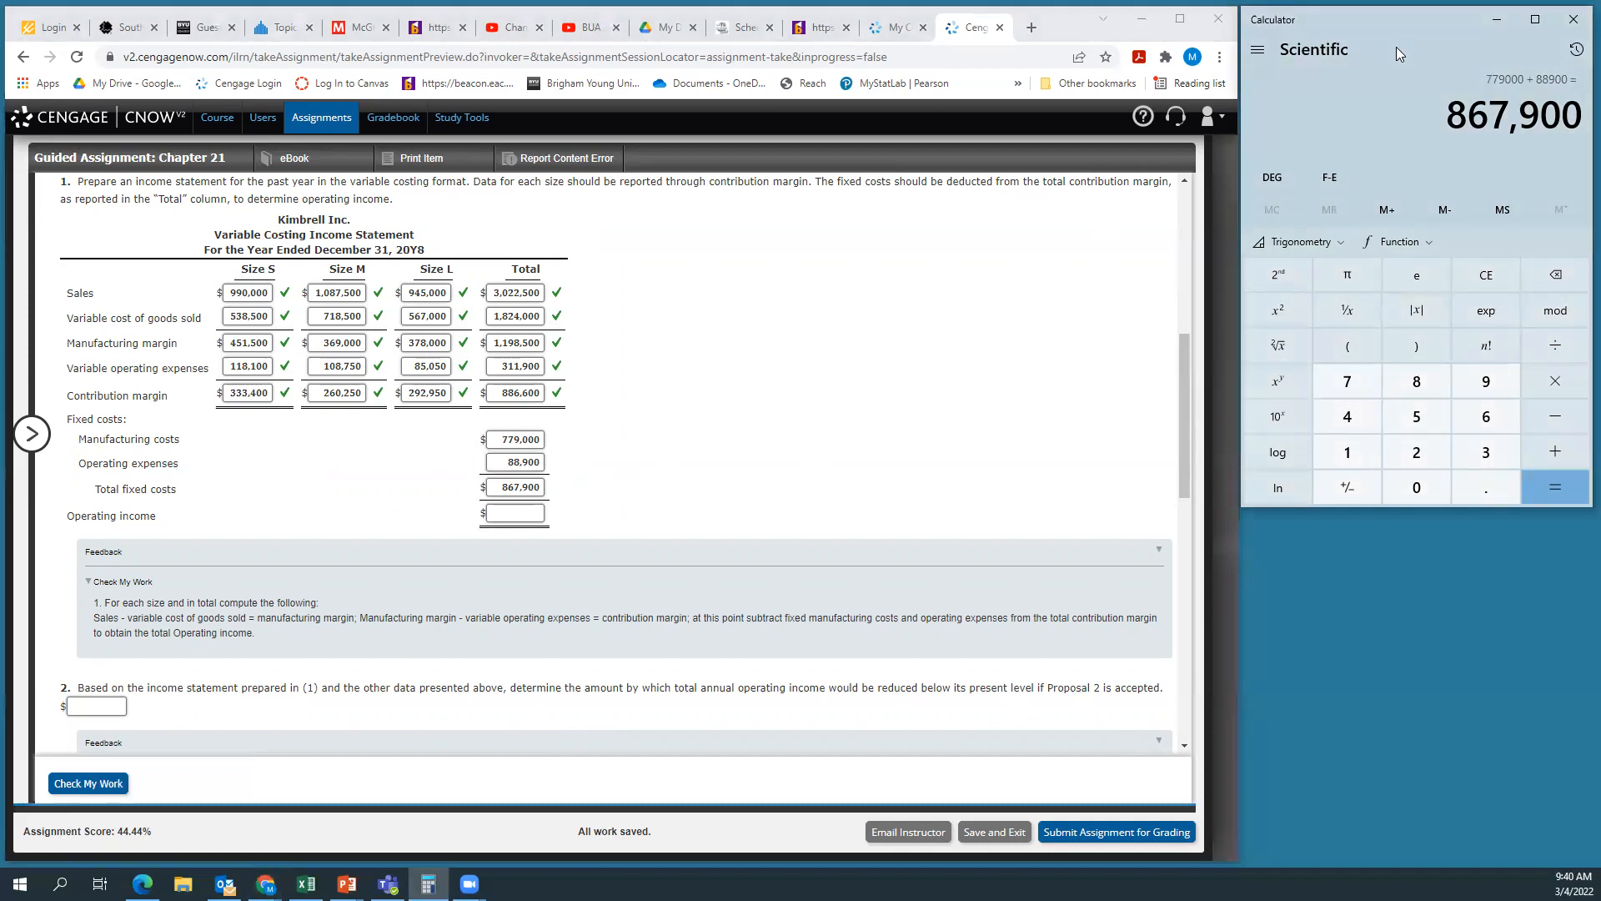
text(886,600)
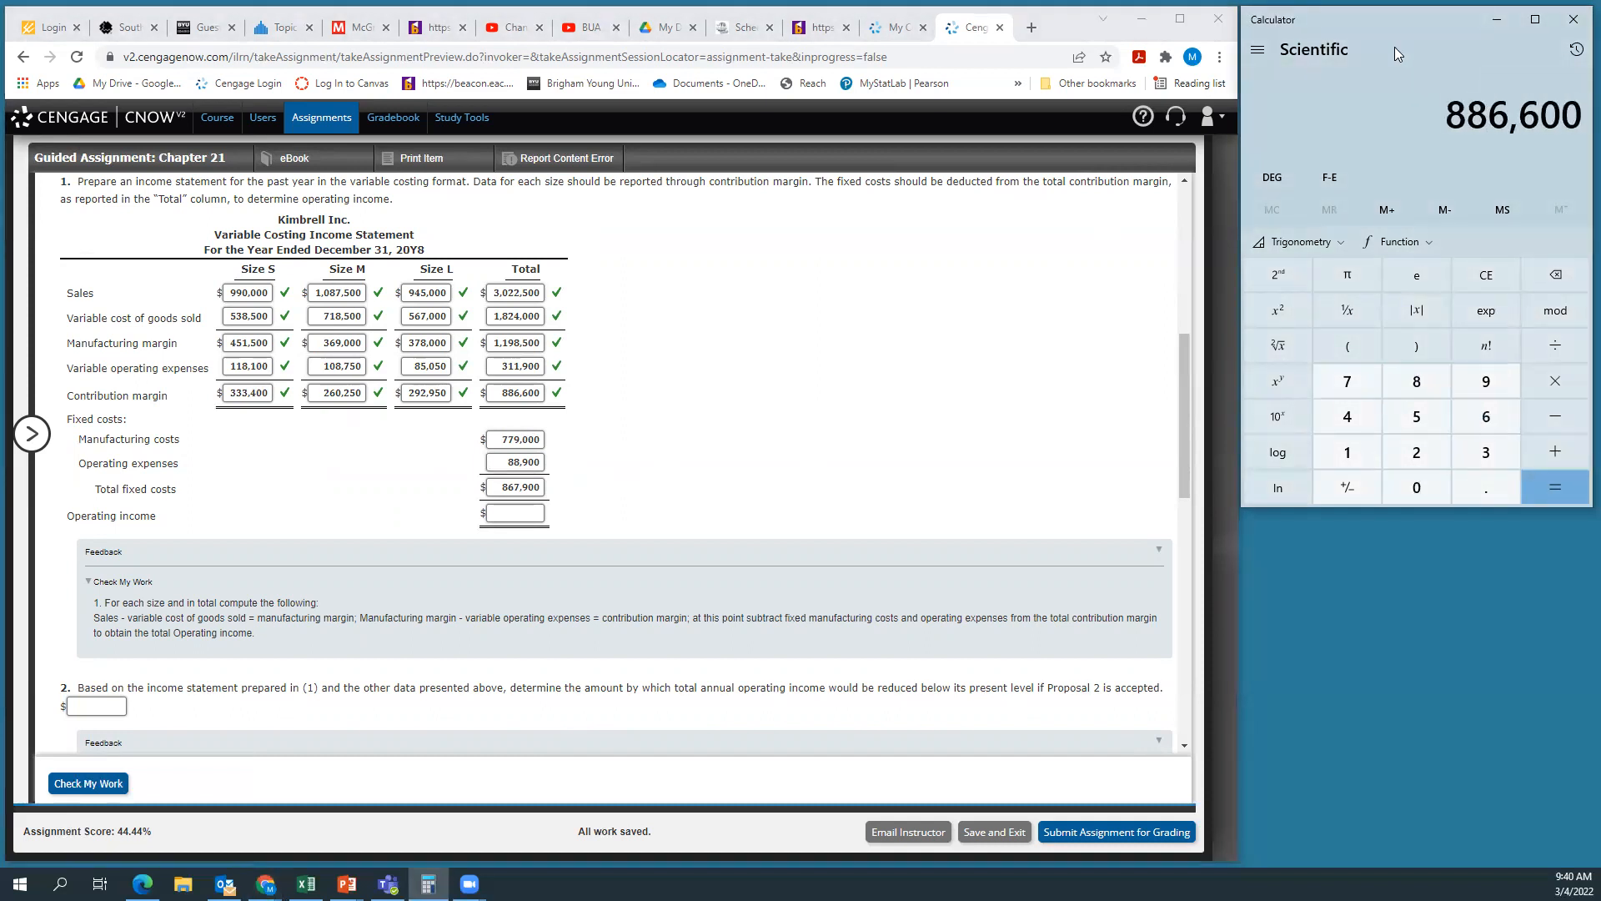
key(minus)
text(867)
text(900)
key(Return)
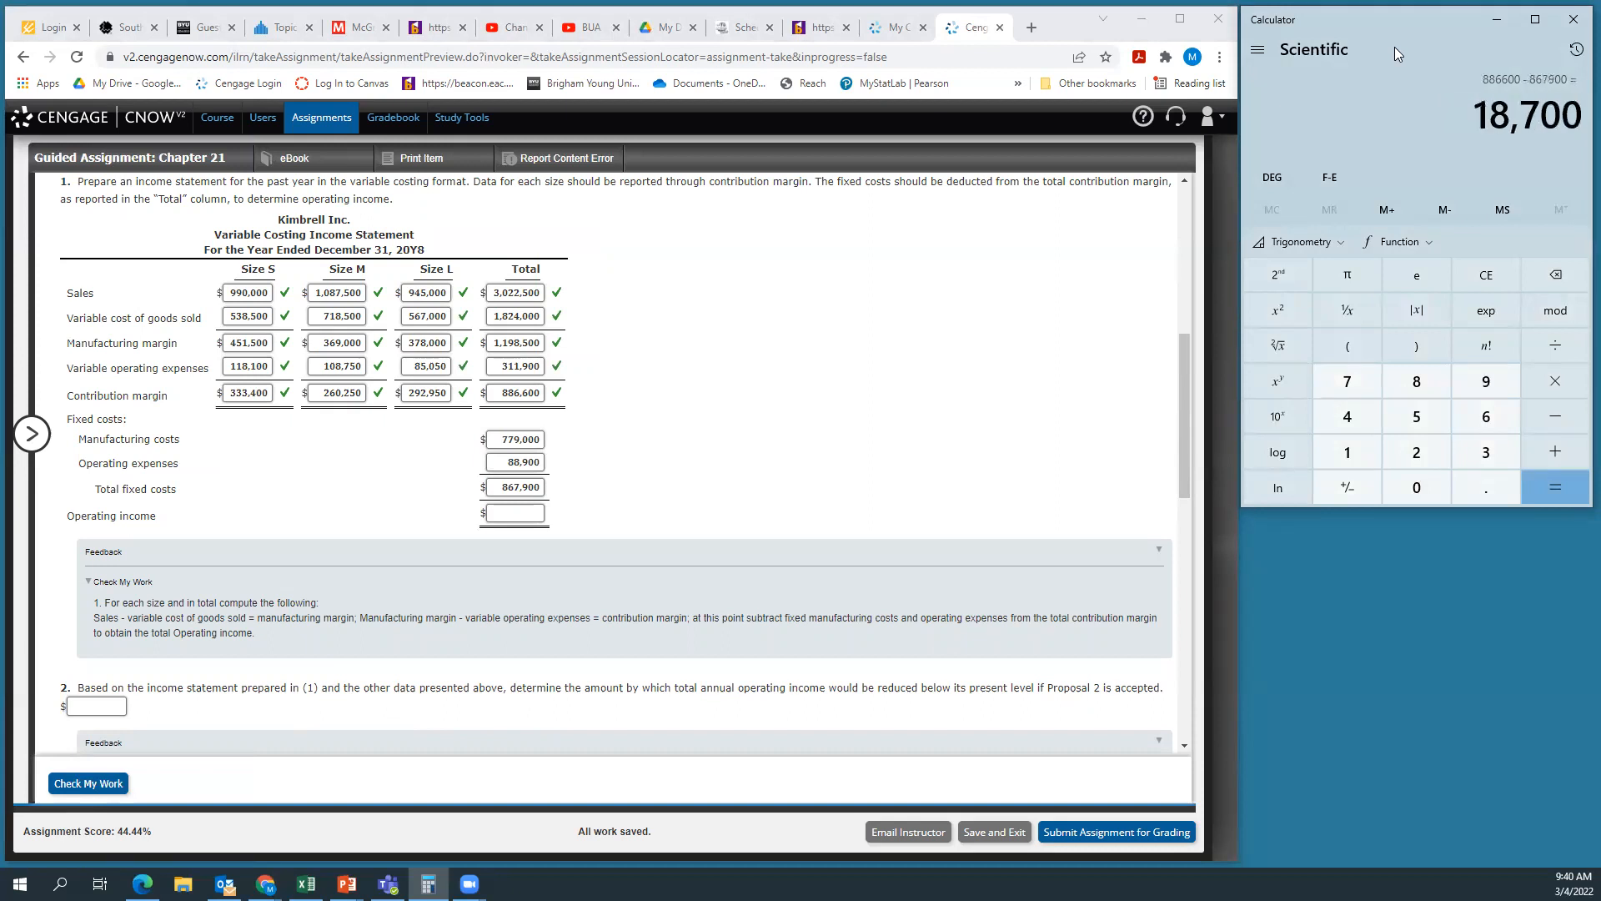
click(509, 514)
text(18700)
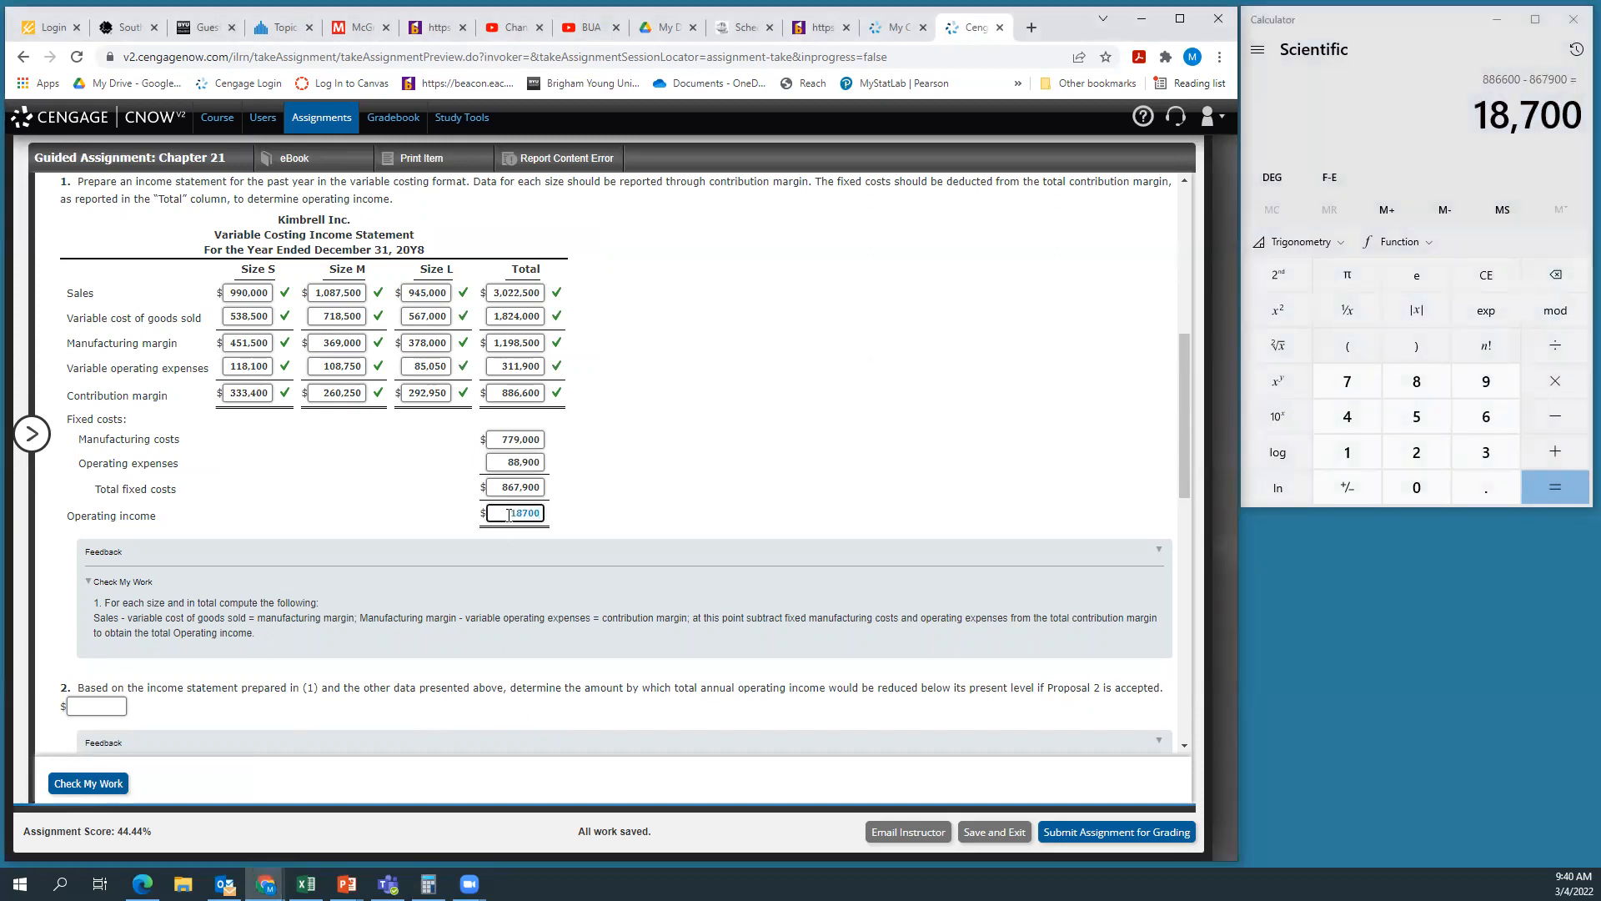
click(704, 490)
Examine requirement 2, the Size M contribution margin and the fixed cost reductions given for Proposal 2
scroll(161, 706, down, 1)
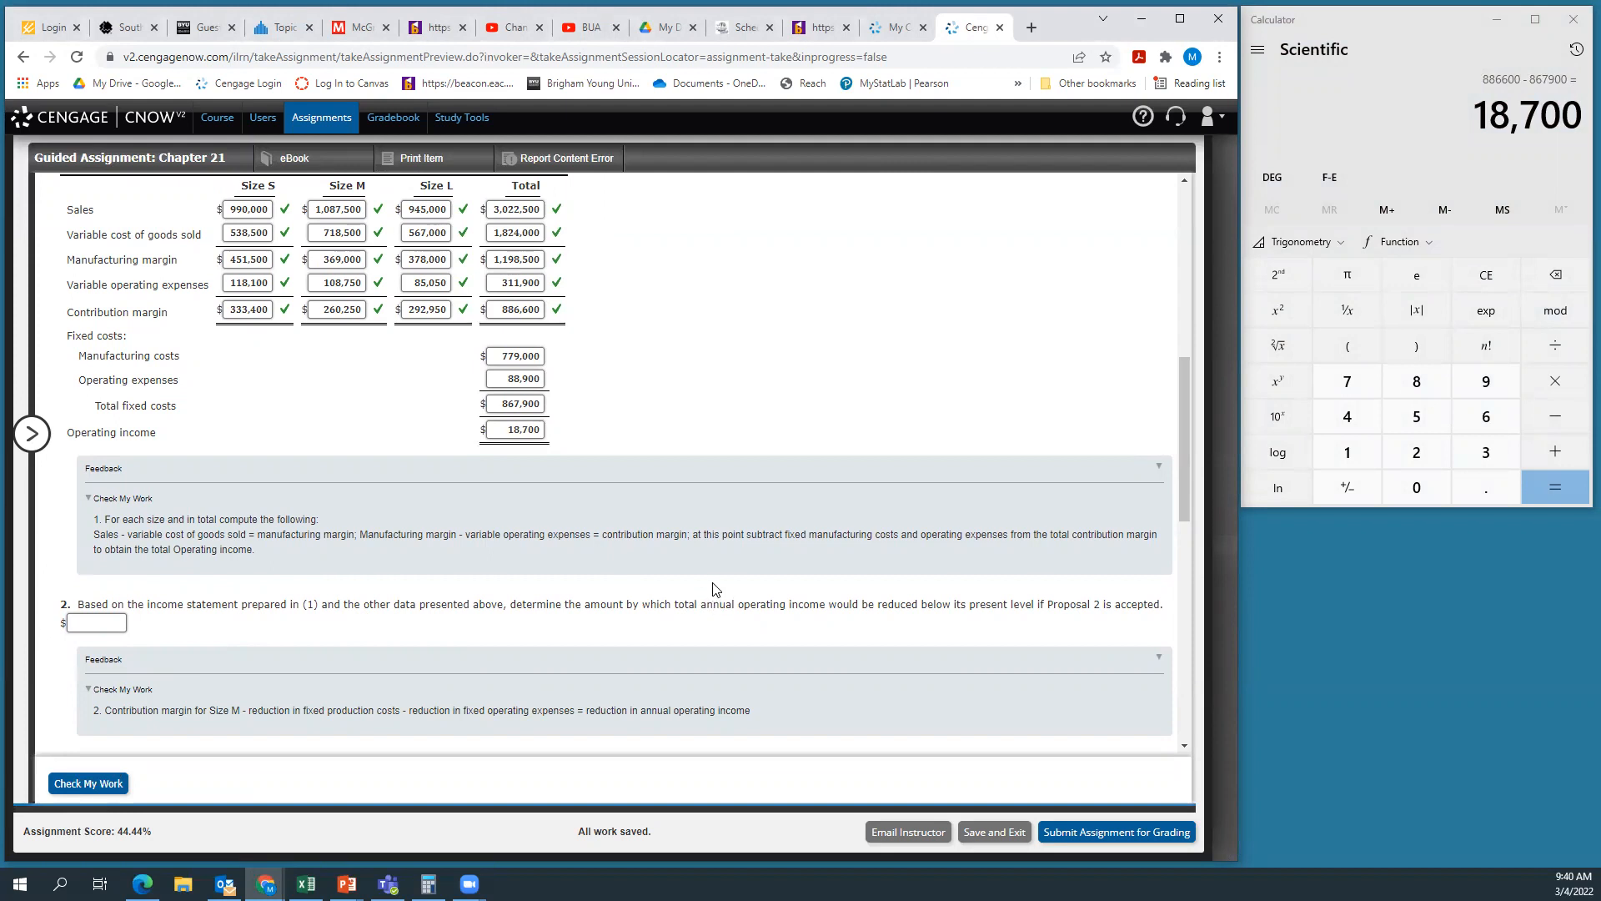
scroll(715, 594, up, 3)
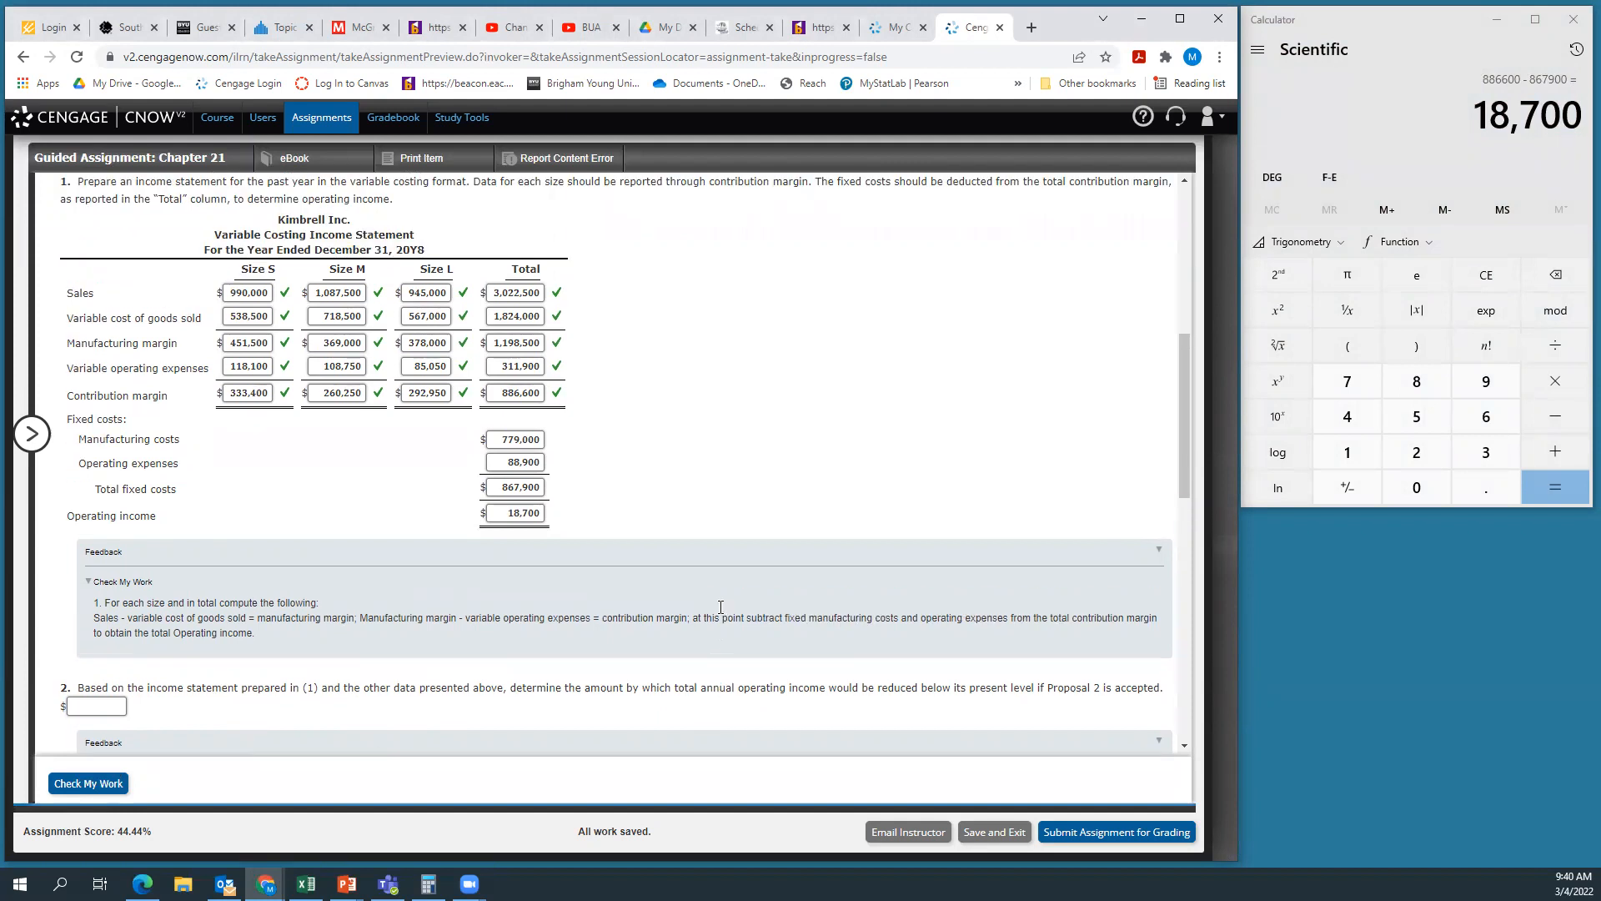
scroll(719, 609, down, 1)
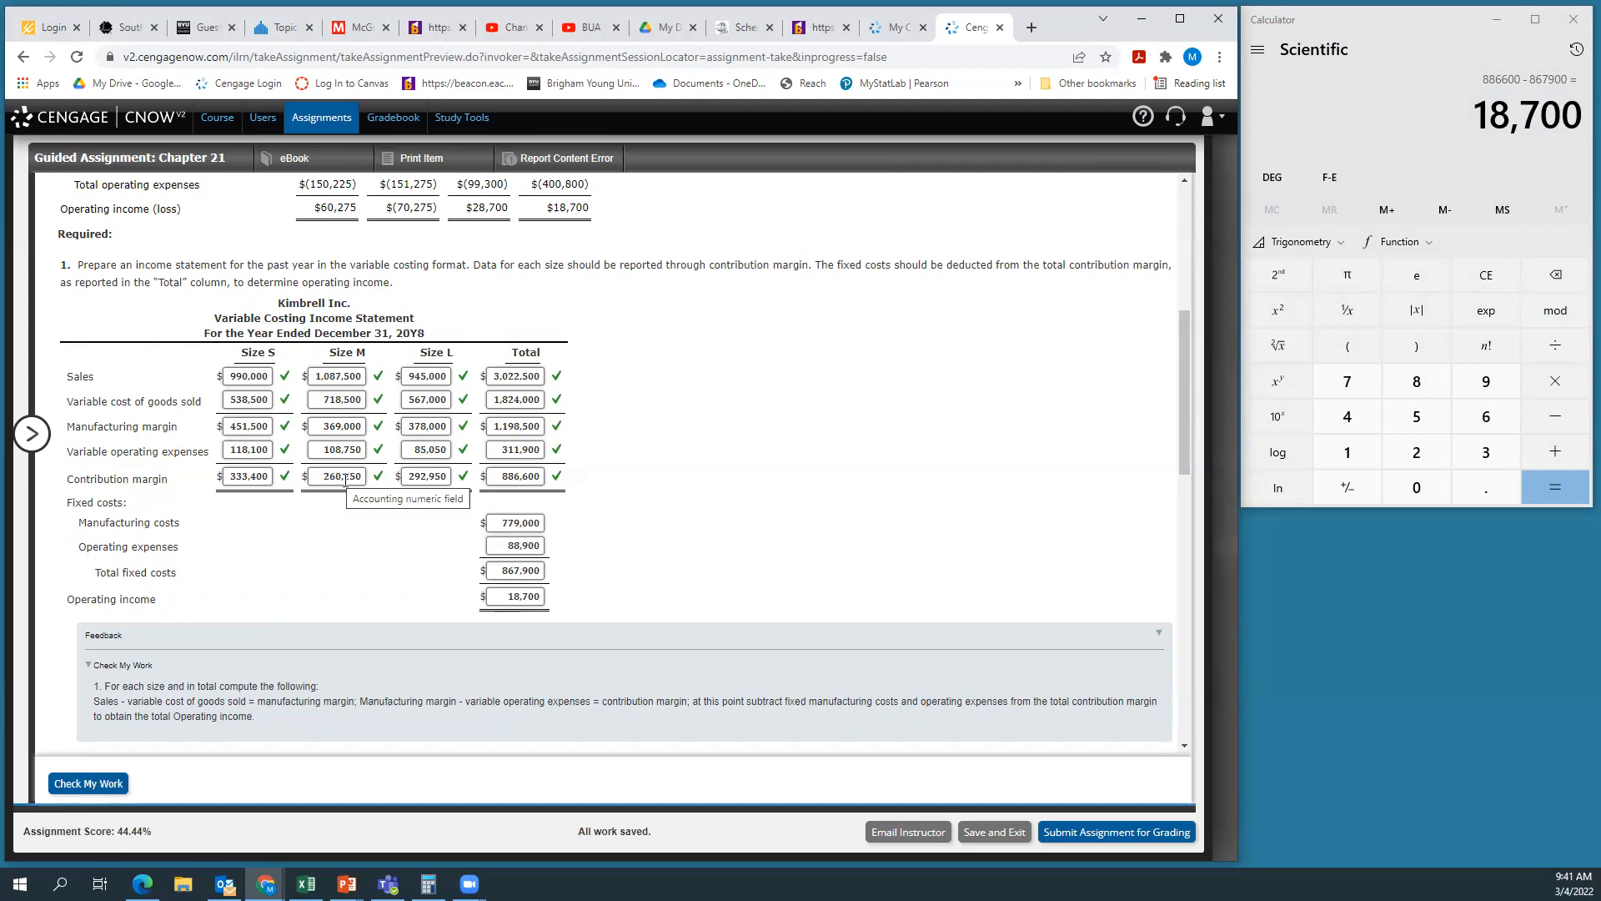
scroll(259, 265, up, 4)
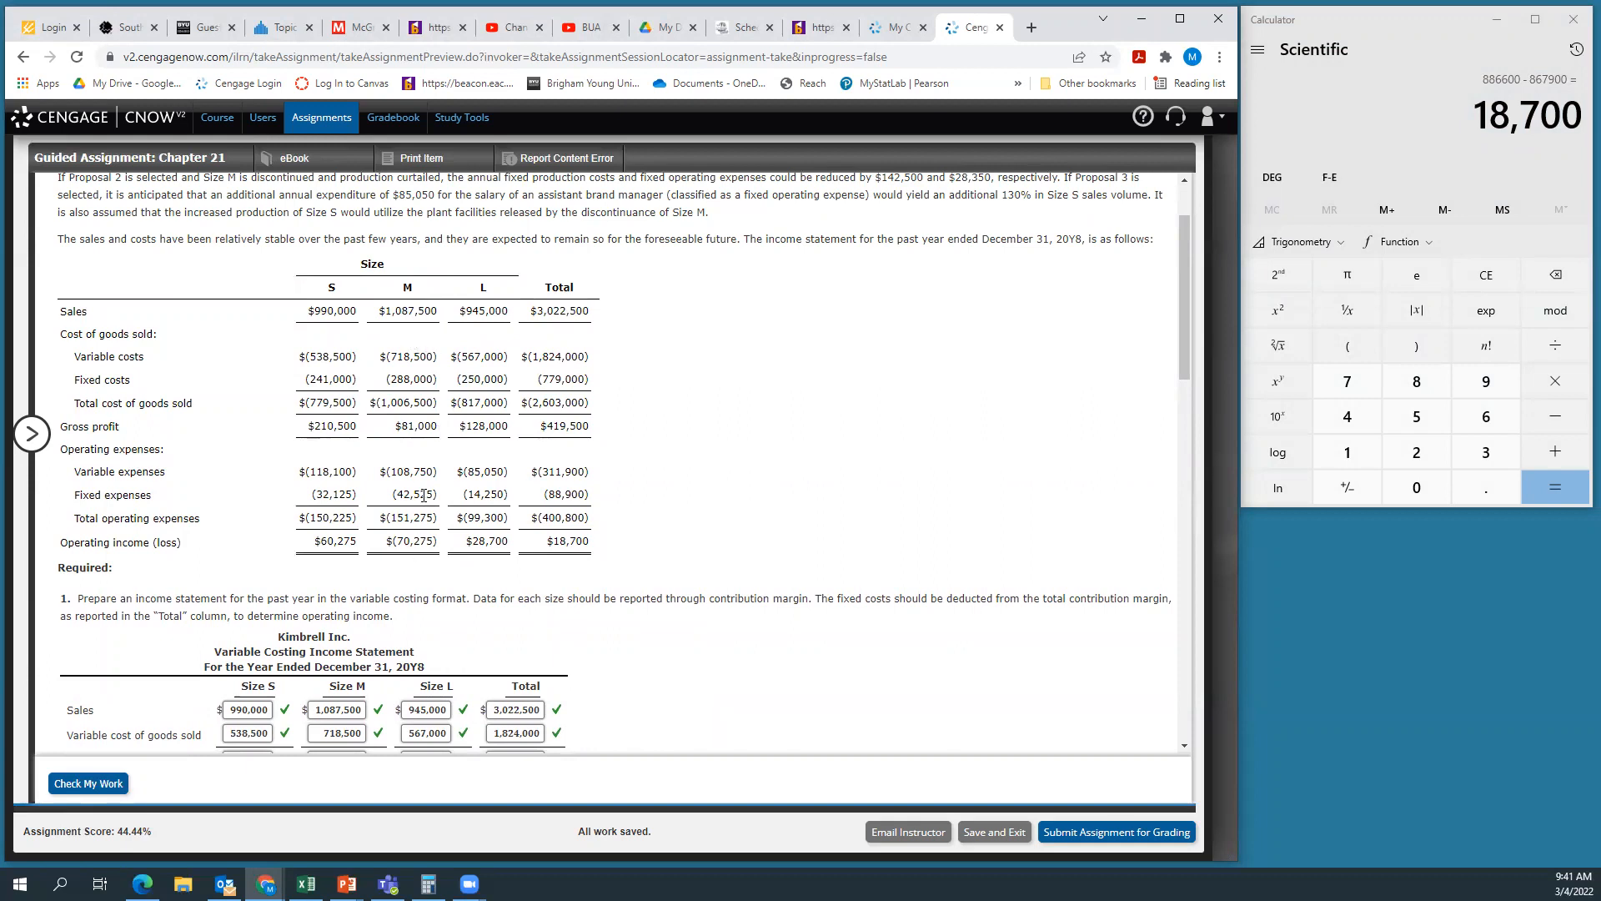
scroll(424, 494, down, 3)
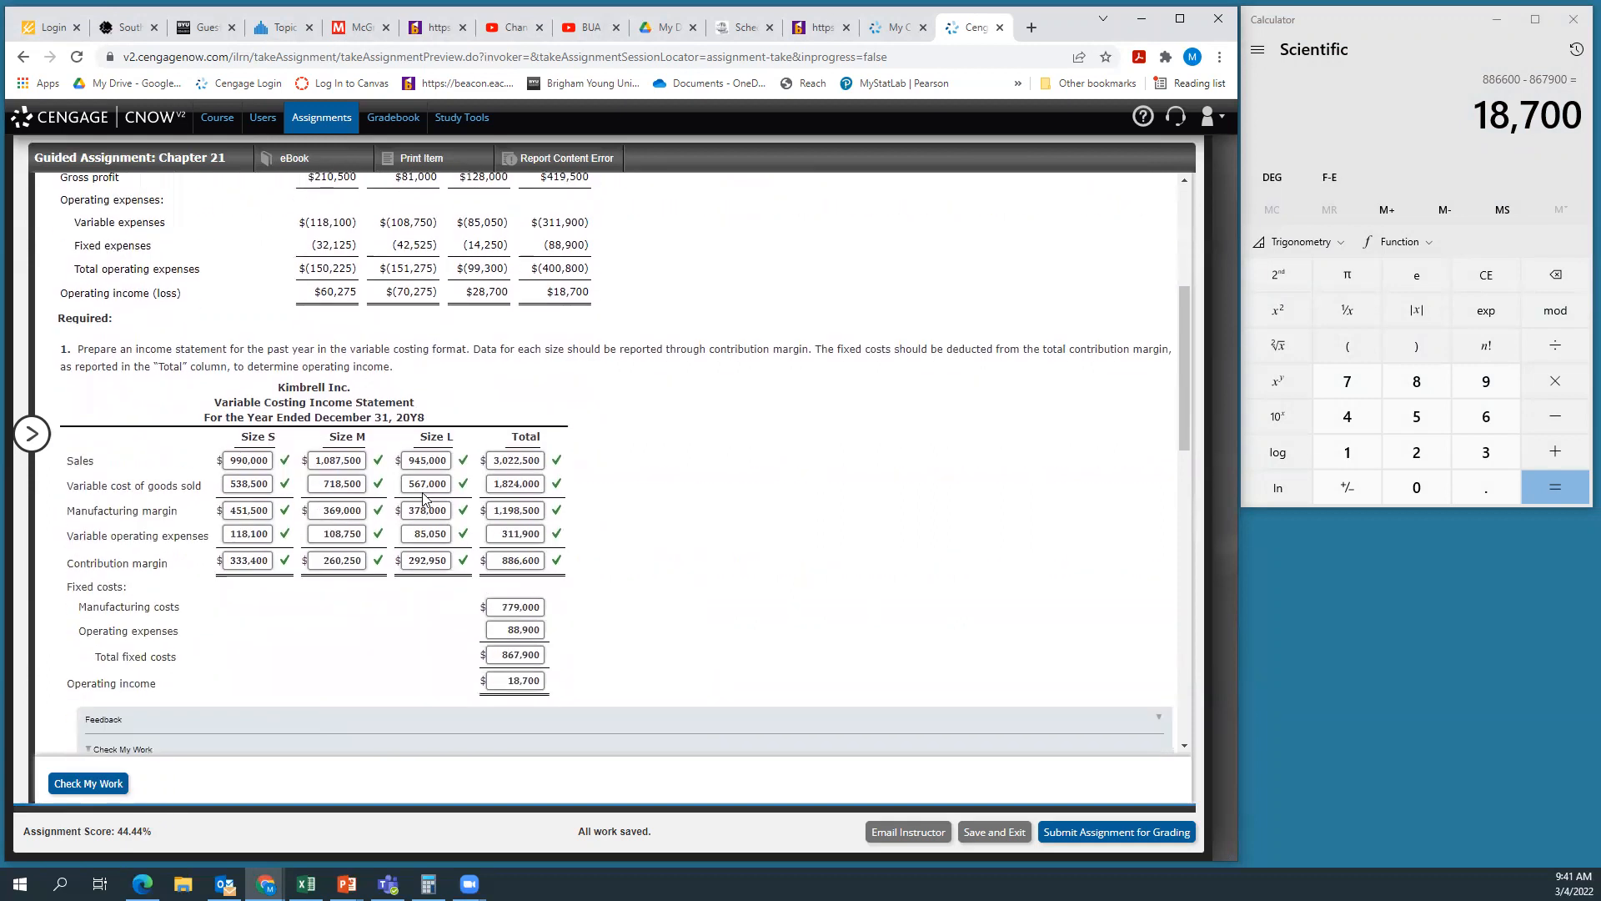
scroll(423, 498, up, 1)
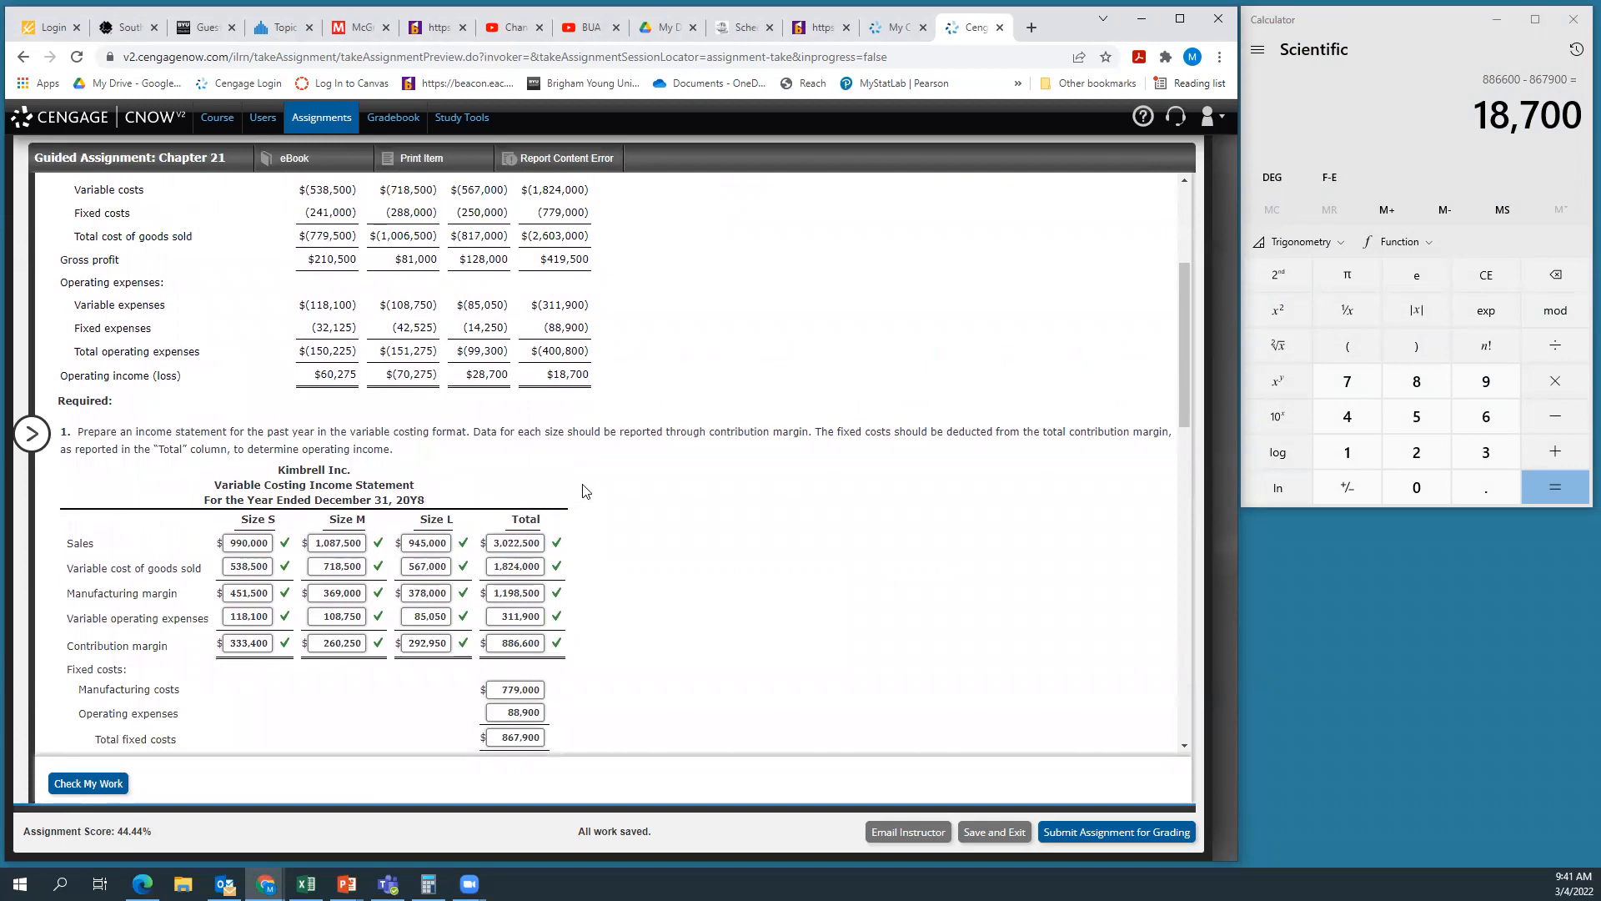
scroll(584, 492, up, 3)
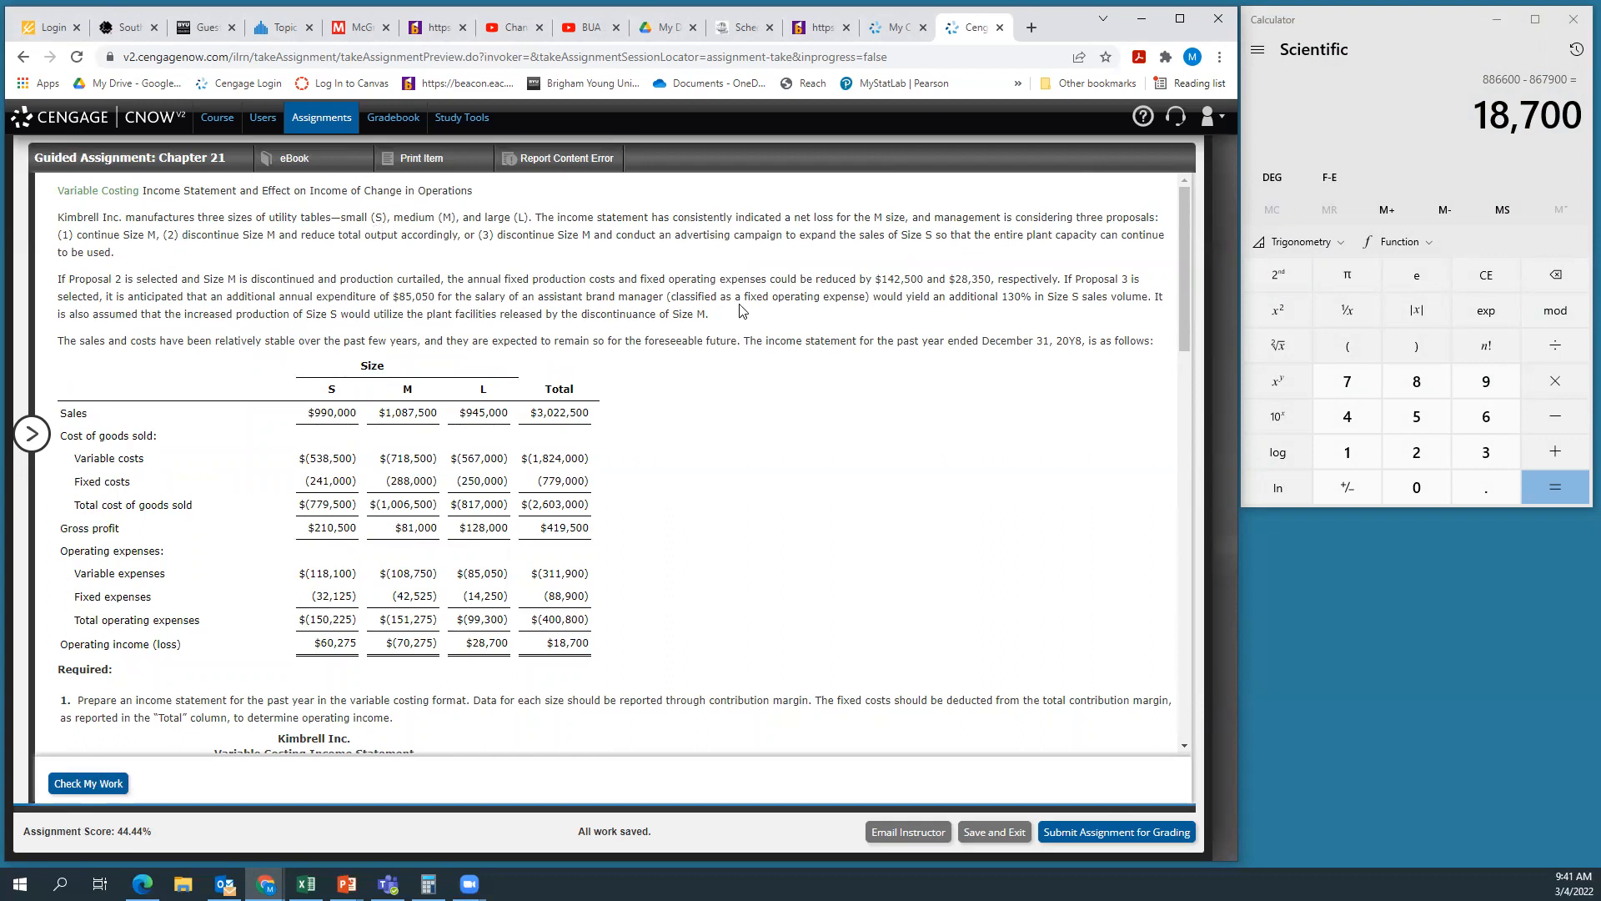
drag(874, 280, 990, 280)
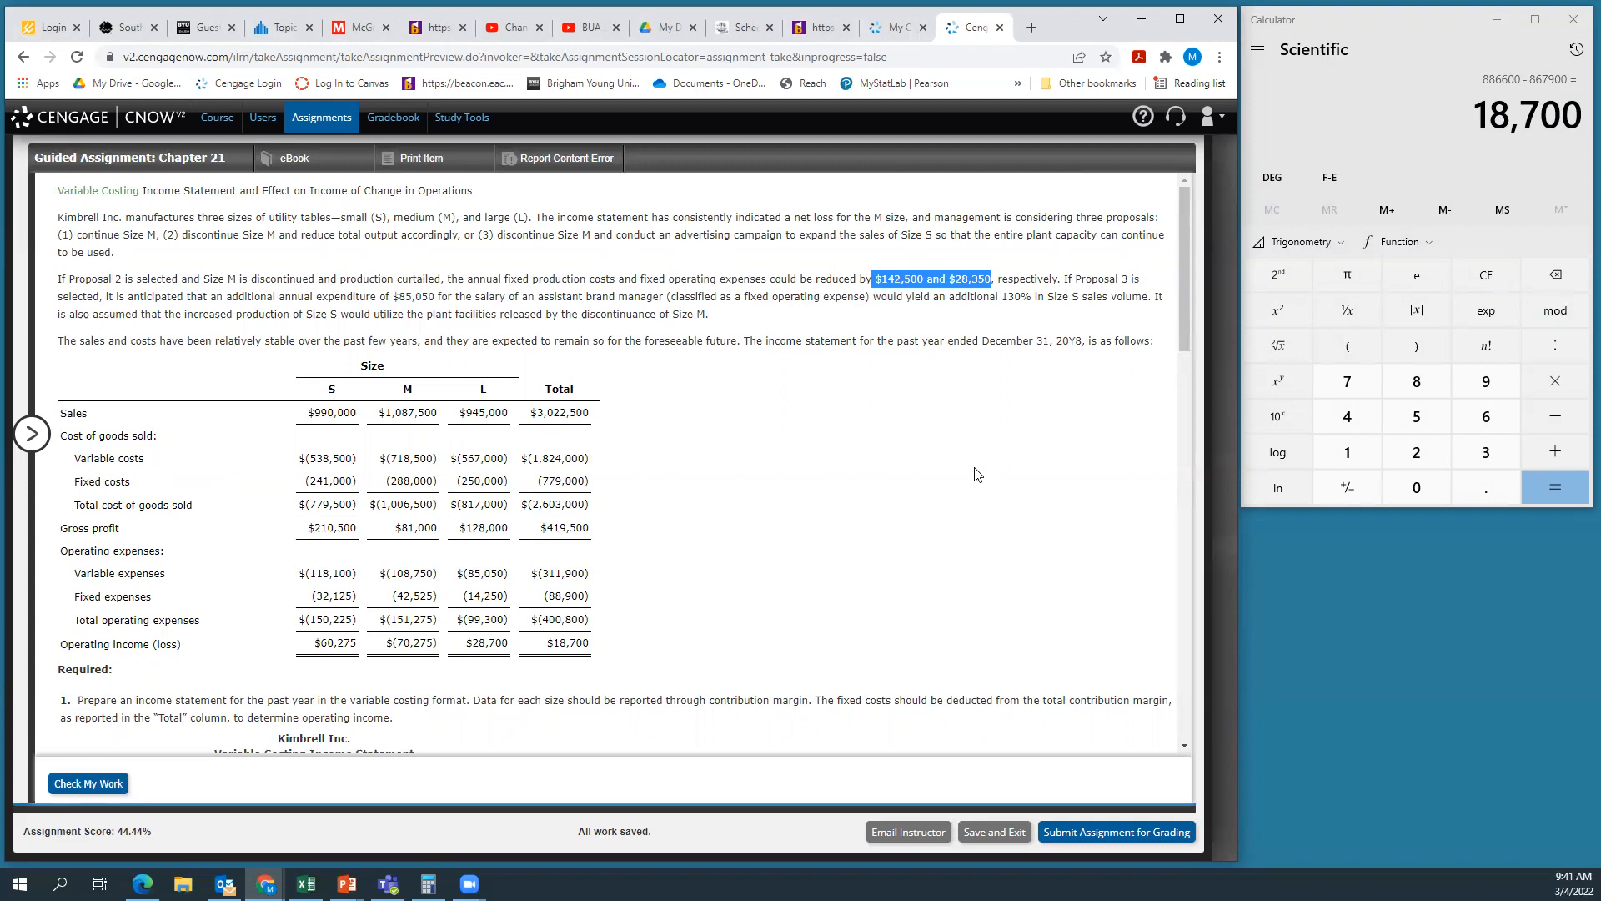
scroll(977, 474, down, 1)
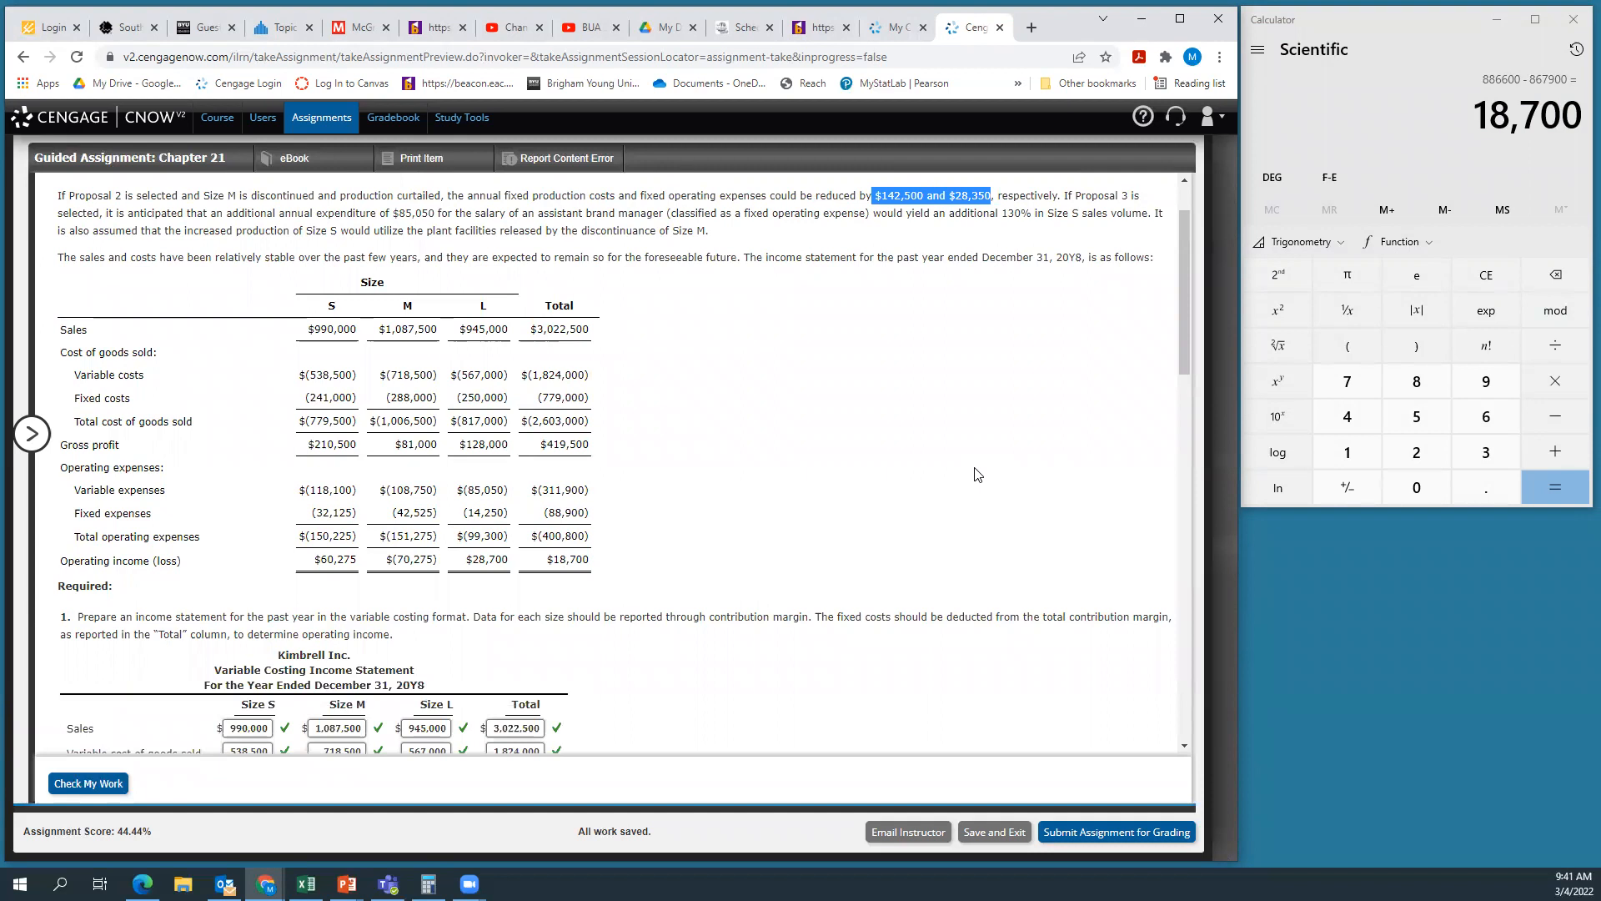
scroll(977, 474, down, 7)
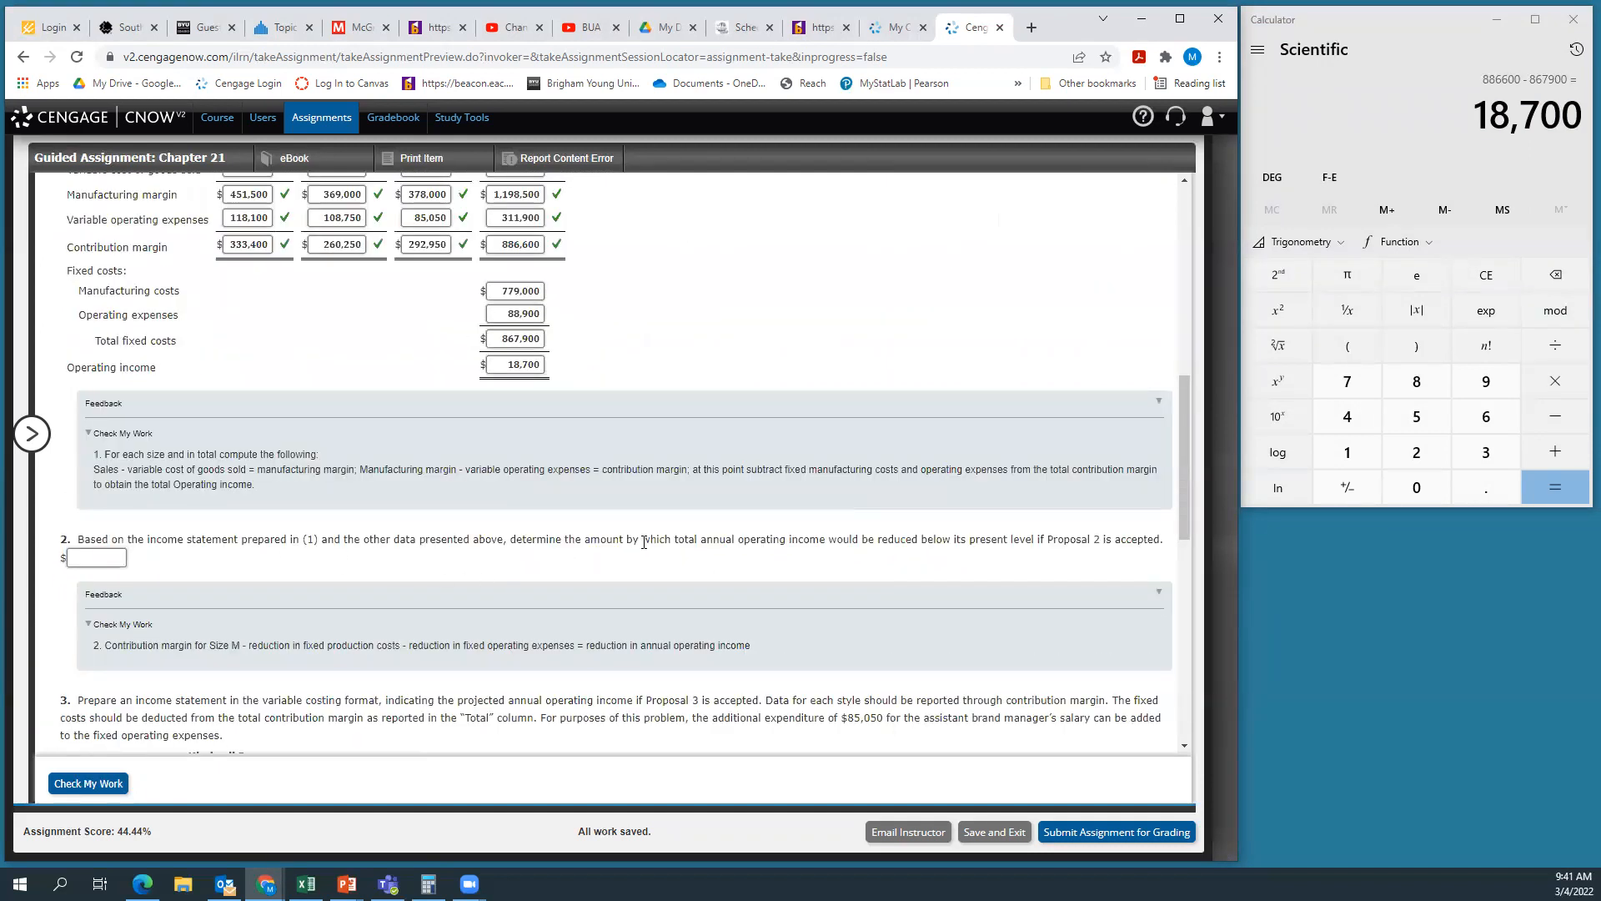
scroll(874, 515, up, 5)
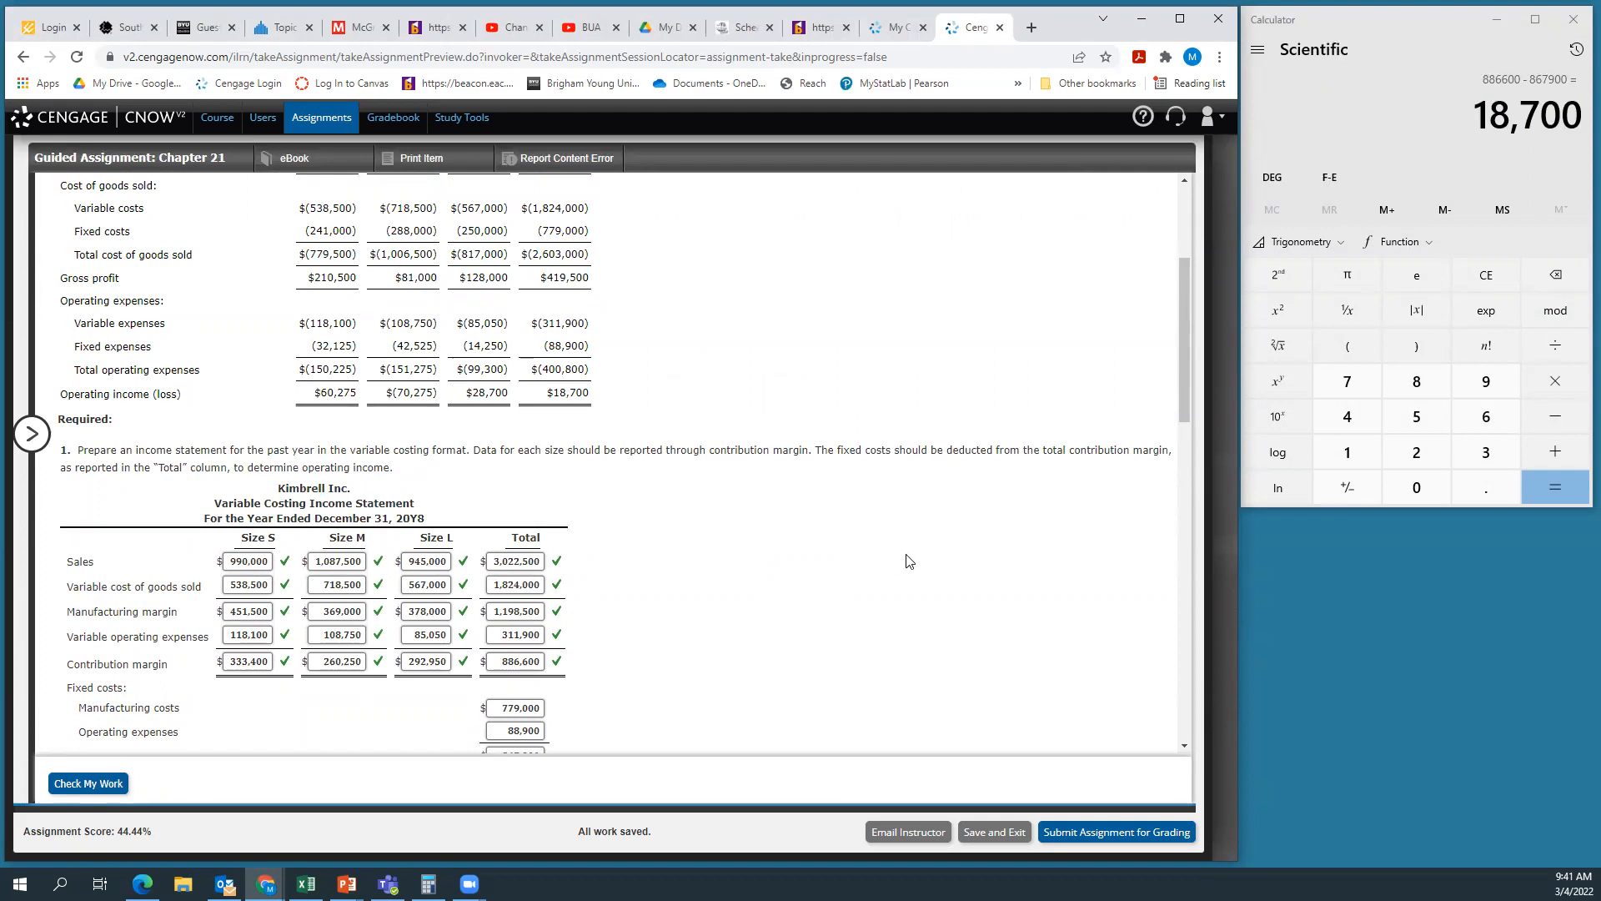
Calculate 260250 - 142500 - 28350 in Calculator for the reduction in annual operating income under Proposal 2
click(1417, 47)
text(260,250)
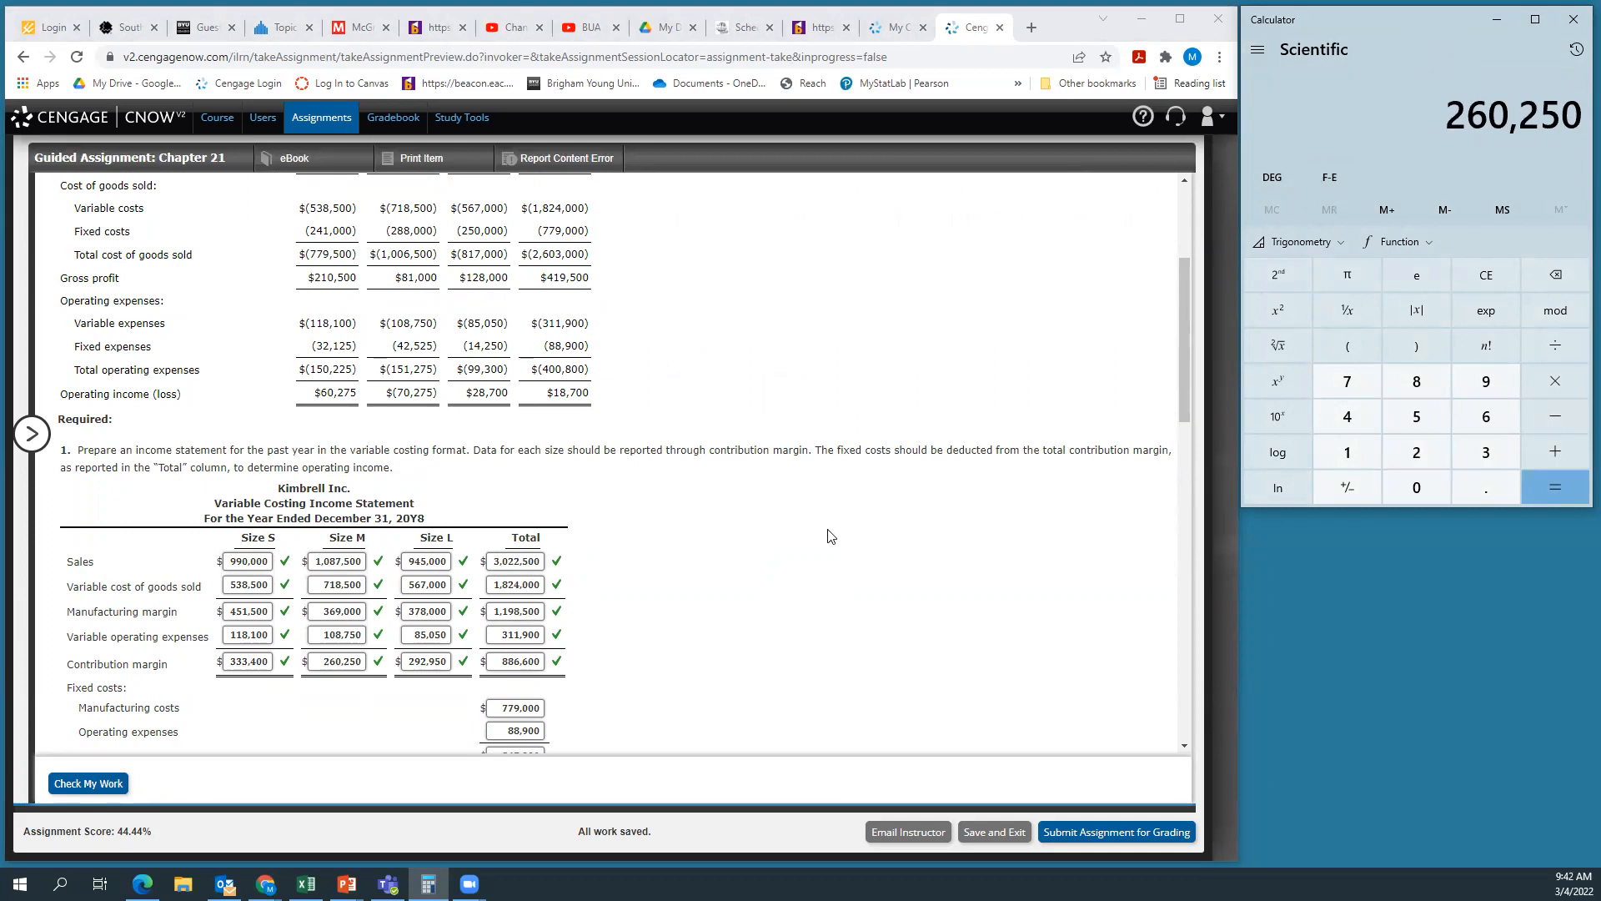
scroll(831, 536, up, 2)
scroll(831, 536, up, 1)
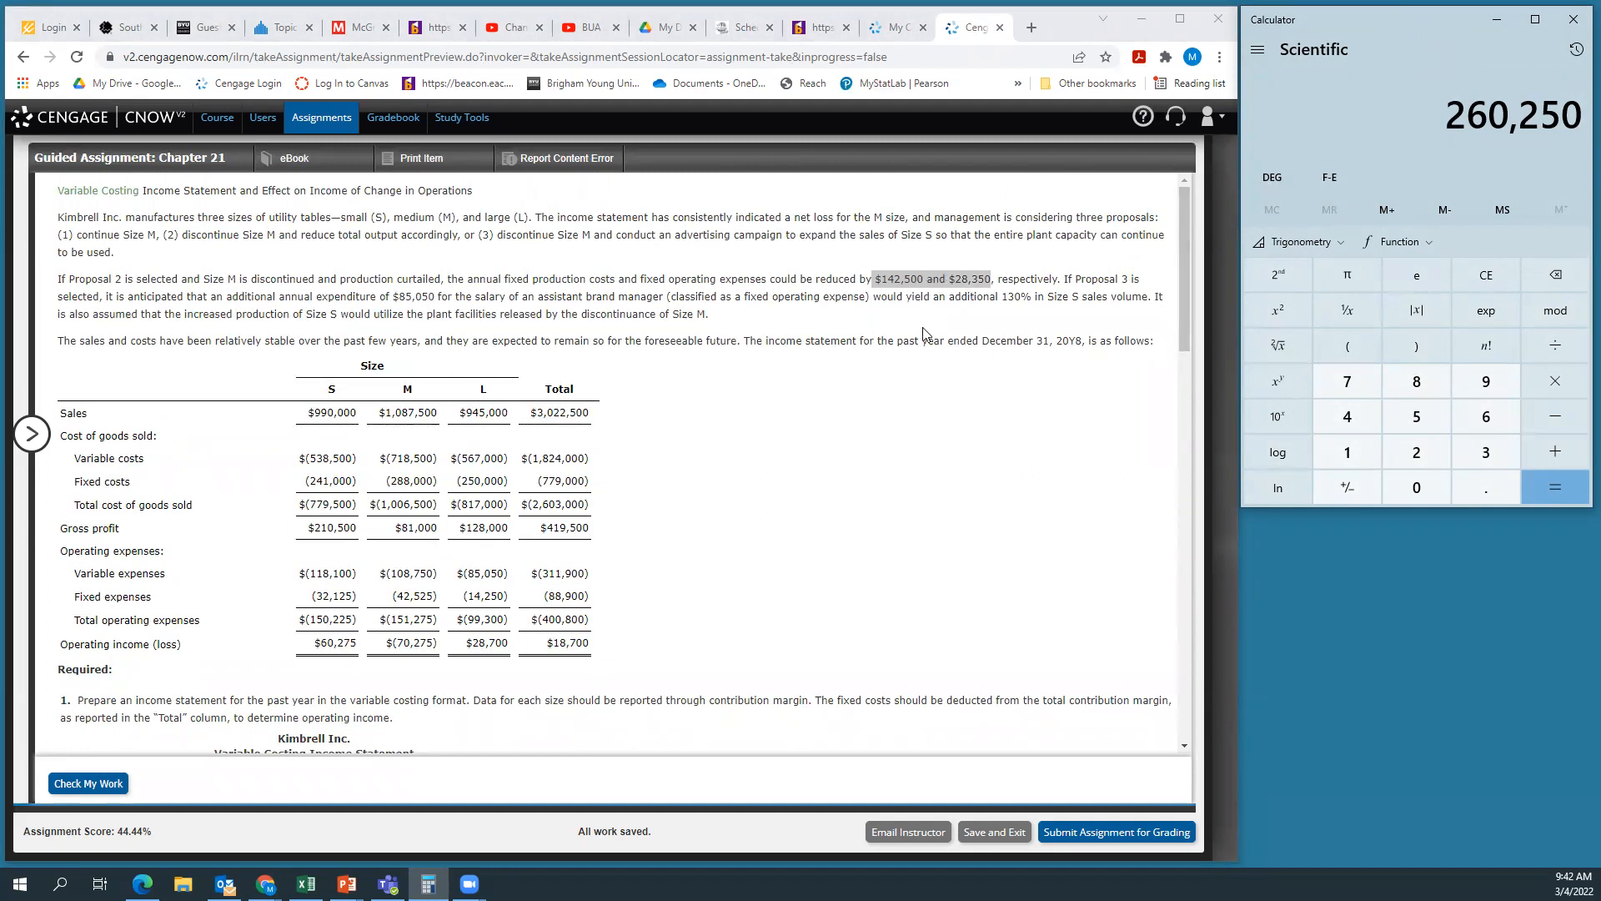
key(minus)
text(142500)
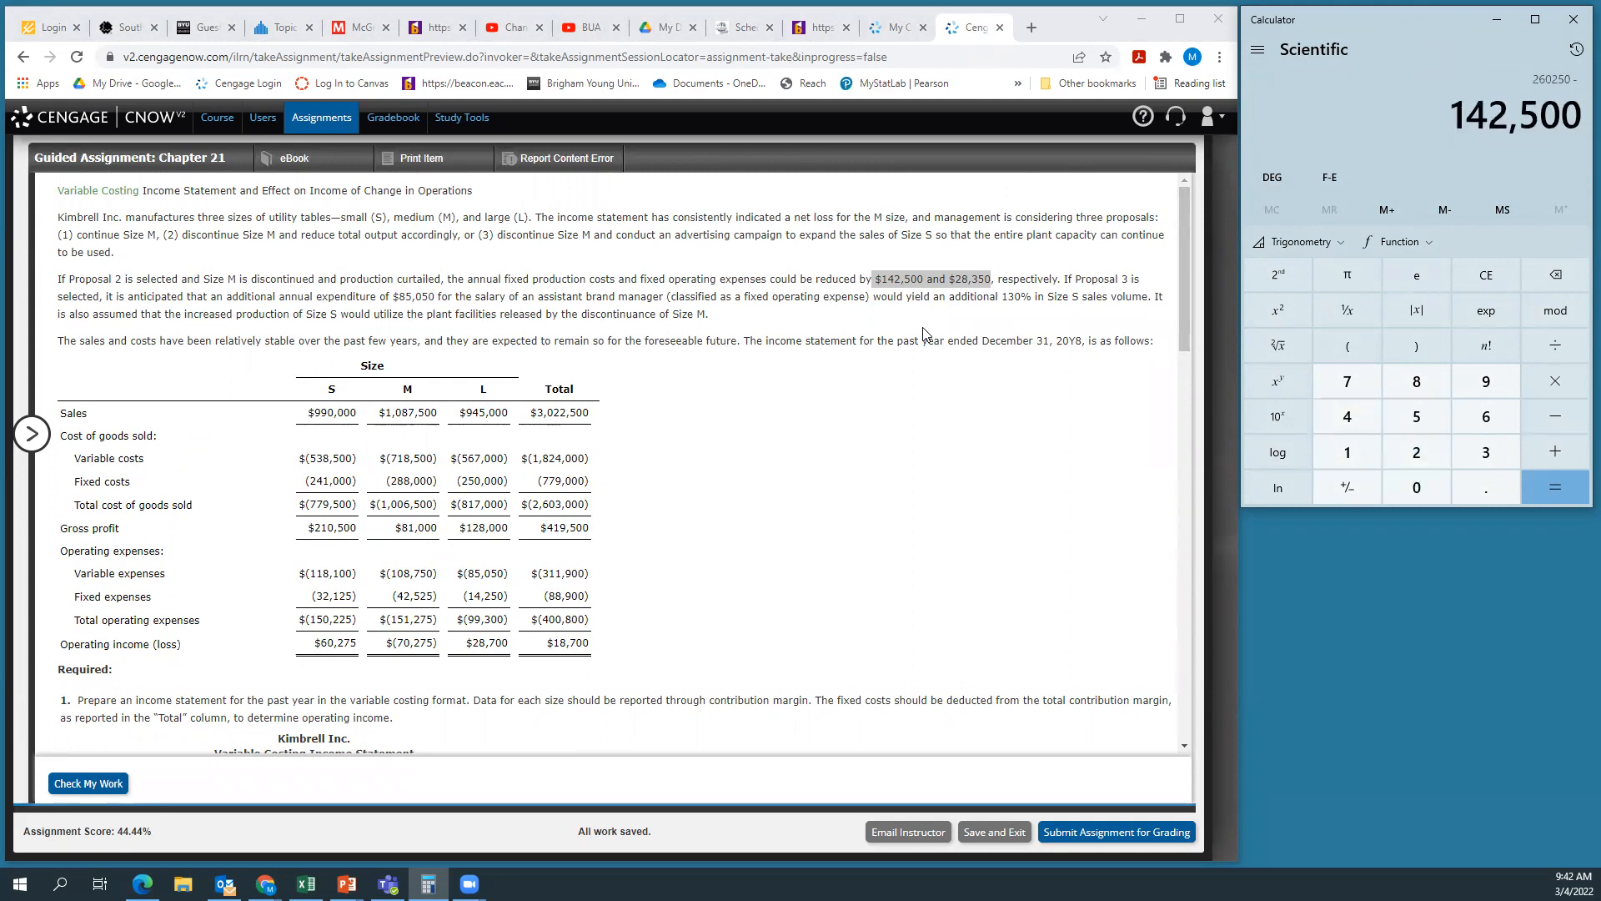
key(minus)
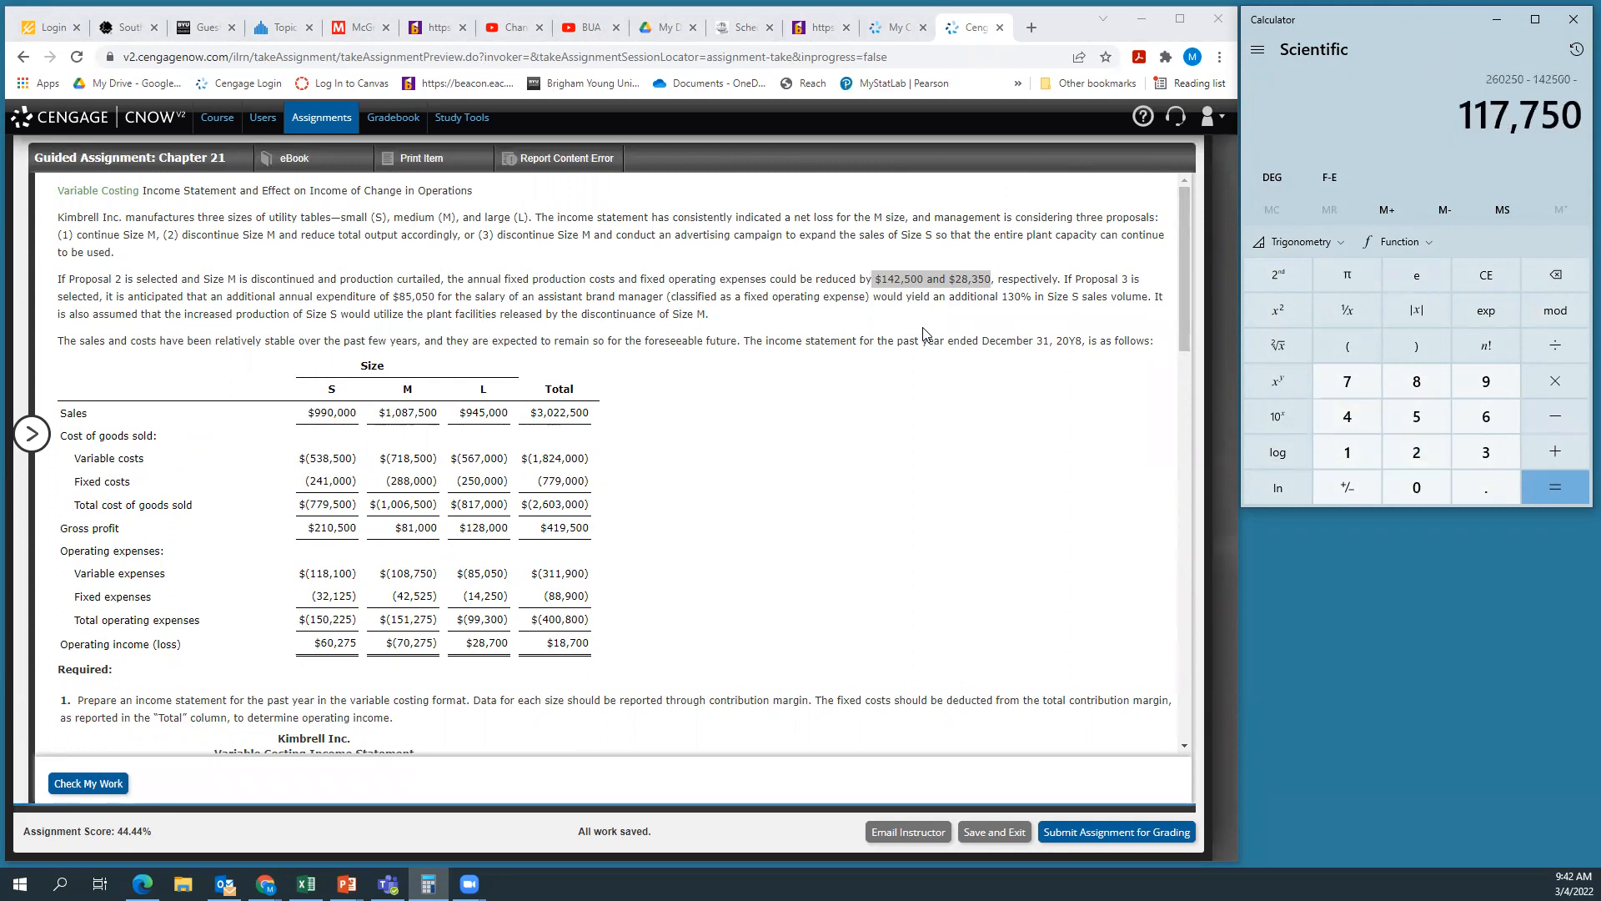
text(28350)
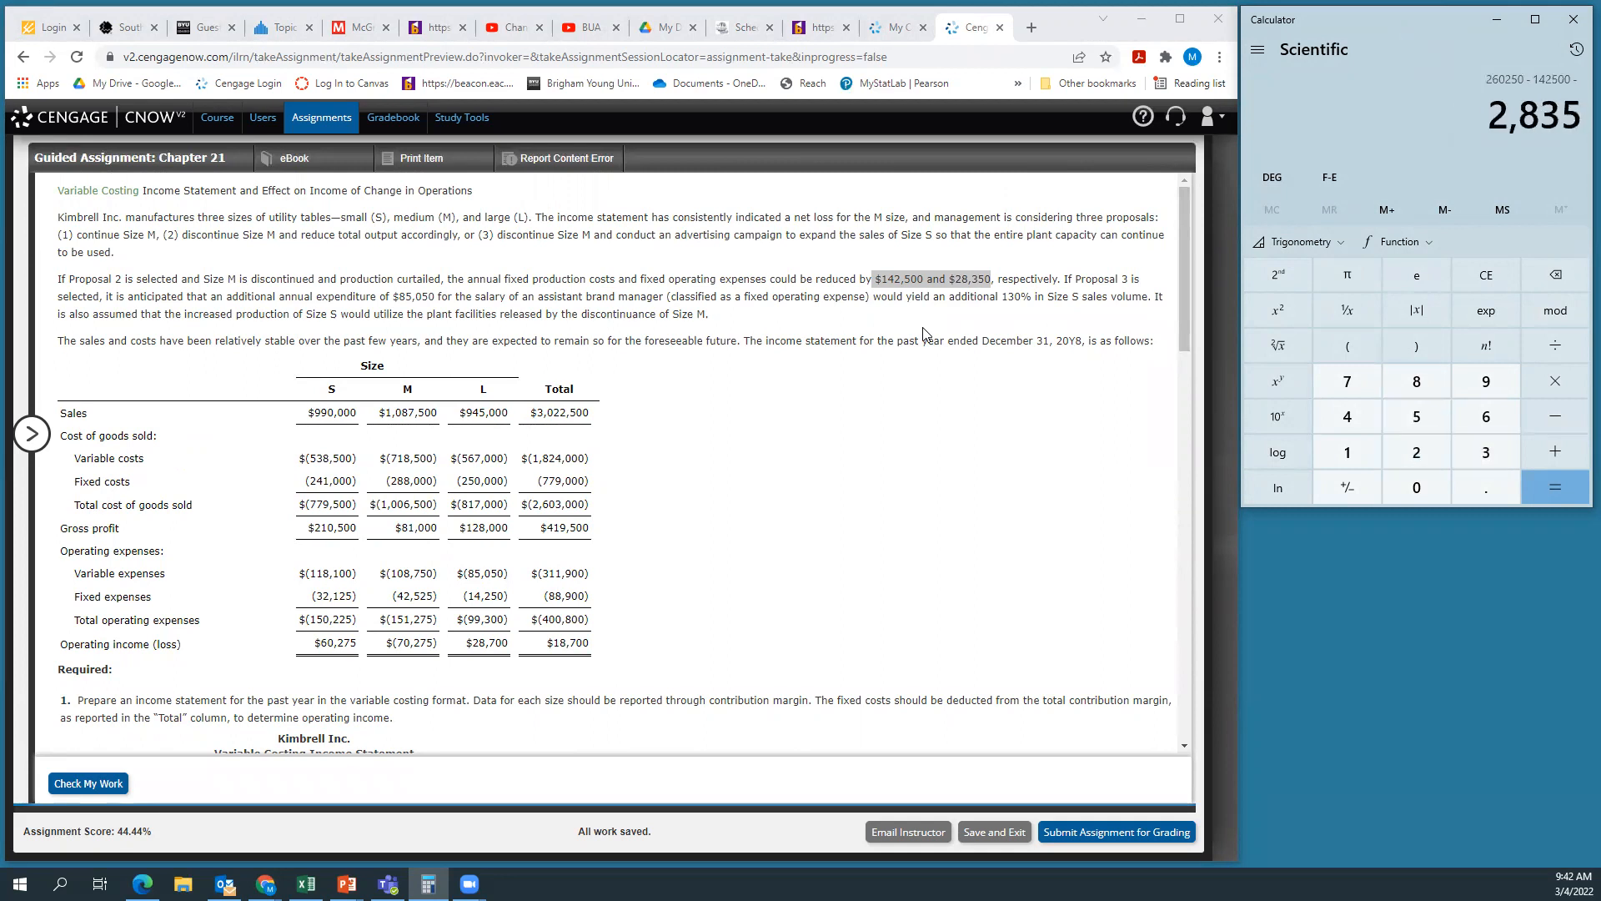
key(Return)
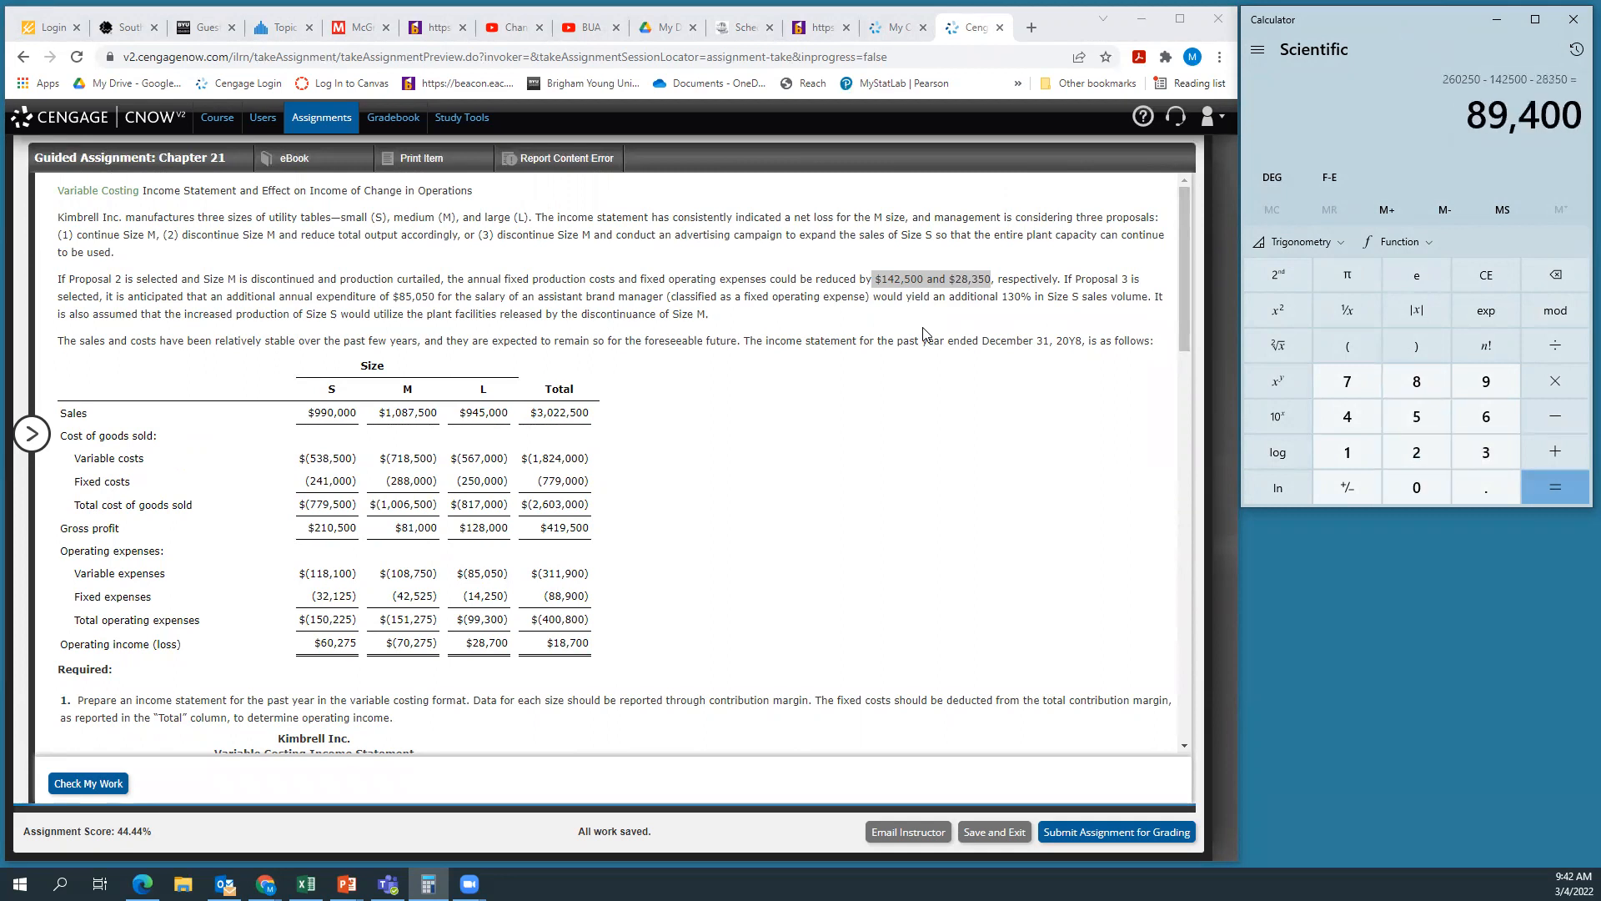
Enter 89400 as the requirement 2 reduction in annual operating income under Proposal 2 and check the work
scroll(736, 575, down, 6)
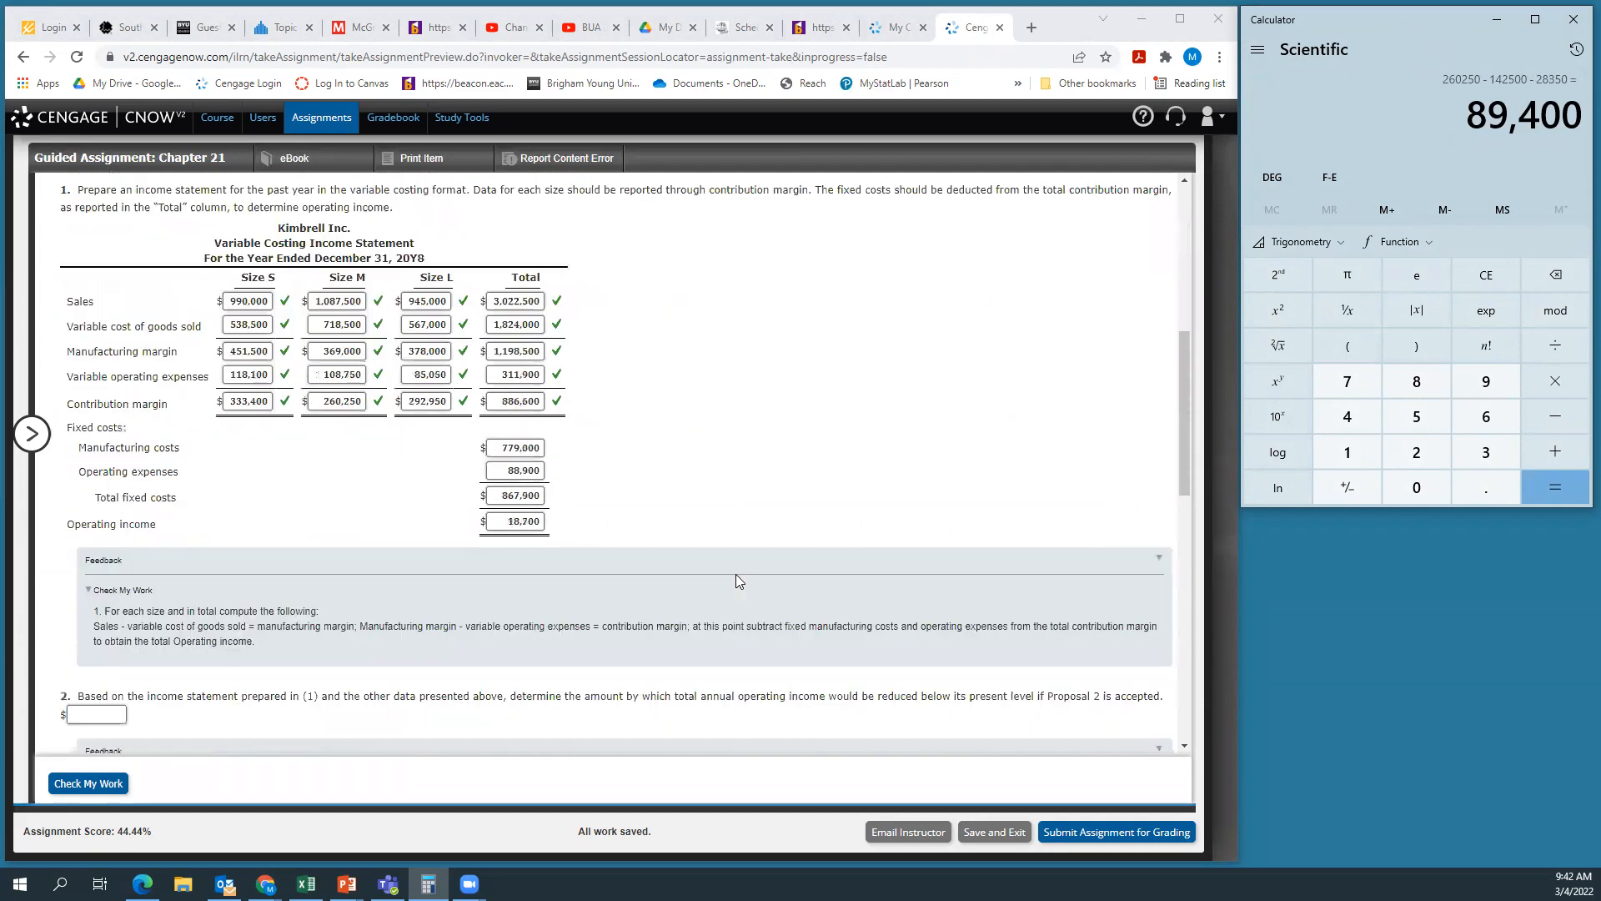
scroll(736, 581, down, 2)
click(123, 555)
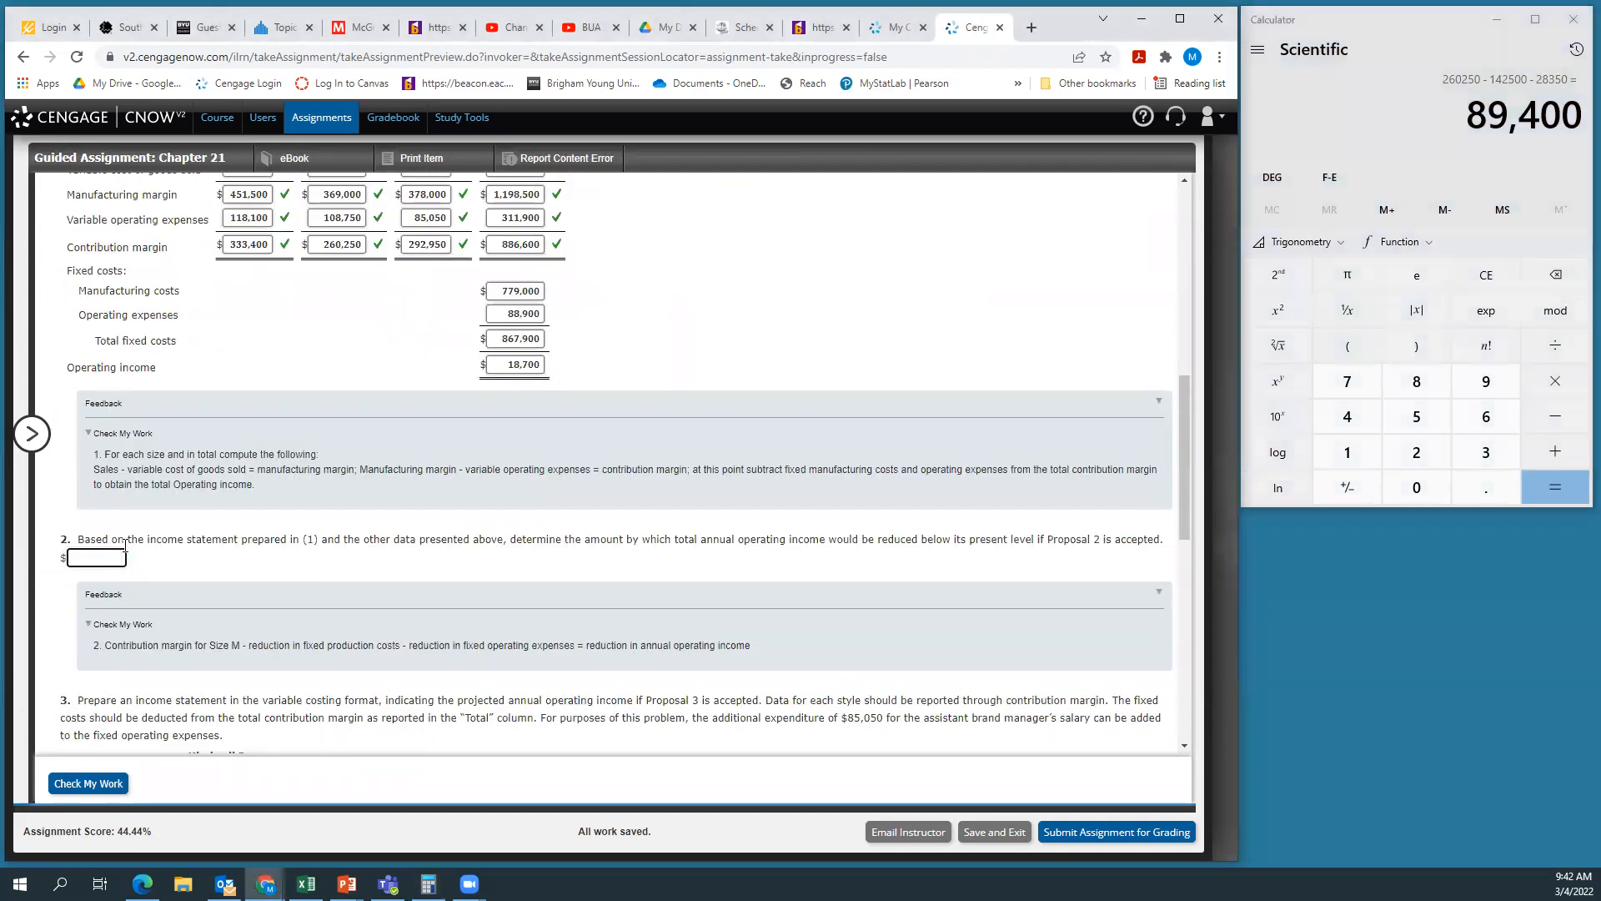
text(89400)
scroll(325, 527, up, 4)
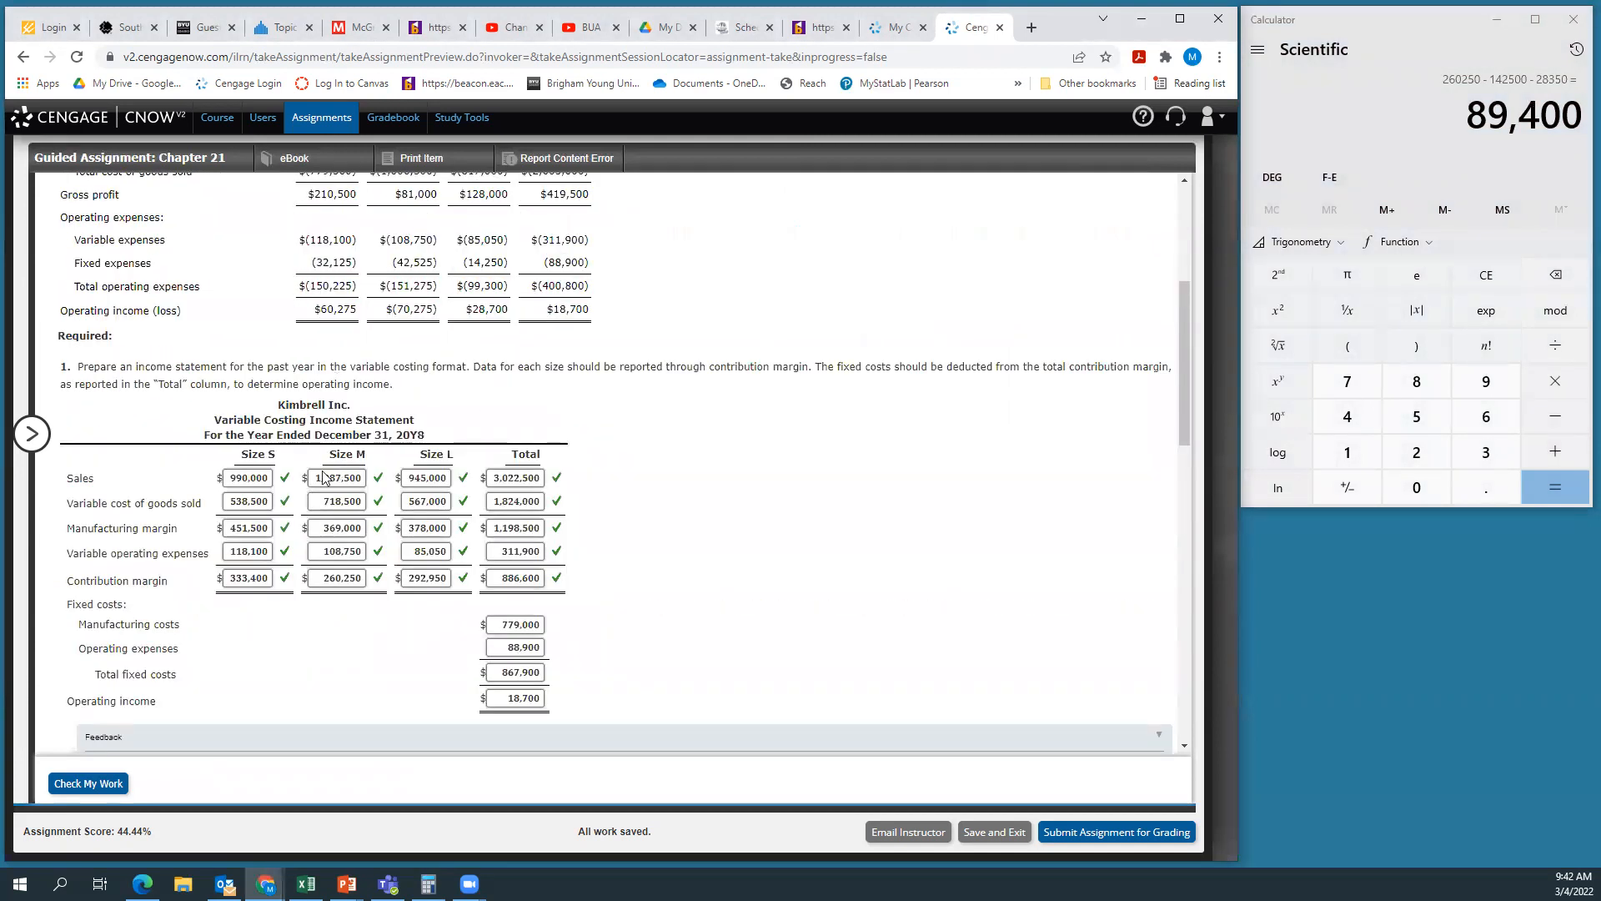
scroll(344, 535, down, 4)
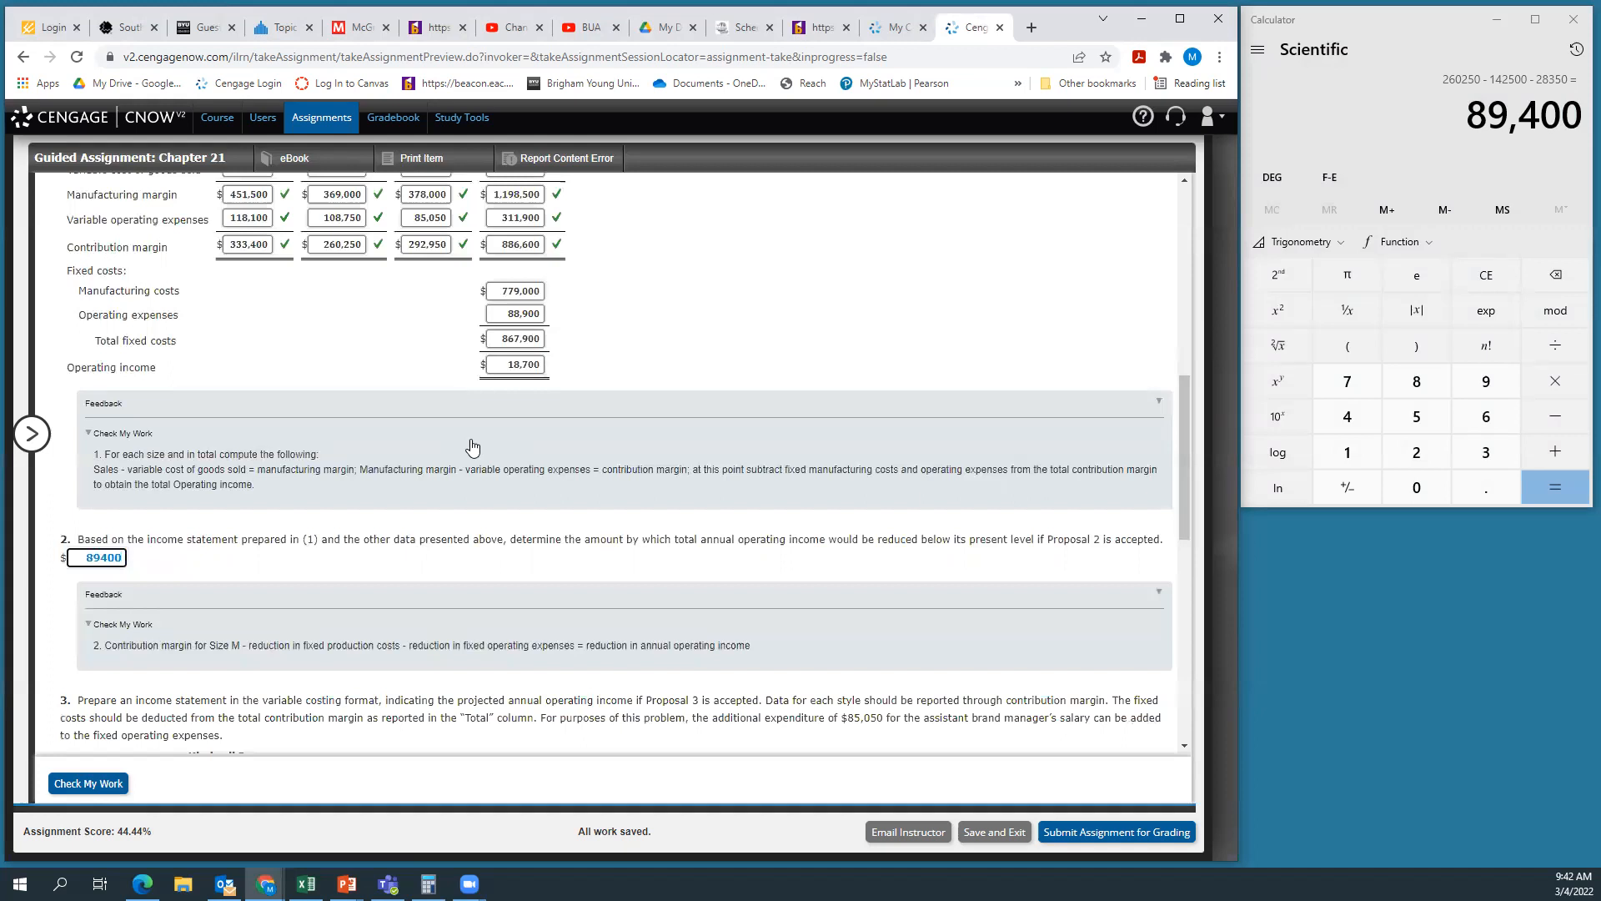
click(88, 783)
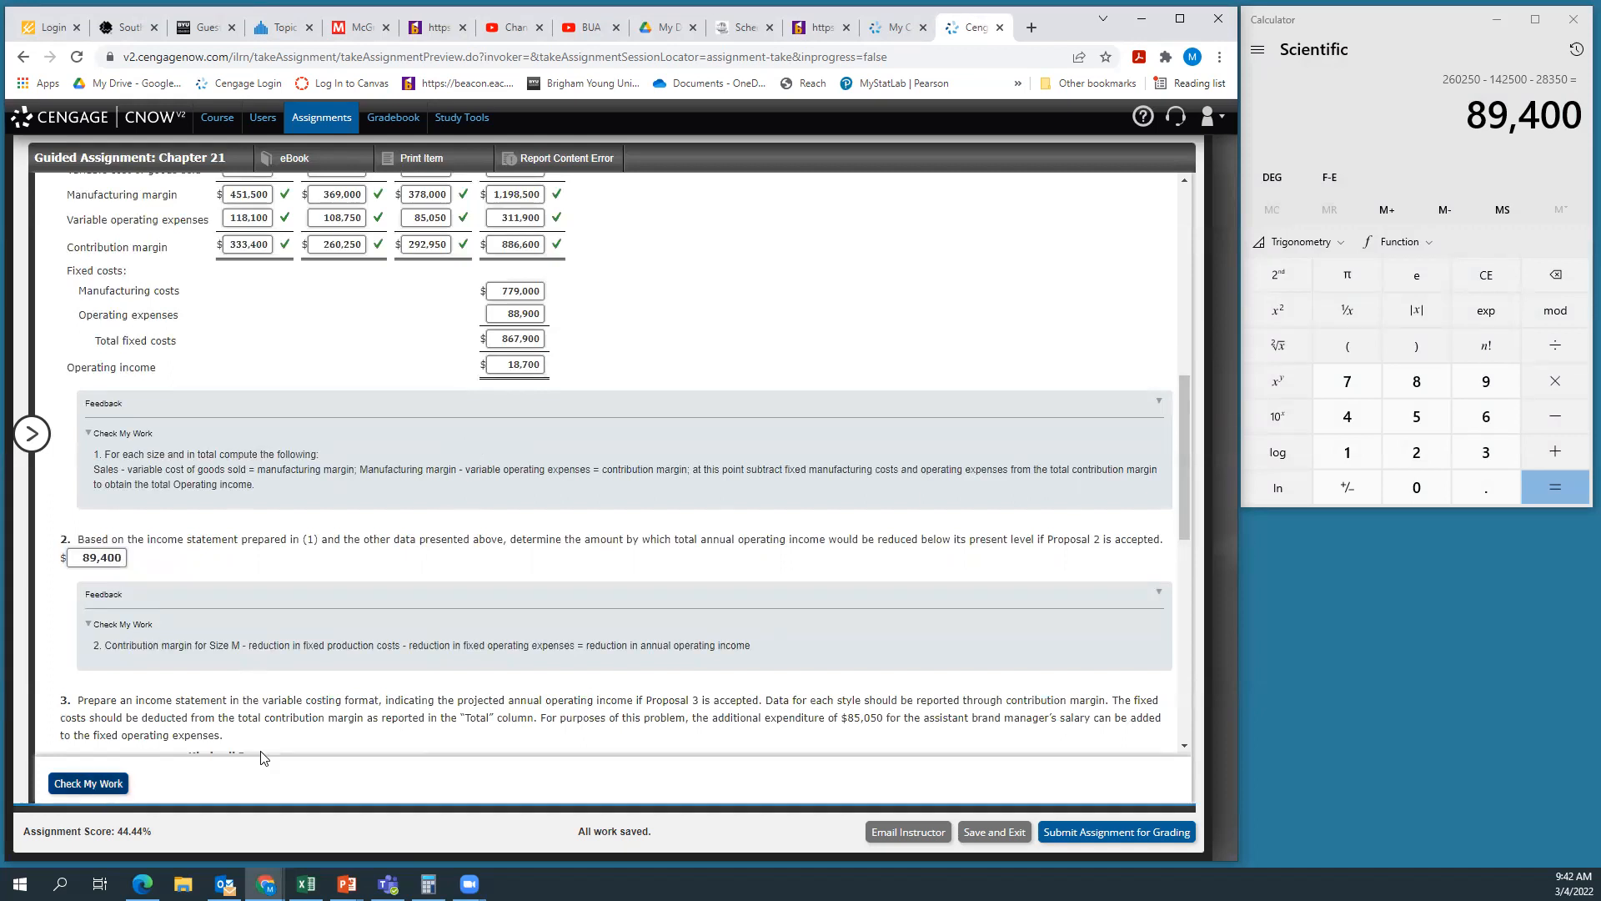
Examine requirement 3, its blank statement for Sizes S and L, and the Proposal 3 assumption about additional Size S sales volume
scroll(322, 661, down, 6)
scroll(322, 660, up, 10)
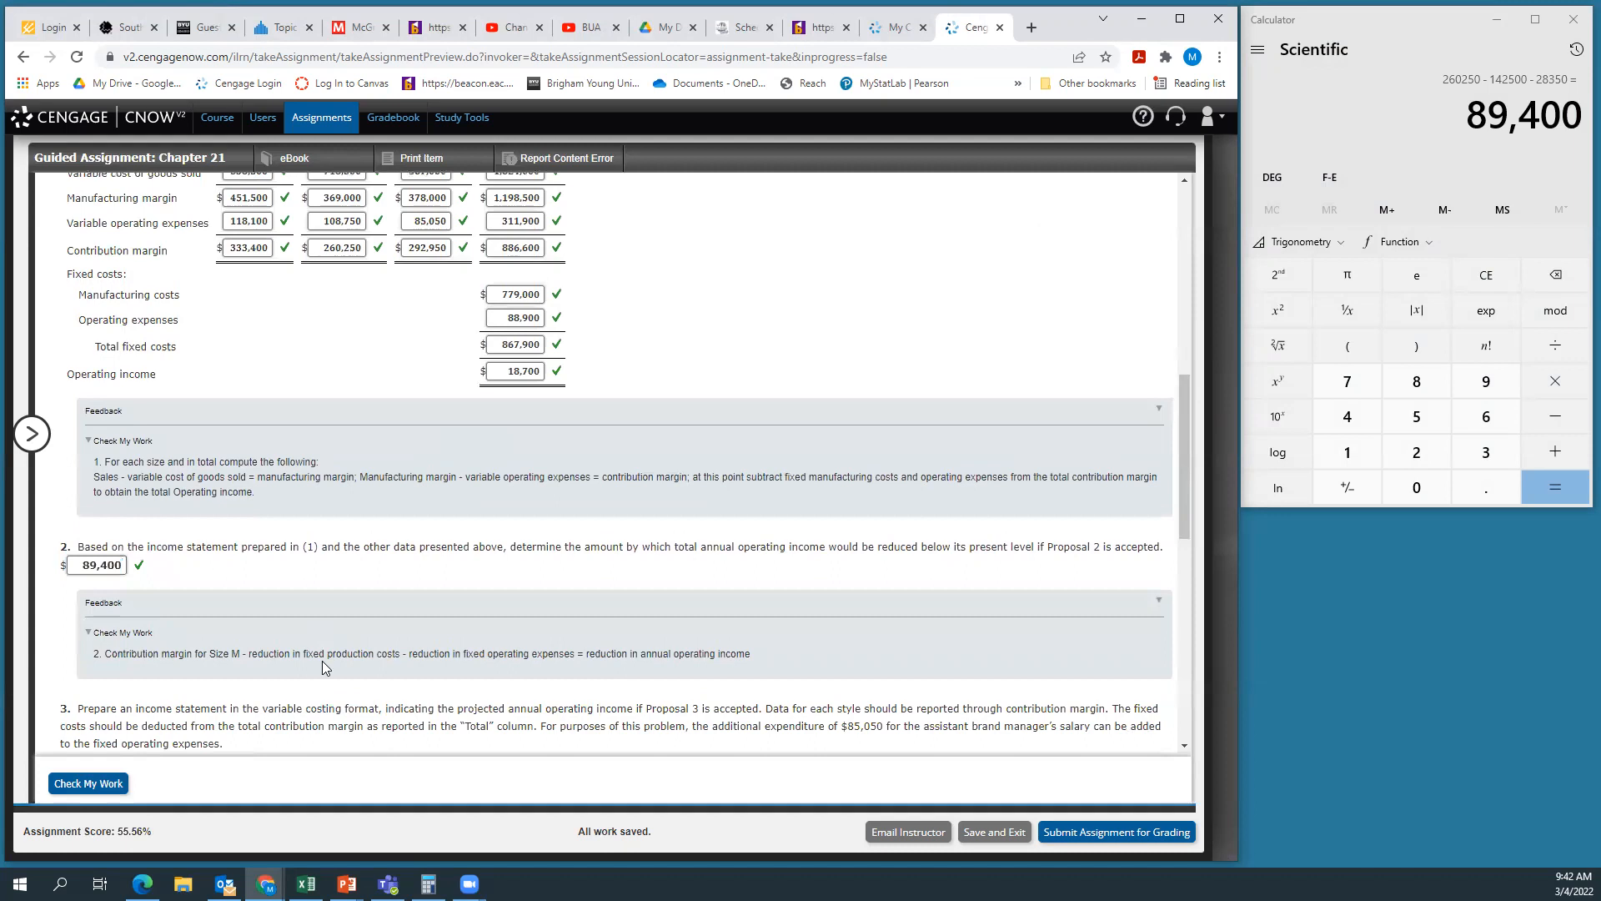
scroll(649, 659, up, 3)
scroll(648, 659, down, 1)
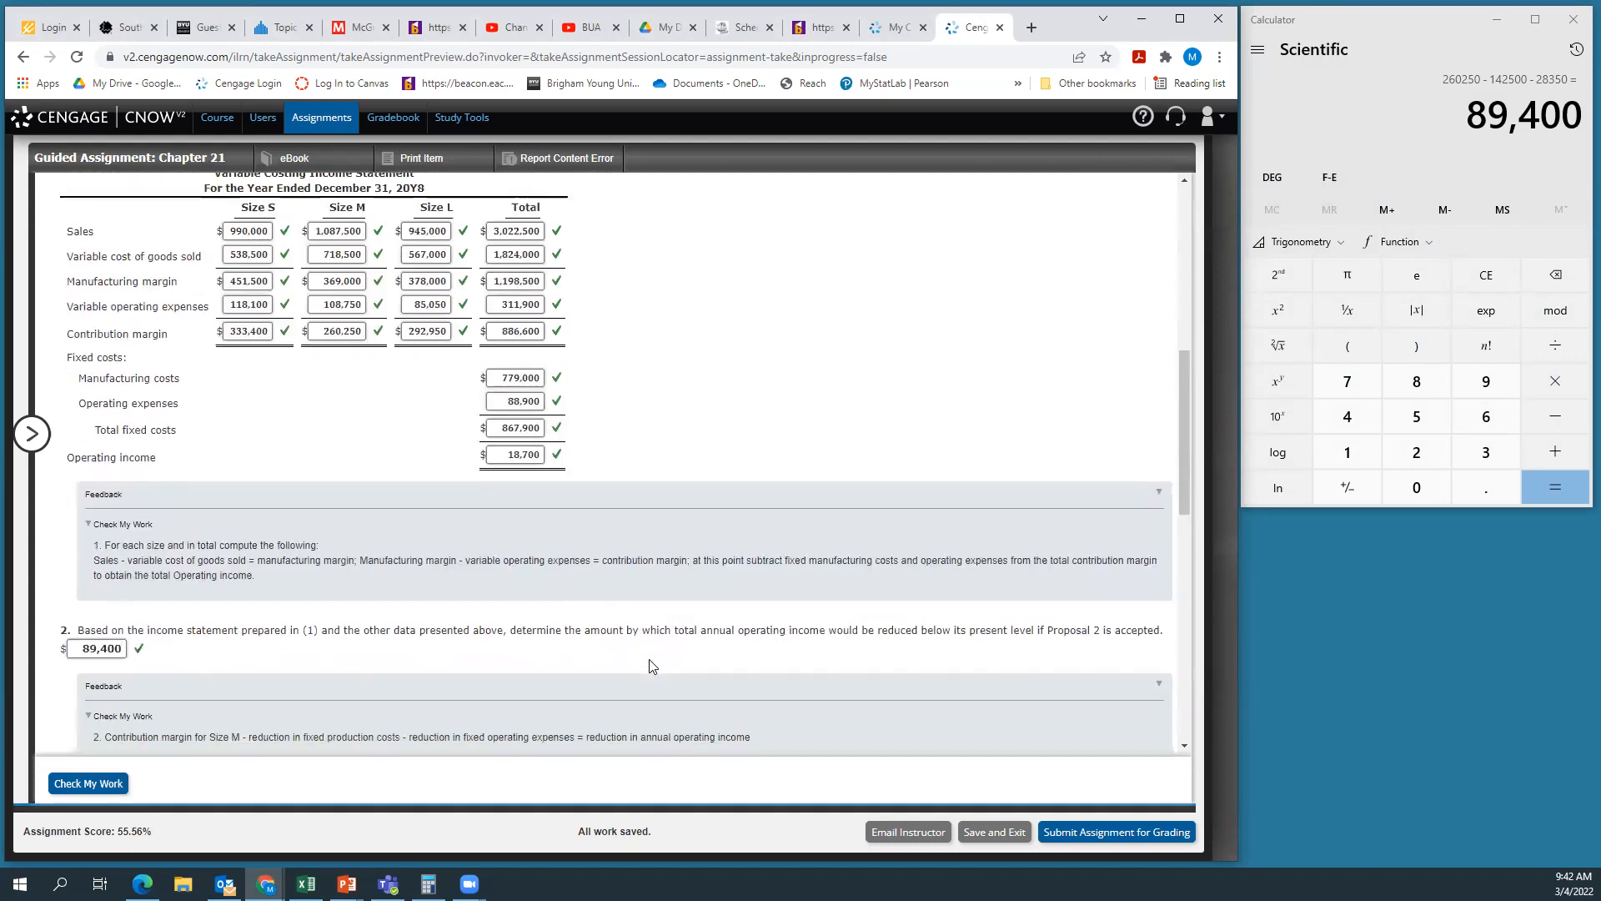
scroll(649, 660, down, 4)
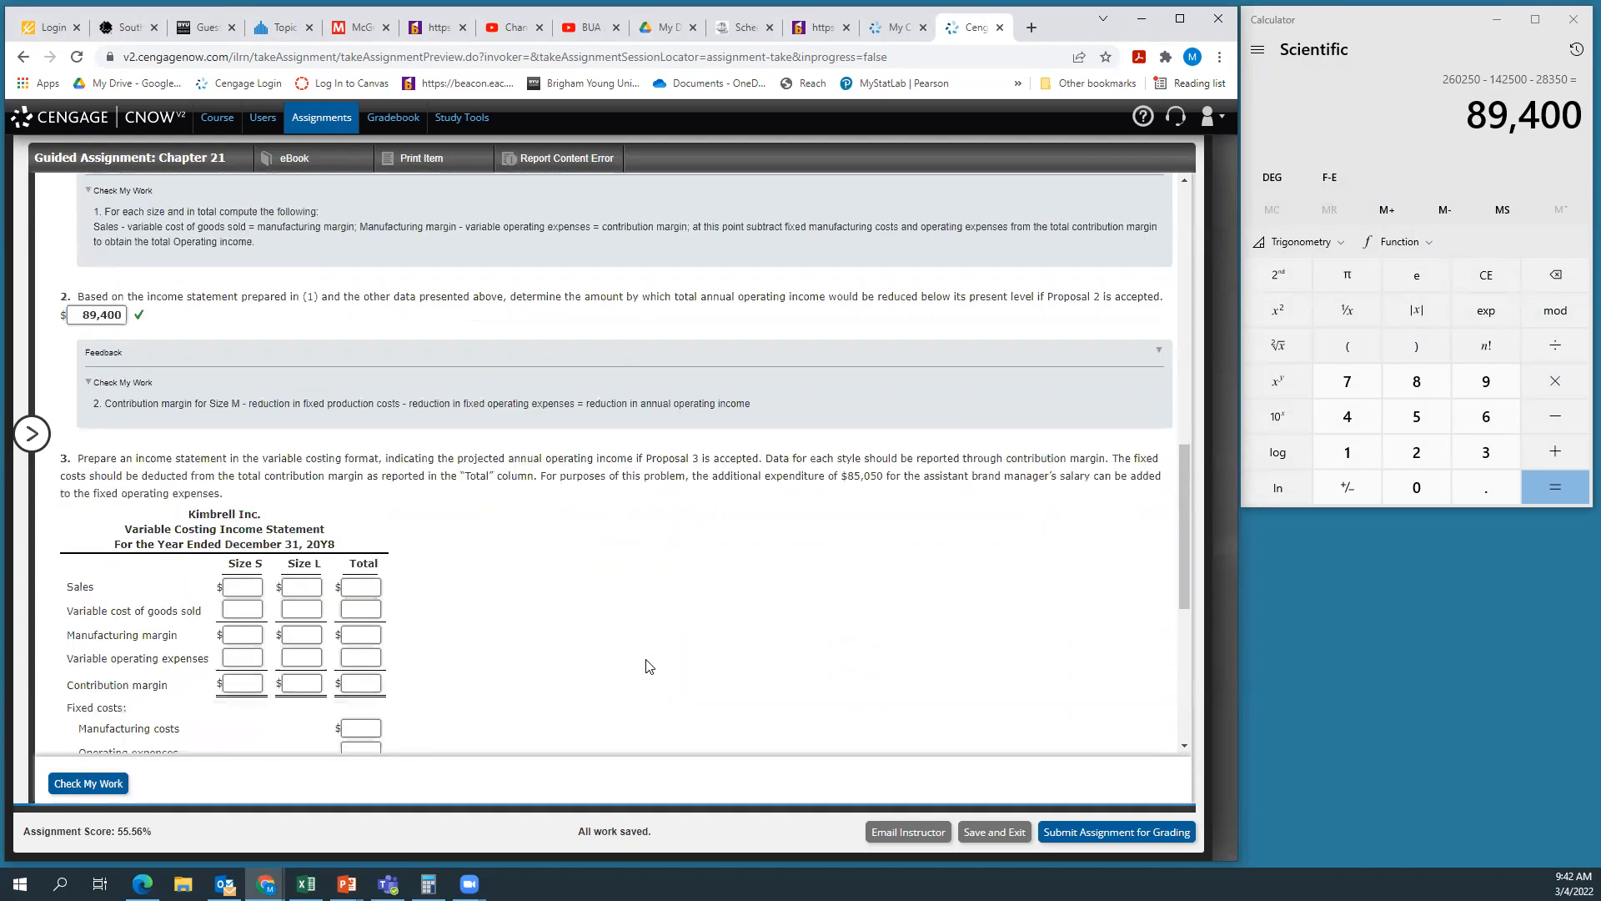
scroll(647, 662, down, 2)
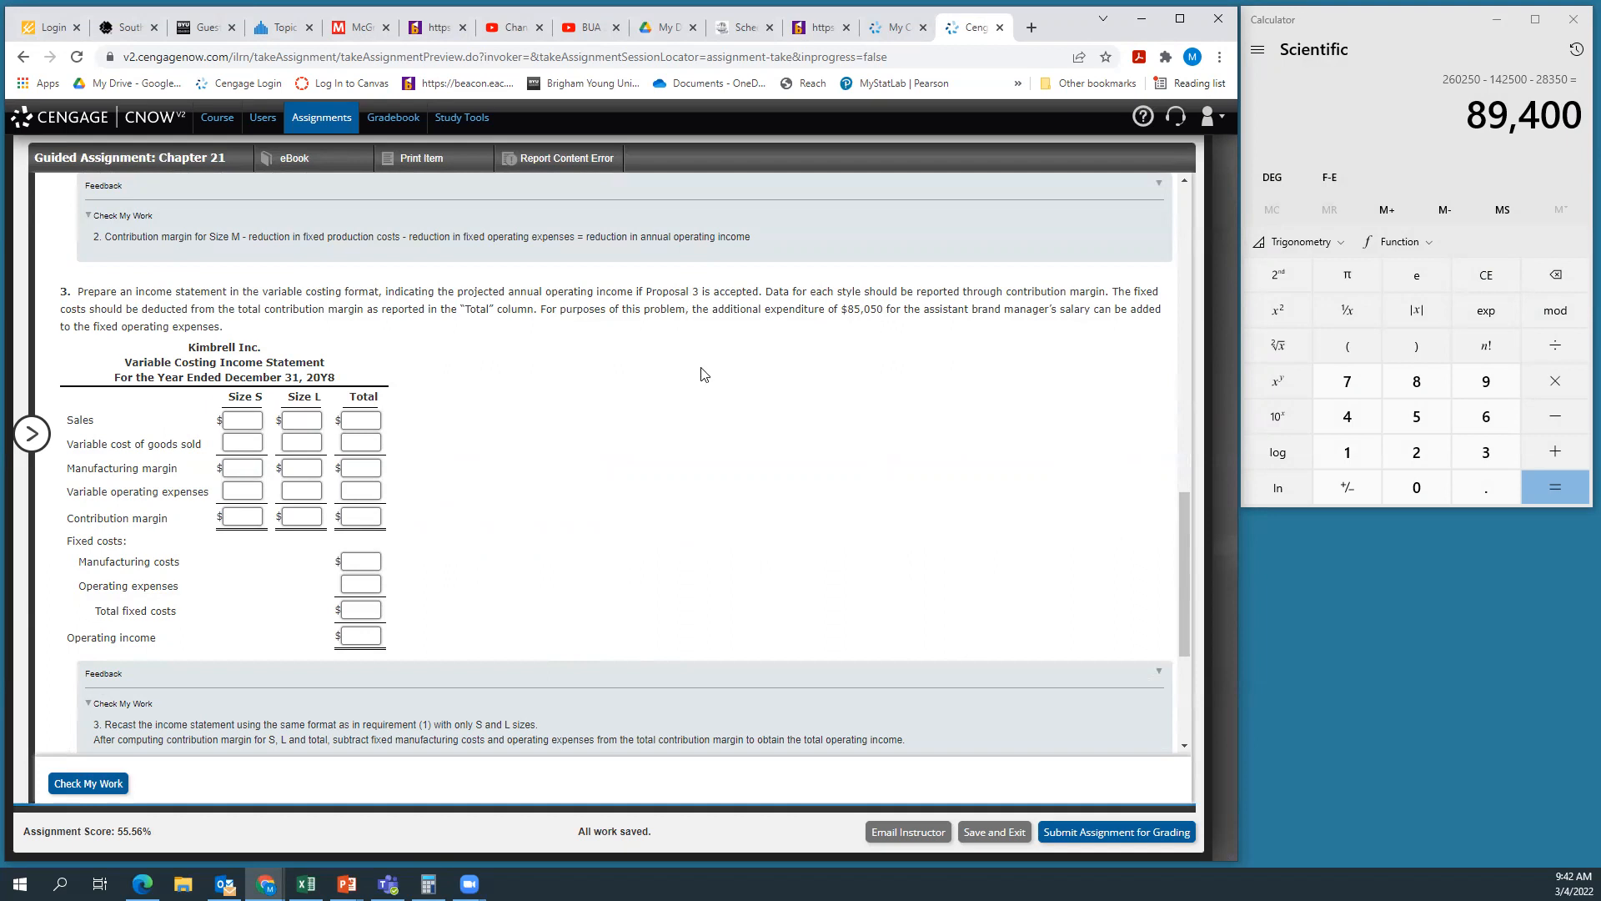
scroll(667, 553, up, 10)
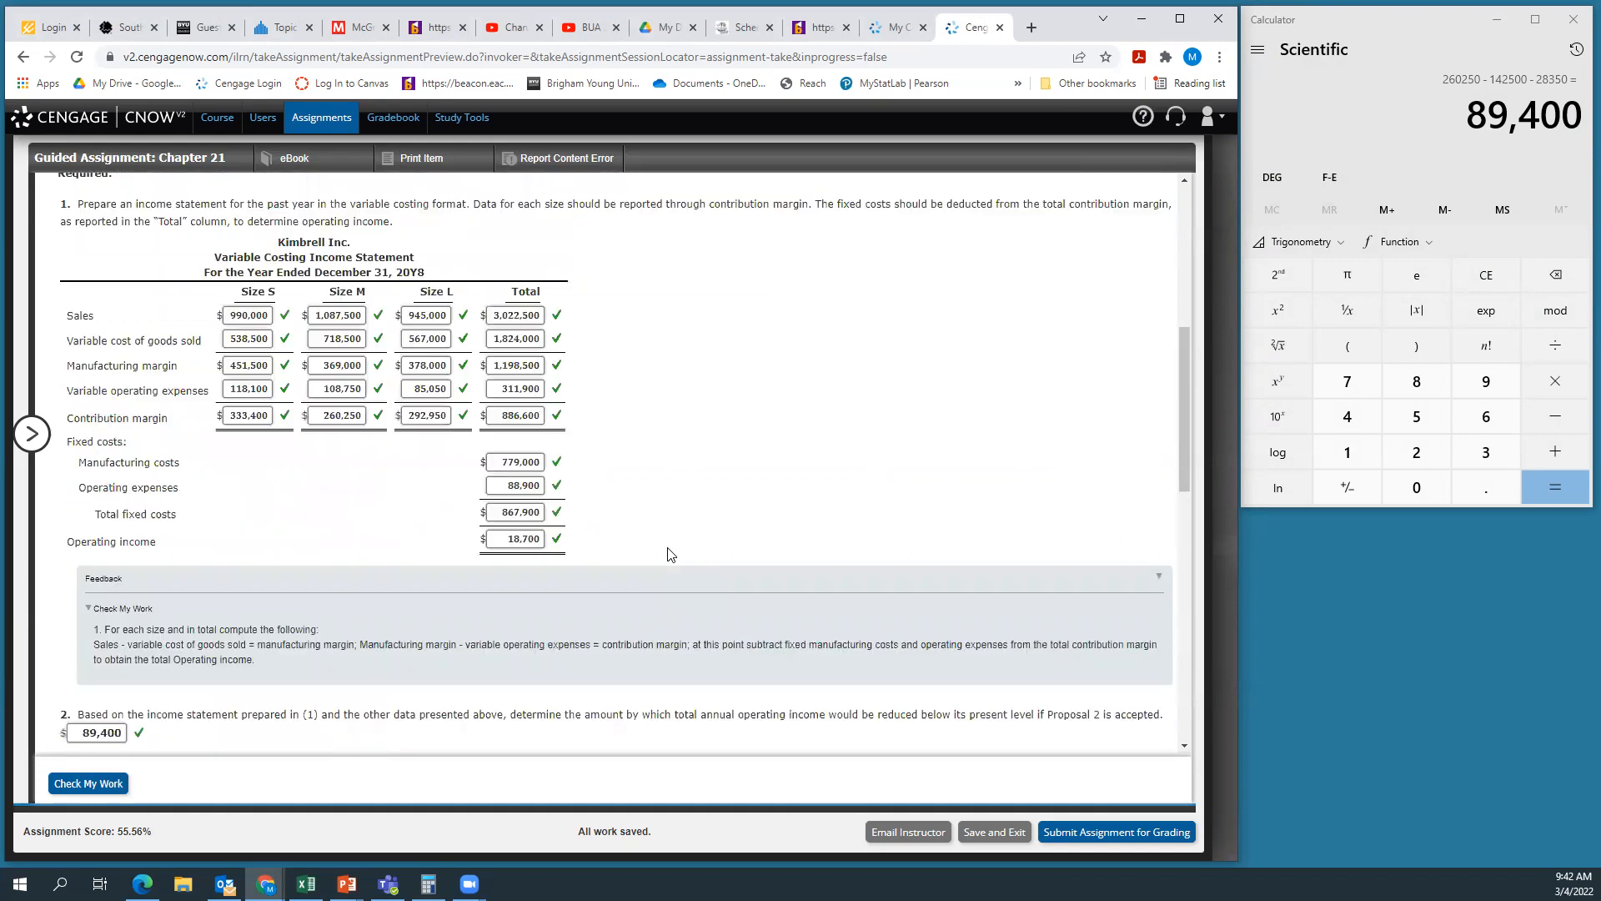
scroll(667, 553, down, 10)
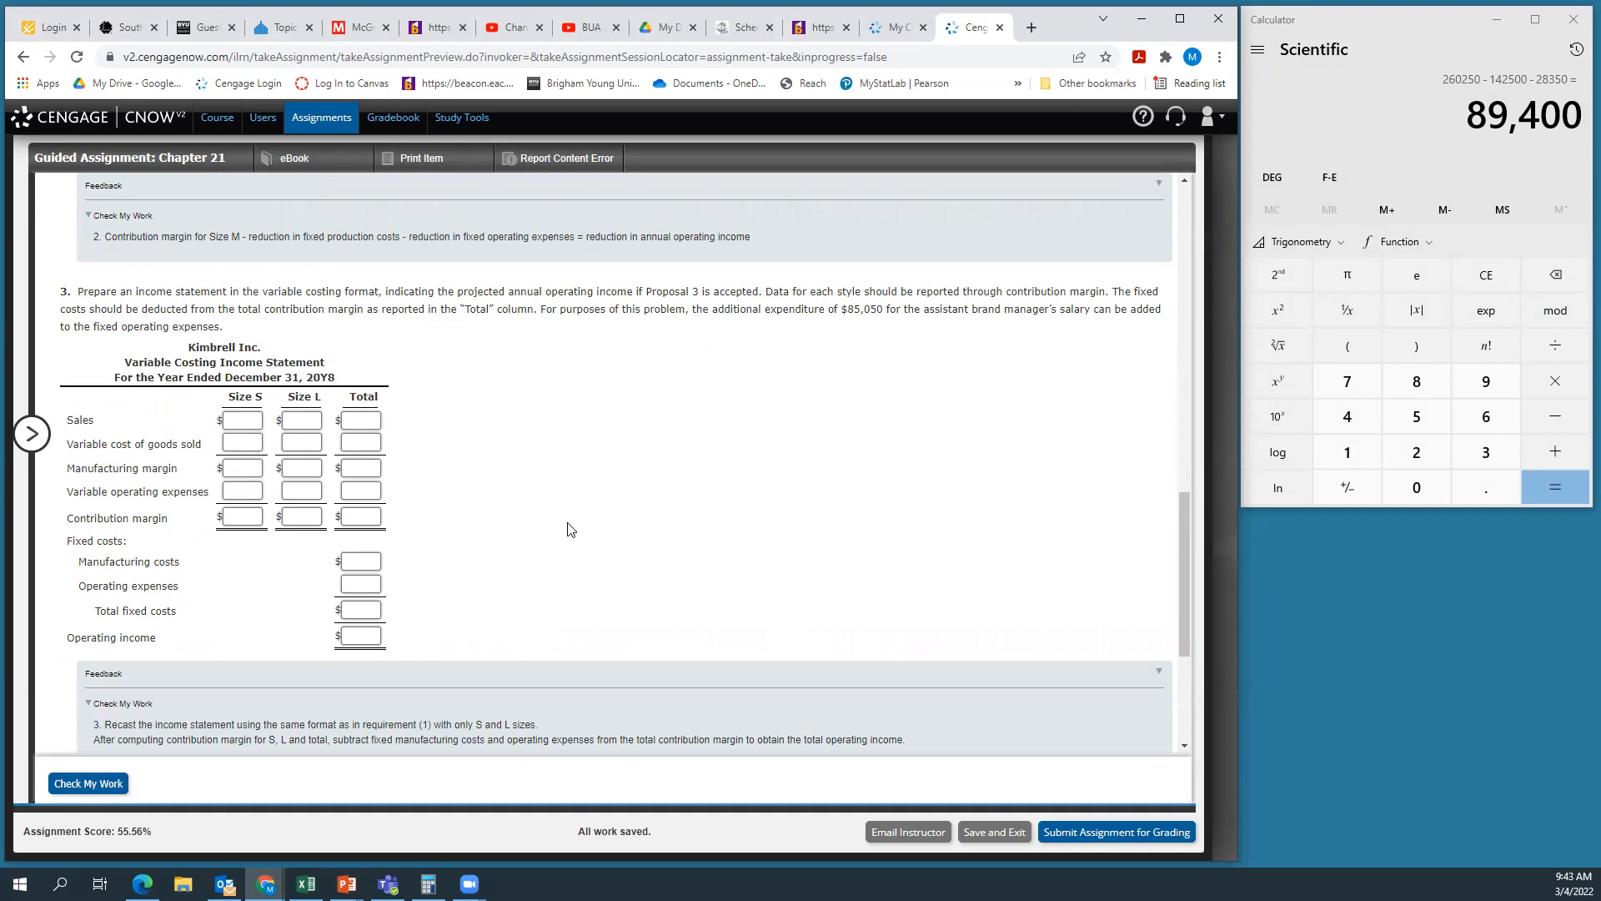
scroll(570, 530, up, 15)
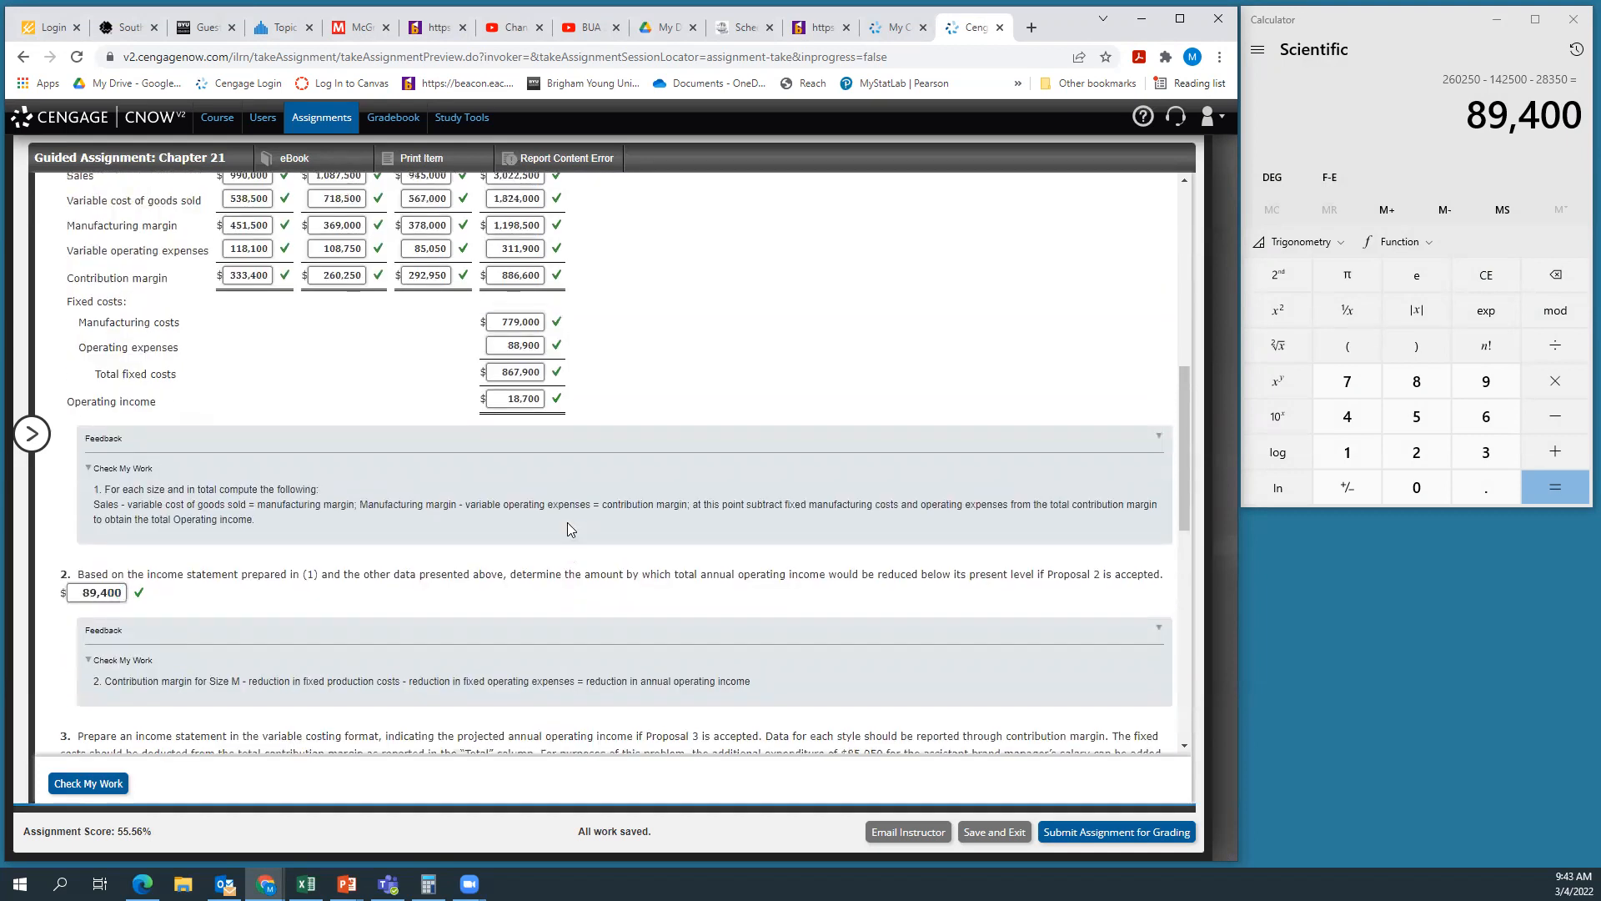
scroll(704, 414, up, 1)
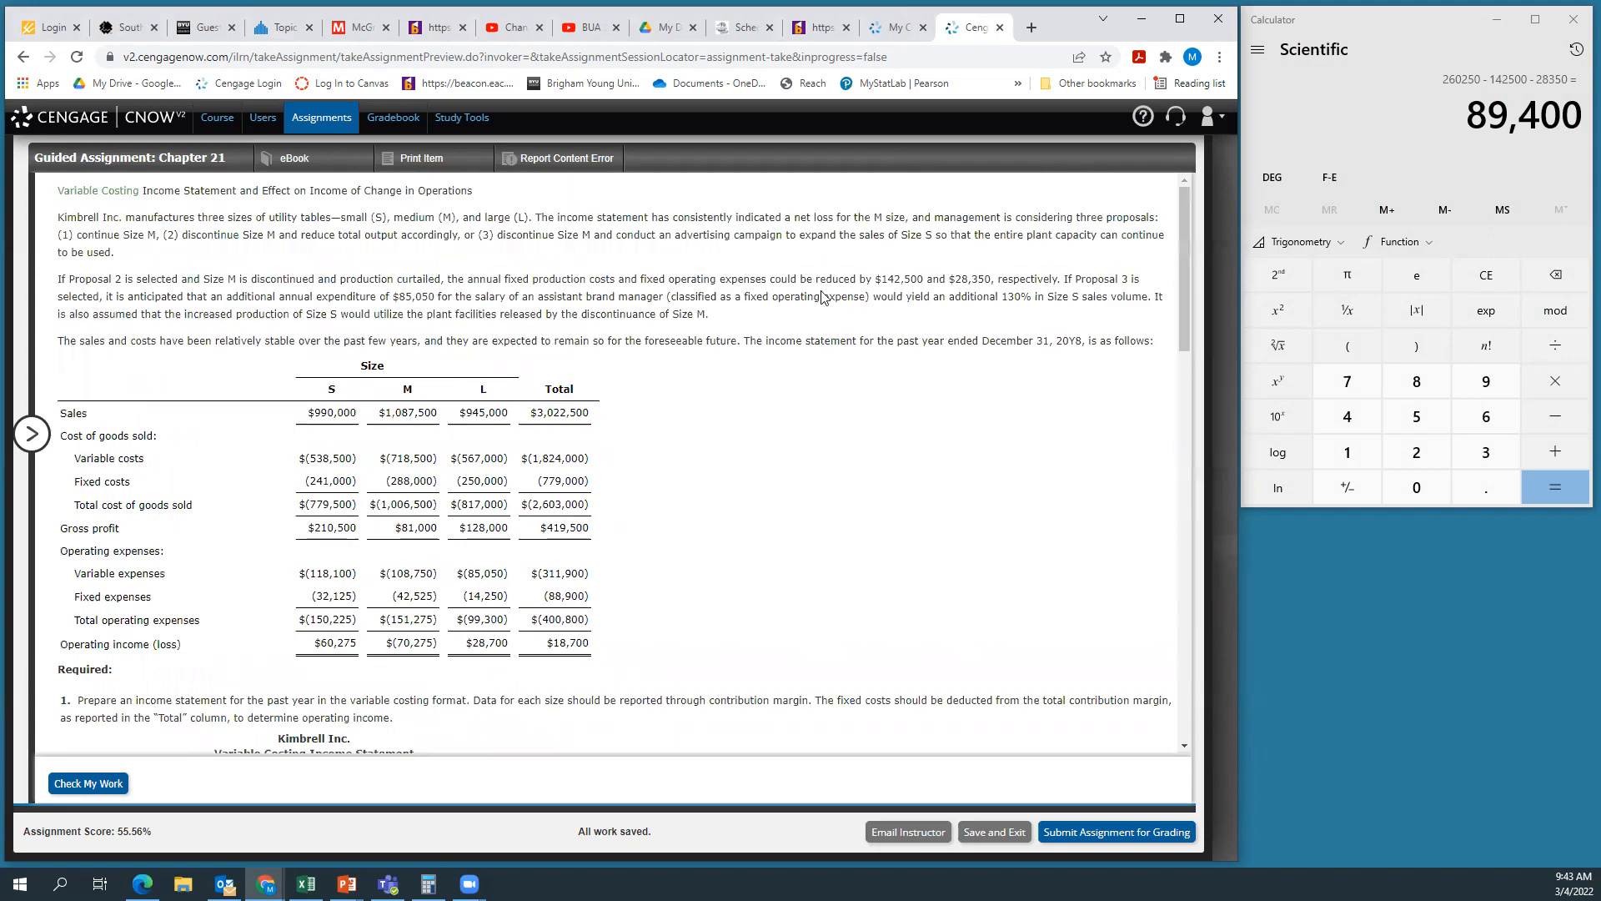
drag(929, 299, 1145, 288)
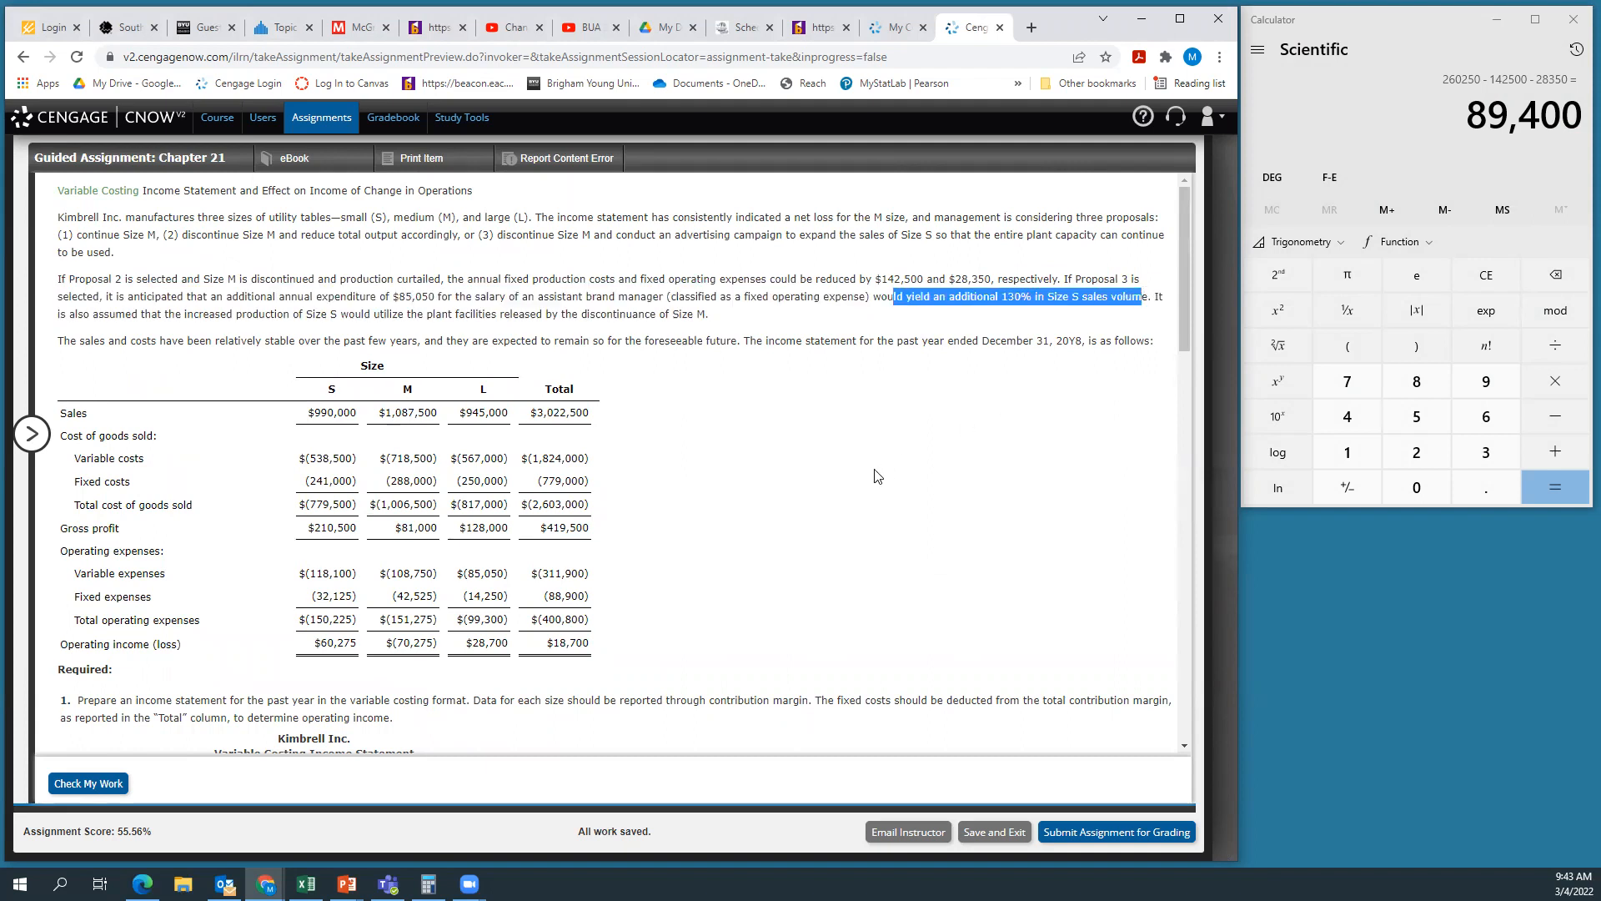
Calculate 990000 × 1.3 in Calculator for the additional Size S sales under Proposal 3
scroll(872, 472, down, 10)
scroll(872, 472, up, 4)
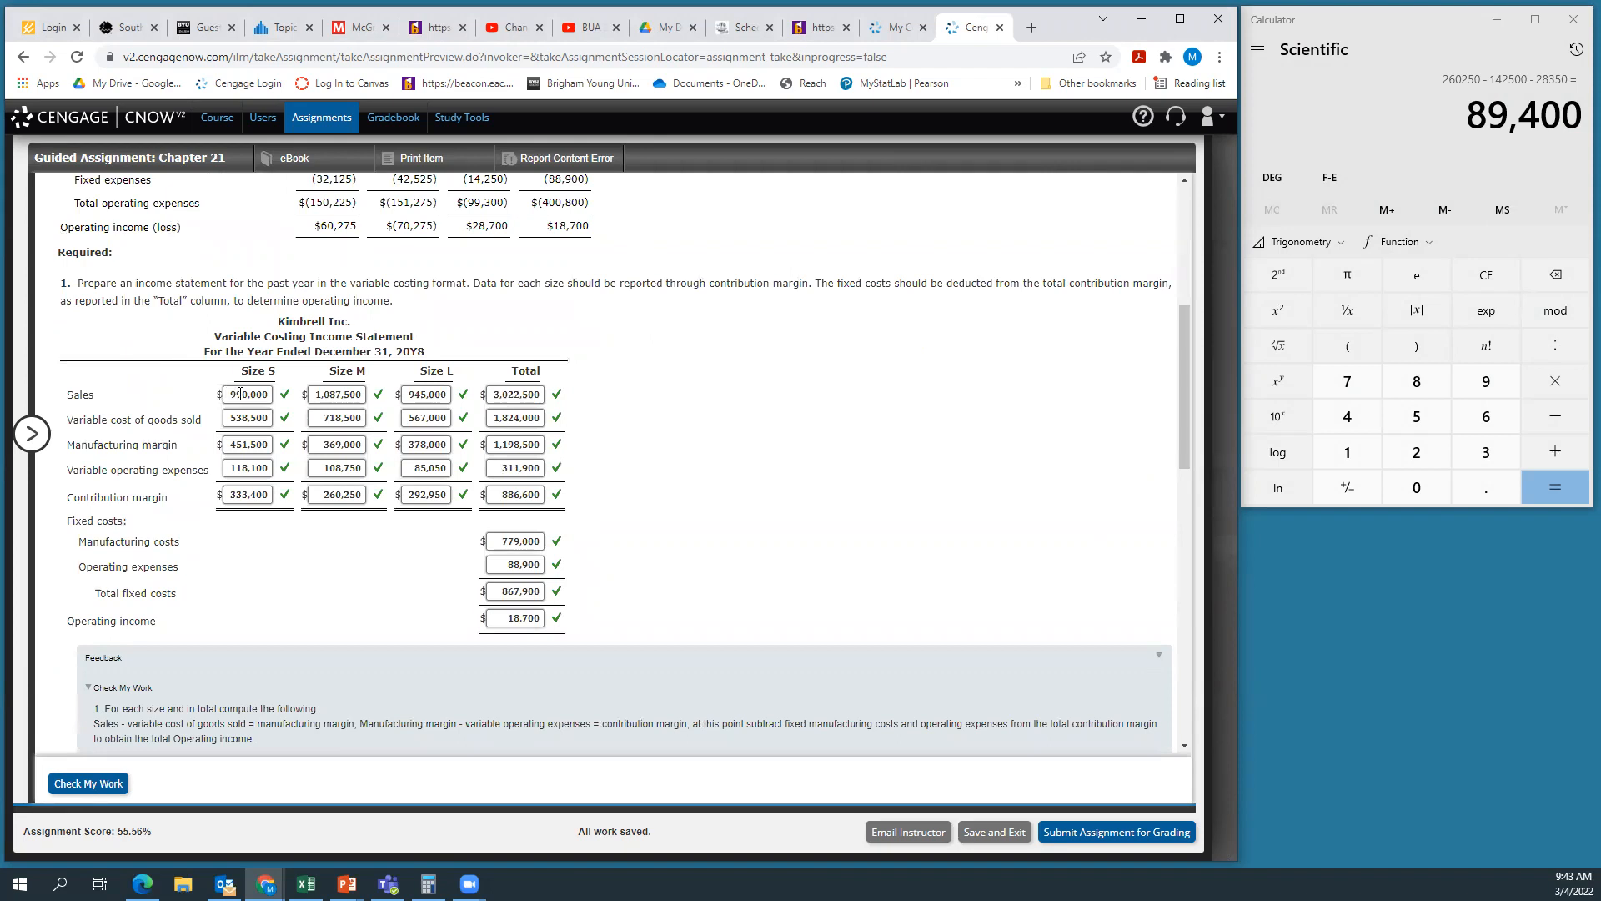
click(1400, 31)
text(992)
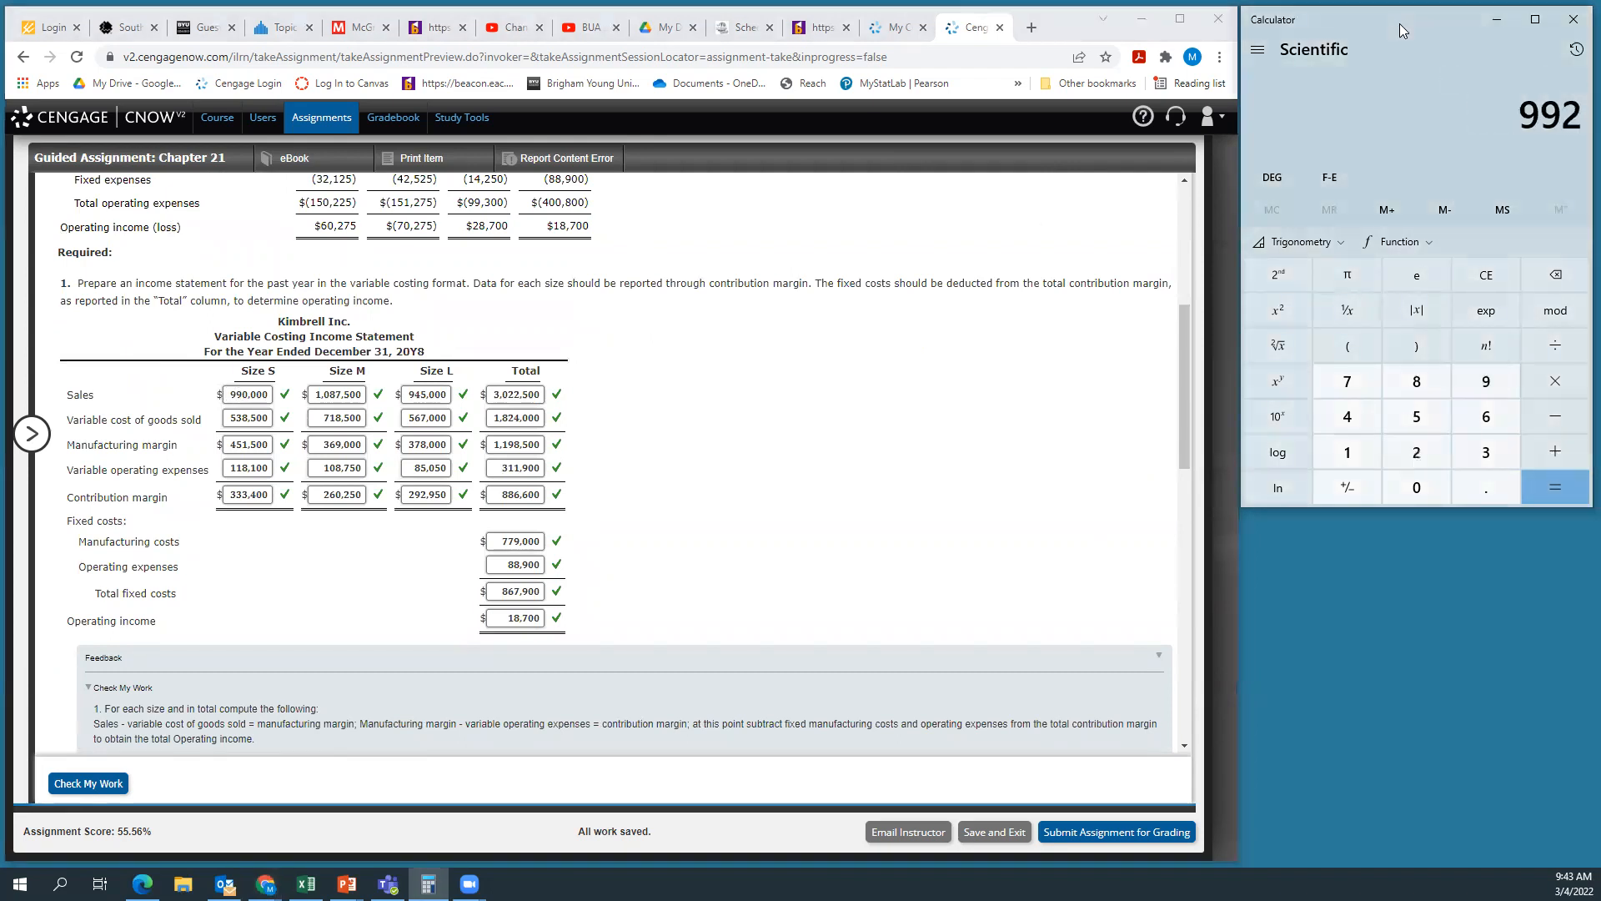
key(BackSpace)
text(0000)
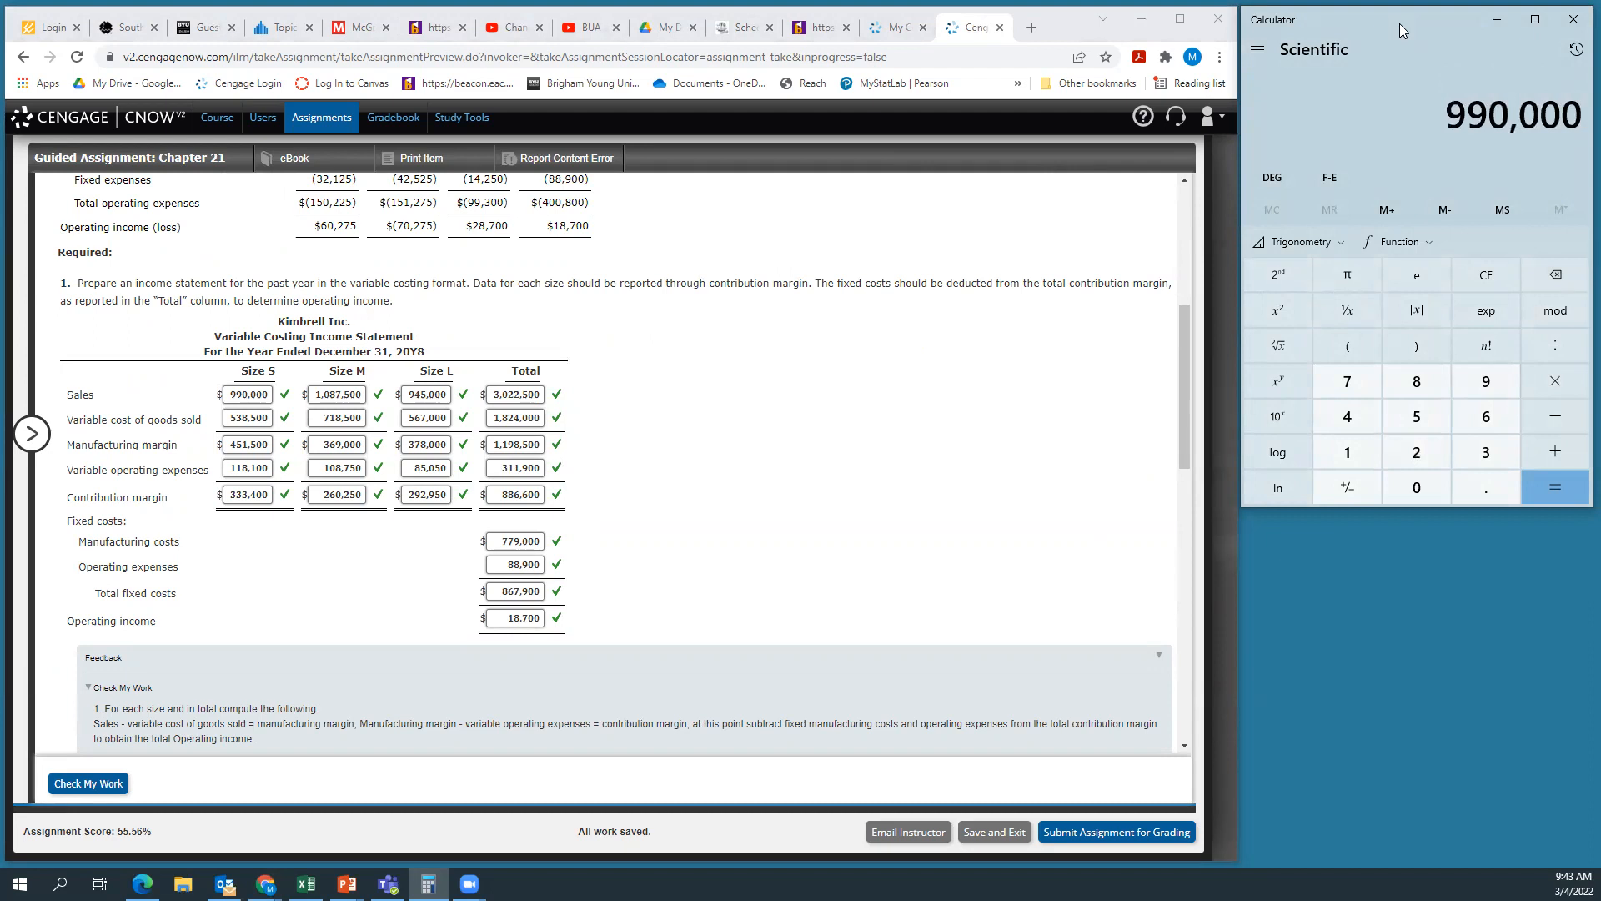
key(asterisk)
text(1.3)
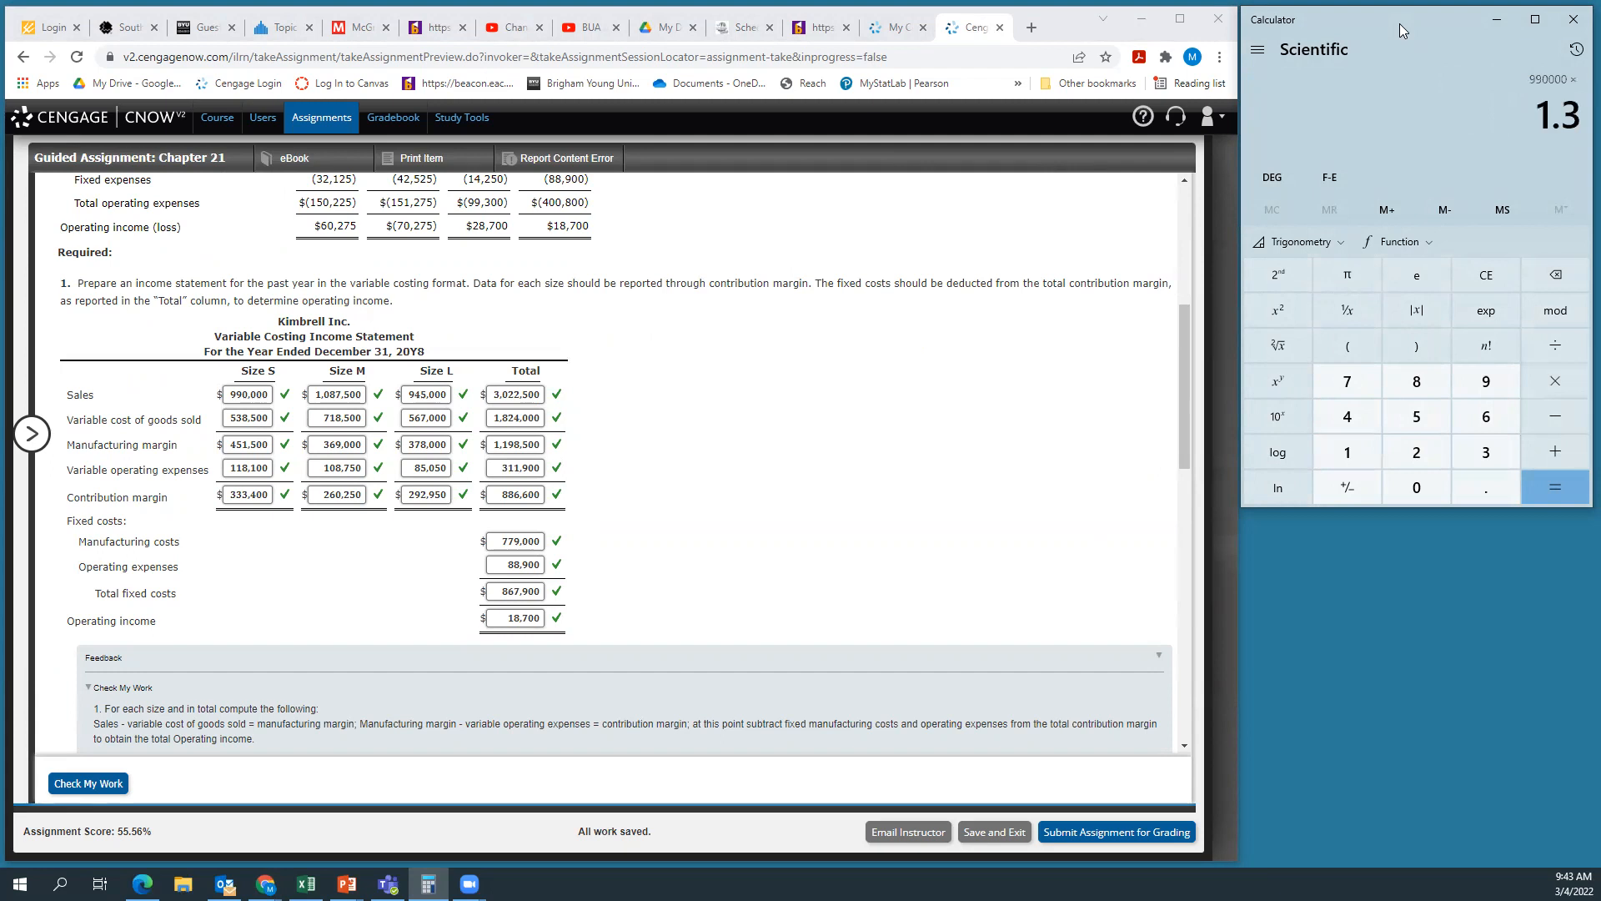
key(Return)
Add the original Size S sales of 990000 to the additional sales amount in Calculator
key(plus)
text(9)
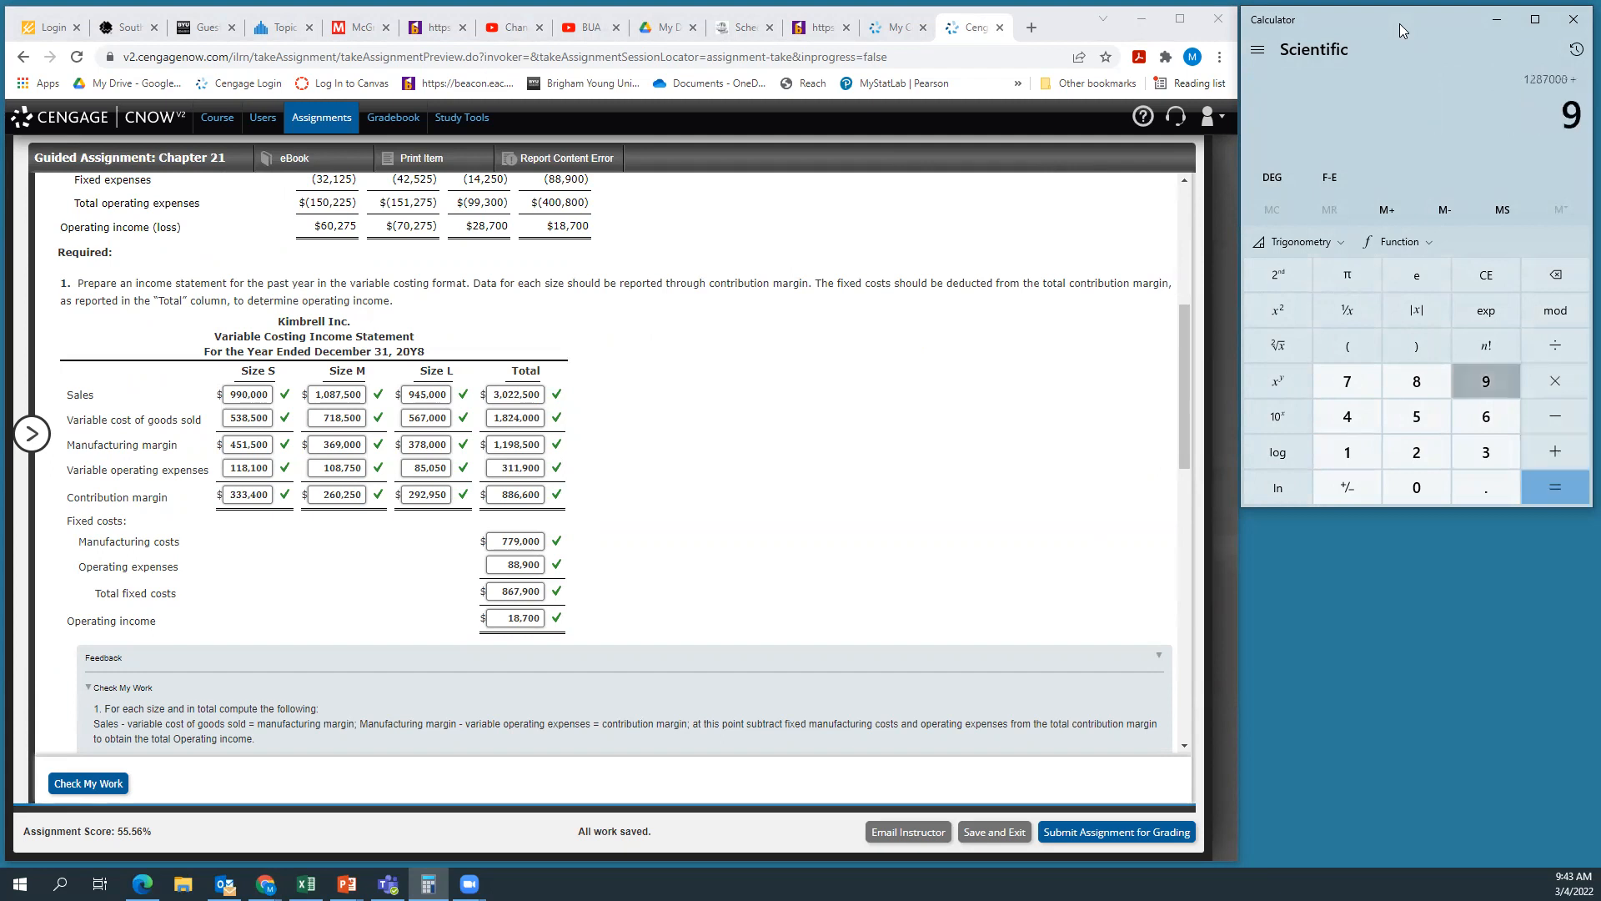
text(,990,000)
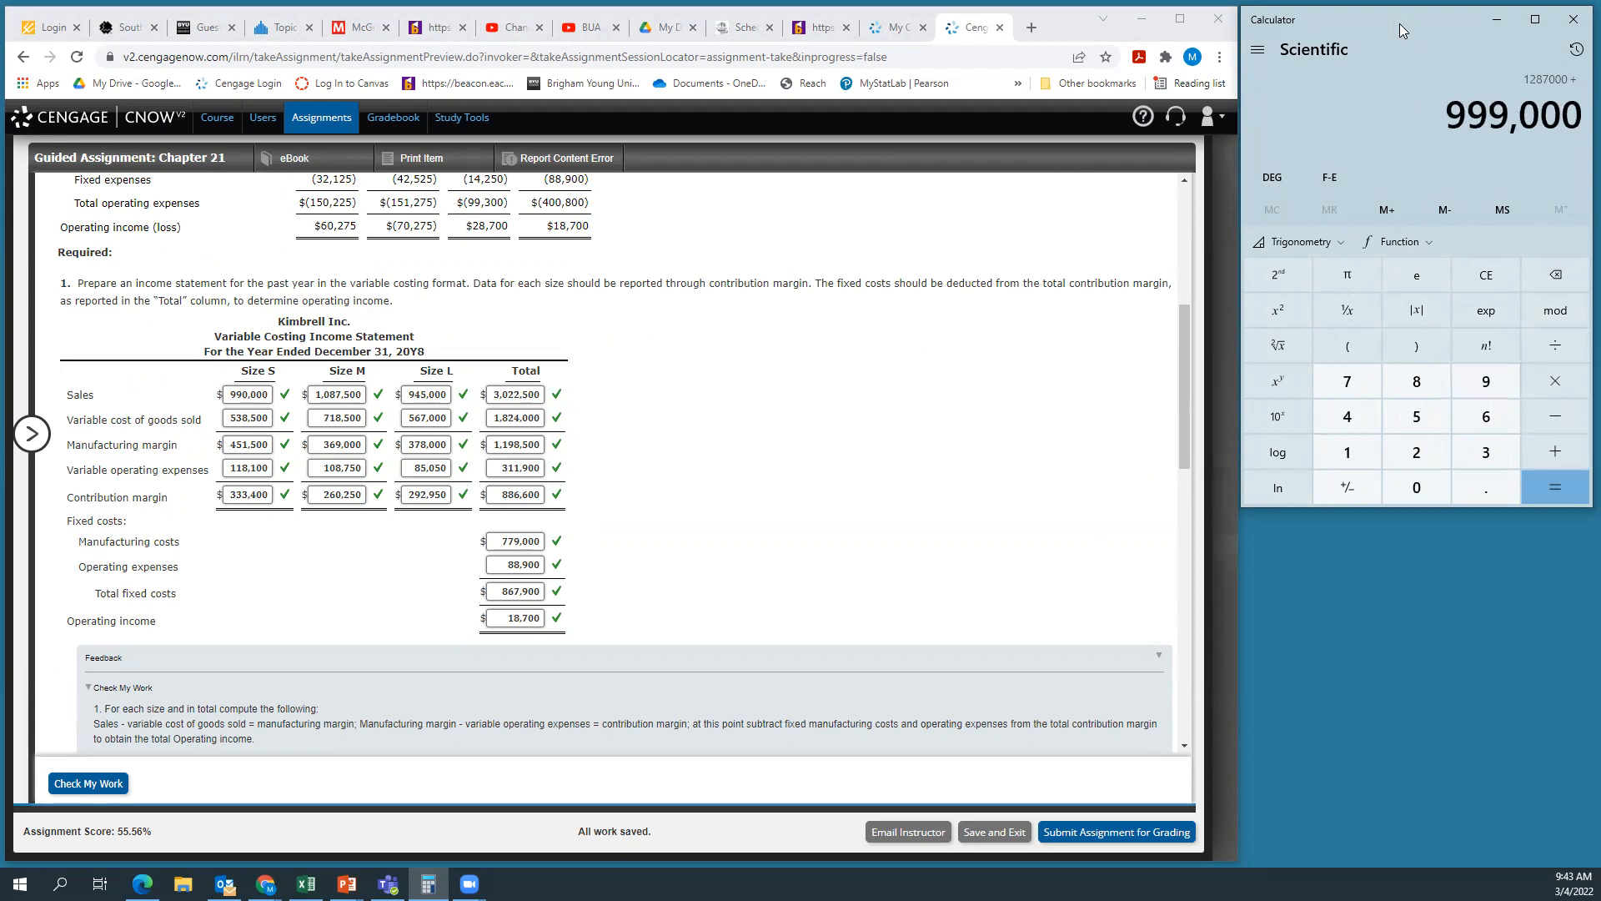
key(BackSpace)
key(BackSpace)
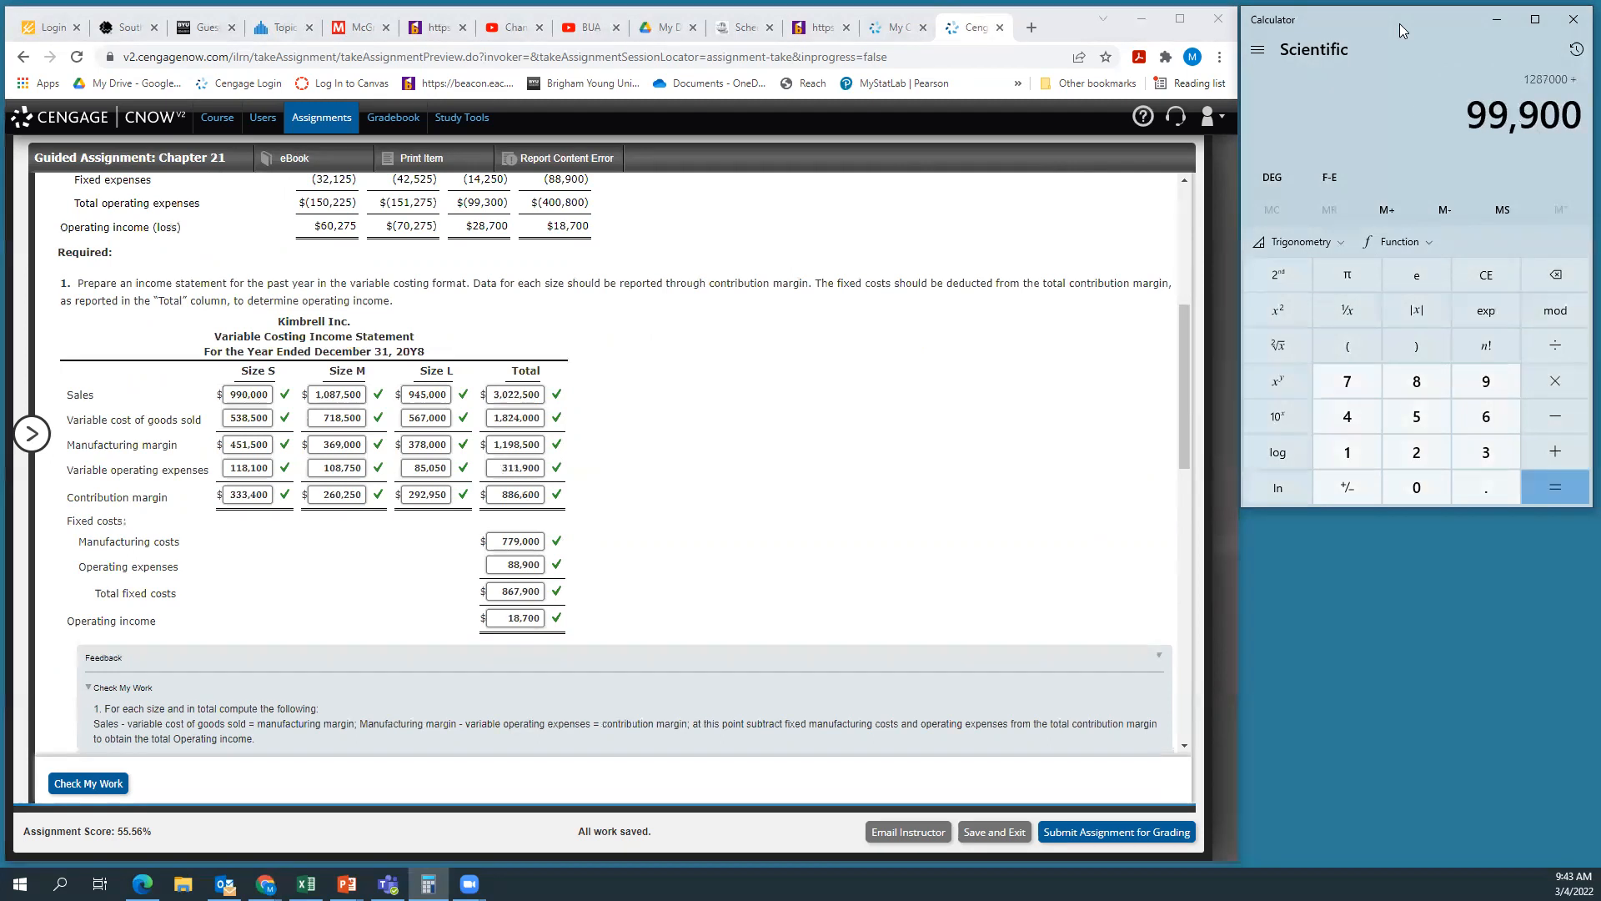
text(0)
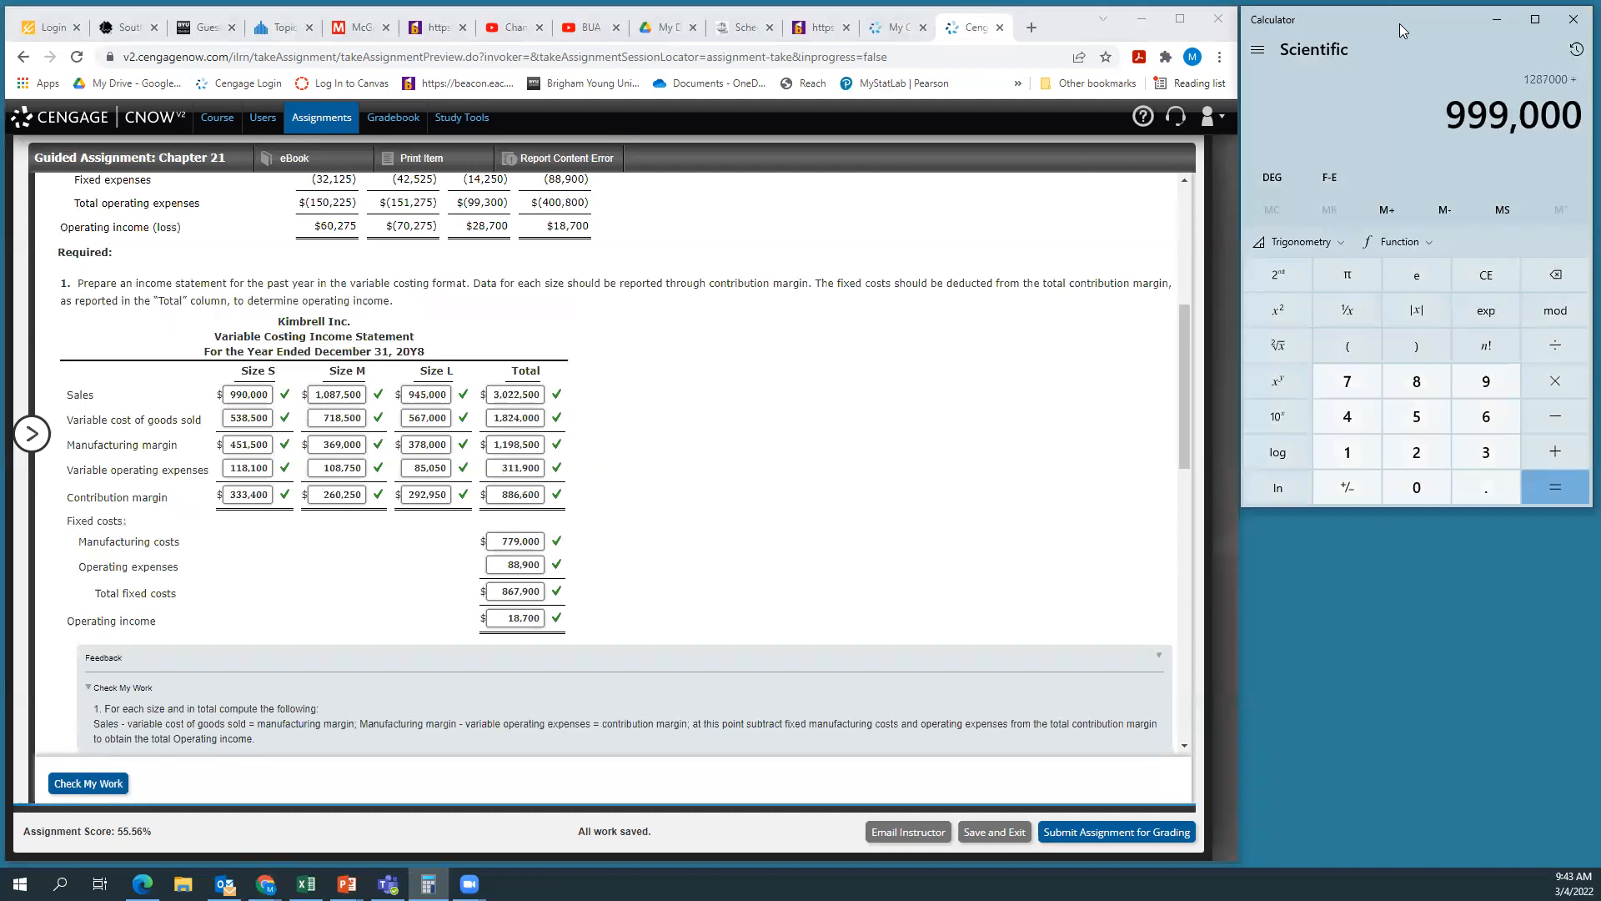
key(BackSpace)
key(BackSpace)
key(BackSpace)
key(BackSpace)
key(BackSpace)
key(BackSpace)
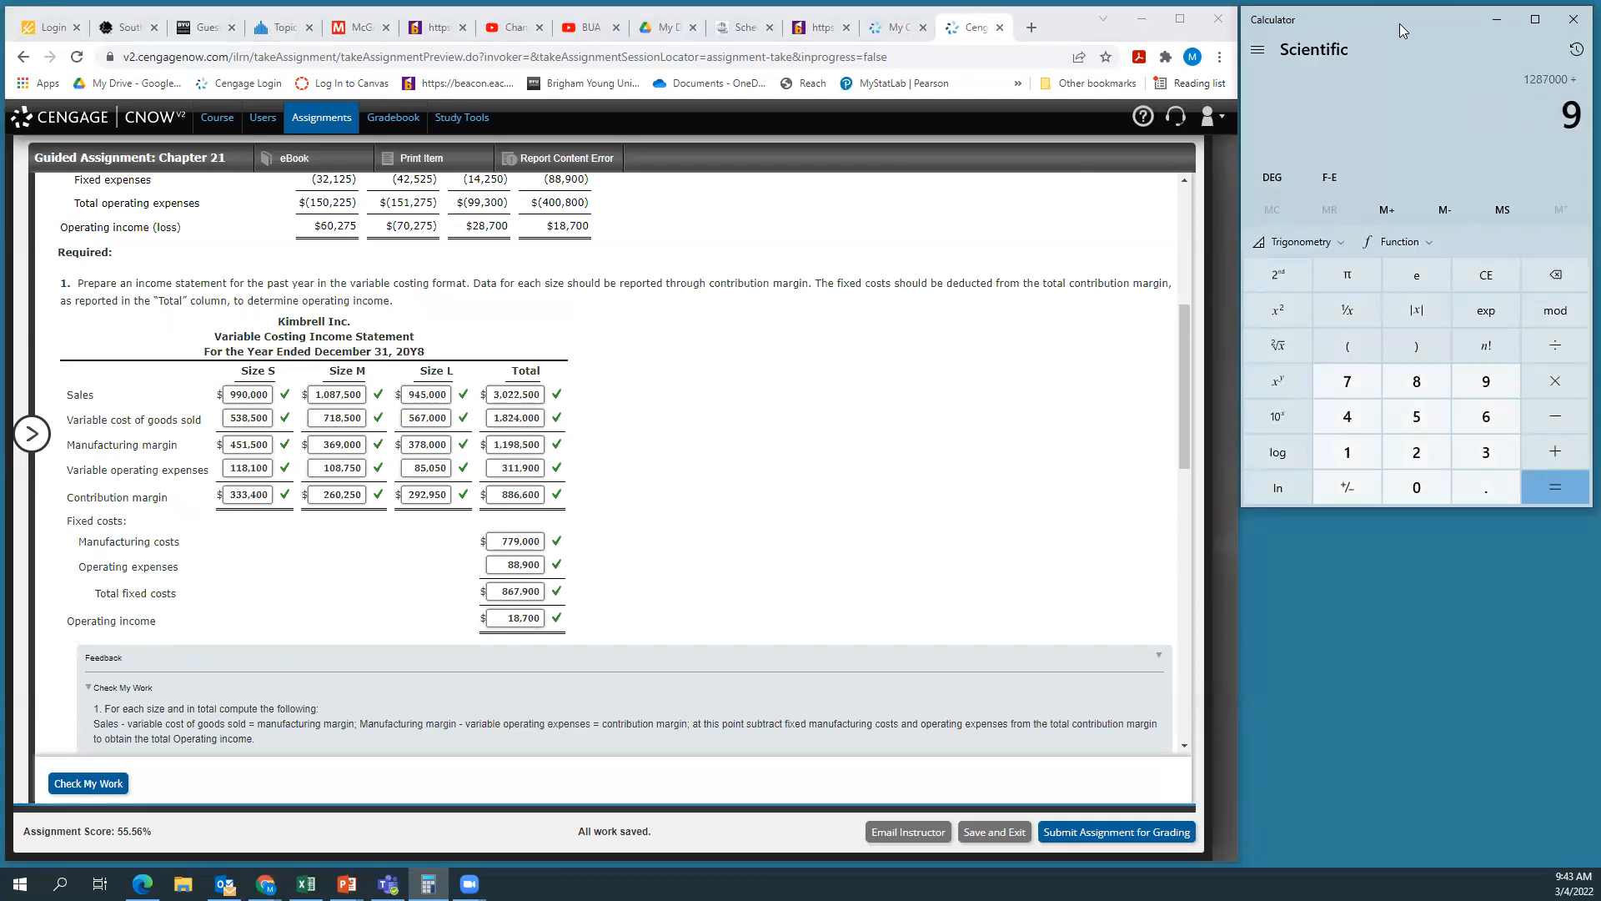
text(9900000)
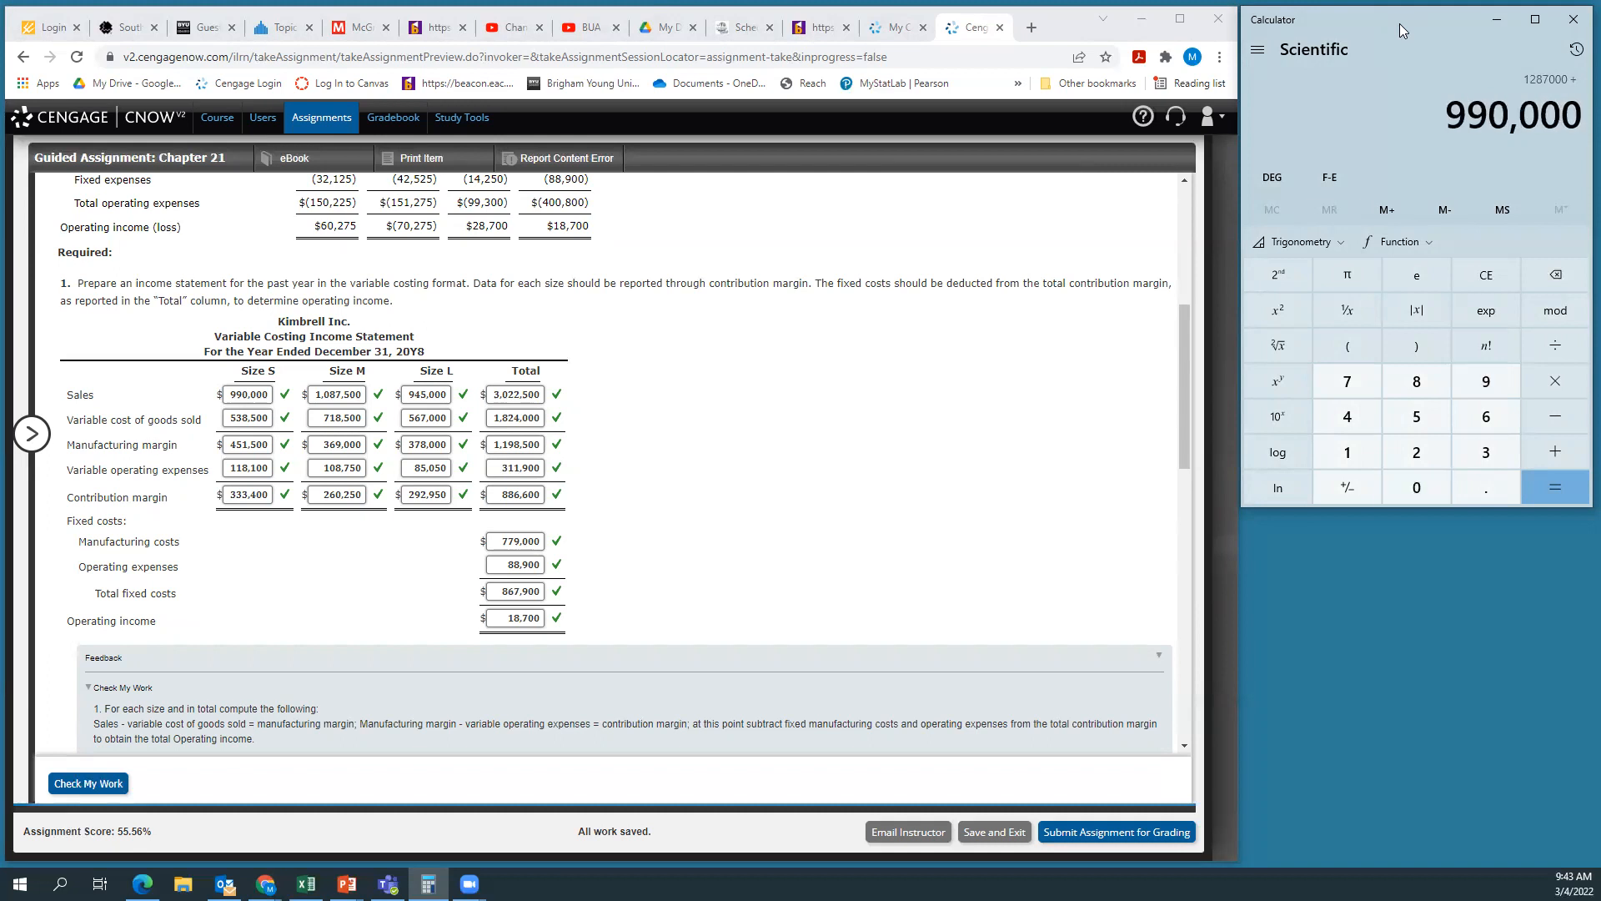
key(Return)
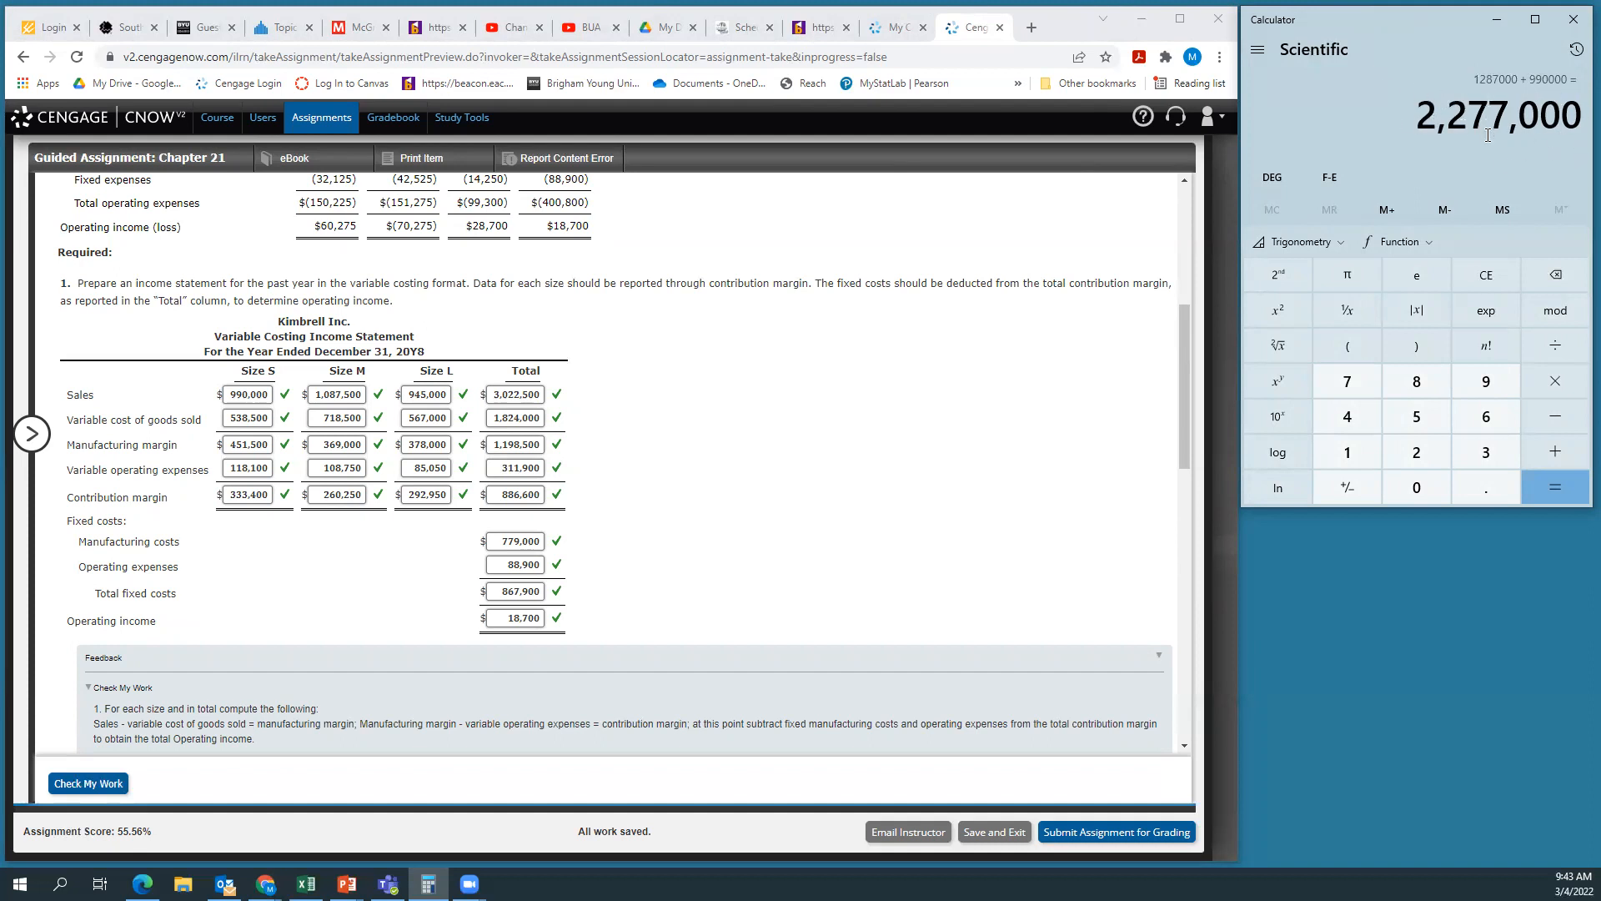
Clear Calculator and recalculate total projected Size S sales as 990000 × 1.3, plus 990000
click(1489, 276)
text(990,000)
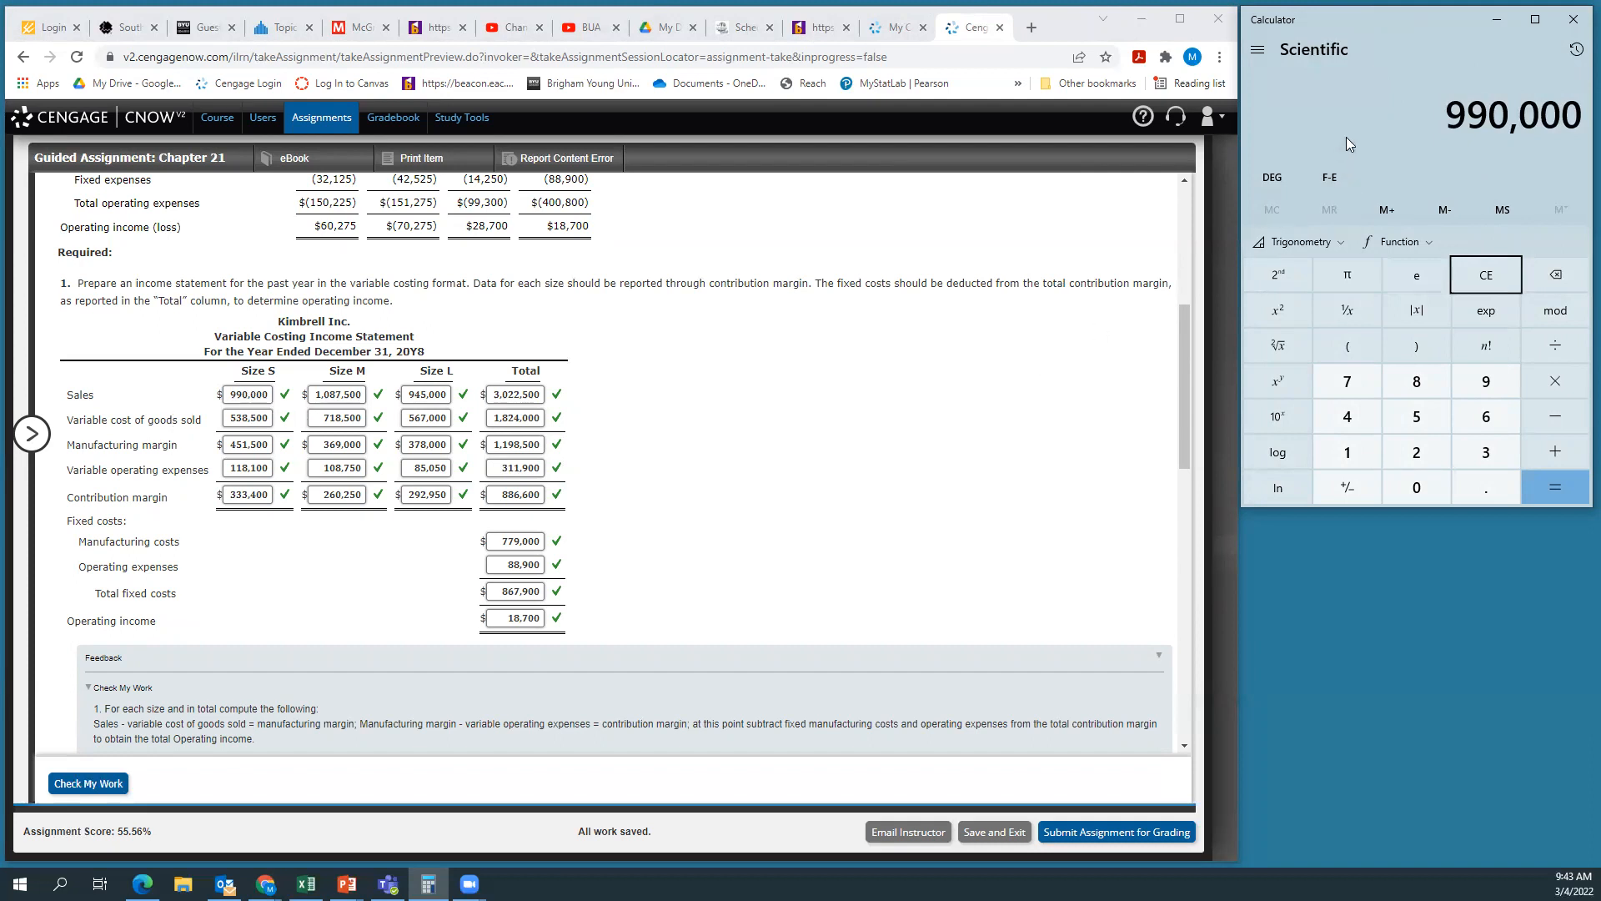
text(*1)
text(.3)
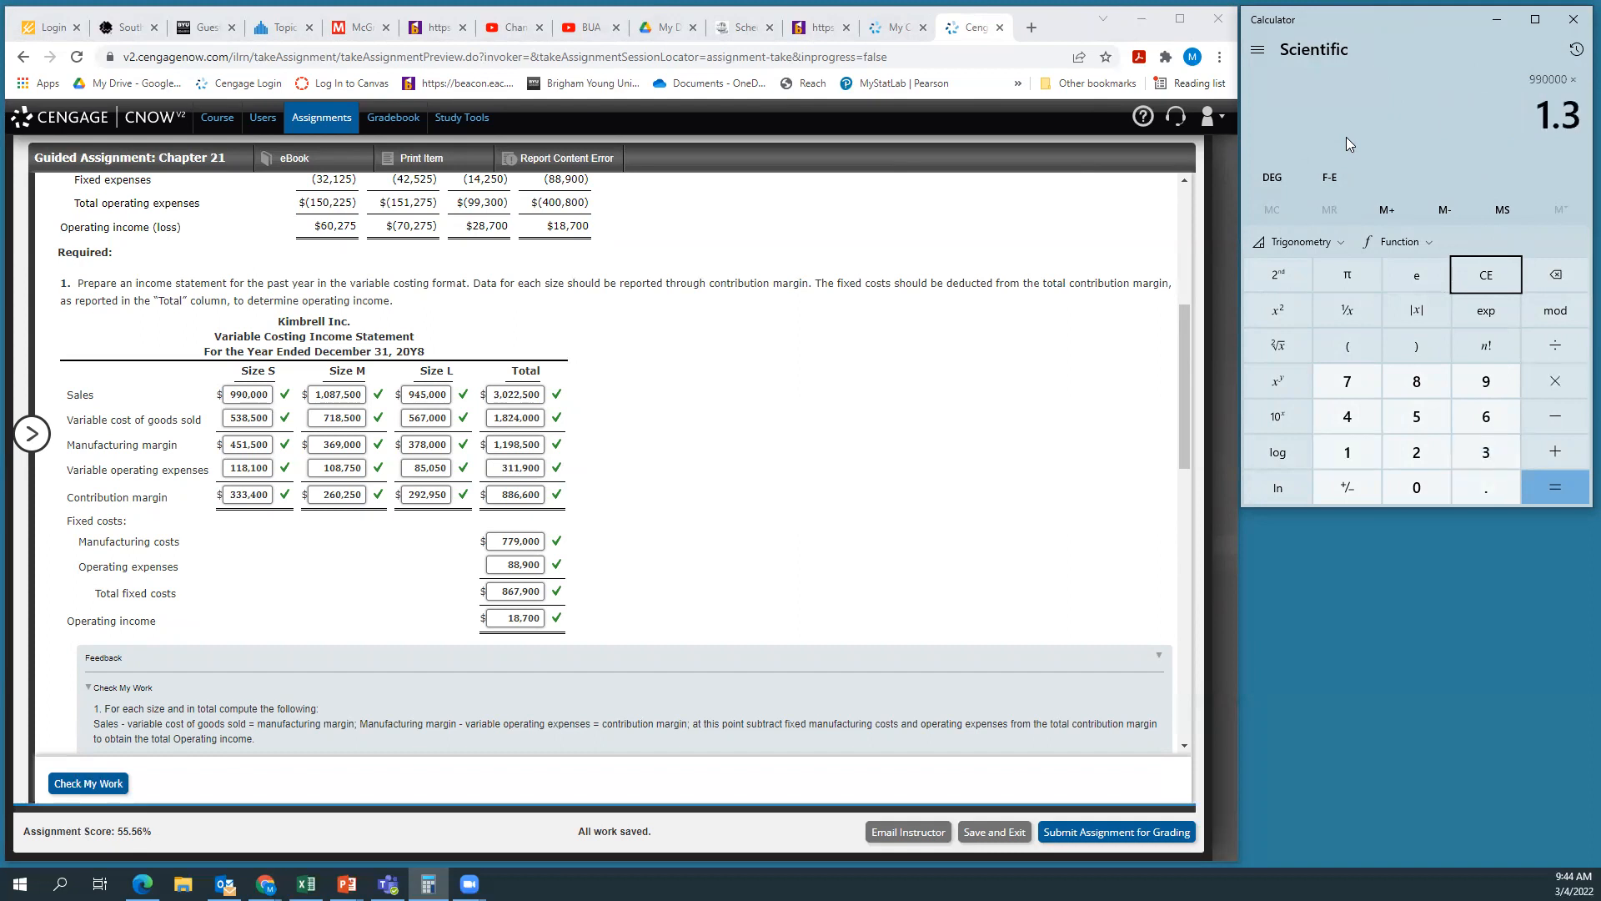
key(Return)
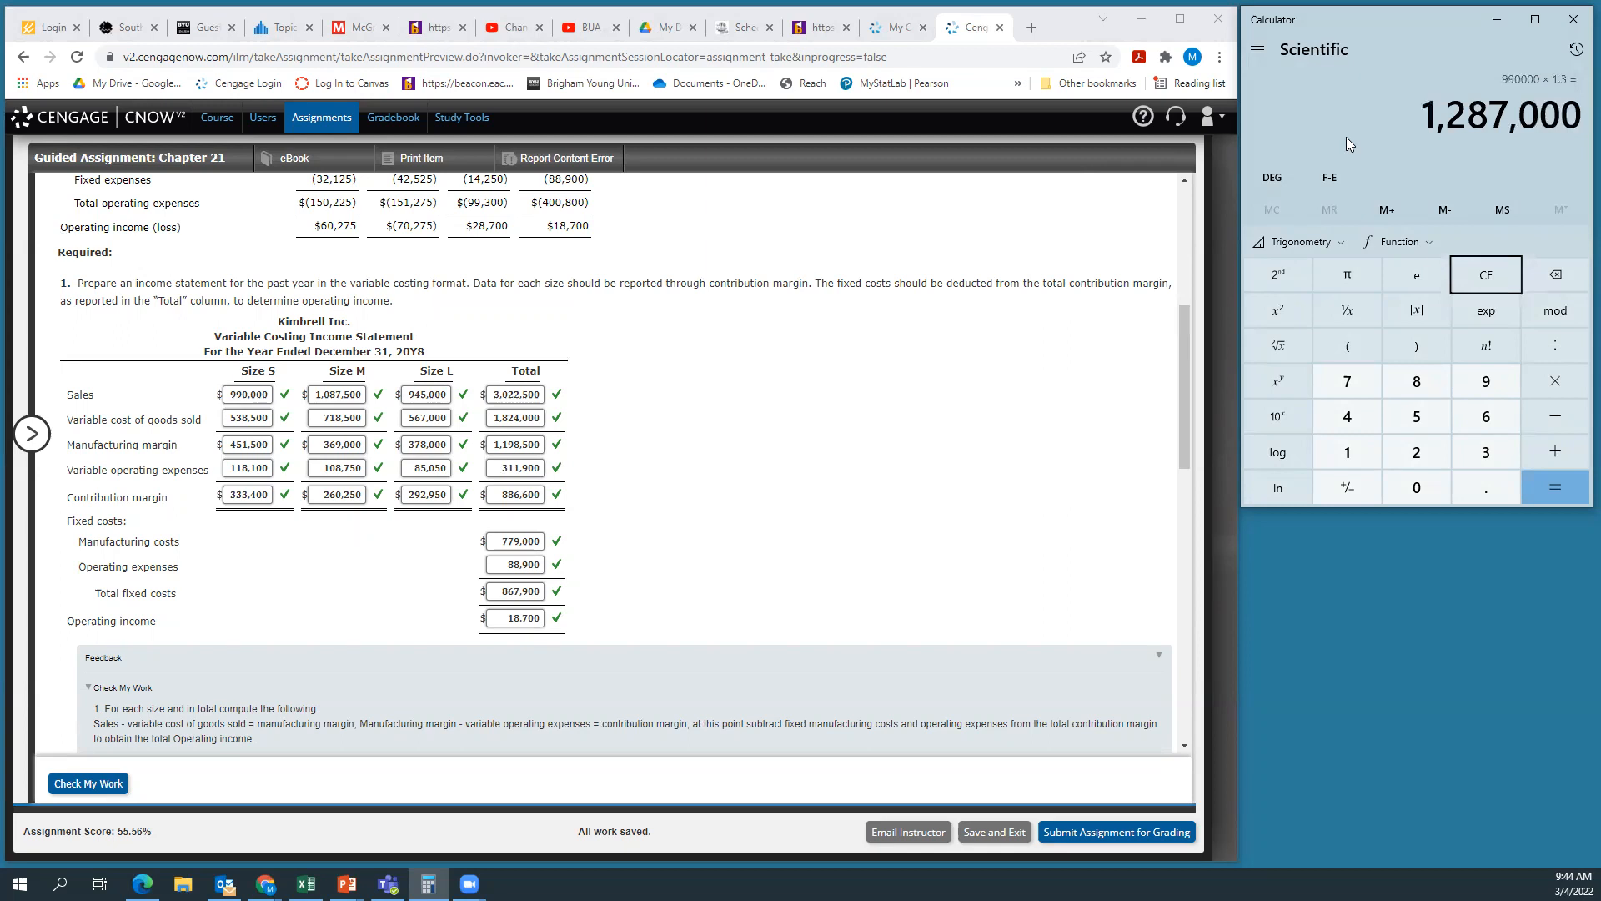
text(+990000)
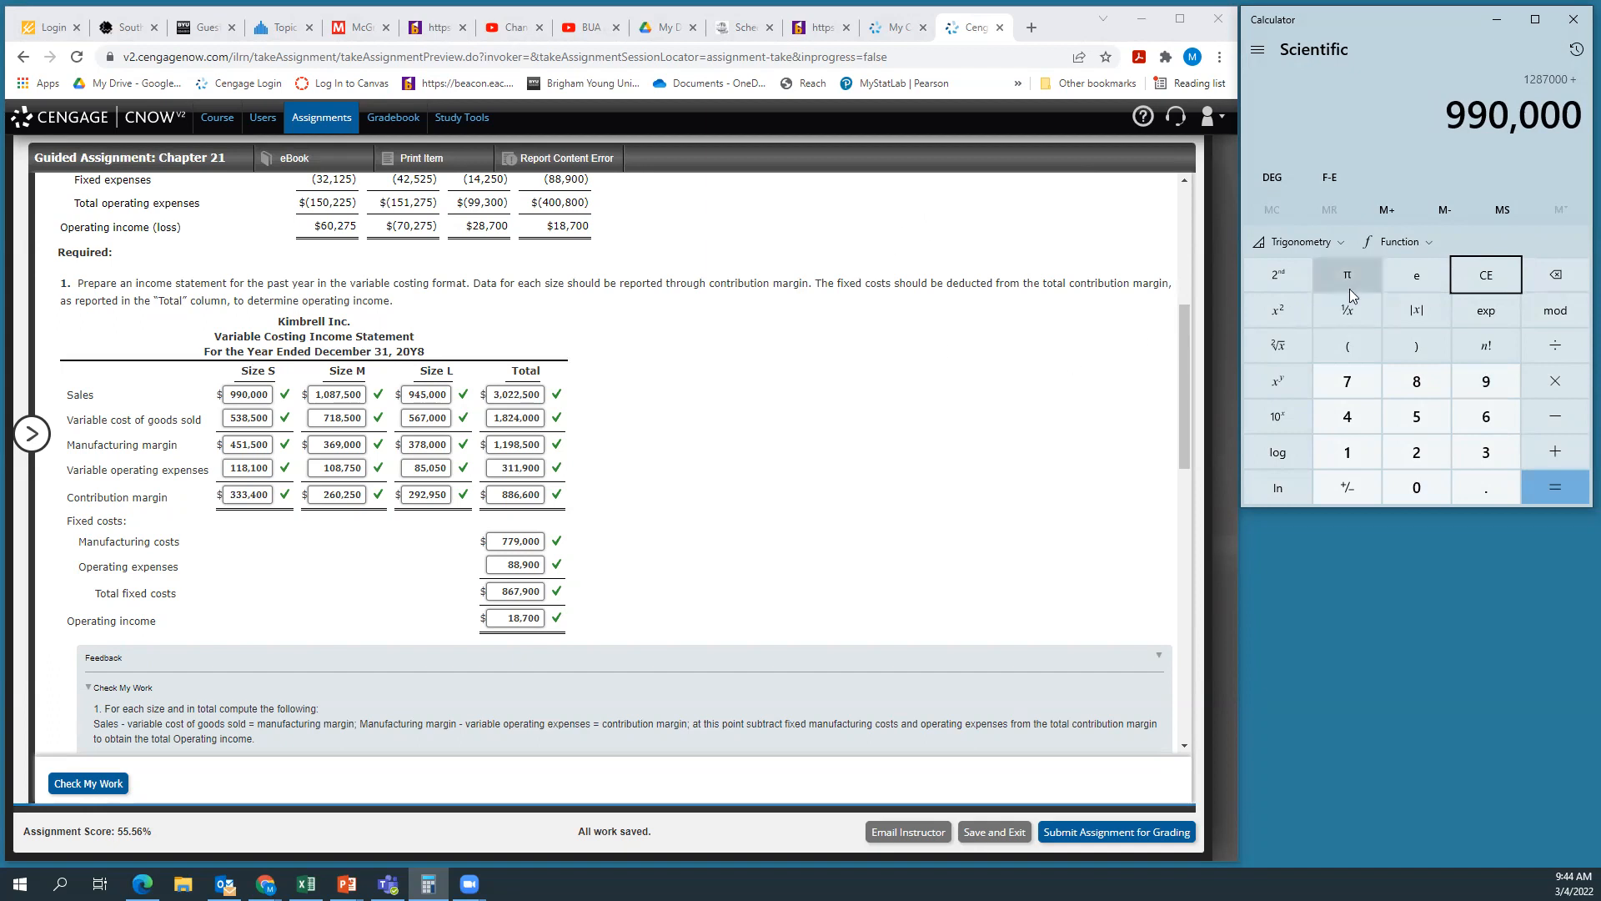
key(Return)
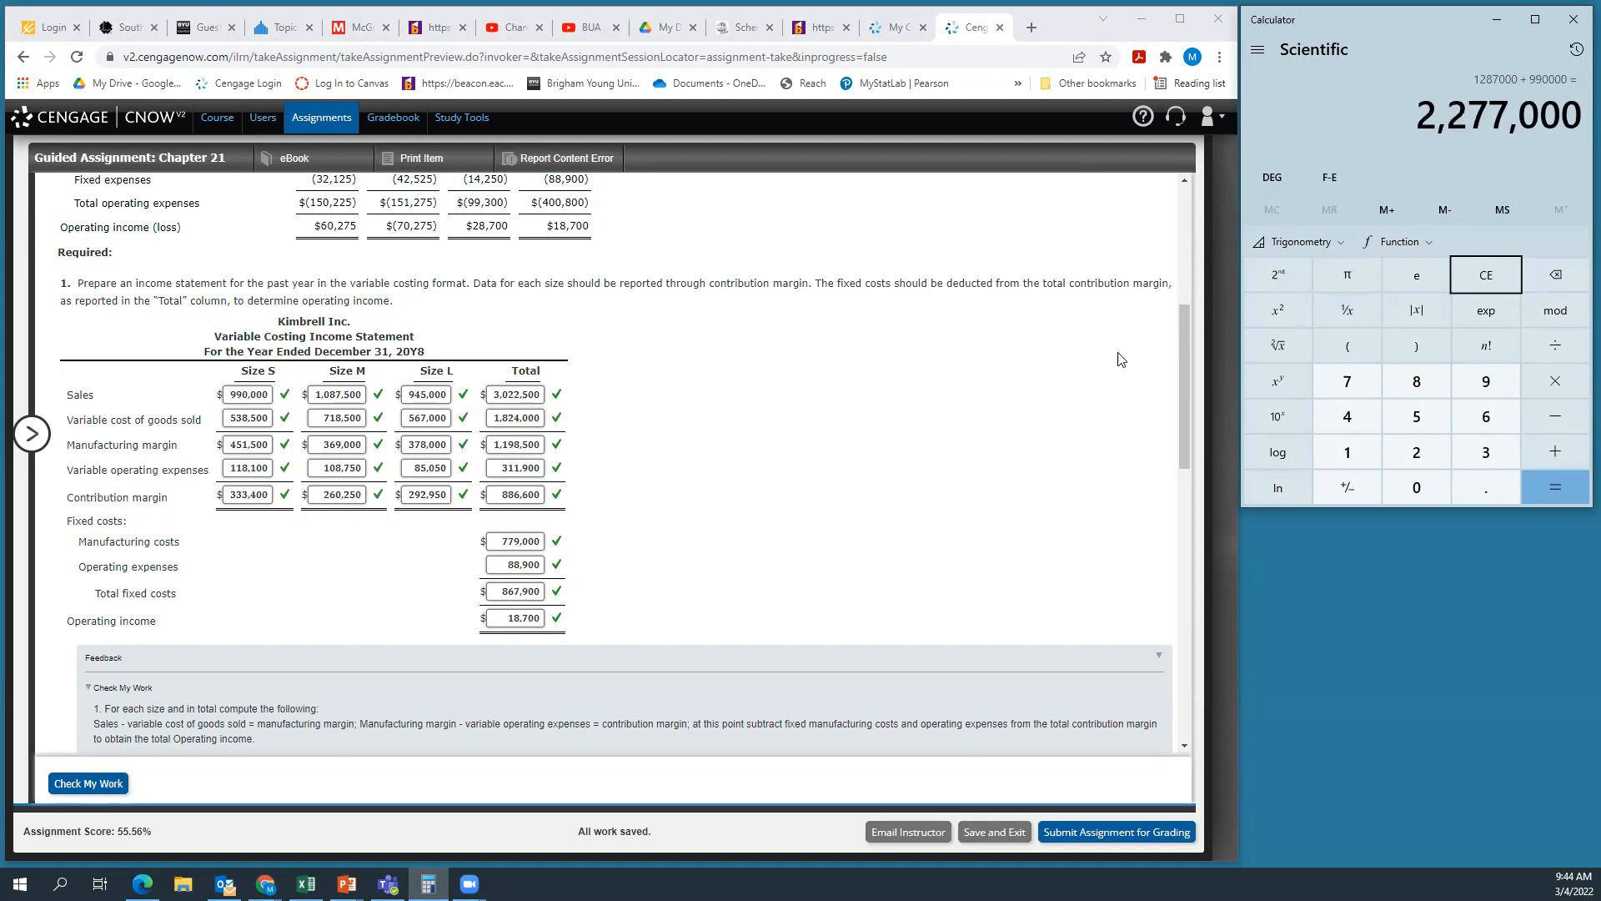
Enter 2,277,000 as the Size S sales in the requirement 3 variable costing income statement
scroll(933, 443, down, 1)
scroll(934, 443, down, 5)
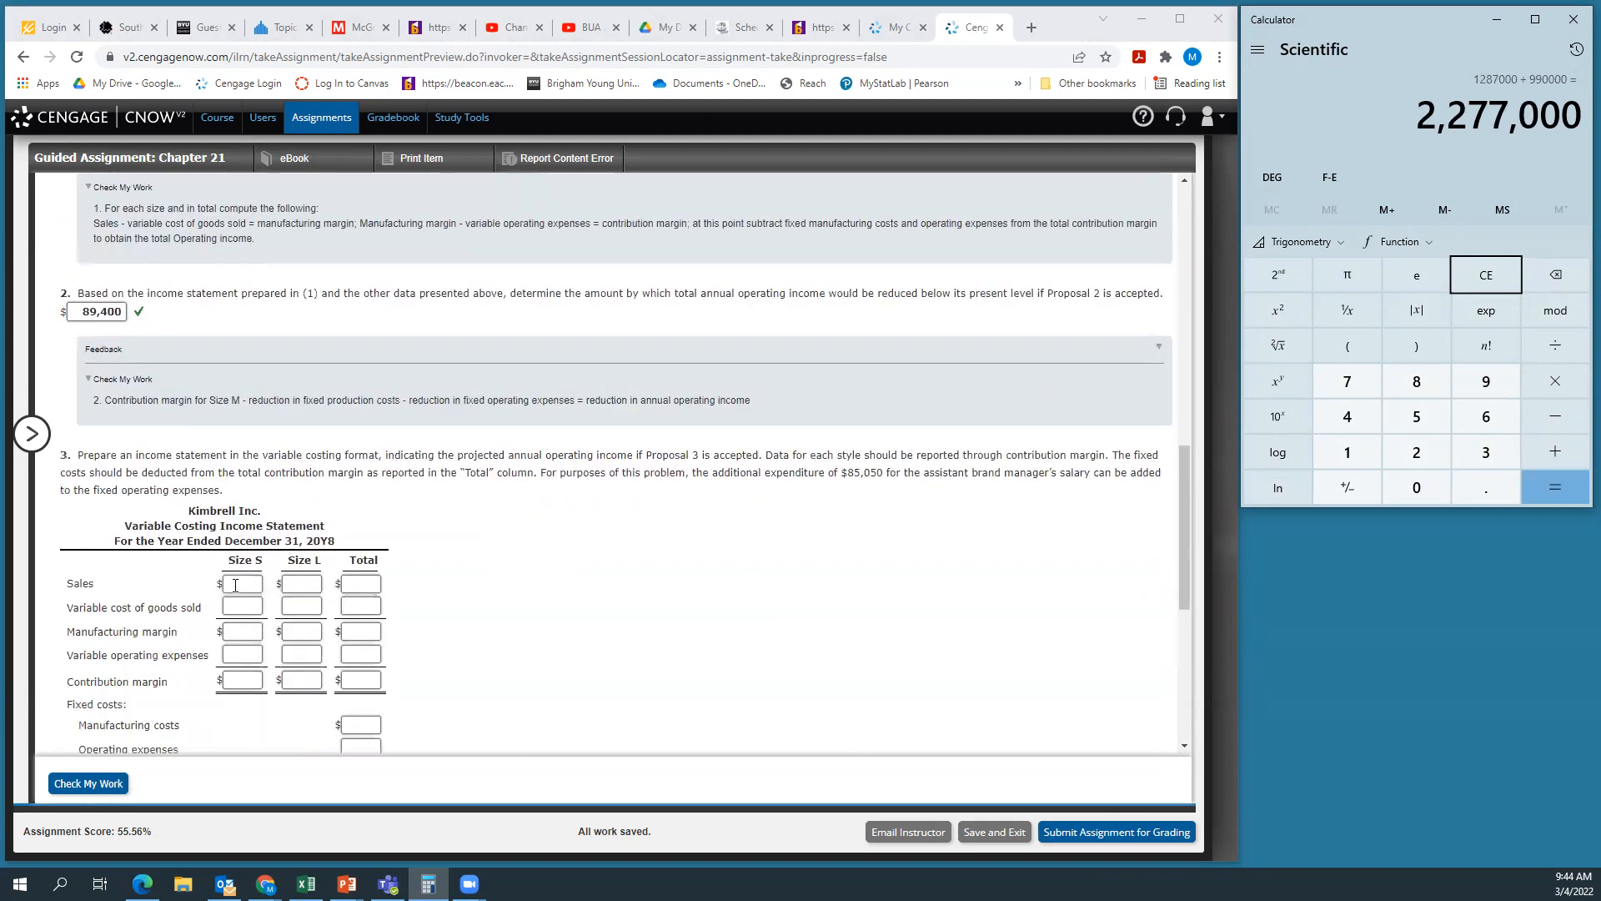
click(242, 581)
text(2,277,000)
click(614, 556)
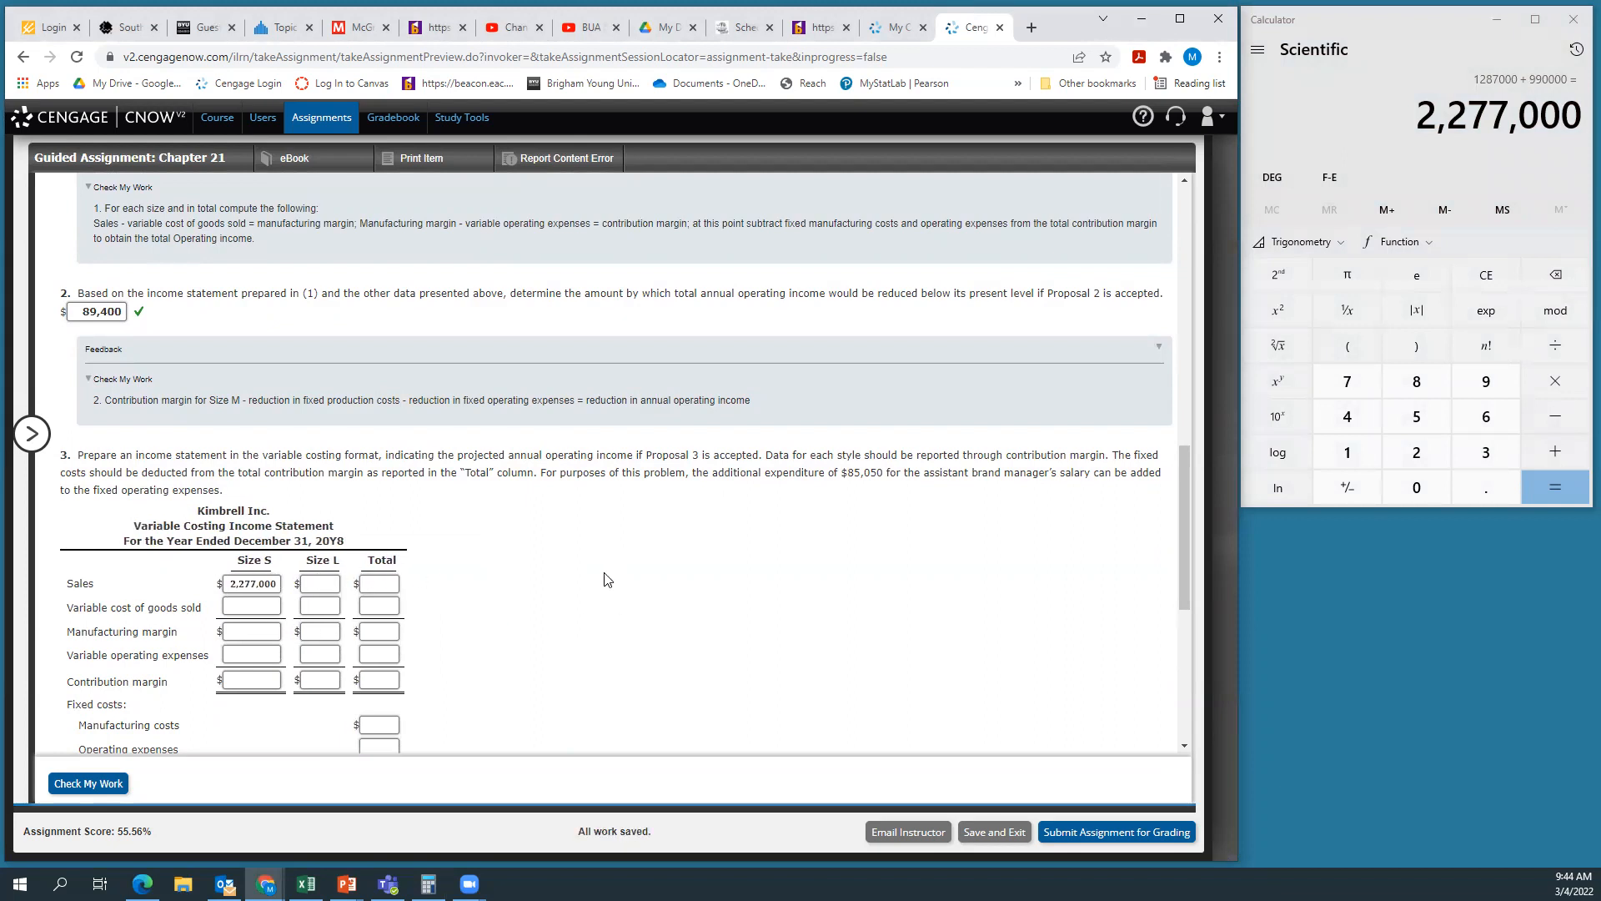
Divide the original Size S variable cost of goods sold, 538500, by the original Size S sales of 990000 in Calculator
scroll(606, 579, up, 6)
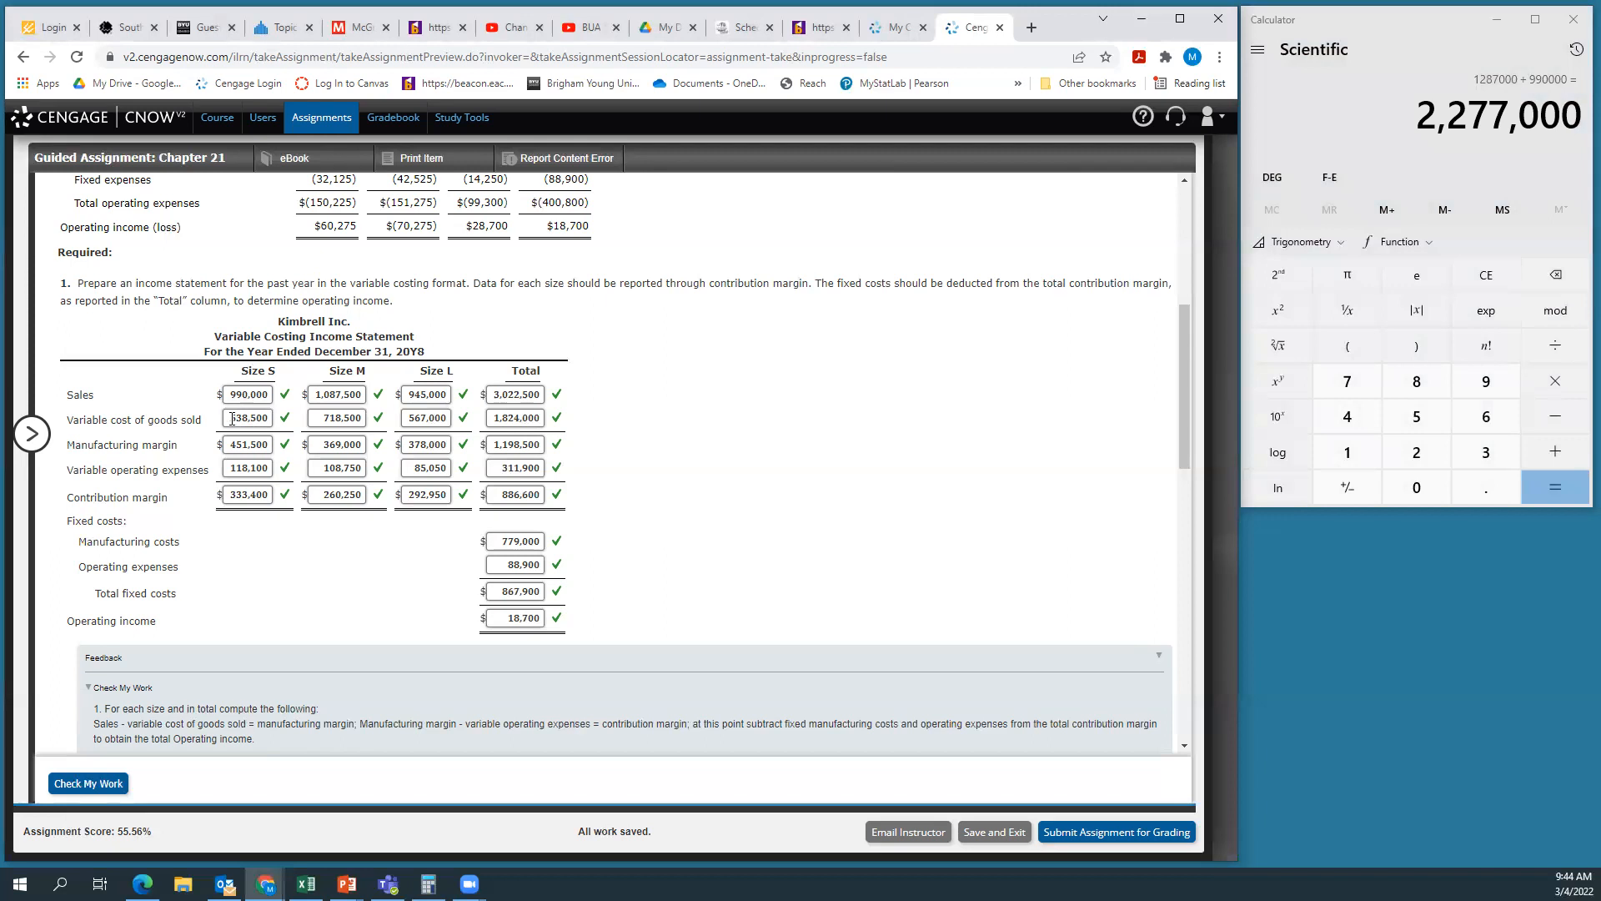
drag(230, 417, 271, 419)
drag(232, 395, 268, 394)
click(1394, 45)
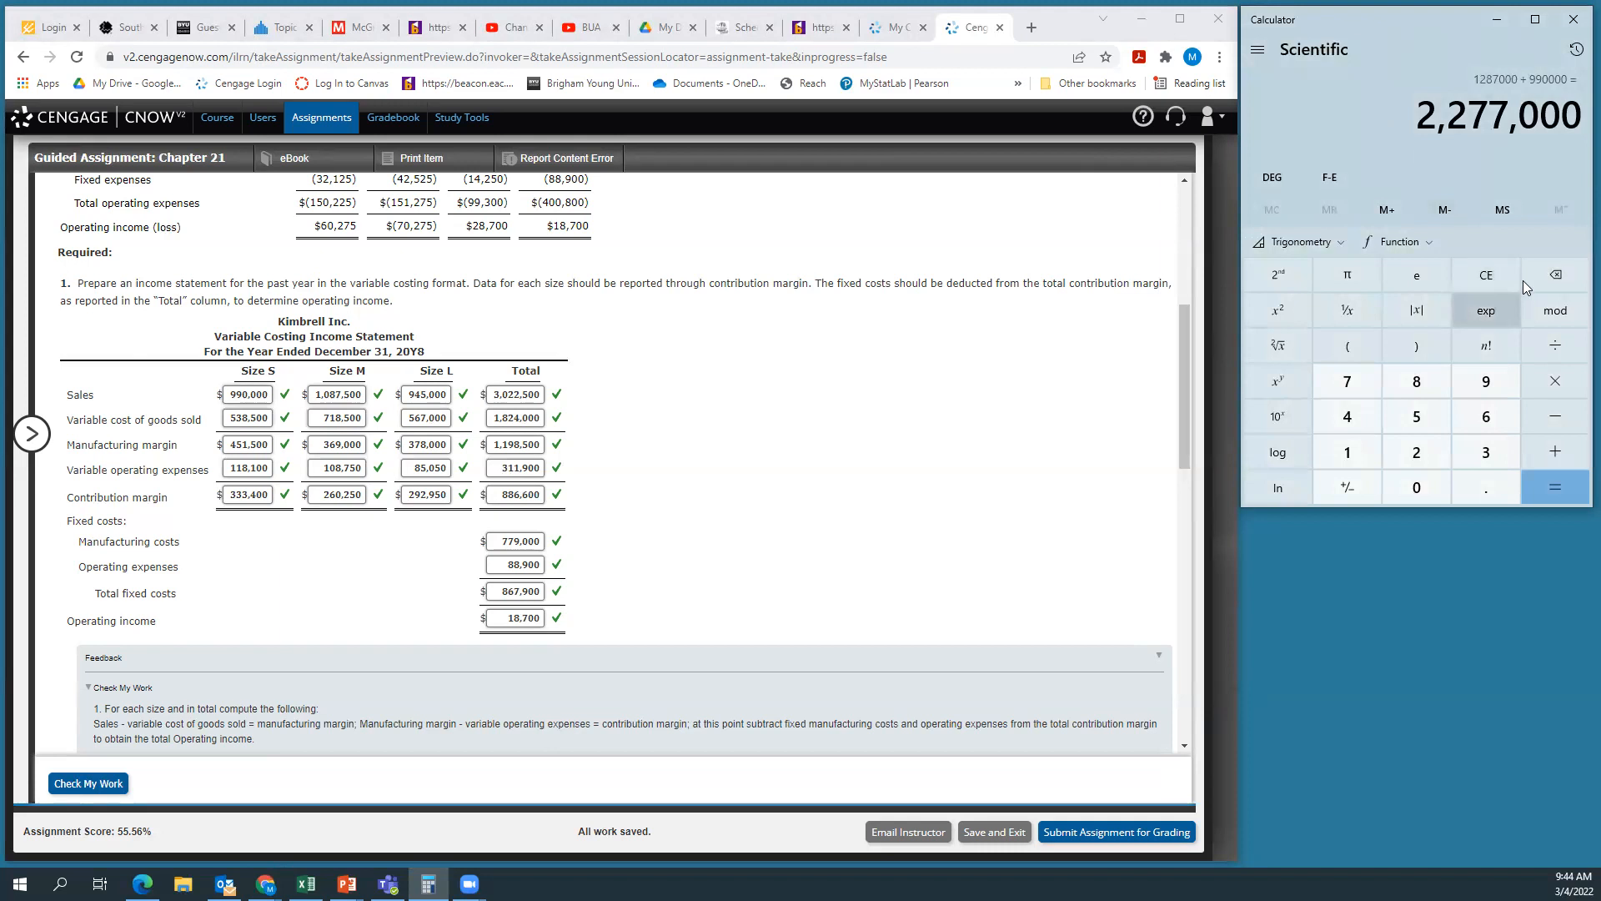
click(1485, 277)
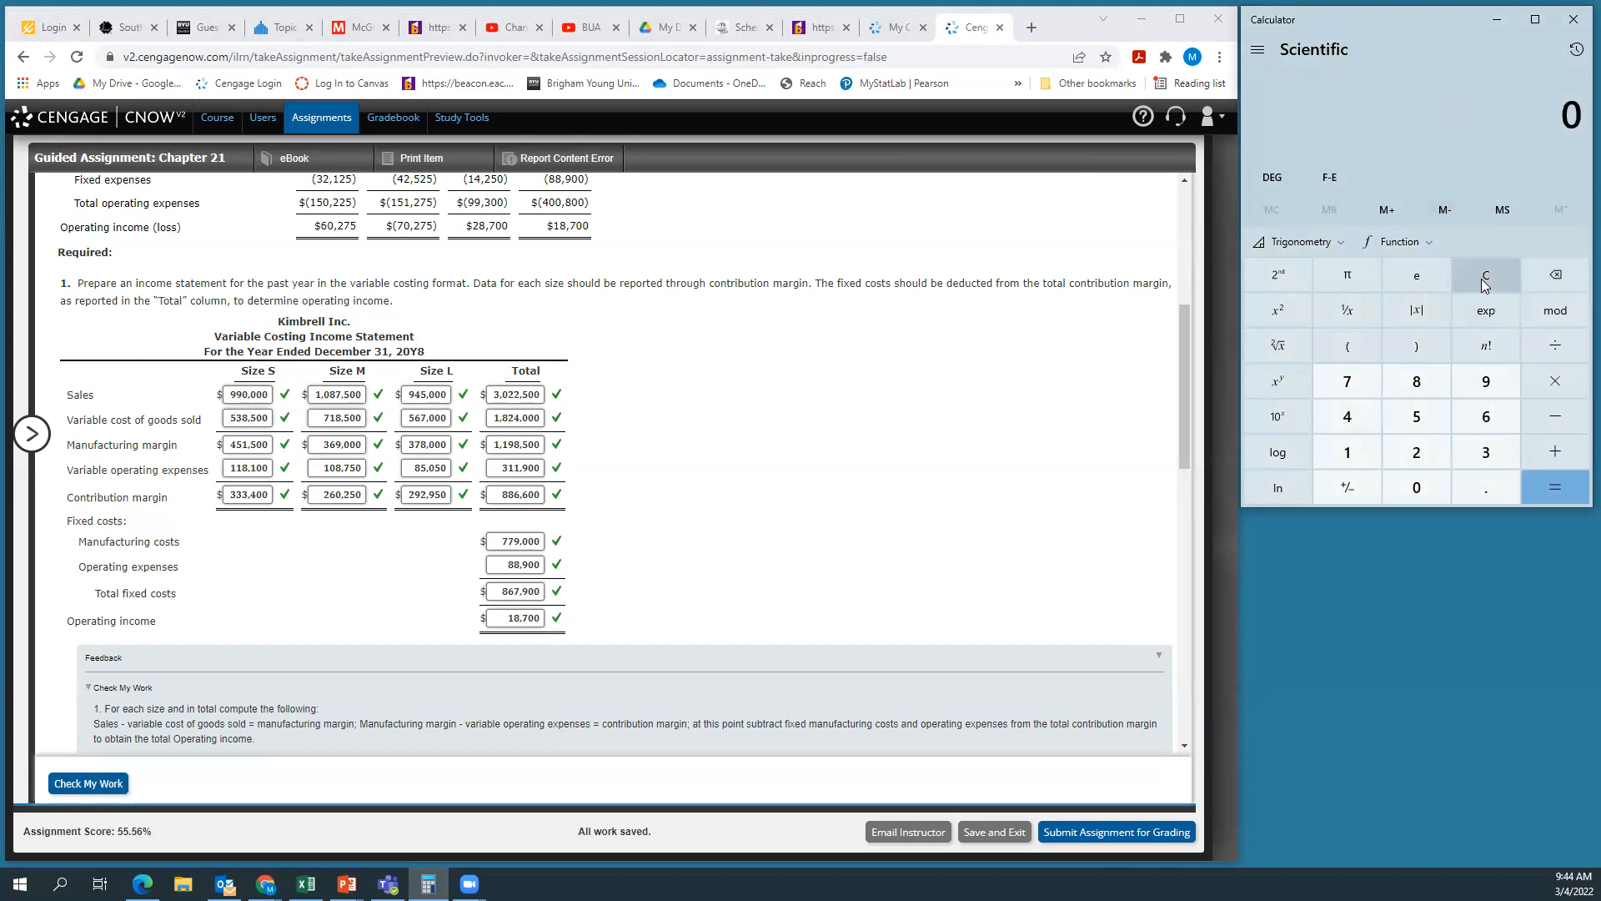
text(53)
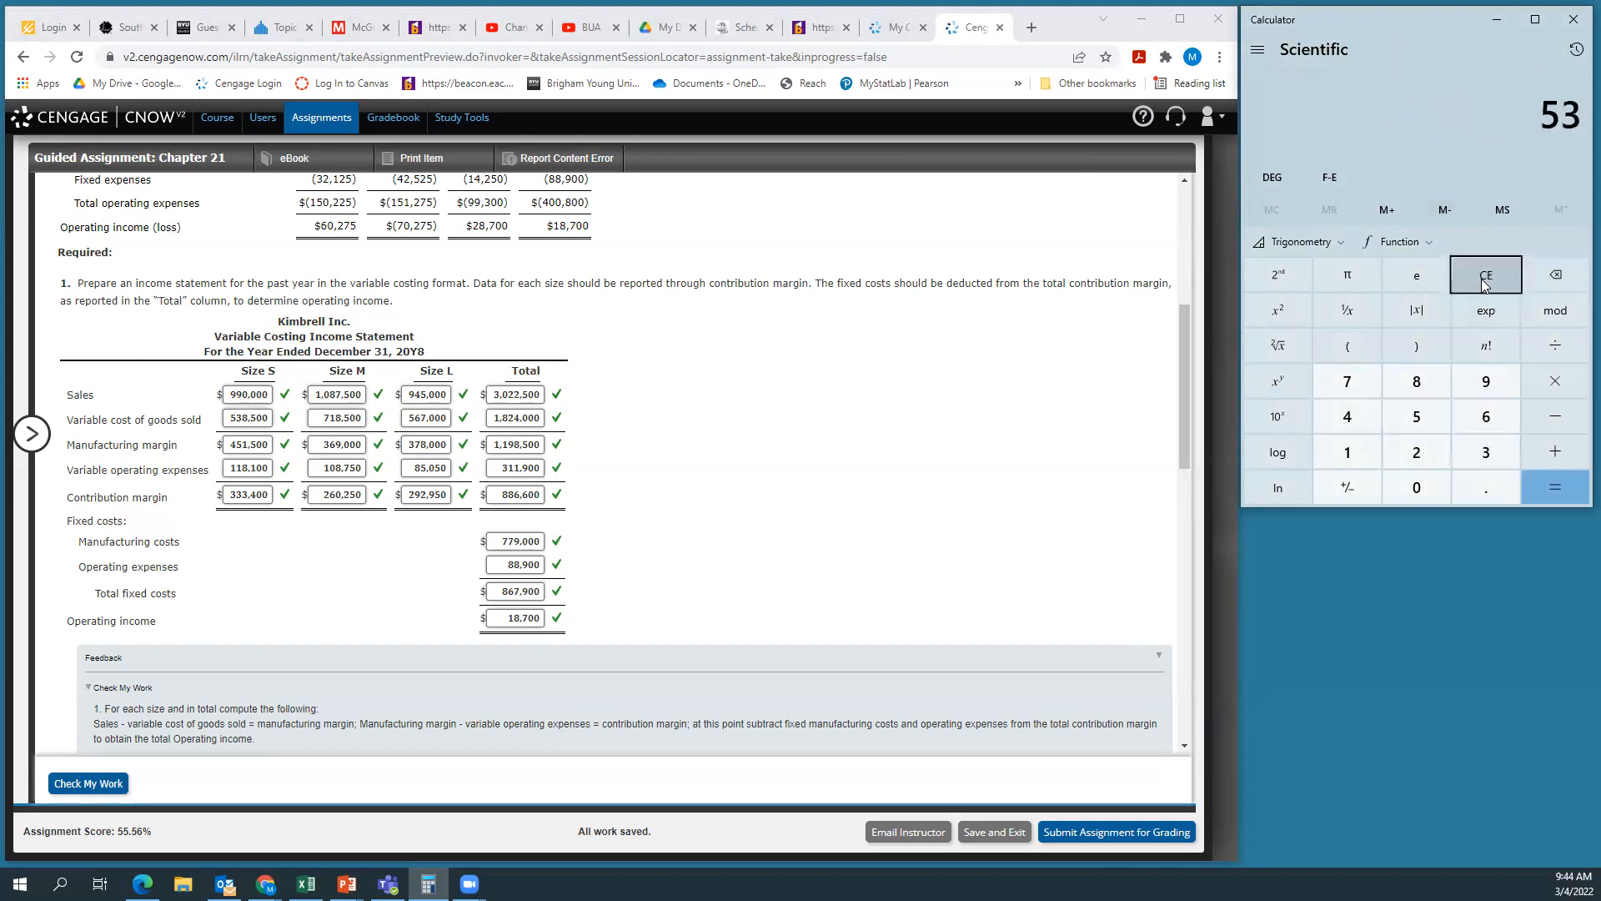
text(,500)
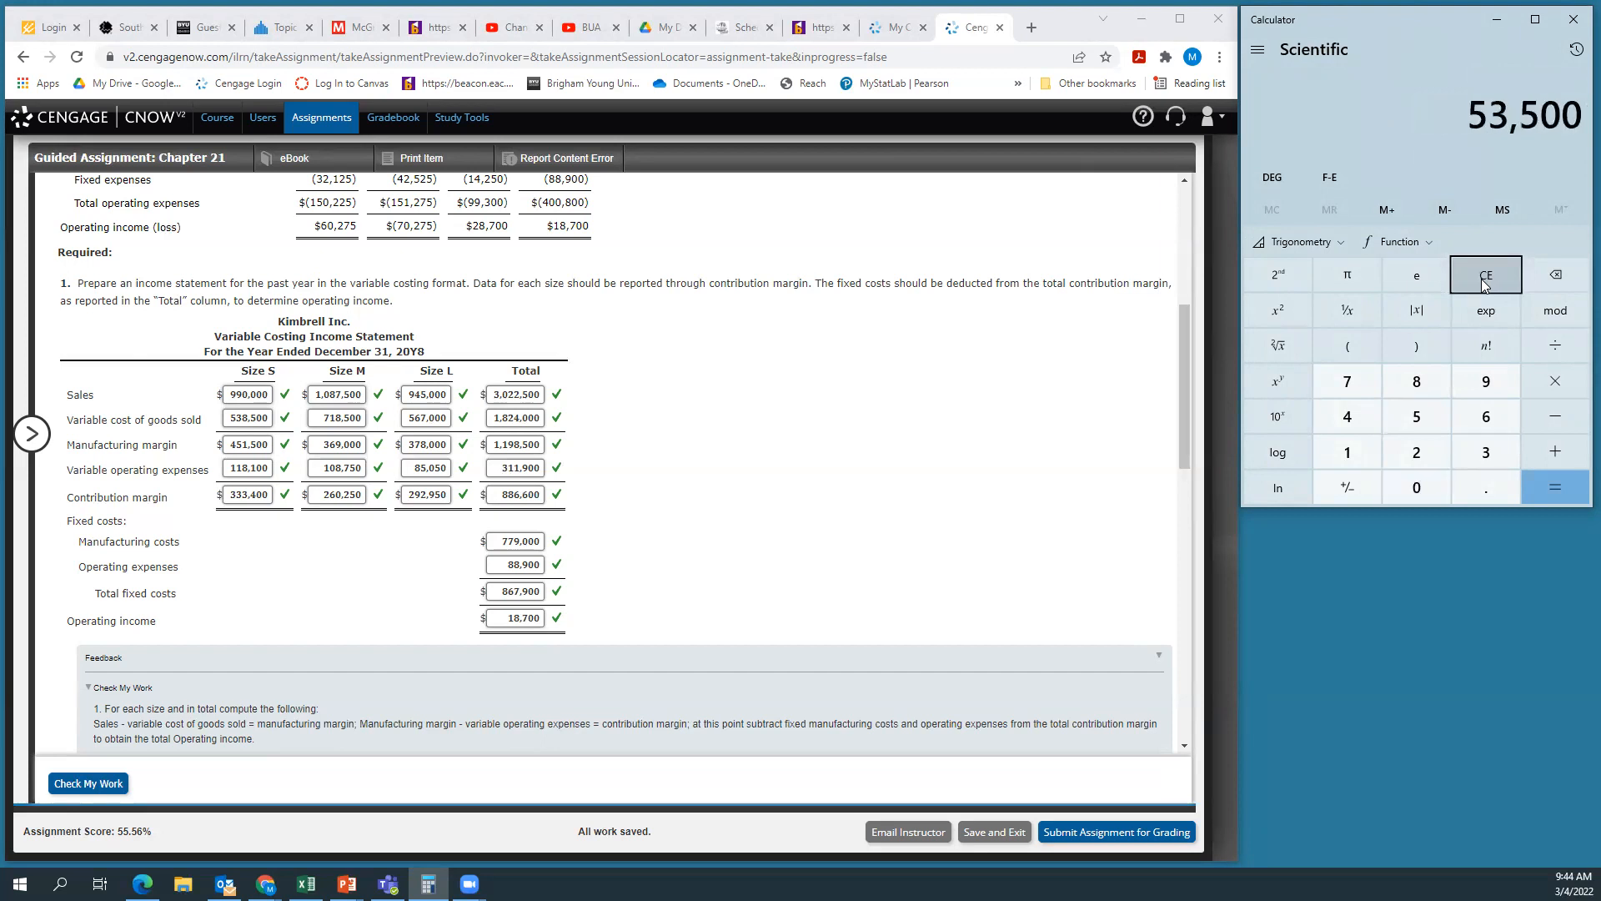
key(BackSpace)
key(BackSpace)
key(BackSpace)
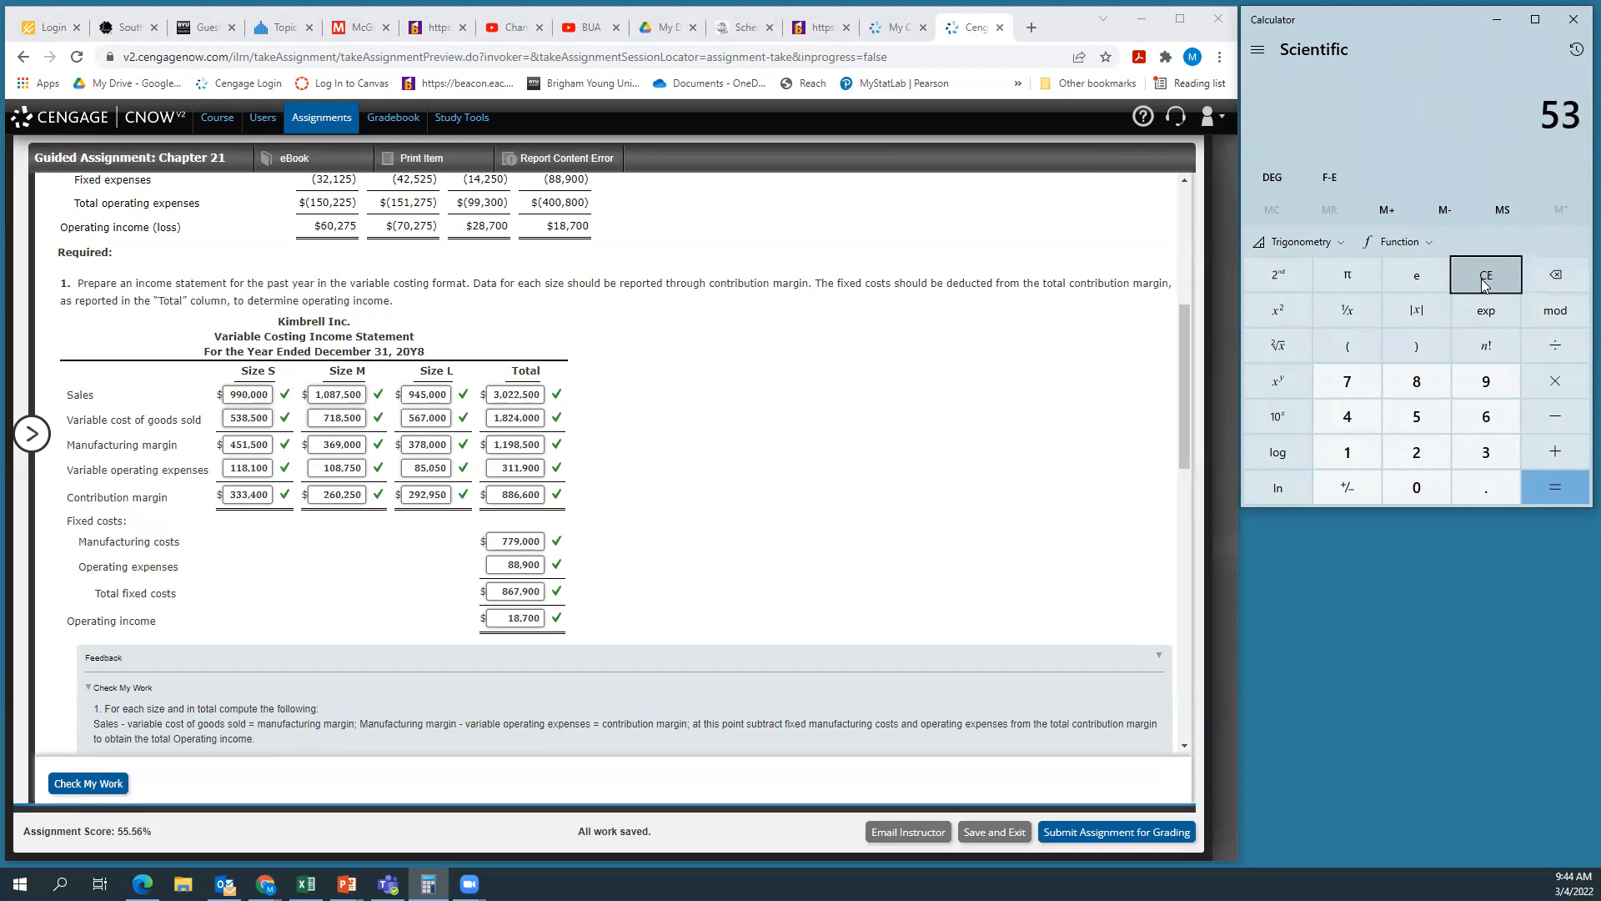
text(8500)
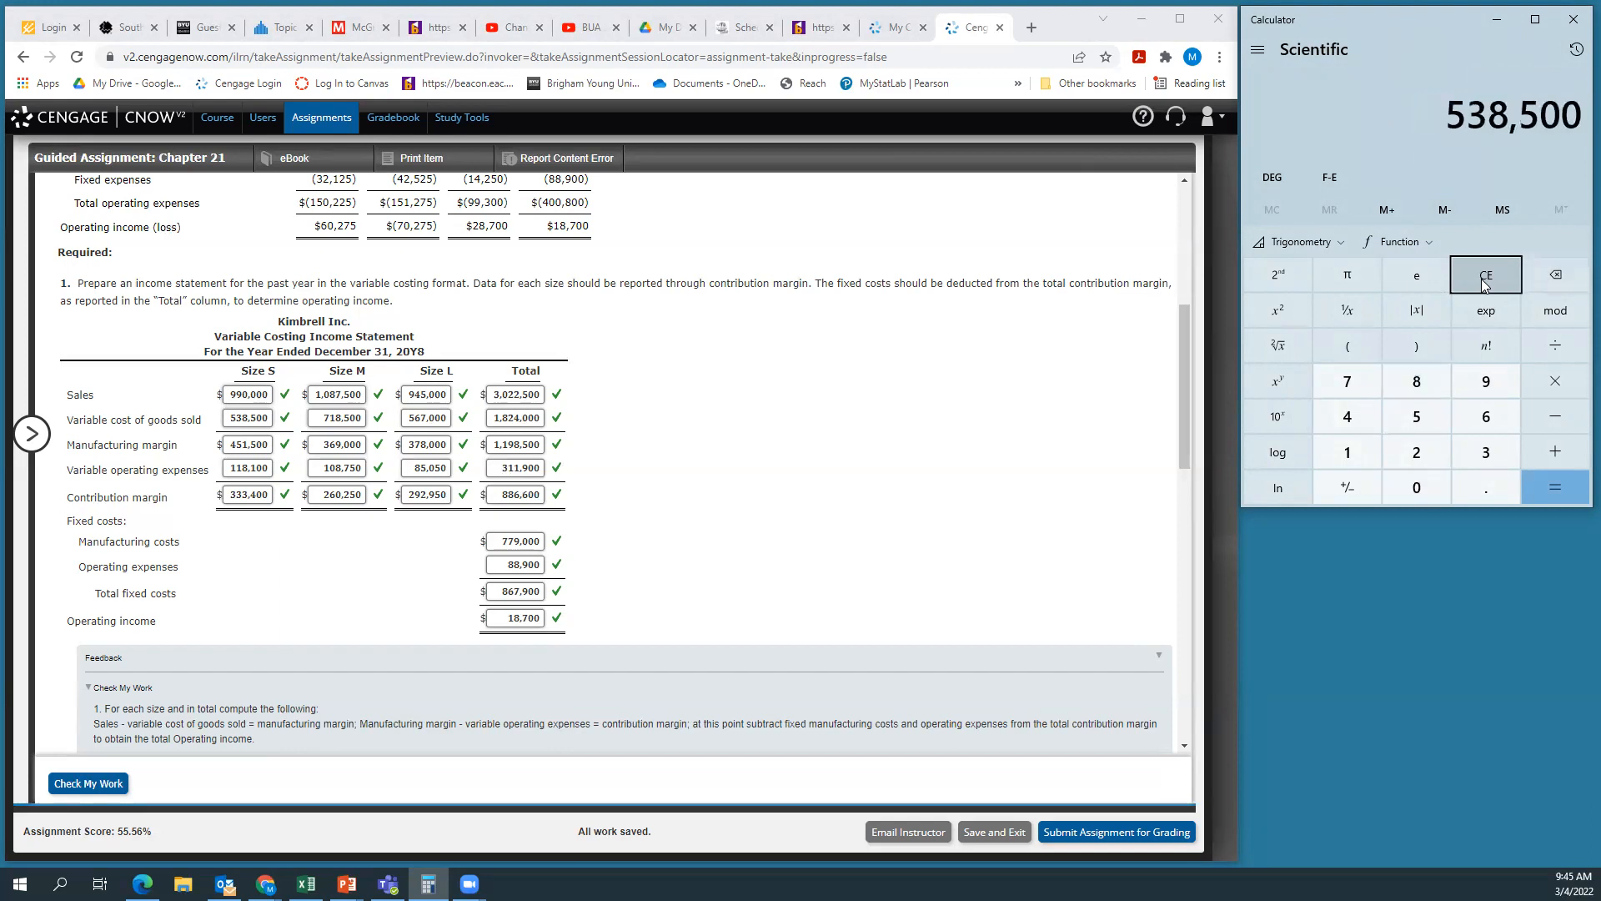
key(slash)
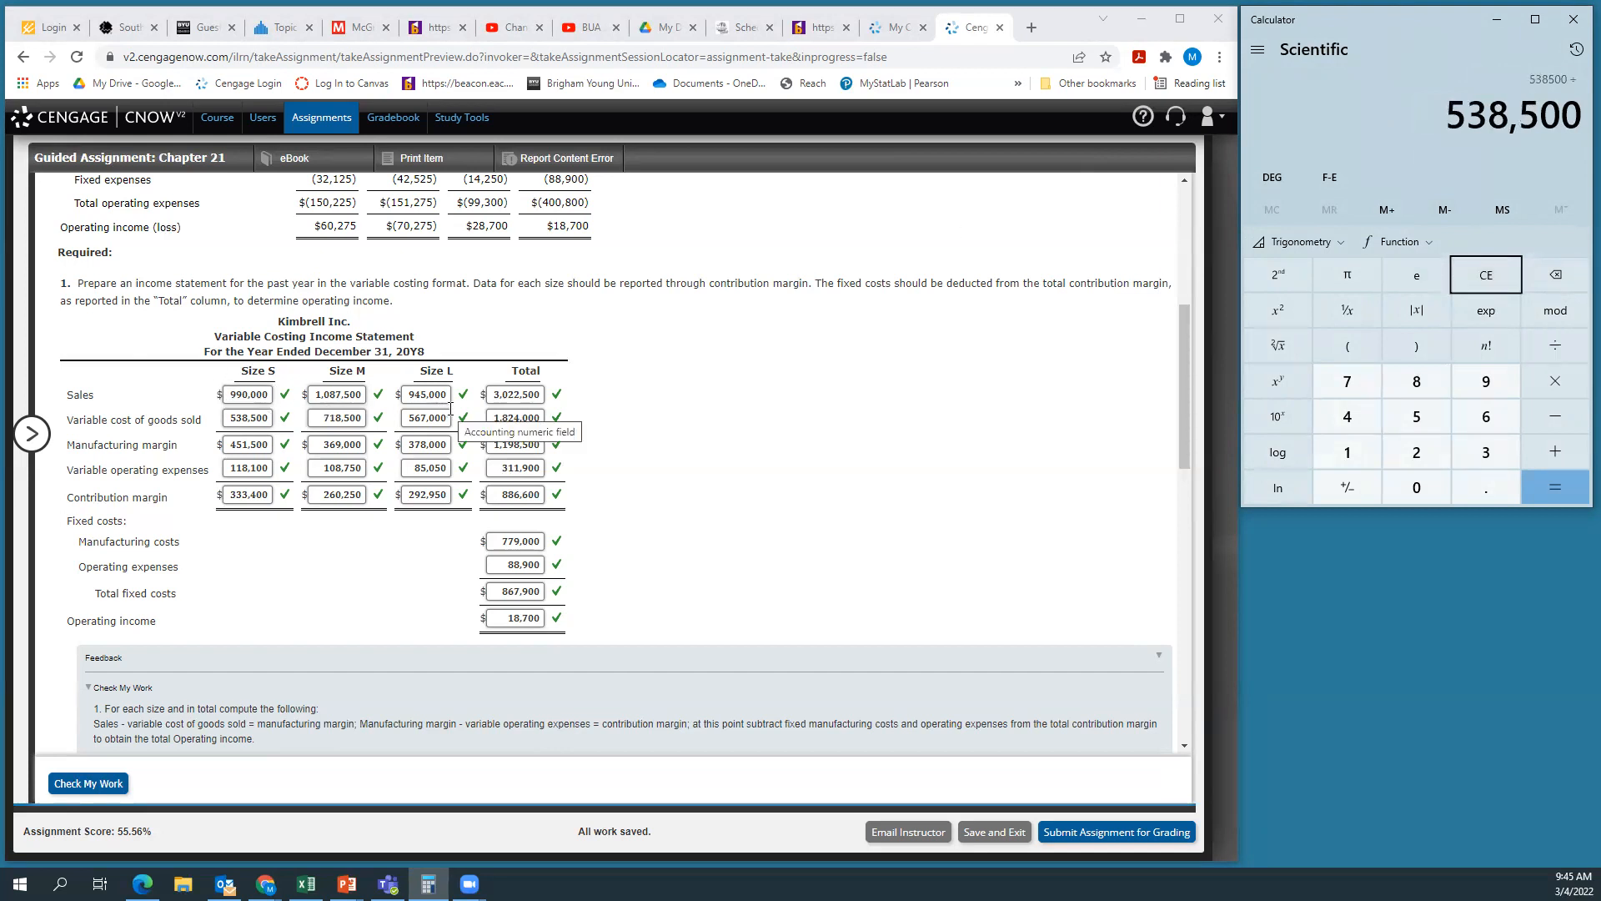
text(99,0000)
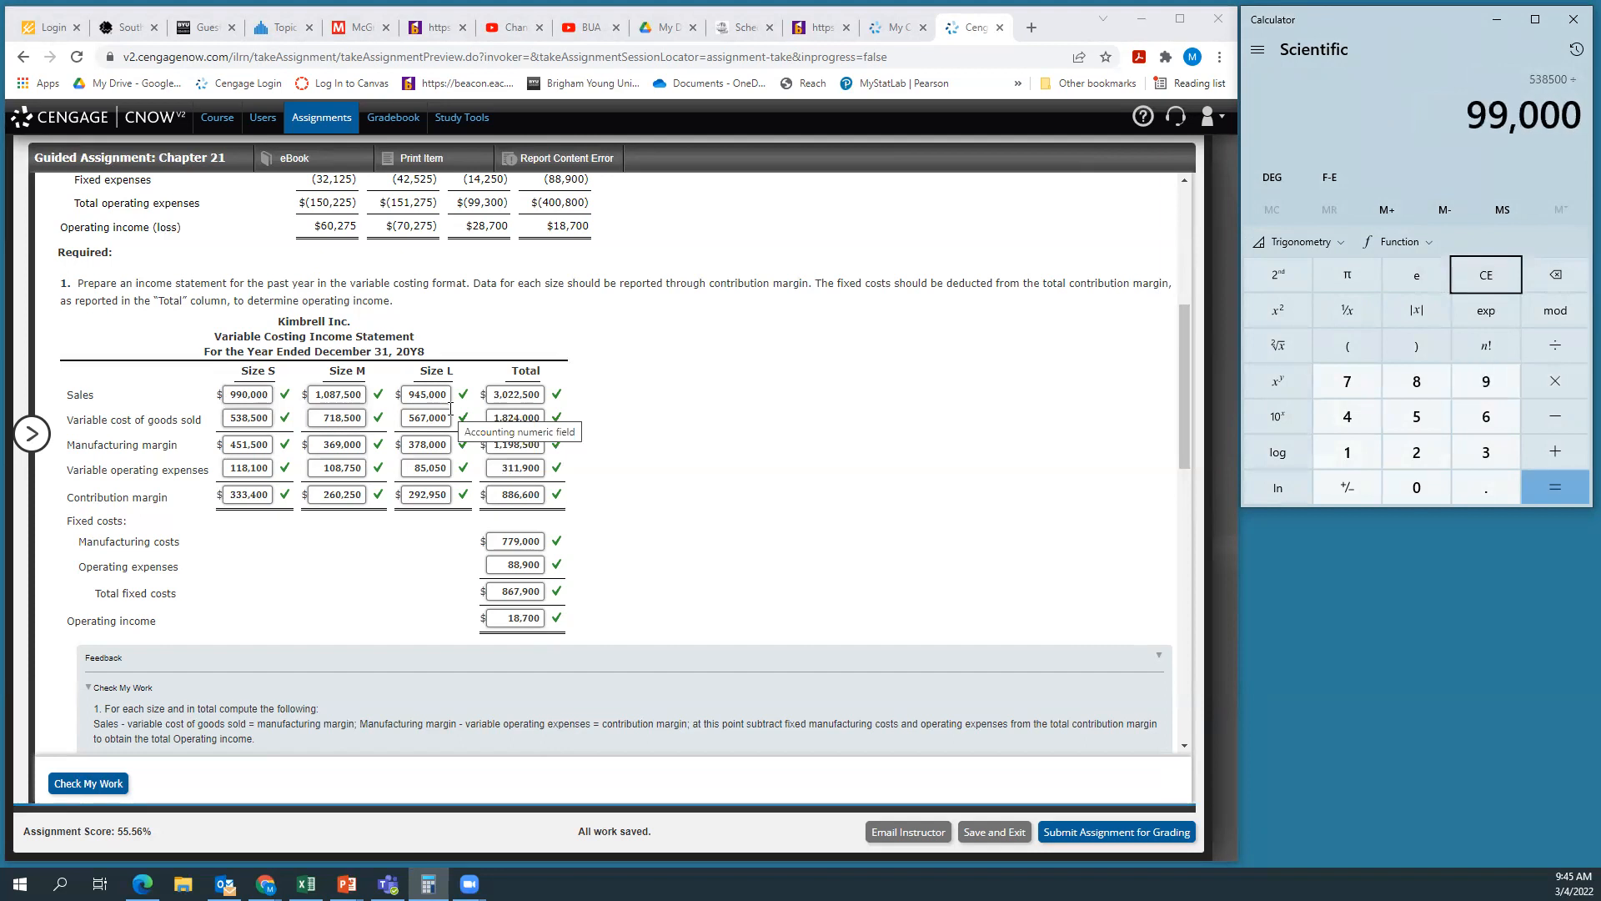
key(Return)
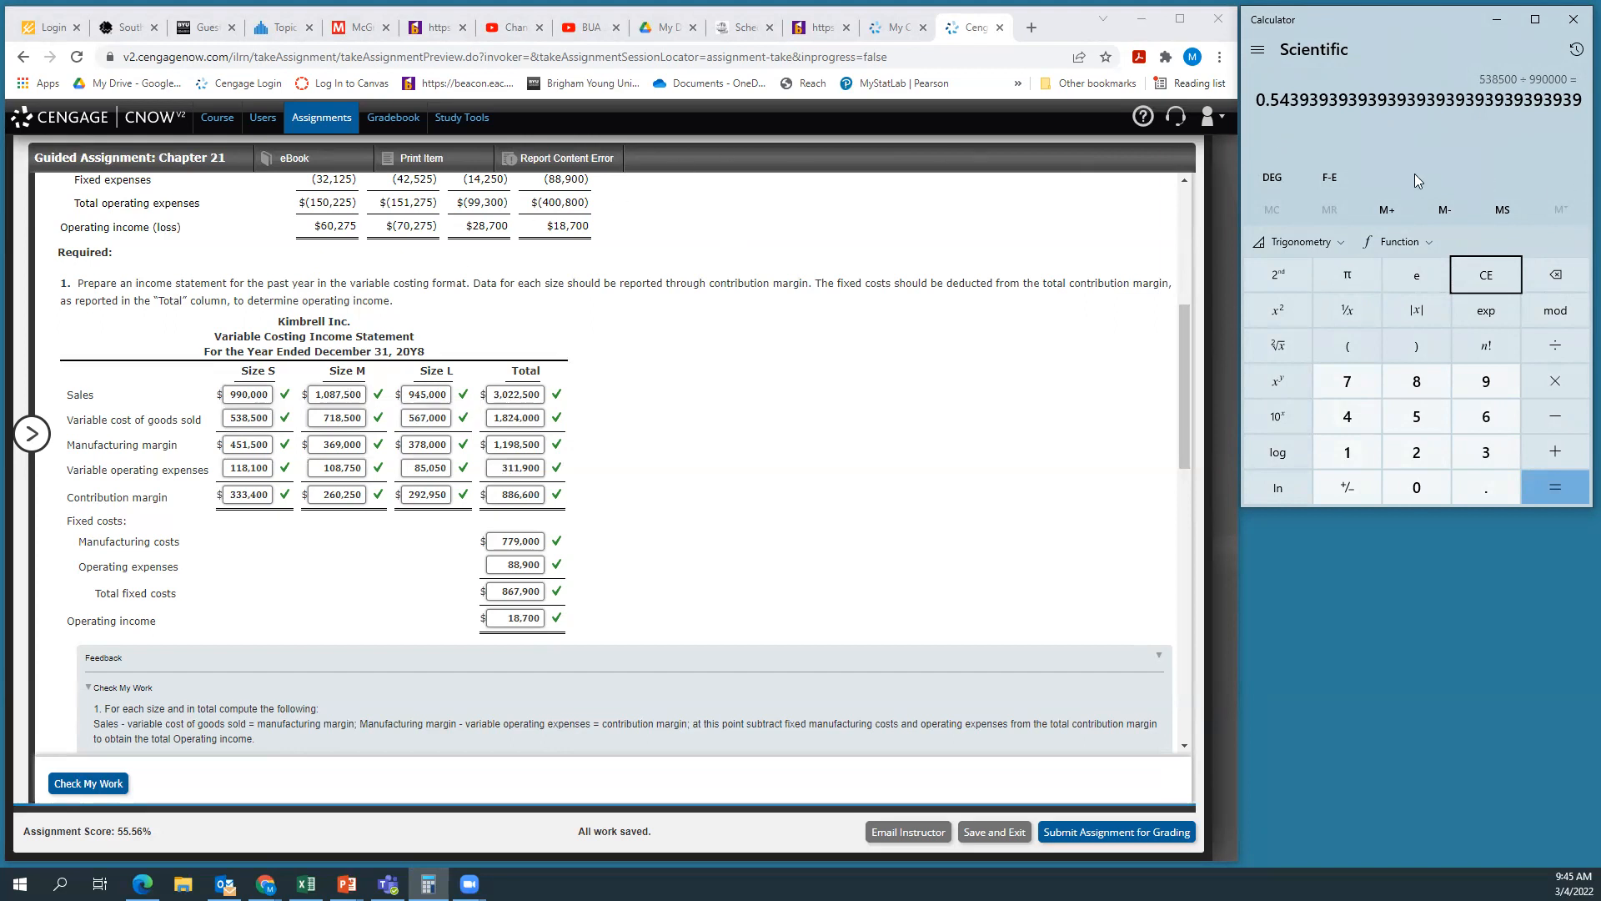
Multiply the Size S cost-of-goods-sold ratio by the projected sales of 2,277,000 in Calculator
scroll(851, 368, down, 6)
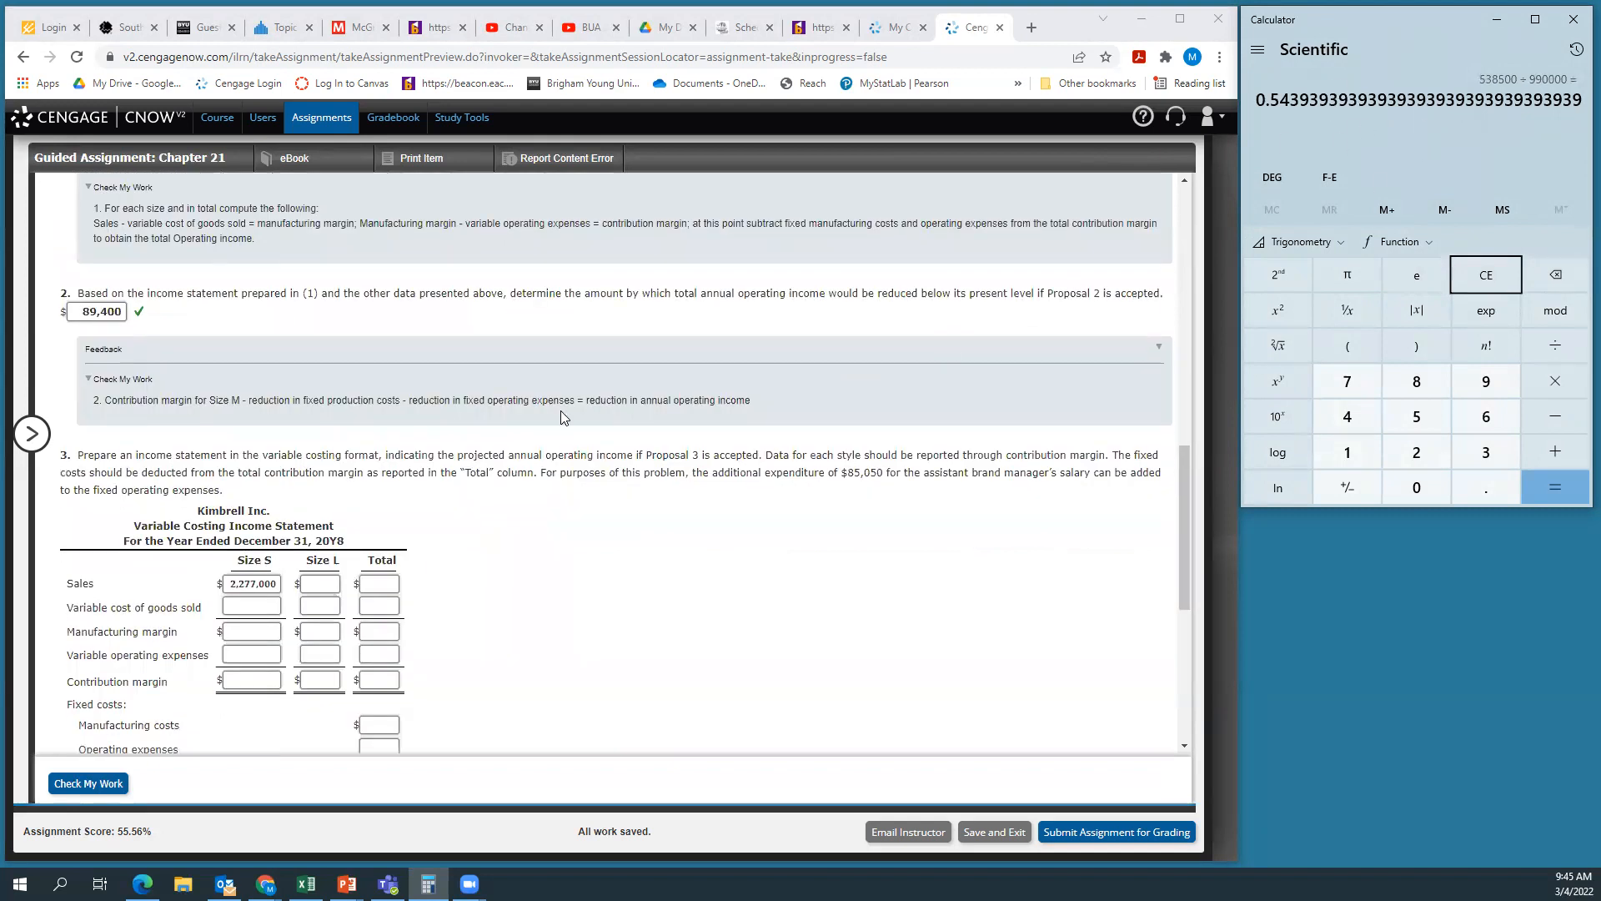
scroll(561, 410, down, 1)
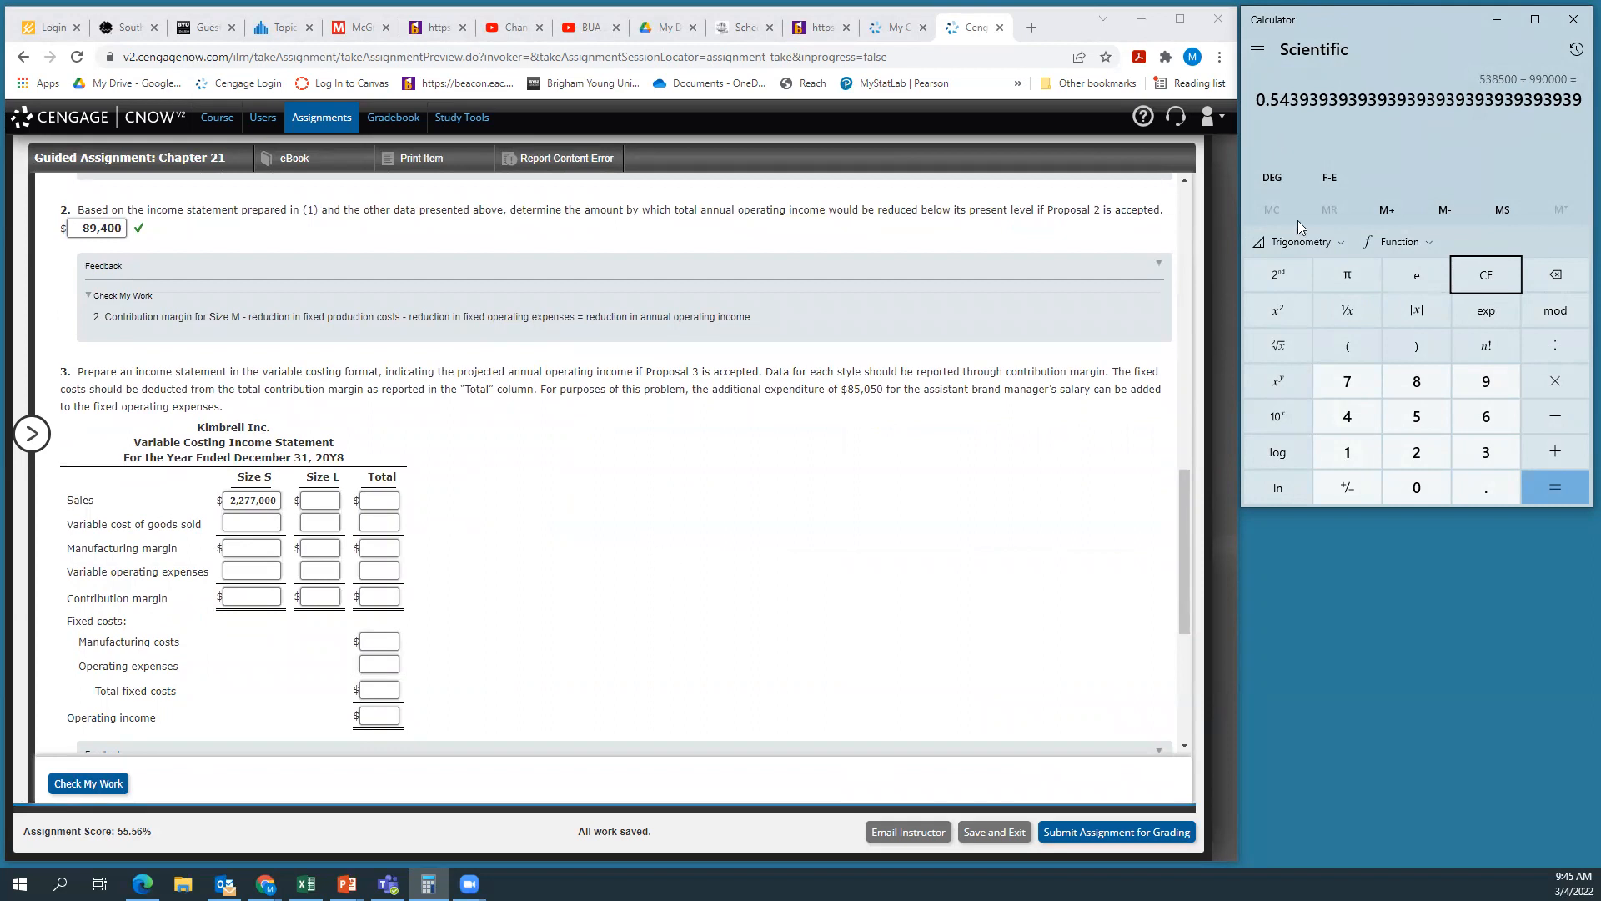
click(1371, 90)
key(asterisk)
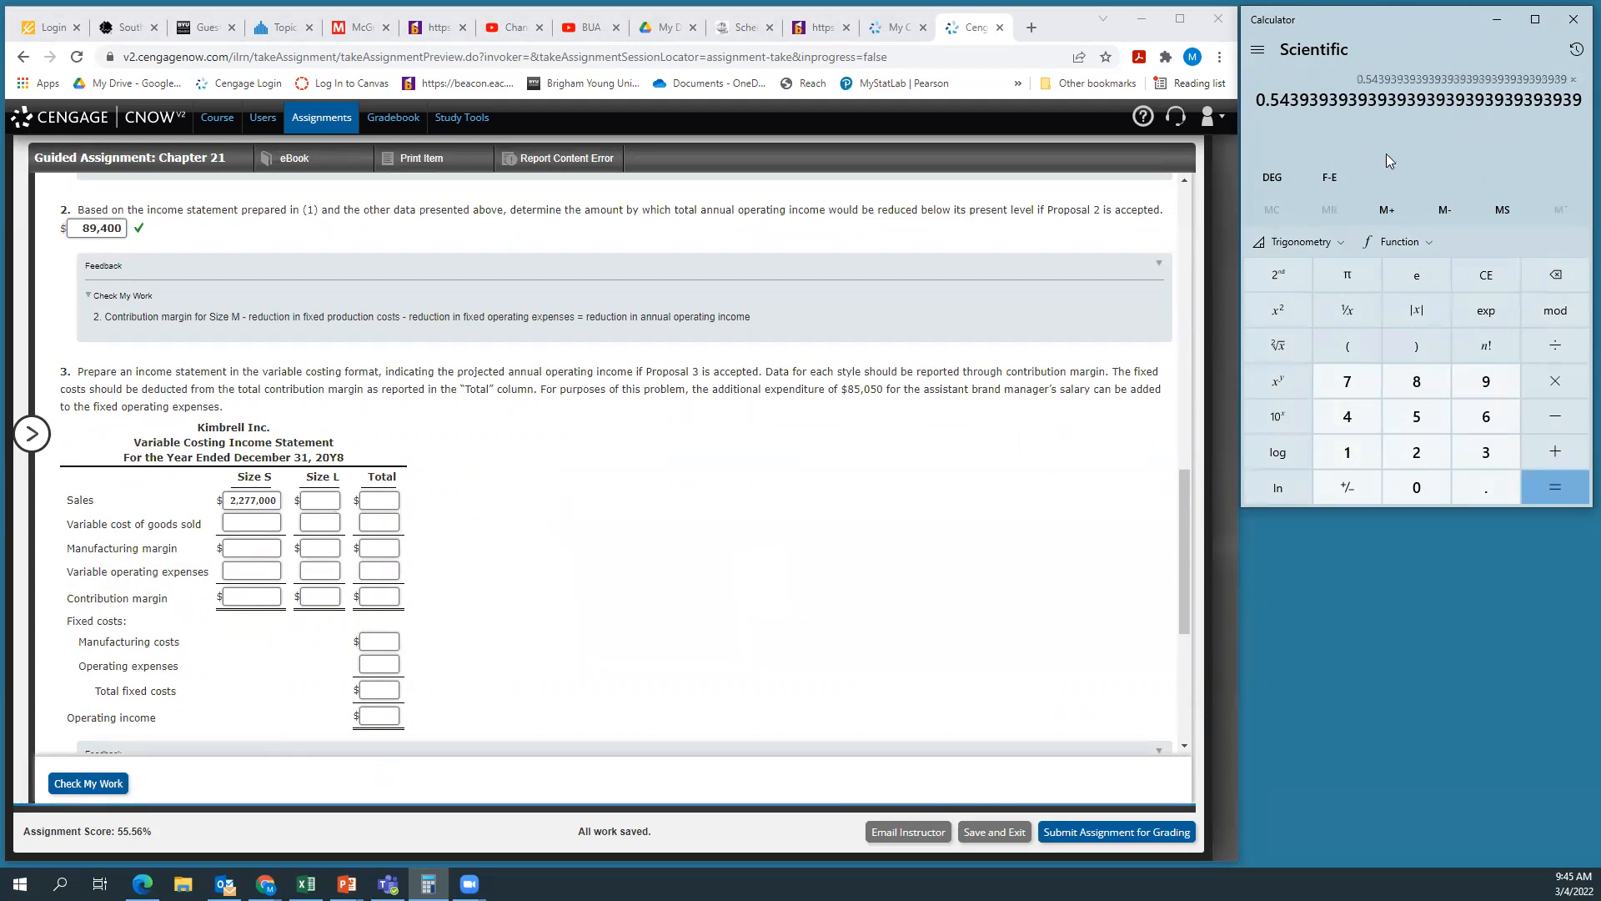
text(2)
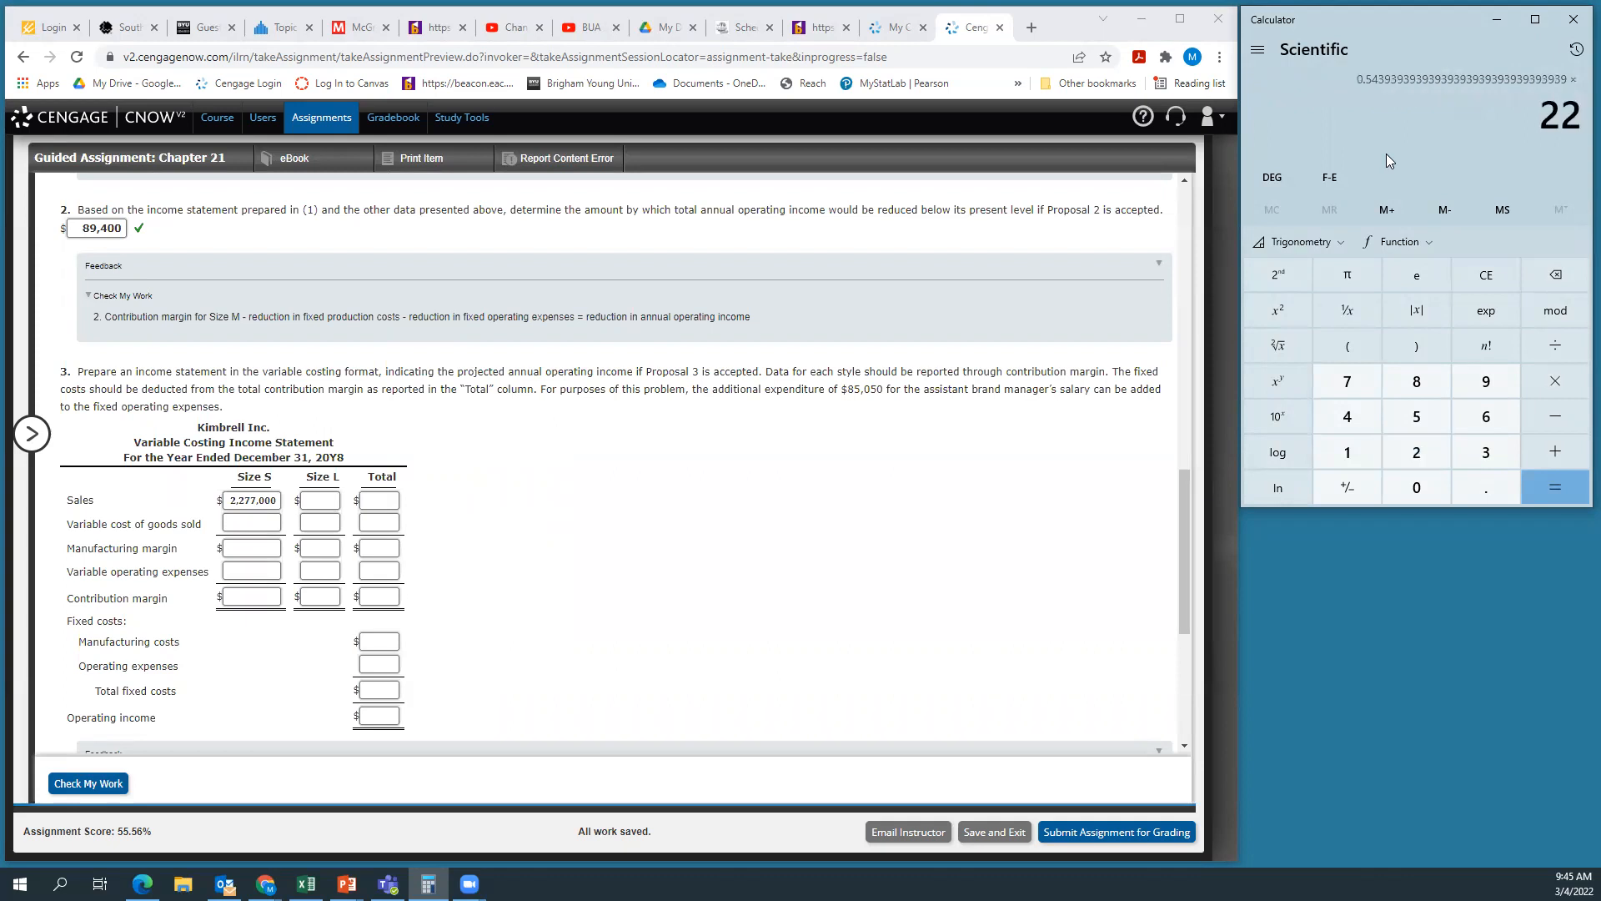
text(,277,000)
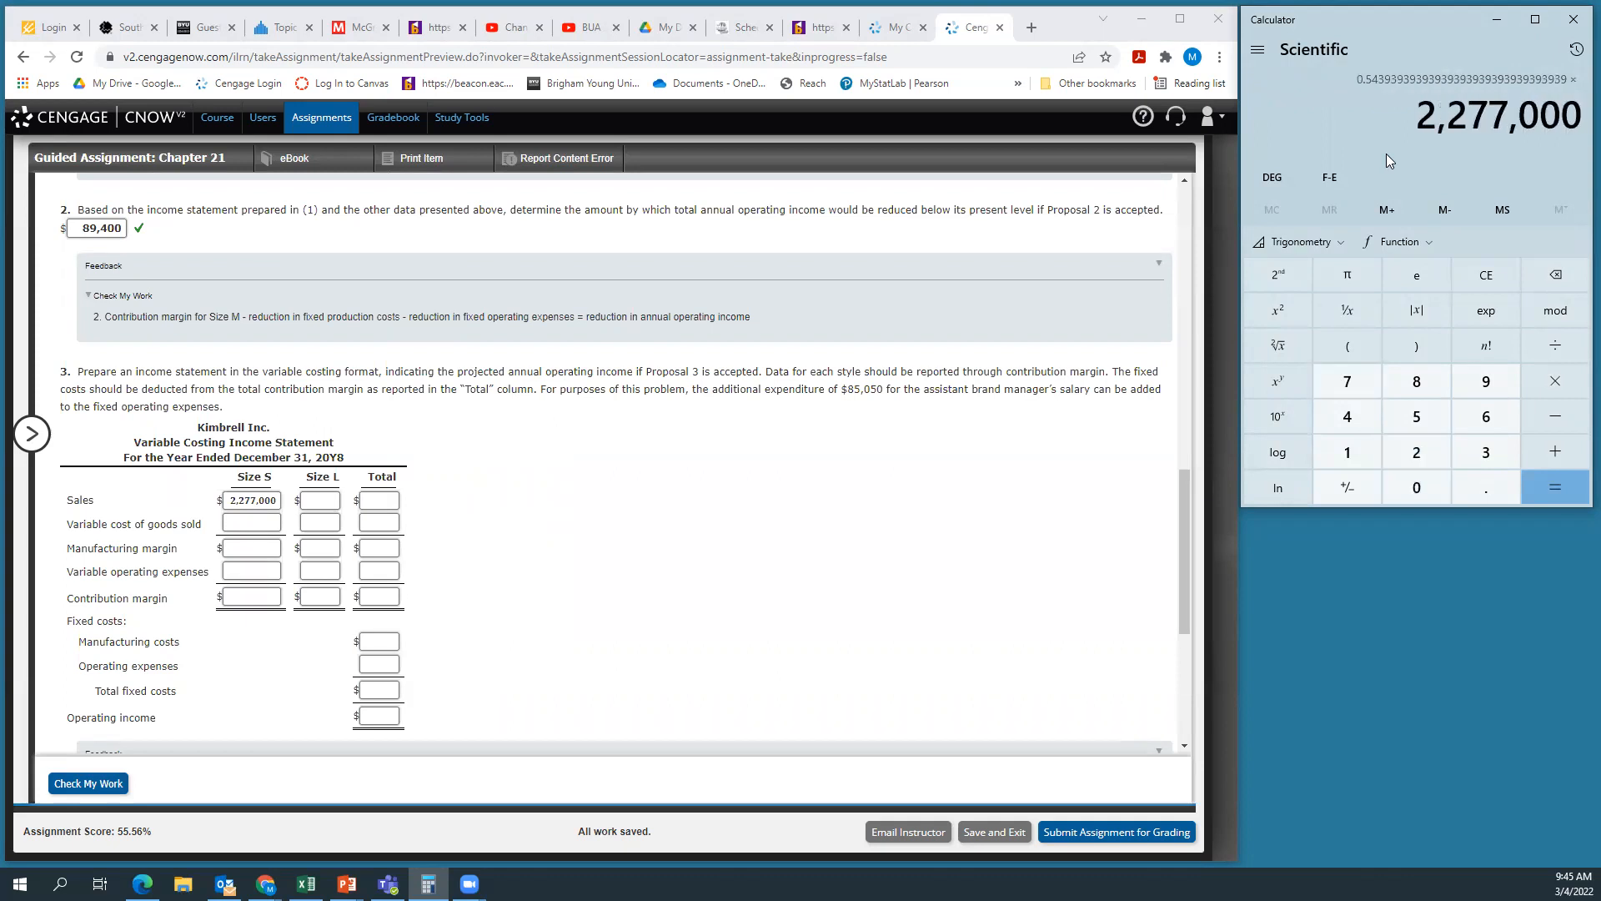
key(Return)
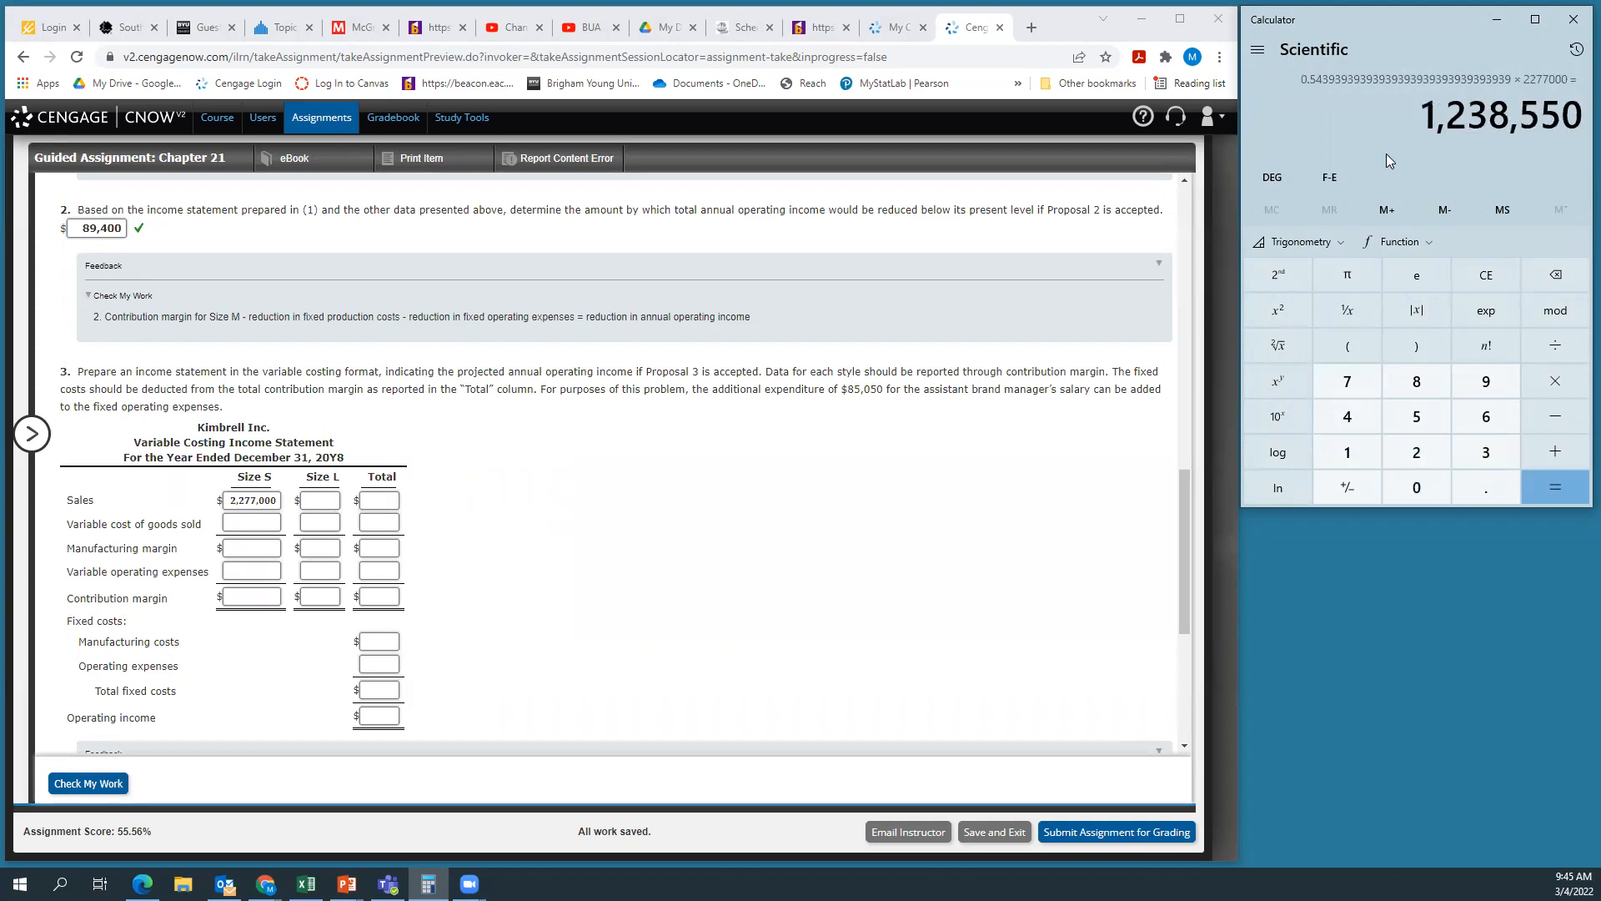
Enter 1,238,550 as the Size S variable cost of goods sold in the requirement 3 income statement
click(245, 527)
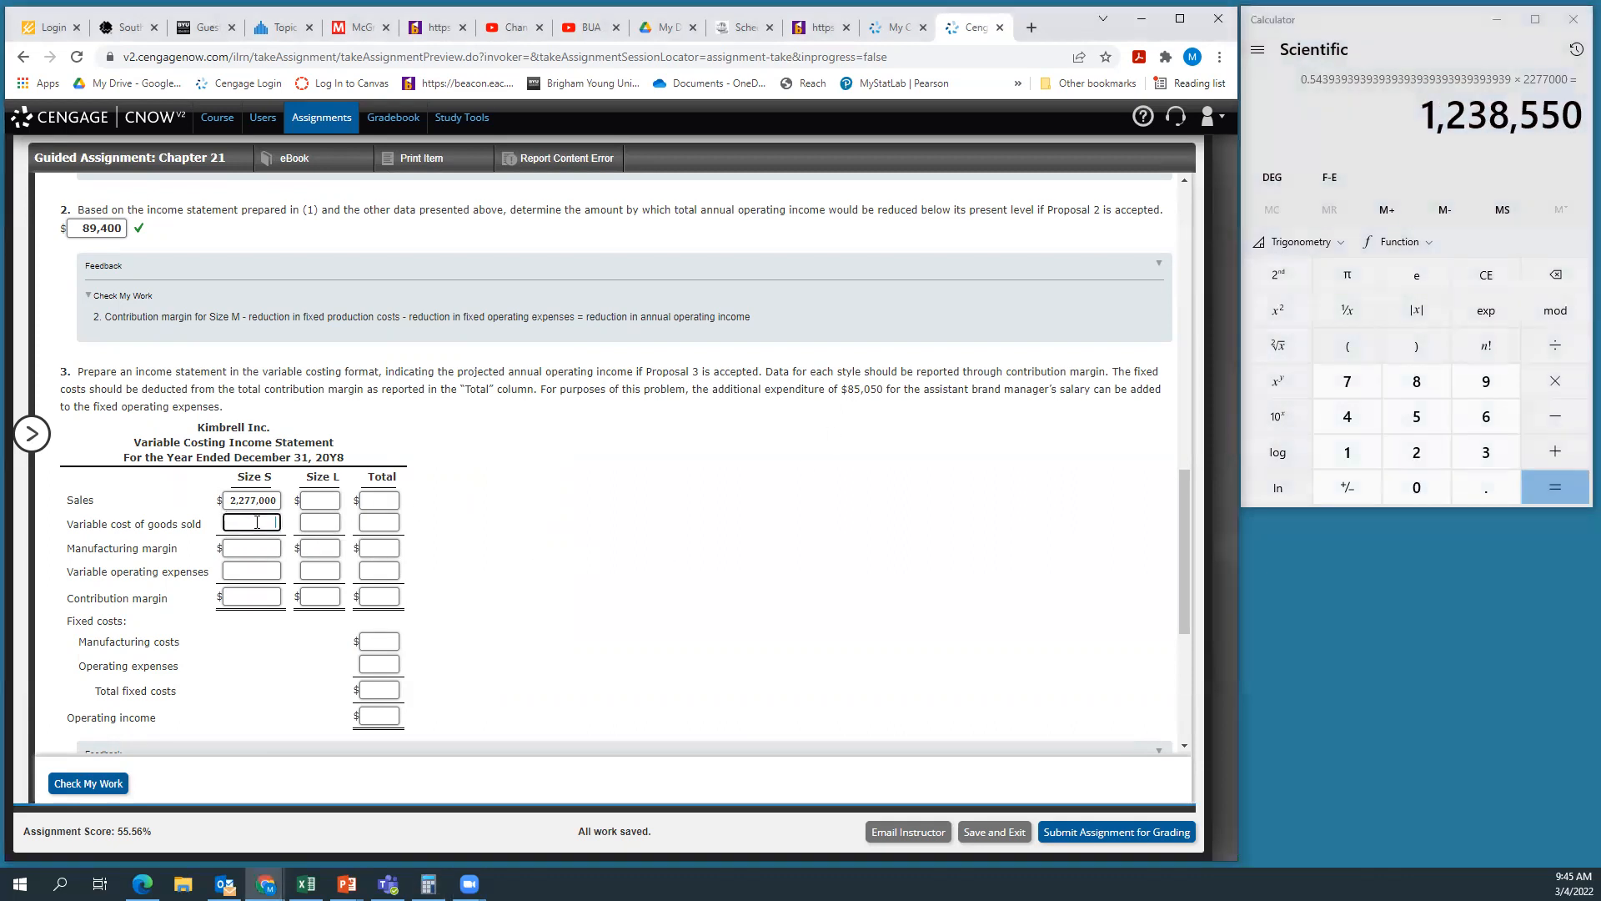
text(1,238,550)
click(470, 509)
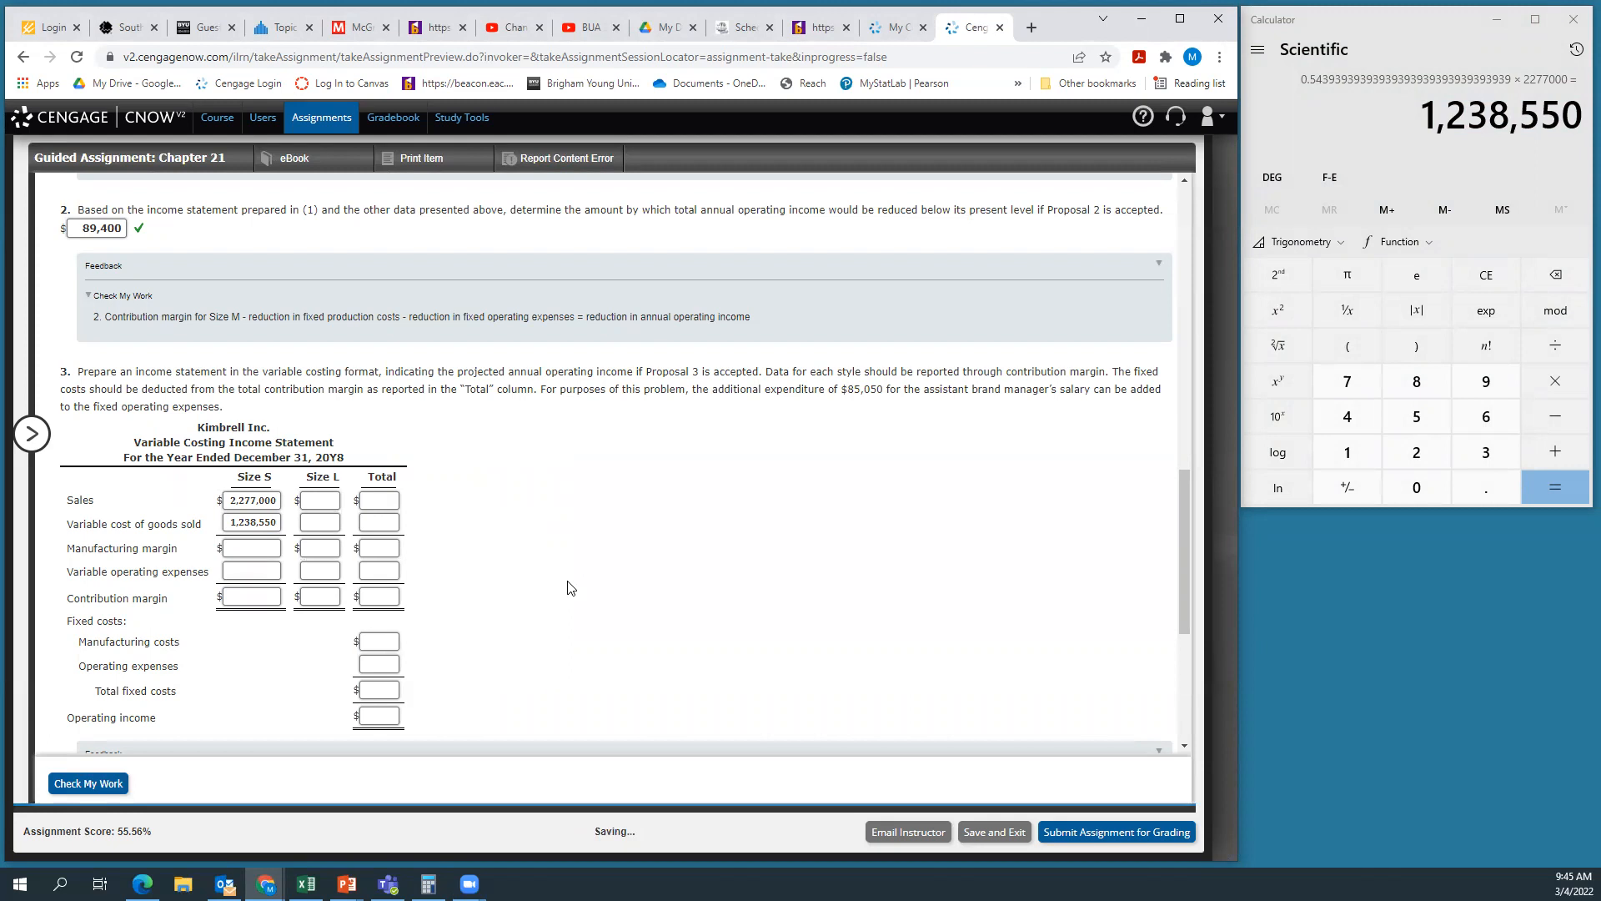
Subtract the projected Size S variable cost of goods sold from sales in Calculator as 2277000 − 1238550
scroll(567, 584, up, 6)
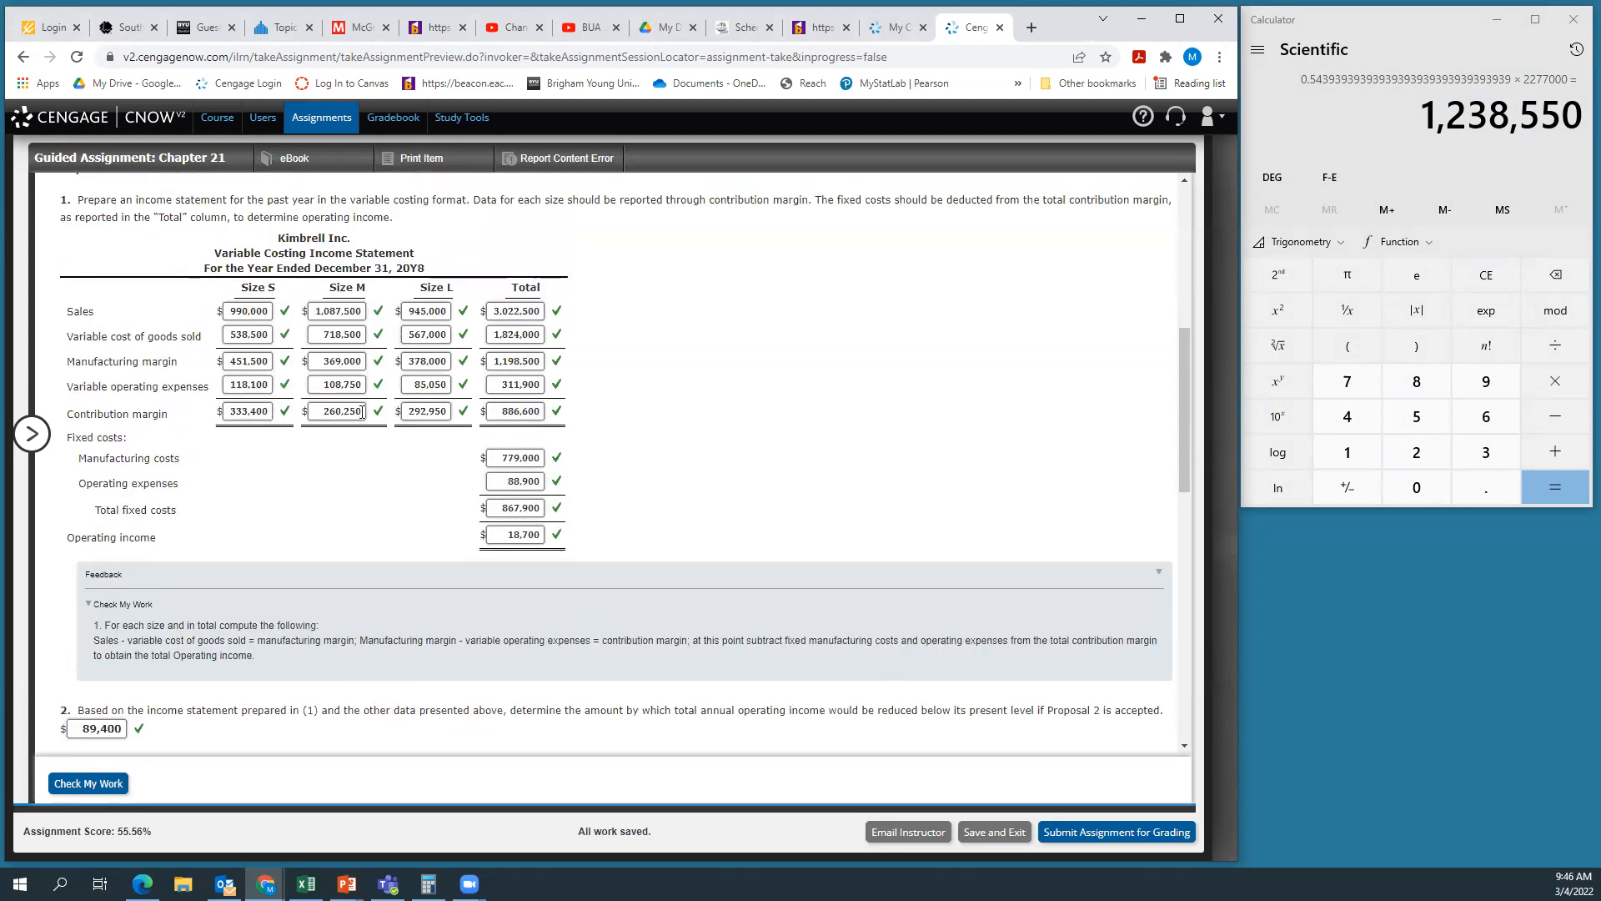
scroll(364, 417, down, 2)
scroll(364, 416, down, 3)
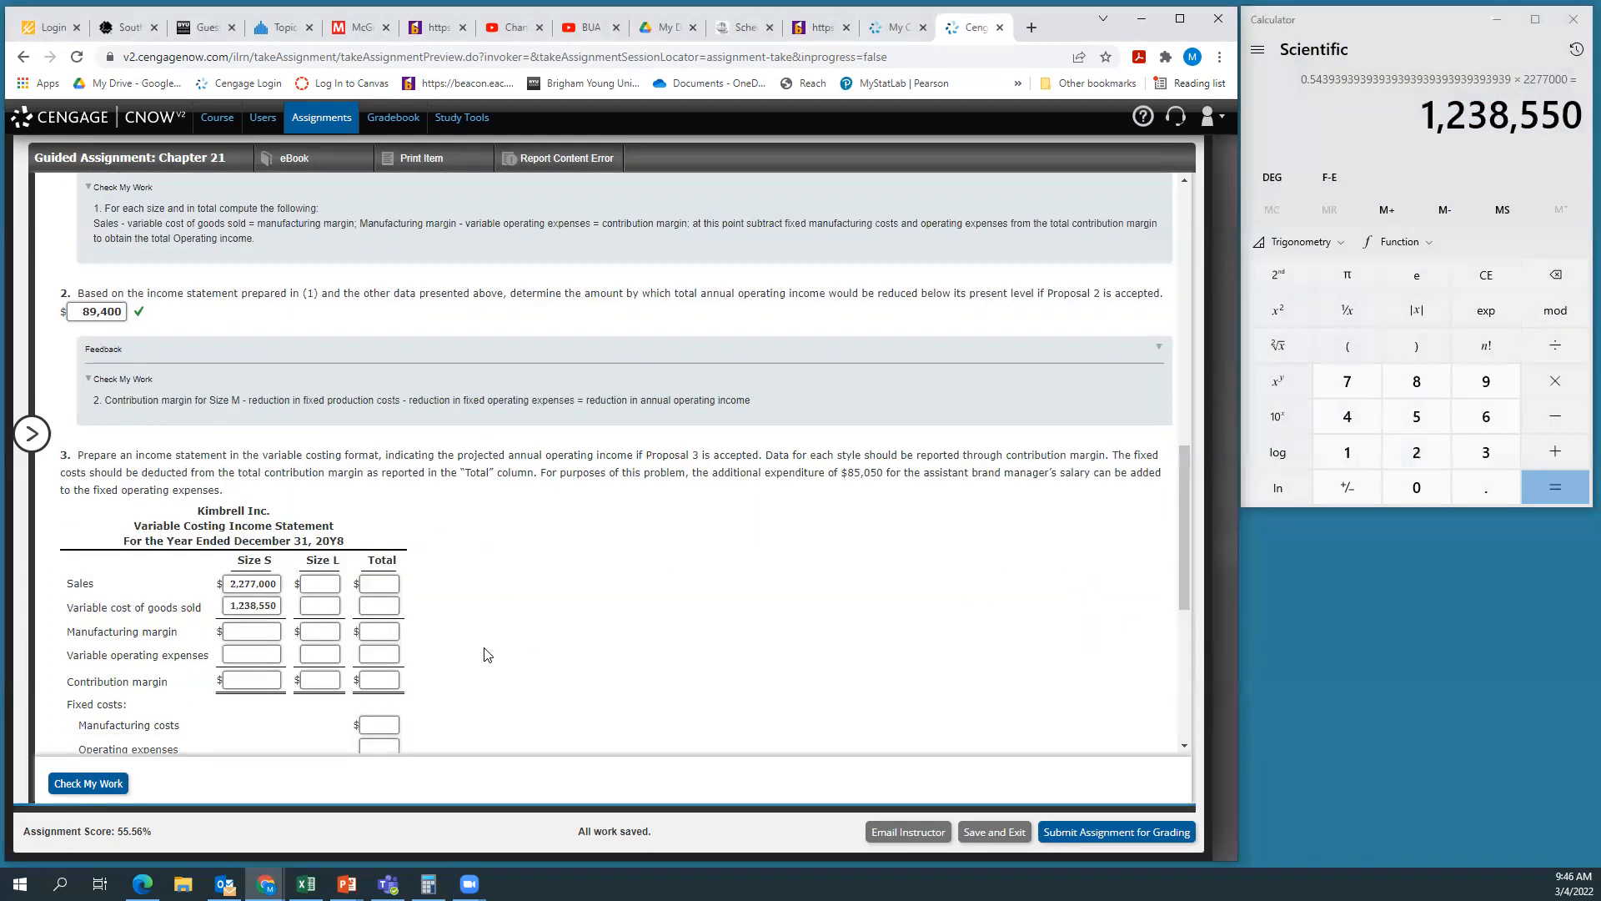
click(1427, 41)
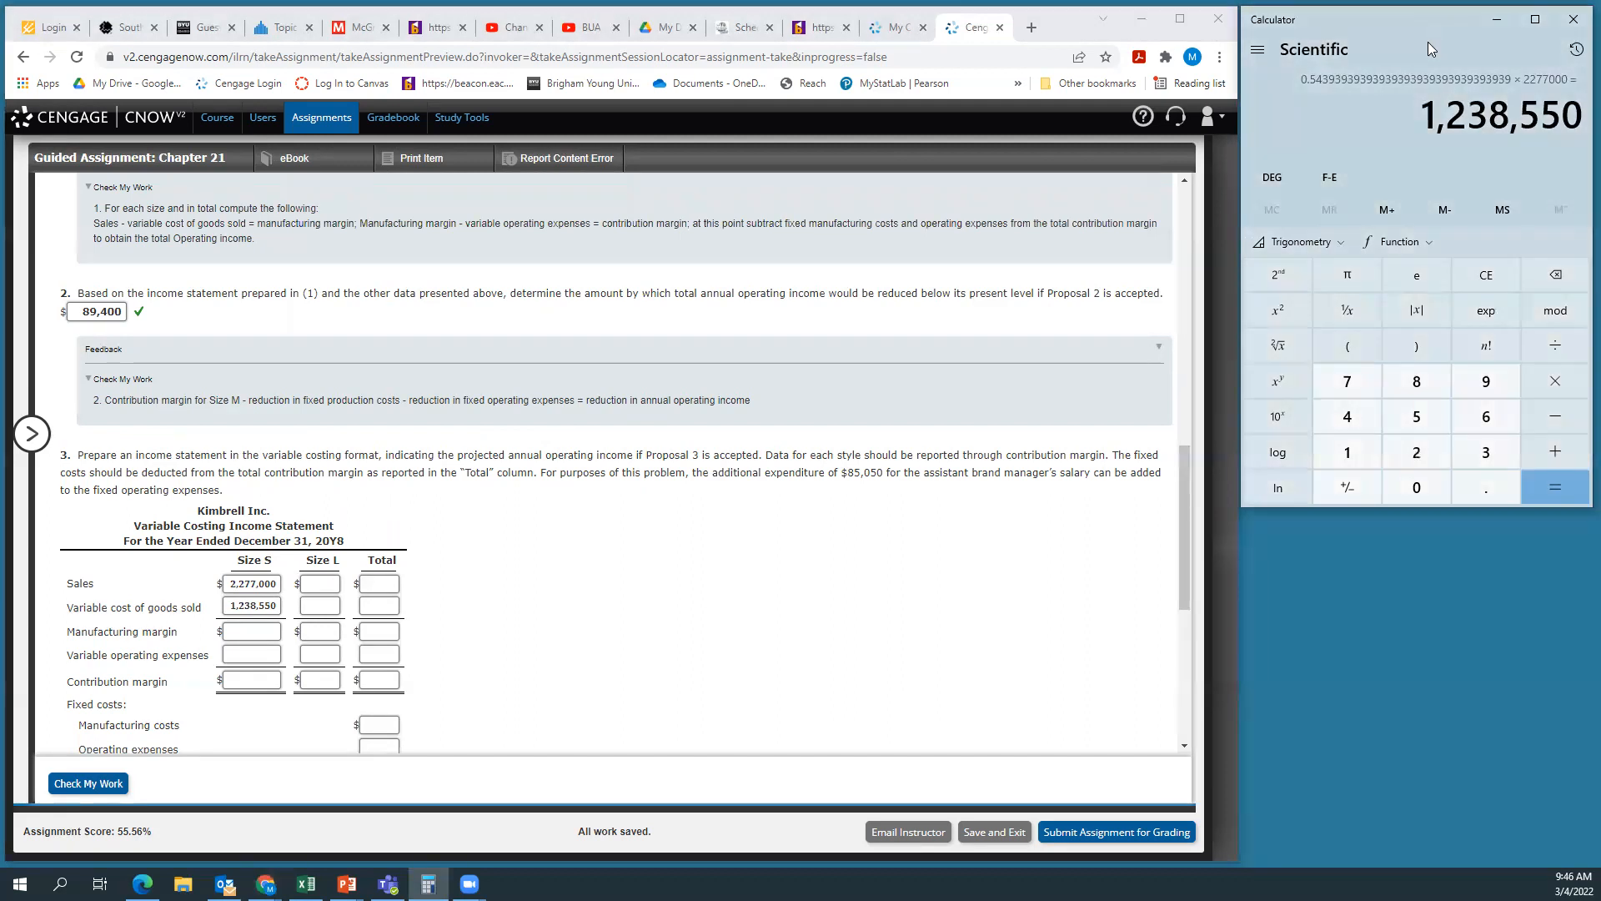
text(2277000 )
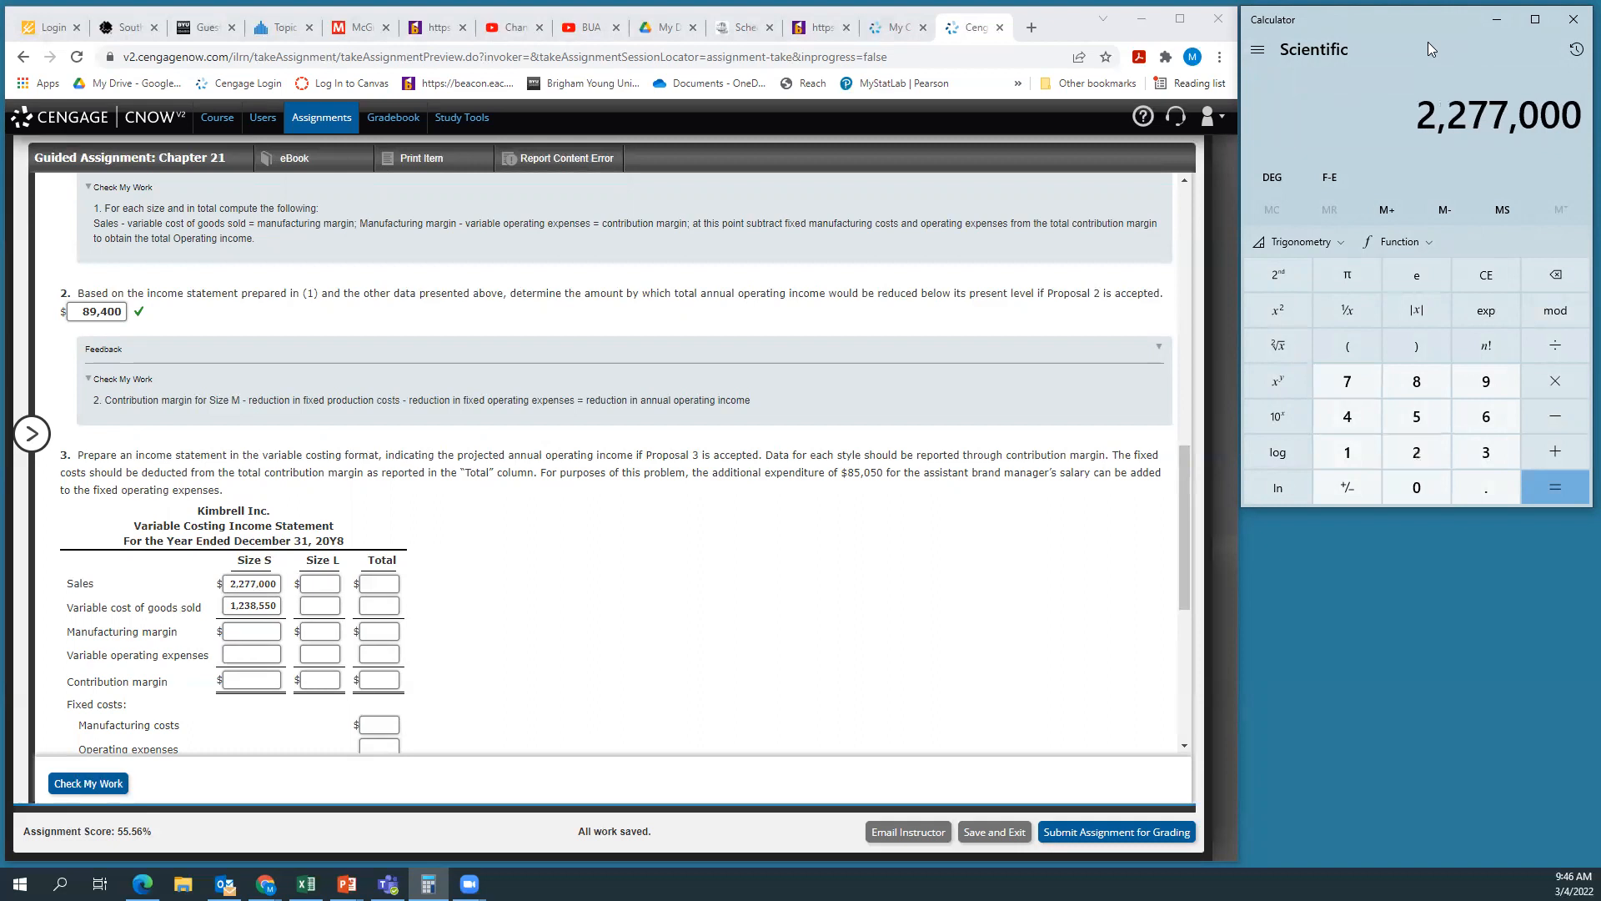
text(- 1)
text(2385)
text(50)
key(Return)
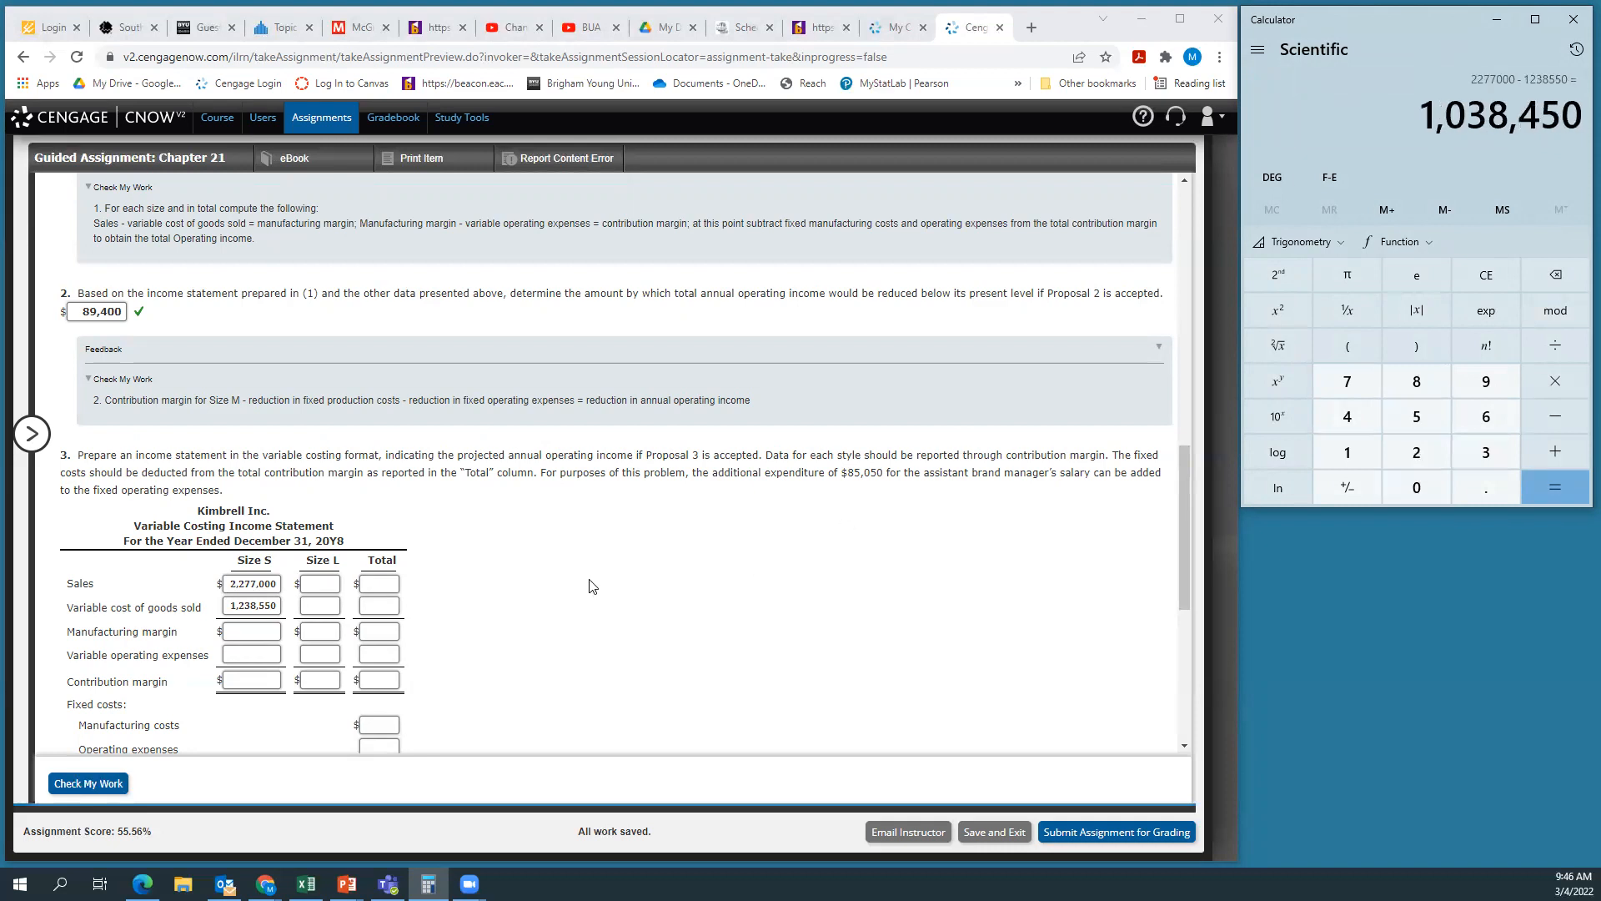
Enter 1,038,450 as the Size S manufacturing margin in the requirement 3 income statement
click(241, 634)
text(1,038,450)
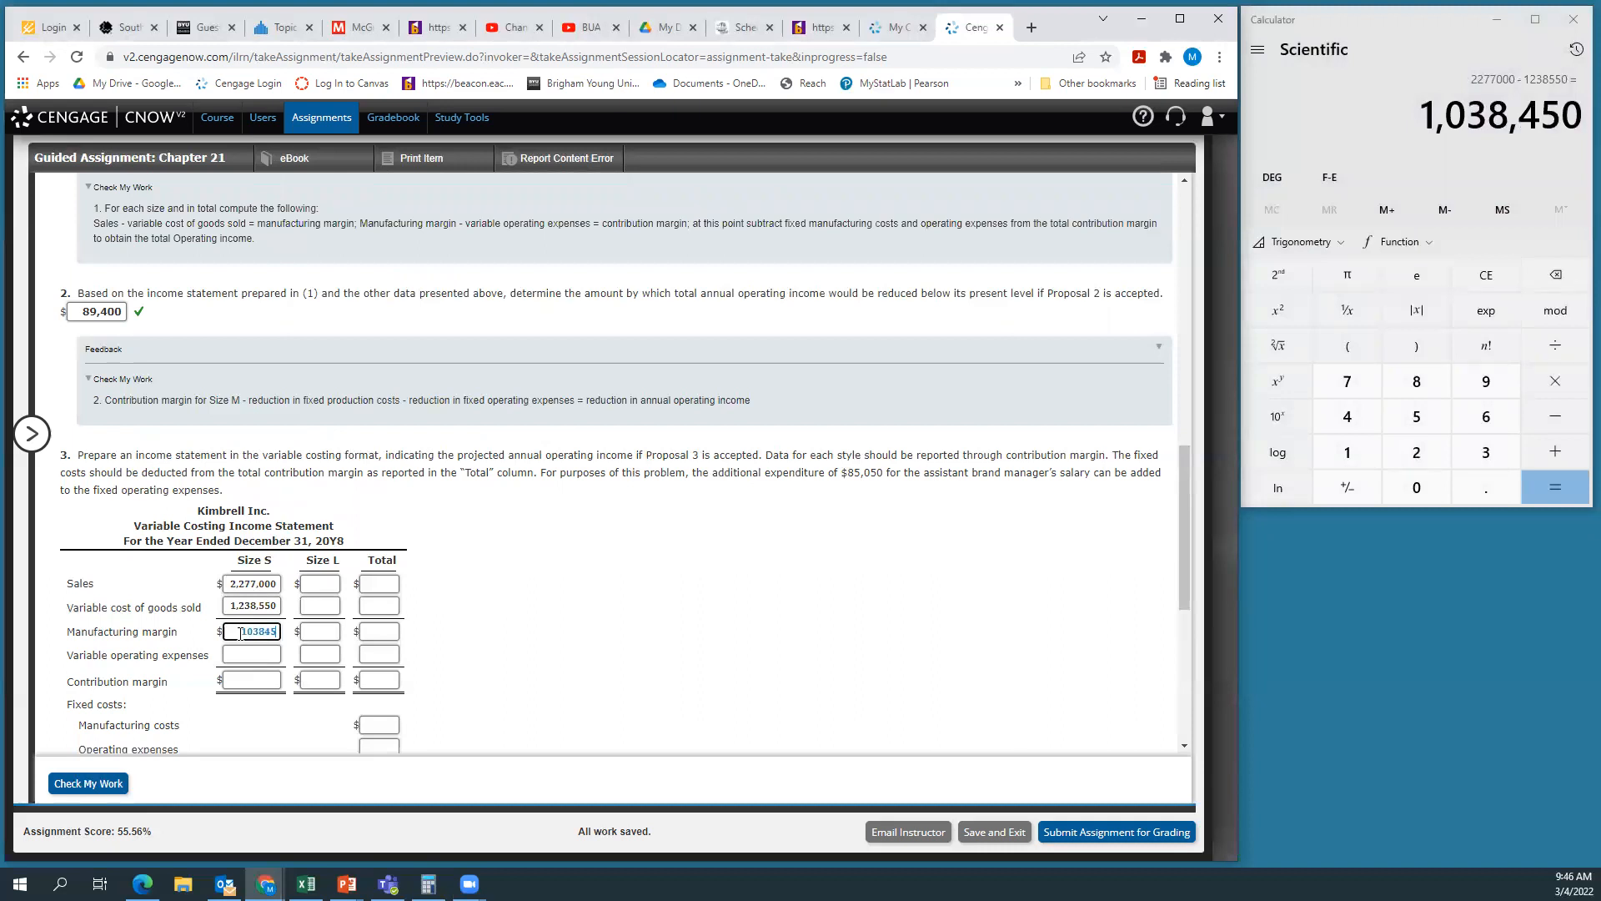
click(590, 610)
Clear Calculator and divide the original Size S variable operating expenses, 118100, by the original Size S sales of 990000
scroll(590, 609, up, 2)
scroll(587, 608, up, 1)
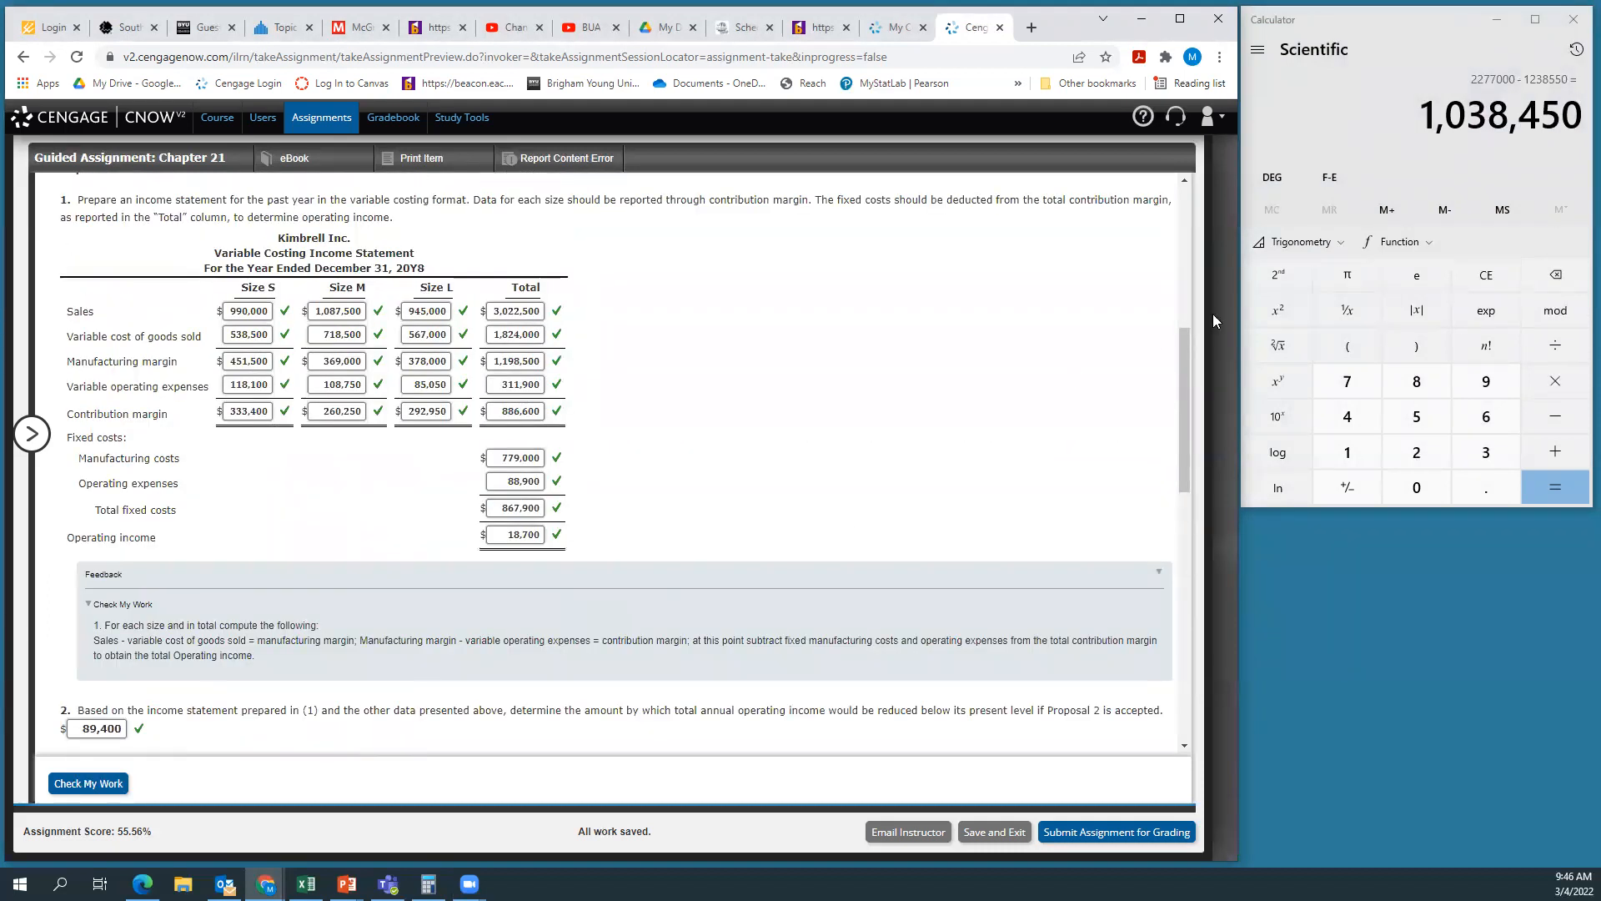
click(1477, 287)
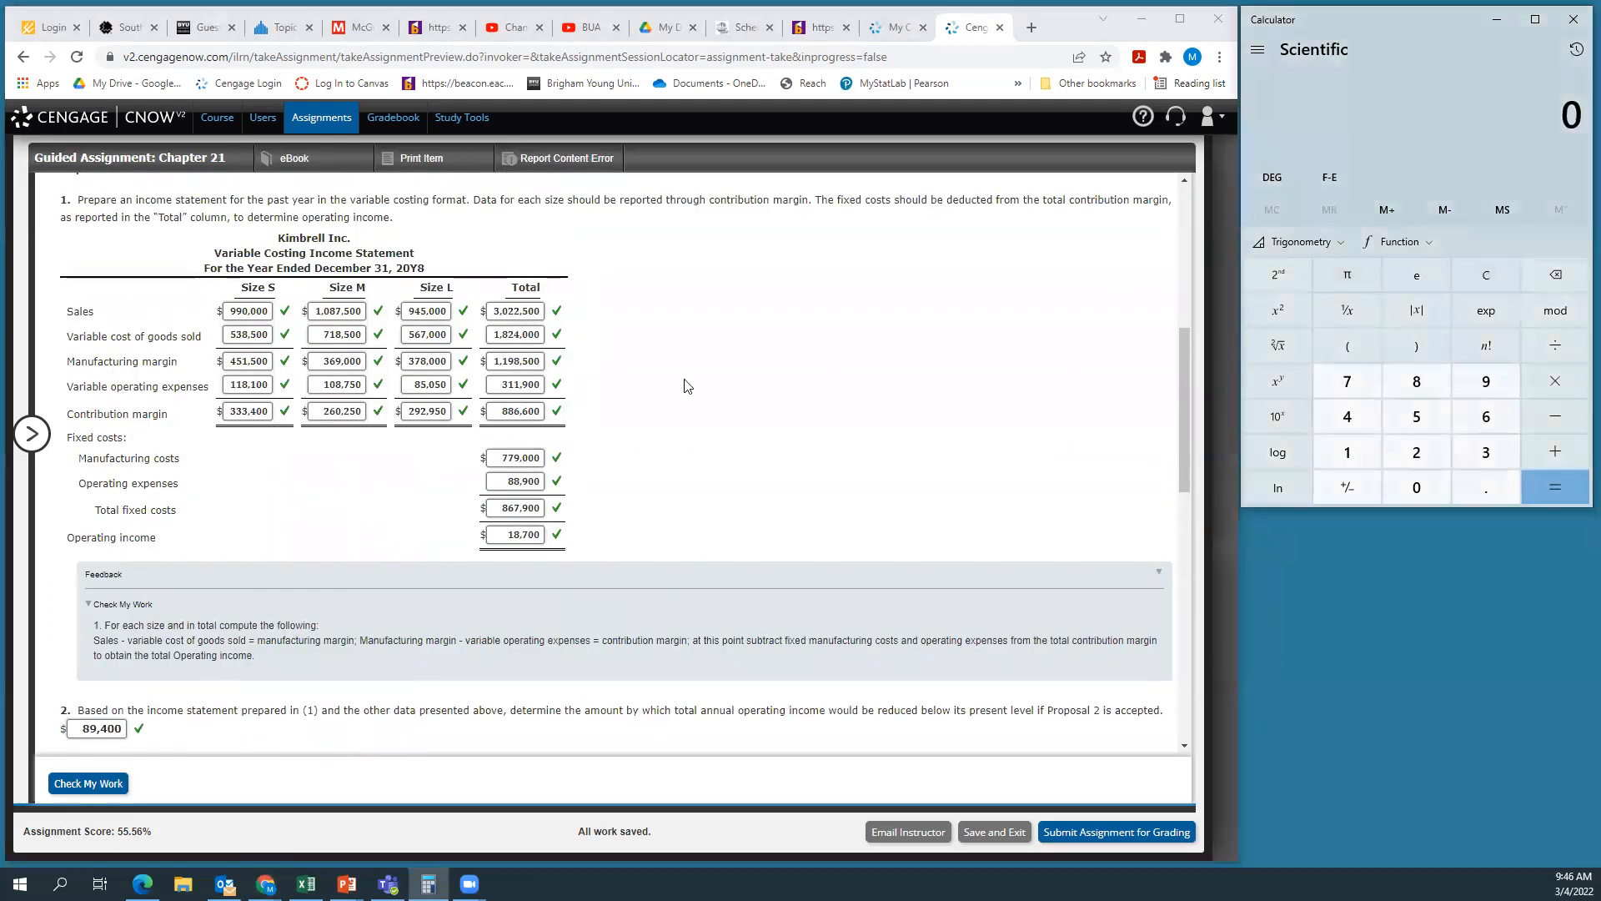
double_click(231, 385)
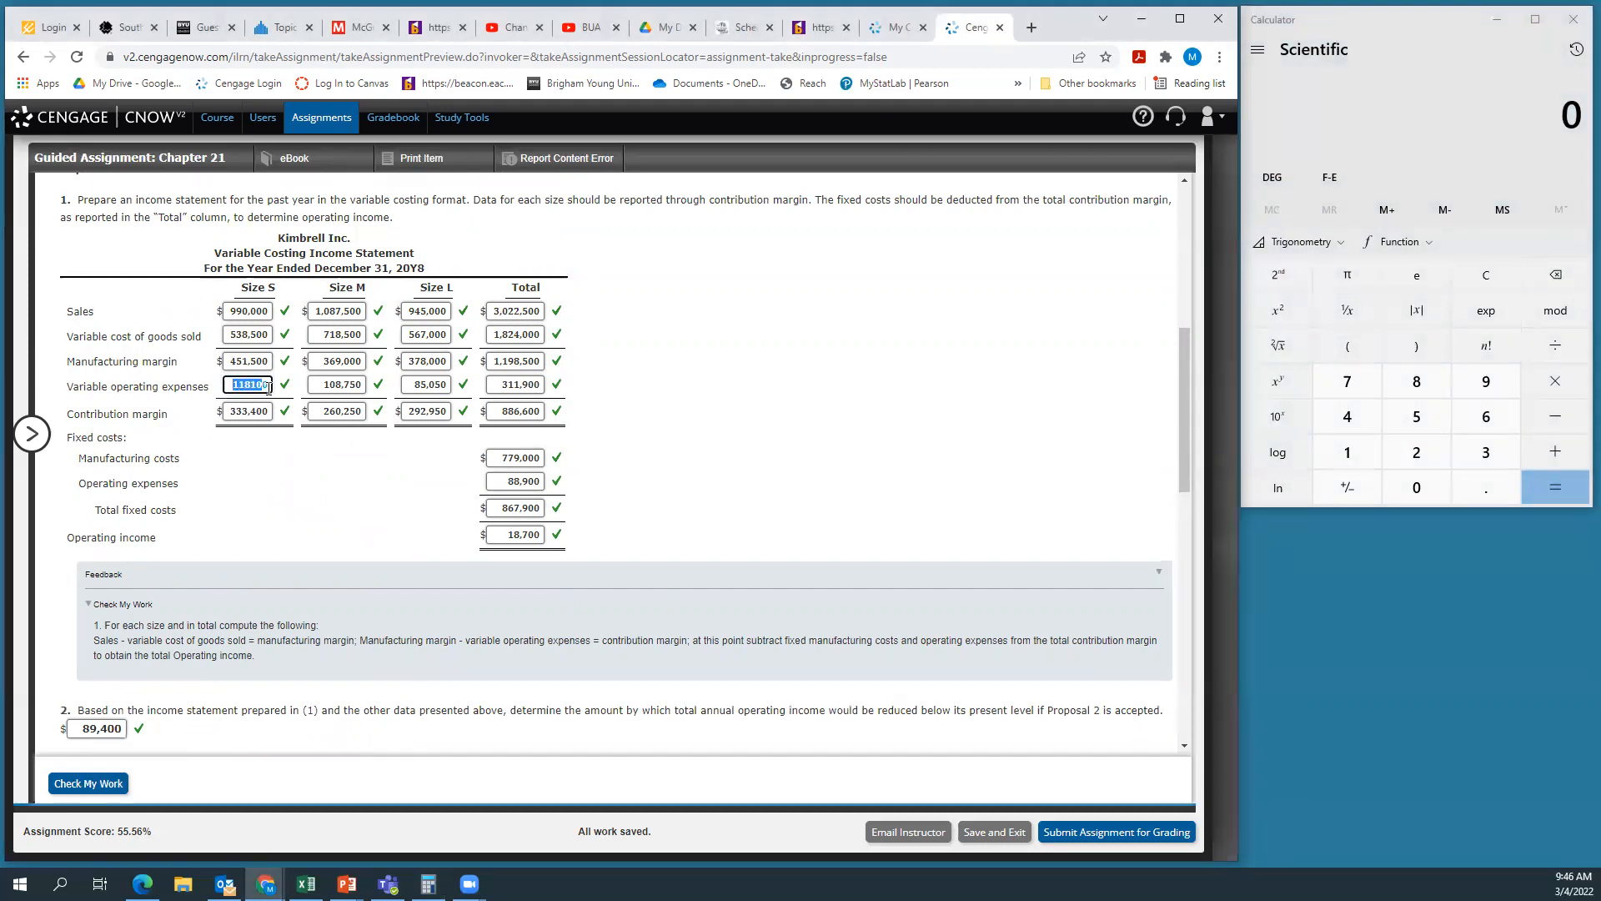
click(1402, 38)
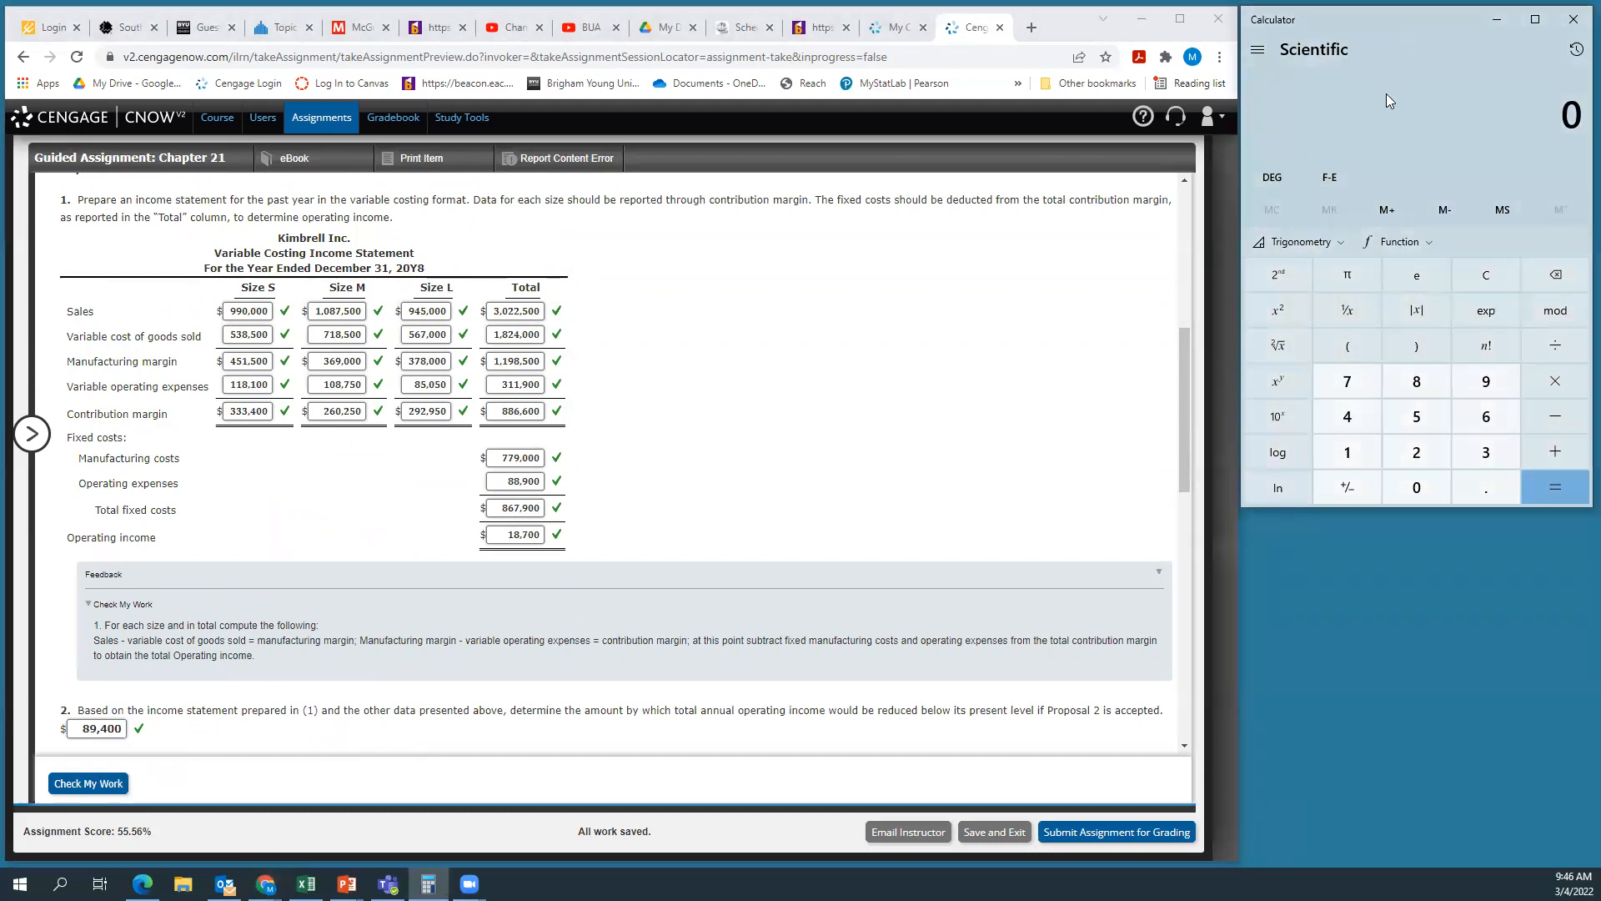
text(1)
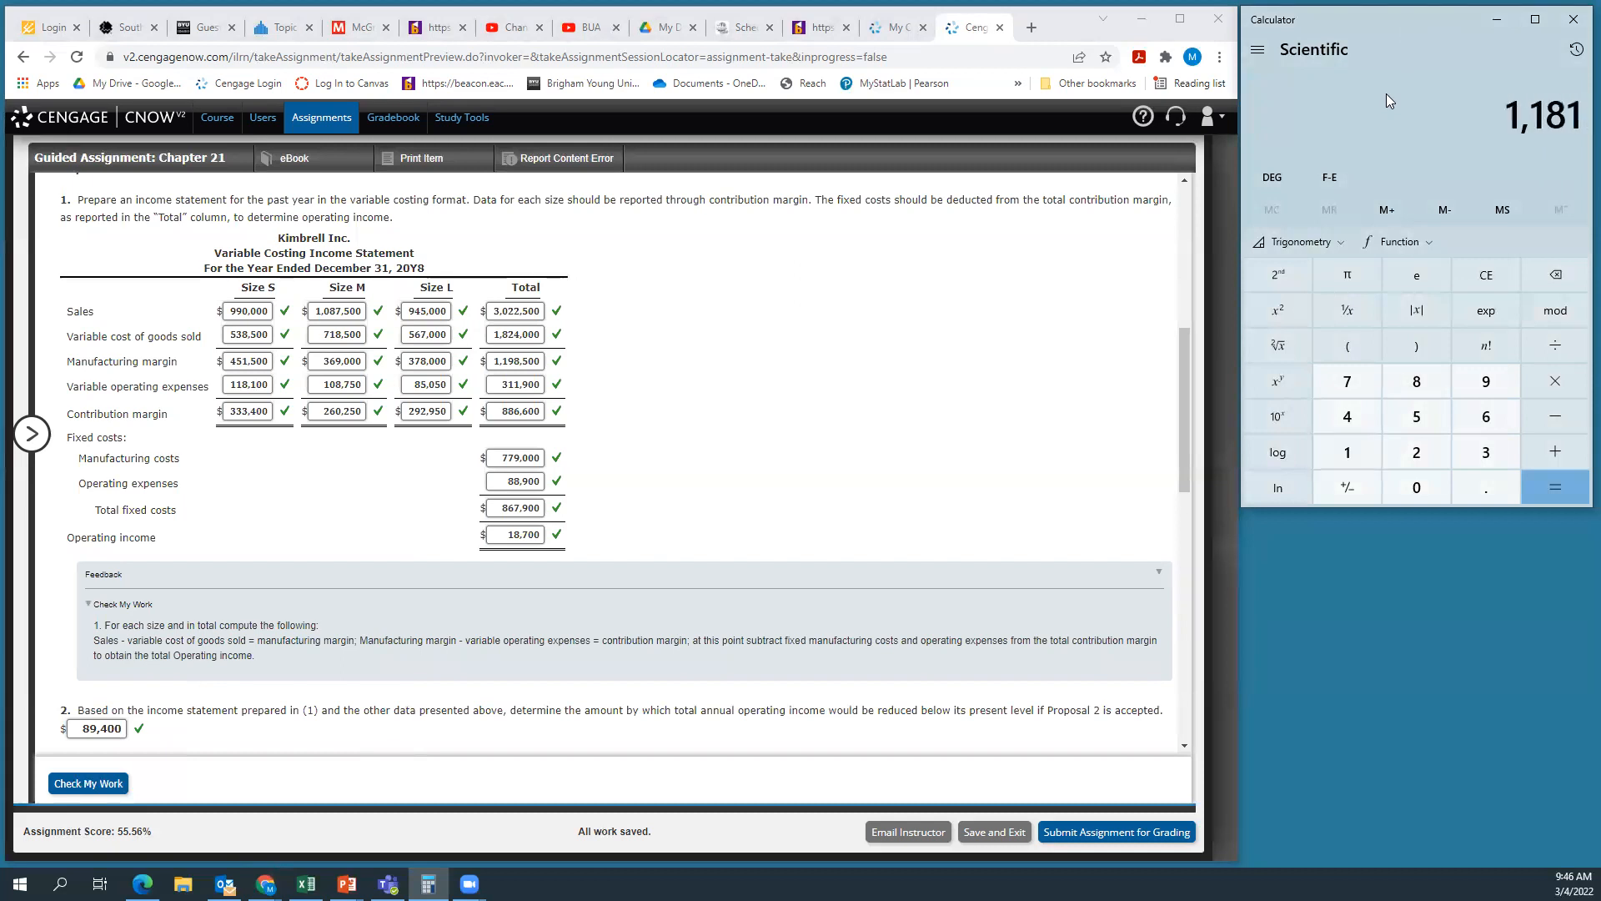
text(18100/9)
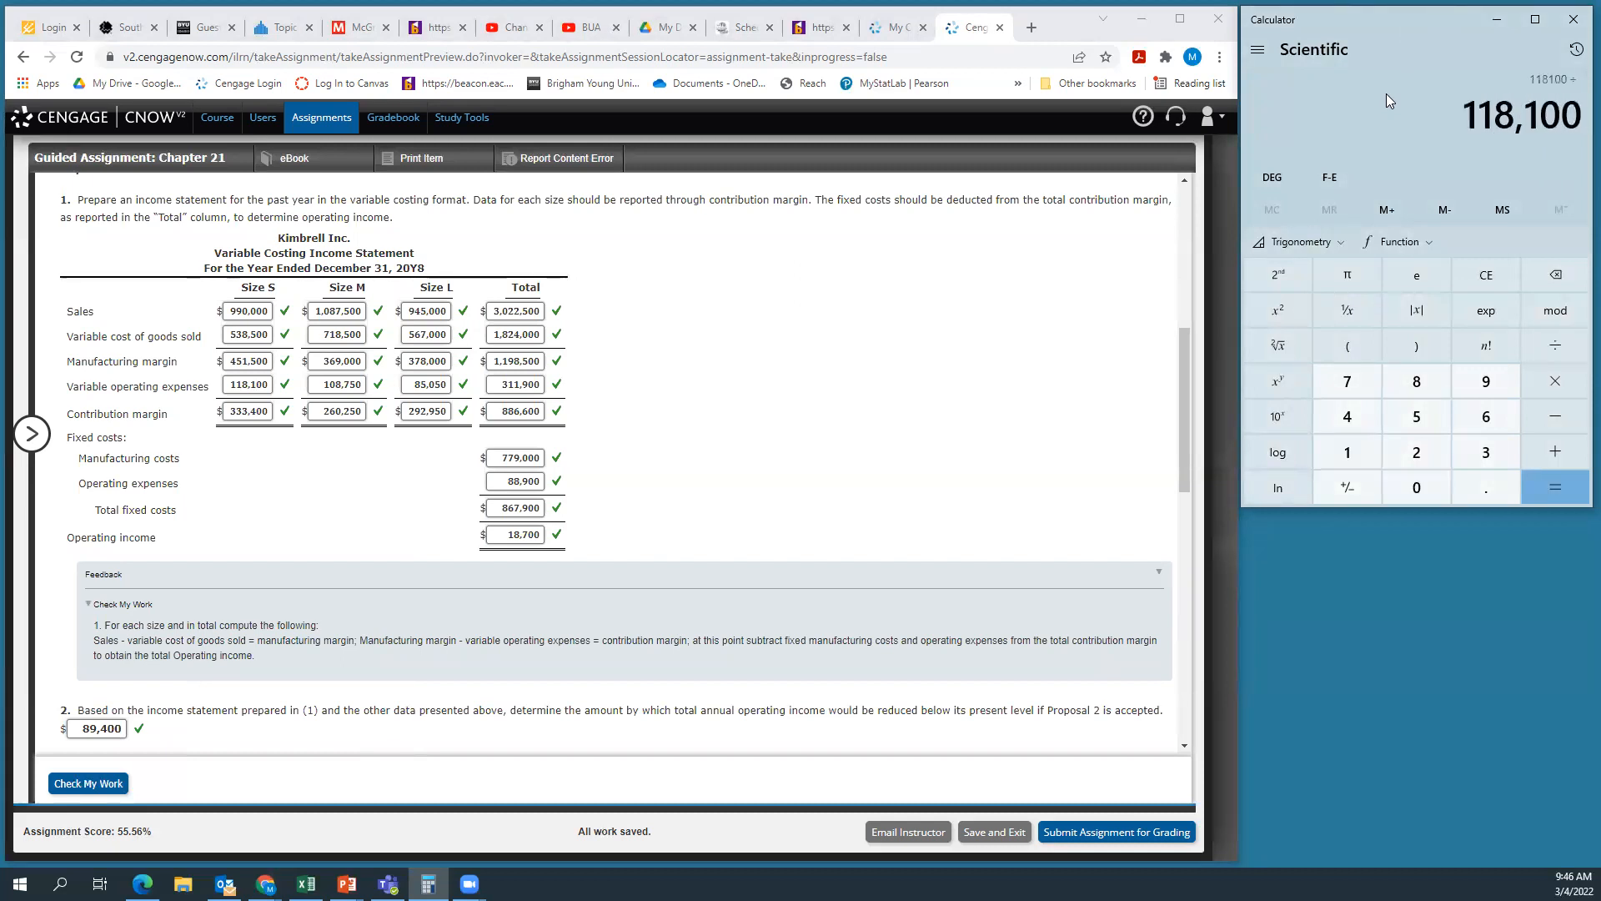
text(900000)
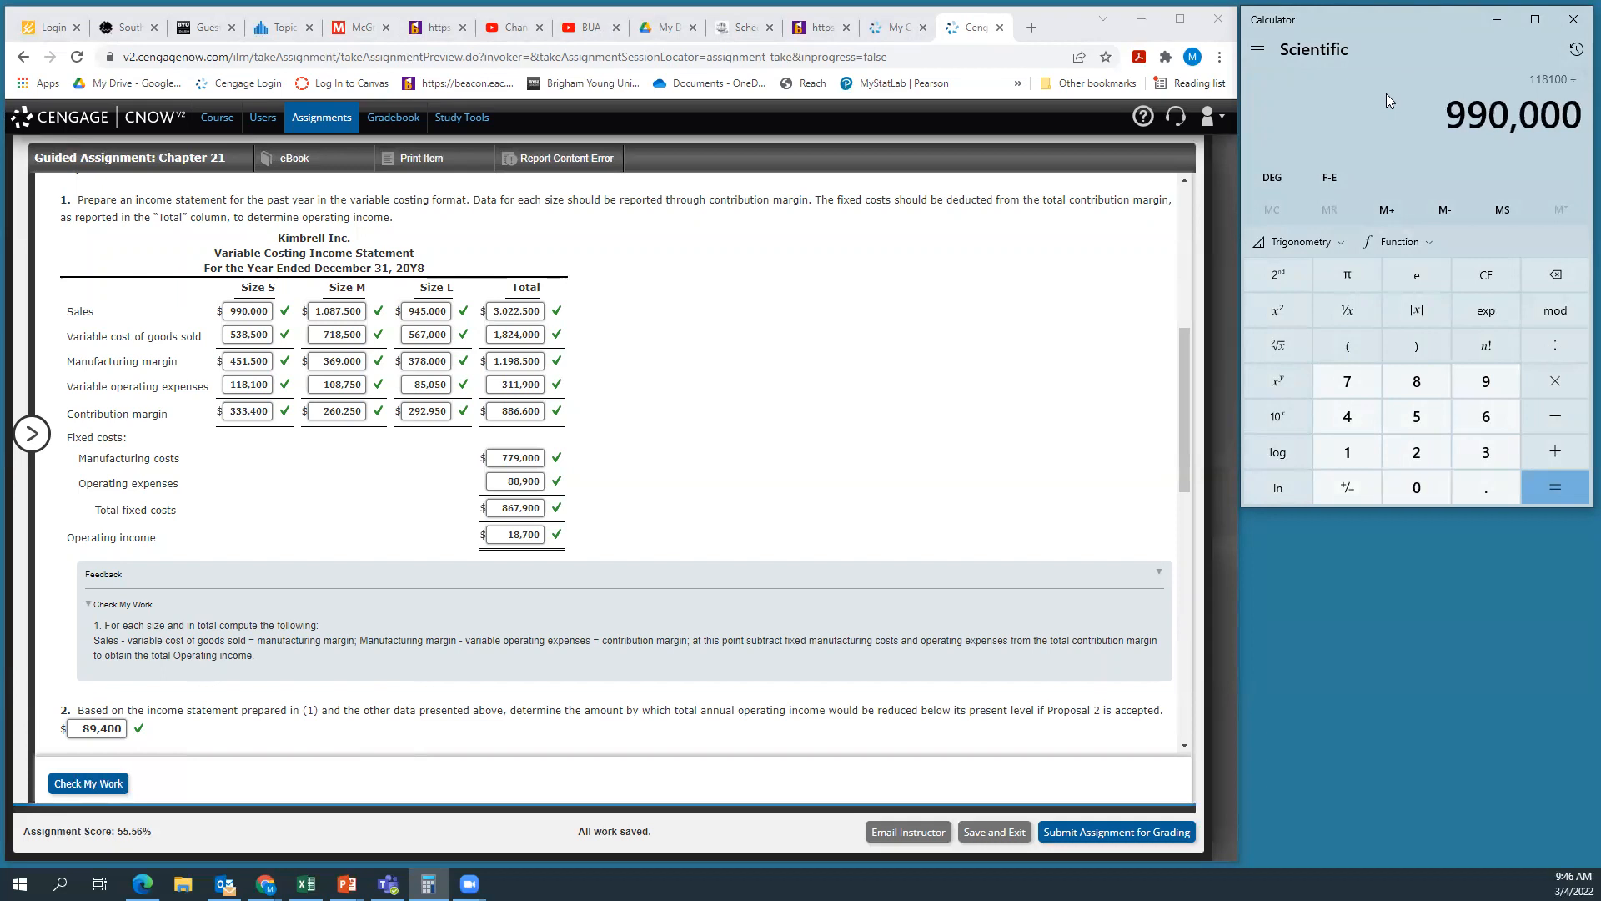
key(Return)
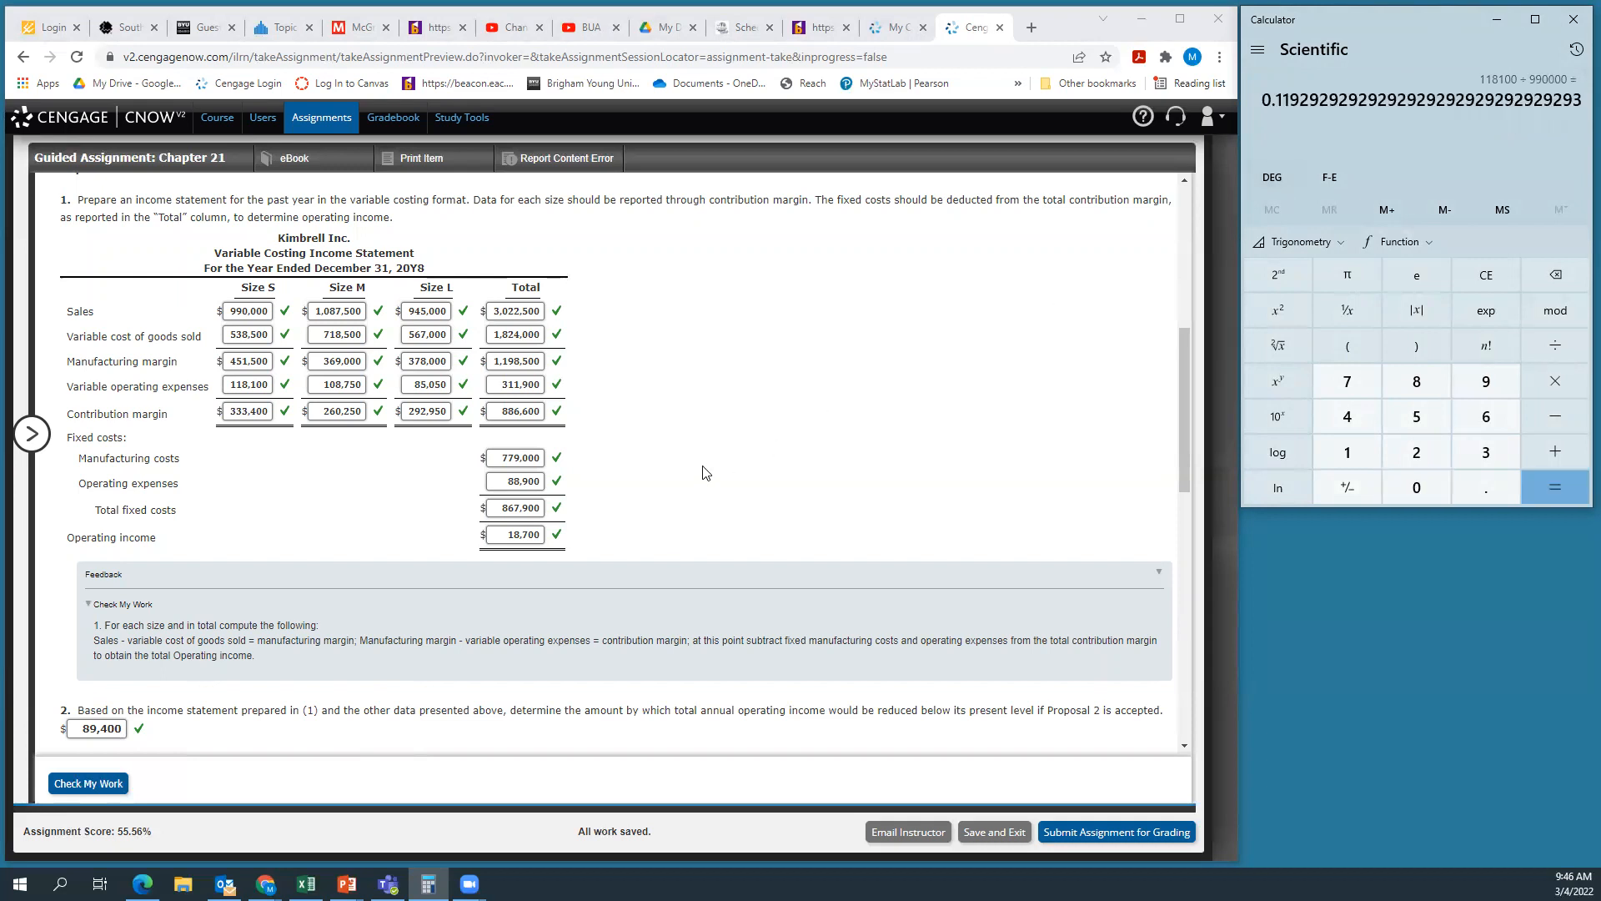
Multiply the operating expense ratio by 2277000 in Calculator and enter 271630 as the Size S variable operating expenses in requirement 3
scroll(703, 466, down, 6)
key(asterisk)
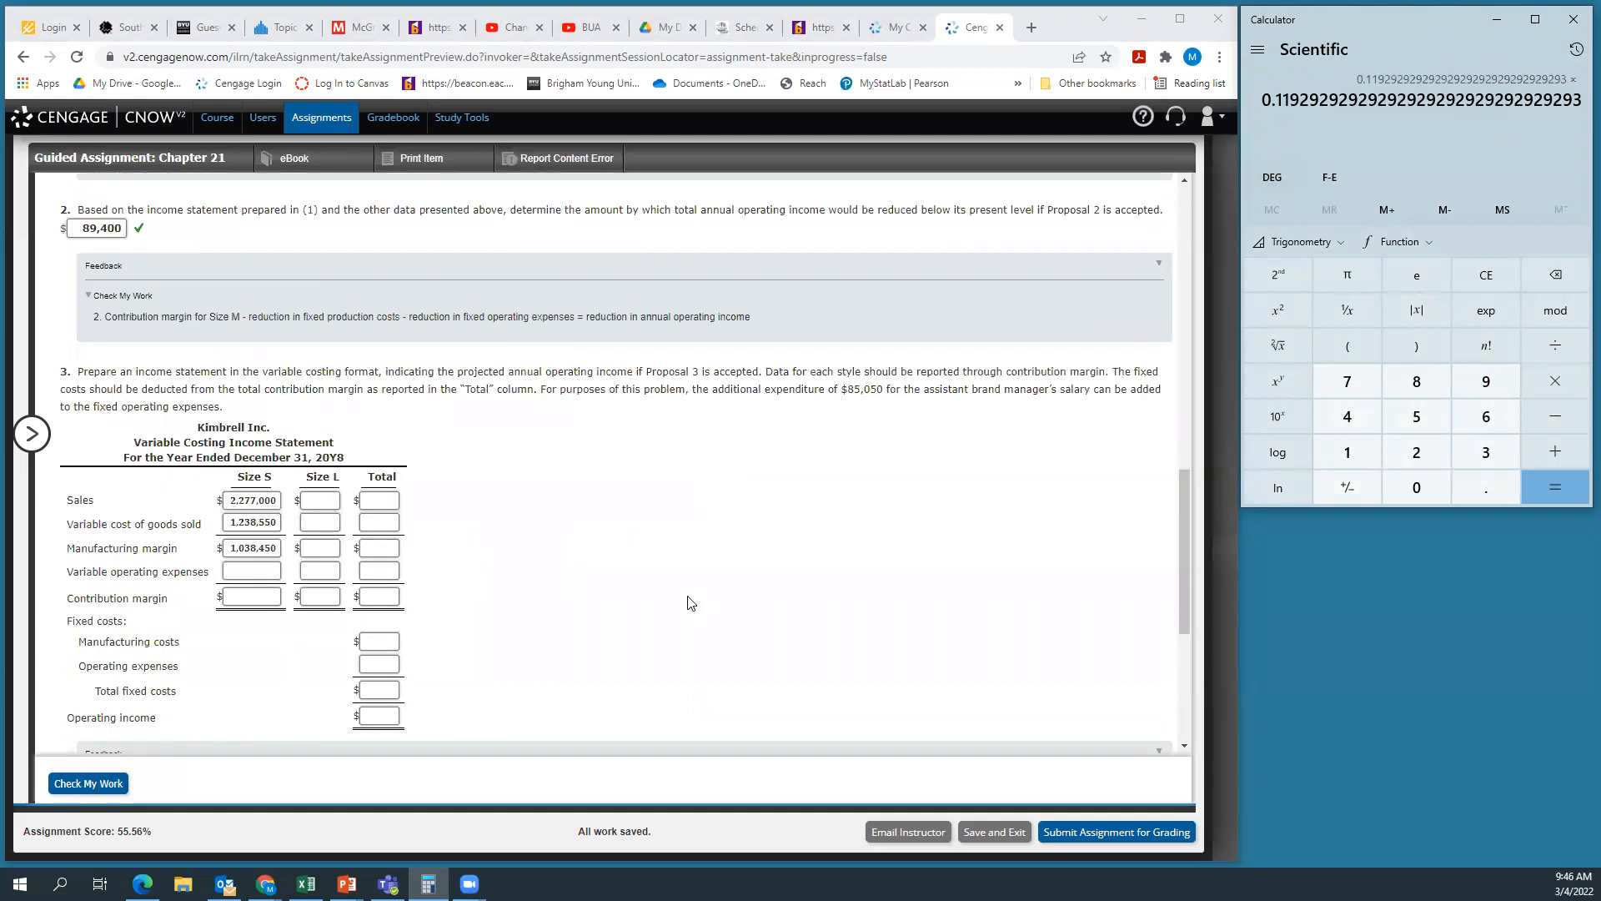
text(2277000)
key(Return)
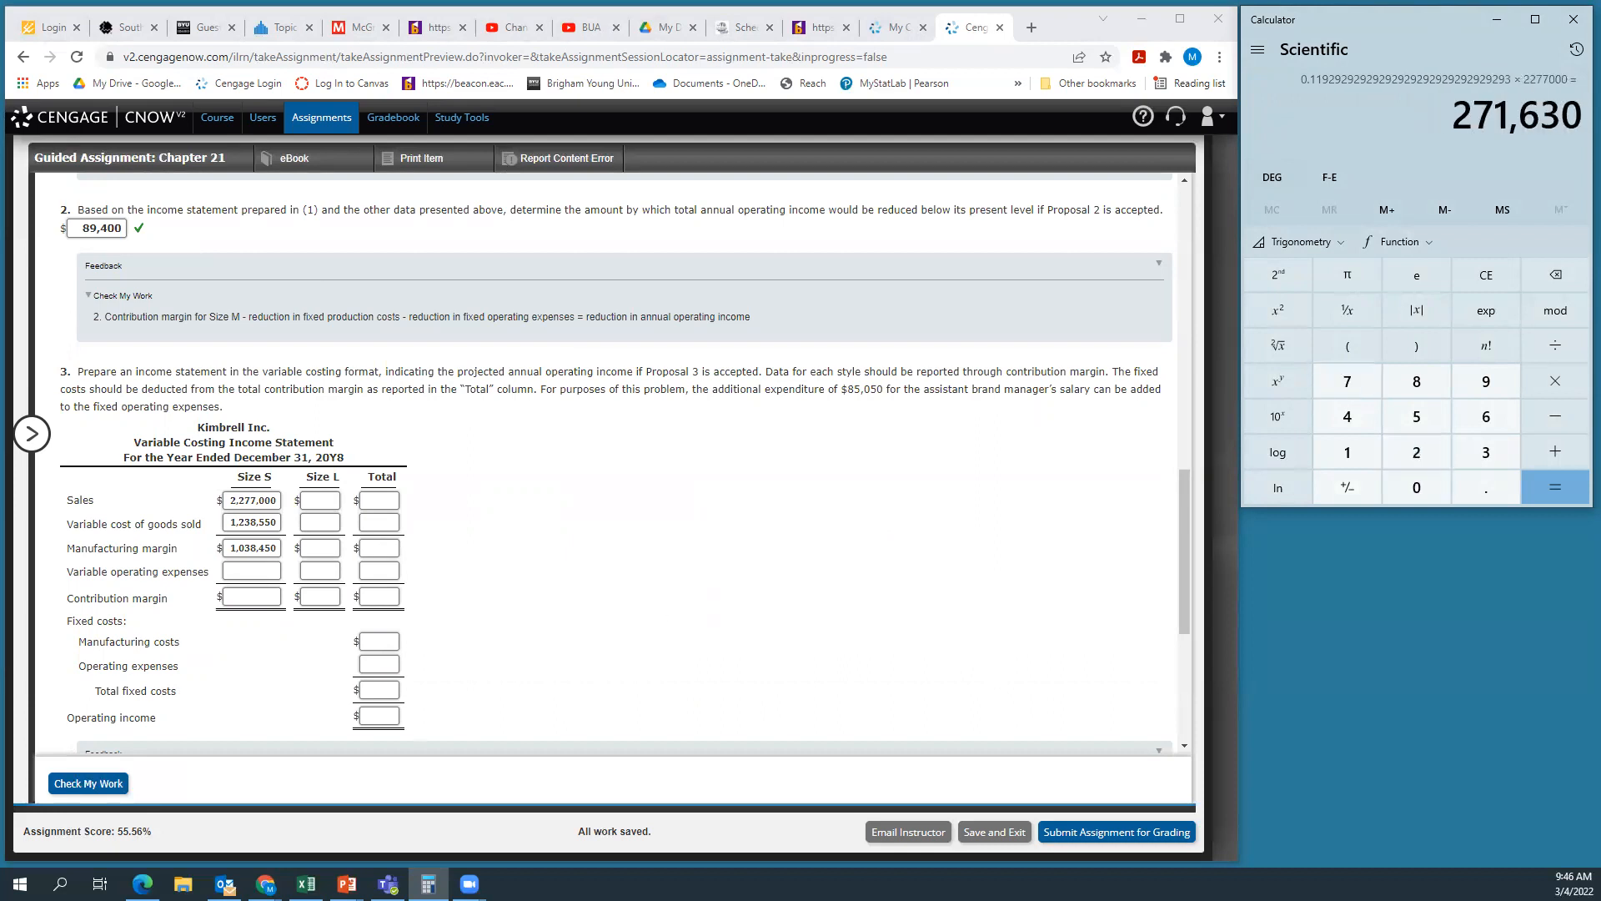
click(235, 572)
text(271630)
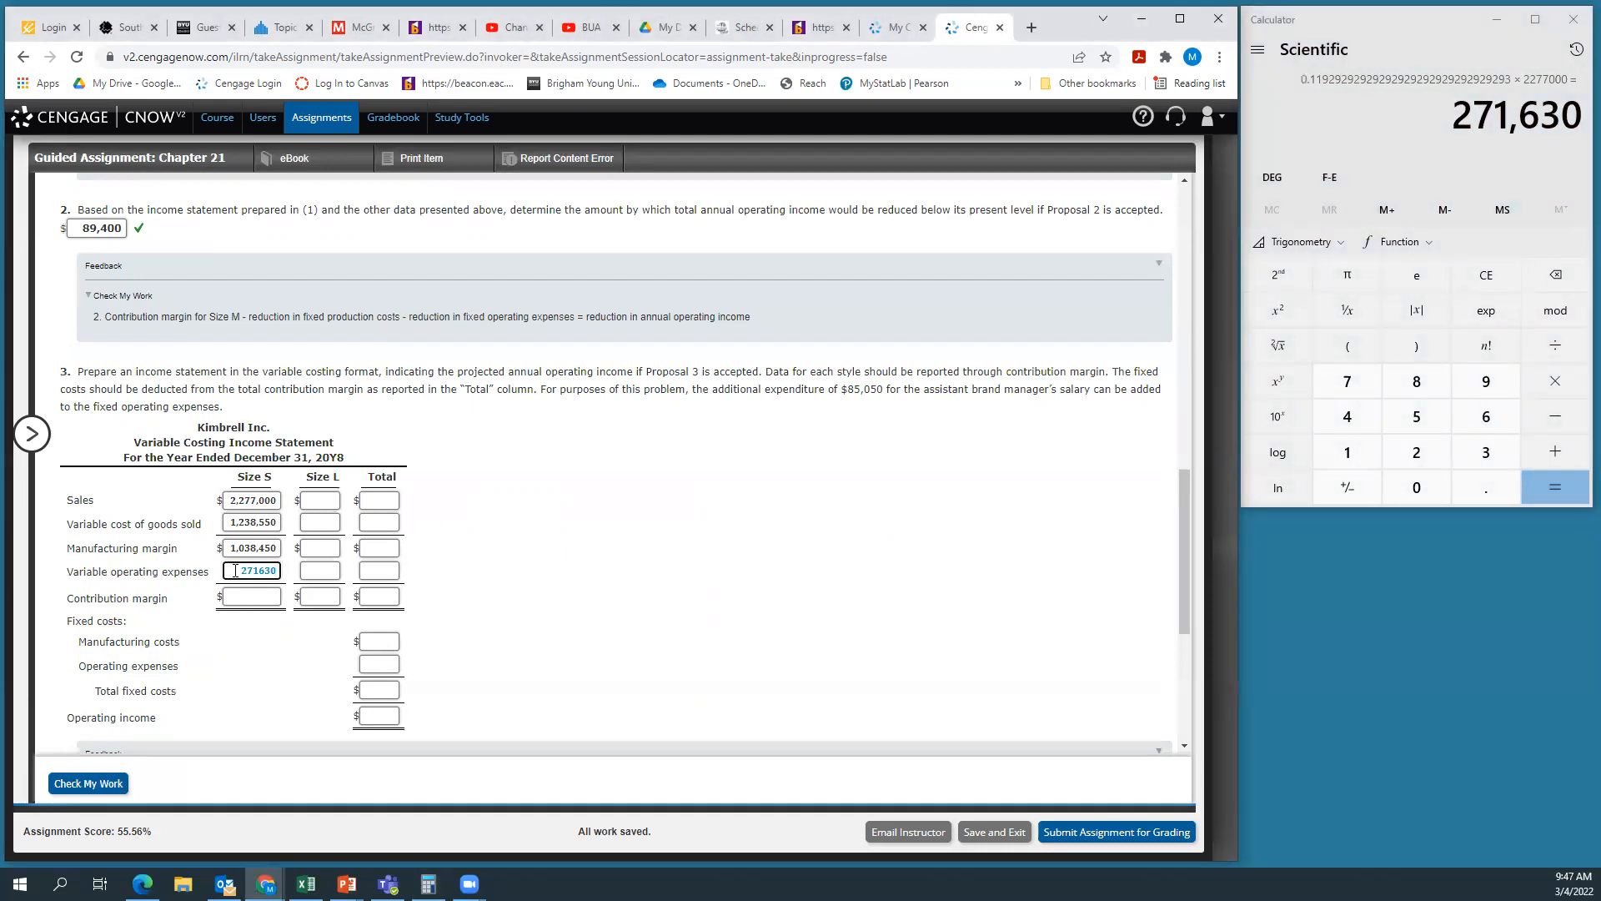
Subtract the Size S variable operating expenses from the manufacturing margin in Calculator as 1038450 − 271630
click(544, 575)
click(1400, 35)
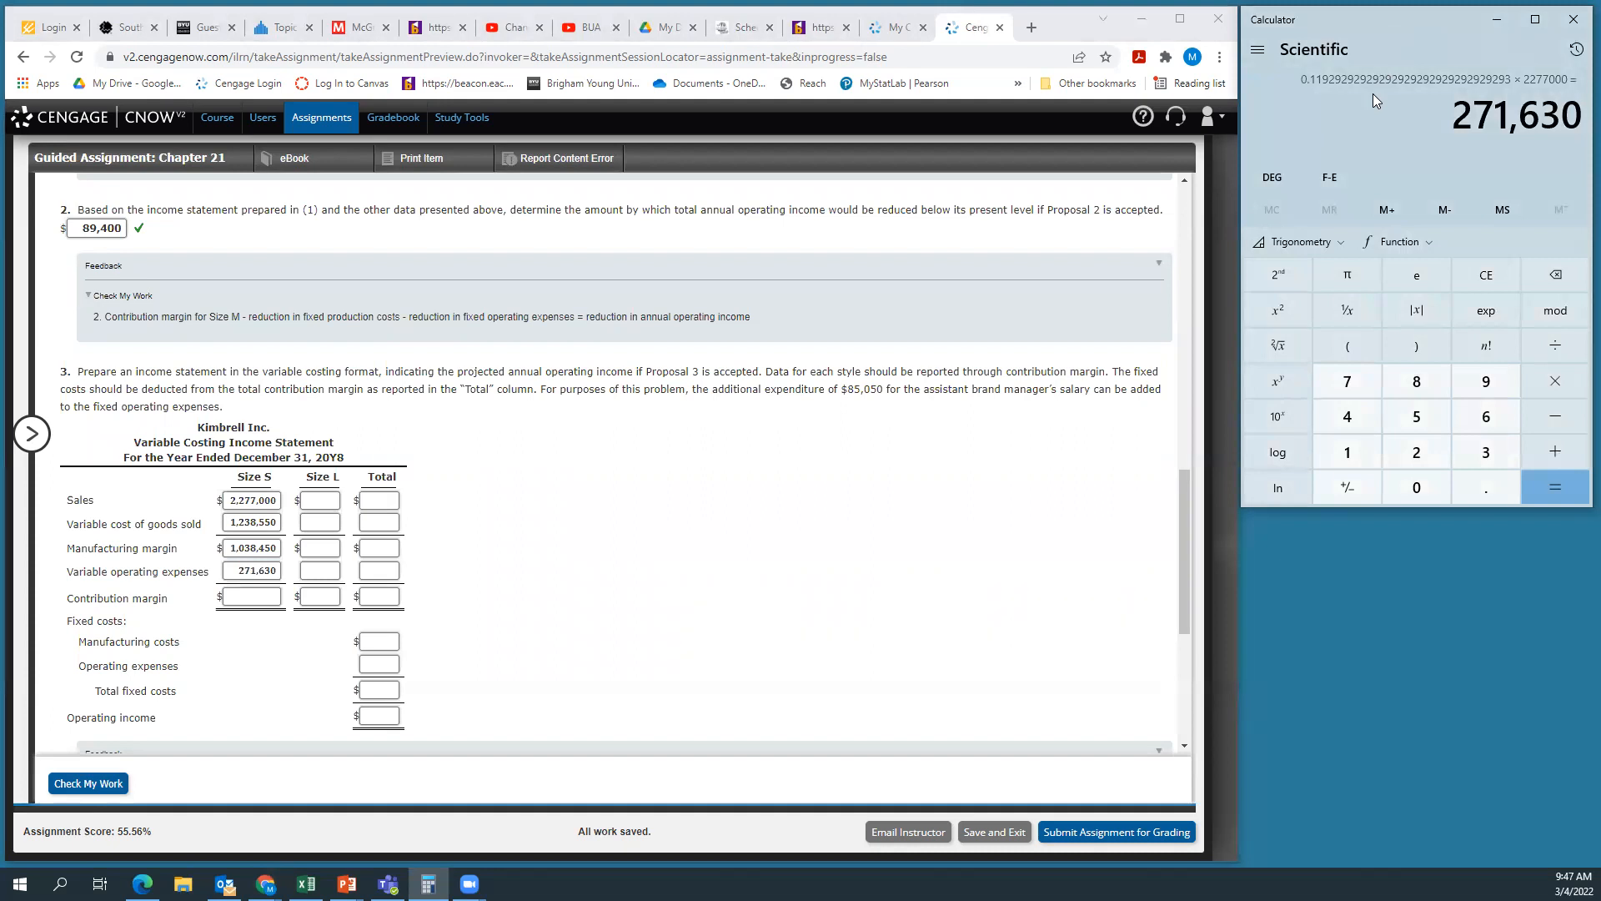
text(1,038)
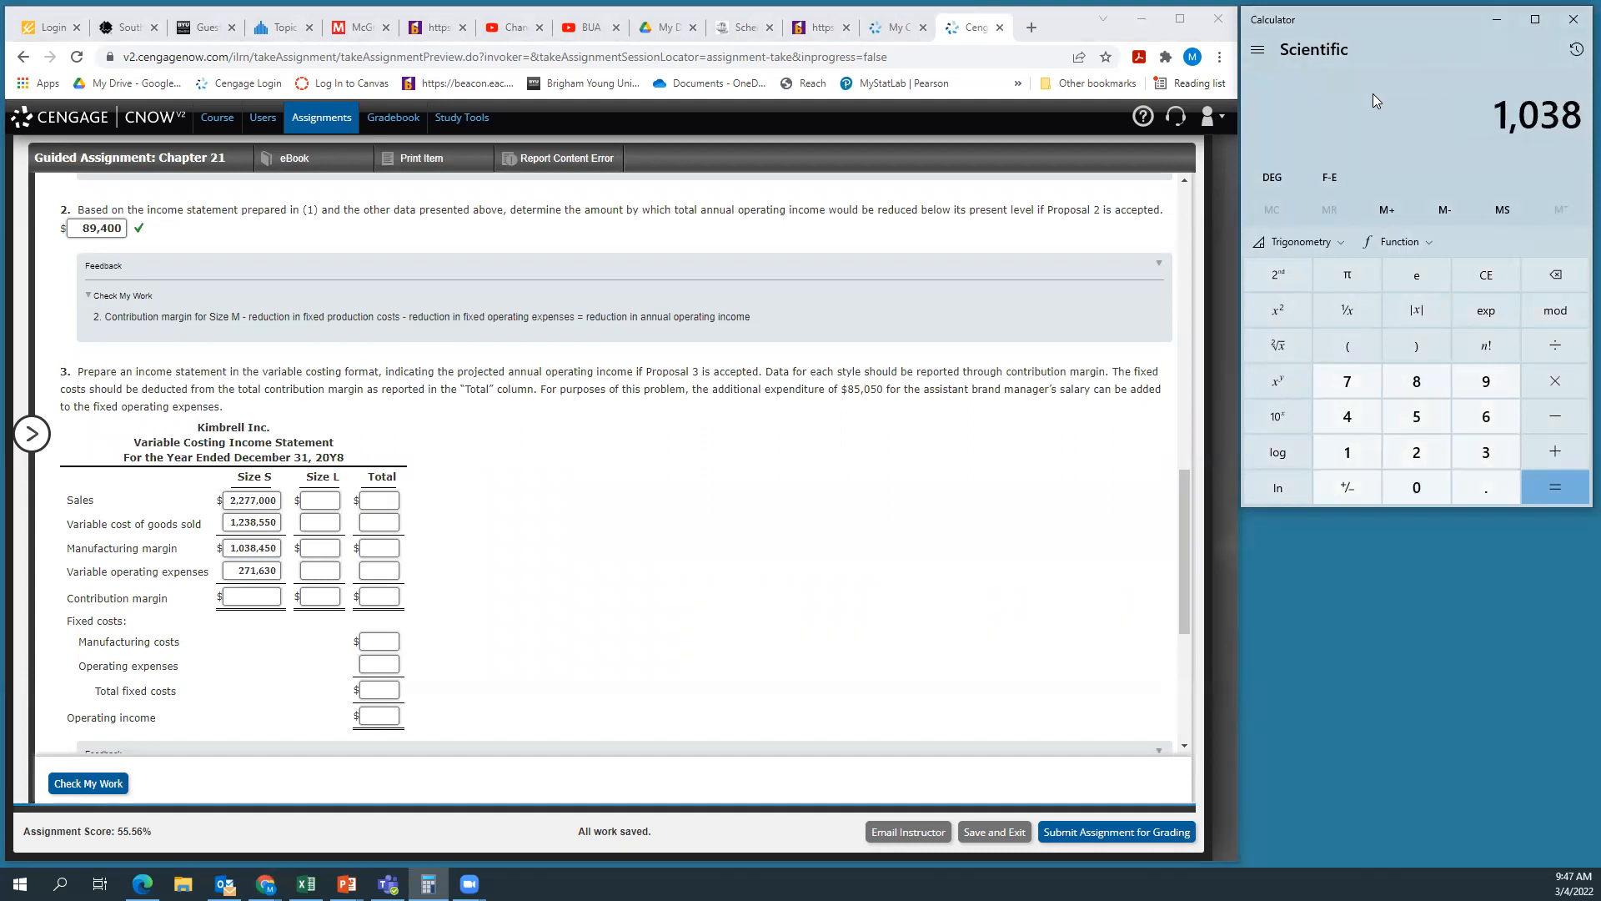
text(,450)
key(minus)
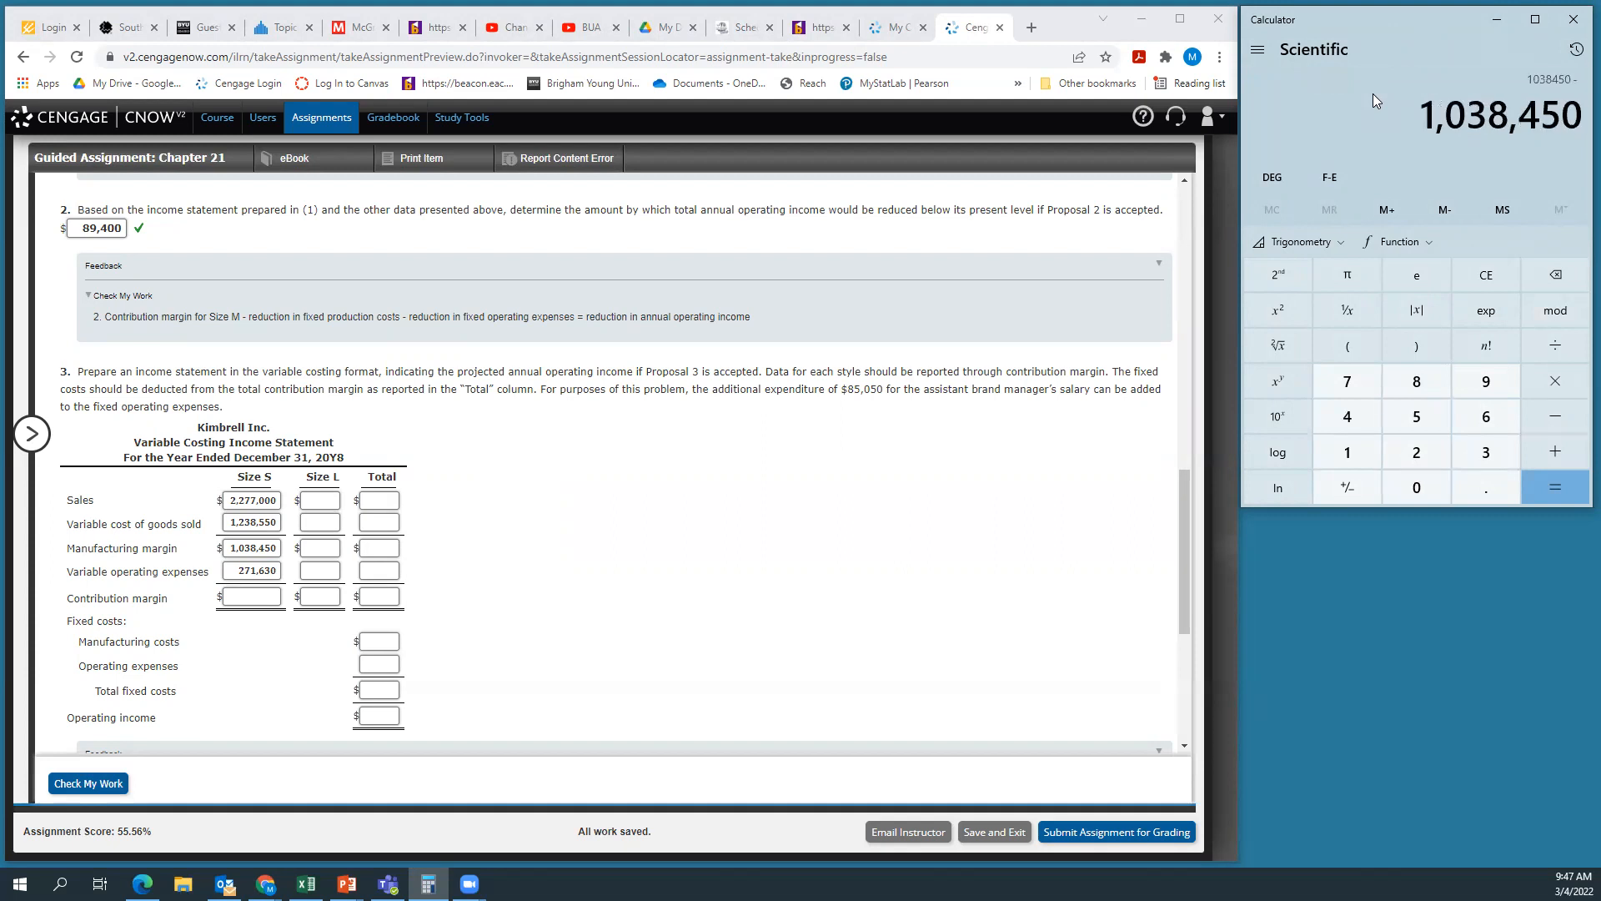
text(271630)
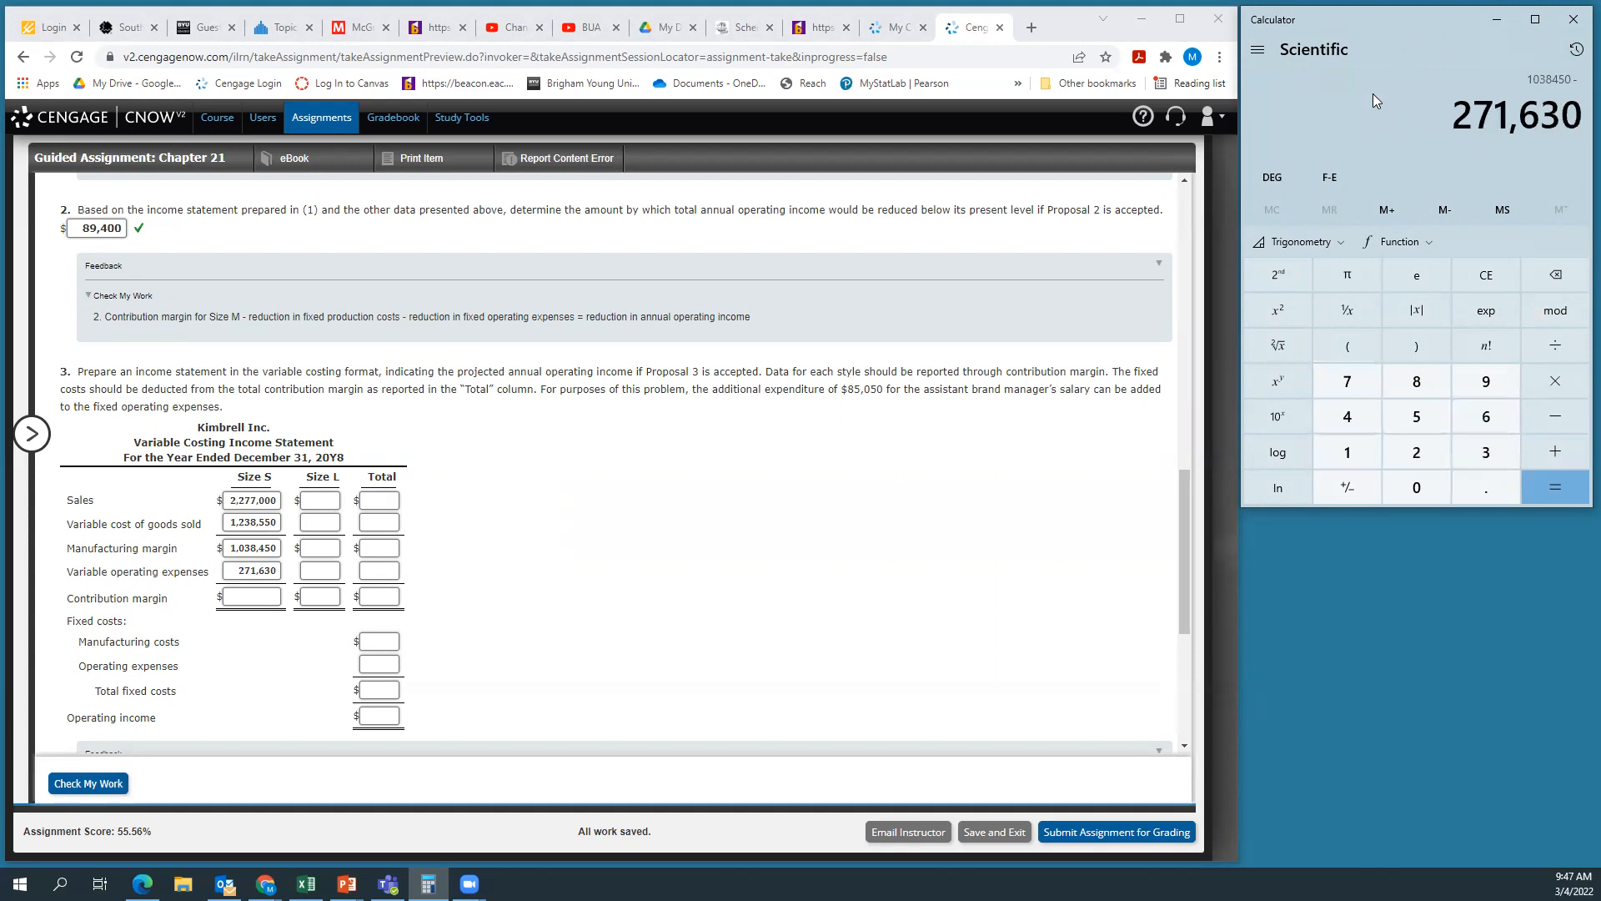
key(Return)
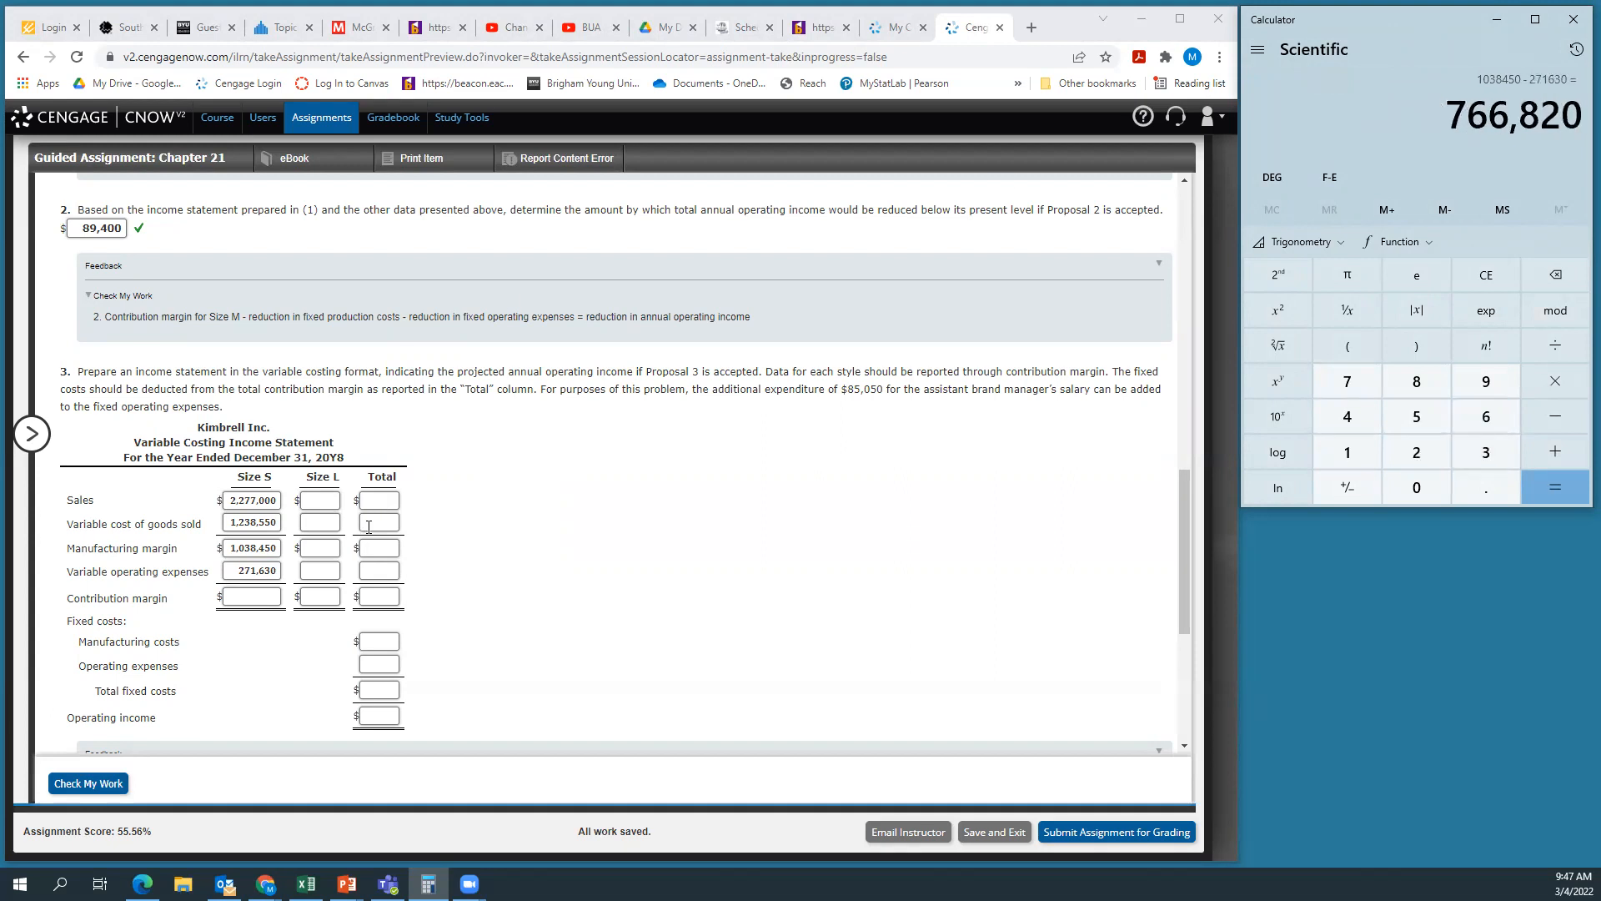
Enter 766,820 as the Size S contribution margin in requirement 3 and check the work
click(242, 599)
text(766,)
text(820)
click(588, 566)
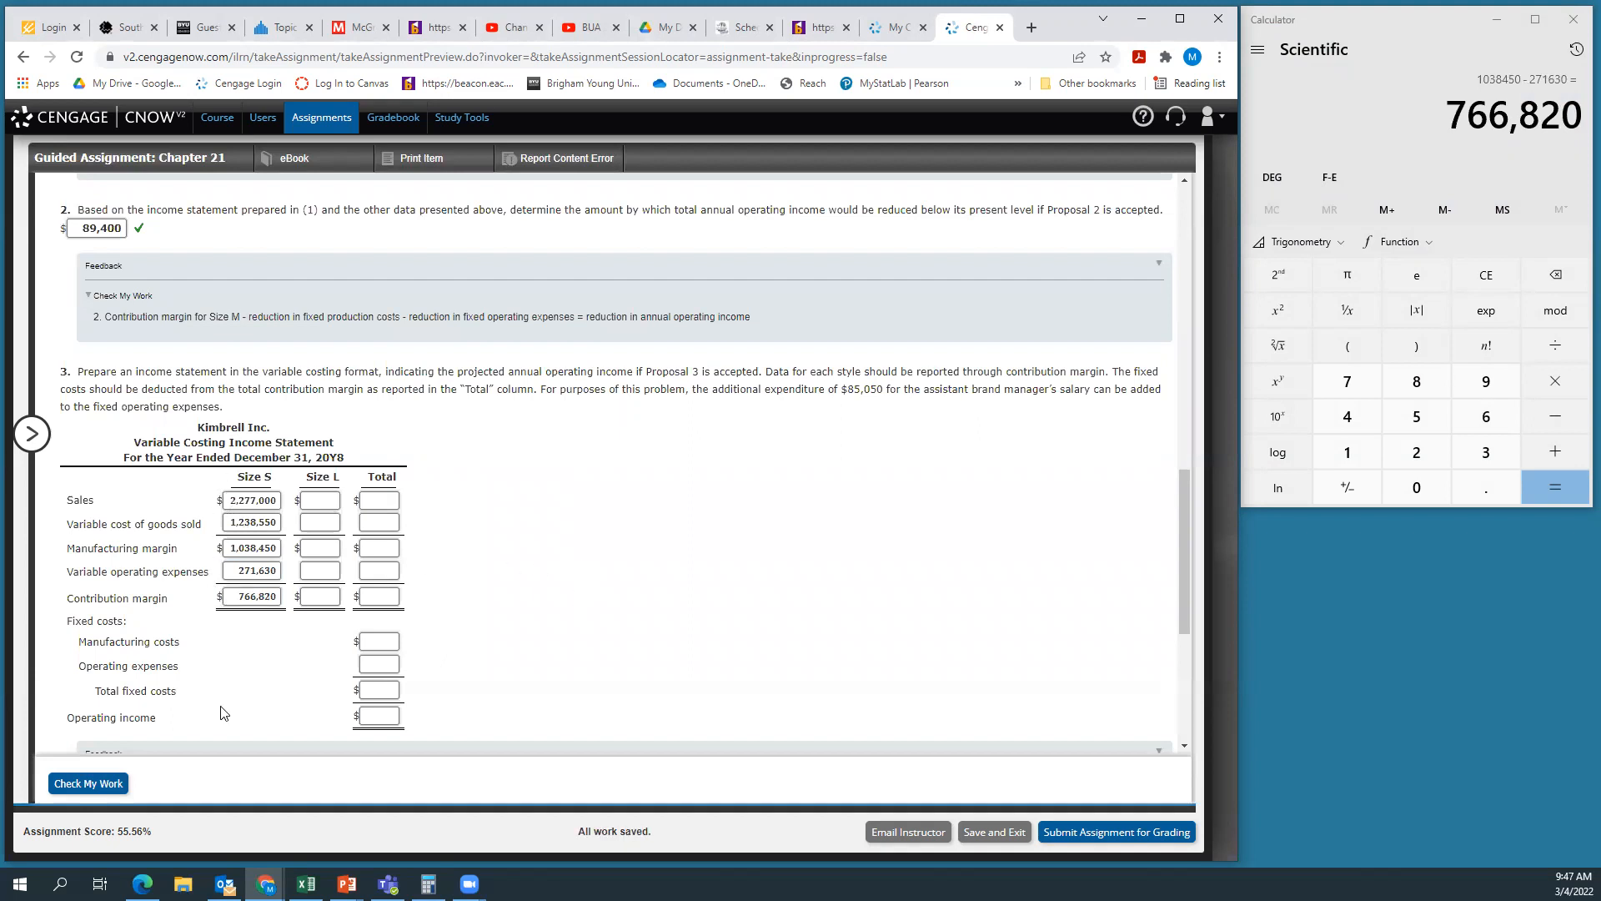
click(88, 784)
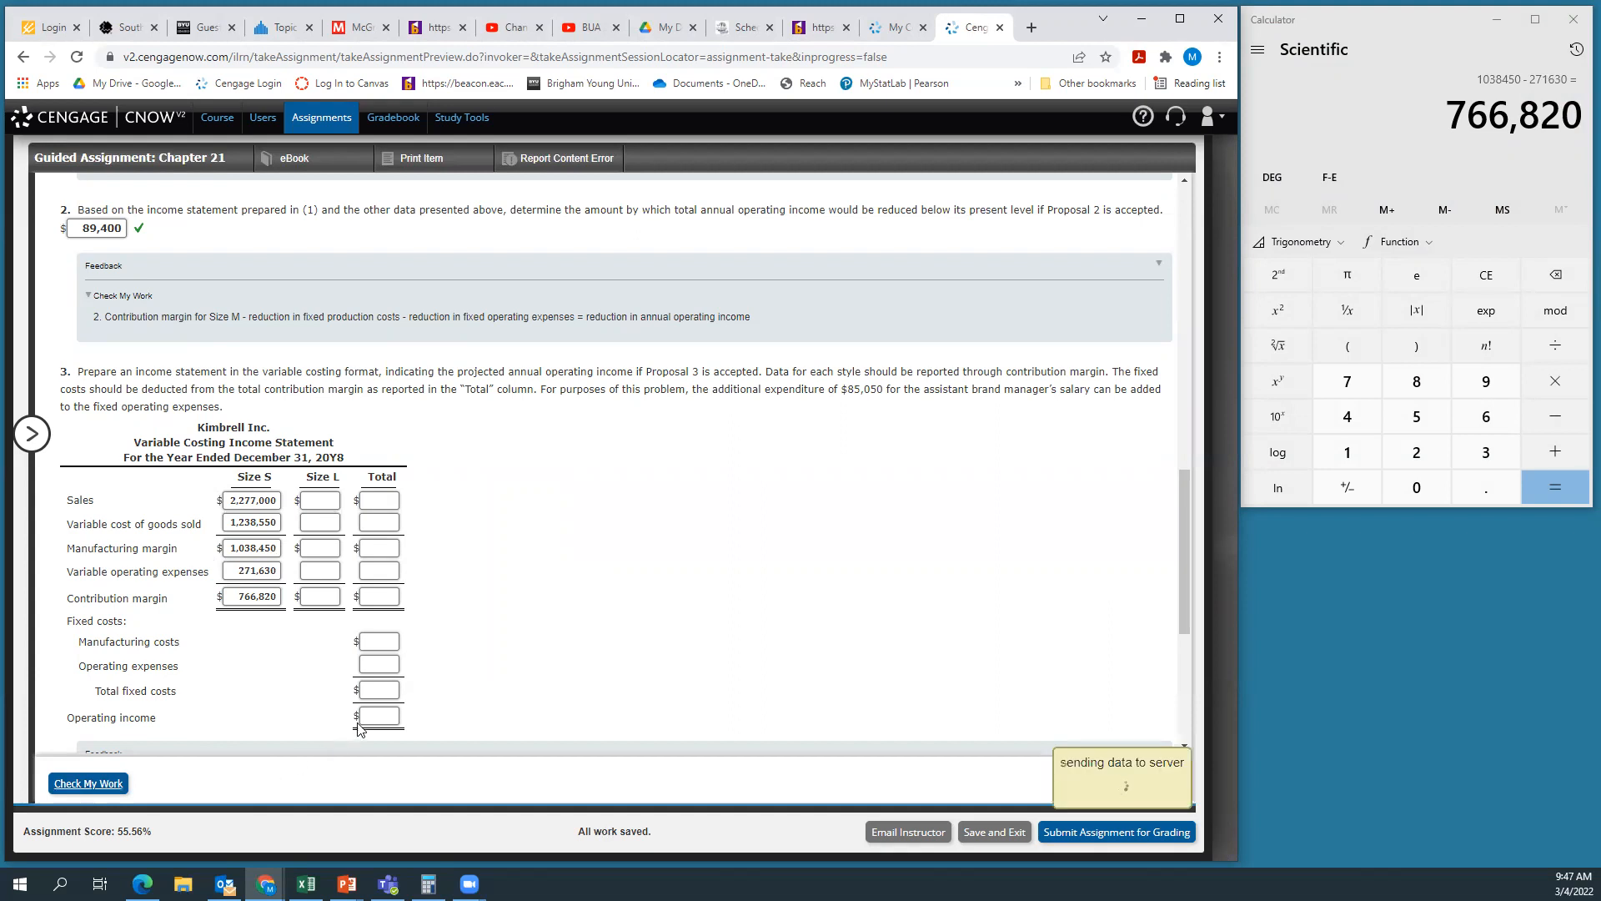
scroll(362, 729, down, 4)
scroll(331, 694, up, 6)
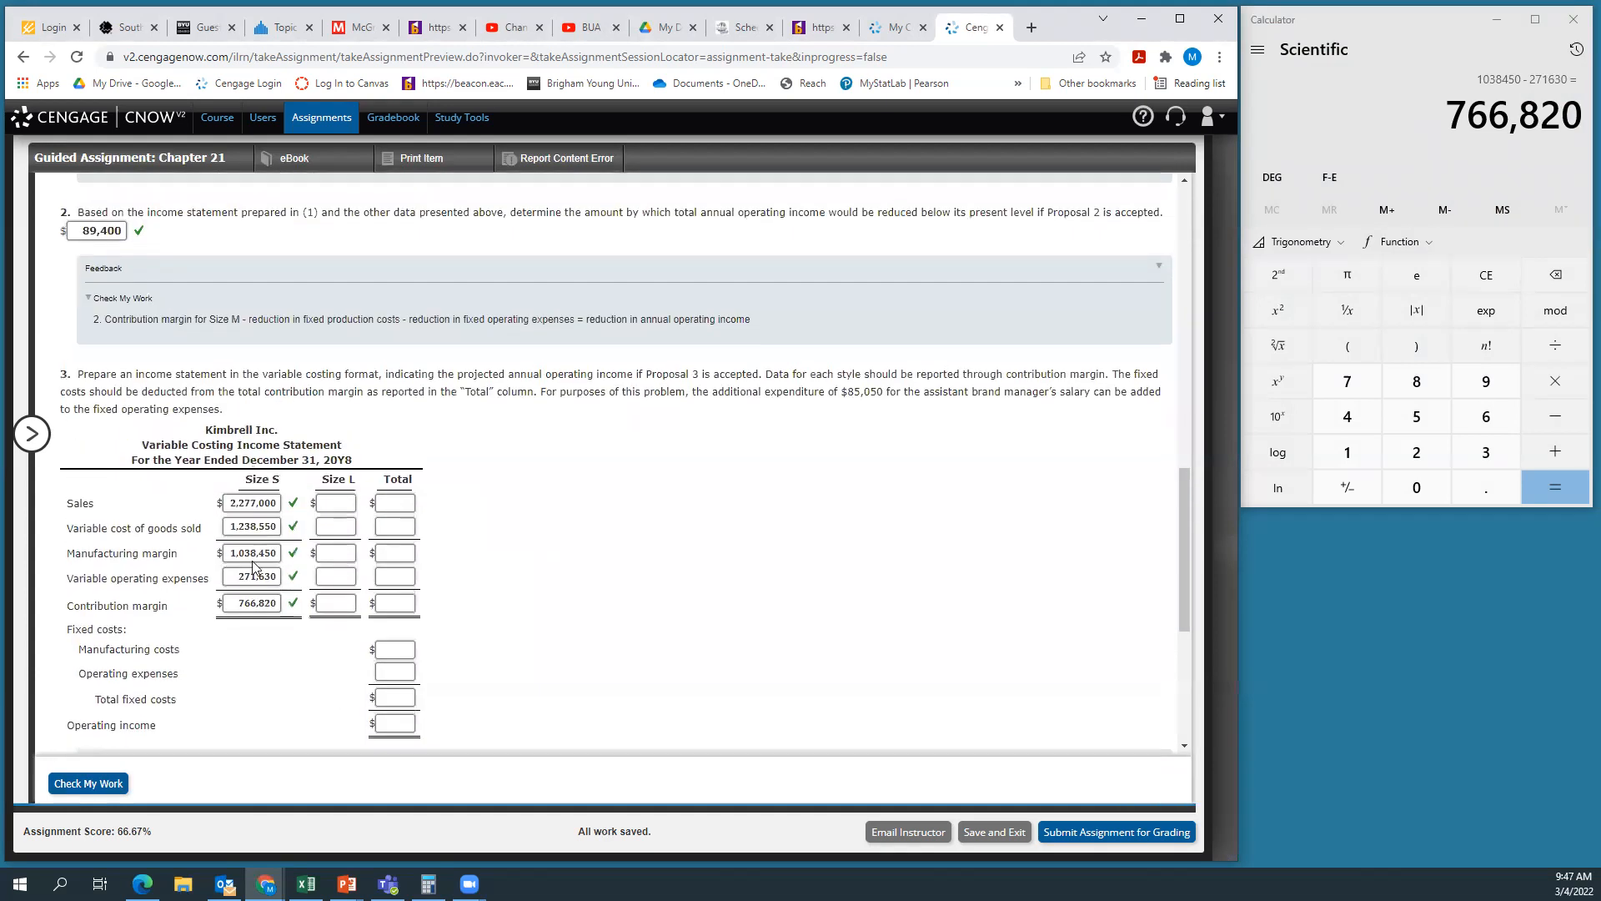
Look up the Size L sales in the requirement 1 statement and enter 945,000 as Size L sales in requirement 3
scroll(740, 635, up, 2)
scroll(741, 632, down, 1)
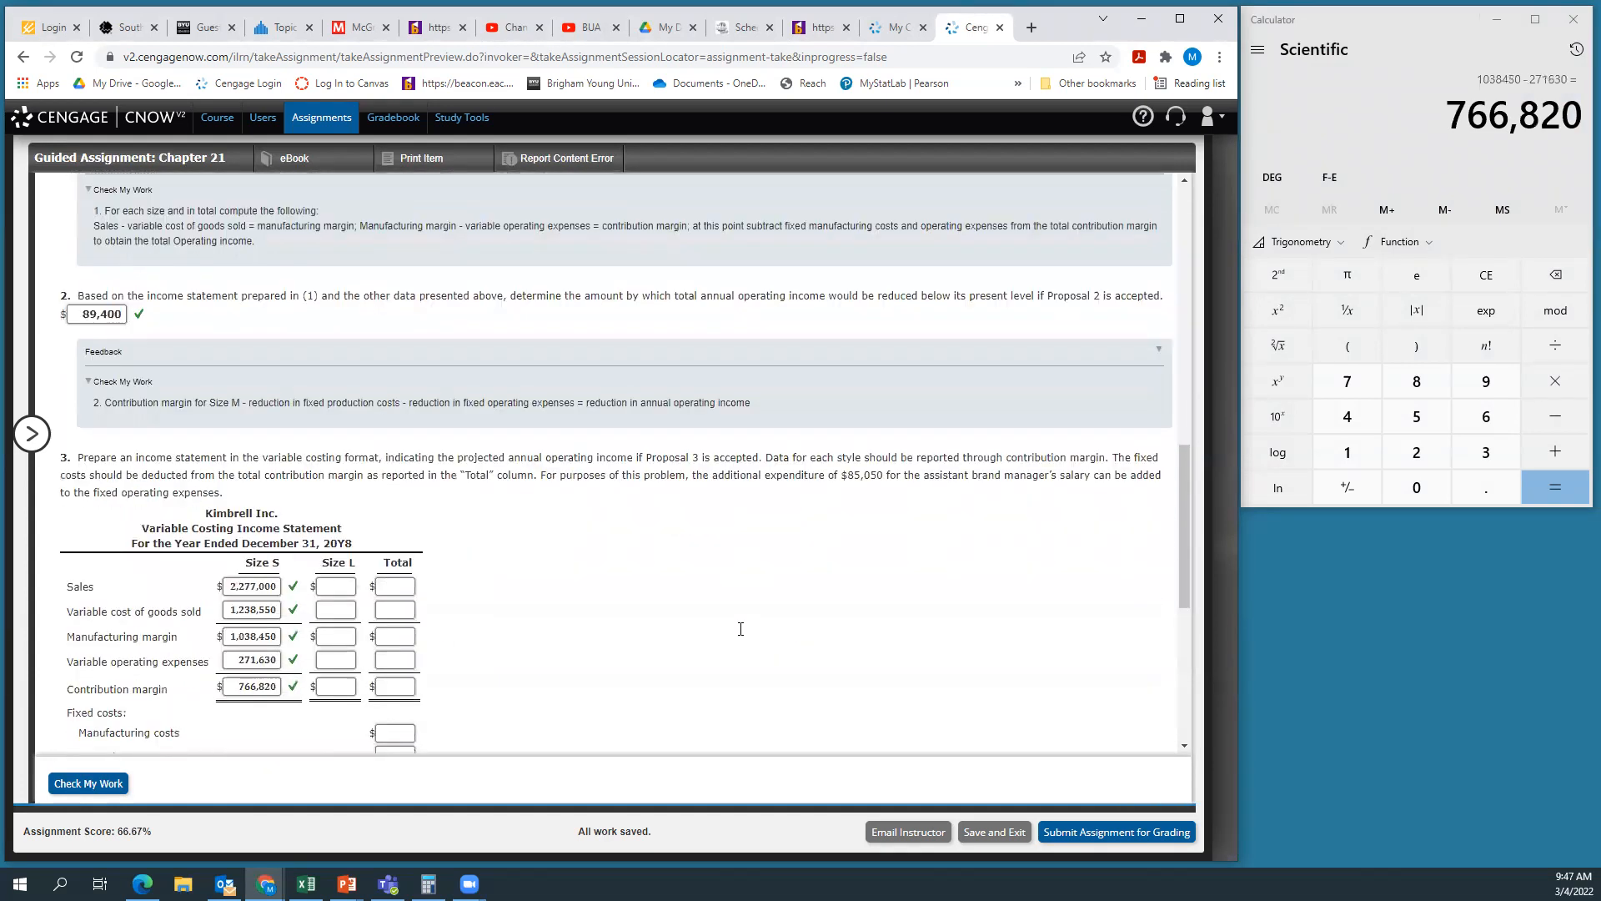
scroll(737, 655, up, 5)
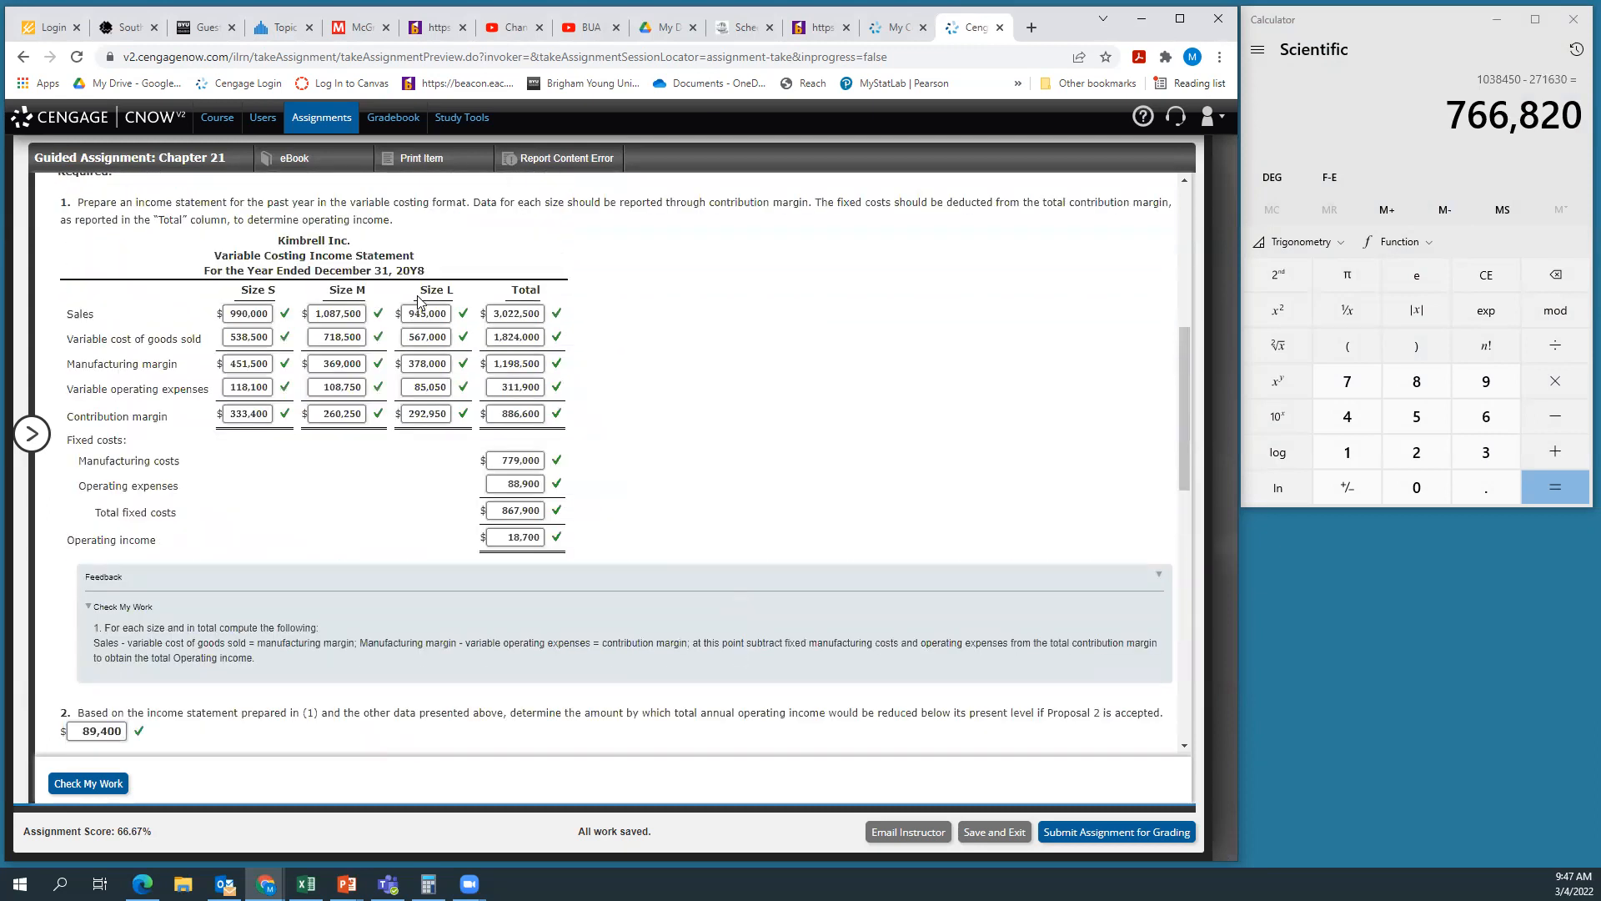
drag(437, 292, 435, 340)
click(432, 315)
scroll(425, 486, down, 5)
click(329, 501)
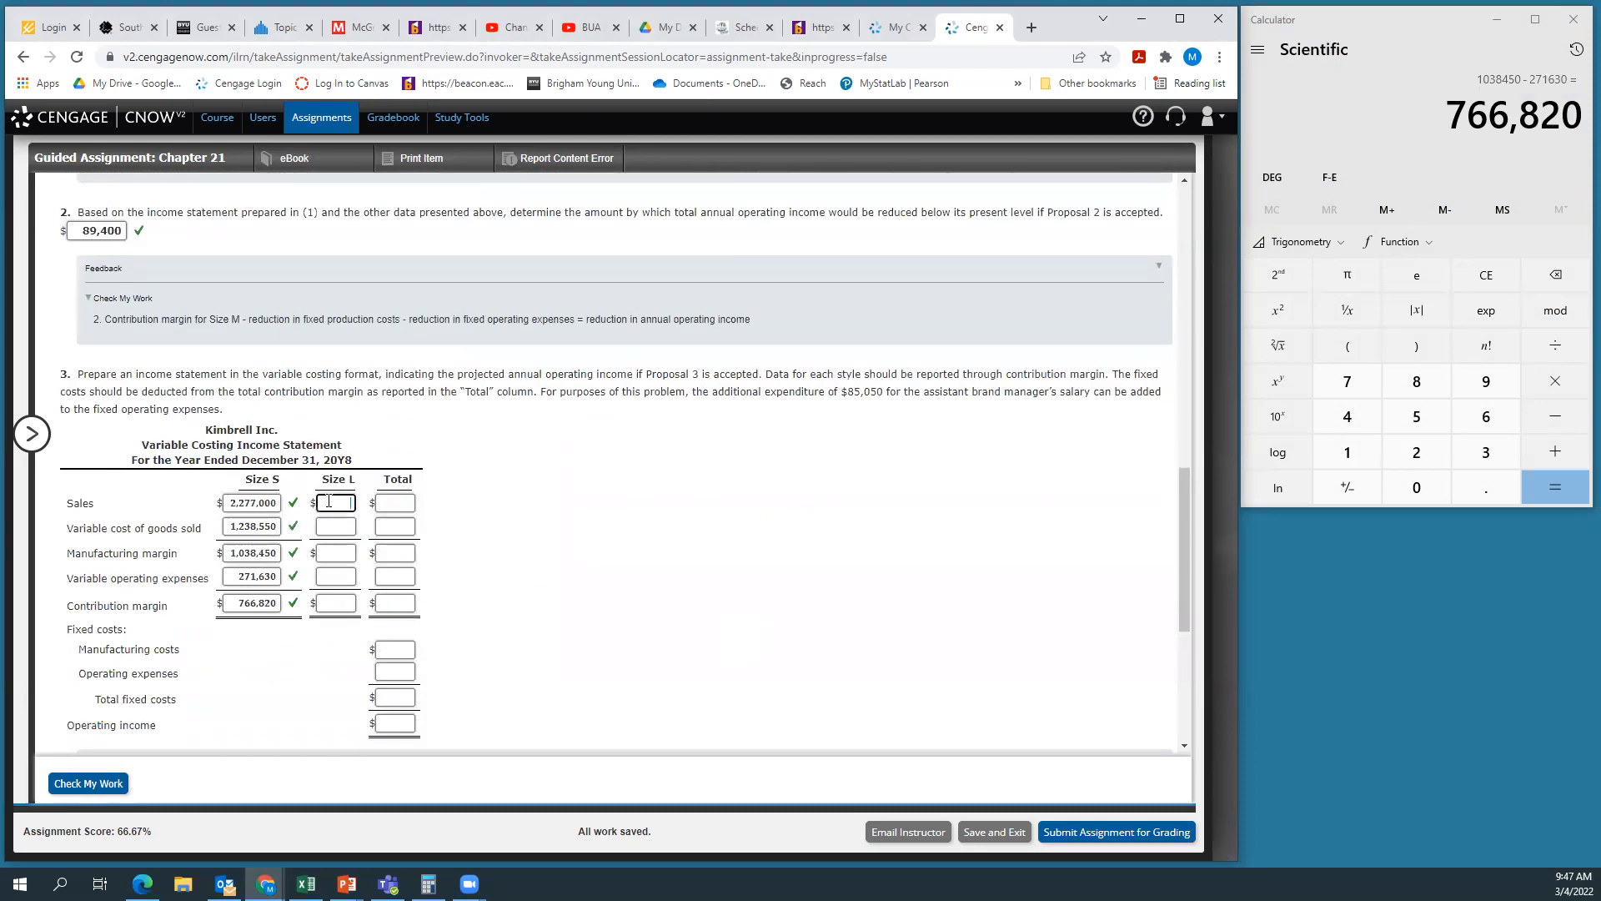
text(945,000)
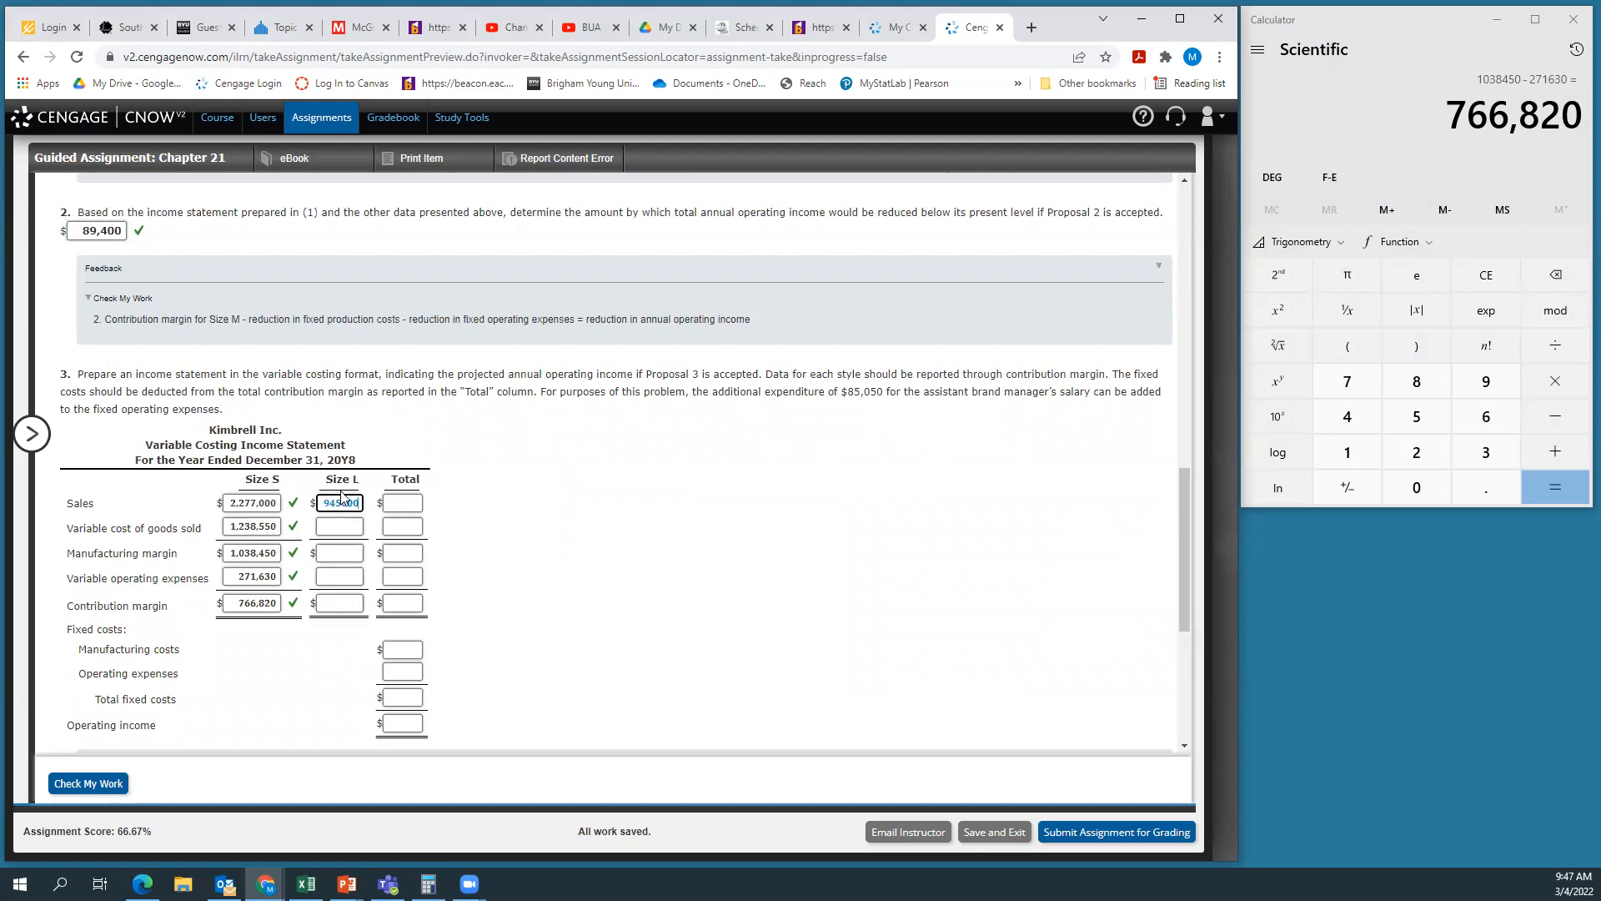
Copy the Size L variable cost of goods sold, 567,000, from requirement 1 into the requirement 3 statement
scroll(632, 482, up, 5)
scroll(629, 482, up, 1)
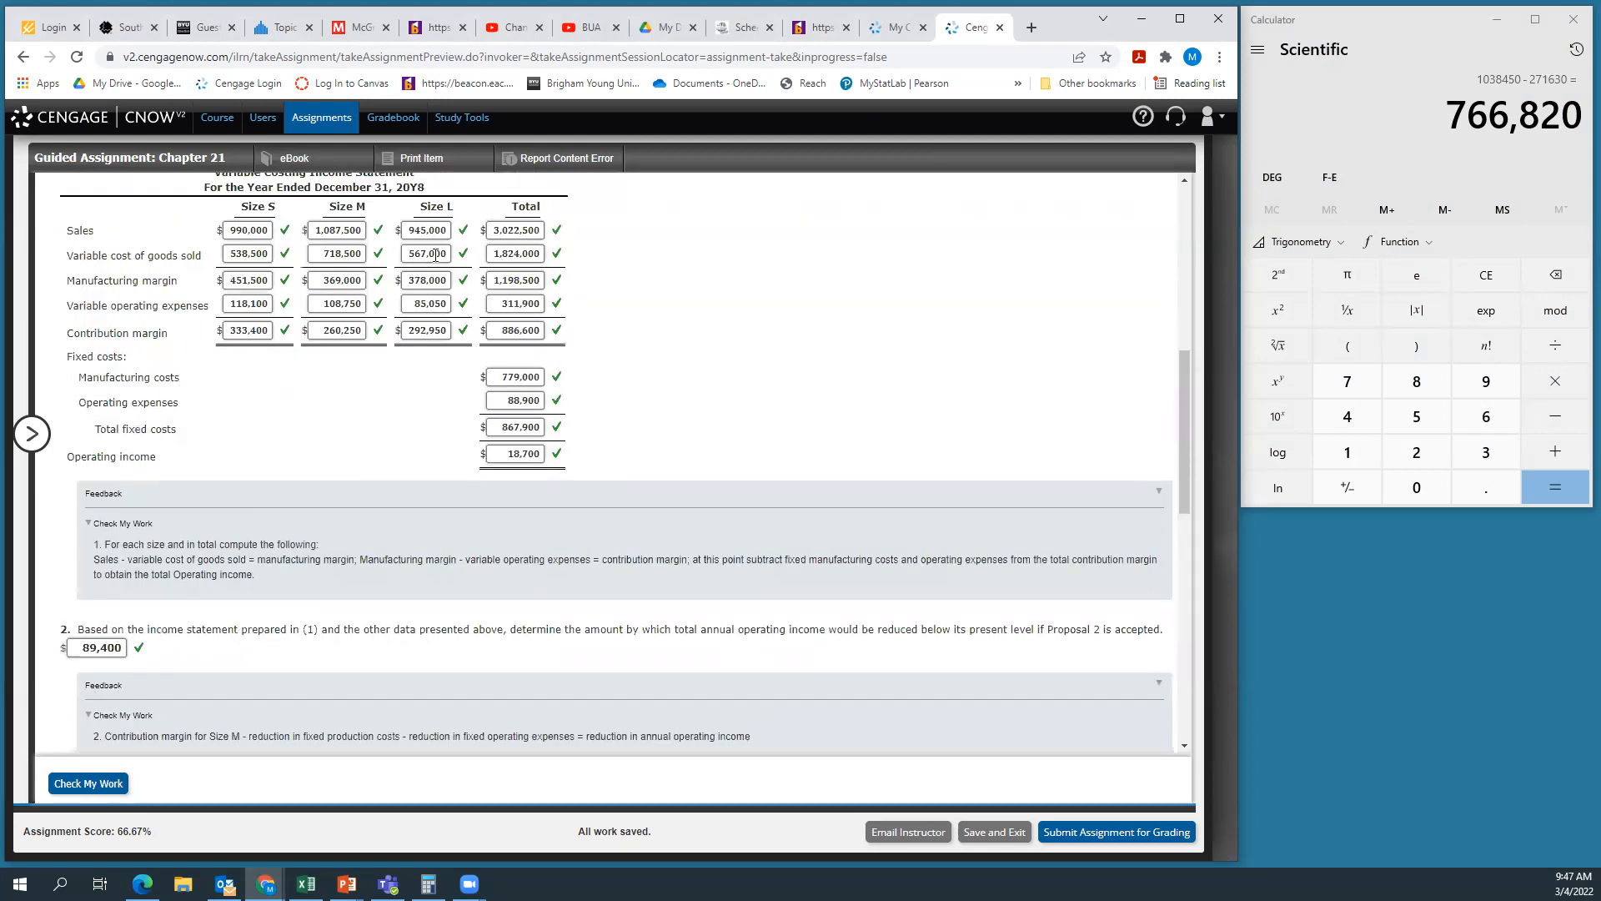
scroll(505, 461, down, 6)
click(356, 442)
text(567000)
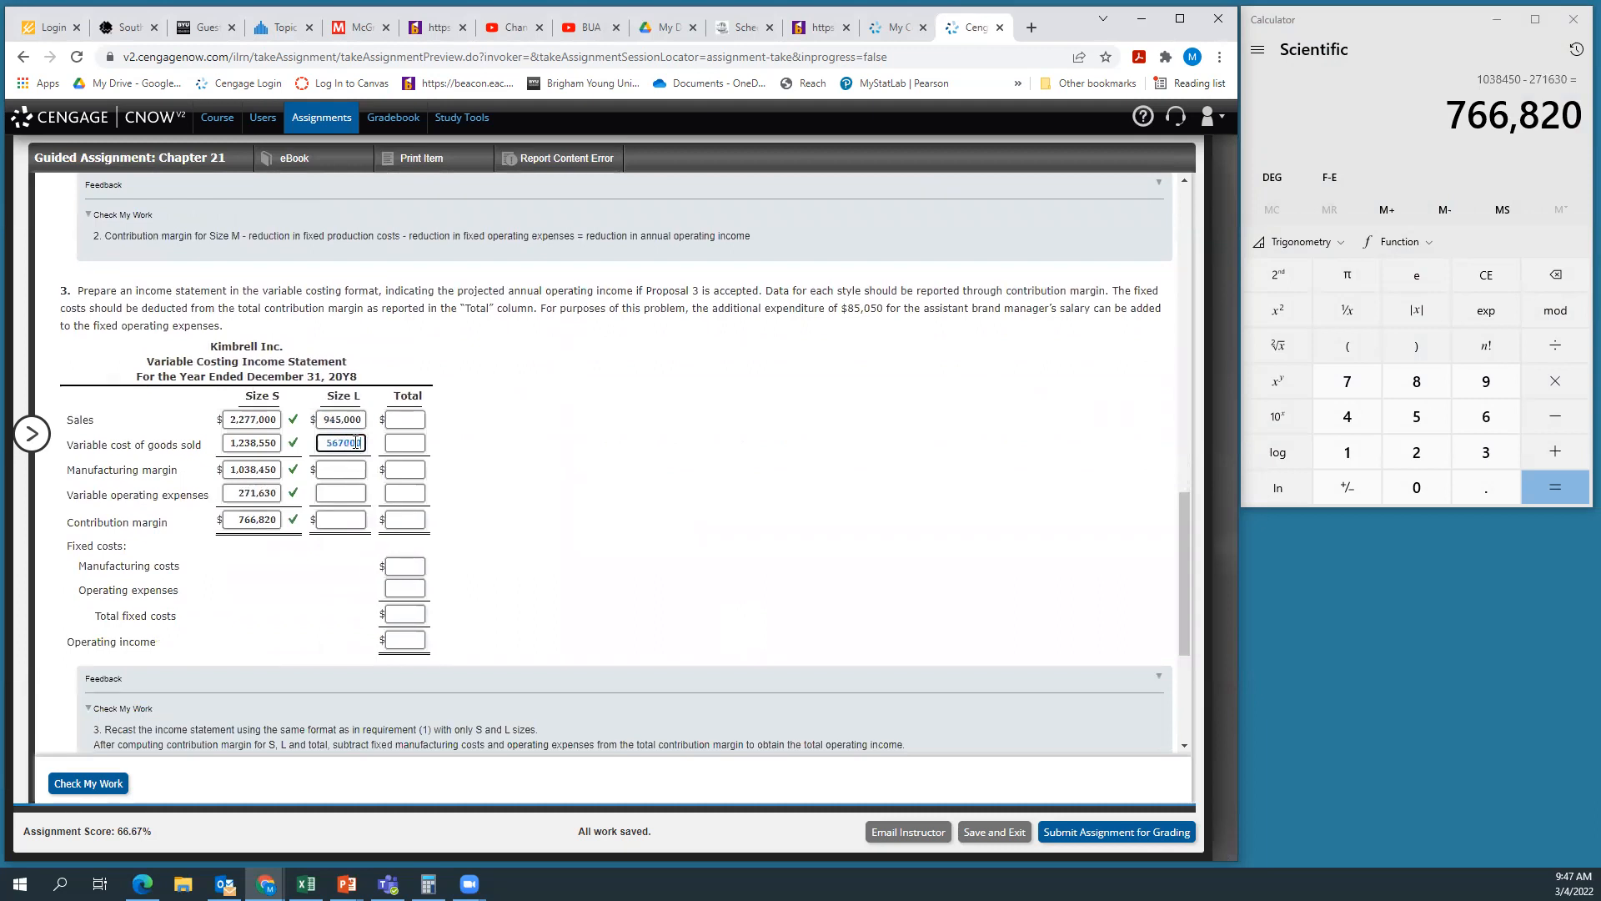
click(529, 443)
Copy the Size L manufacturing margin, 378,000, from requirement 1 into the requirement 3 statement
scroll(525, 433, up, 5)
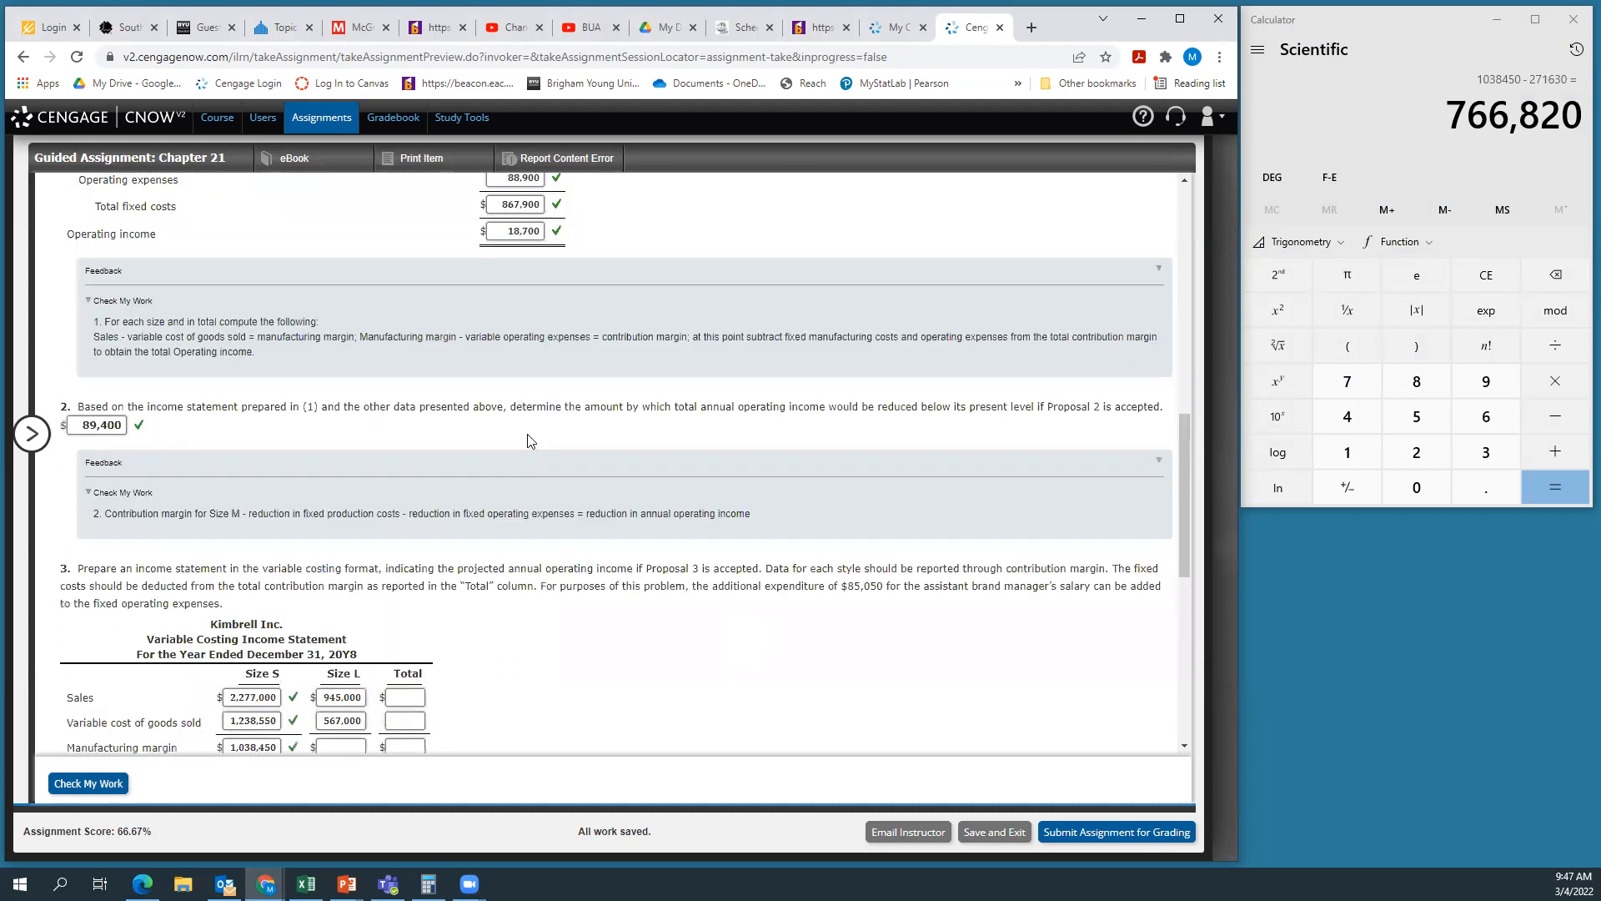
scroll(511, 426, up, 2)
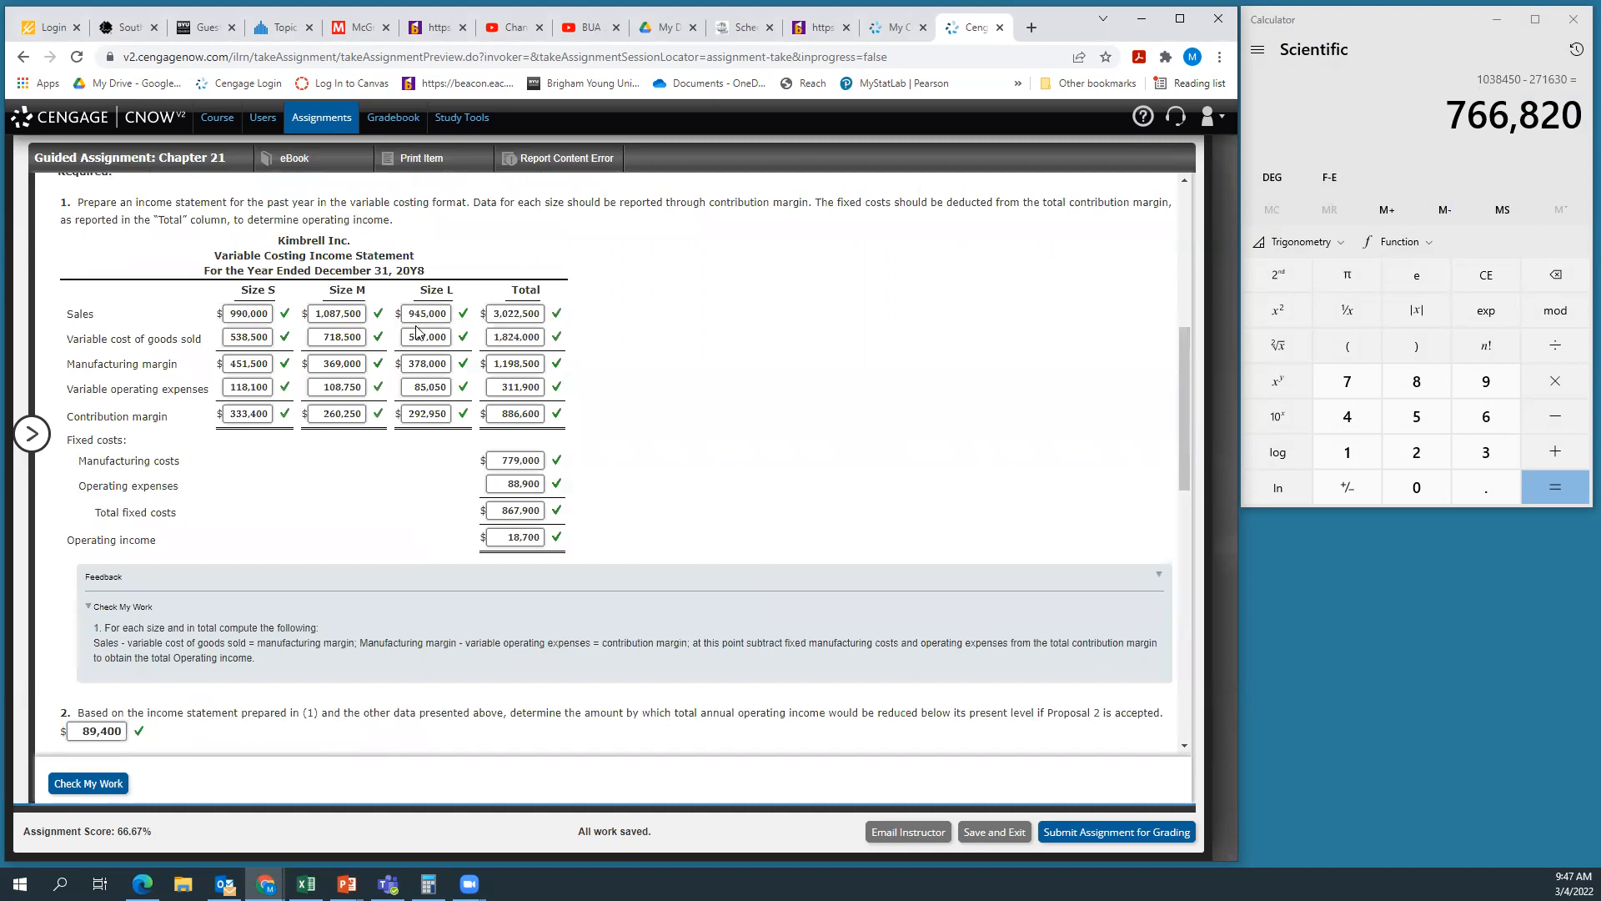
scroll(466, 409, down, 1)
scroll(465, 409, down, 6)
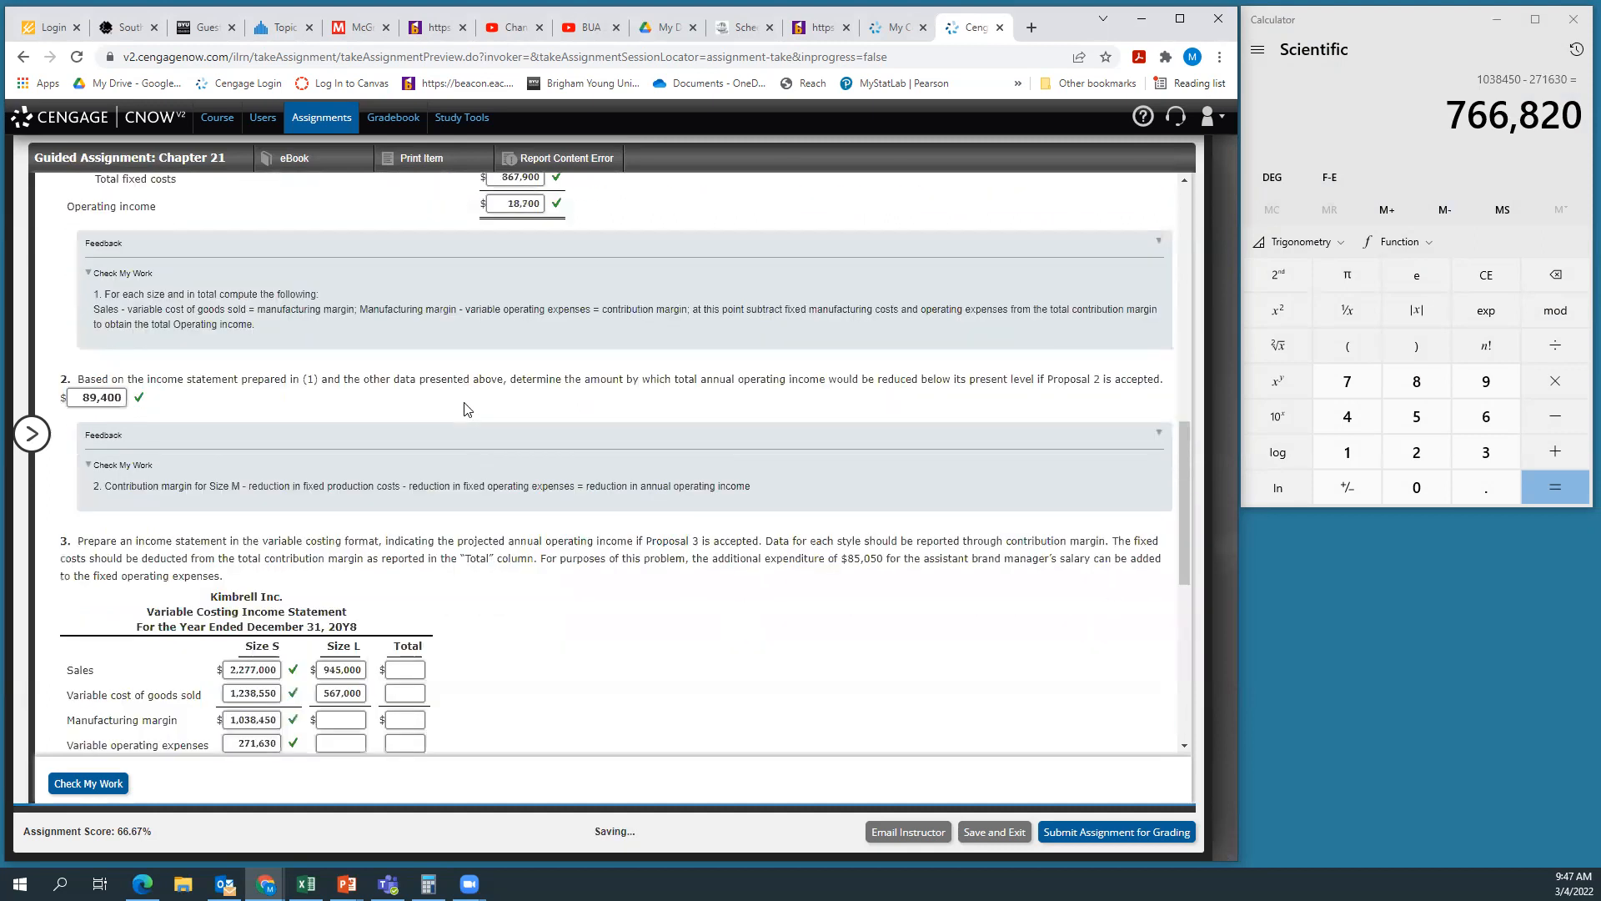
click(340, 553)
text(378000)
click(508, 554)
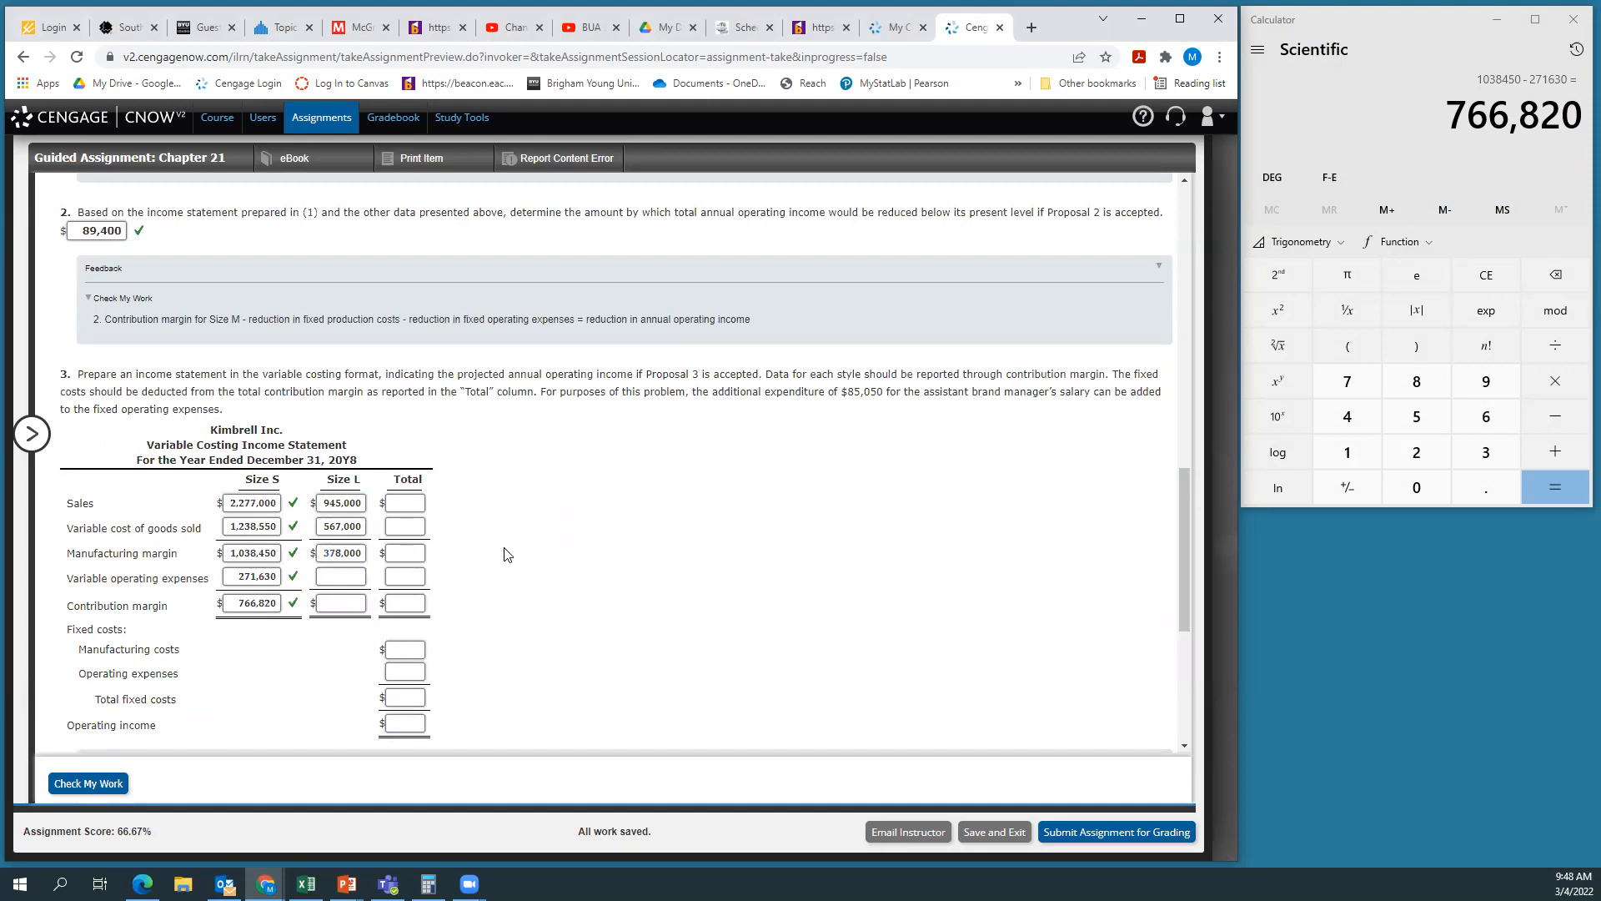
Copy the Size L variable operating expenses, 85,050, from requirement 1 into the requirement 3 statement
scroll(512, 557, up, 6)
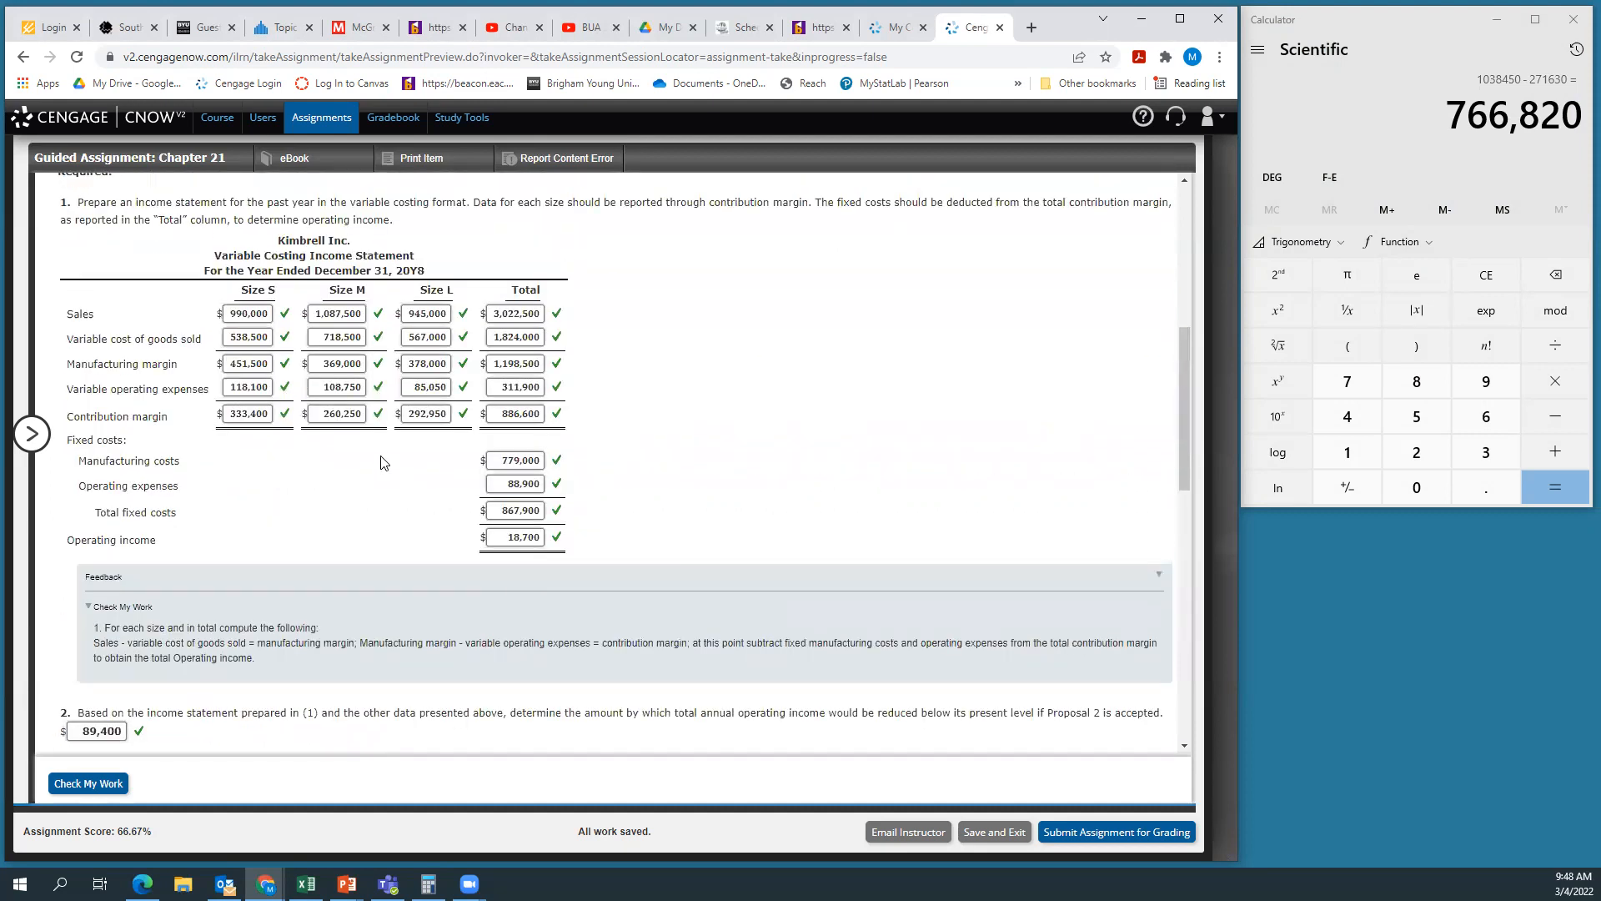
scroll(474, 521, down, 1)
scroll(473, 526, down, 6)
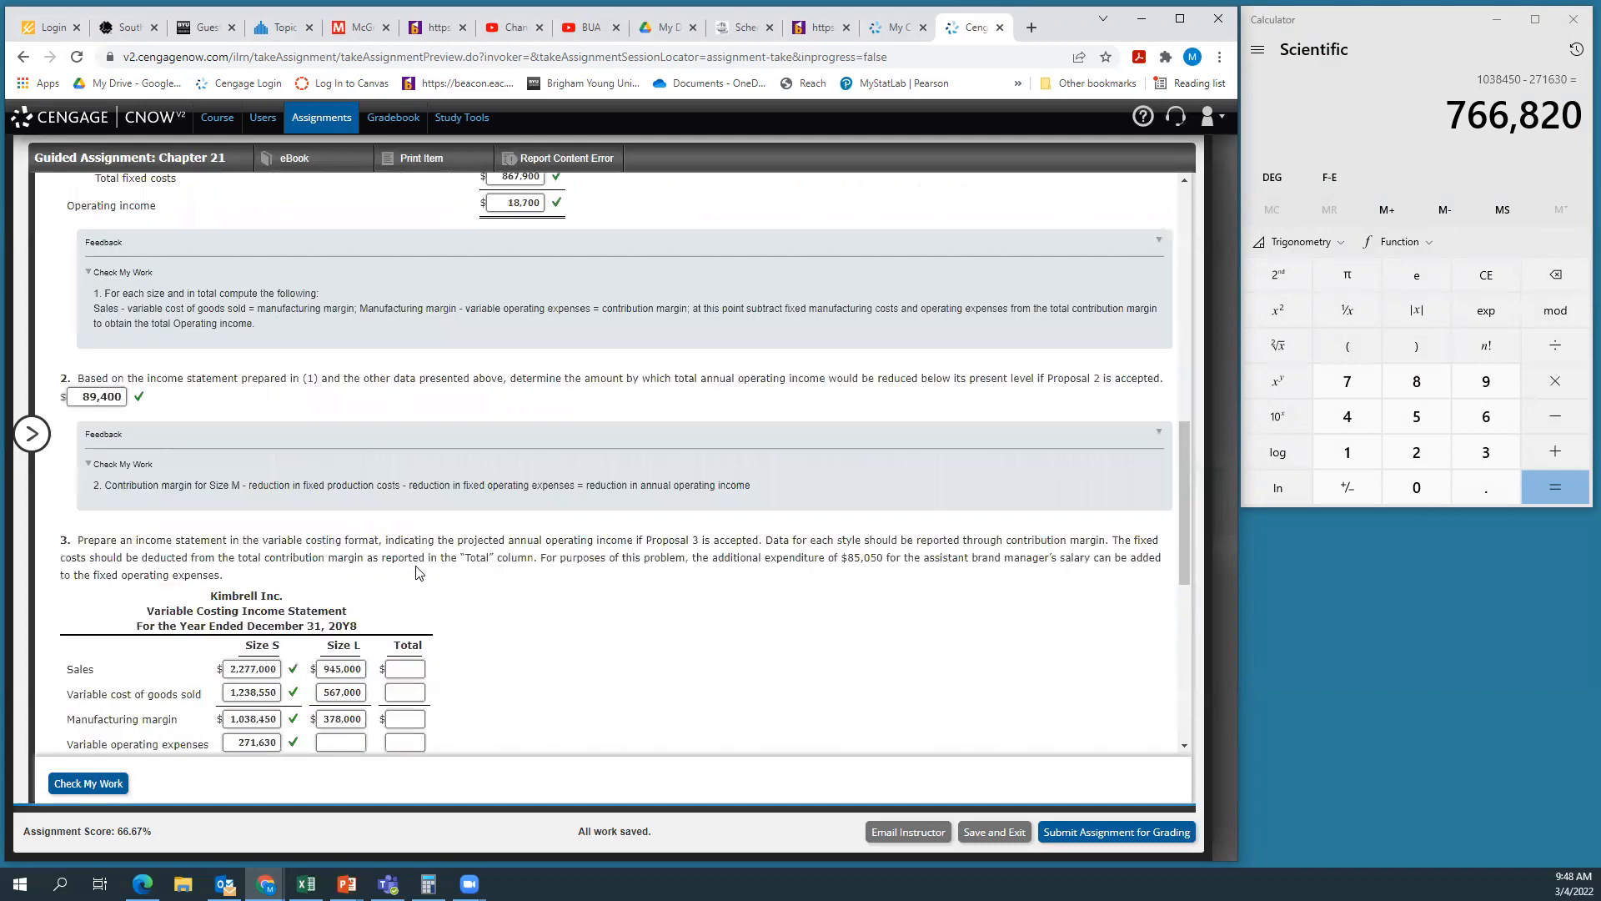
click(347, 577)
text(85050)
click(614, 602)
Copy the Size L contribution margin, 292,950, from requirement 1 into the requirement 3 statement
scroll(615, 602, up, 6)
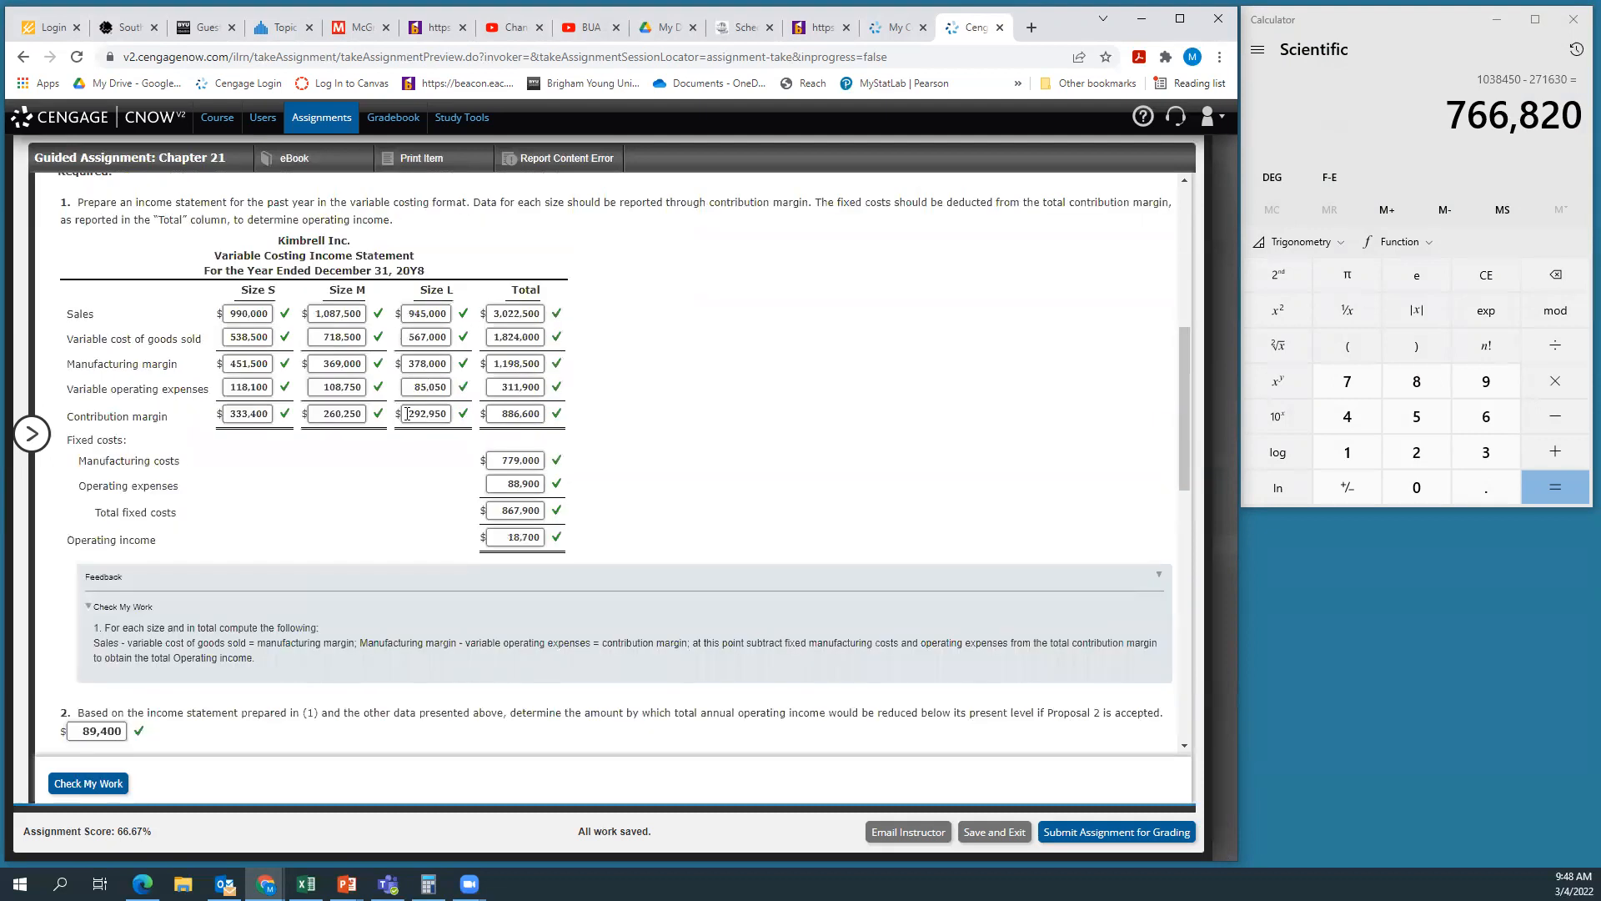
scroll(442, 461, down, 8)
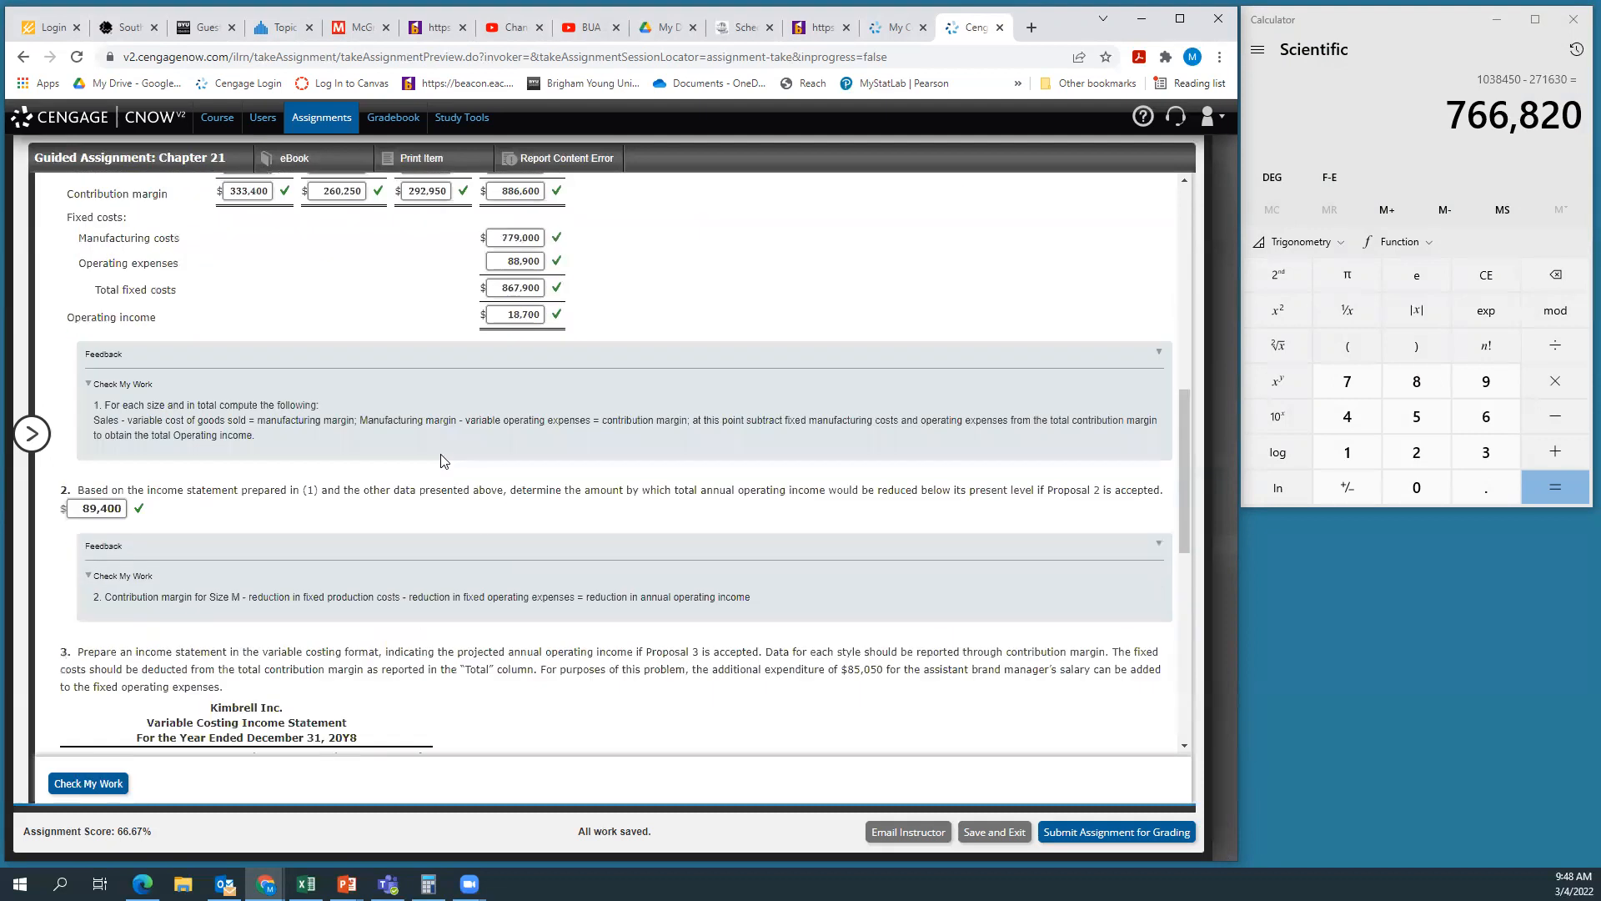
click(347, 432)
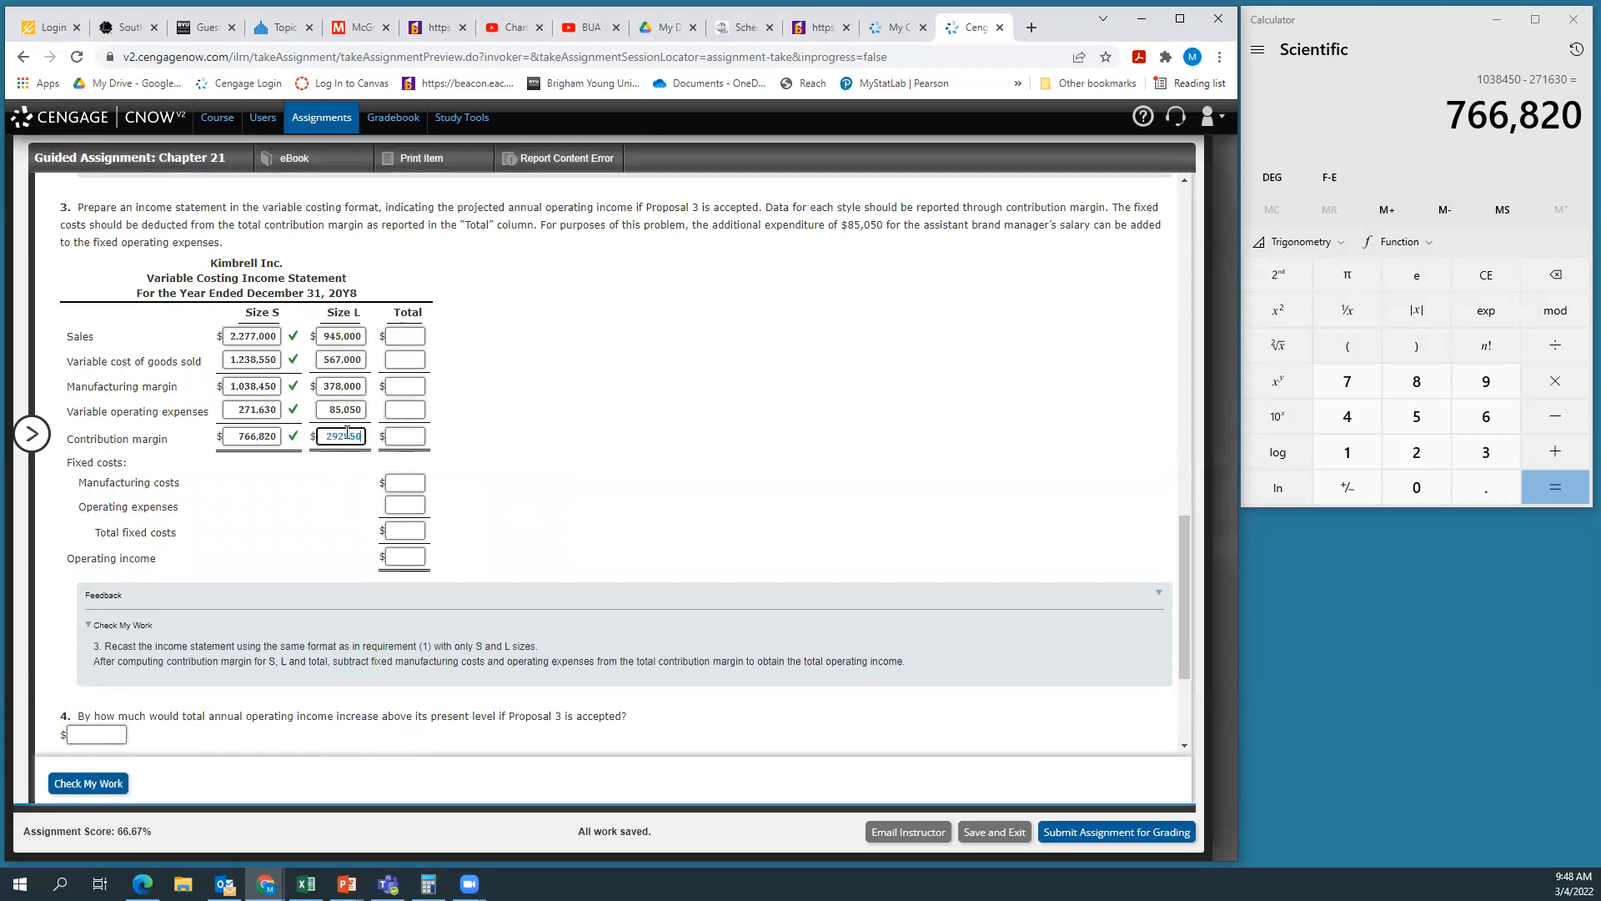
Add the Size S and Size L sales in Calculator as 2277000 + 945000 and enter 3,222,000 as total sales in requirement 3
scroll(642, 397, up, 6)
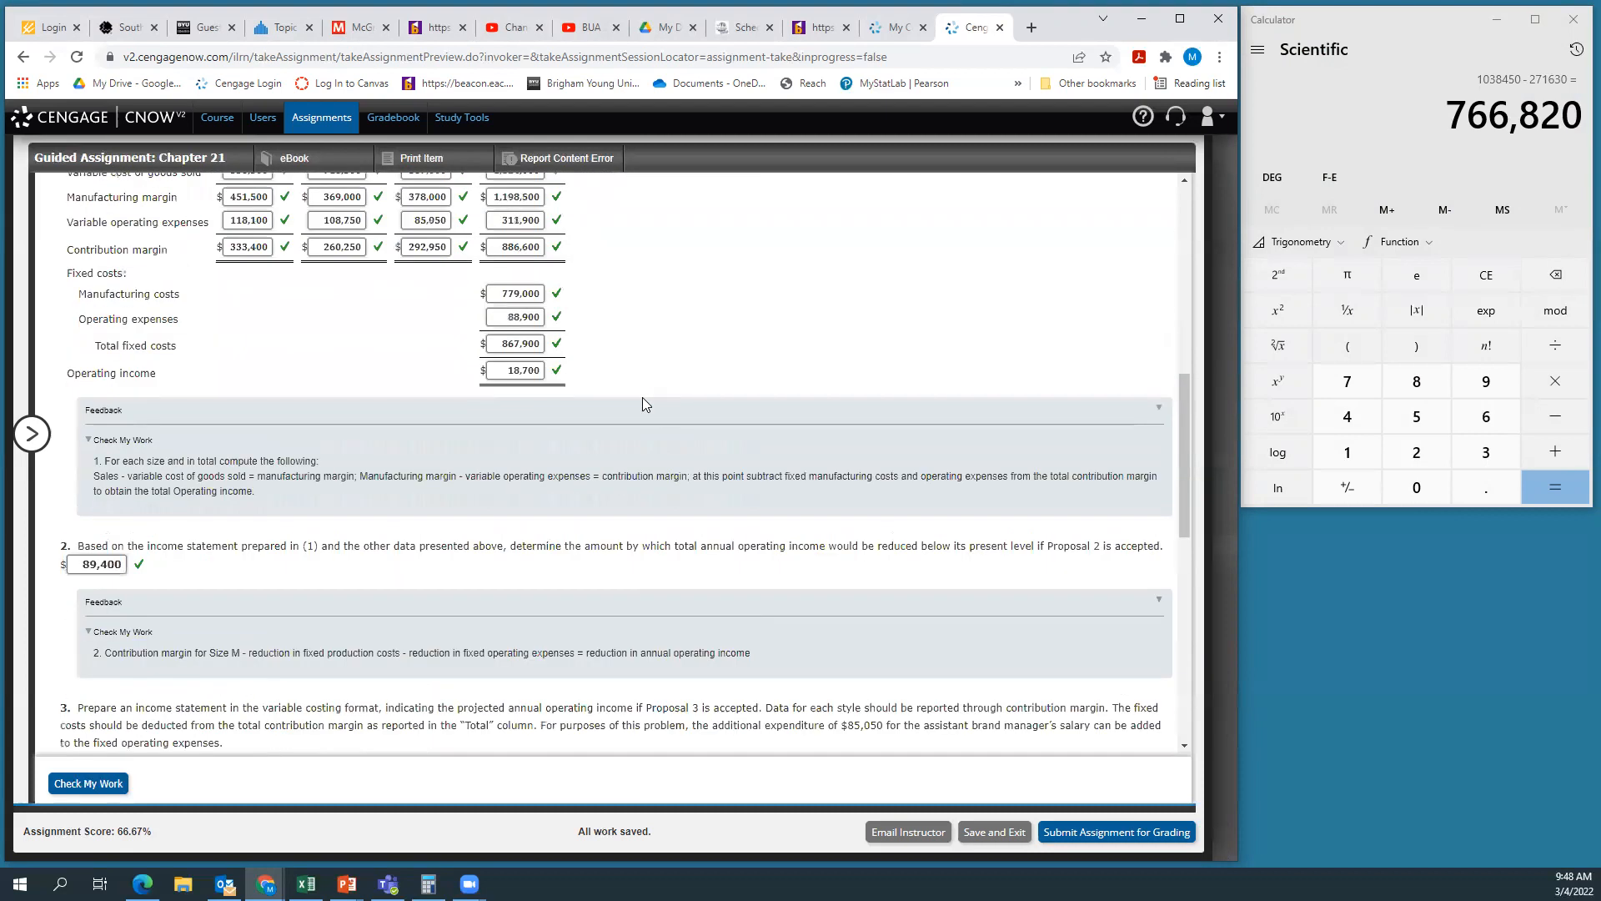
scroll(642, 405, down, 5)
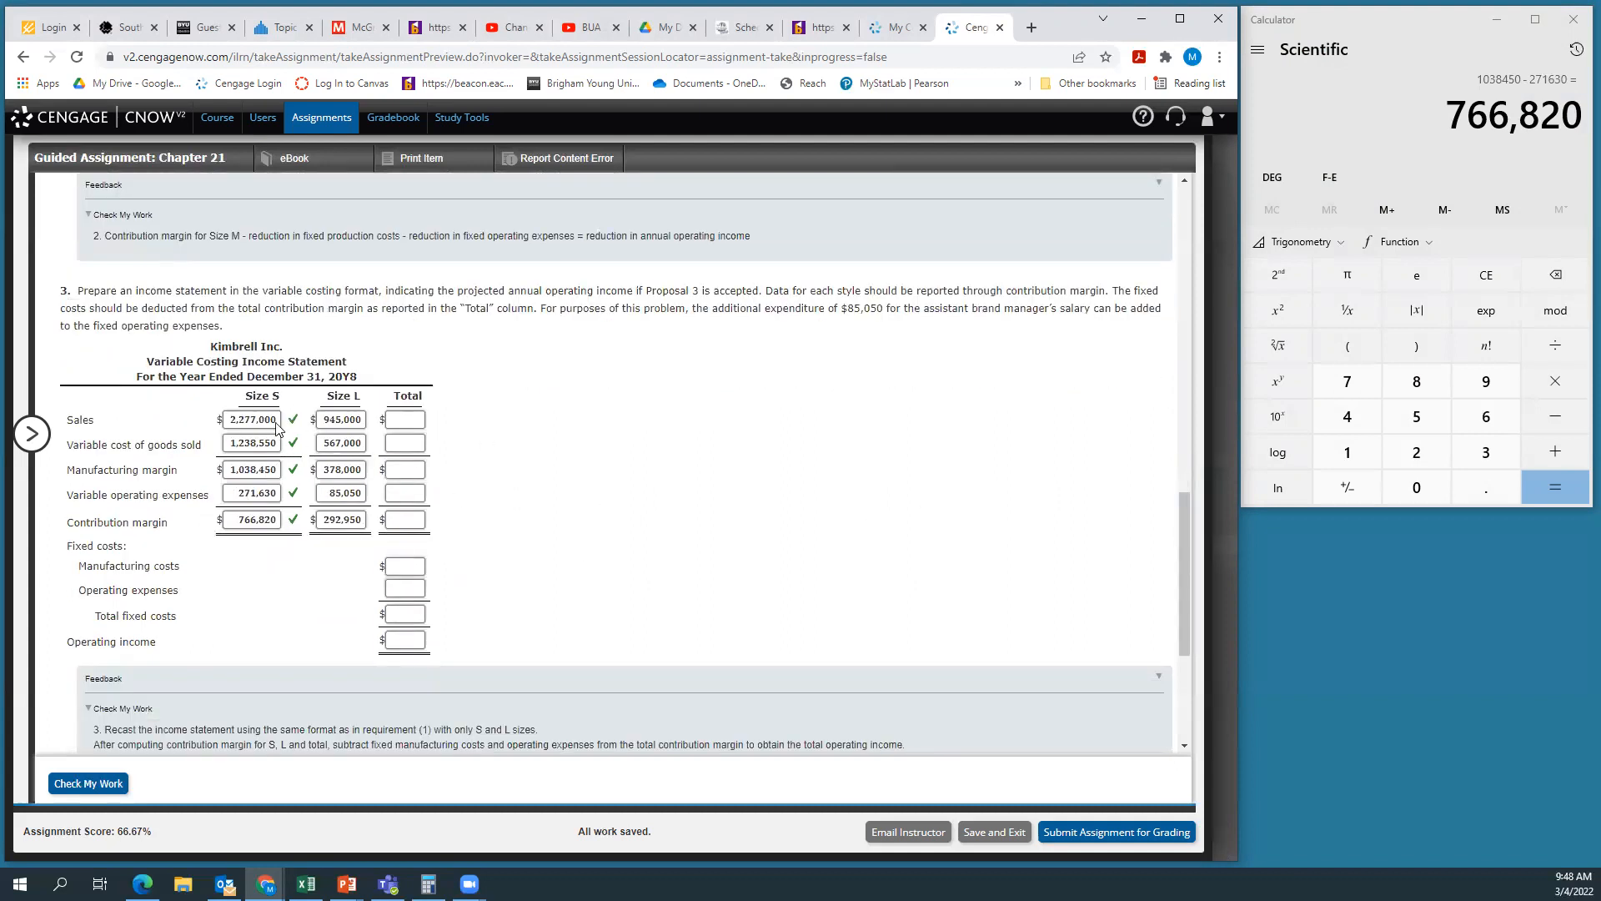
click(1392, 38)
text(2277000 +)
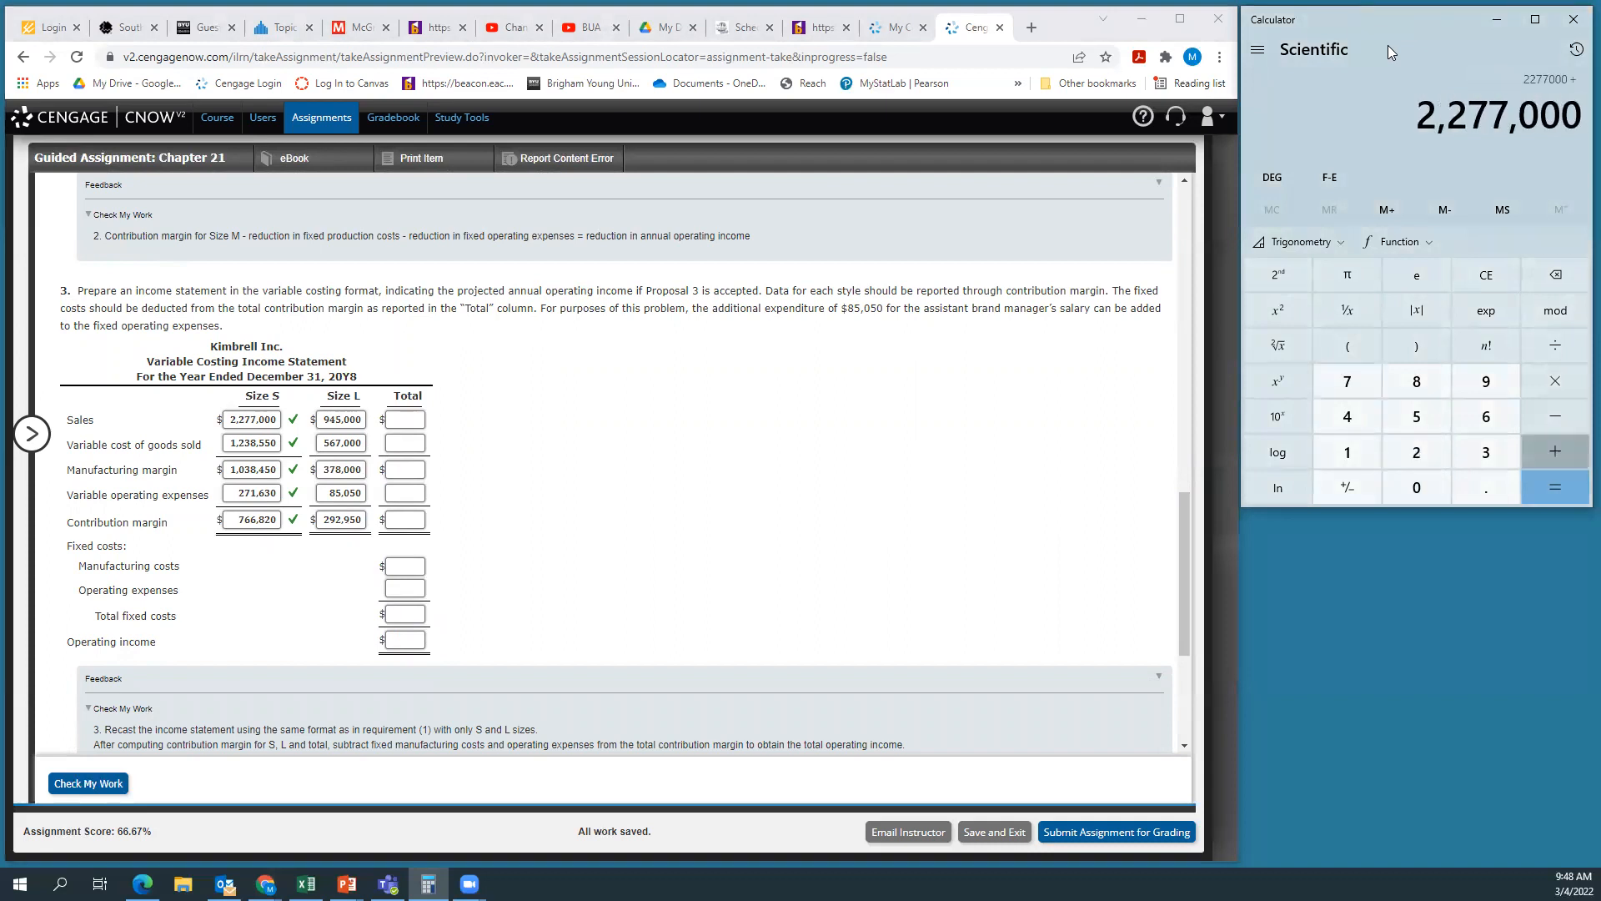
text( 945000)
key(Return)
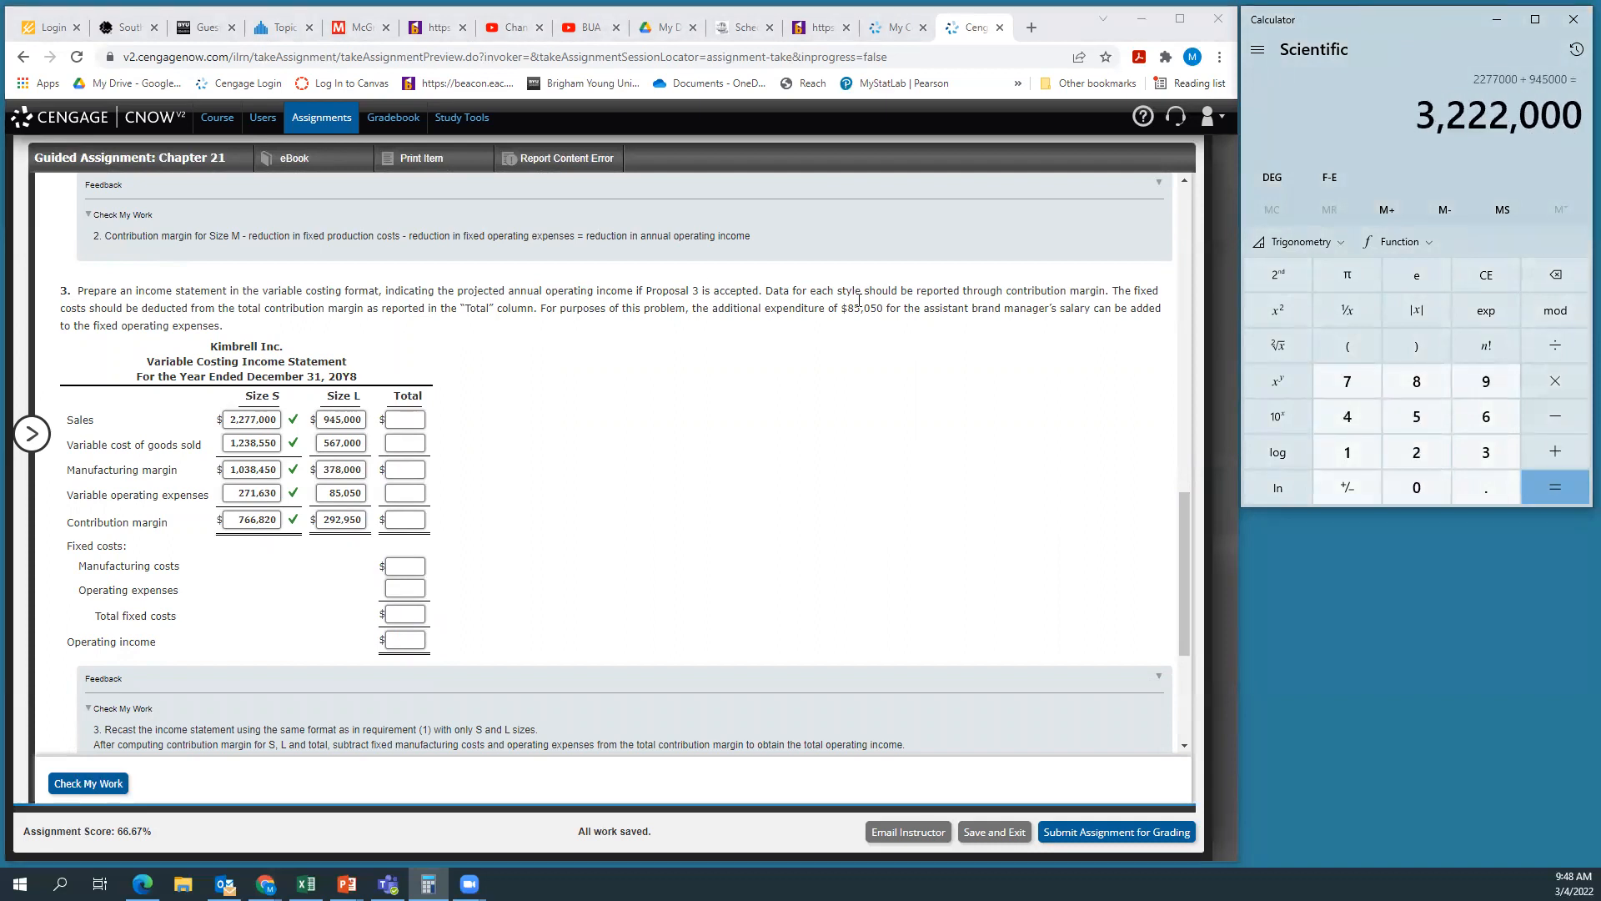
click(408, 421)
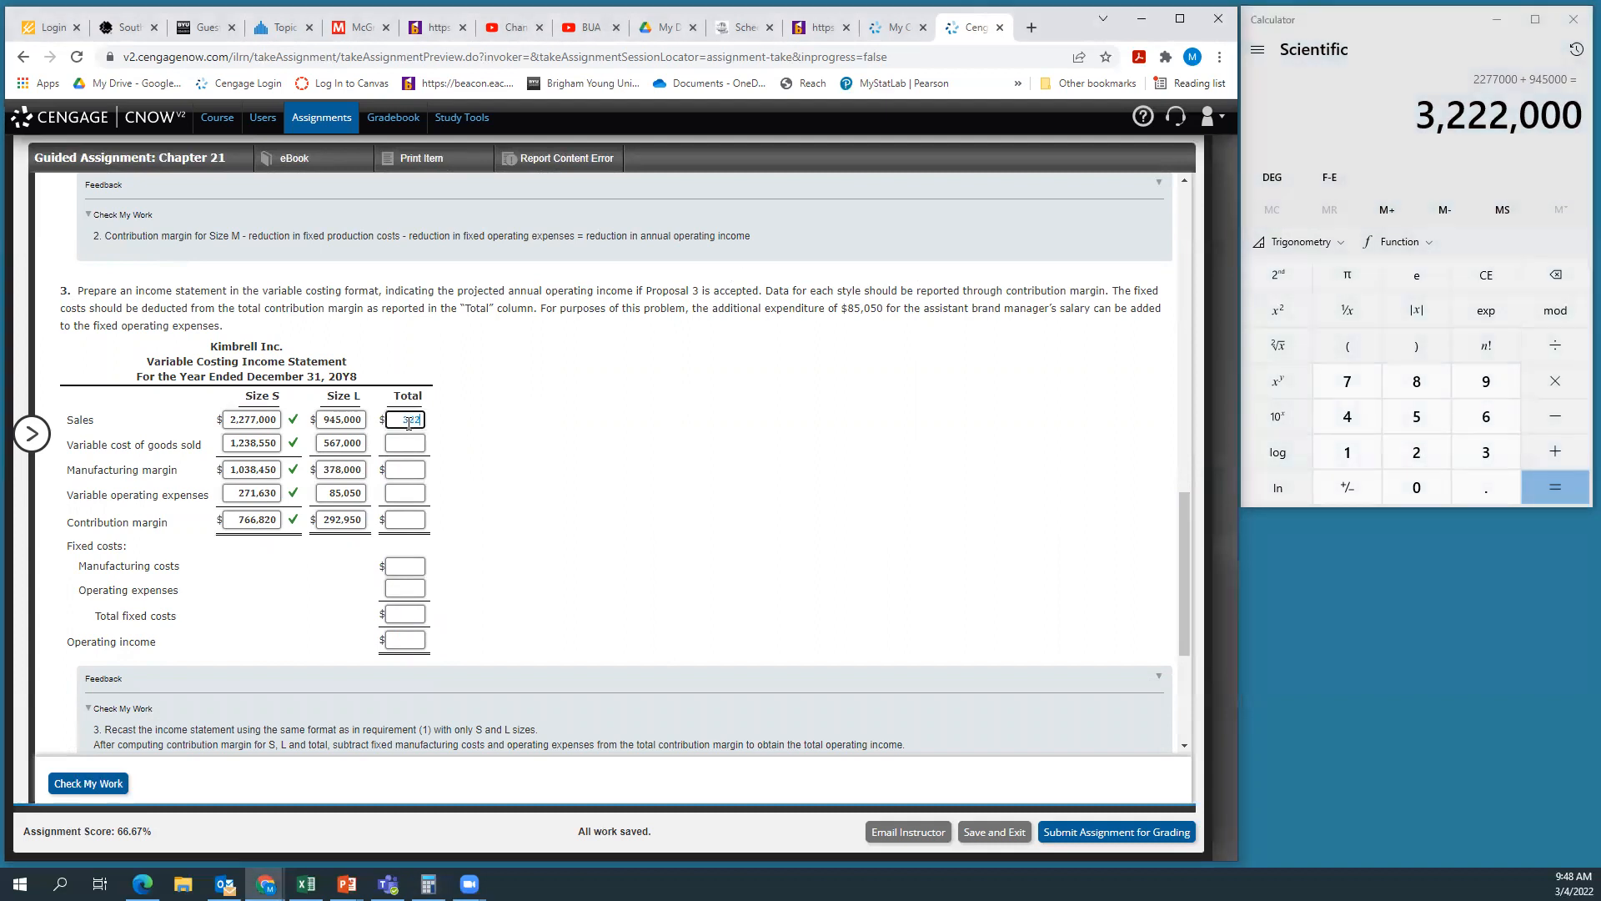
text(3222000)
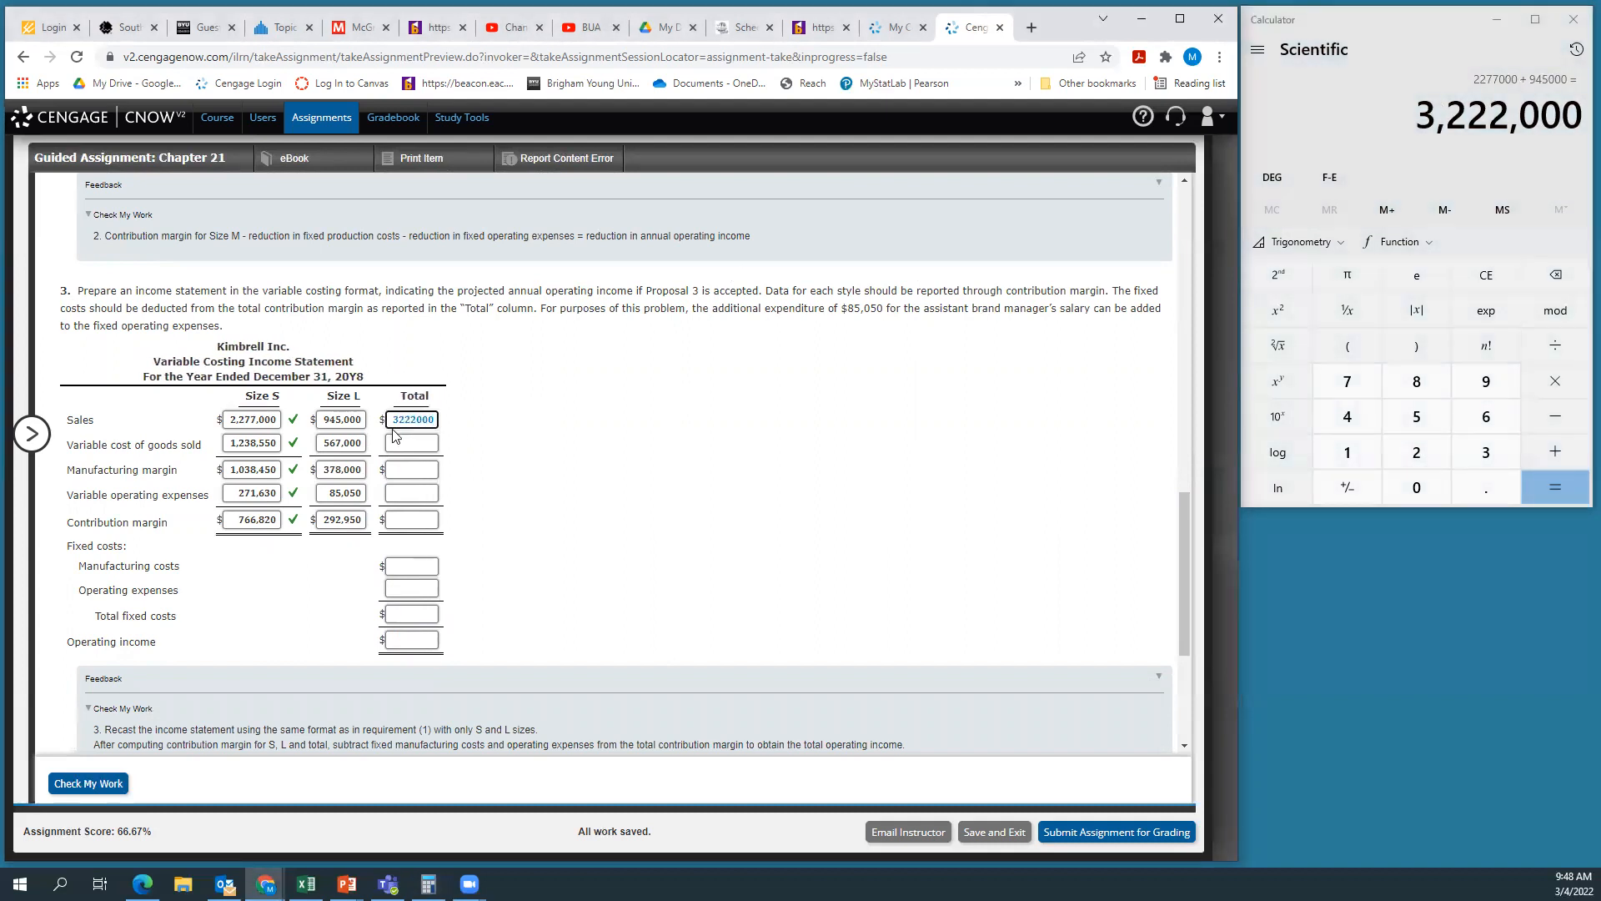
Add both sizes' variable cost of goods sold in Calculator as 1238550 + 567000 and enter 1,805,550 in the requirement 3 Total column
click(1383, 43)
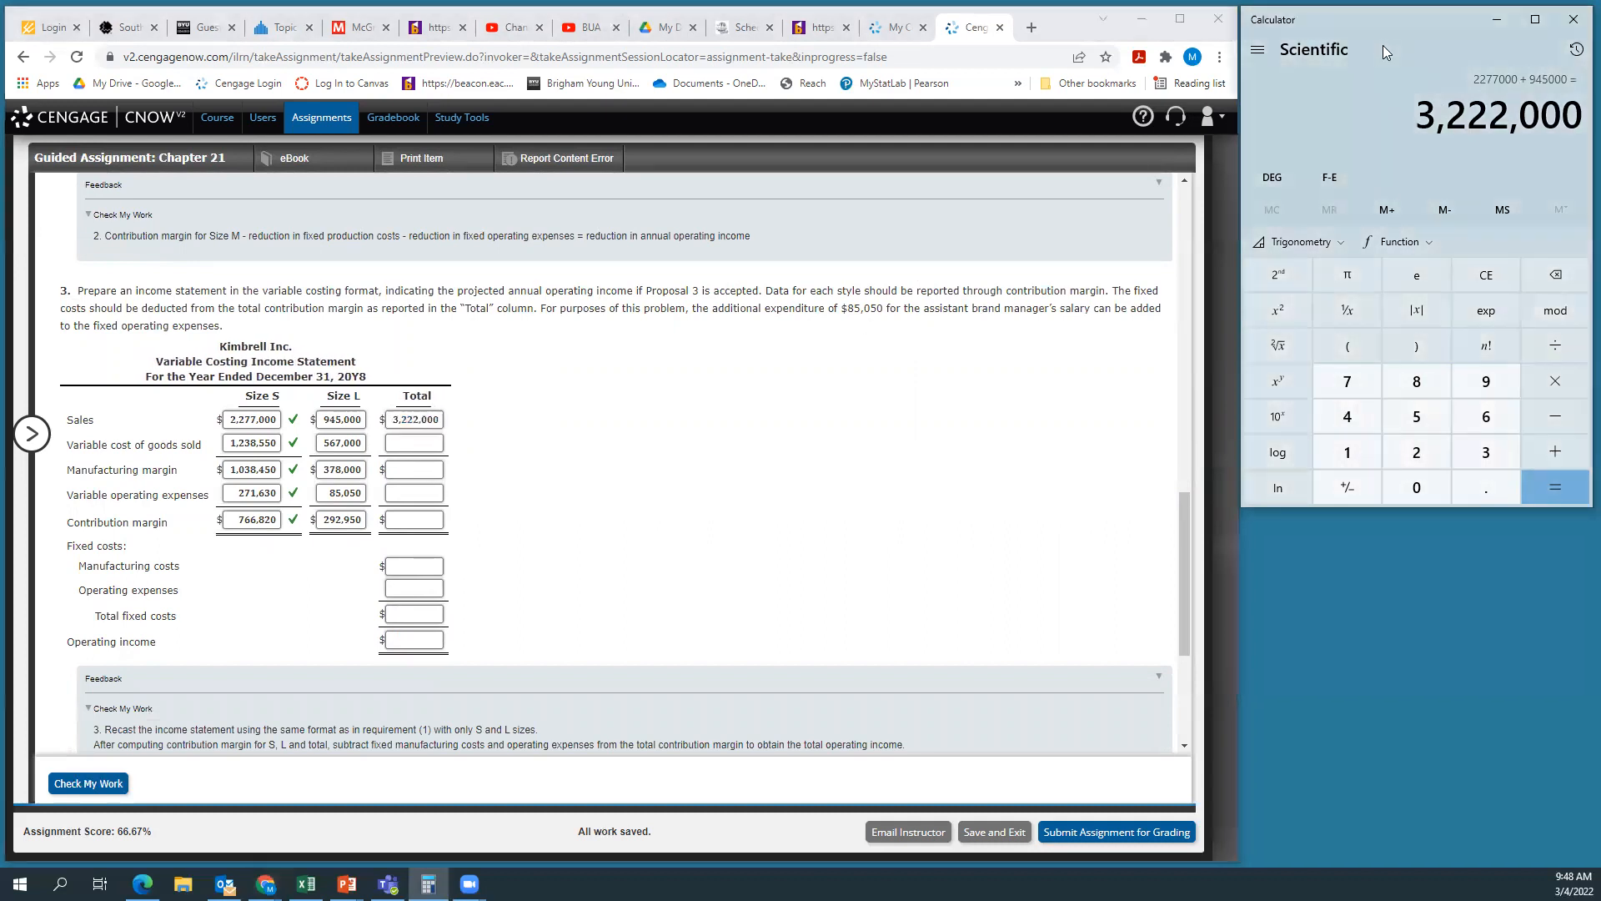
text(1,238,550)
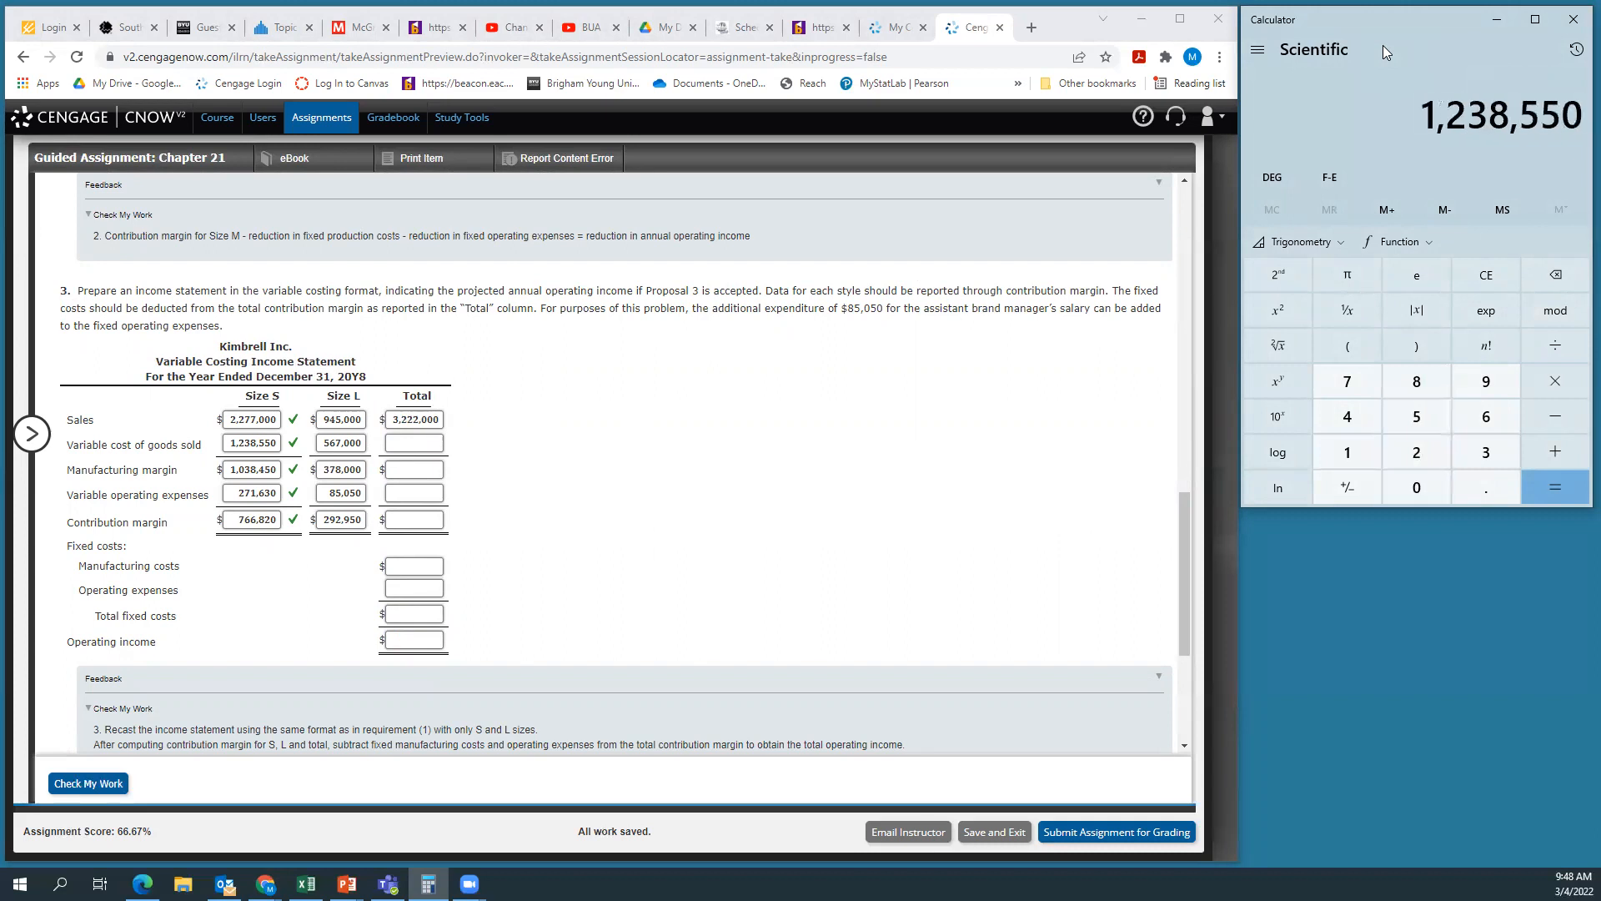
key(plus)
text(5)
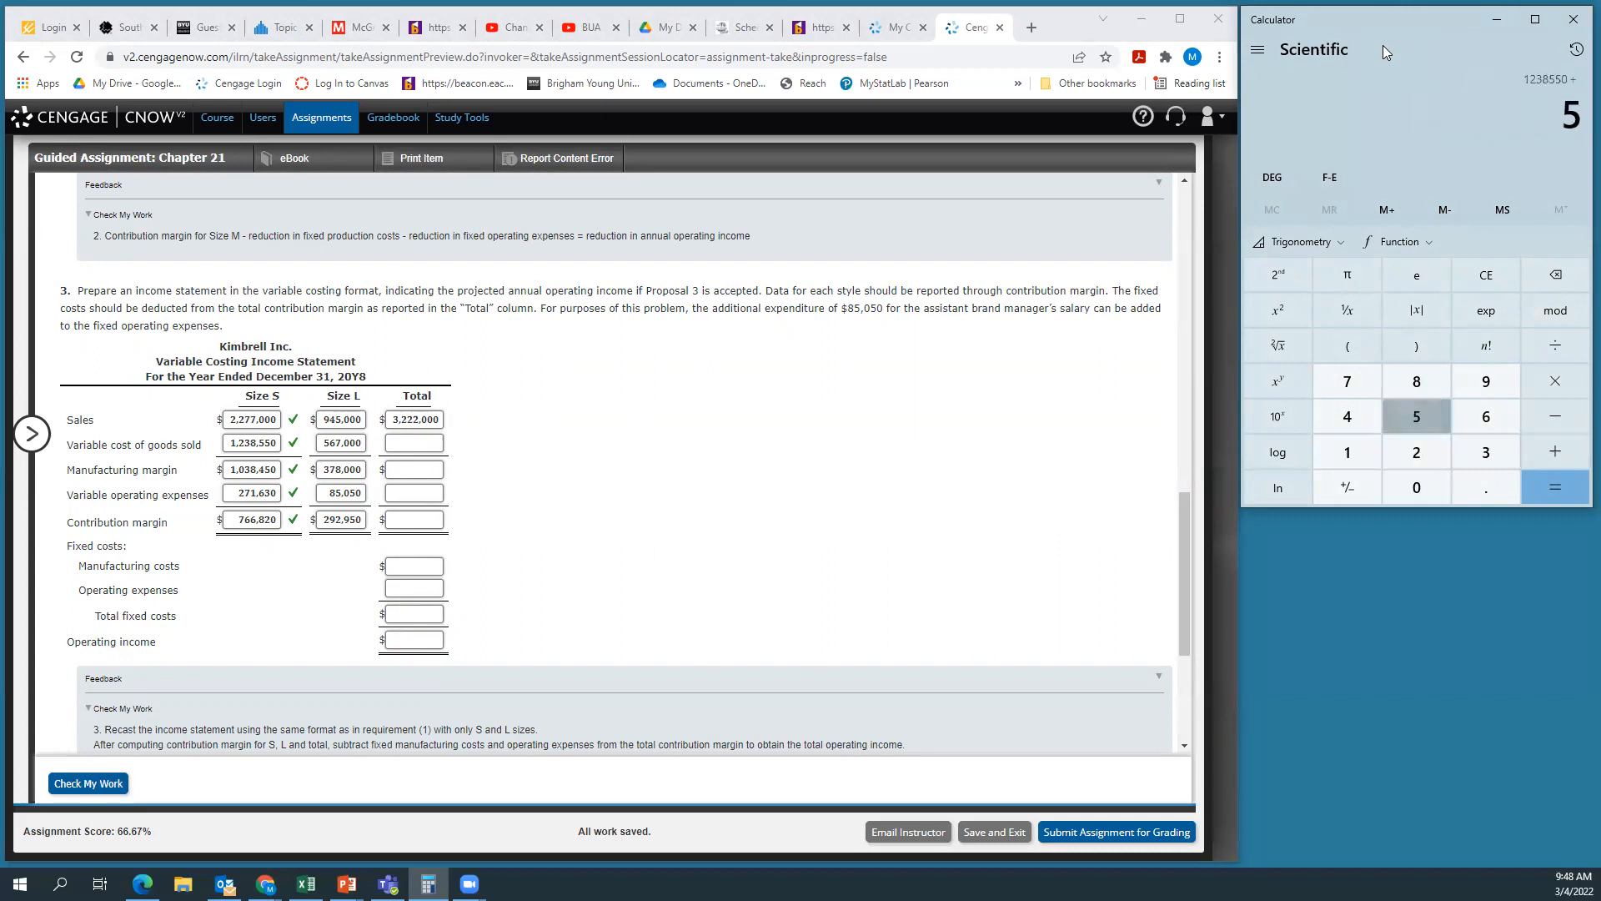
text(67000)
key(Return)
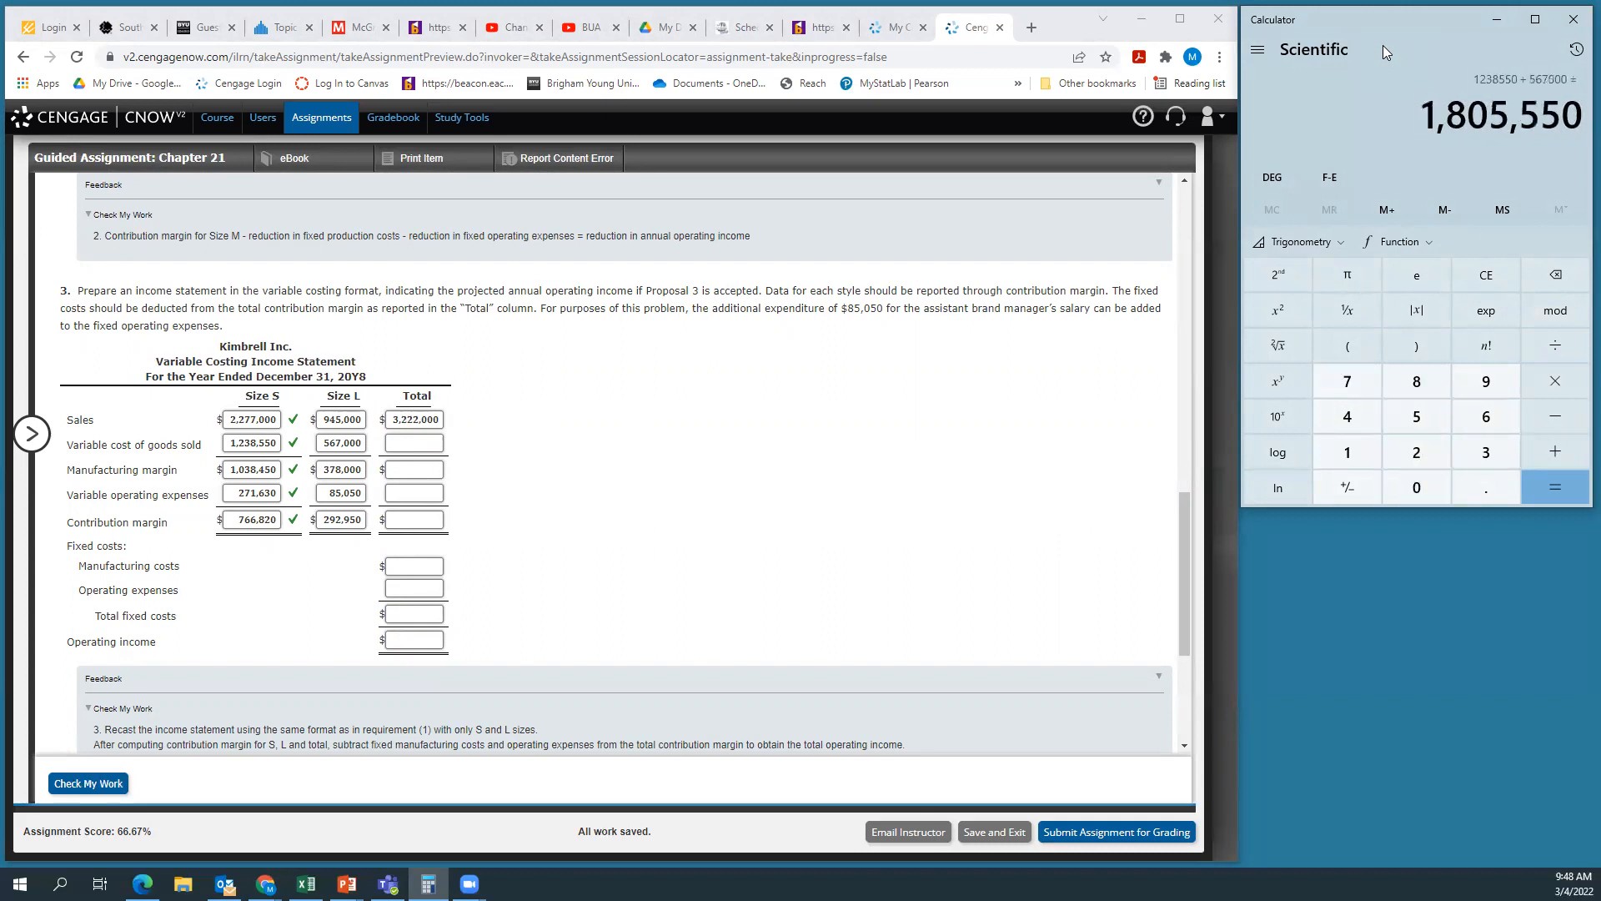
click(425, 441)
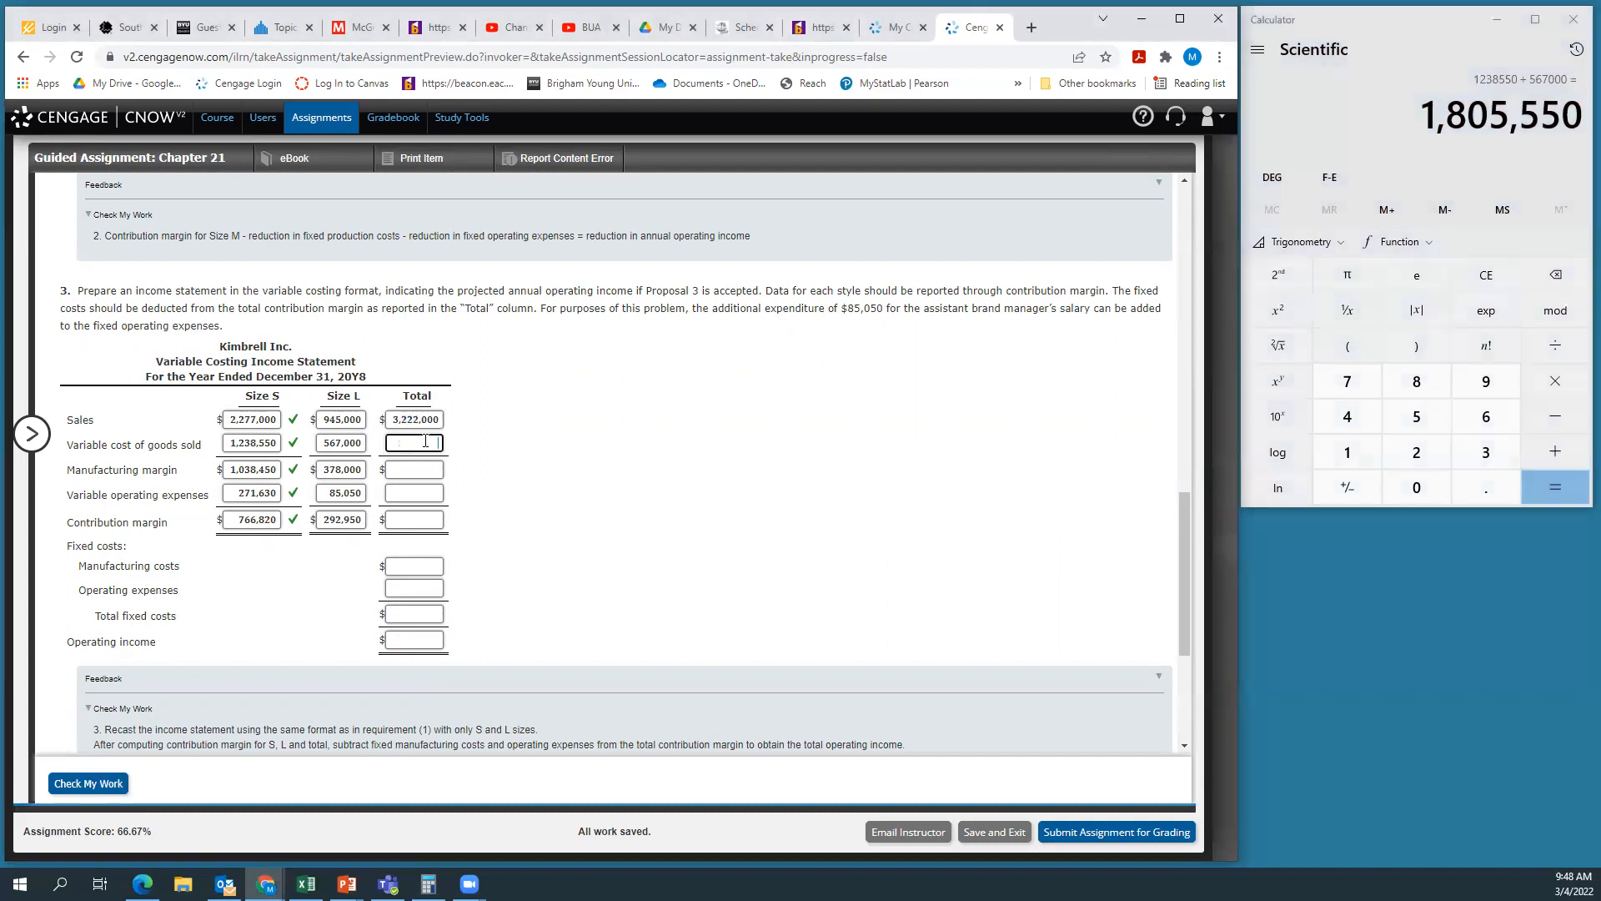
text(1,805,55)
text(0)
click(508, 463)
click(1409, 43)
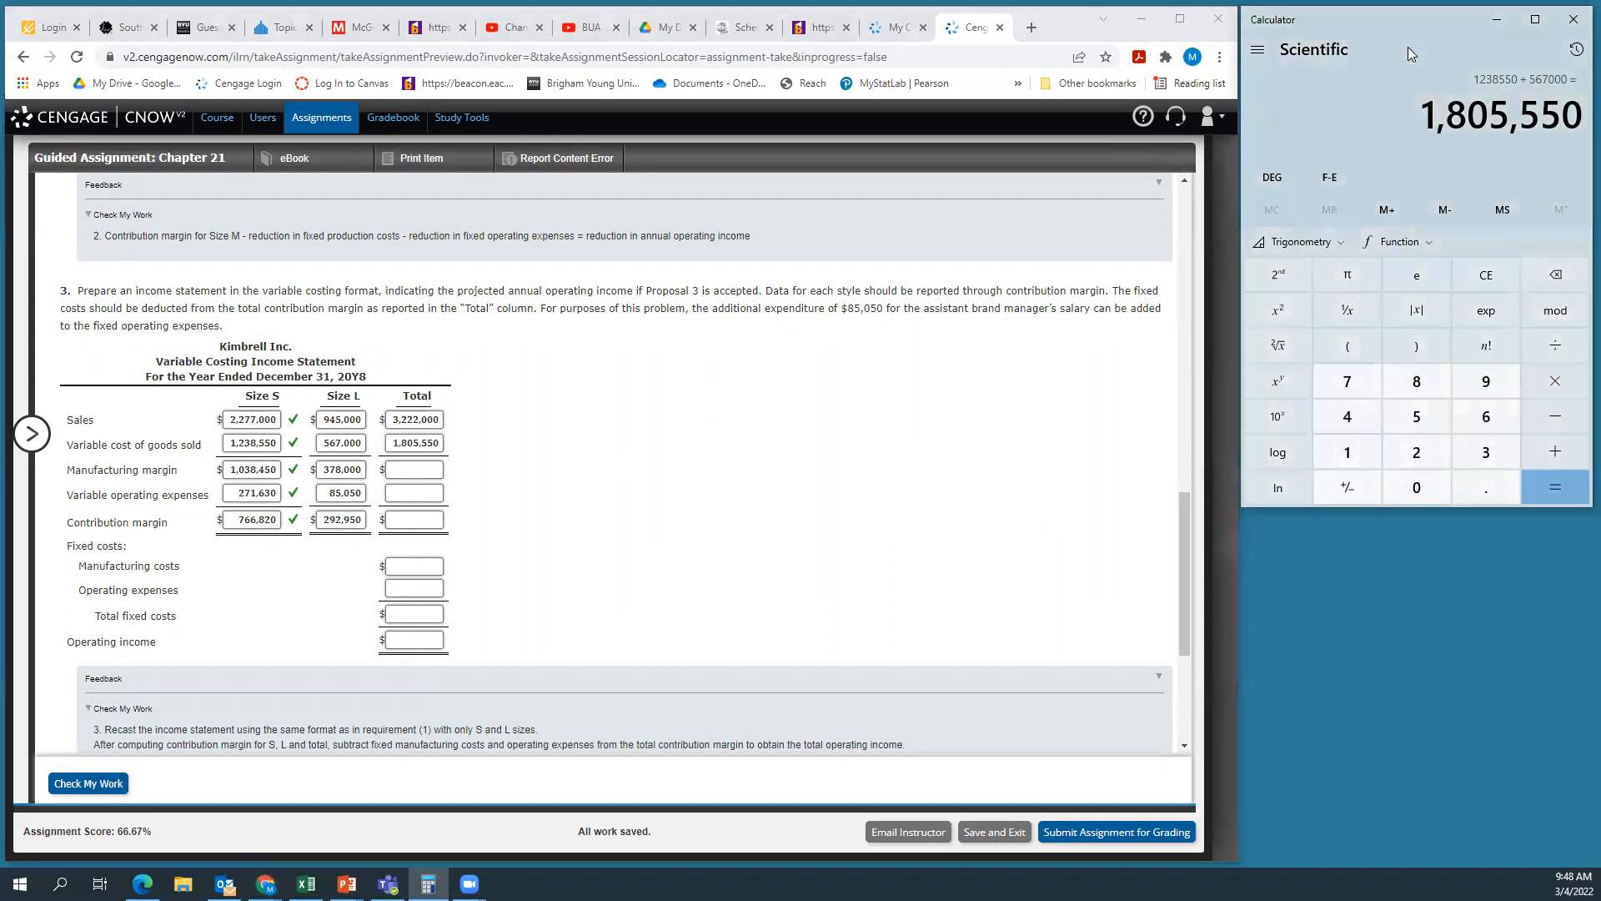
Add both sizes' manufacturing margins in Calculator as 1038450 + 378000 and enter 1,416,450 in the requirement 3 Total column
text(1038450)
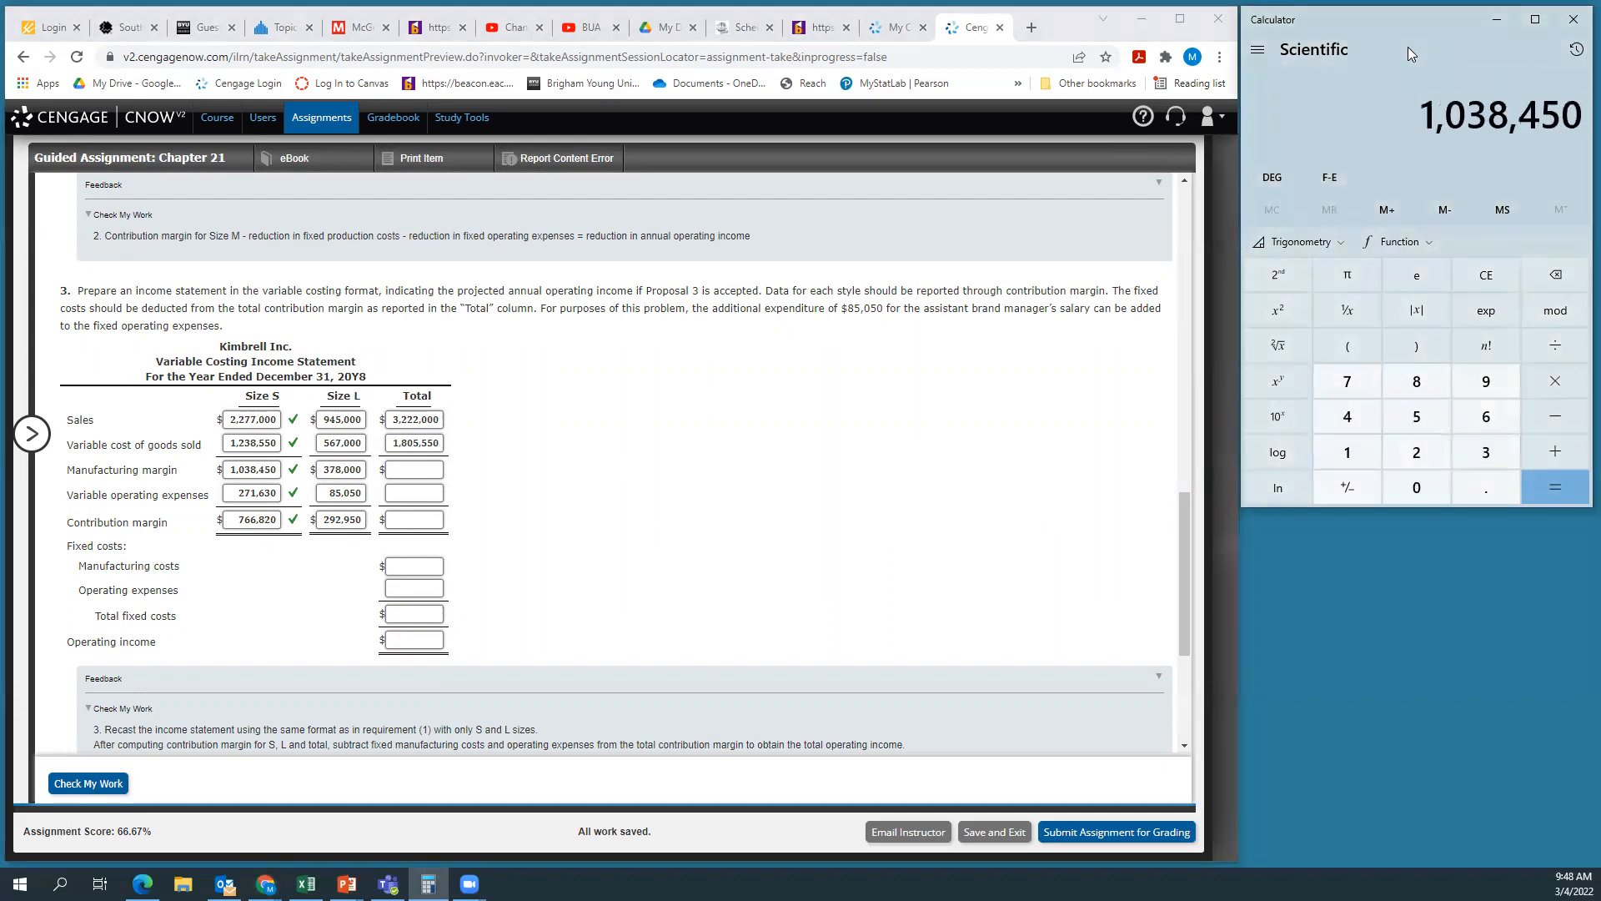
text( + 378000)
key(Return)
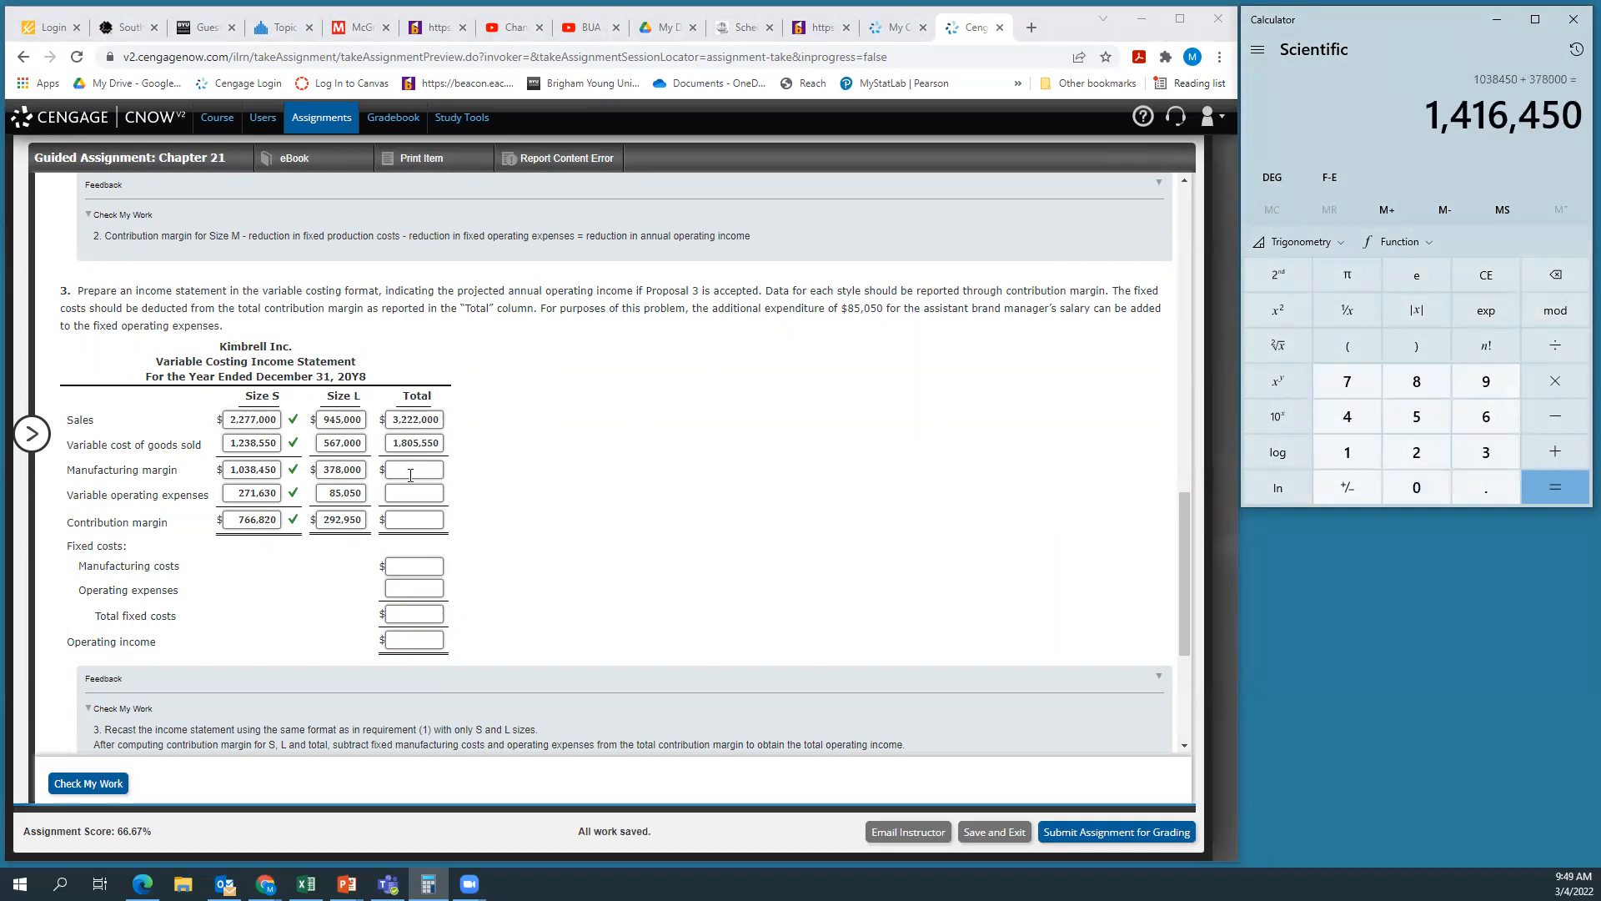
click(410, 475)
text(1,416,)
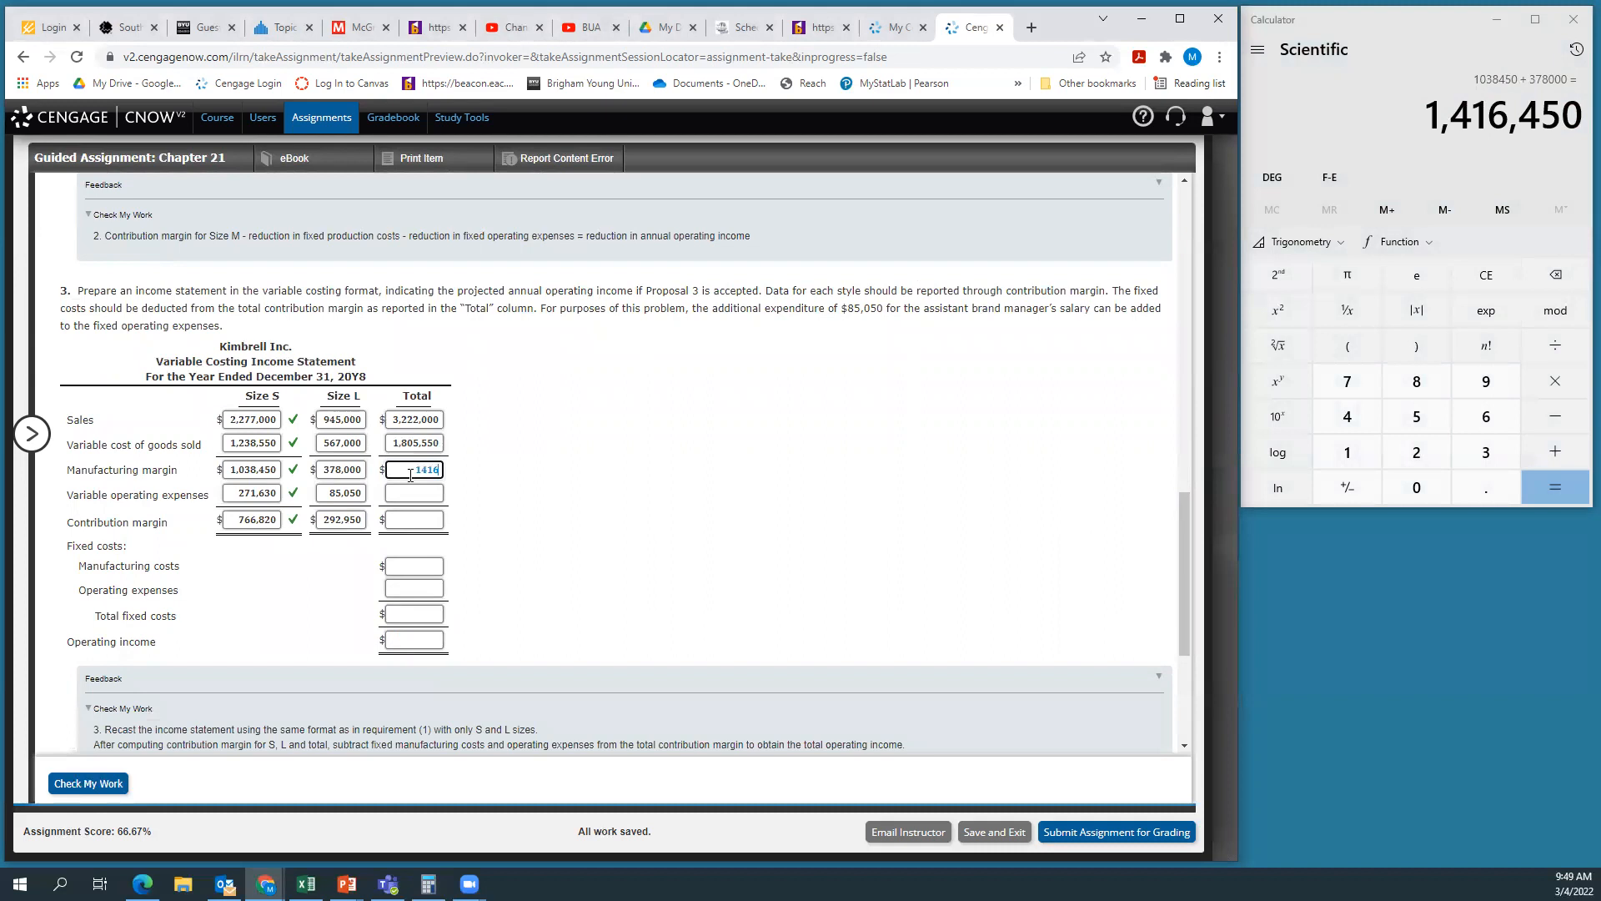
text(450)
click(555, 490)
Add both sizes' variable operating expenses in Calculator as 271630 + 85050 and enter 356,680 in the requirement 3 Total column
click(1424, 20)
text(271)
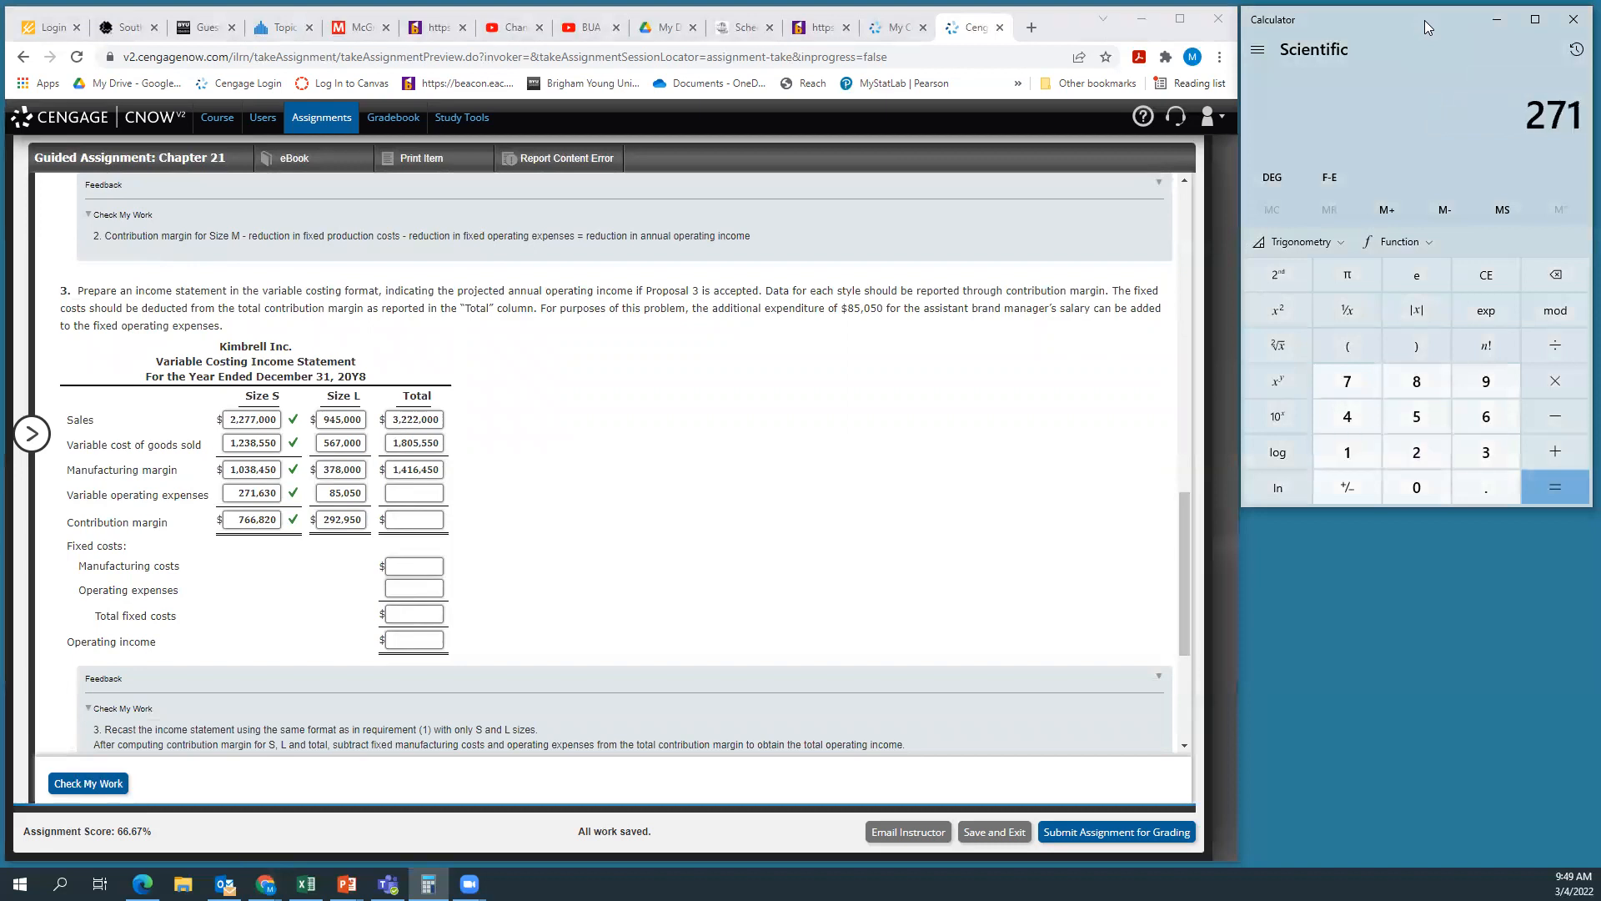
text(630 + )
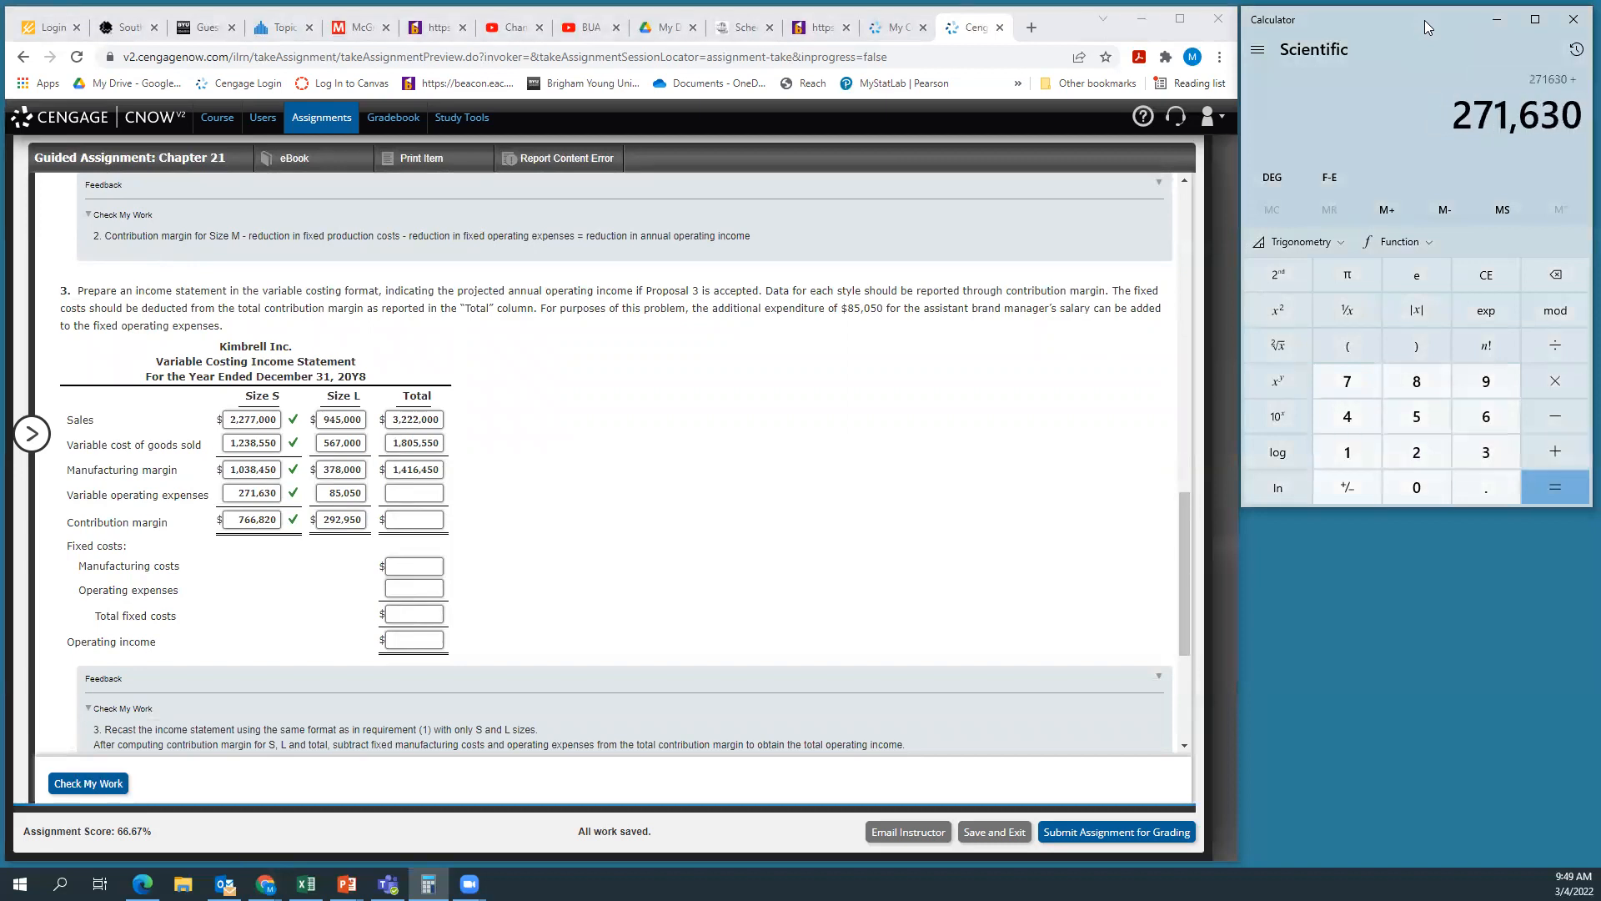
text(85050)
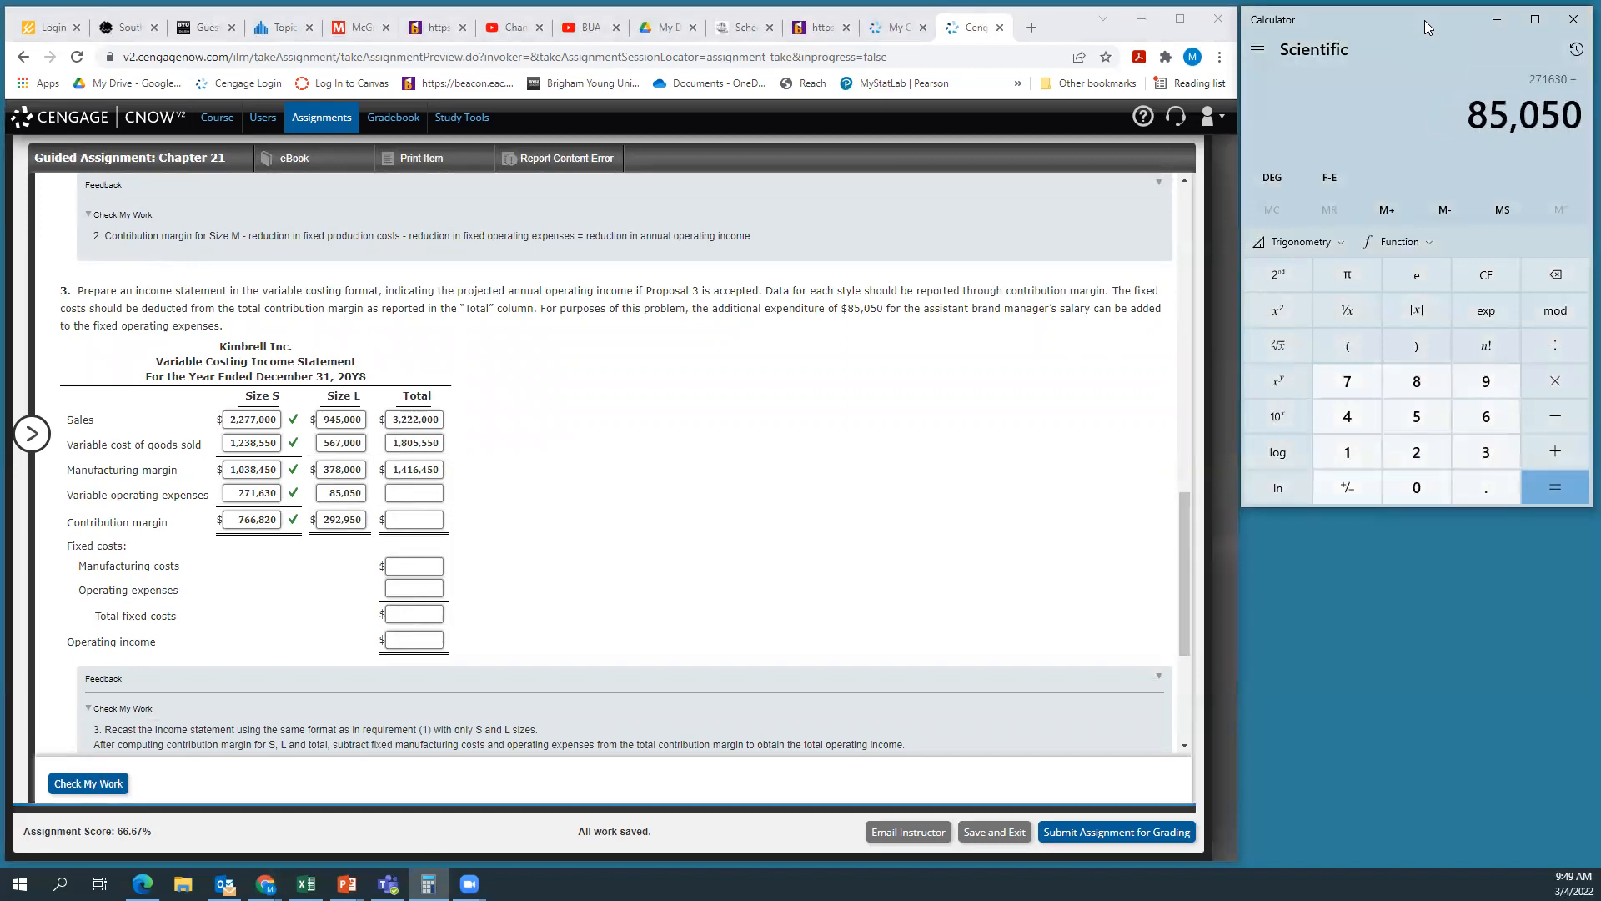
key(Return)
click(419, 494)
text(356,680)
click(615, 494)
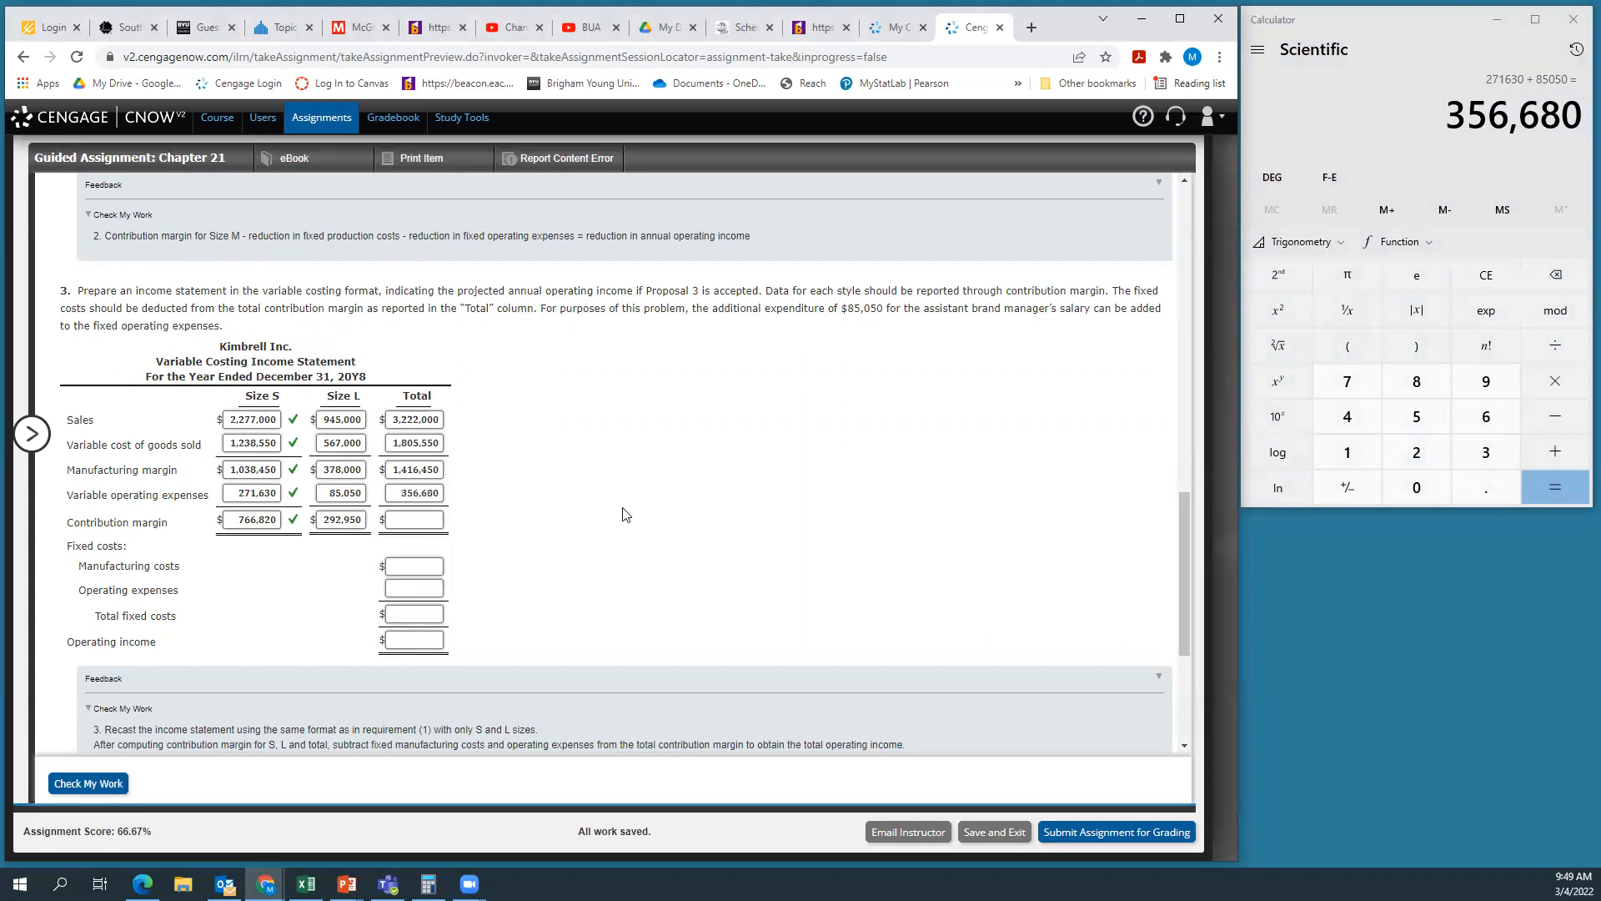
Add the contribution margins in Calculator as 766820 + 262950 and enter 1,029,770 in the requirement 3 Total column
click(1389, 33)
text(766)
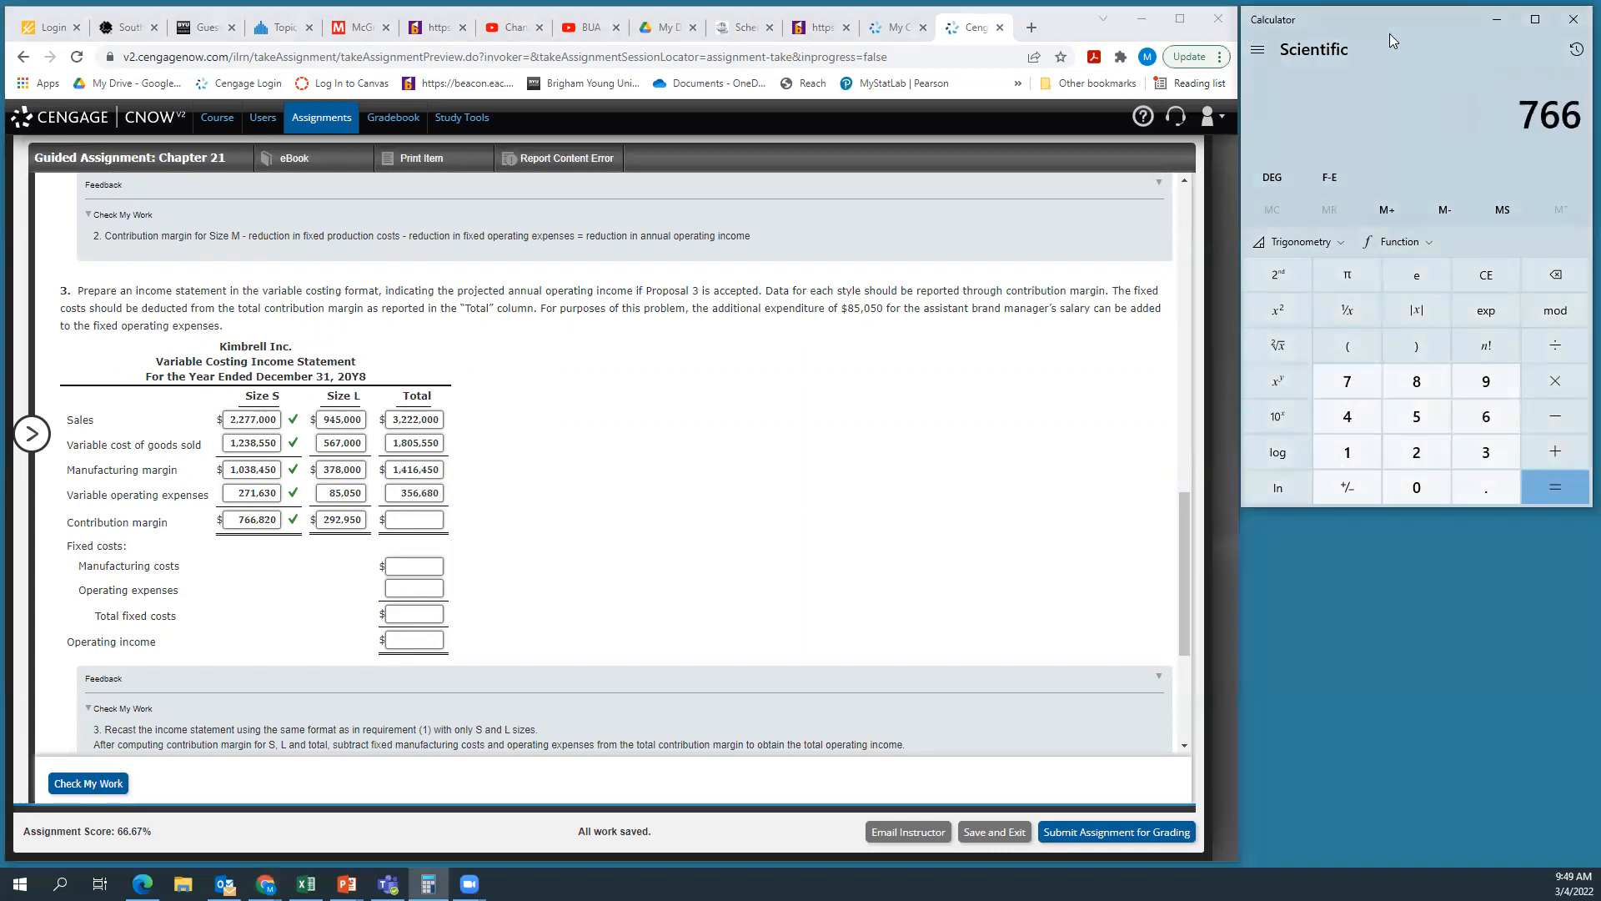
text(820)
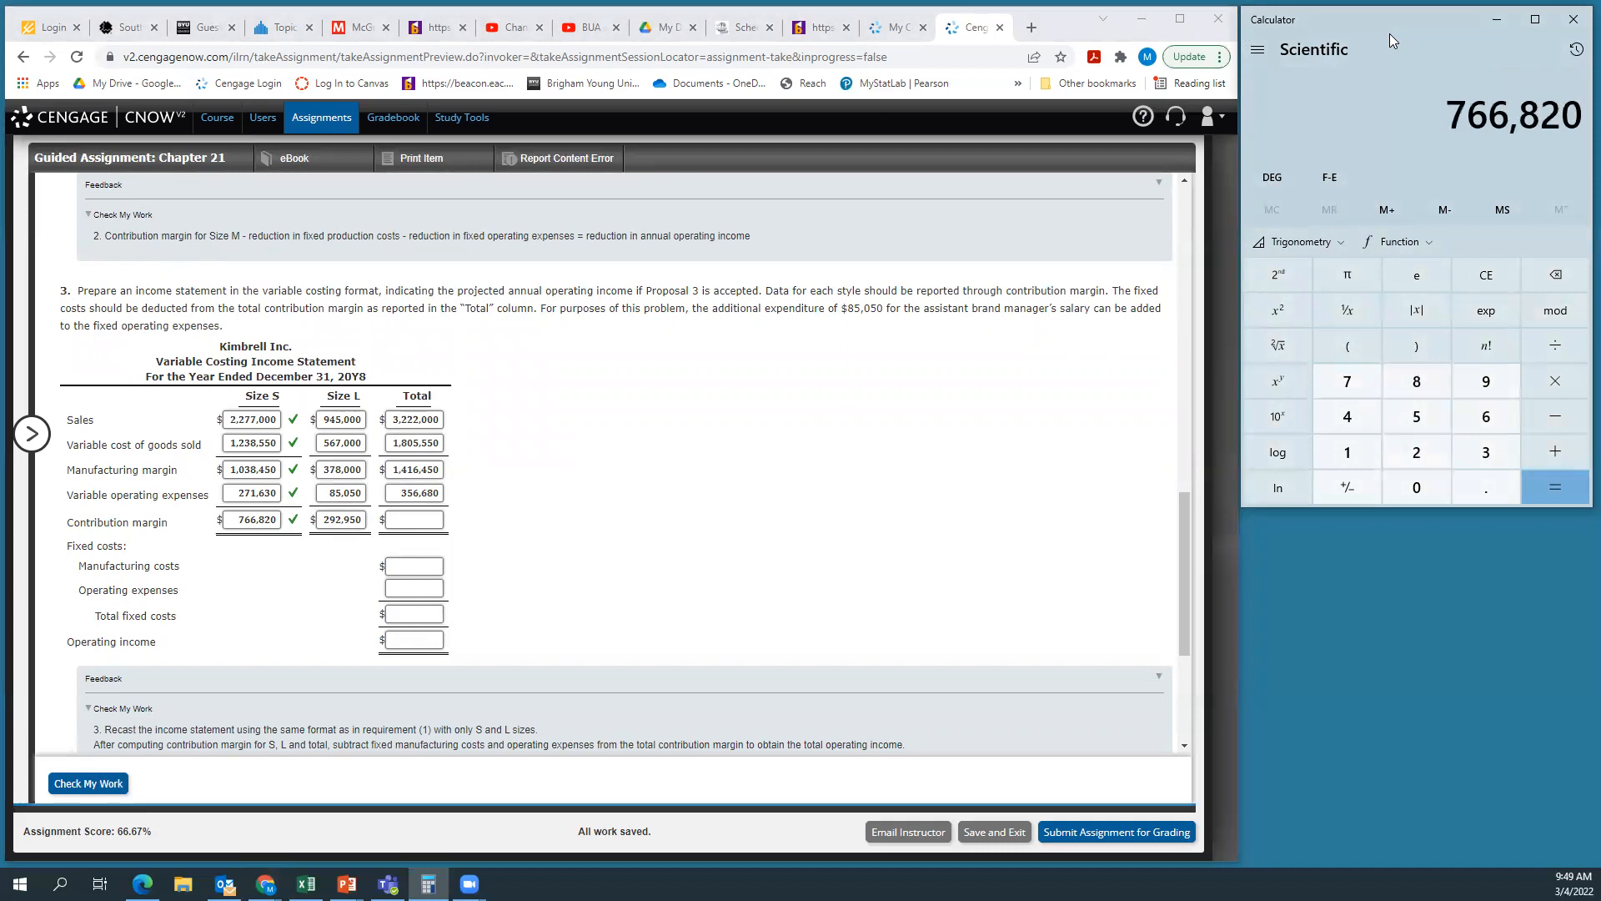
text( + 262,950)
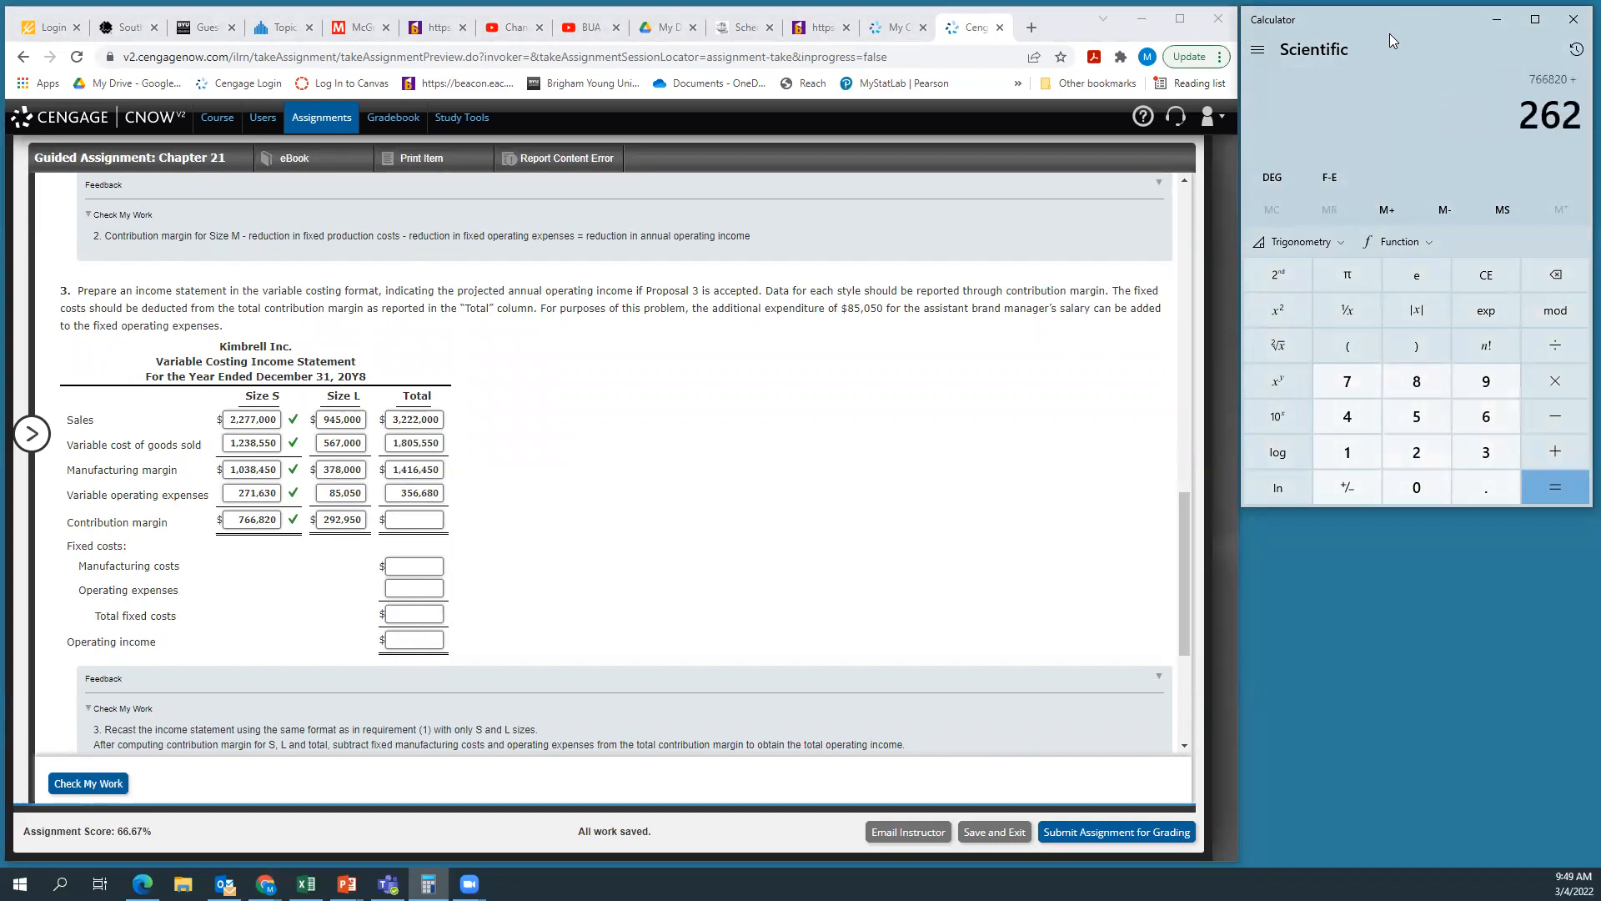
key(Return)
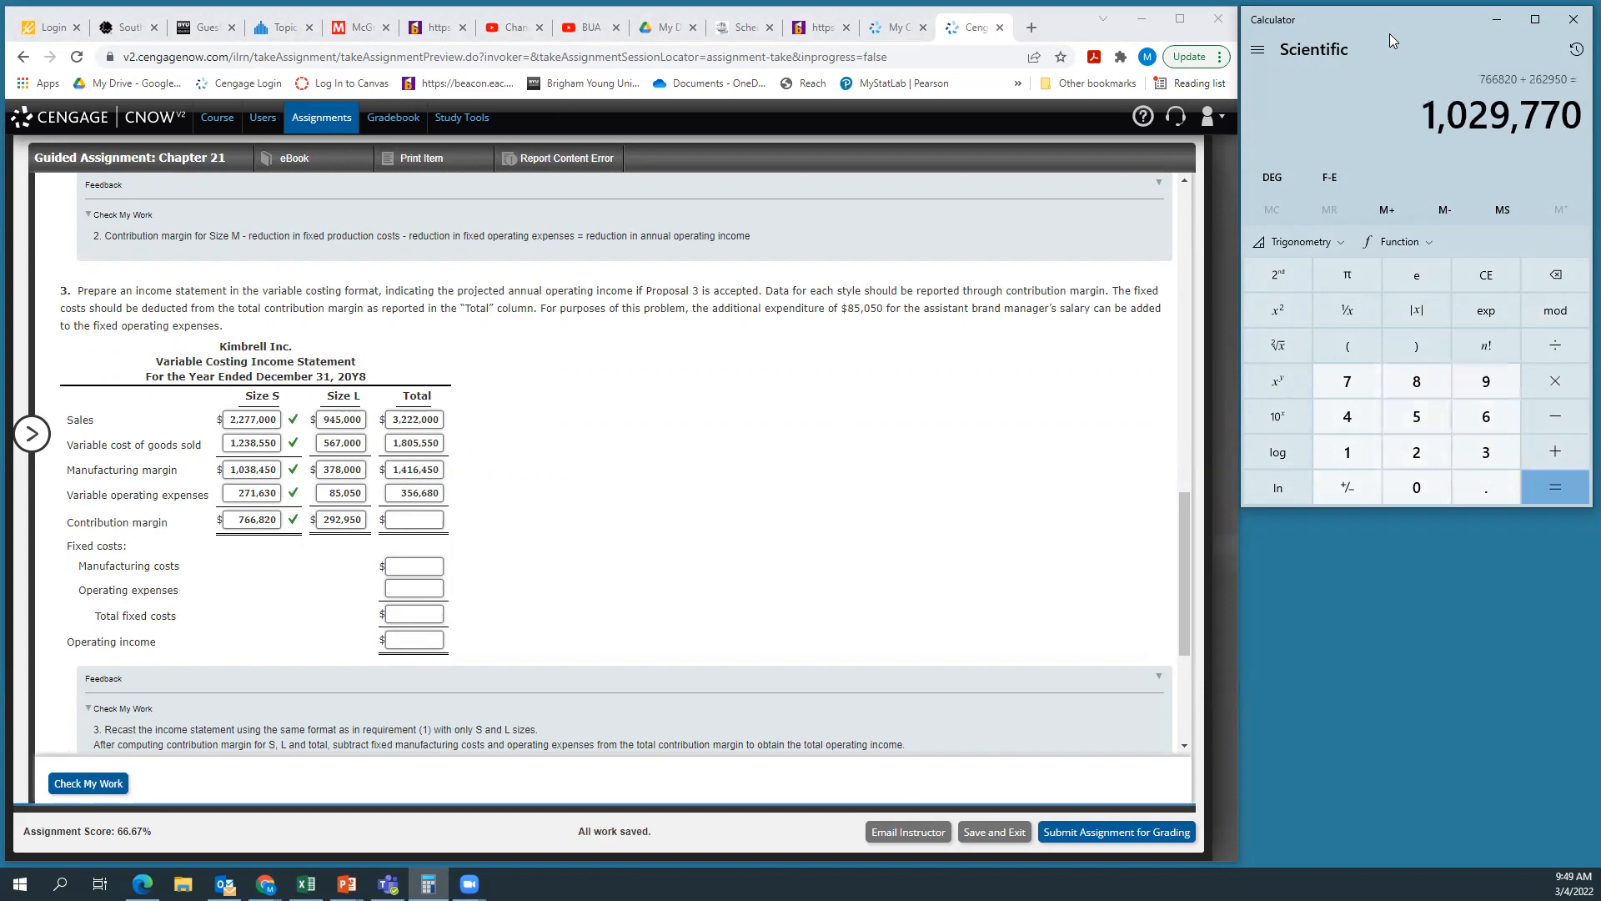
click(420, 518)
text(1,029,770)
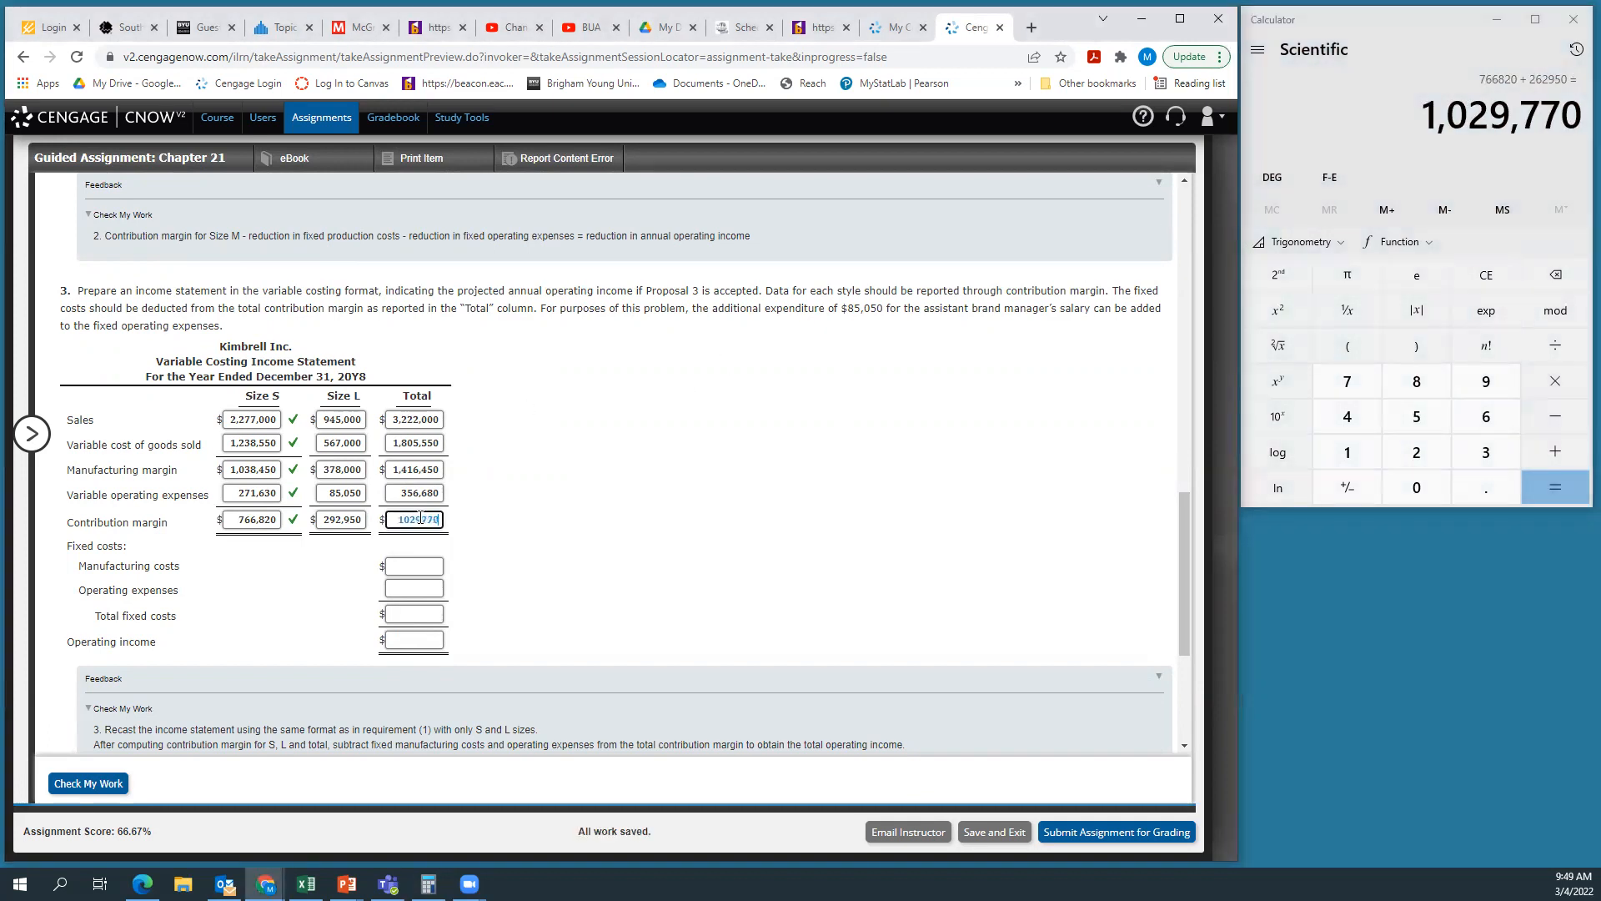
click(632, 521)
Copy the fixed manufacturing costs, 779,000, from requirement 1 into the requirement 3 Total column
scroll(655, 526, up, 15)
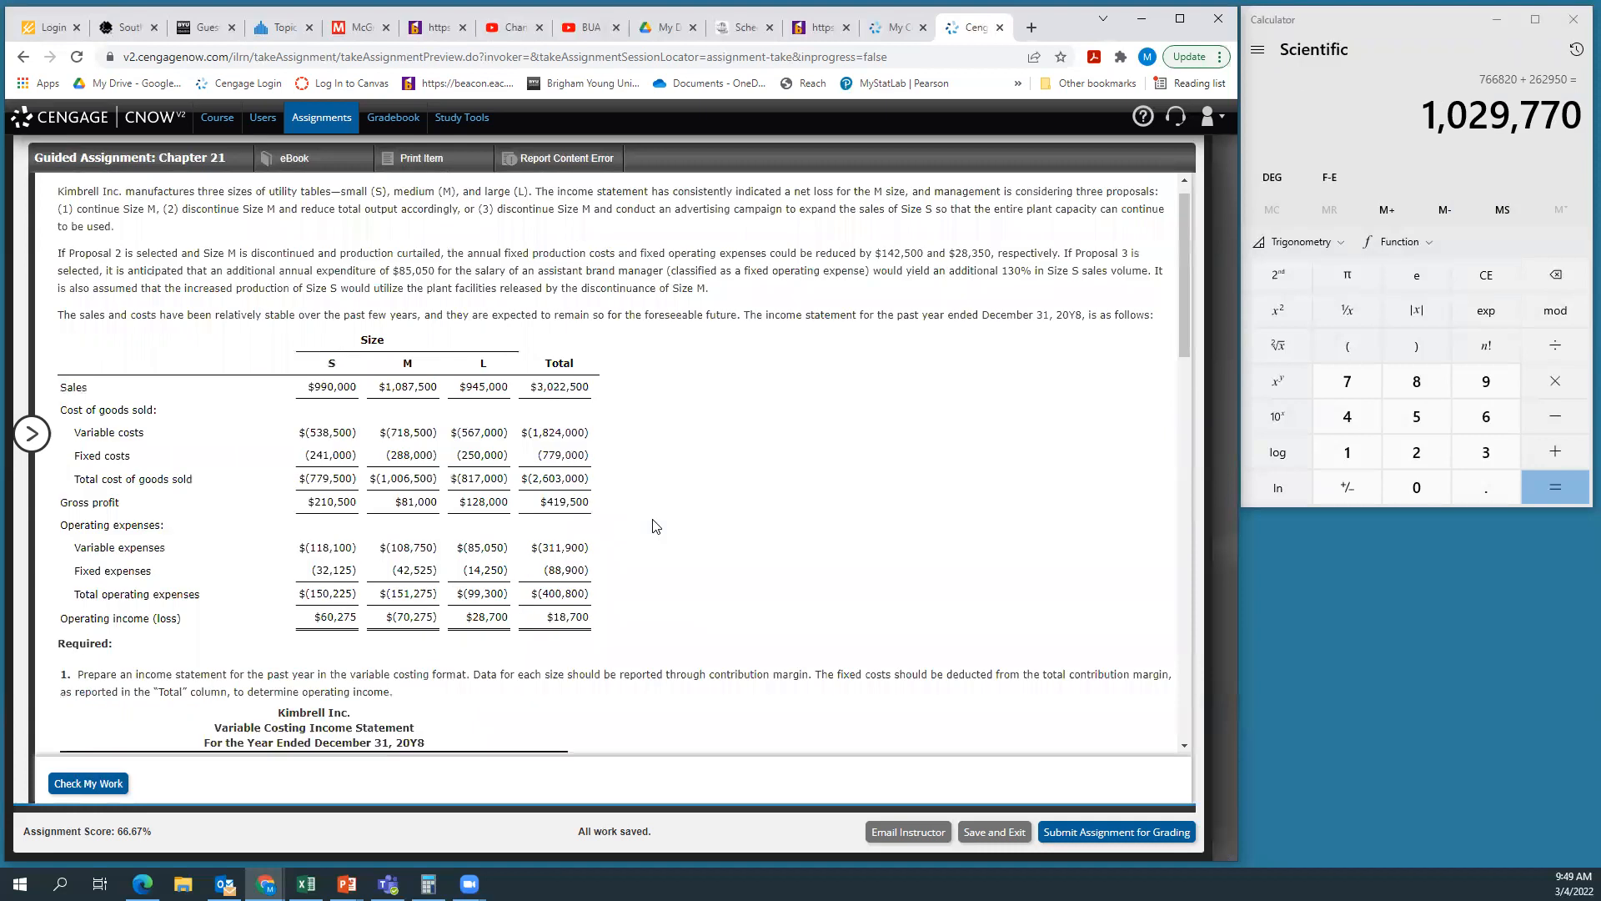
scroll(667, 364, up, 1)
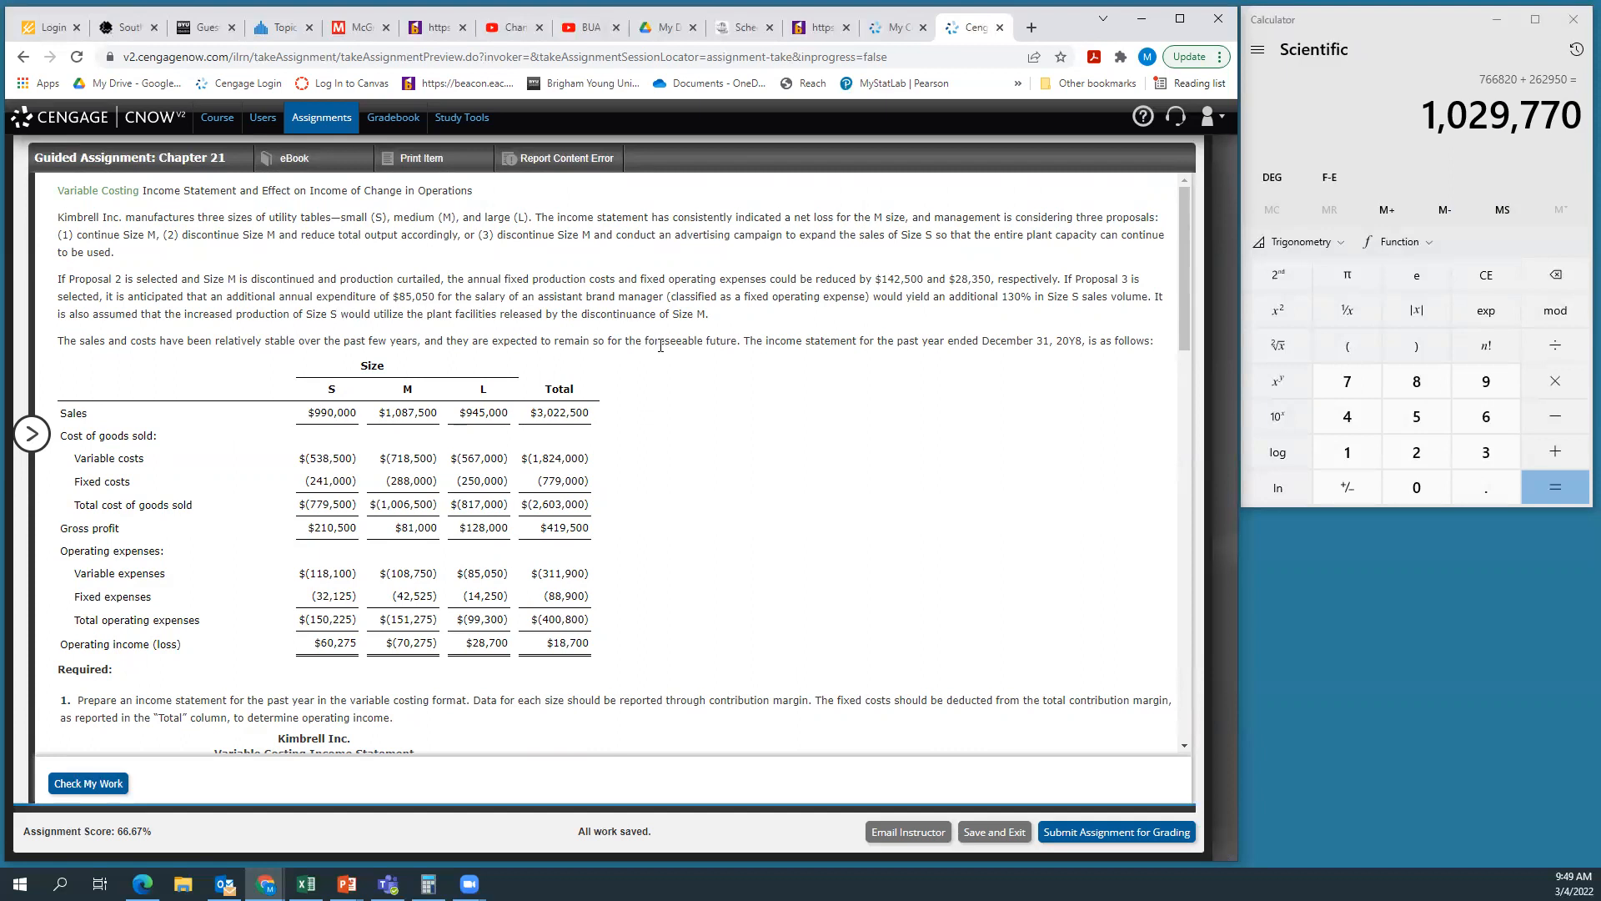
scroll(847, 534, down, 3)
scroll(847, 532, down, 3)
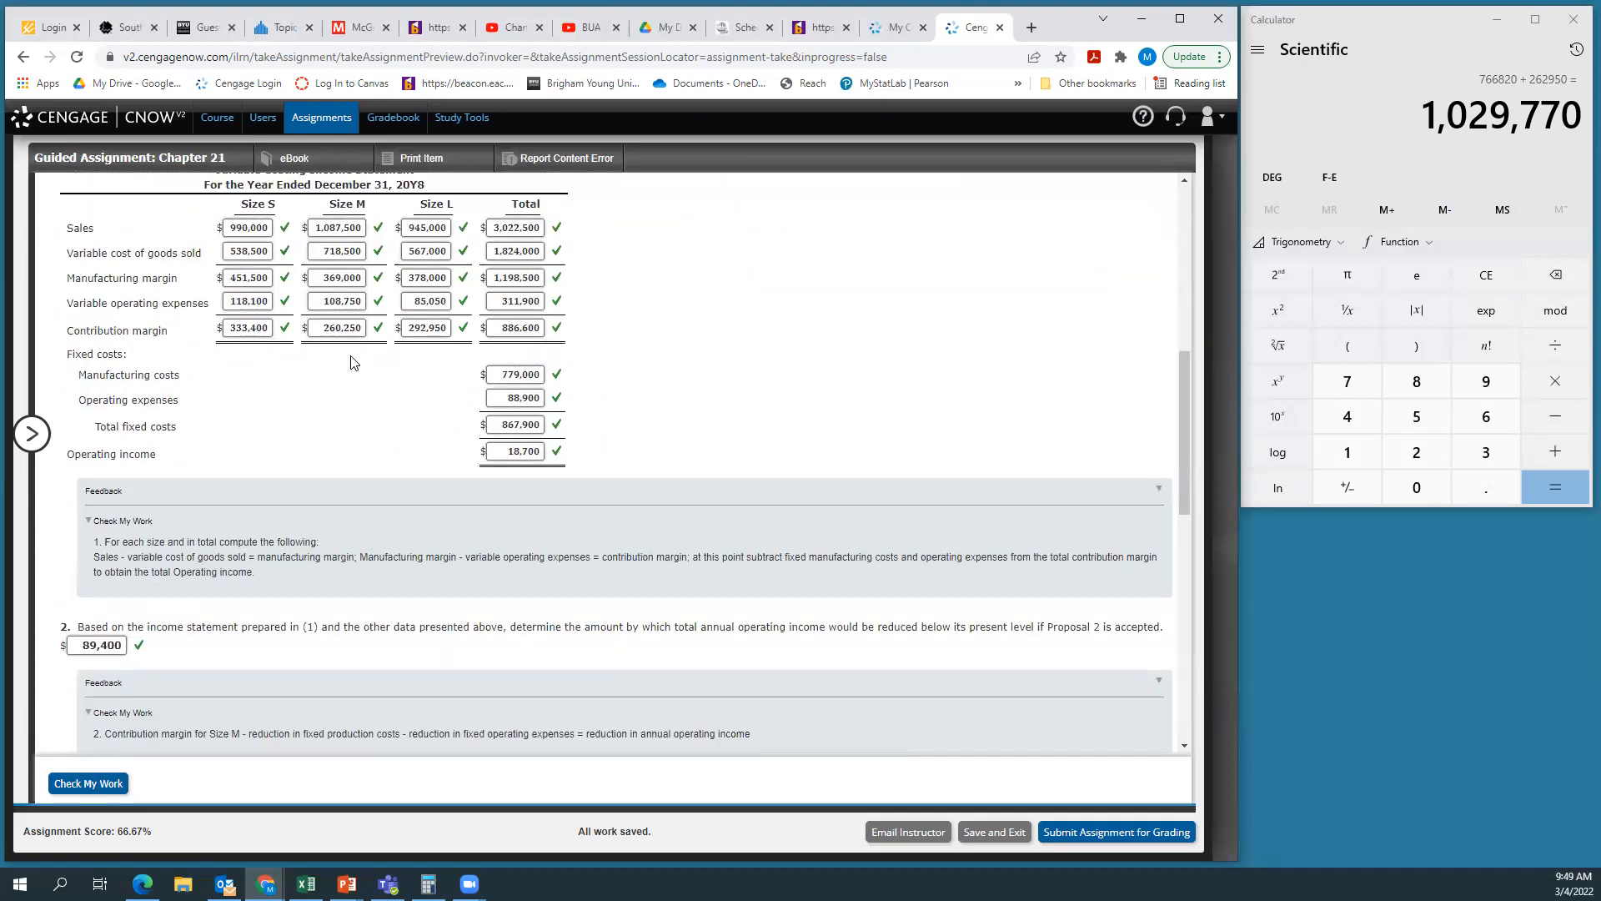
double_click(542, 375)
scroll(733, 429, down, 9)
click(415, 395)
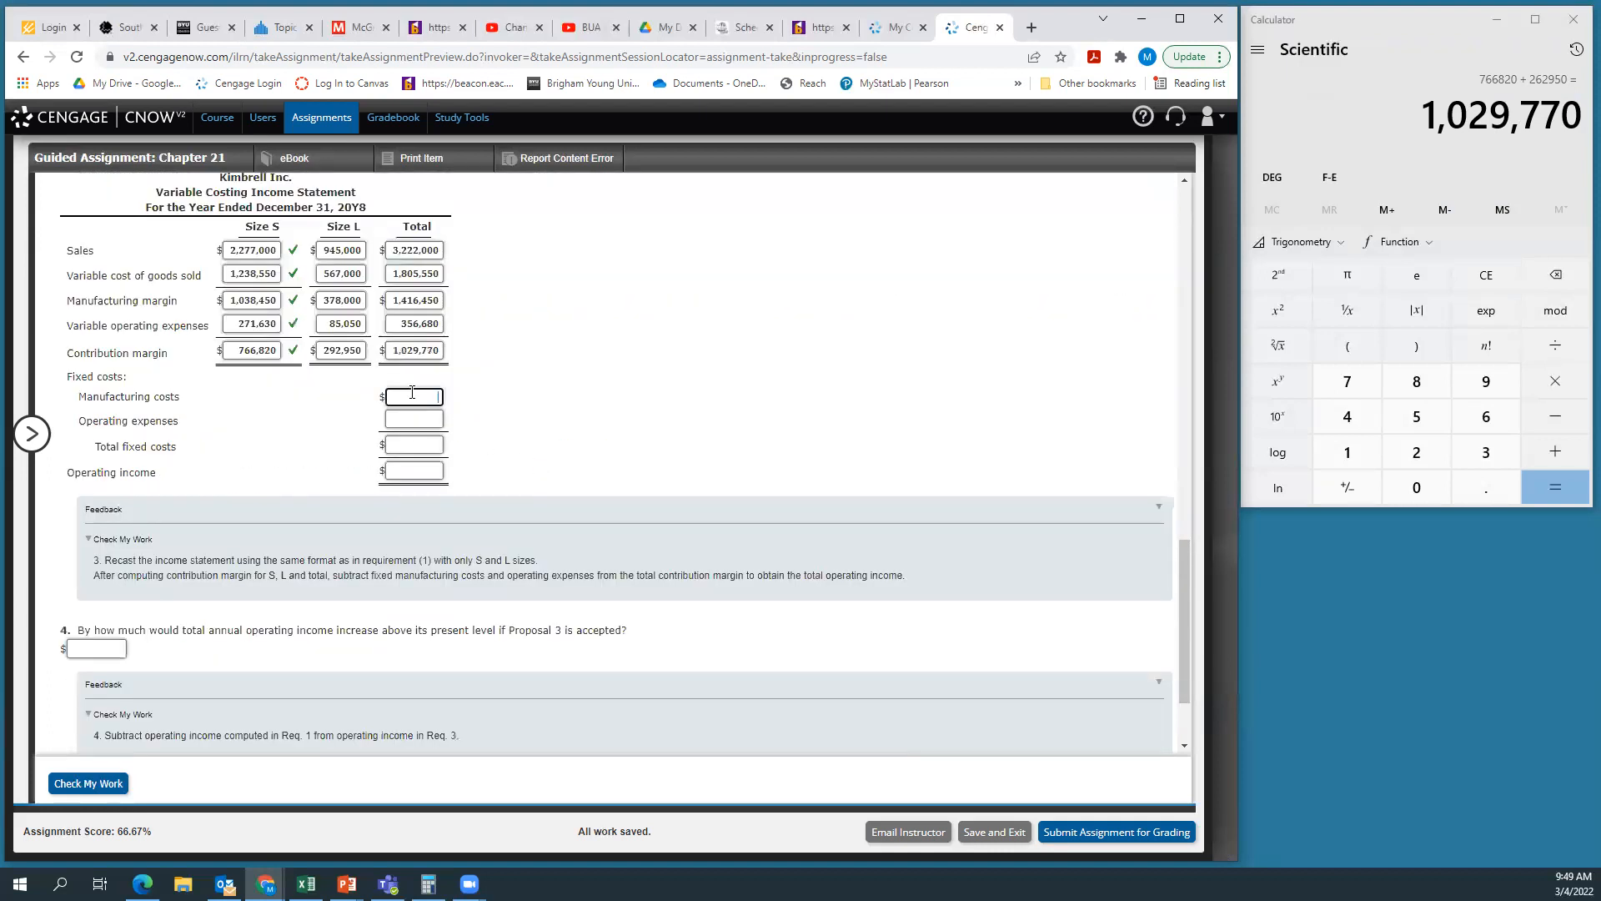
text(779000)
click(507, 400)
Add the brand manager's salary to the fixed operating expenses in Calculator as 88900 + 85050 and enter 173,950 in requirement 3
scroll(582, 443, up, 5)
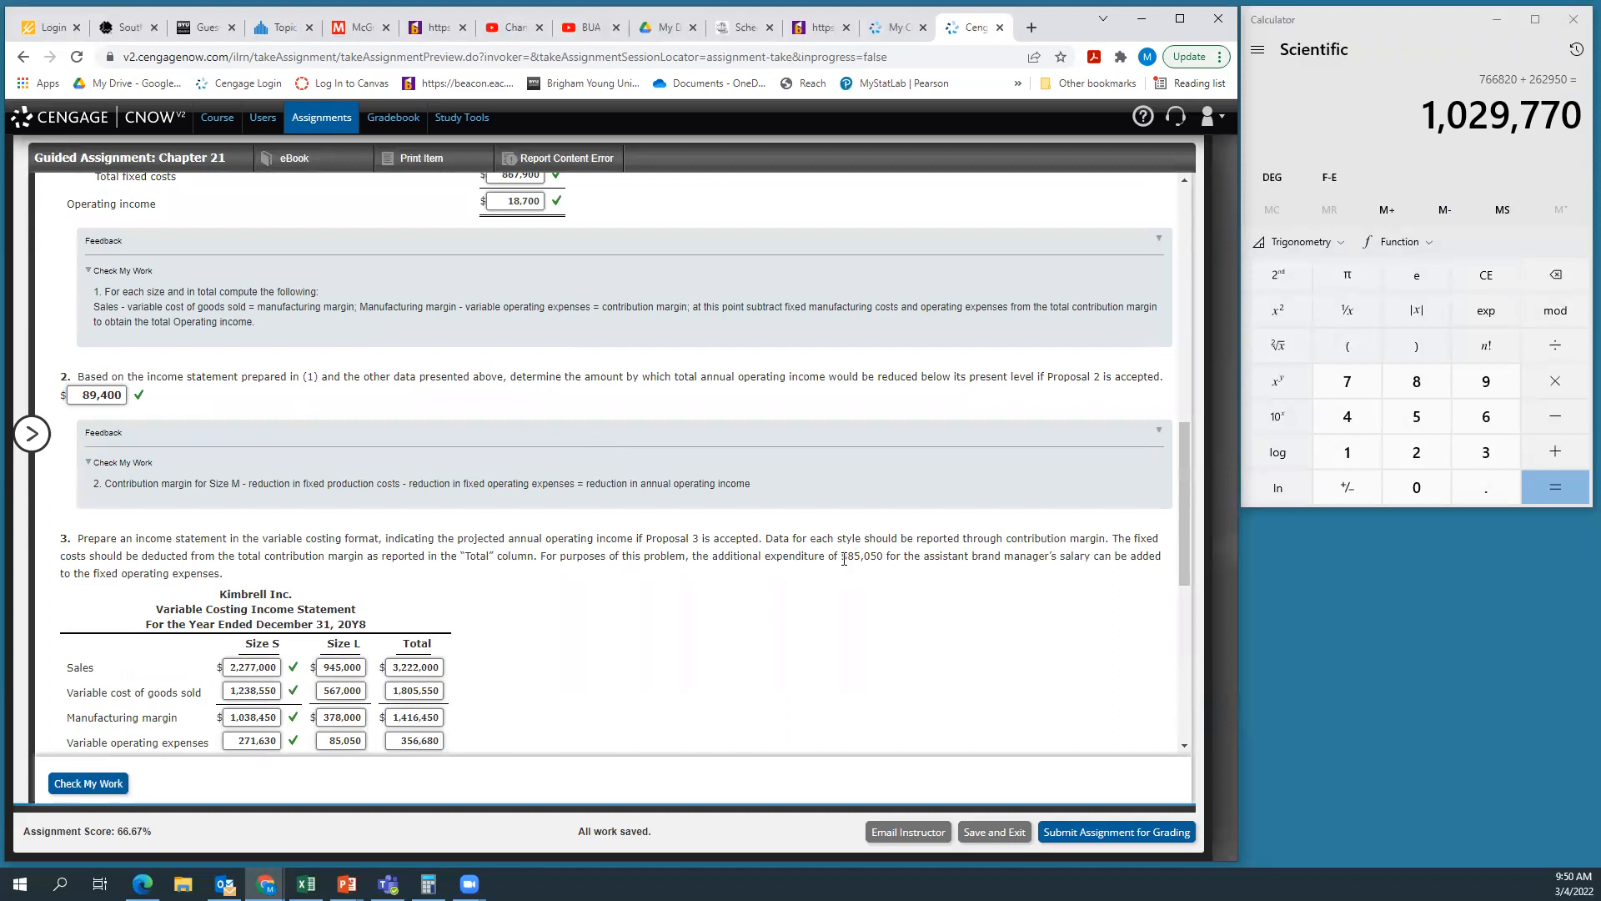
drag(841, 559, 885, 557)
scroll(696, 604, up, 2)
scroll(692, 597, up, 1)
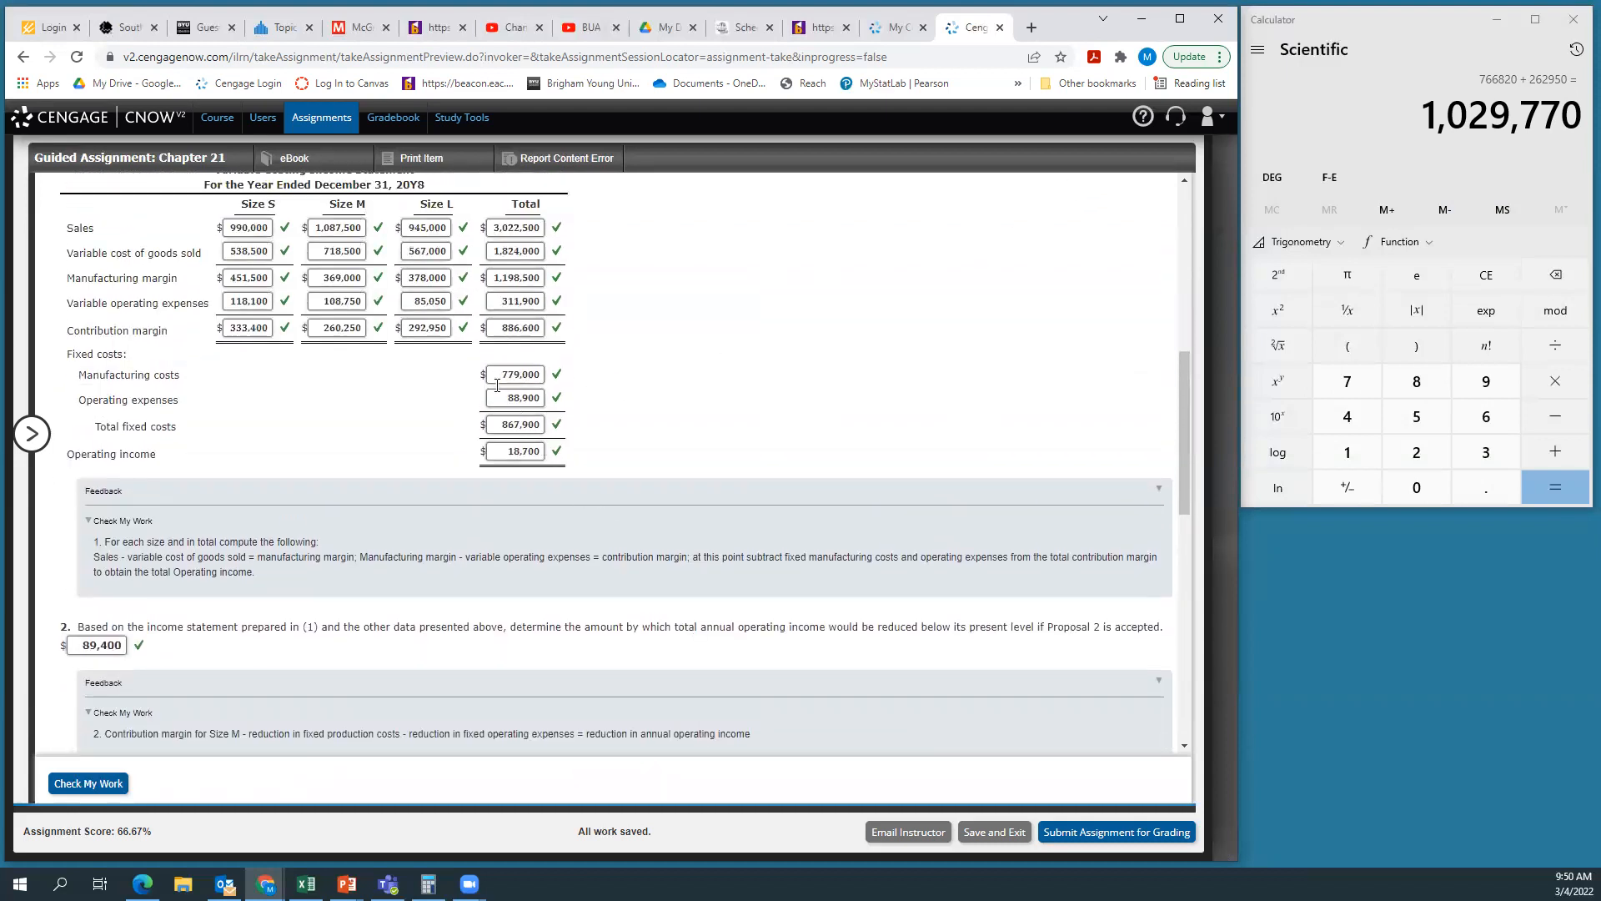
click(1402, 34)
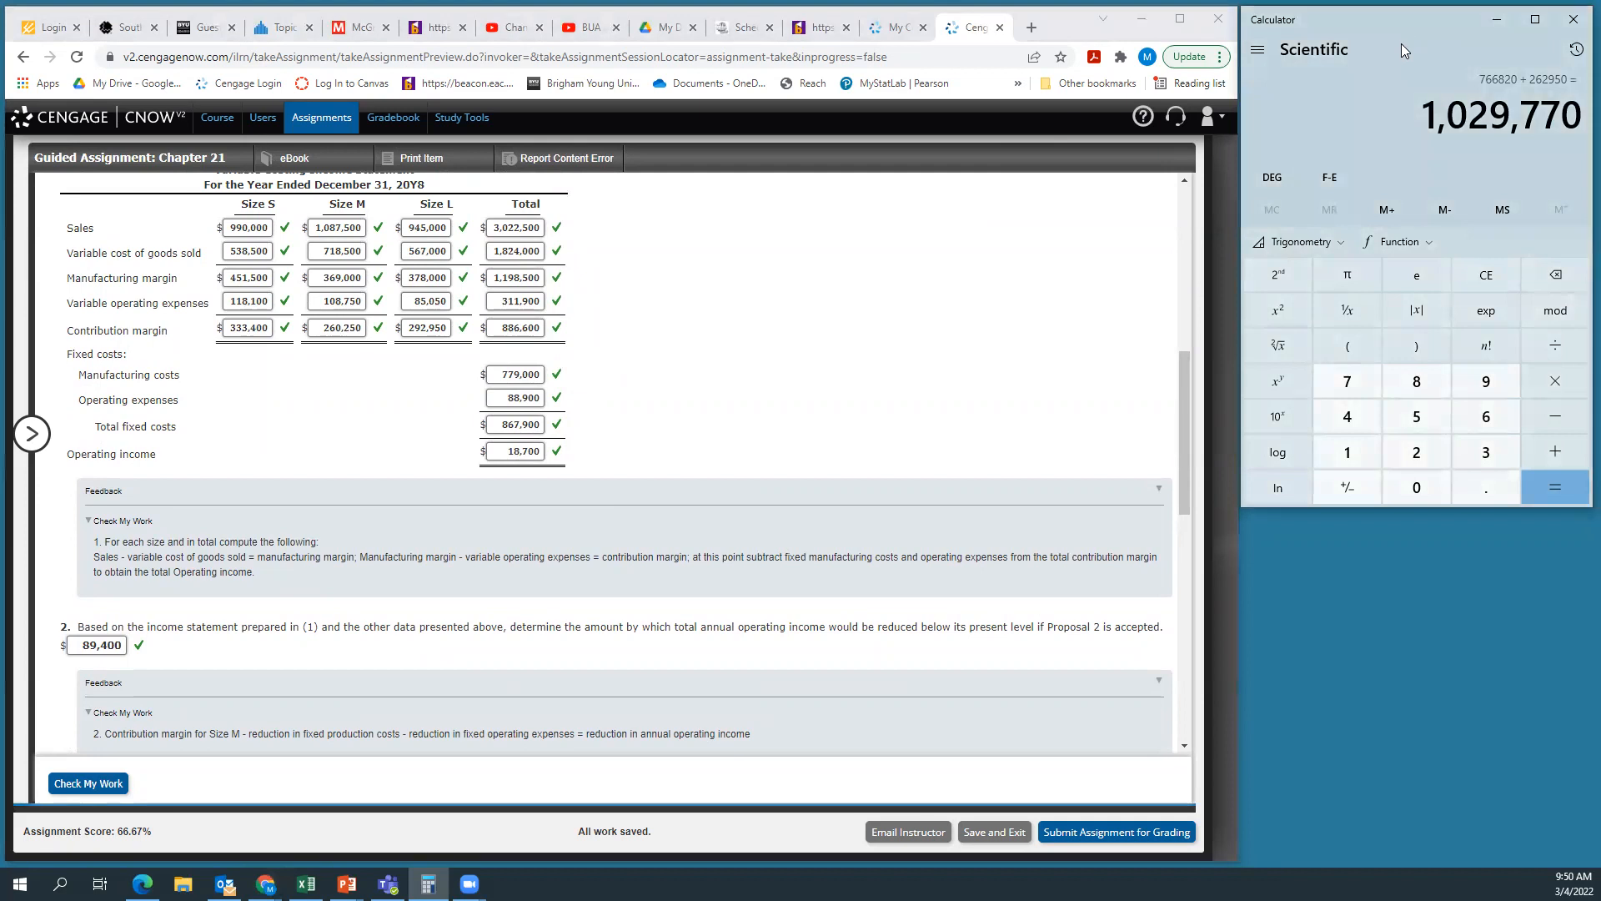
text(88900+)
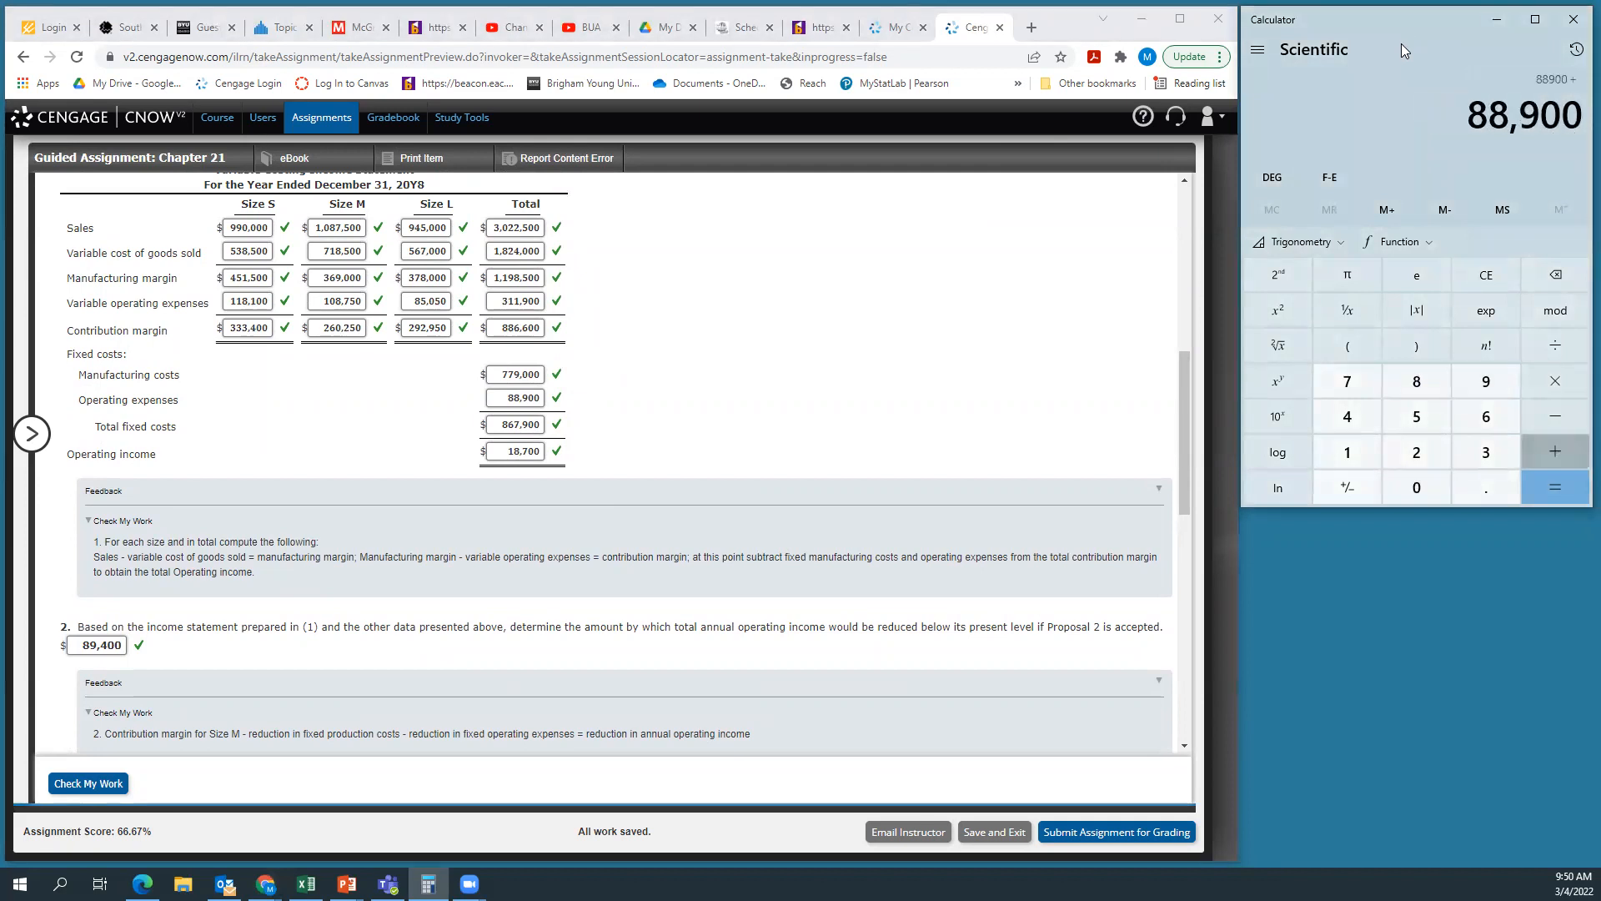
scroll(1075, 334, down, 3)
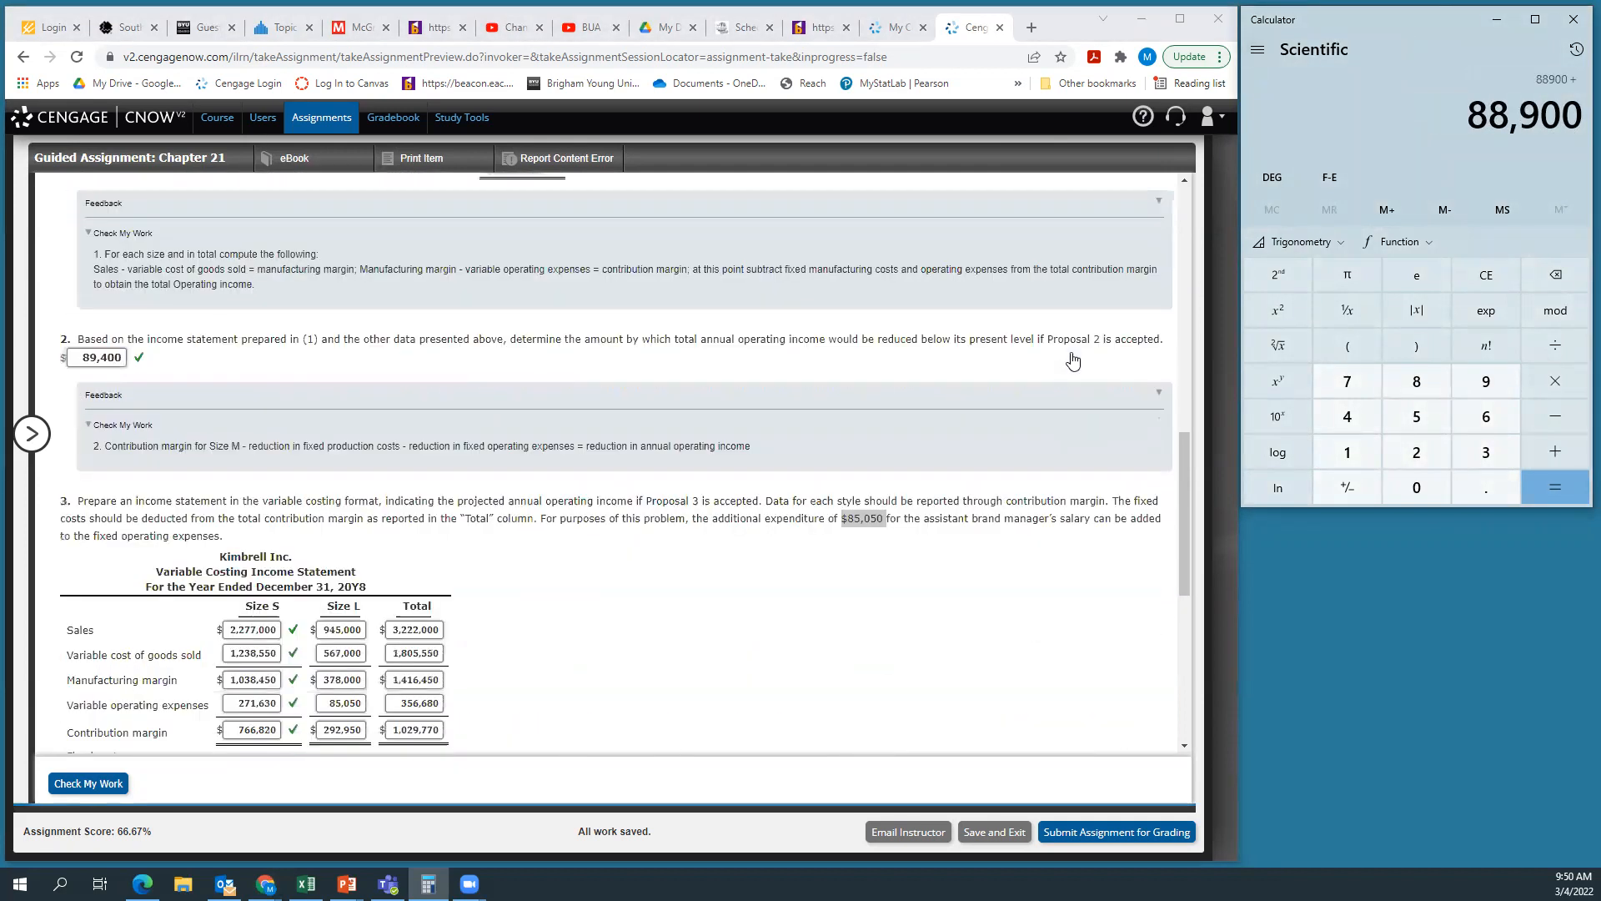
scroll(1073, 360, down, 1)
text(85,05)
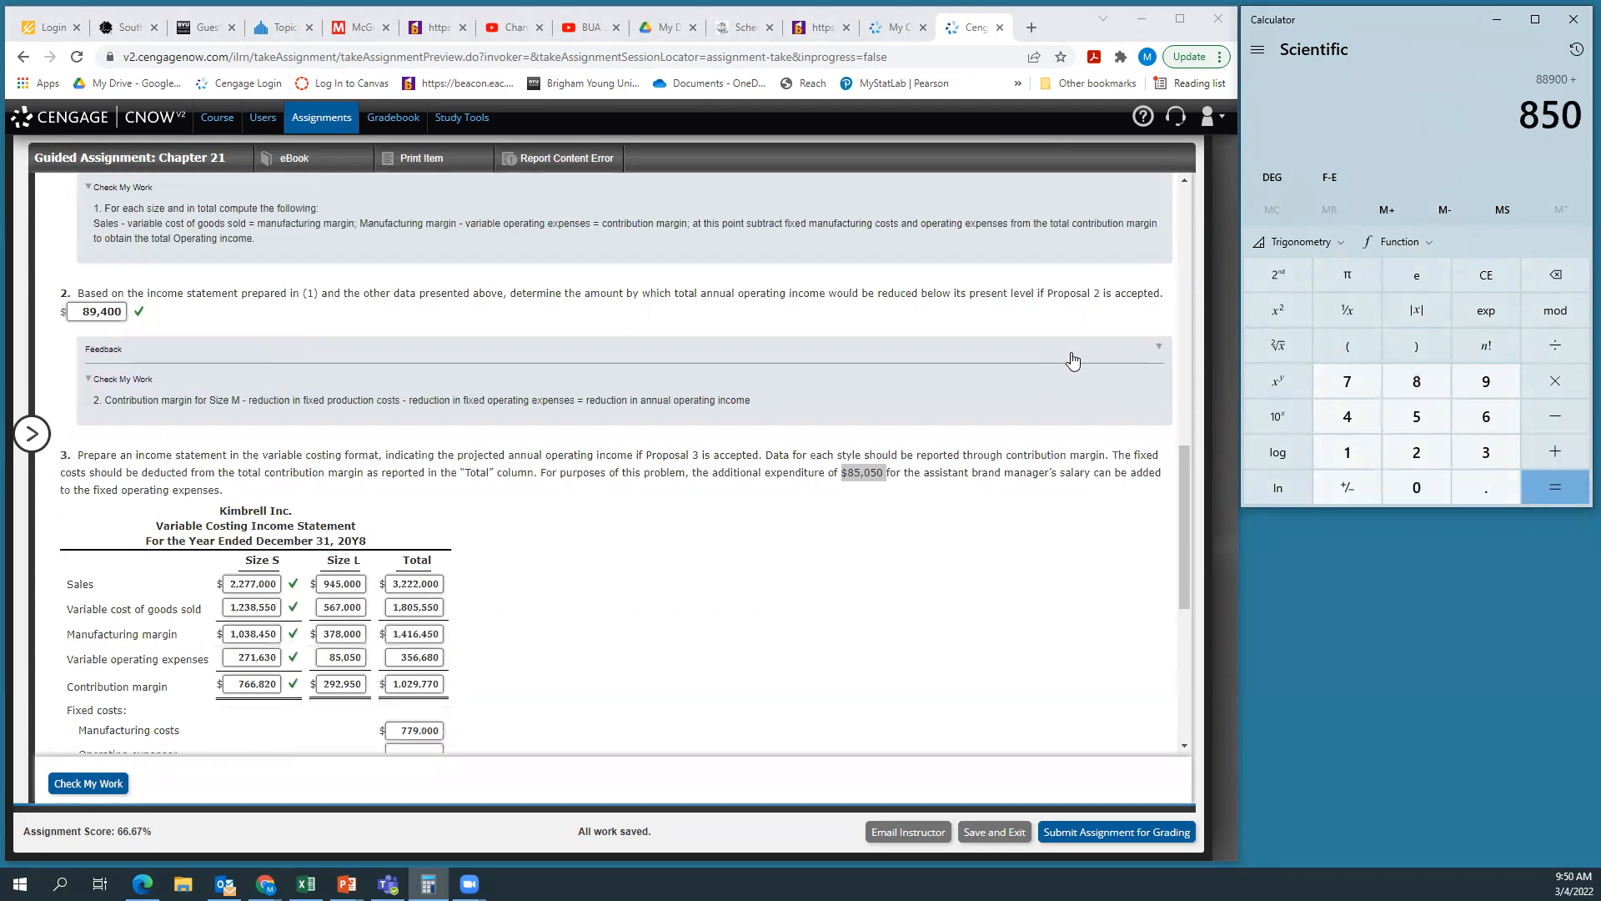
text(0)
key(Return)
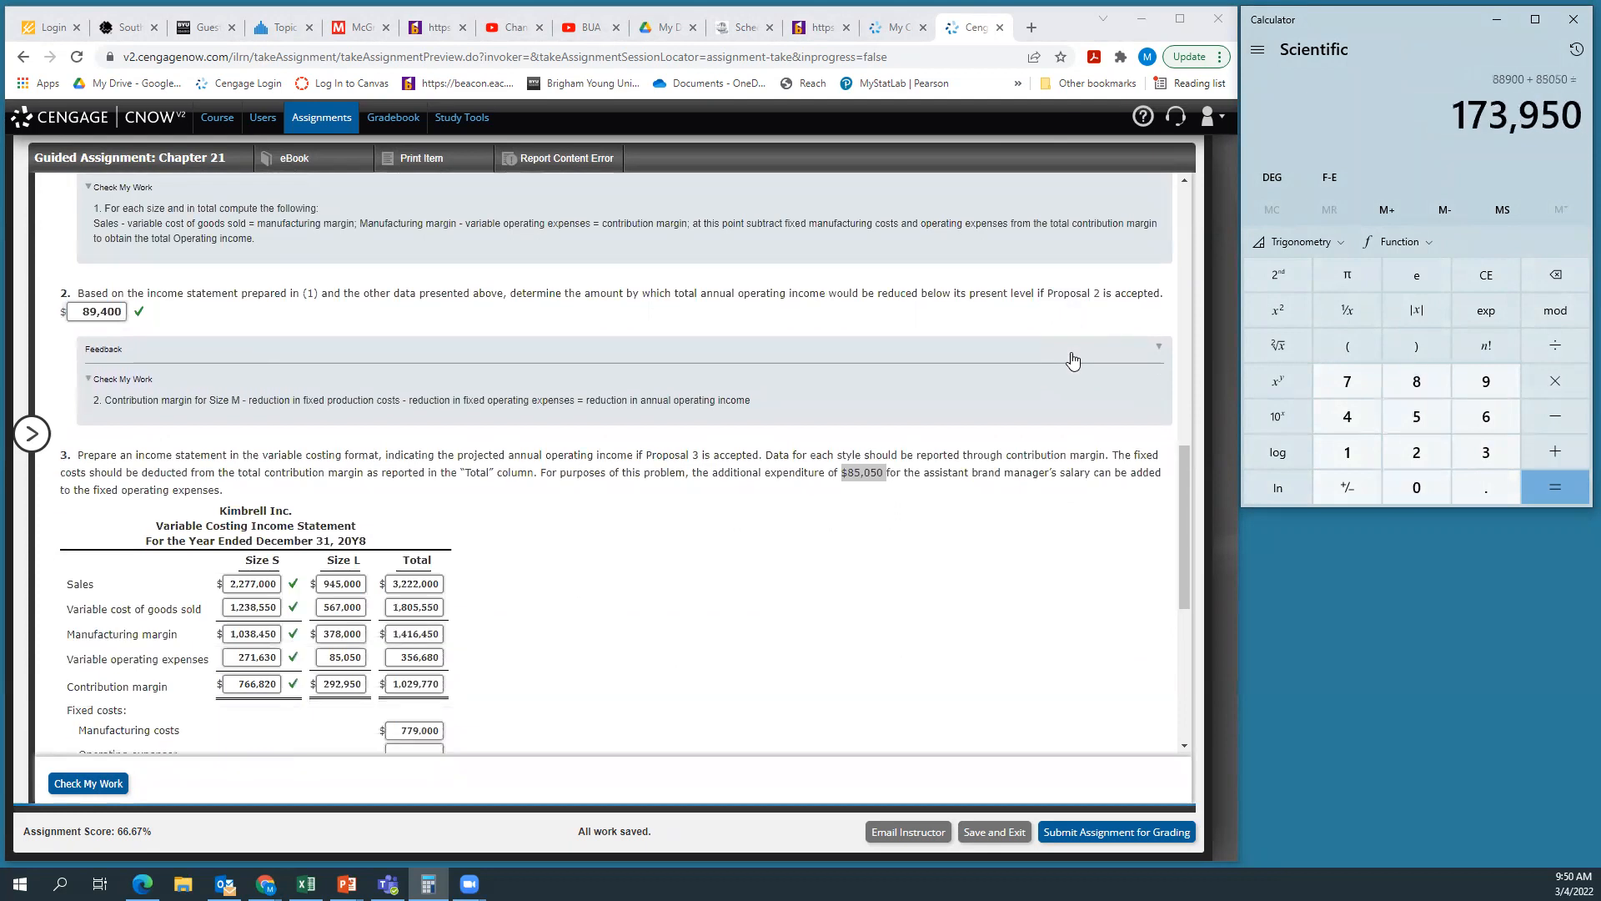
scroll(418, 595, down, 2)
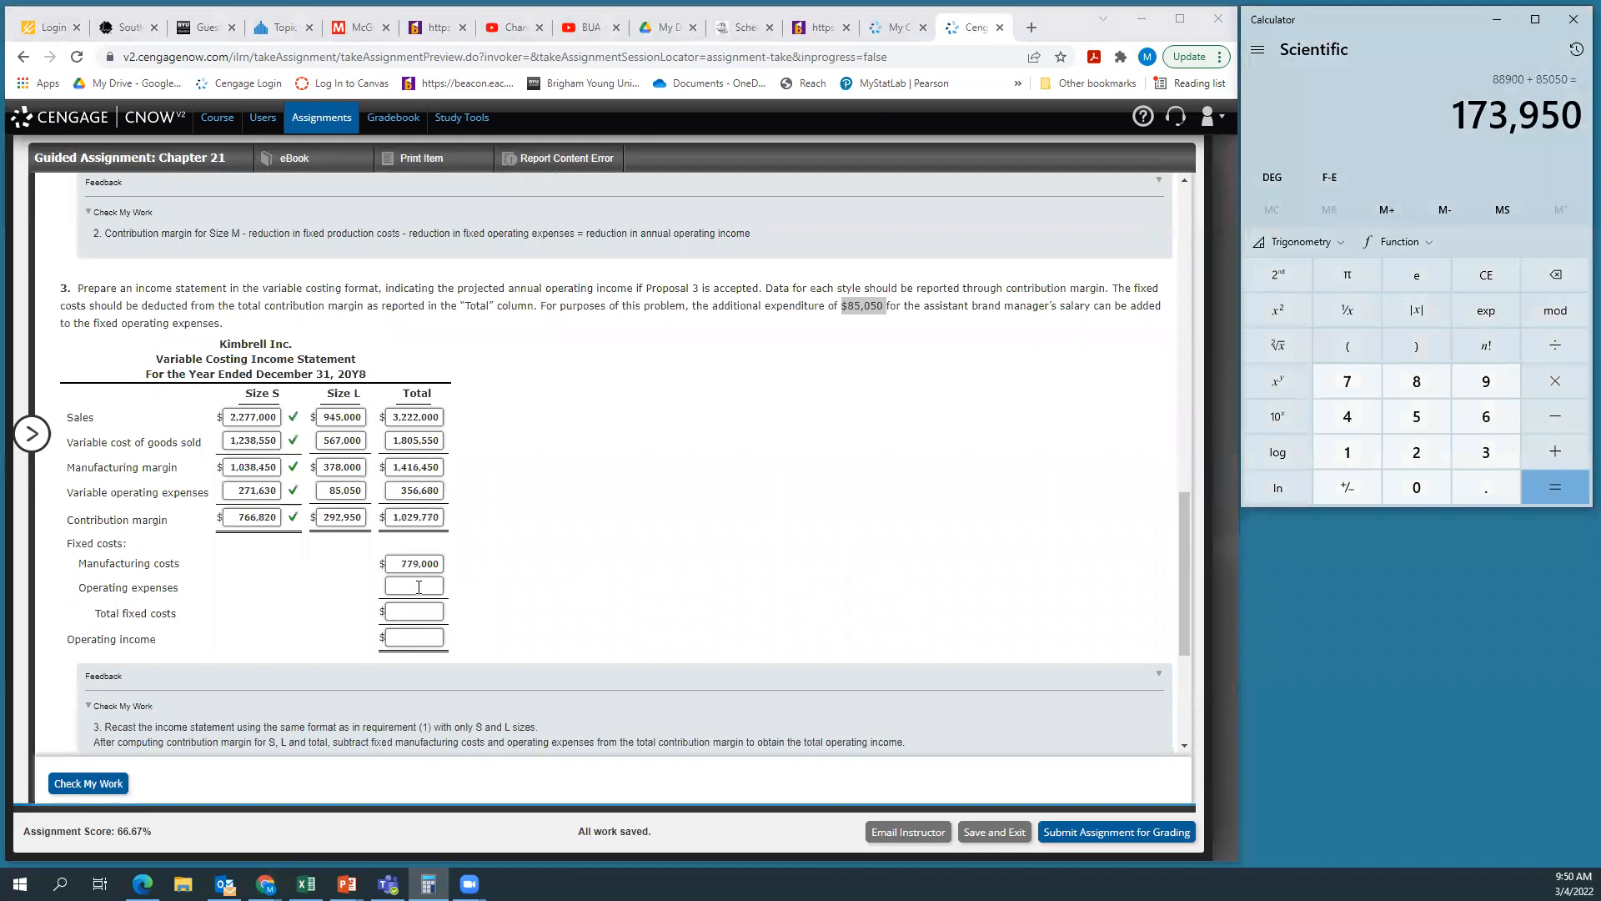
click(424, 586)
text(173,950)
click(631, 542)
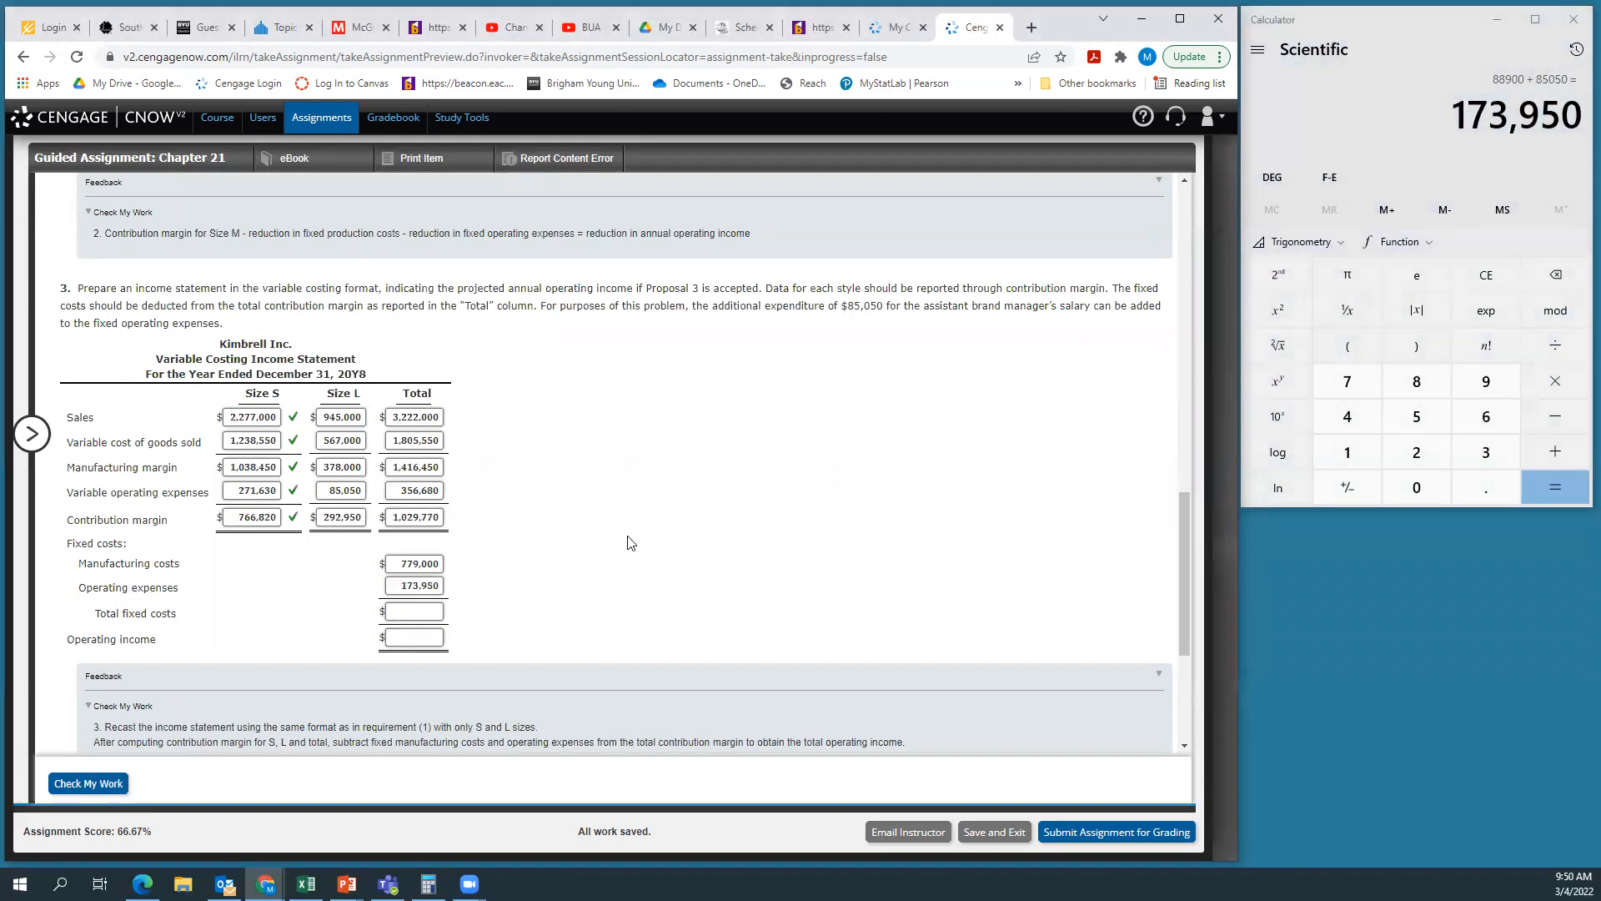
Add the fixed manufacturing costs and operating expenses in Calculator as 779000 + 173950 and enter 952,950 as total fixed costs
click(1376, 17)
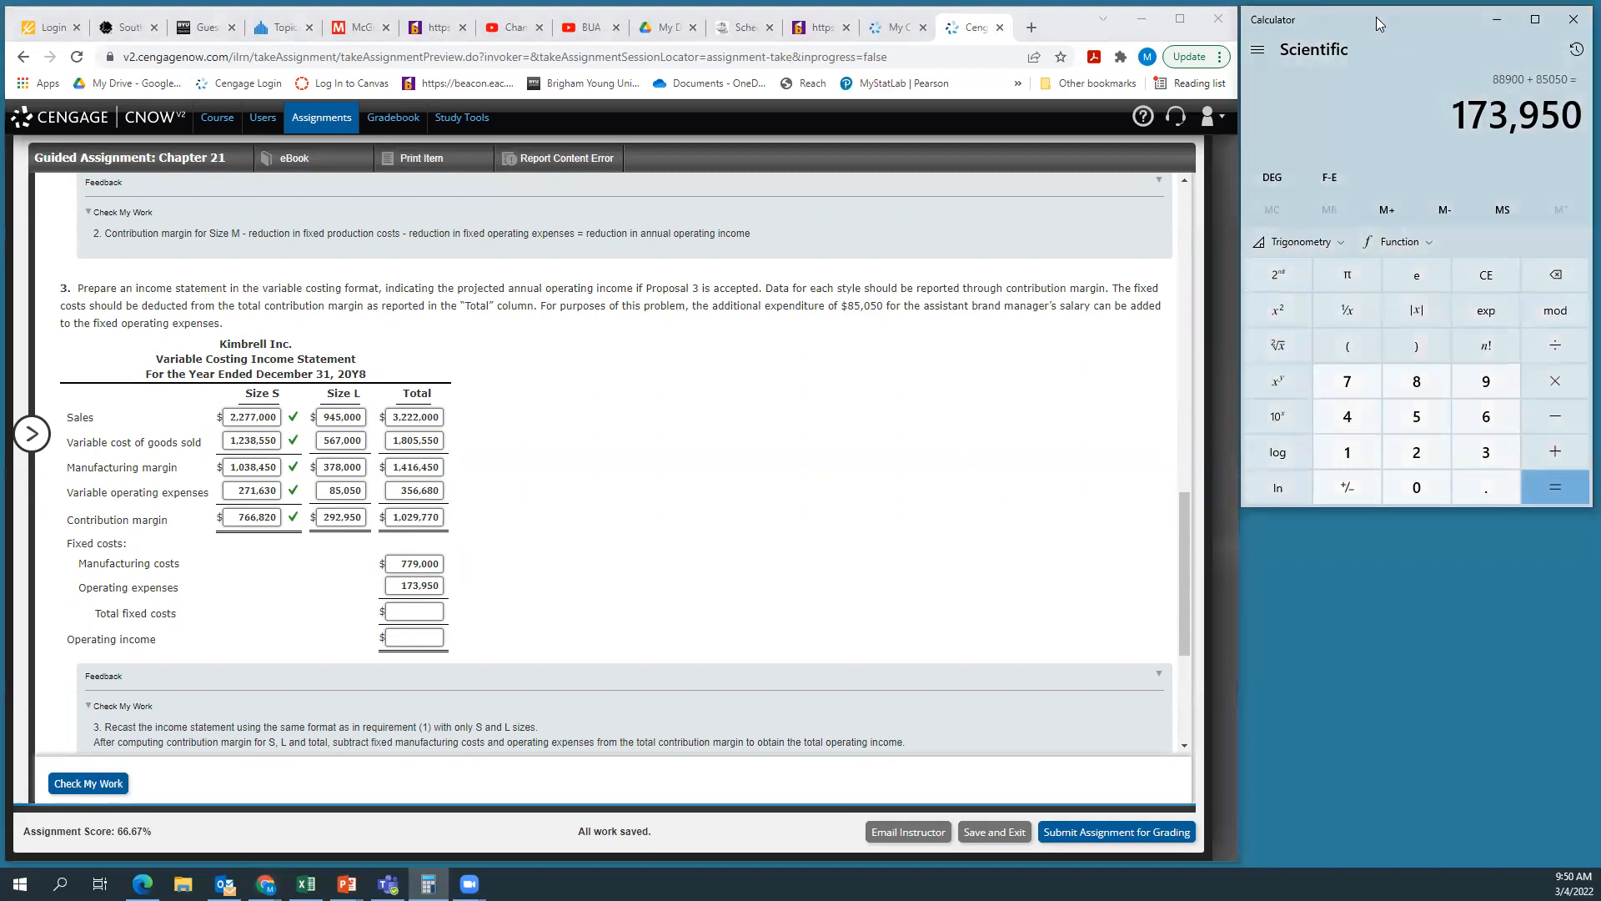
text(779,000)
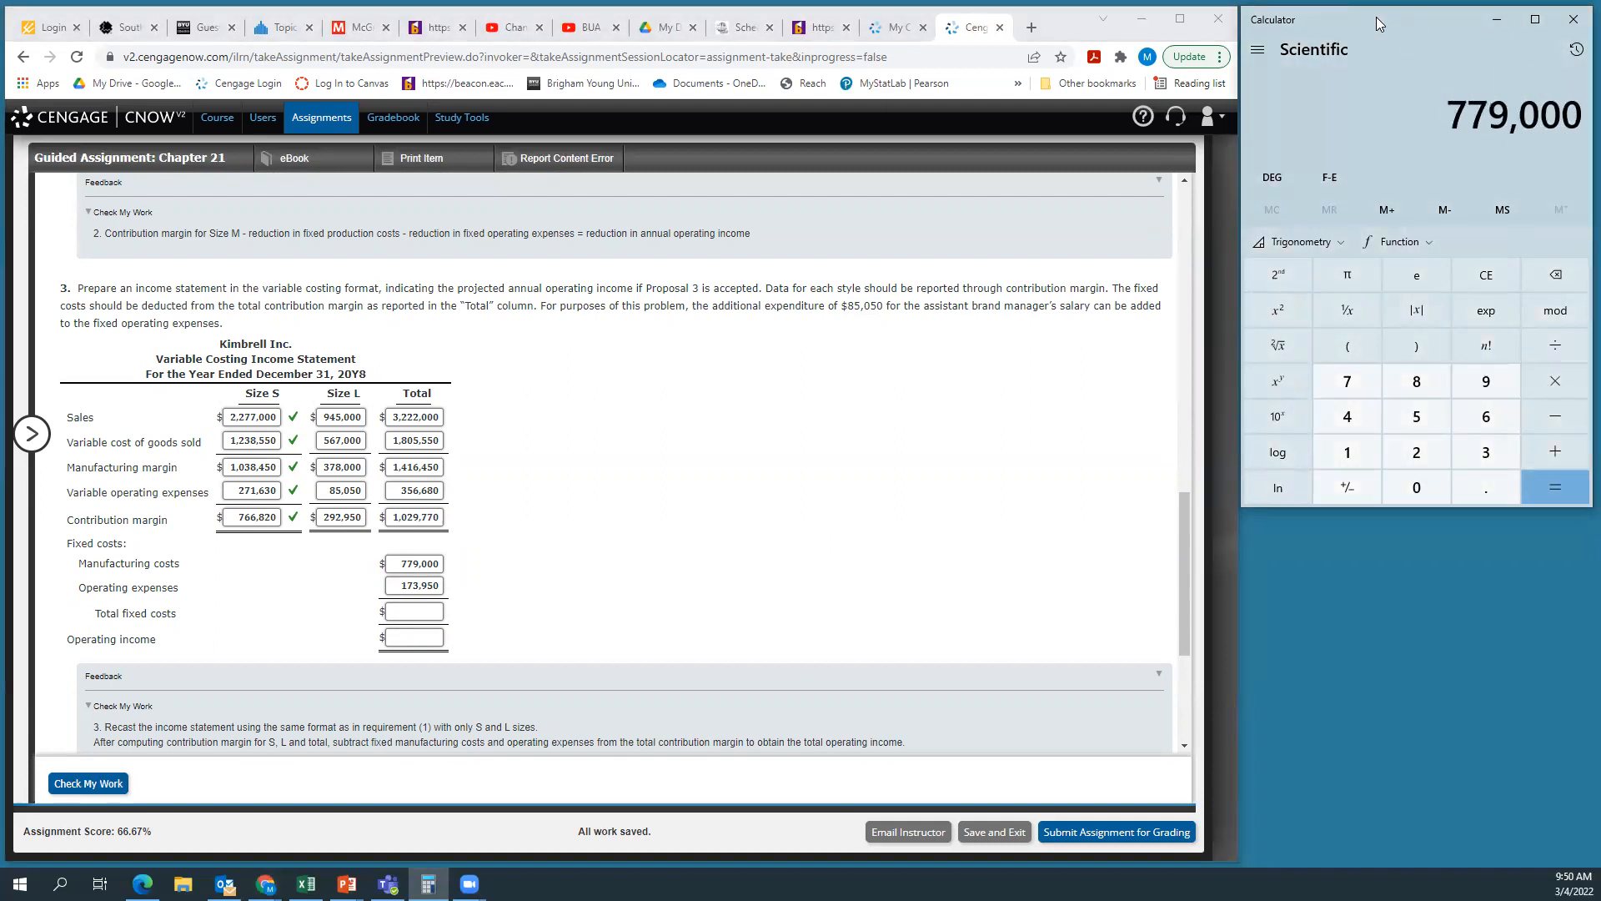
text( + 173,950)
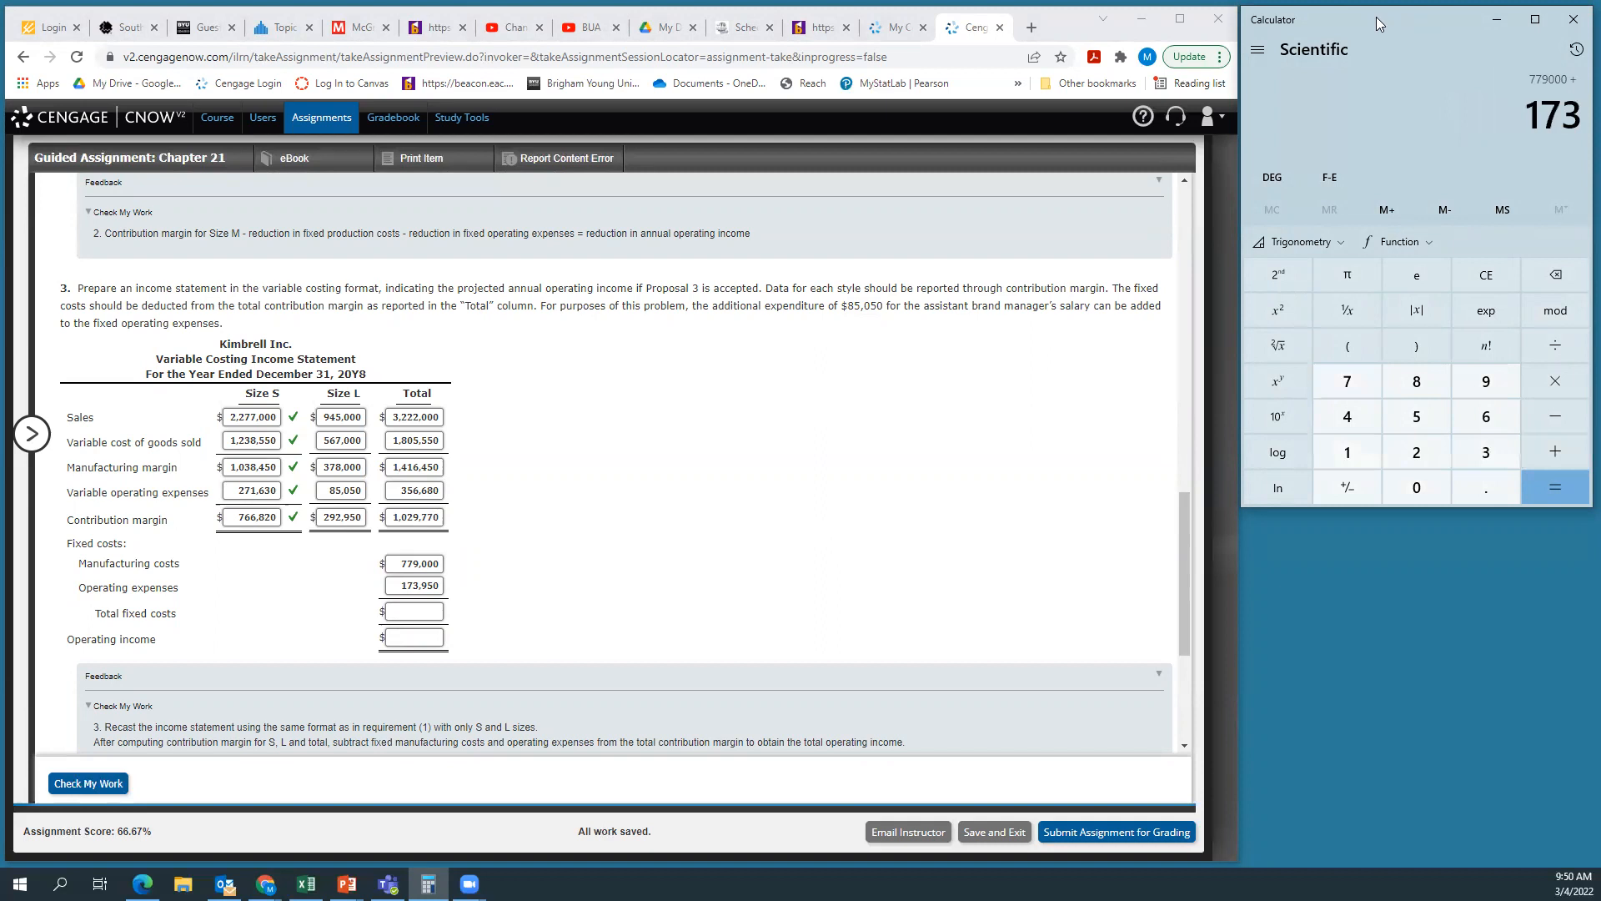
key(Return)
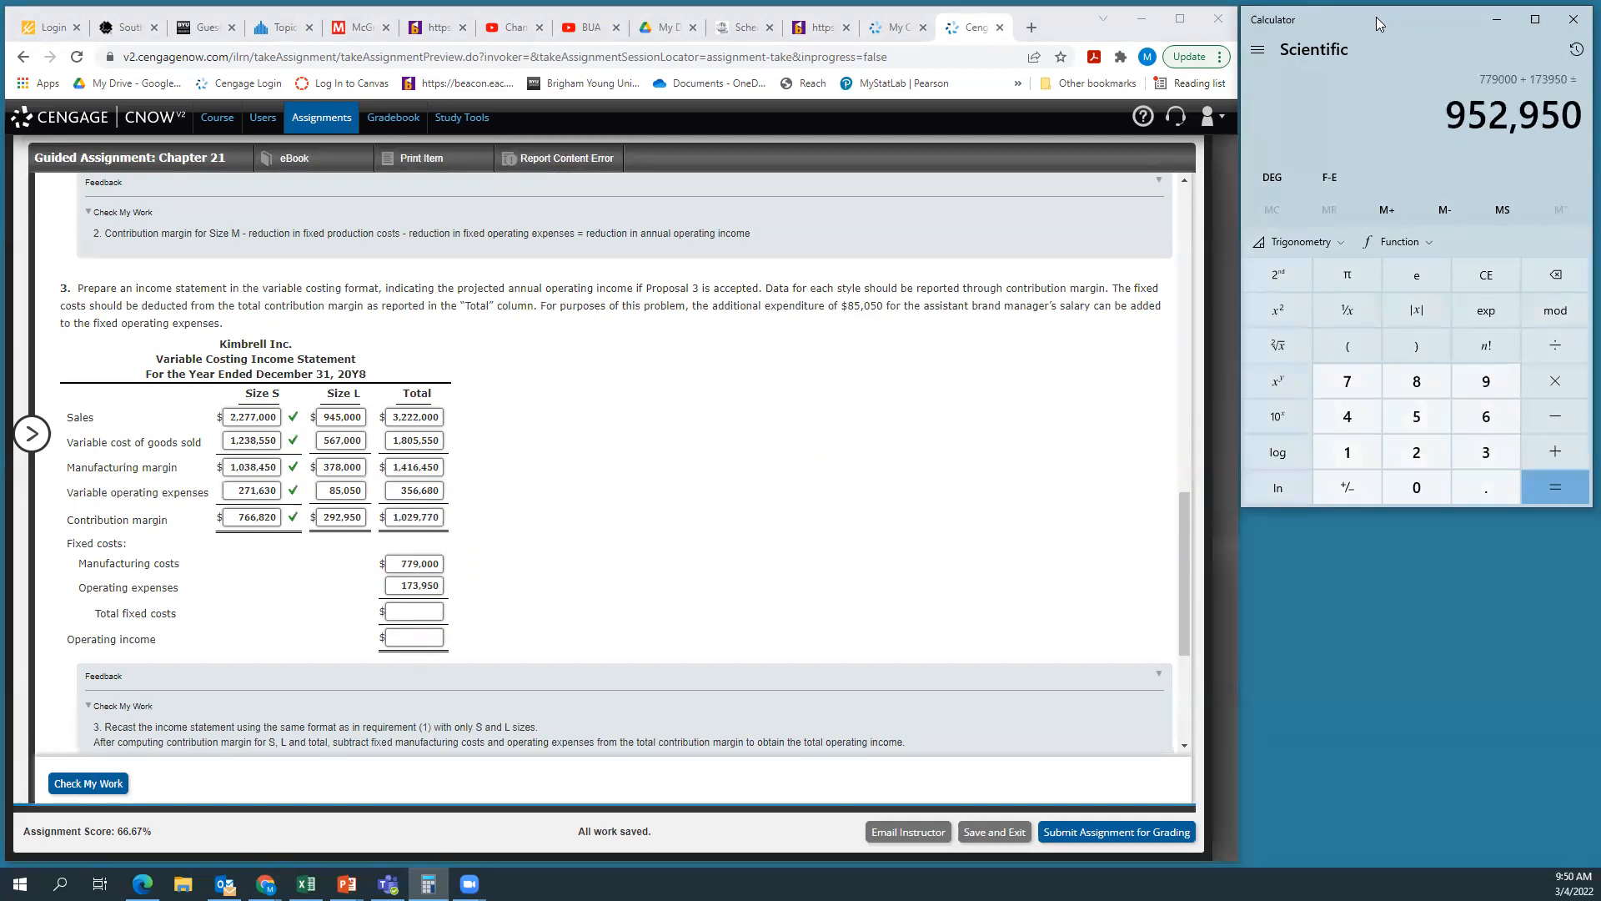
click(418, 611)
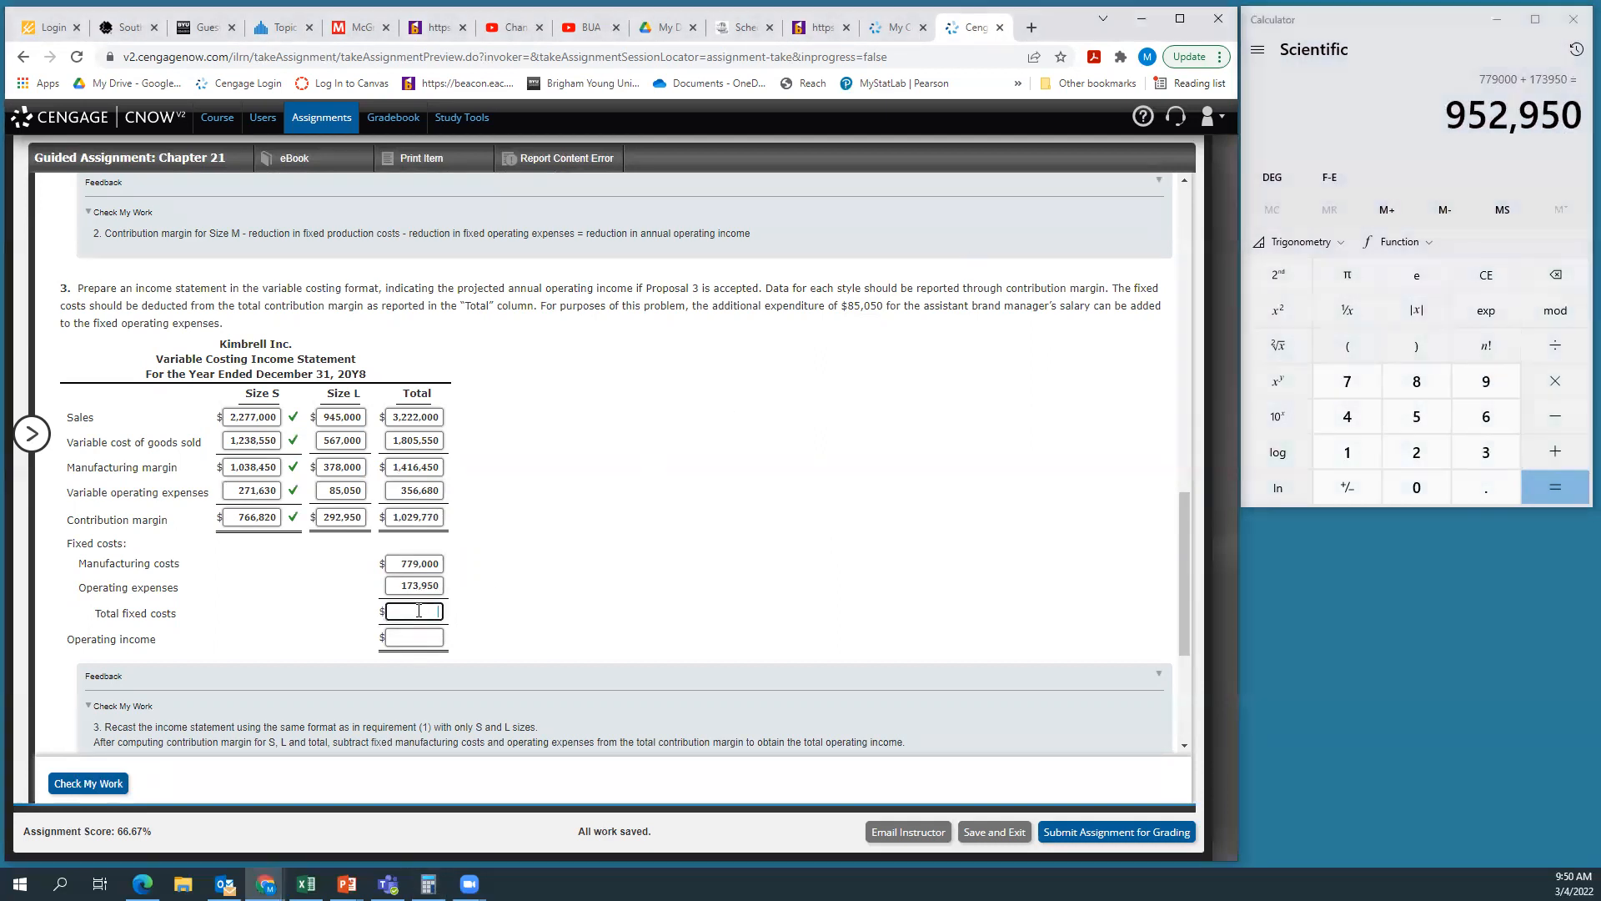
text(952,950)
click(635, 542)
Subtract total fixed costs in Calculator as 1029770 - 952950, enter 76,920 as requirement 3 operating income and check the work
click(1351, 63)
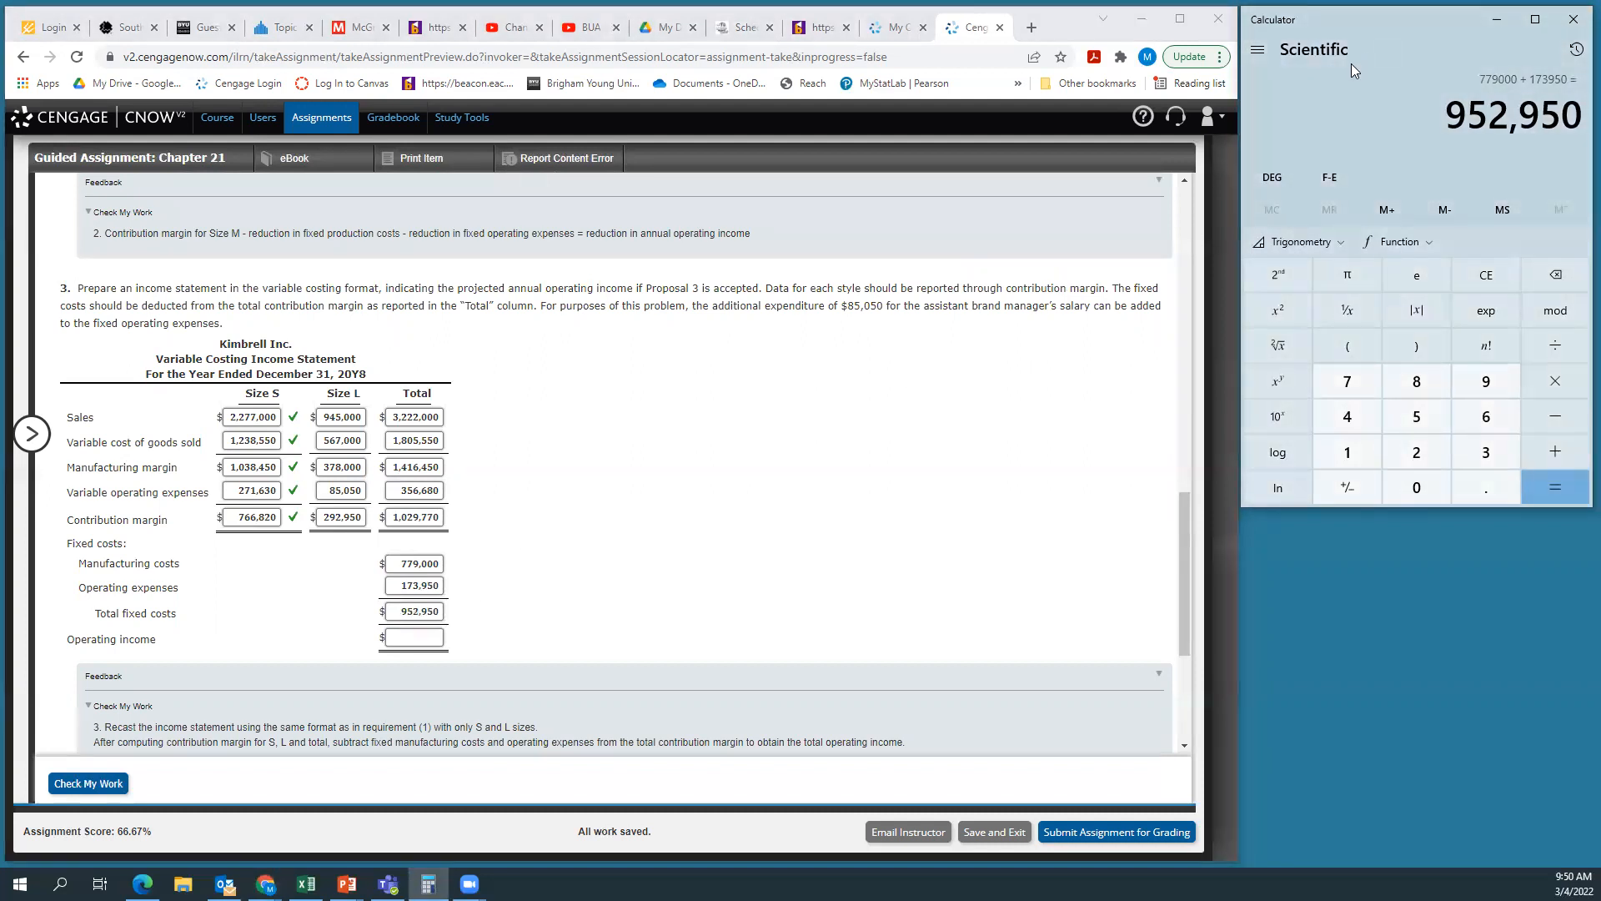
text(1,02)
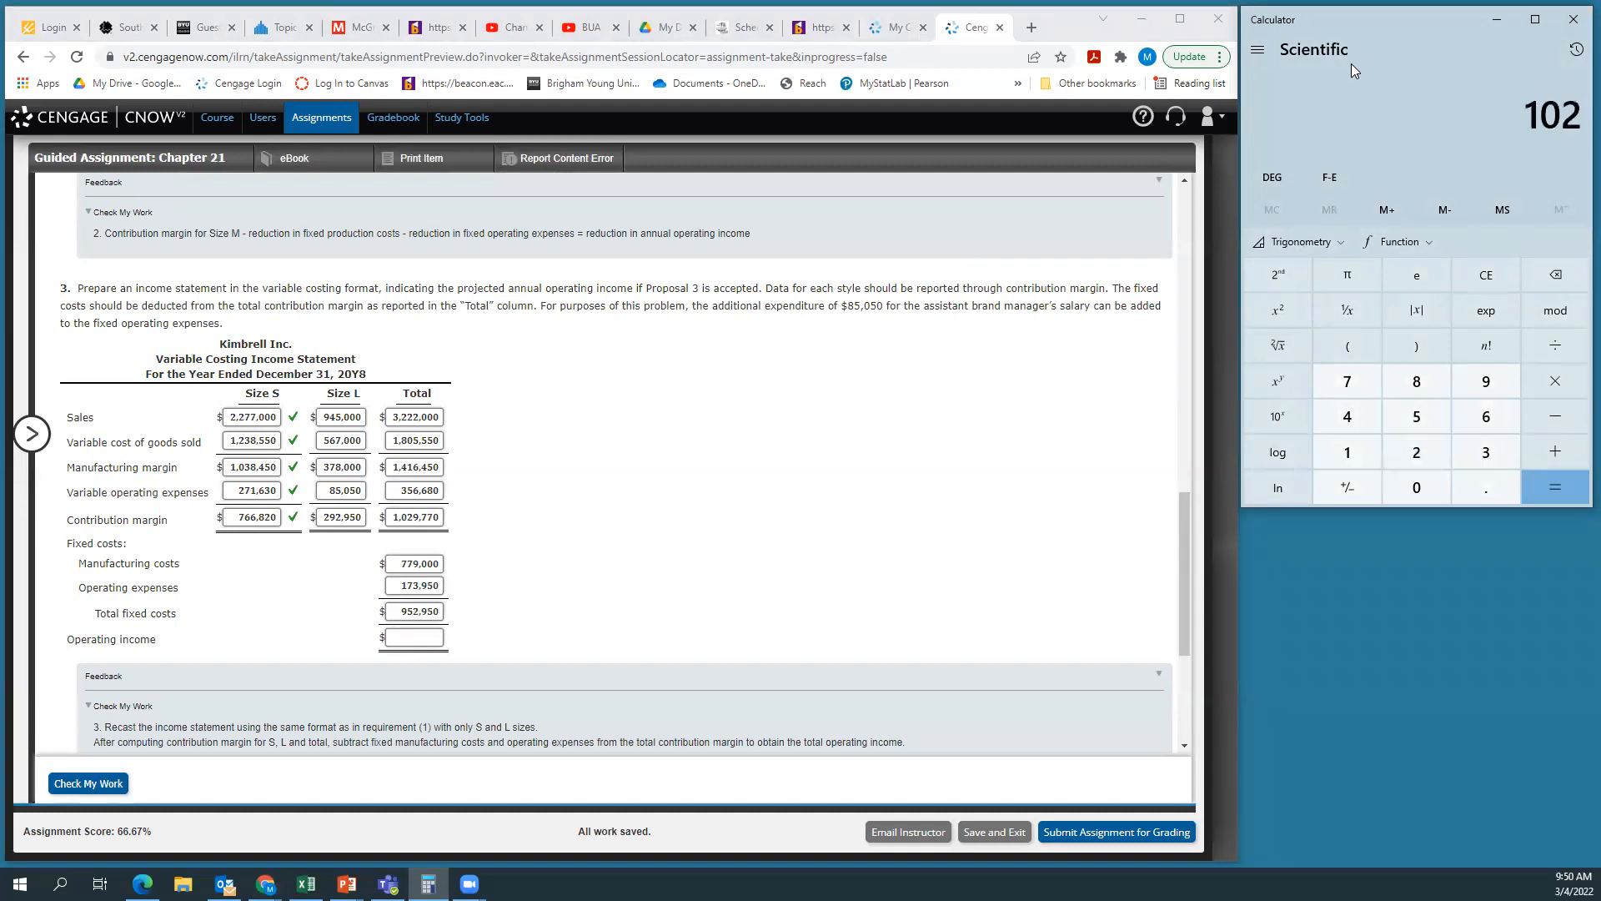
text(9,770)
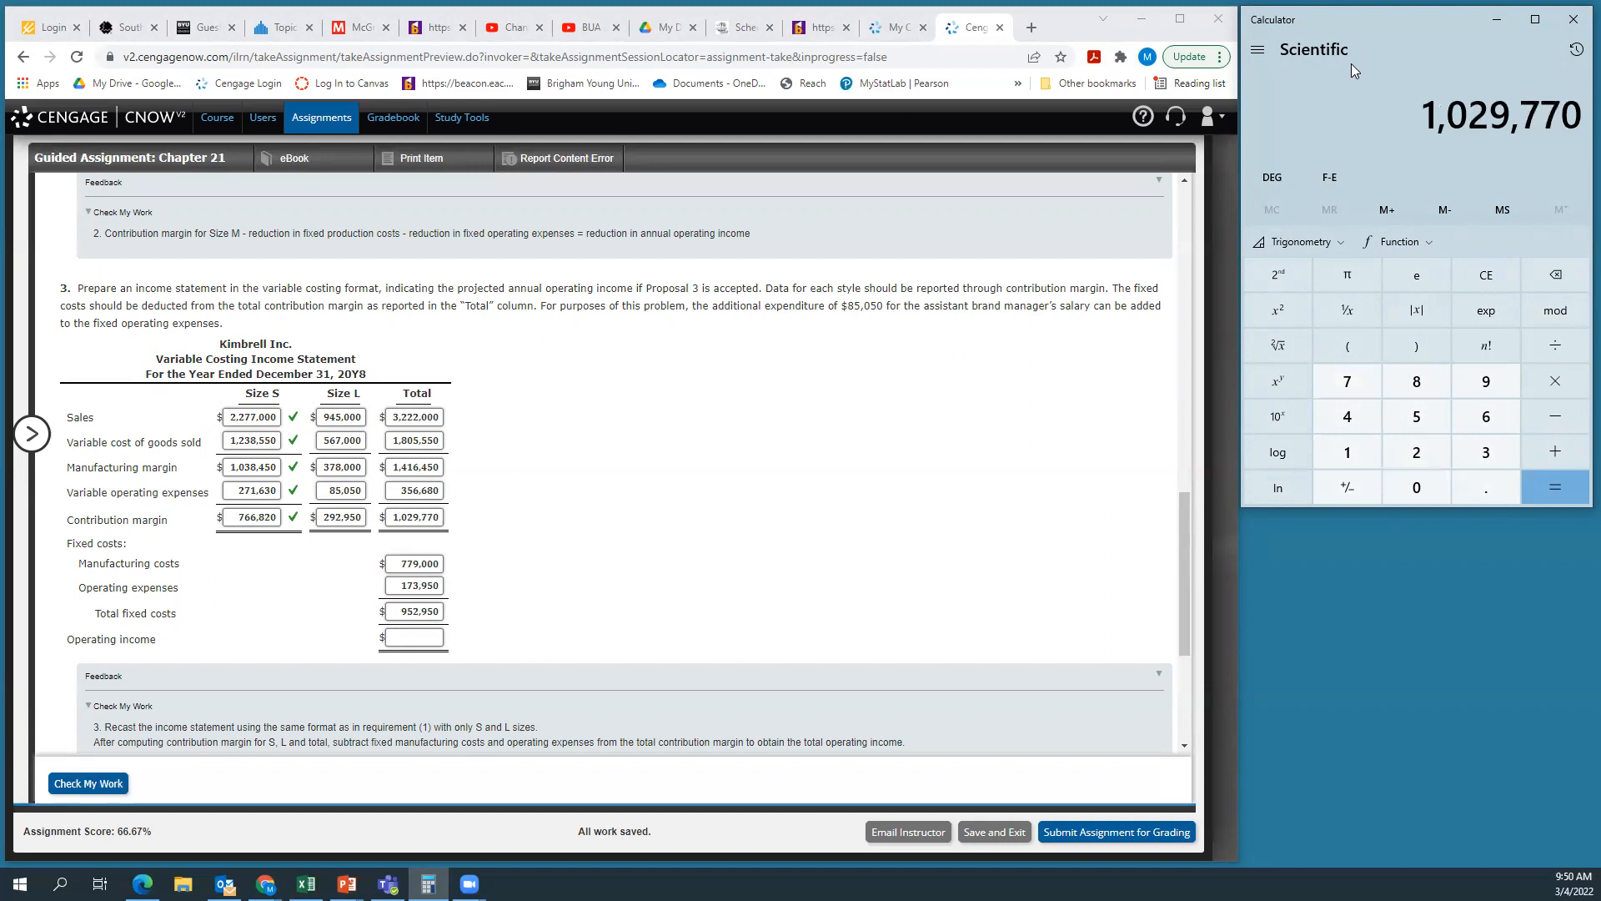
key(minus)
text(952950)
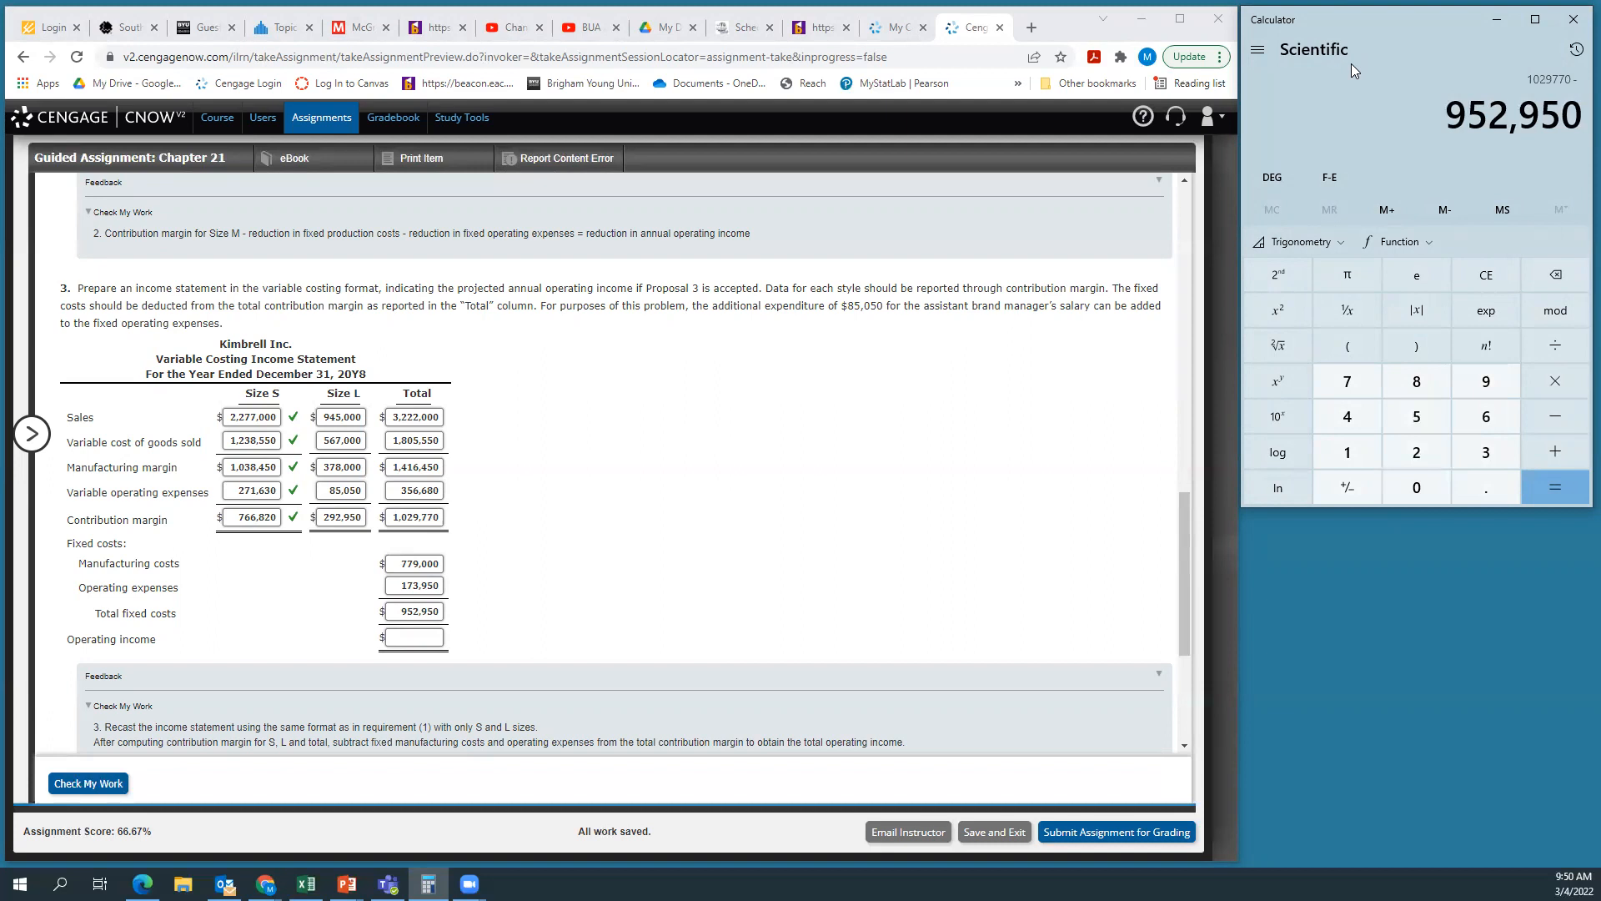
key(Return)
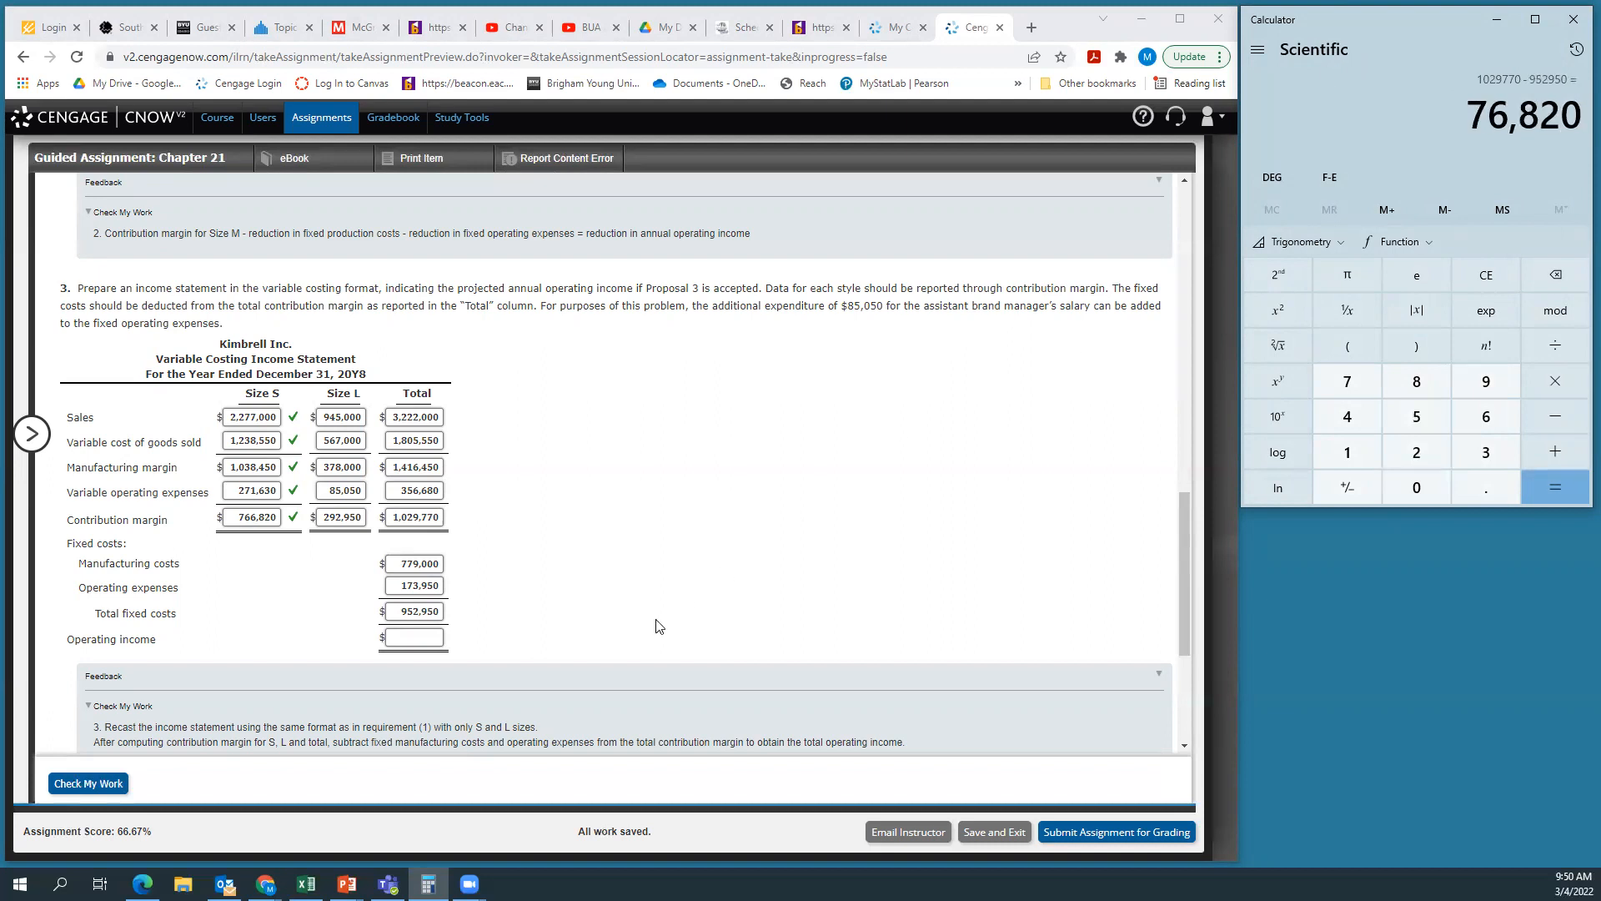
click(419, 638)
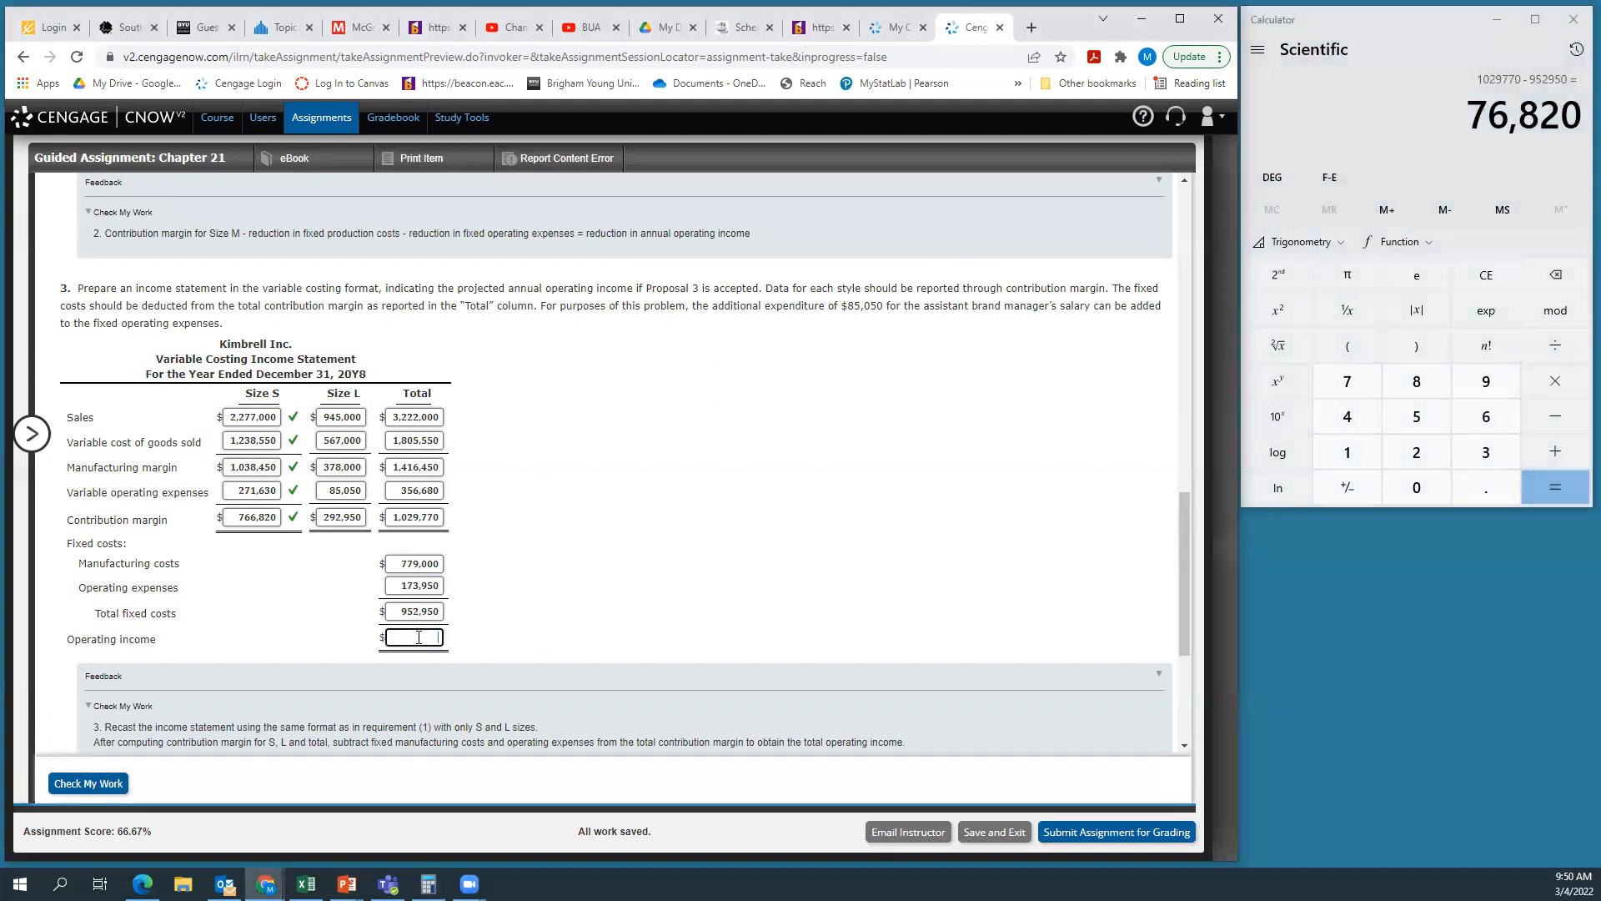
text(7682)
click(113, 784)
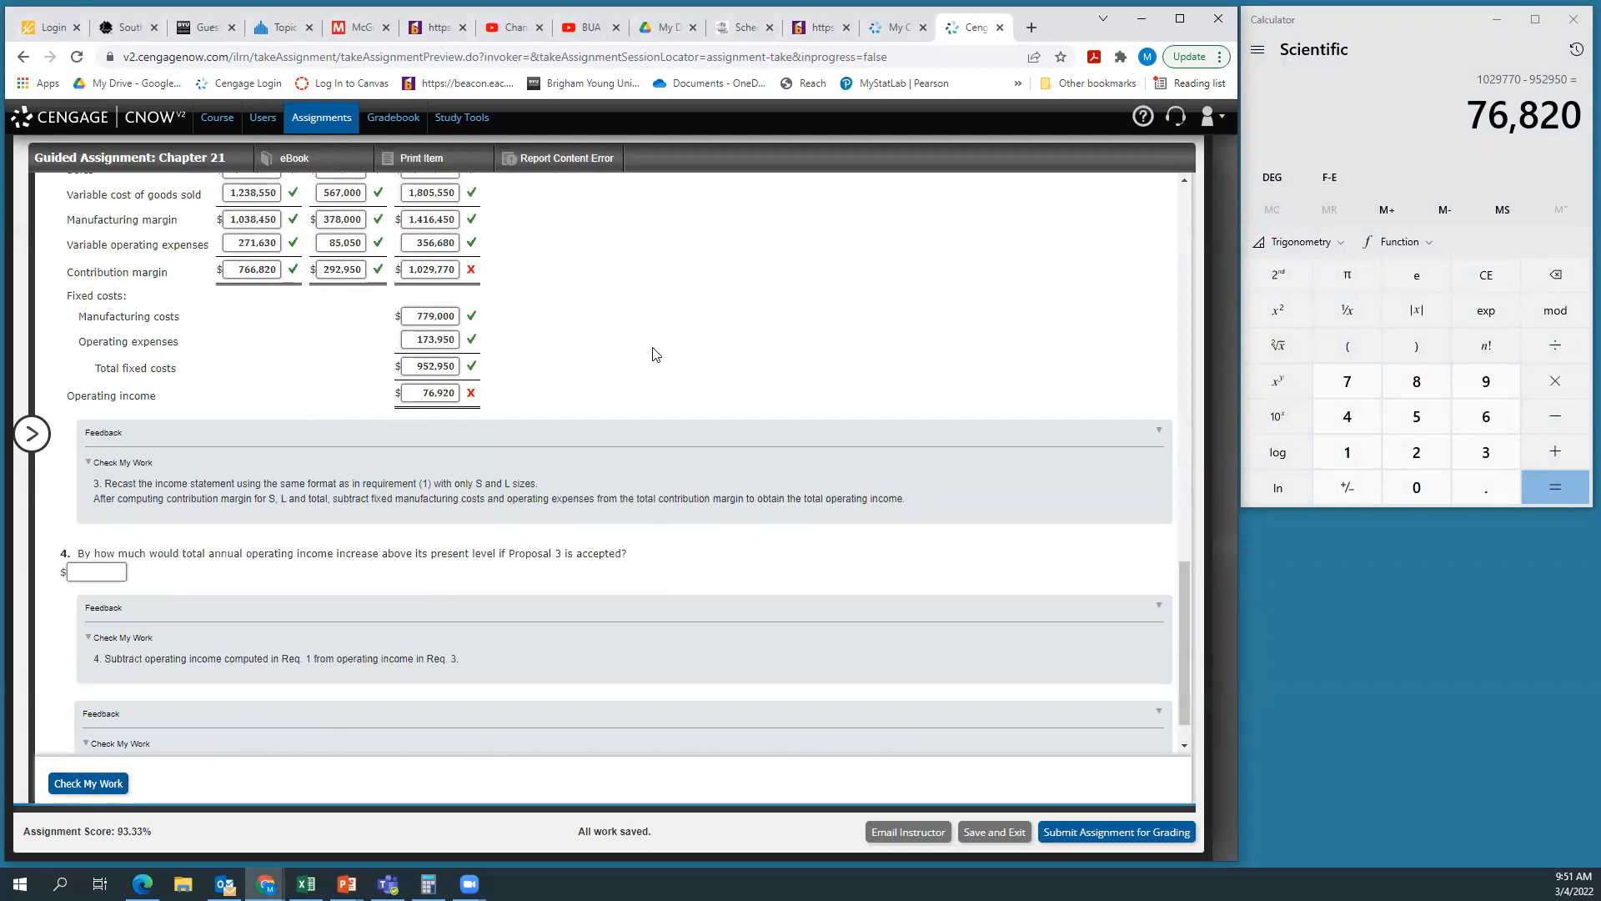
Recalculate requirement 3's total contribution margin in Calculator by adding the Size S and Size L margins as 766820 + 292950
scroll(655, 355, up, 2)
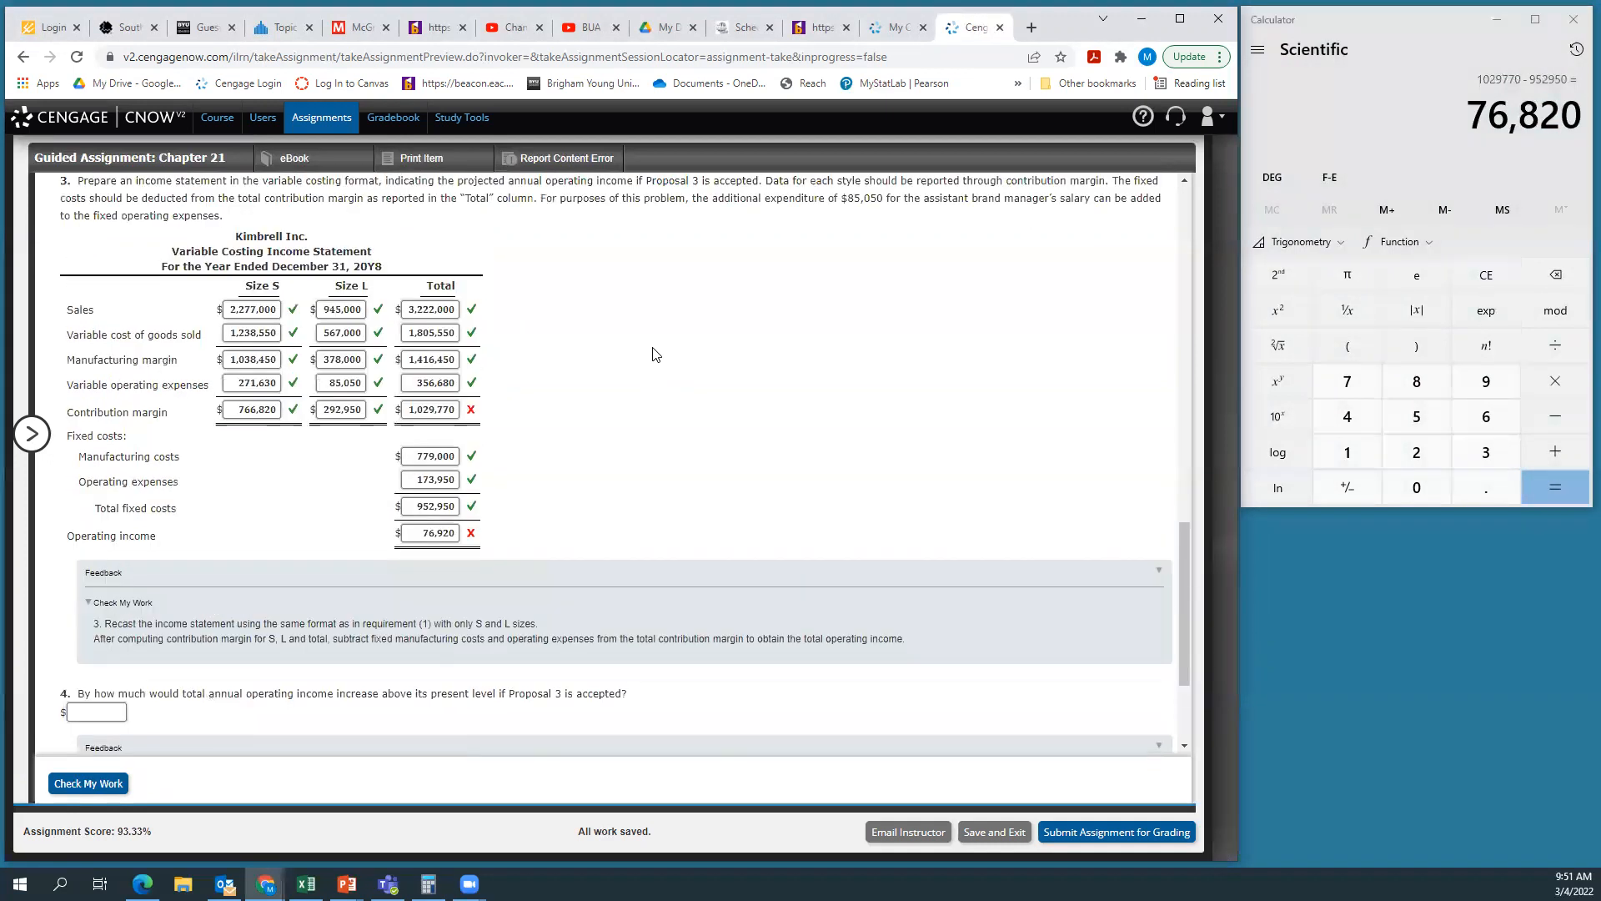
scroll(656, 355, up, 1)
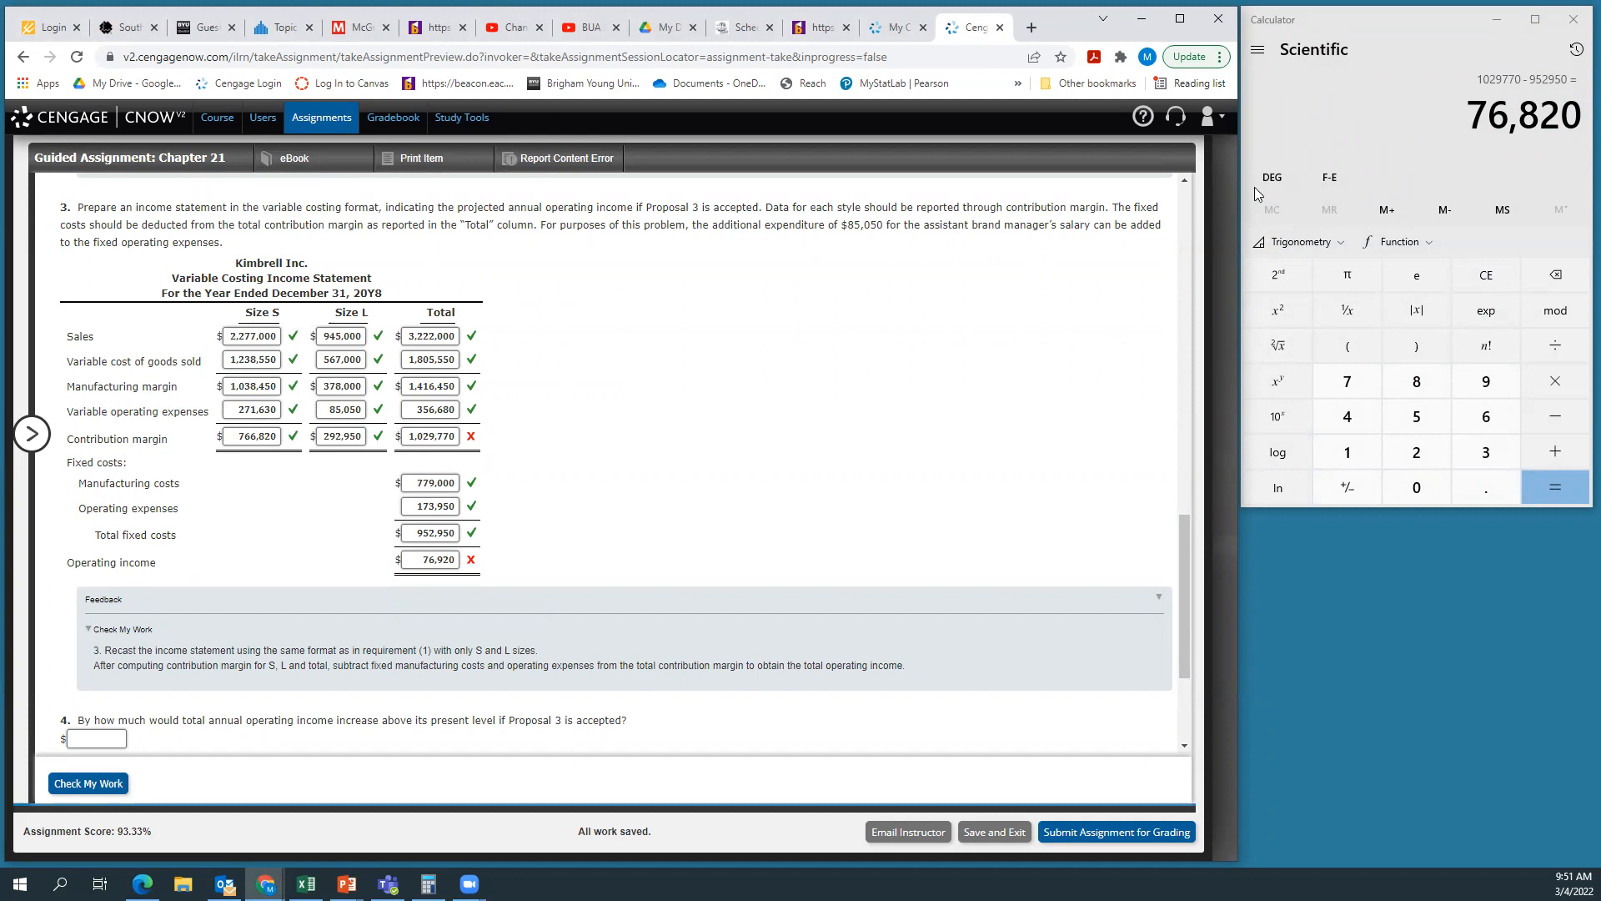
click(1399, 40)
text(766820)
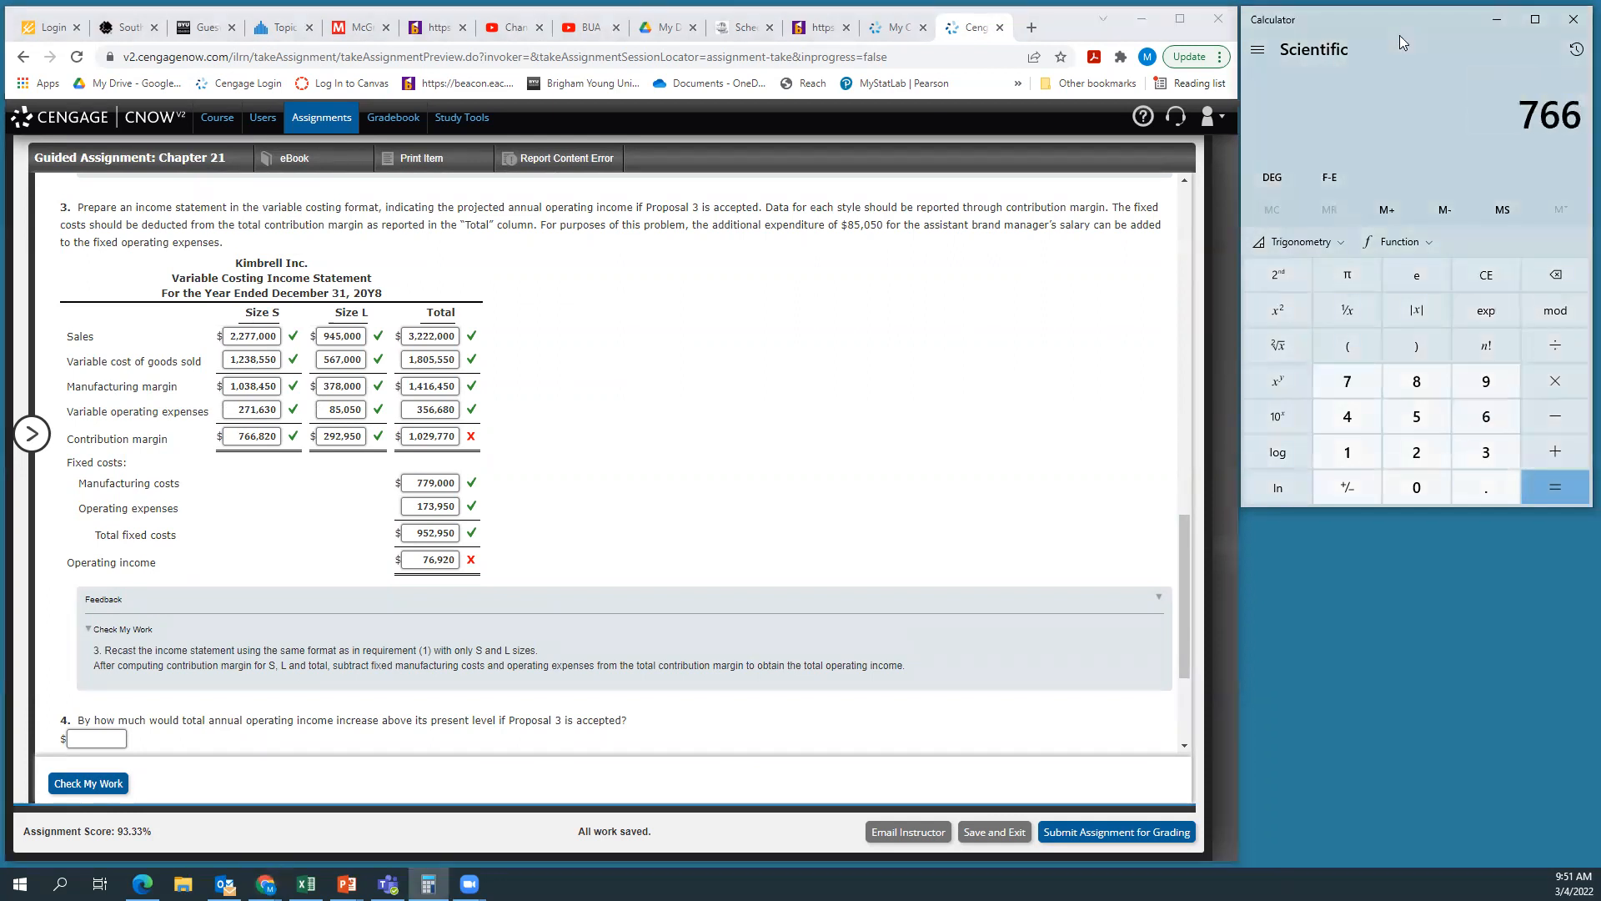
key(plus)
text(29298)
key(BackSpace)
text(50)
key(Return)
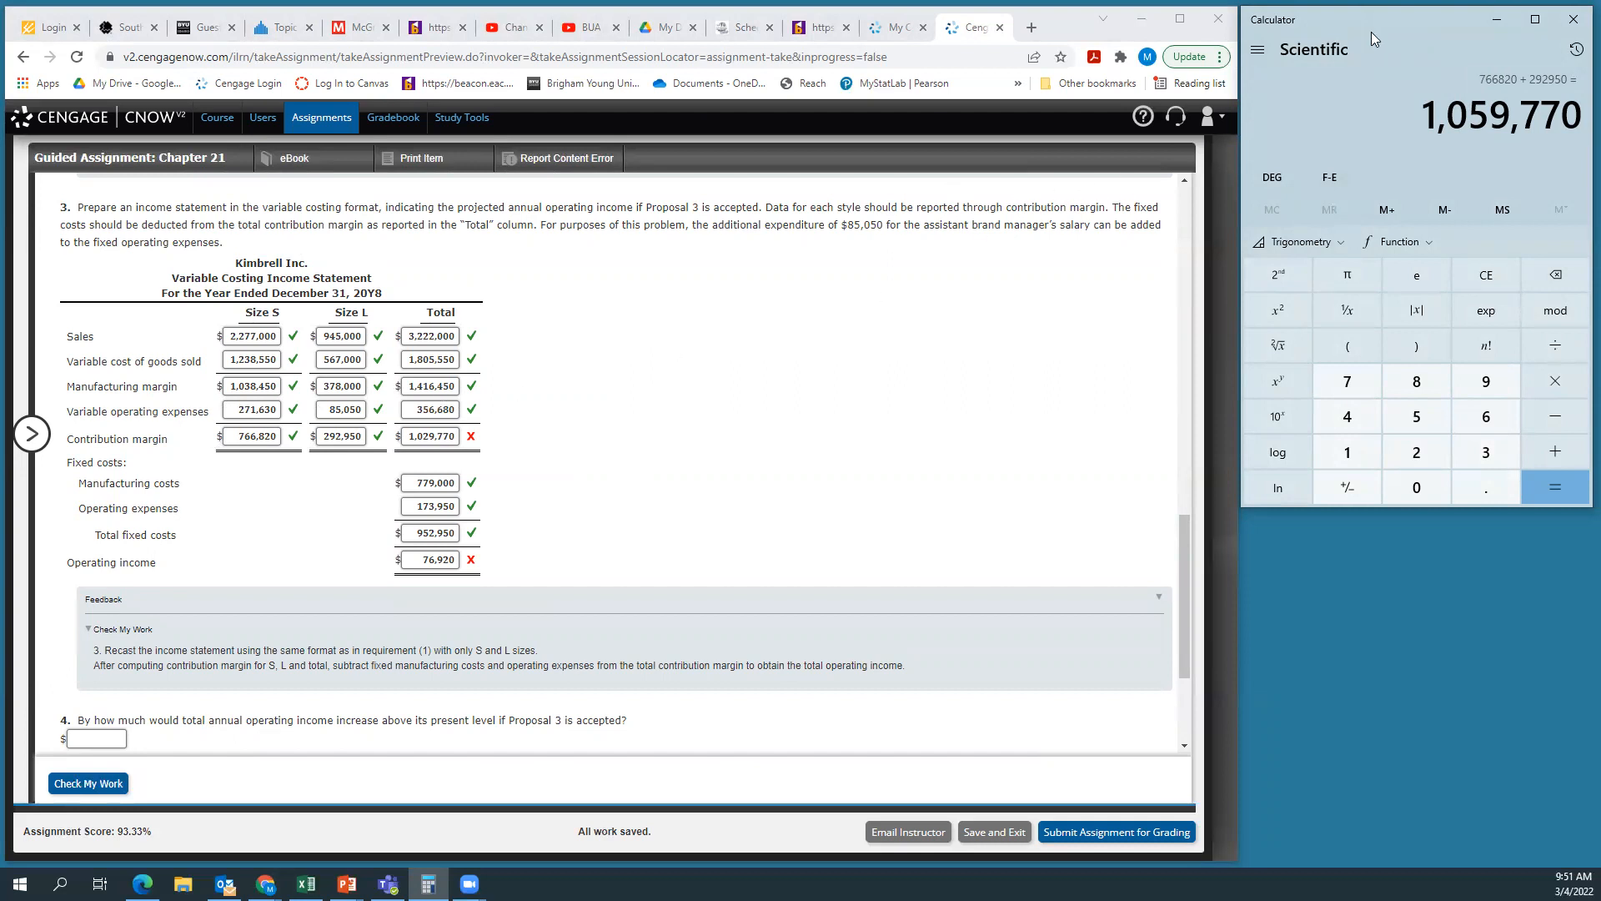
Verify the total contribution margin in Calculator as 1416450 - 356680 and correct requirement 3's Total entry to 1,059,770
text(1)
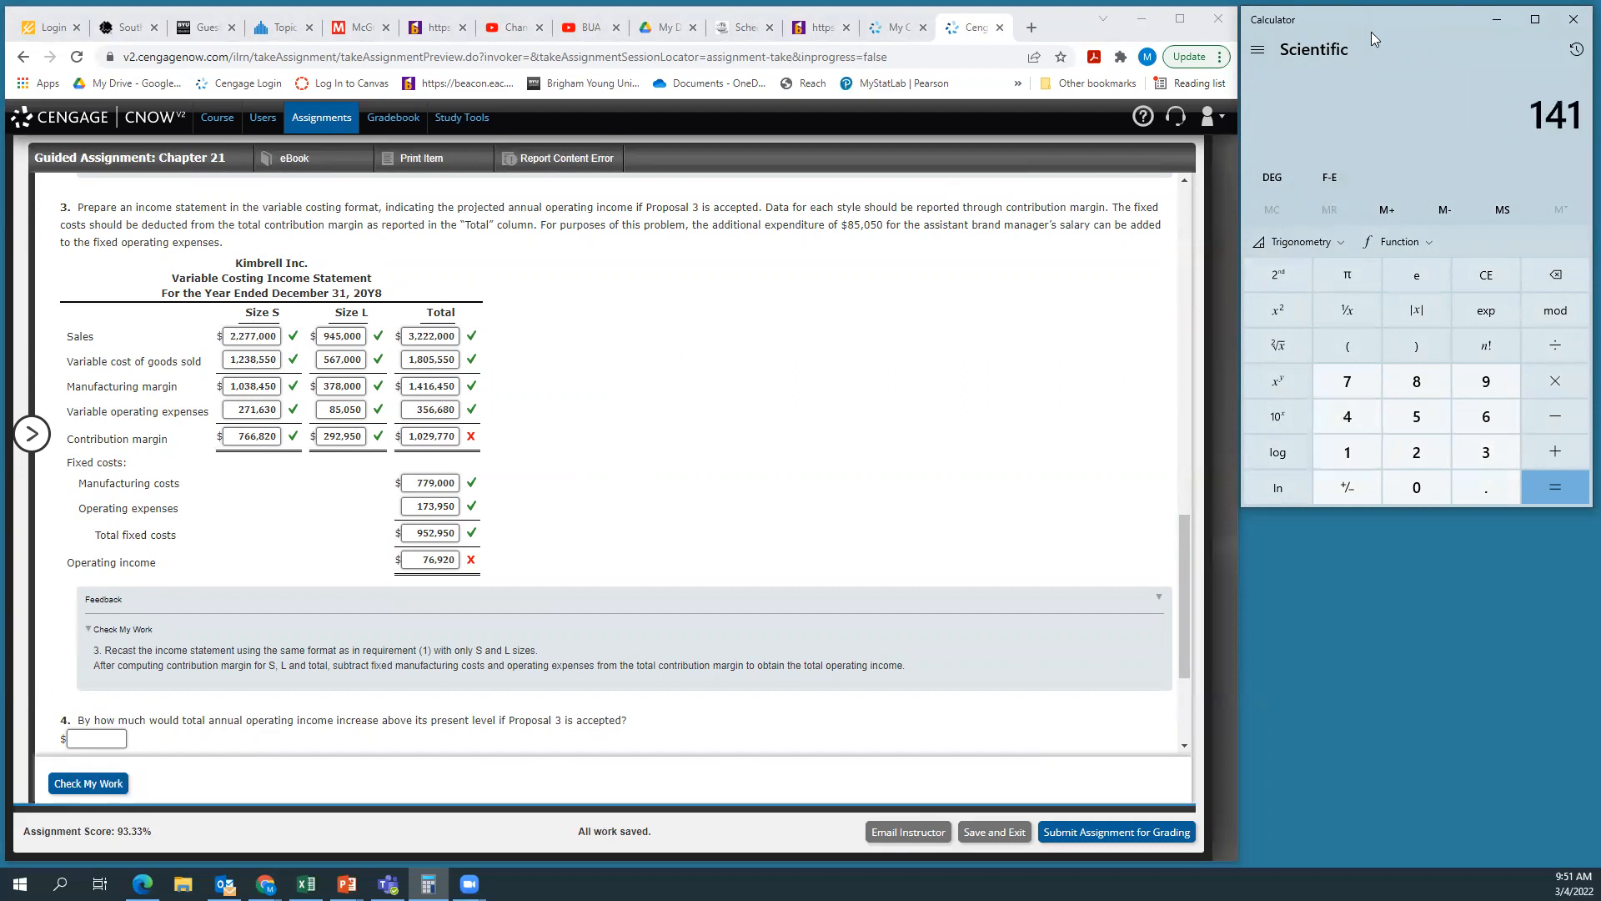
text(,416,450)
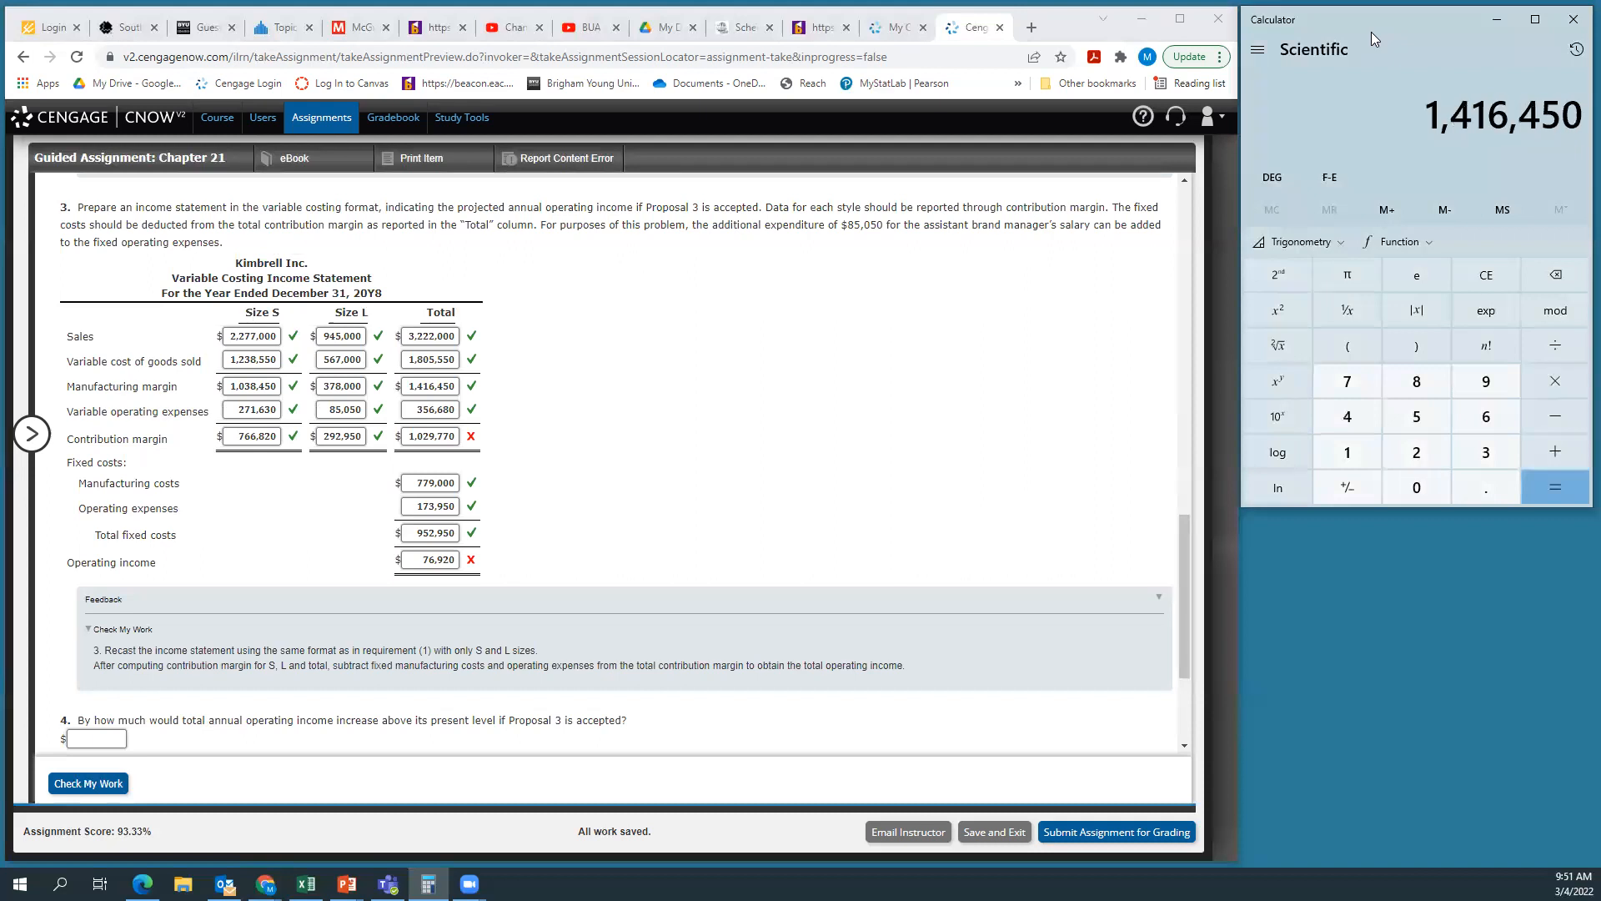
key(minus)
text(356680)
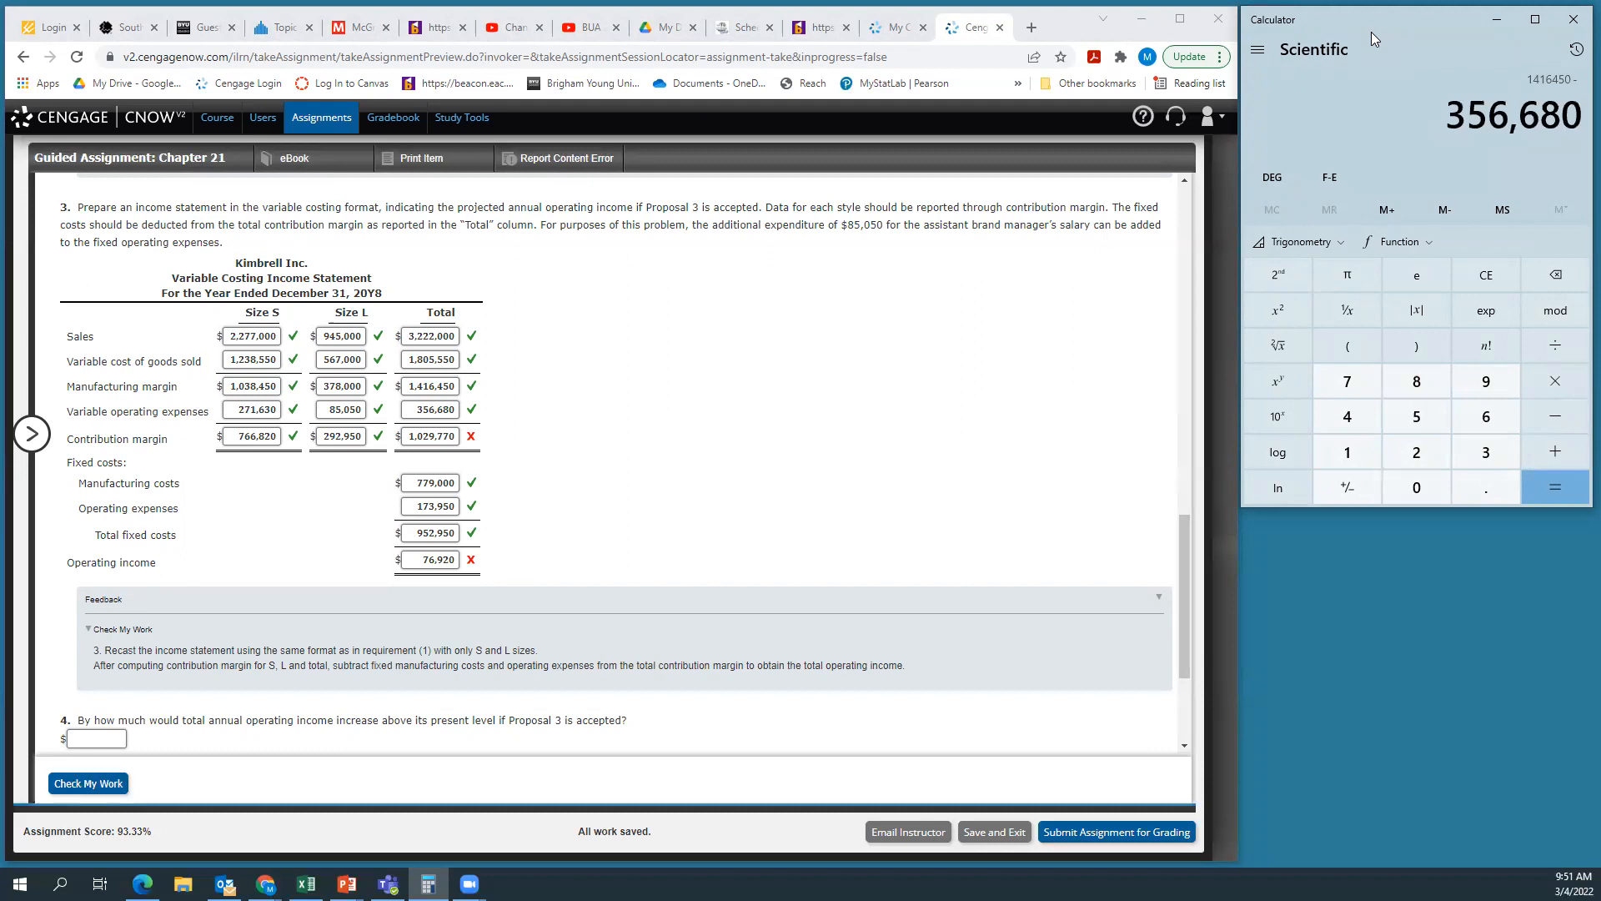
key(Return)
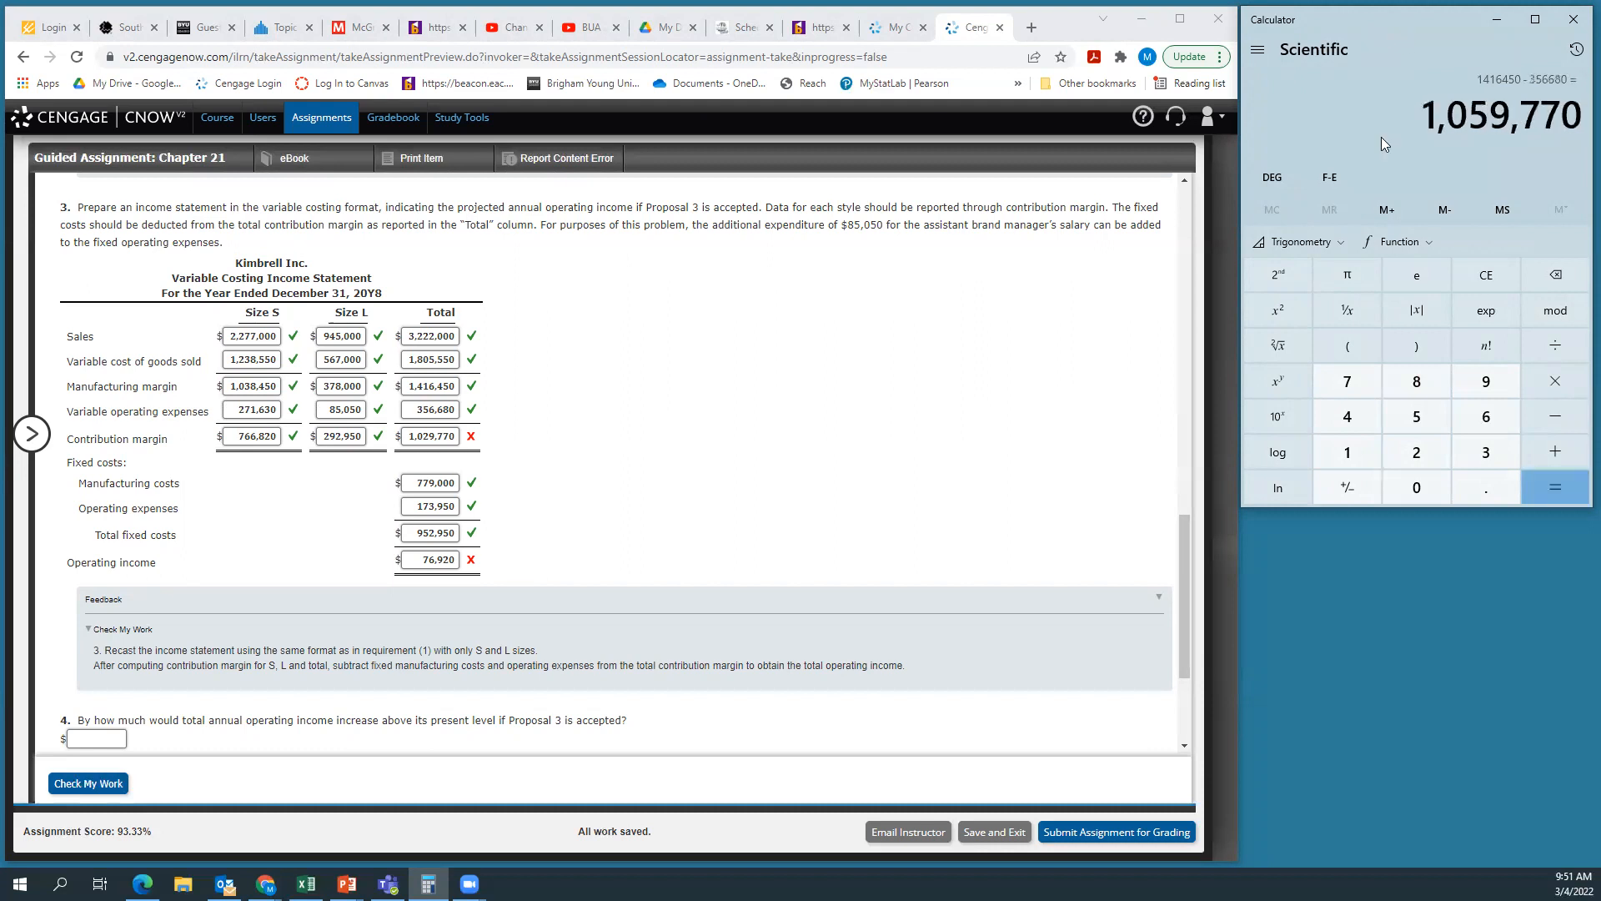
drag(403, 435, 468, 440)
text(1059770)
click(664, 376)
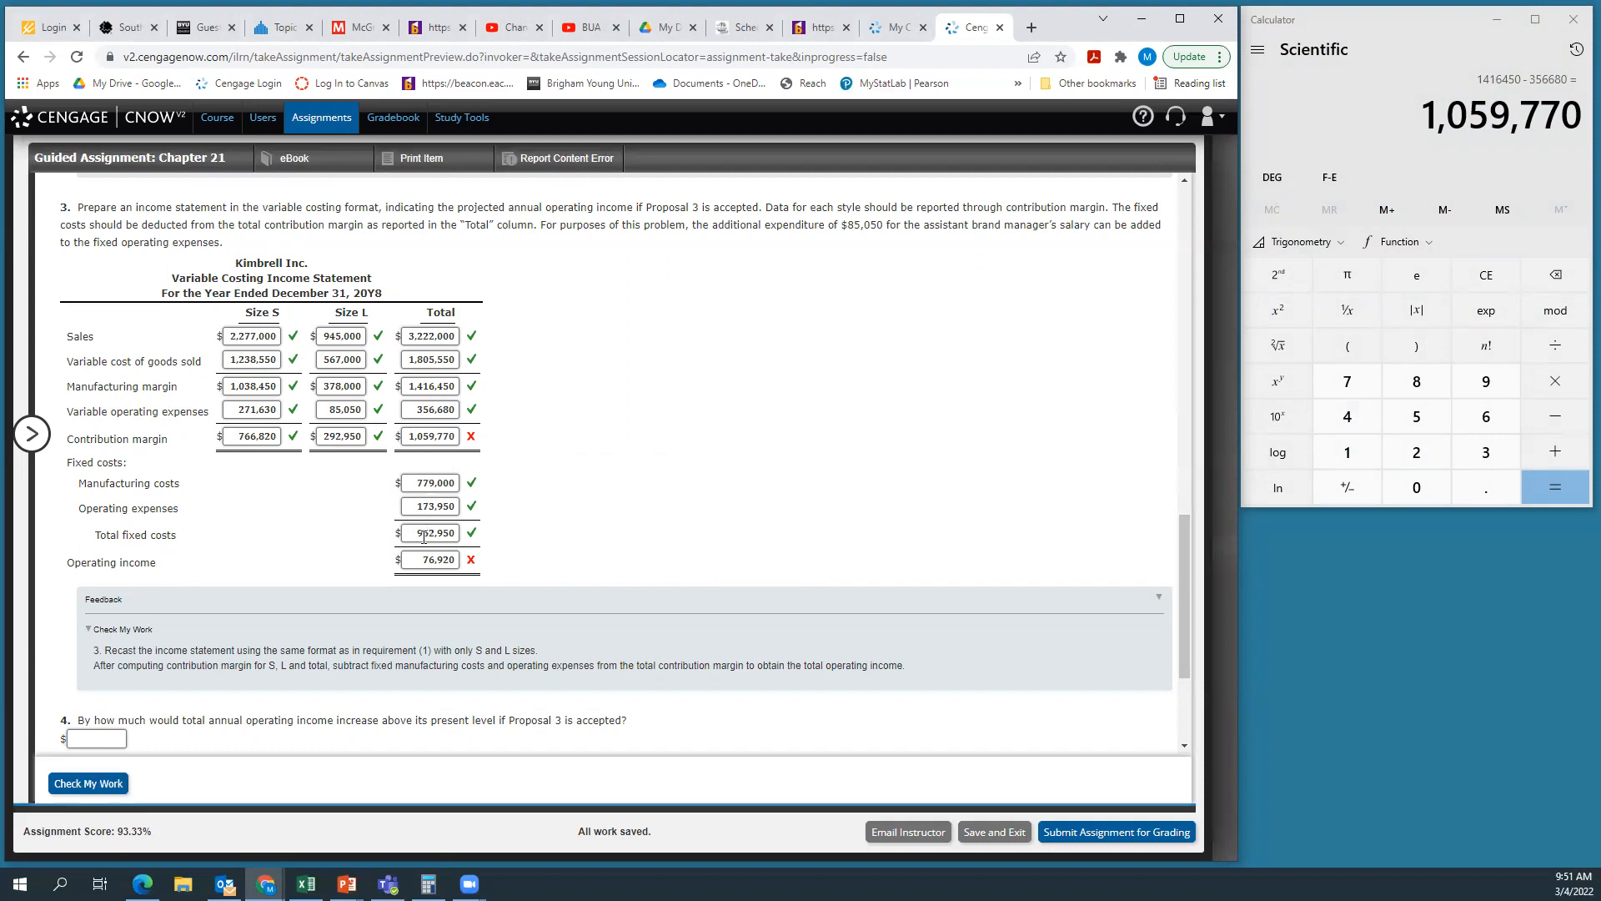
Recalculate operating income in Calculator as 1059770 - 952950, correct the requirement 3 entry to 106,820 and check the work
click(1427, 30)
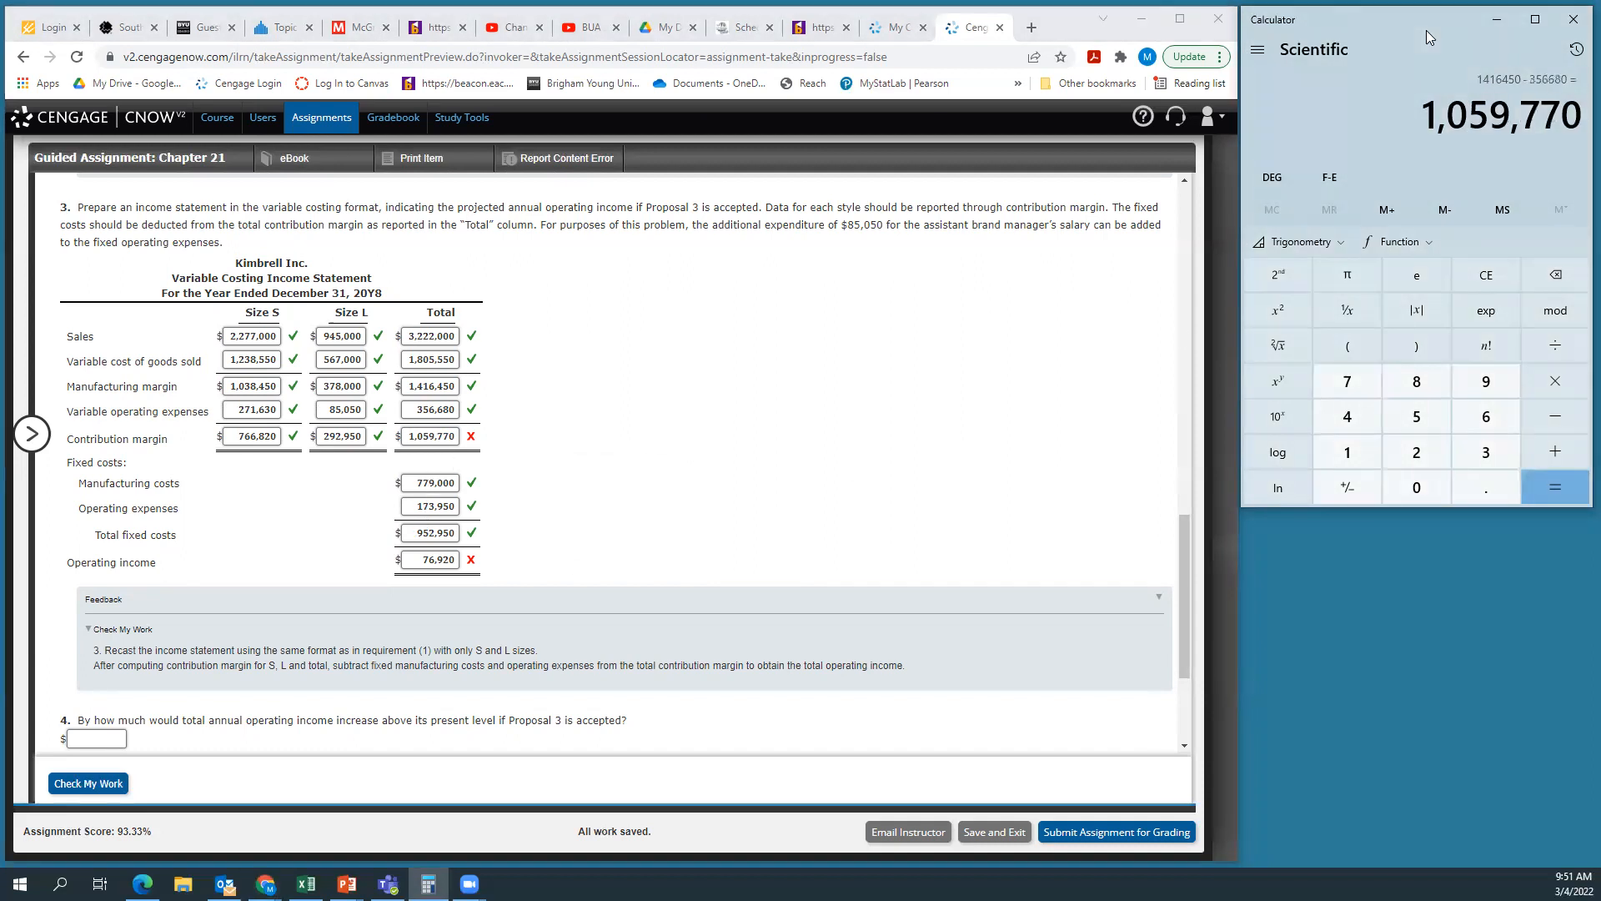
text(1059770)
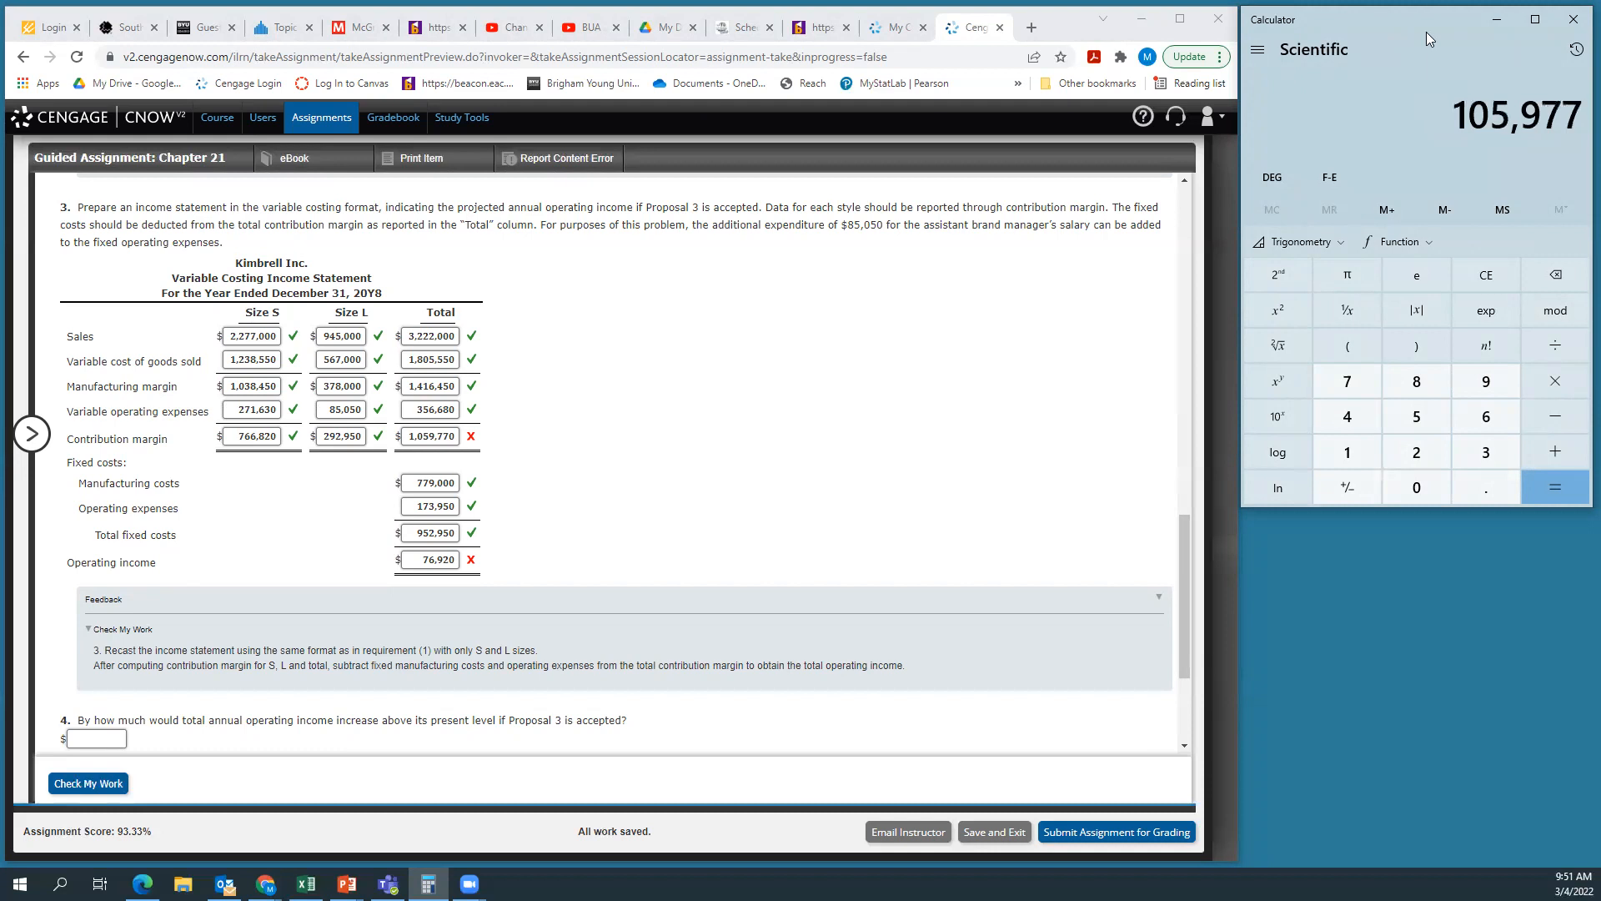
key(minus)
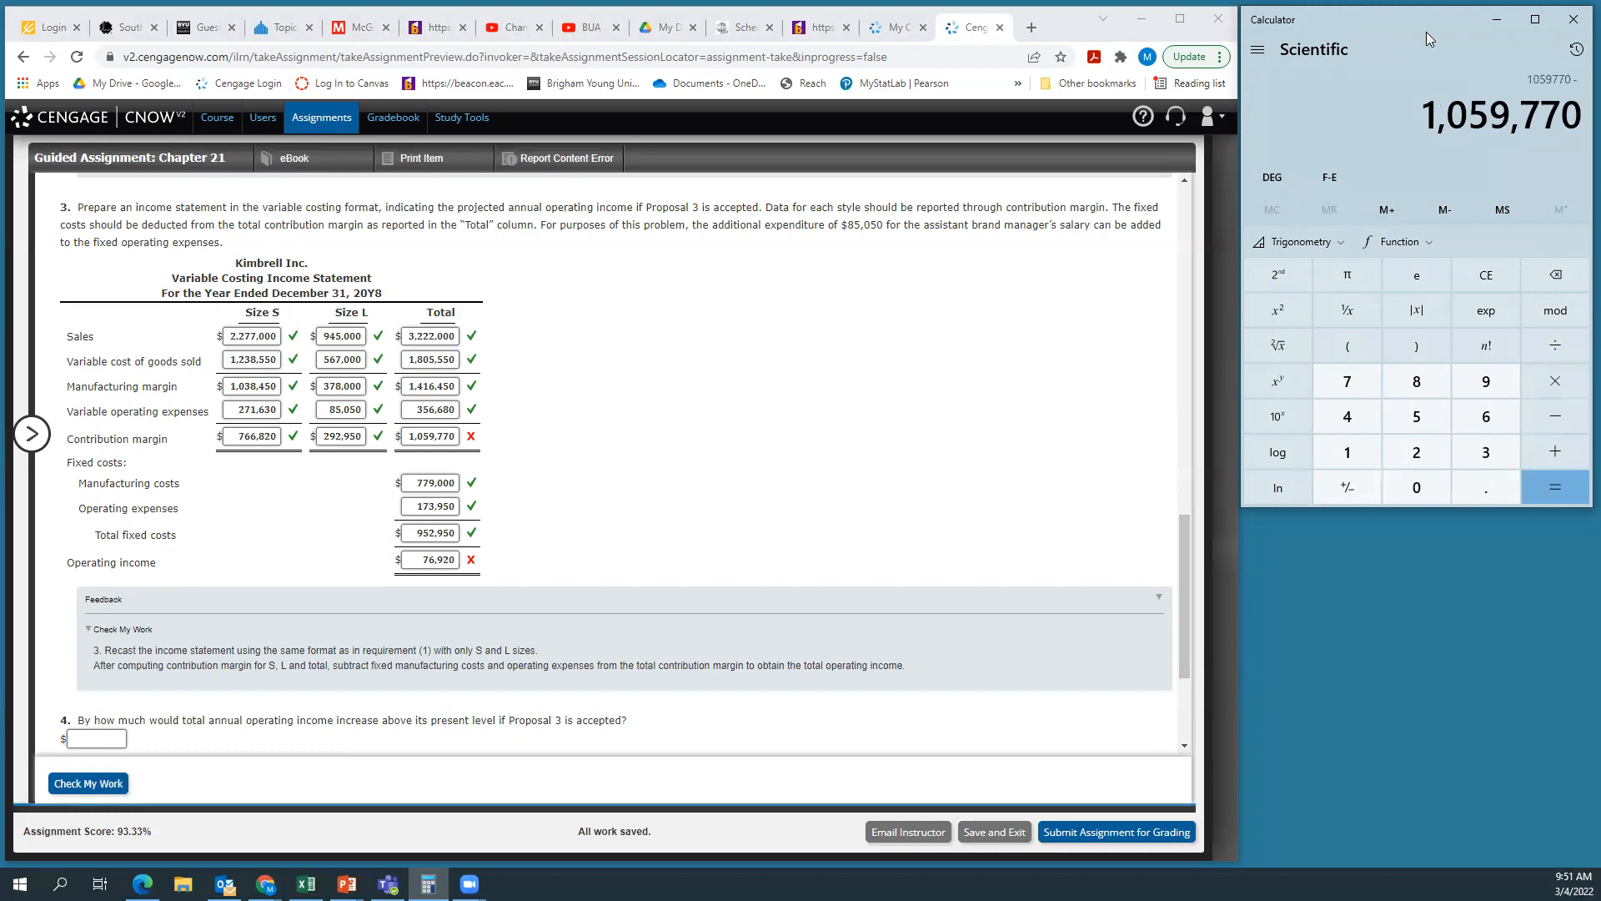
text(952950)
key(Return)
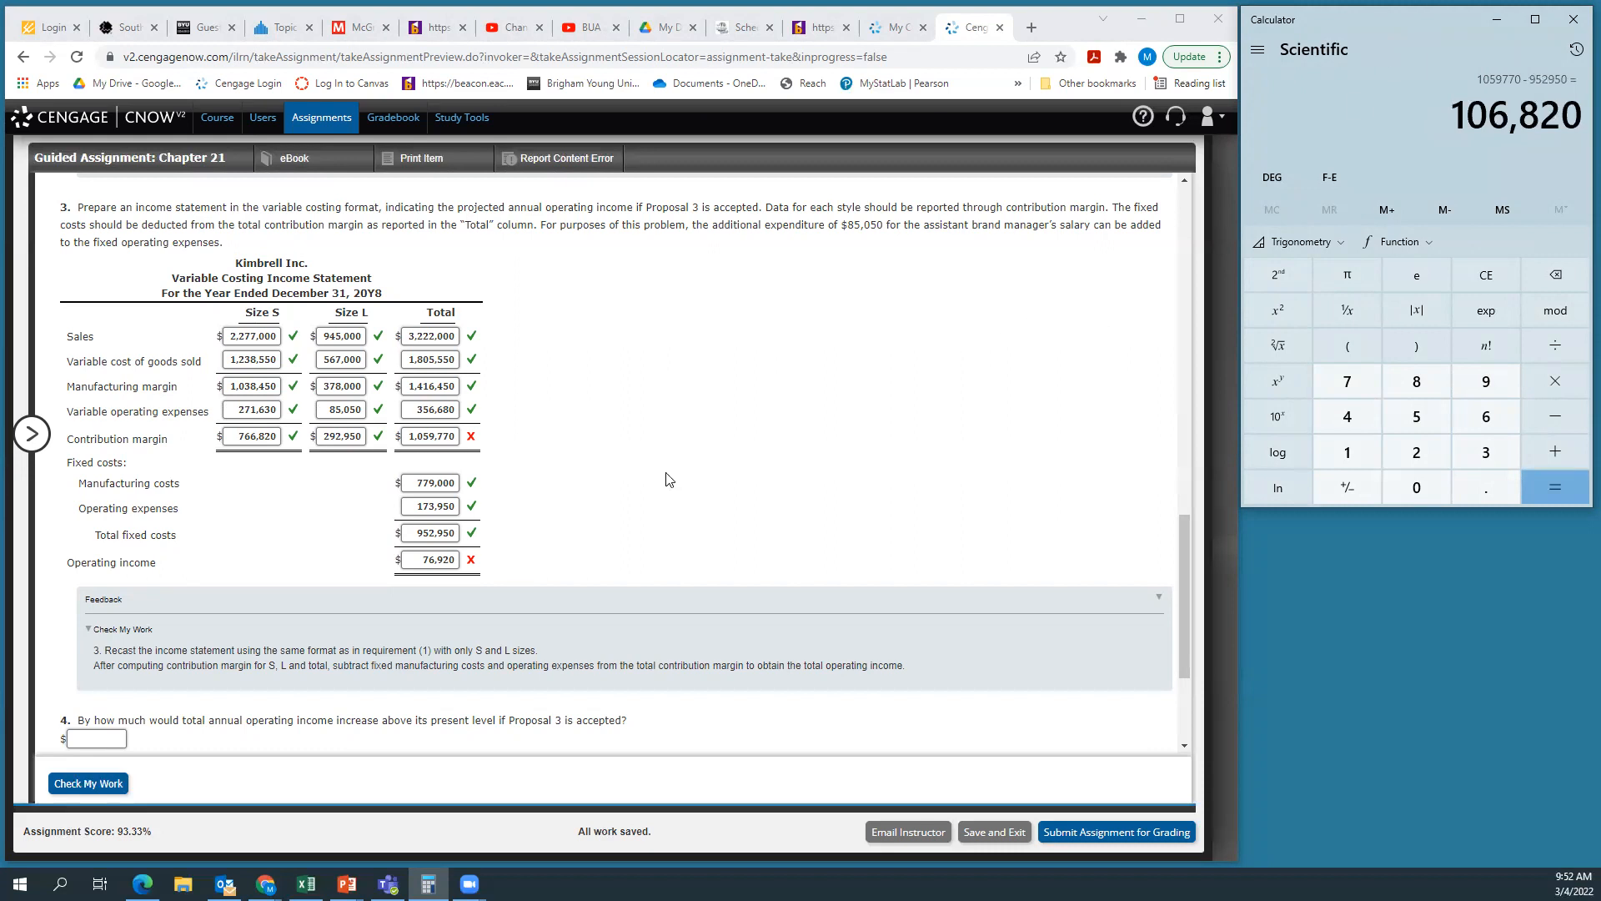
click(422, 561)
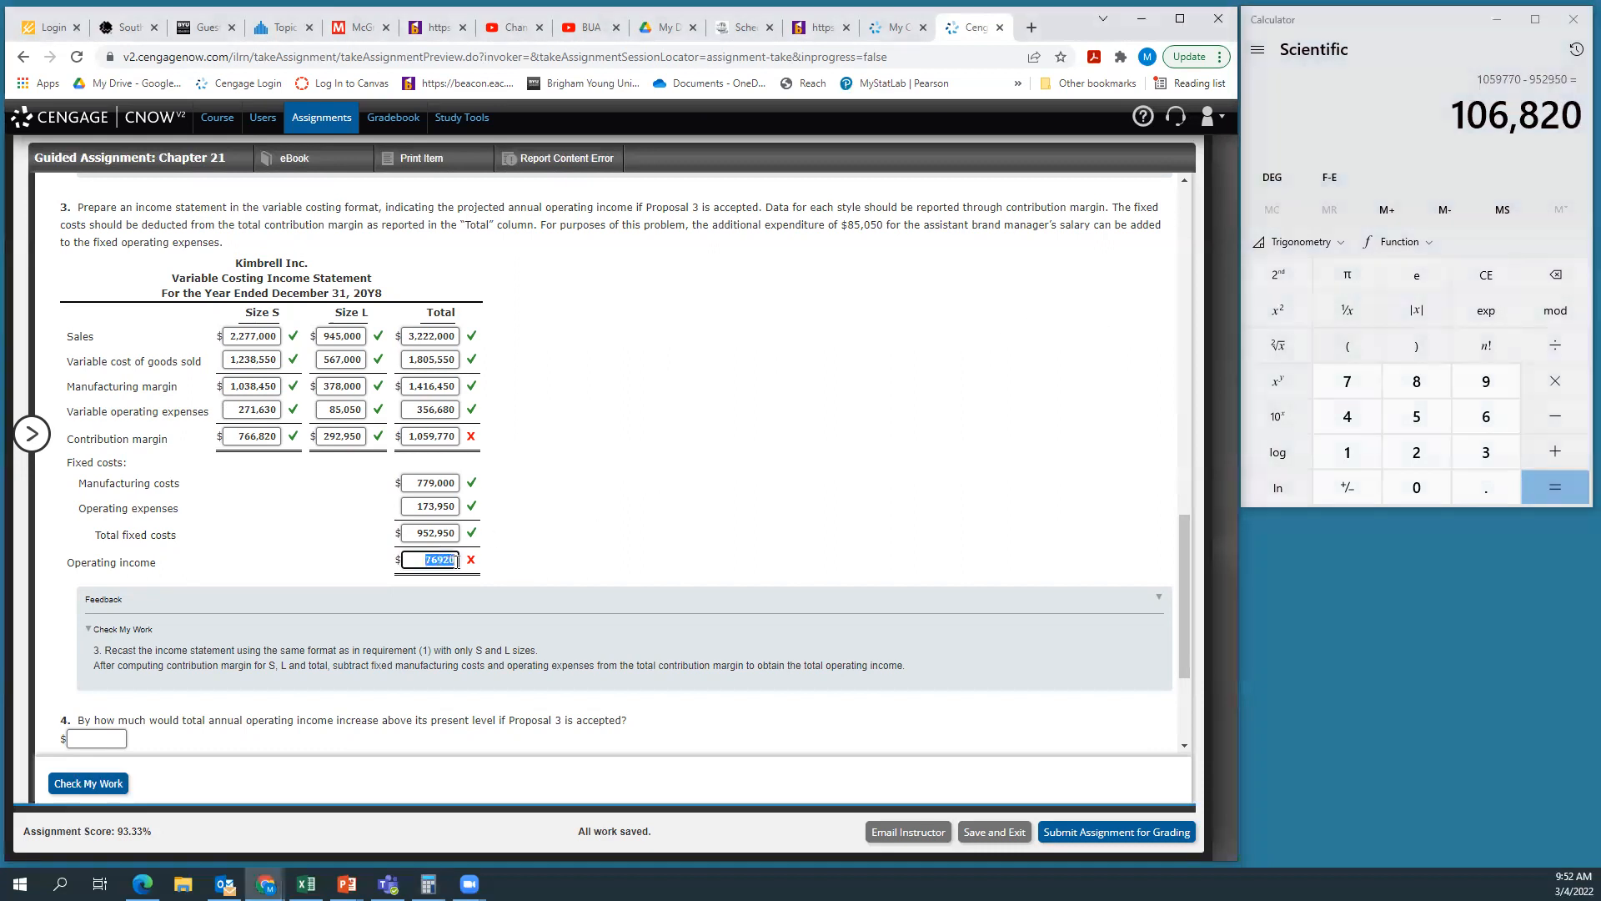
text(106,820)
click(631, 474)
click(69, 778)
scroll(707, 465, up, 2)
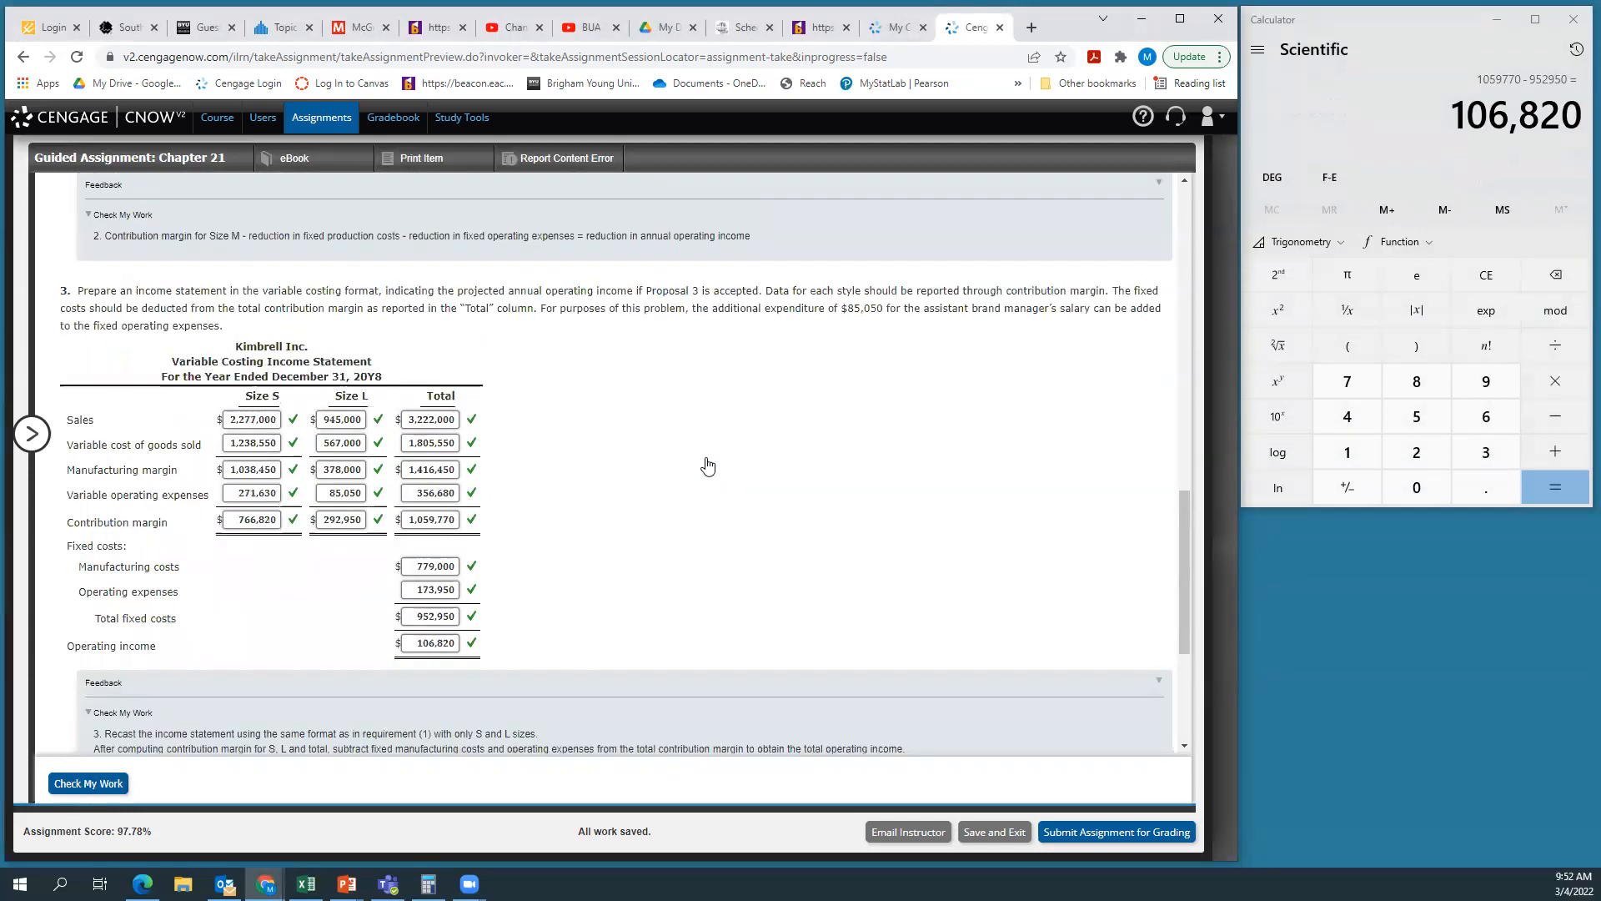
Subtract requirement 1's operating income from requirement 3's in Calculator as 106820 - 18700
scroll(708, 465, down, 3)
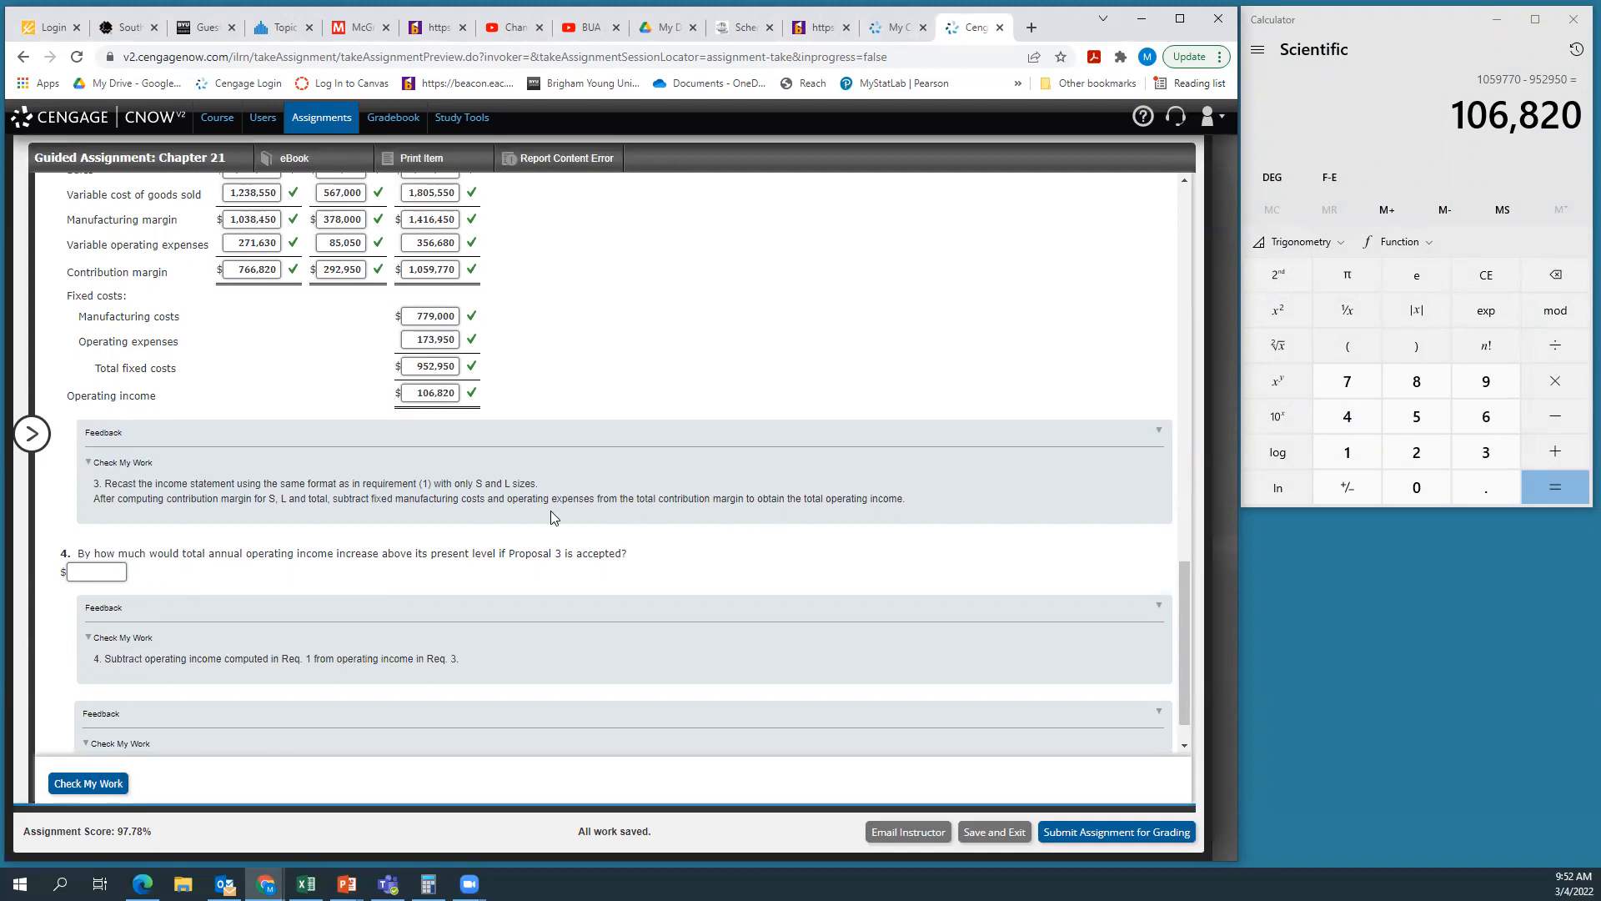
scroll(550, 510, up, 5)
scroll(550, 517, up, 6)
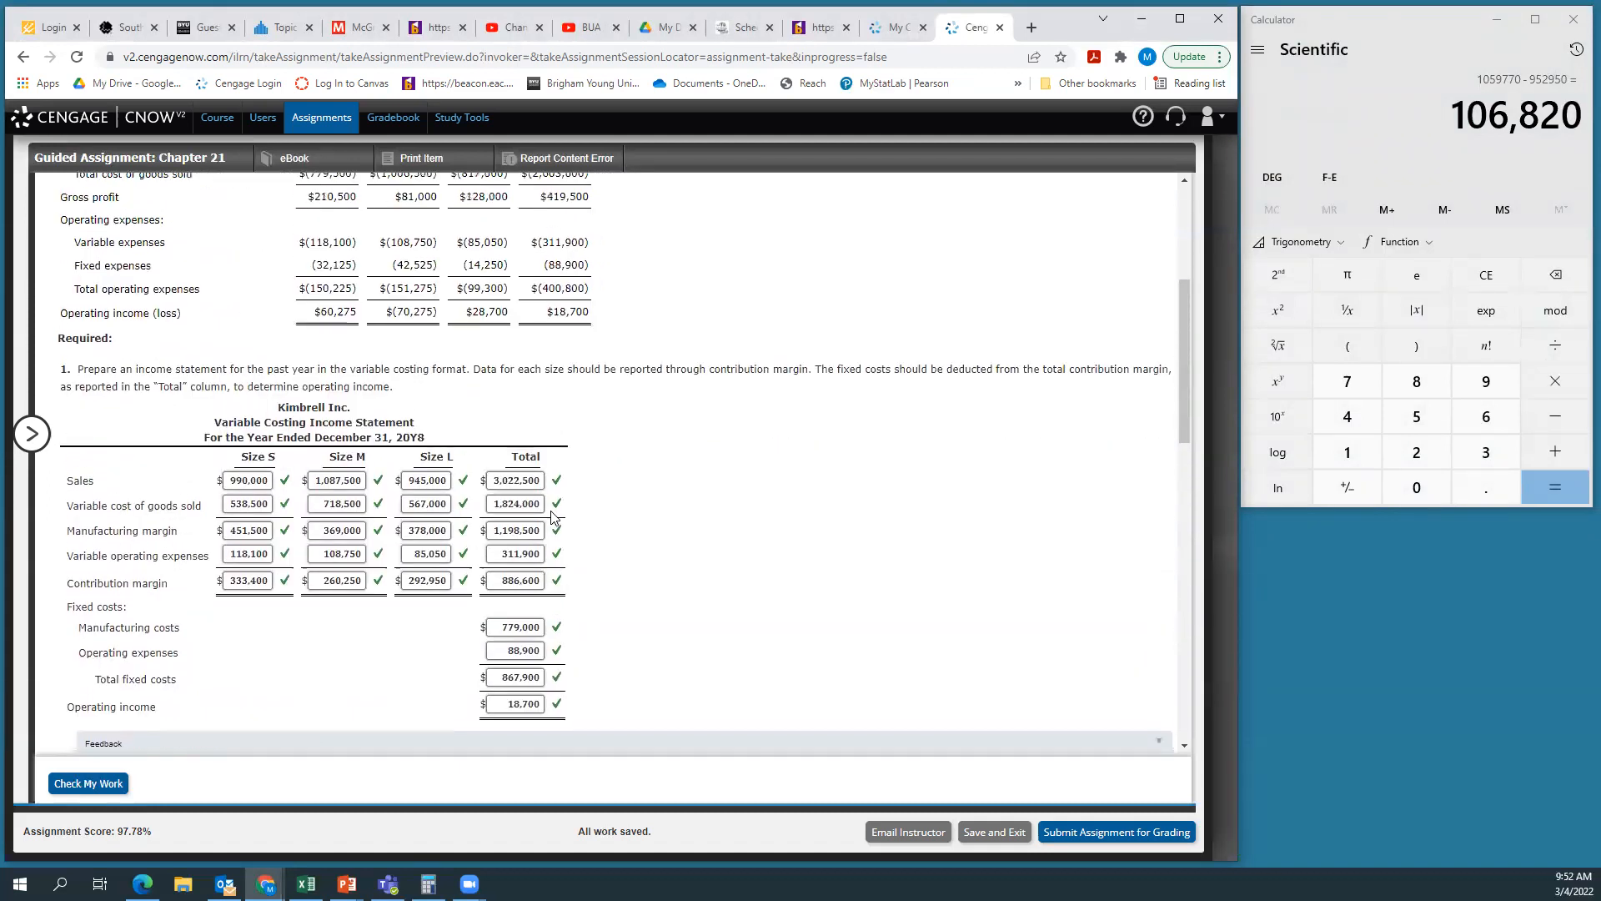
scroll(551, 516, down, 1)
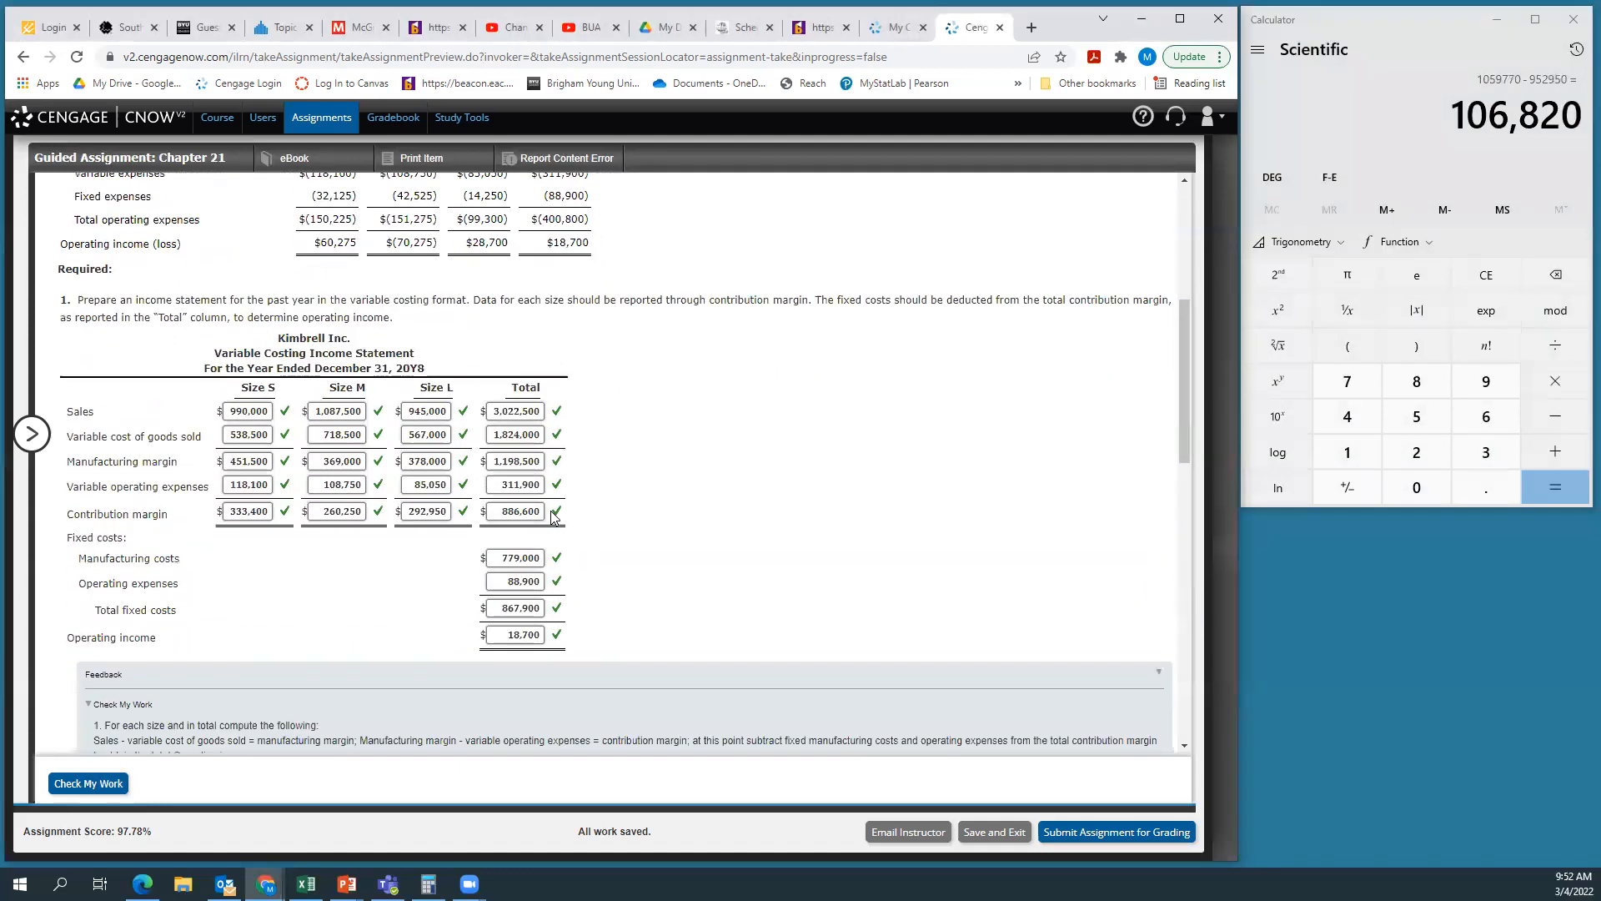
scroll(746, 582, down, 10)
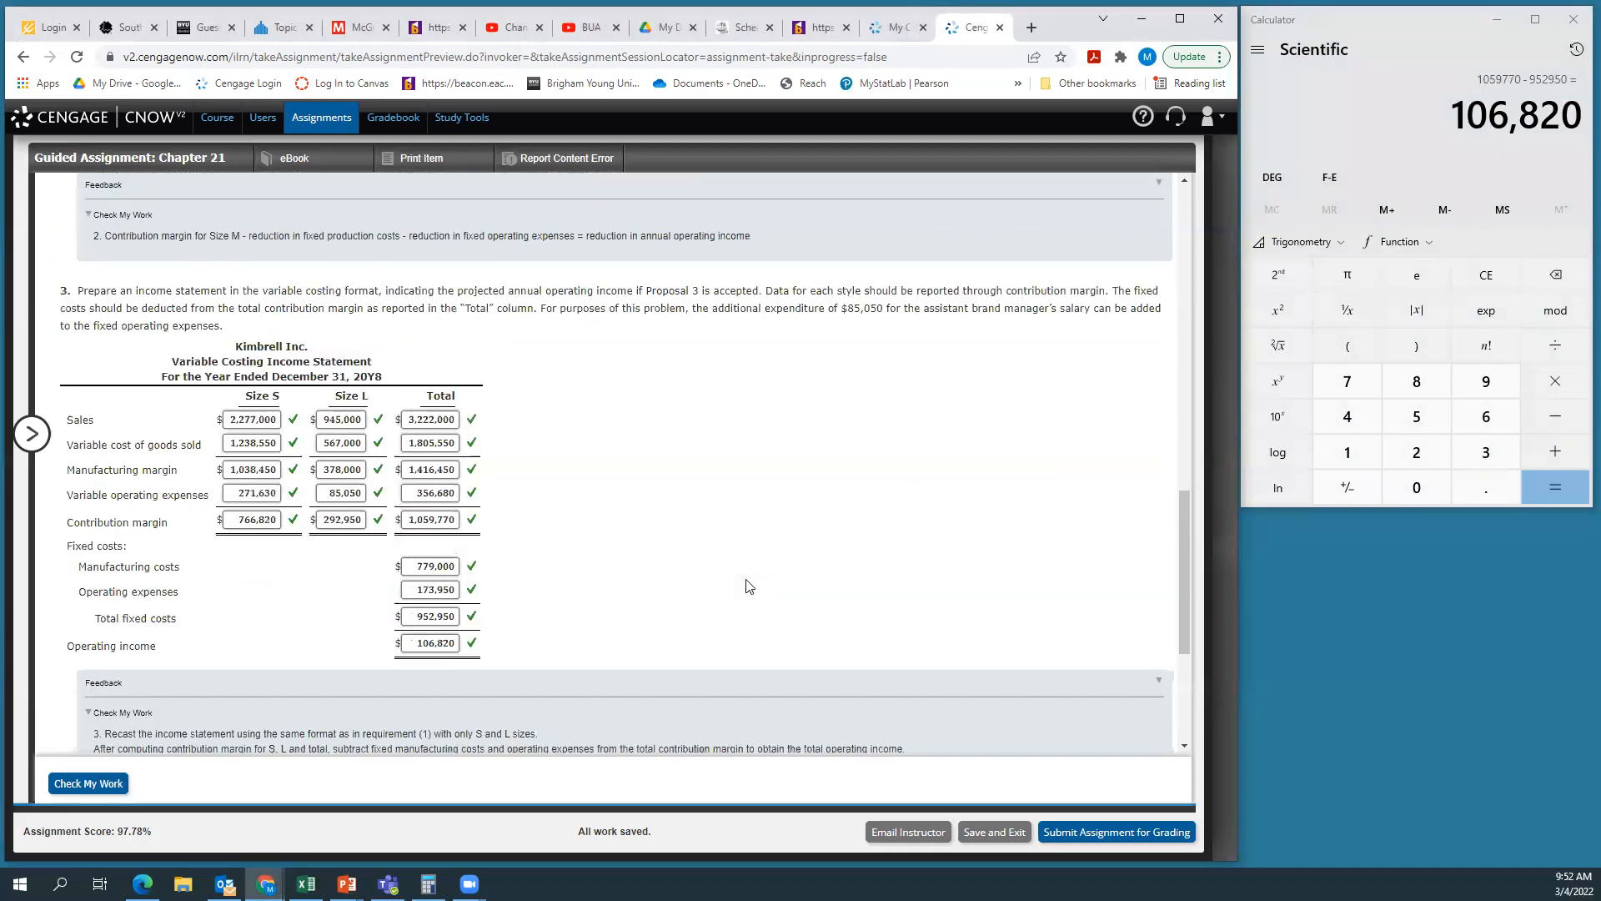
scroll(748, 586, down, 1)
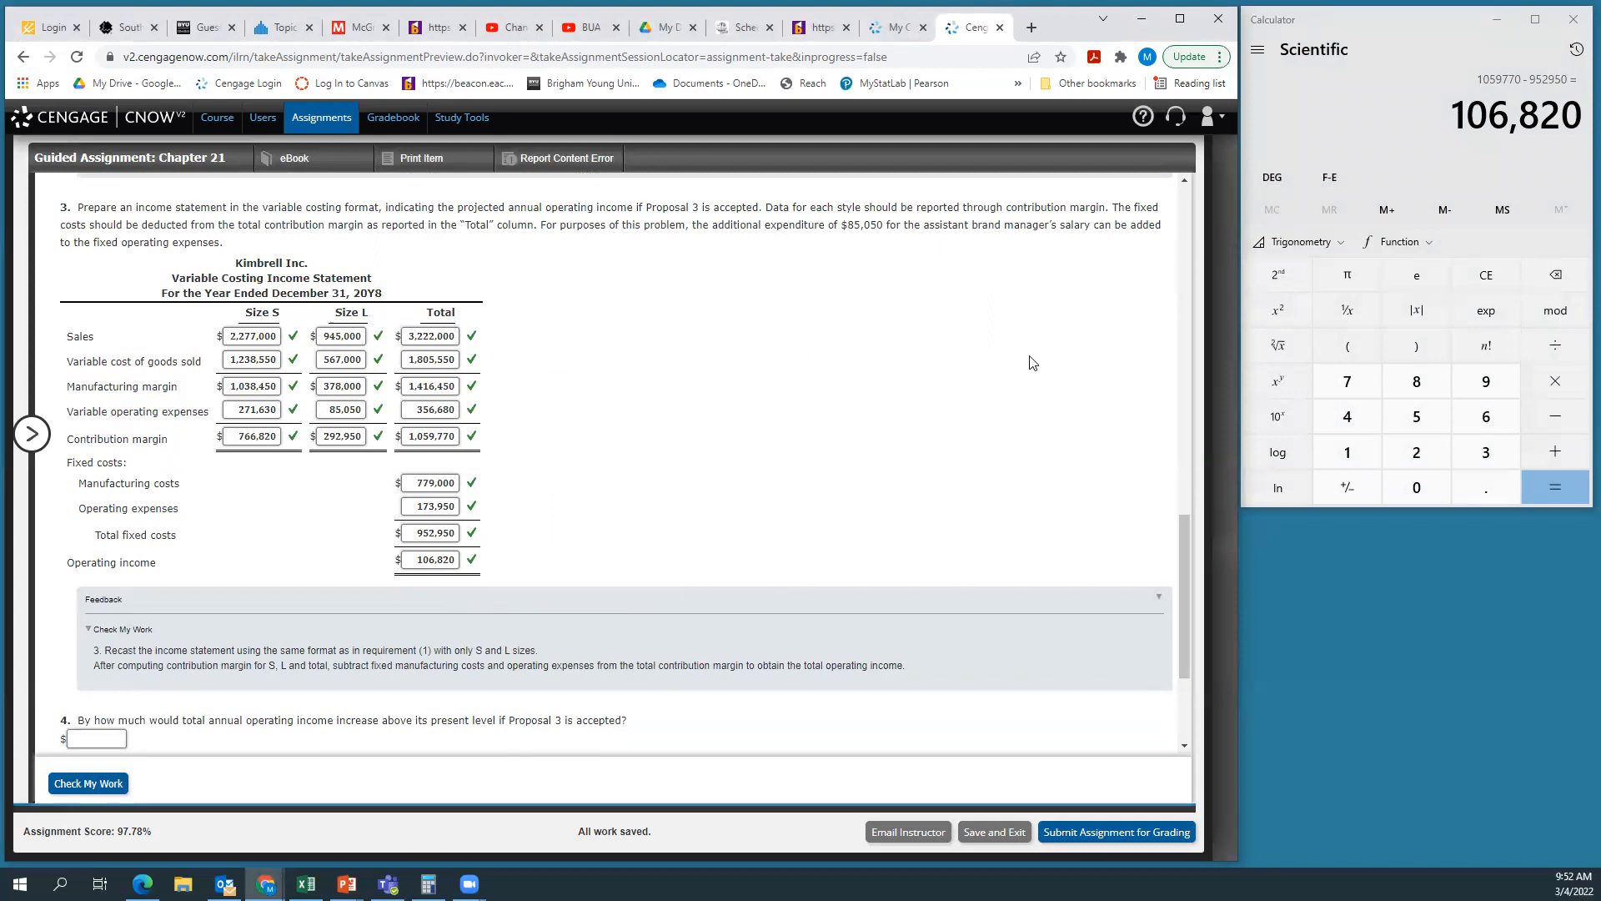
click(1350, 47)
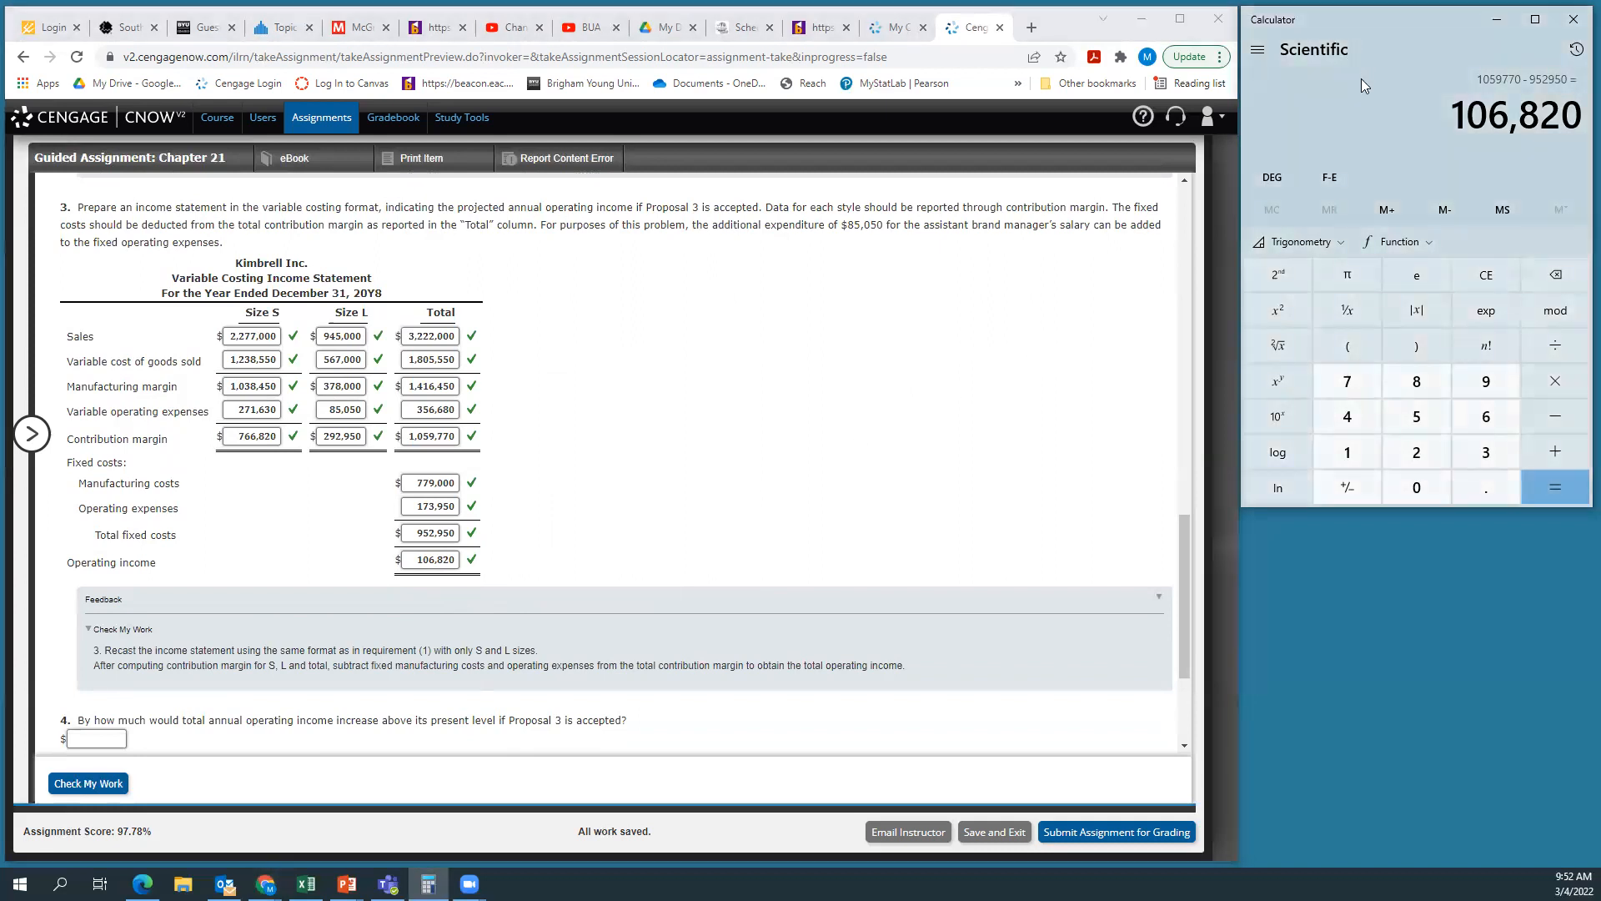
key(minus)
scroll(914, 546, up, 5)
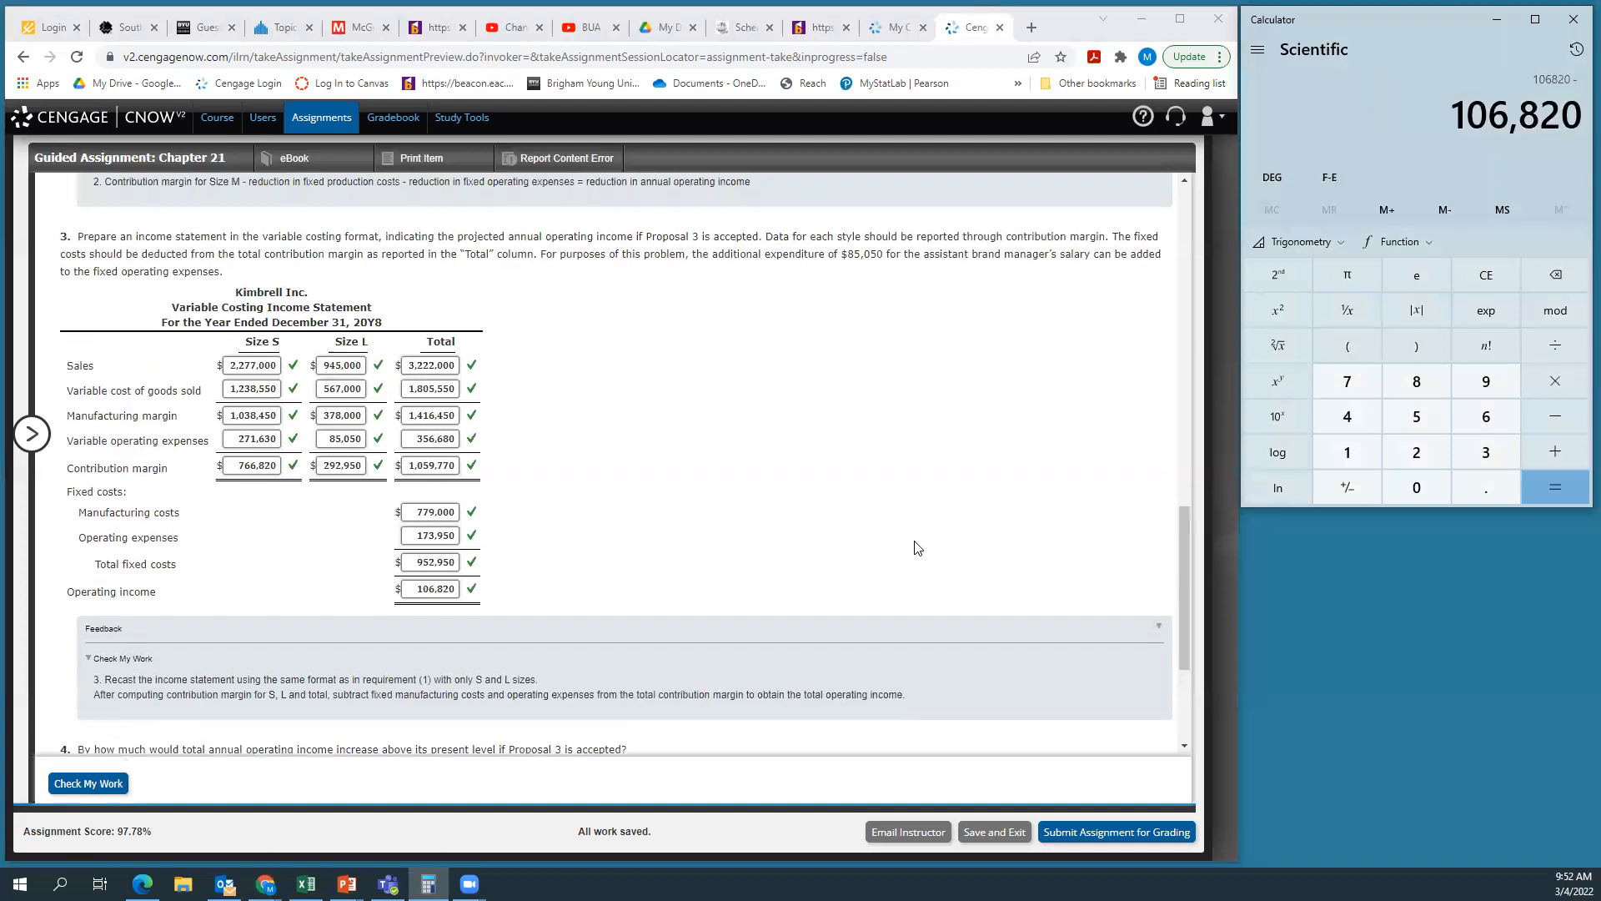
text(18700)
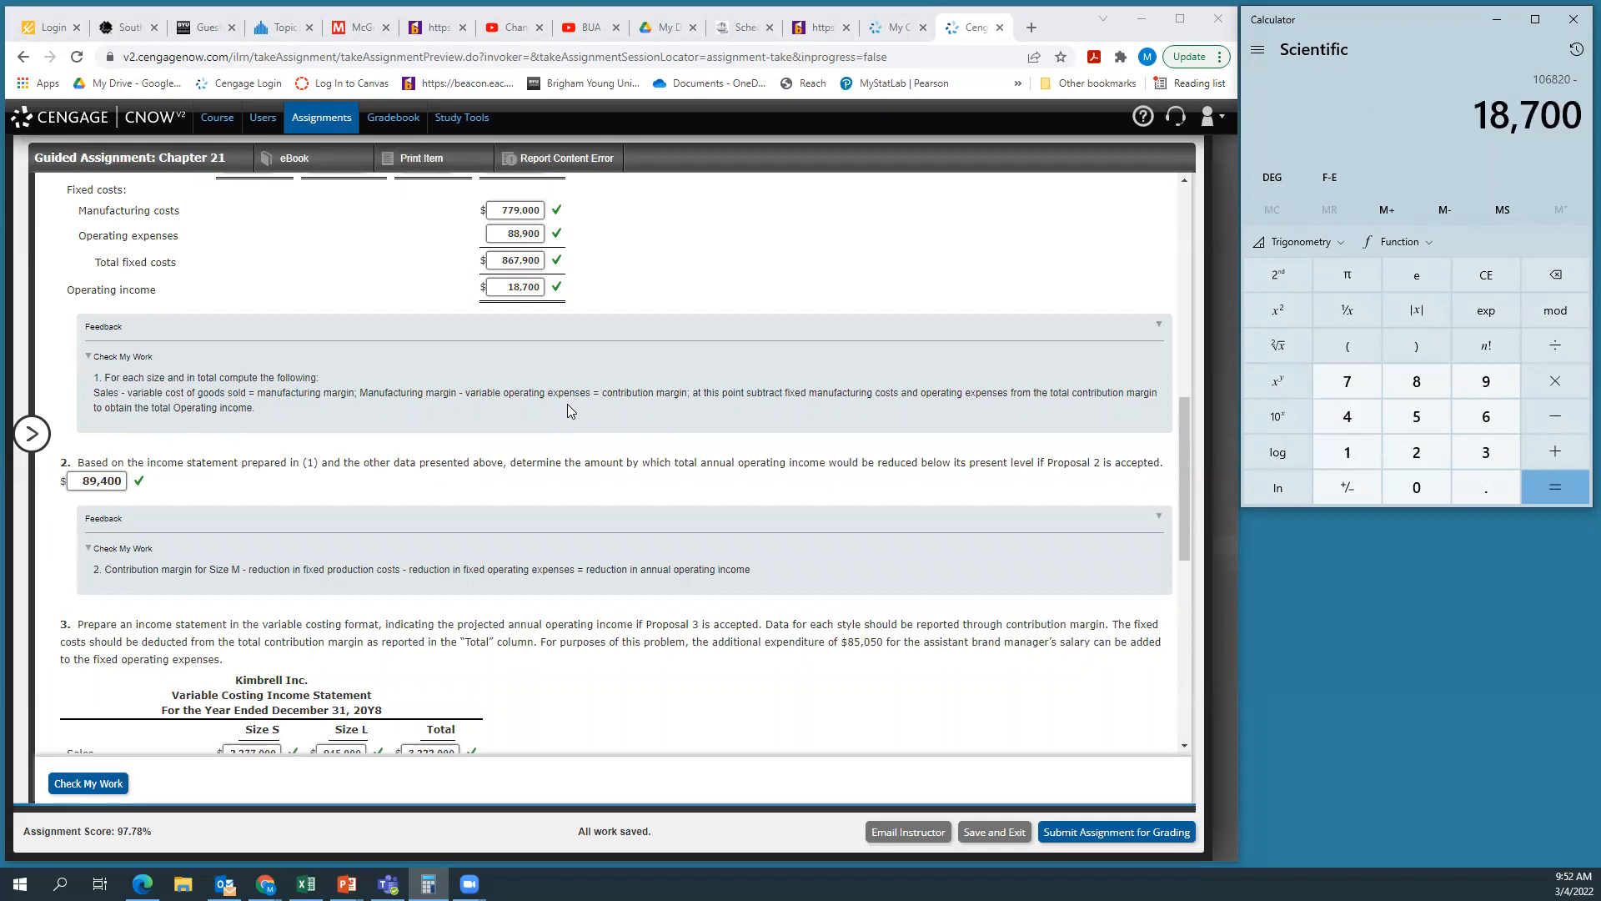
key(Return)
Enter 88120 in requirement 4 as the increase in annual operating income under Proposal 3
scroll(560, 566, down, 3)
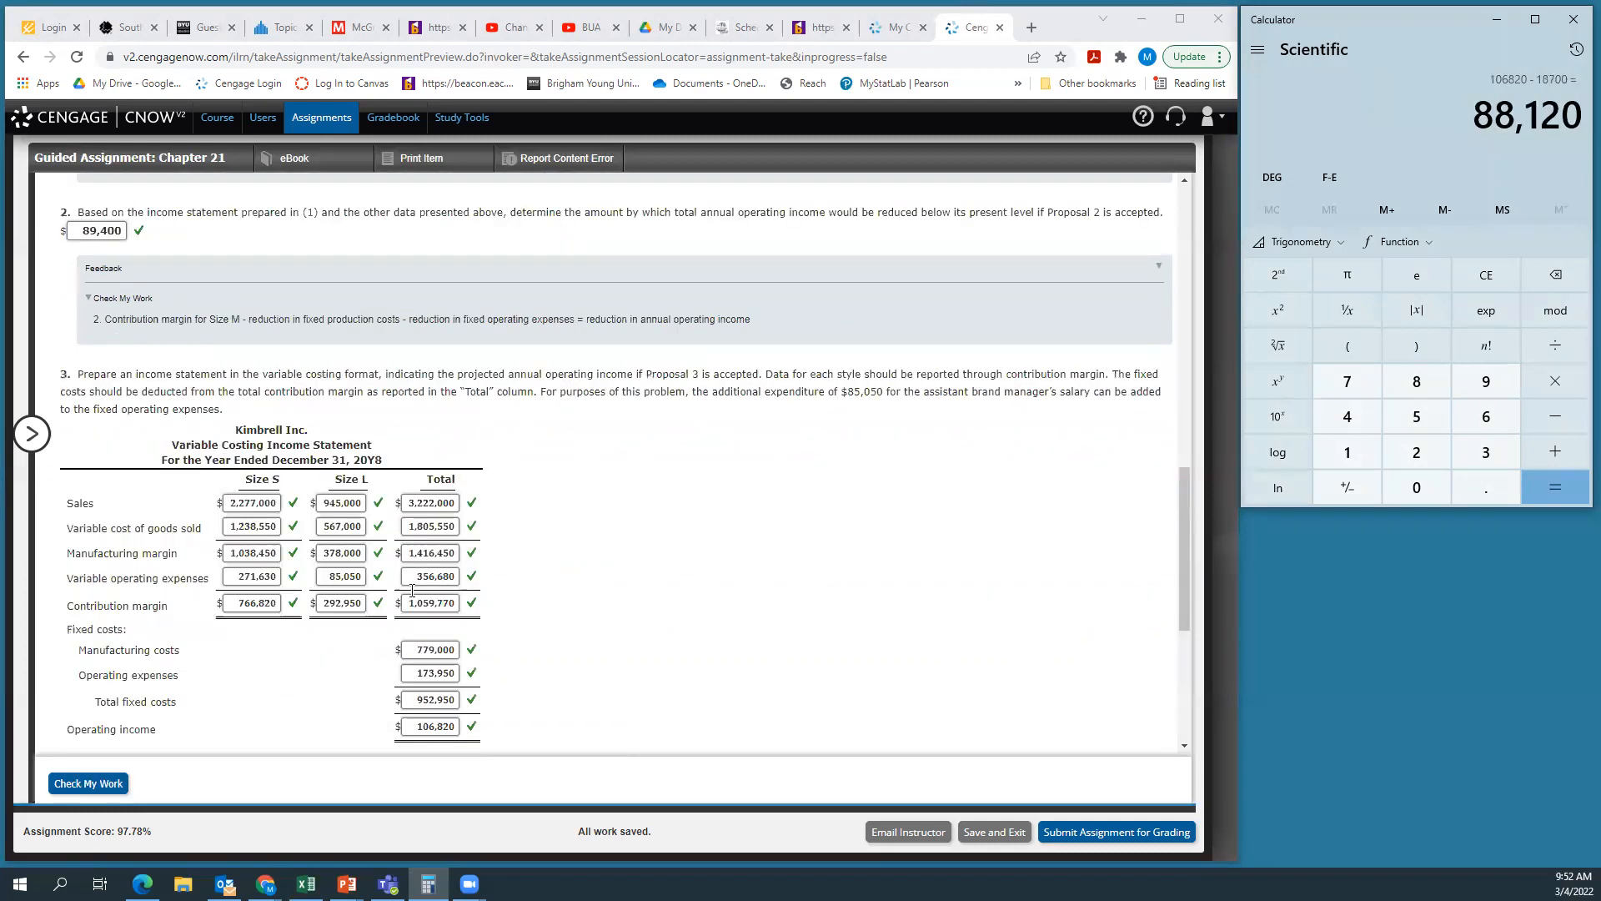
scroll(412, 590, down, 5)
click(107, 523)
text(88120)
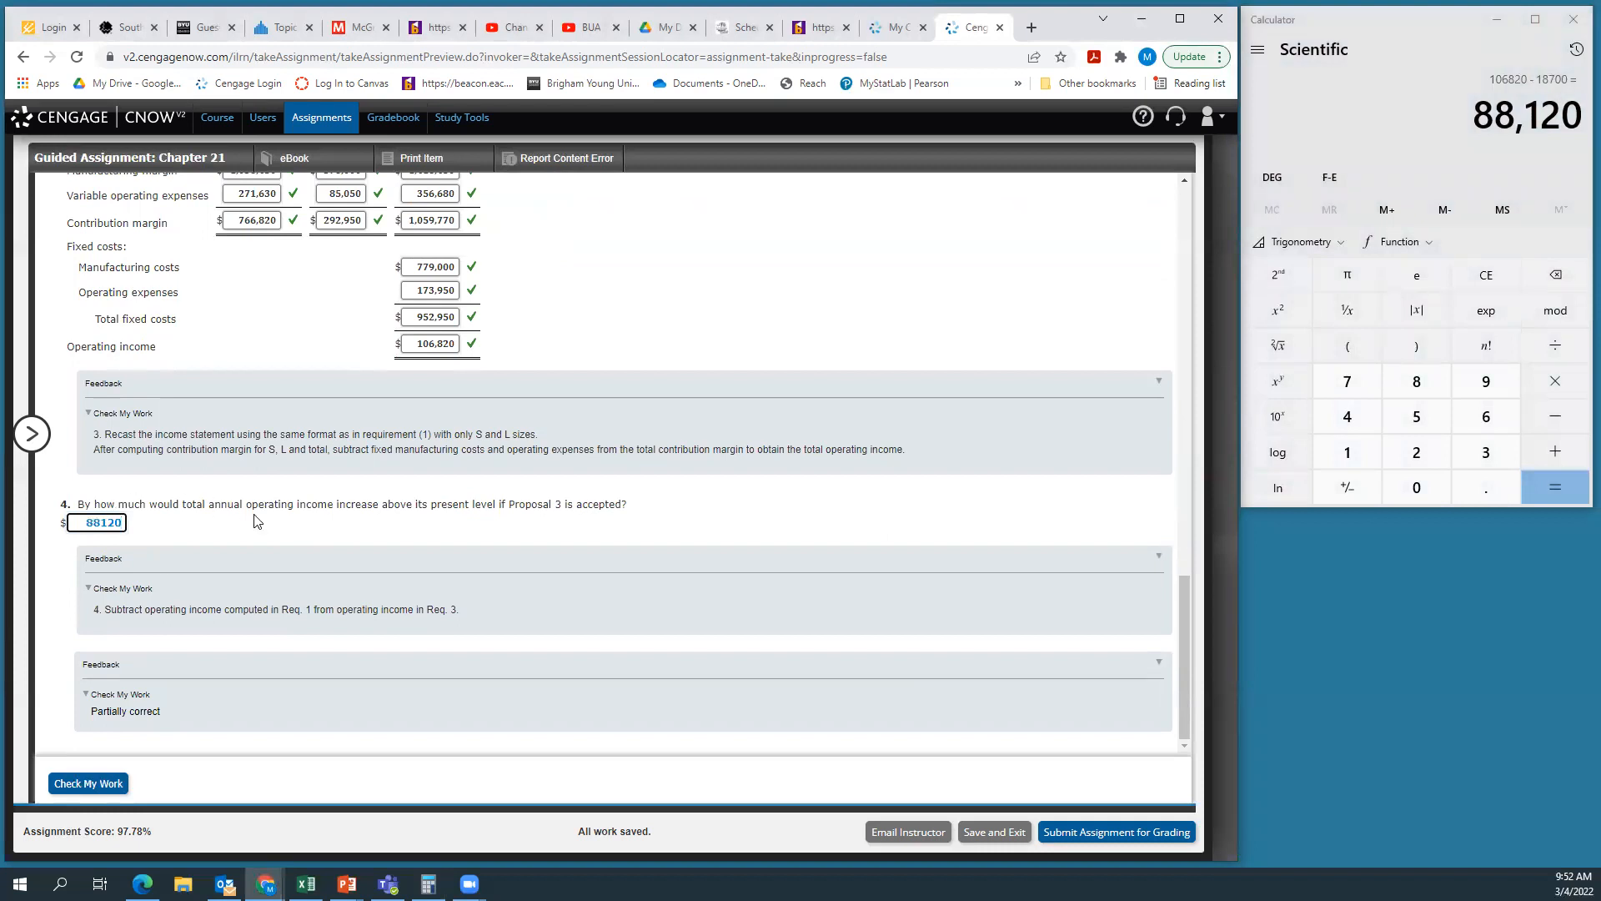
Compare the total operating income in the original 20Y8 income statement with the operating income entry in requirement 1
scroll(734, 558, up, 7)
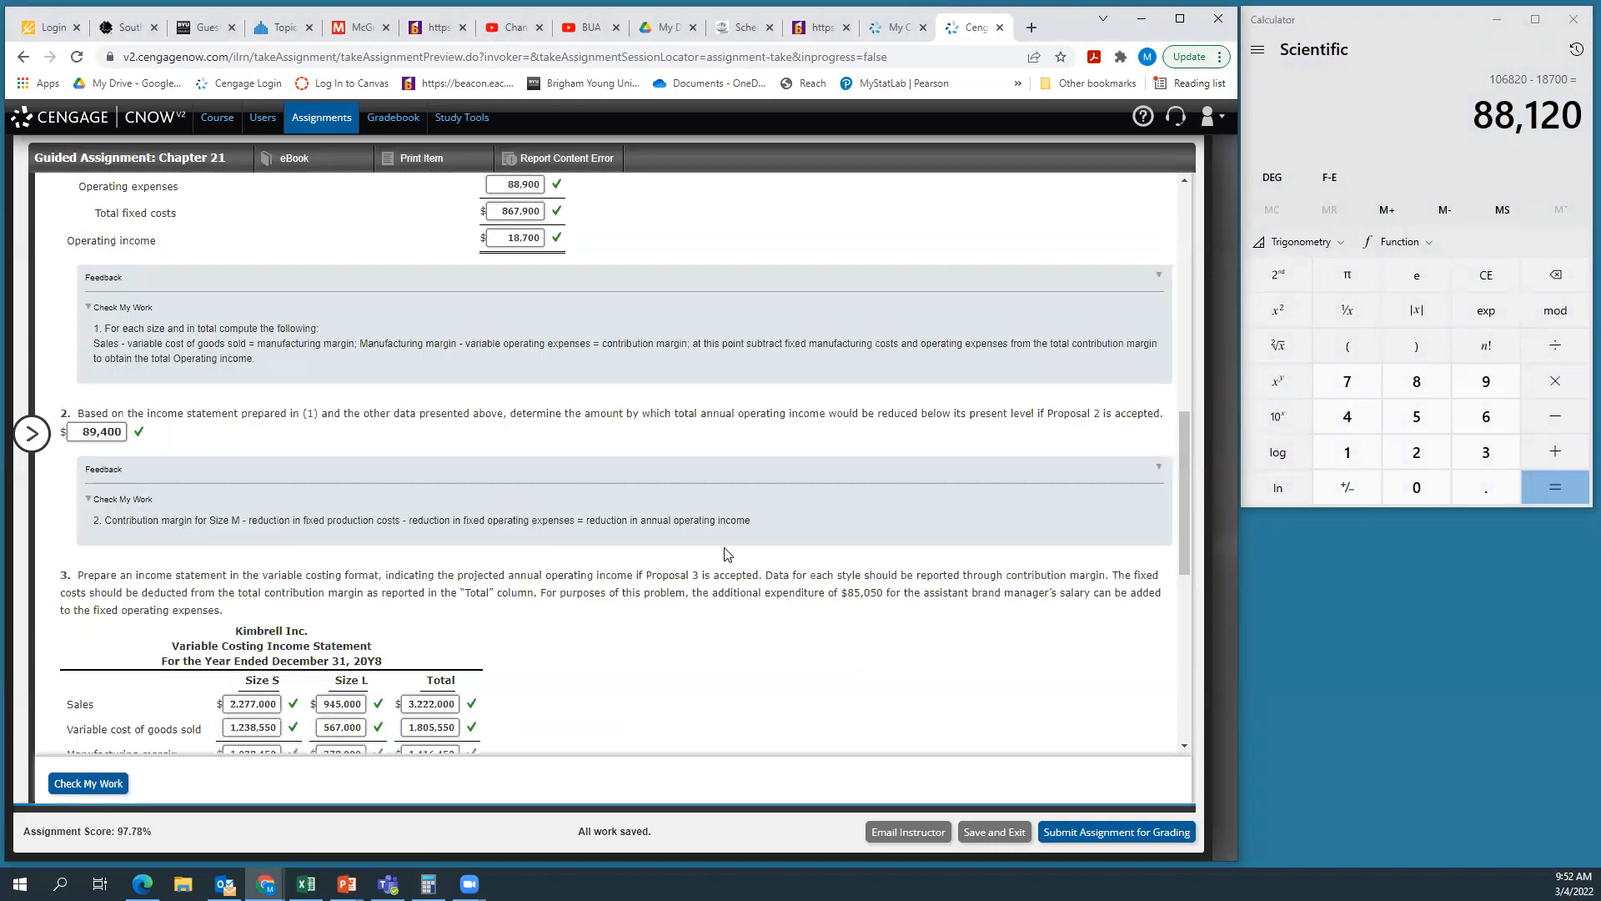
scroll(700, 550, up, 7)
scroll(677, 546, up, 3)
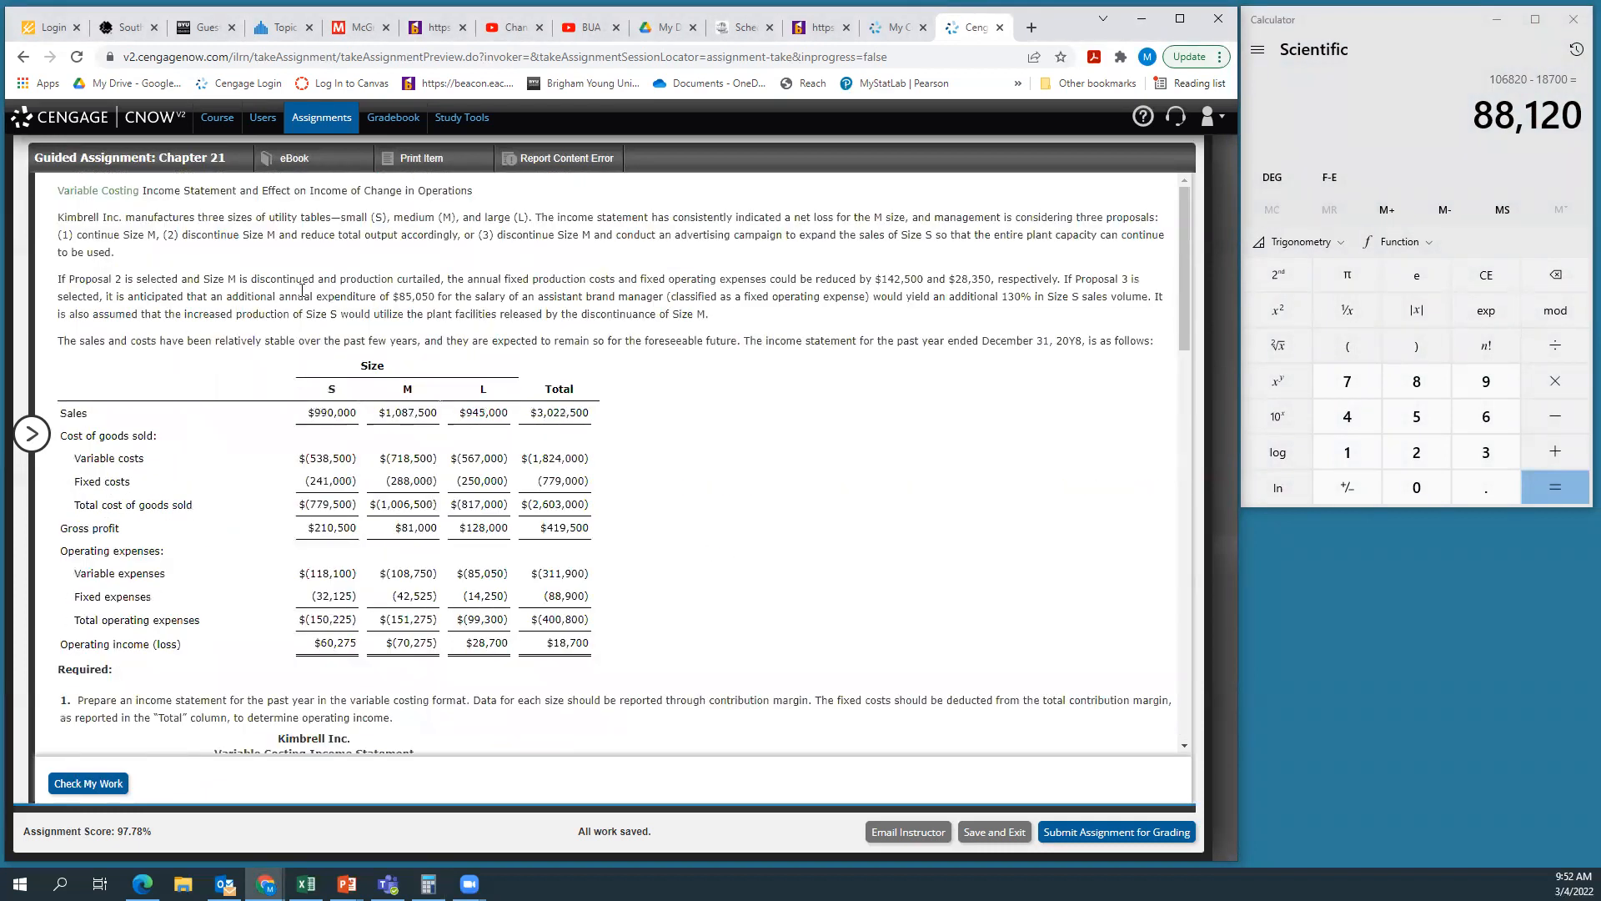
scroll(690, 401, down, 3)
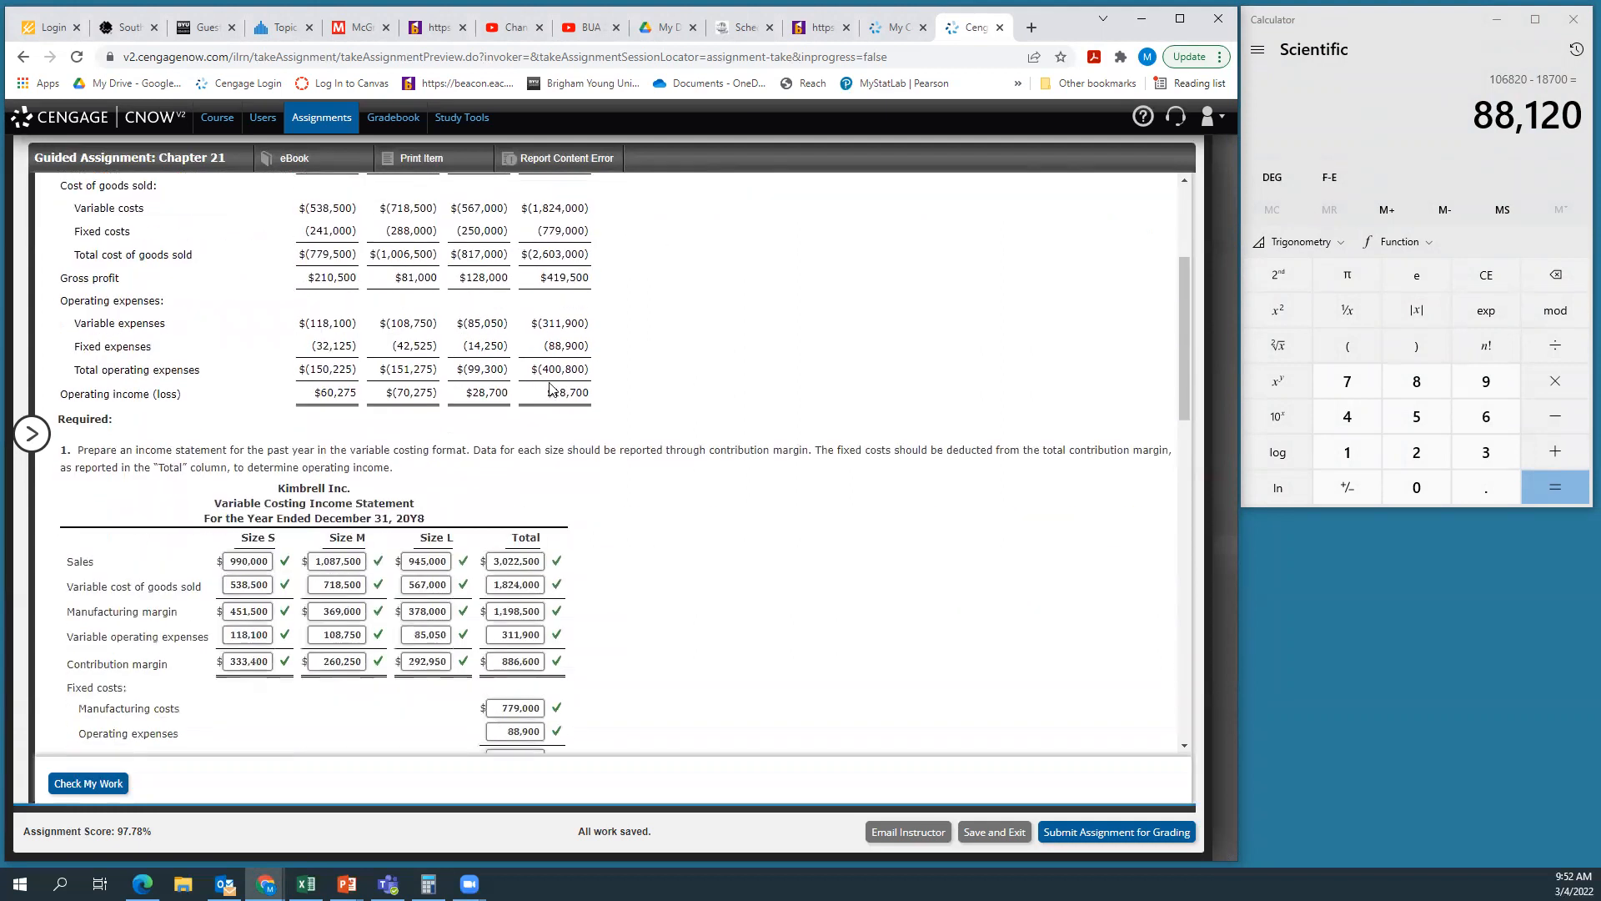
drag(547, 392, 602, 393)
scroll(763, 533, down, 3)
click(525, 535)
double_click(525, 535)
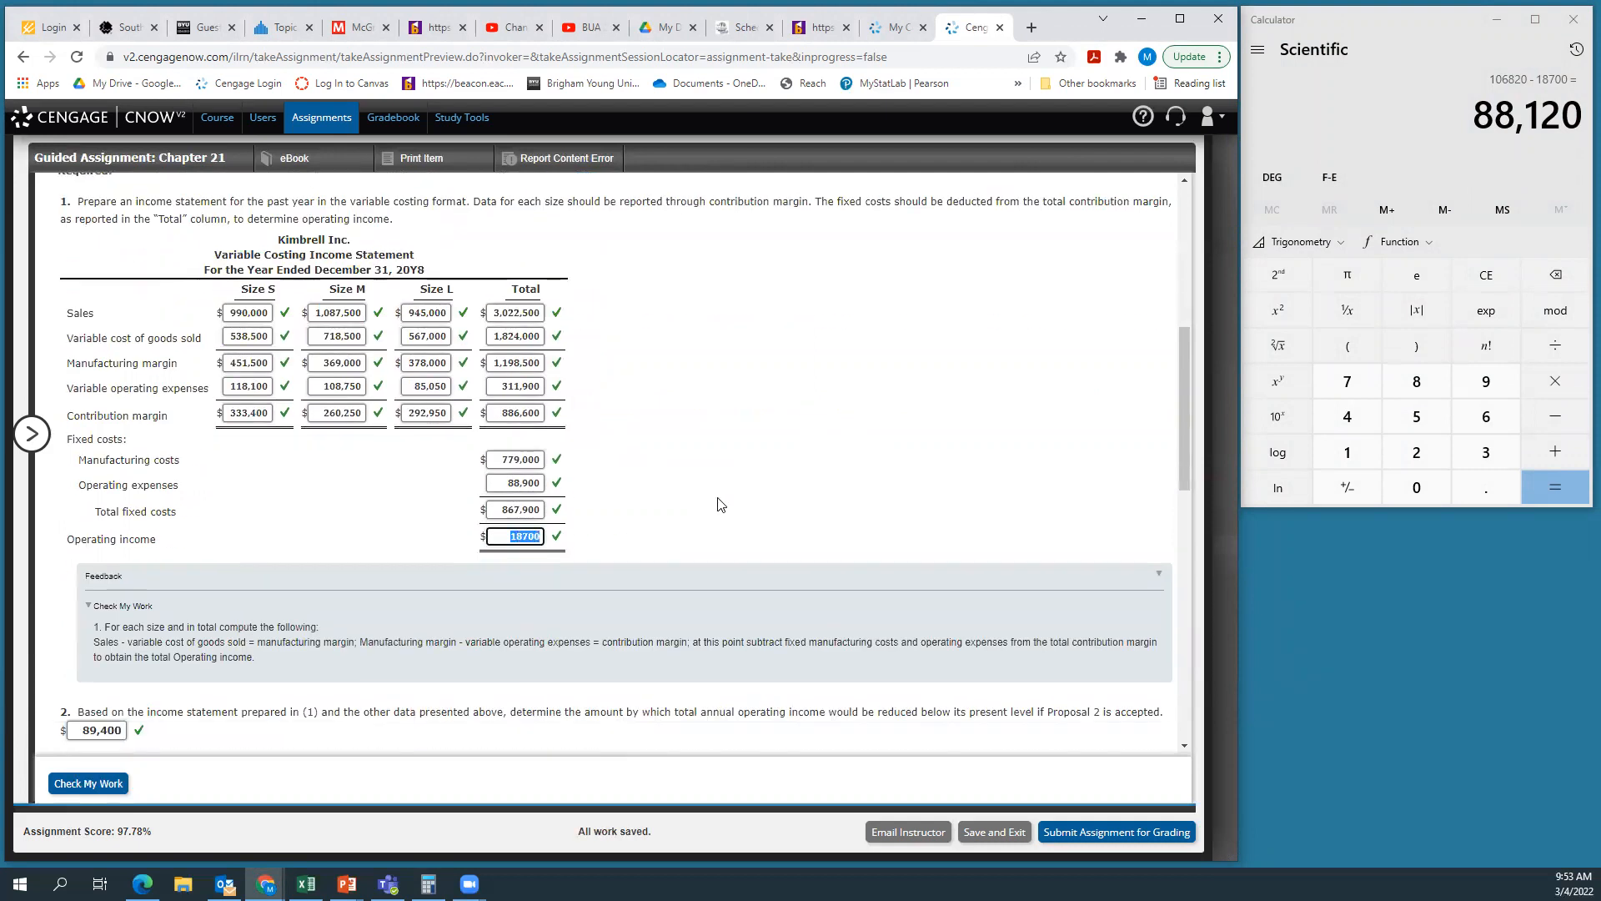
Review the original income statement and the answers to requirements 1 through 4, comparing present operating income with Proposals 2 and 3
scroll(719, 503, up, 3)
scroll(719, 504, up, 3)
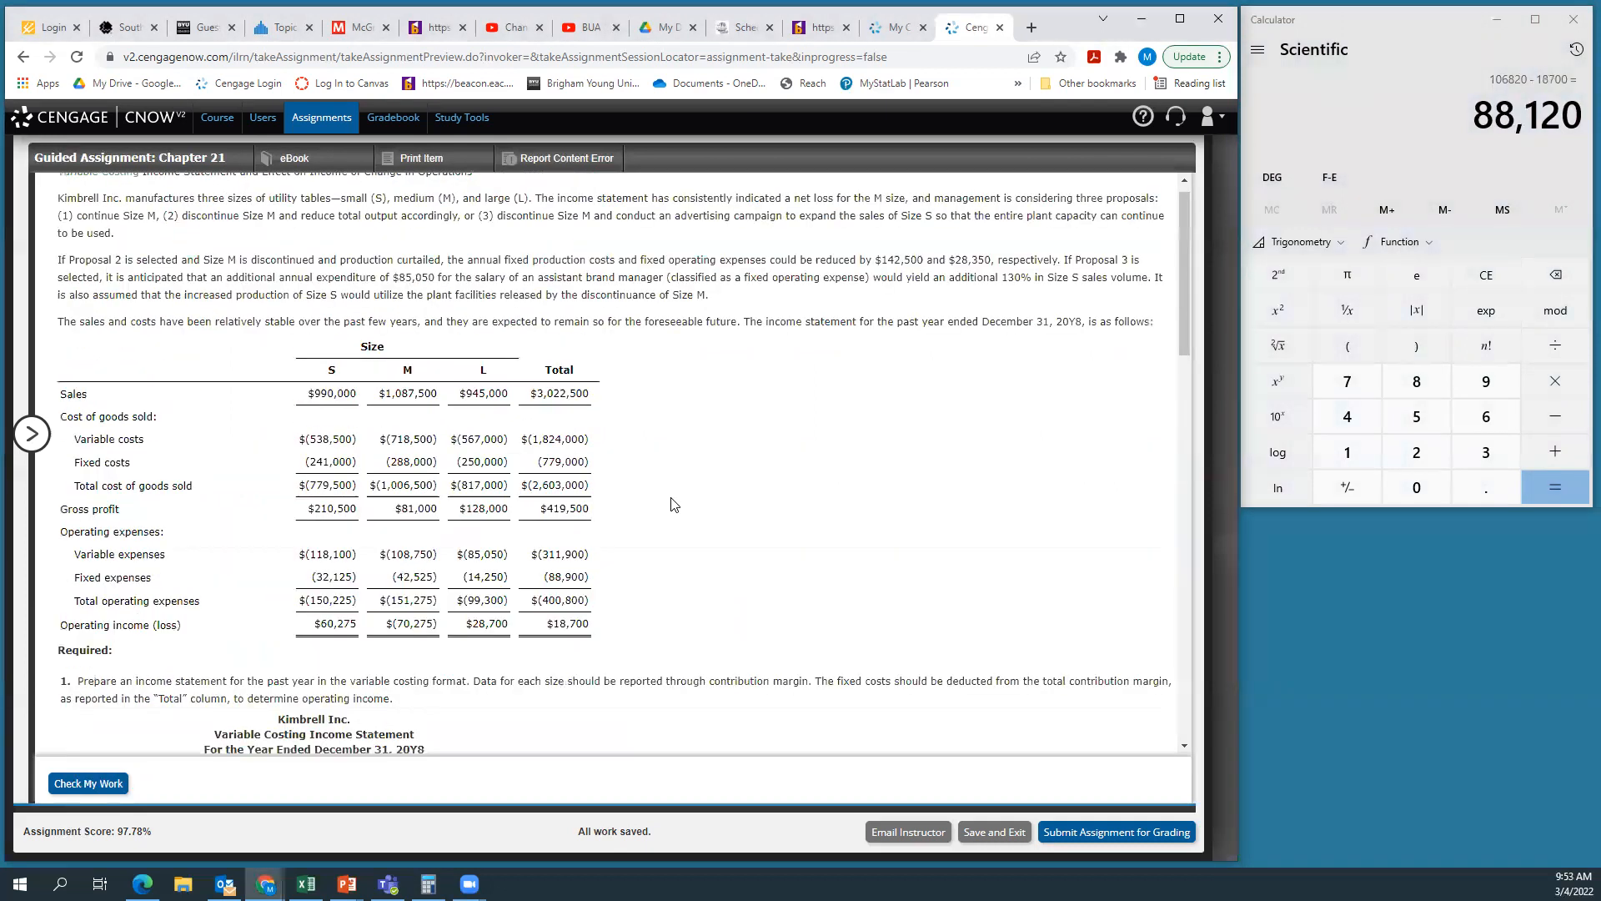
scroll(673, 500, up, 1)
scroll(692, 497, down, 3)
scroll(689, 499, down, 1)
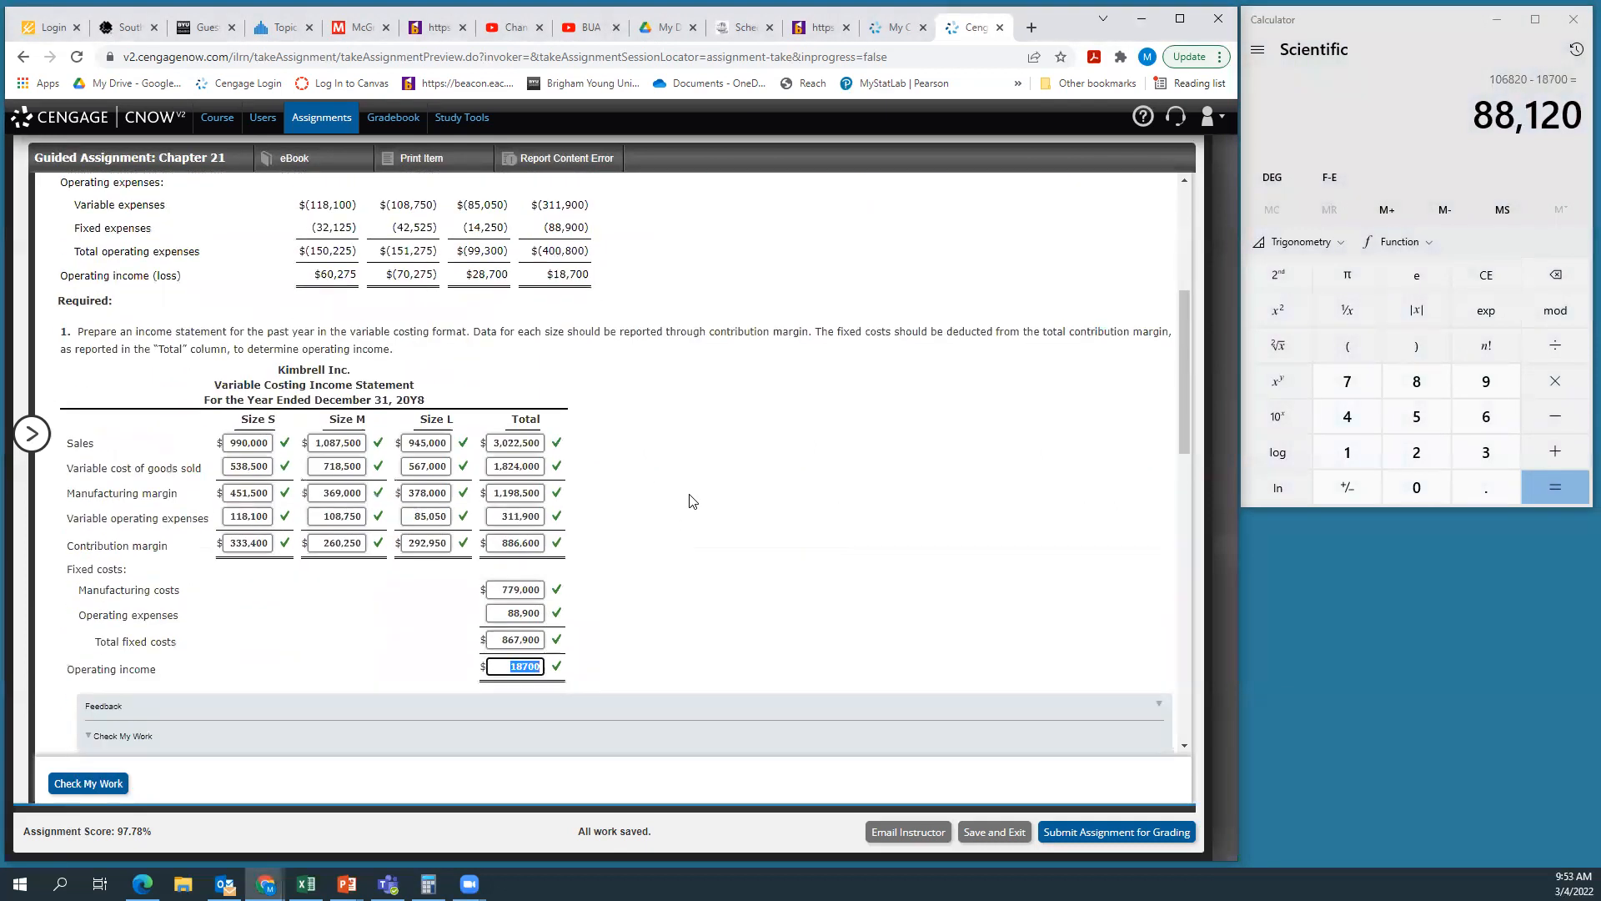
scroll(932, 606, down, 2)
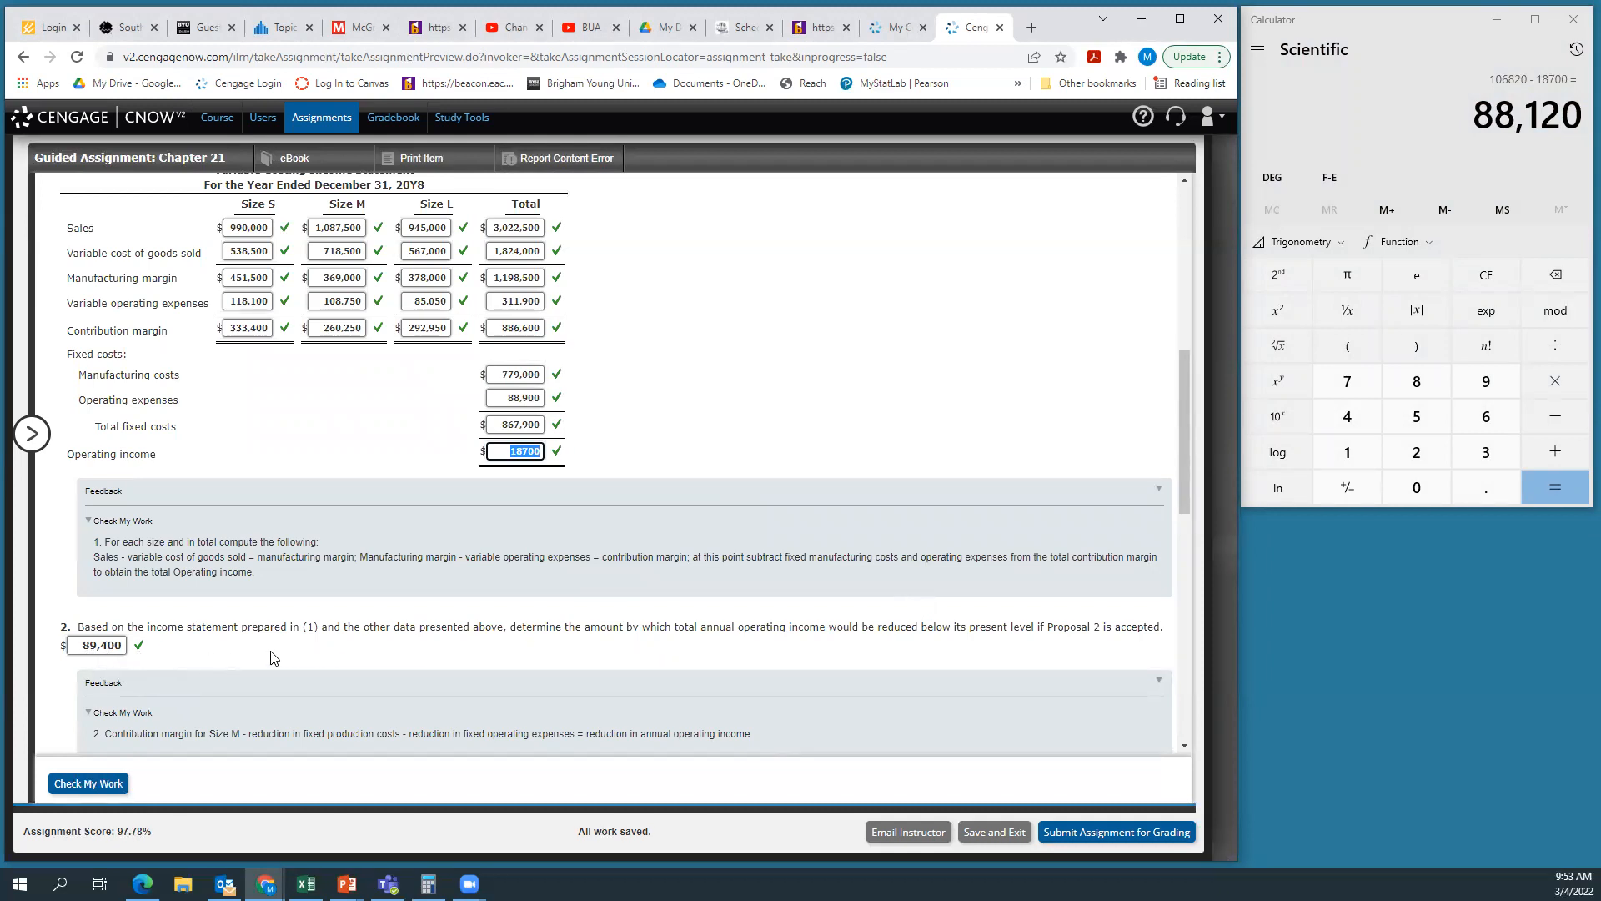
scroll(473, 618, up, 2)
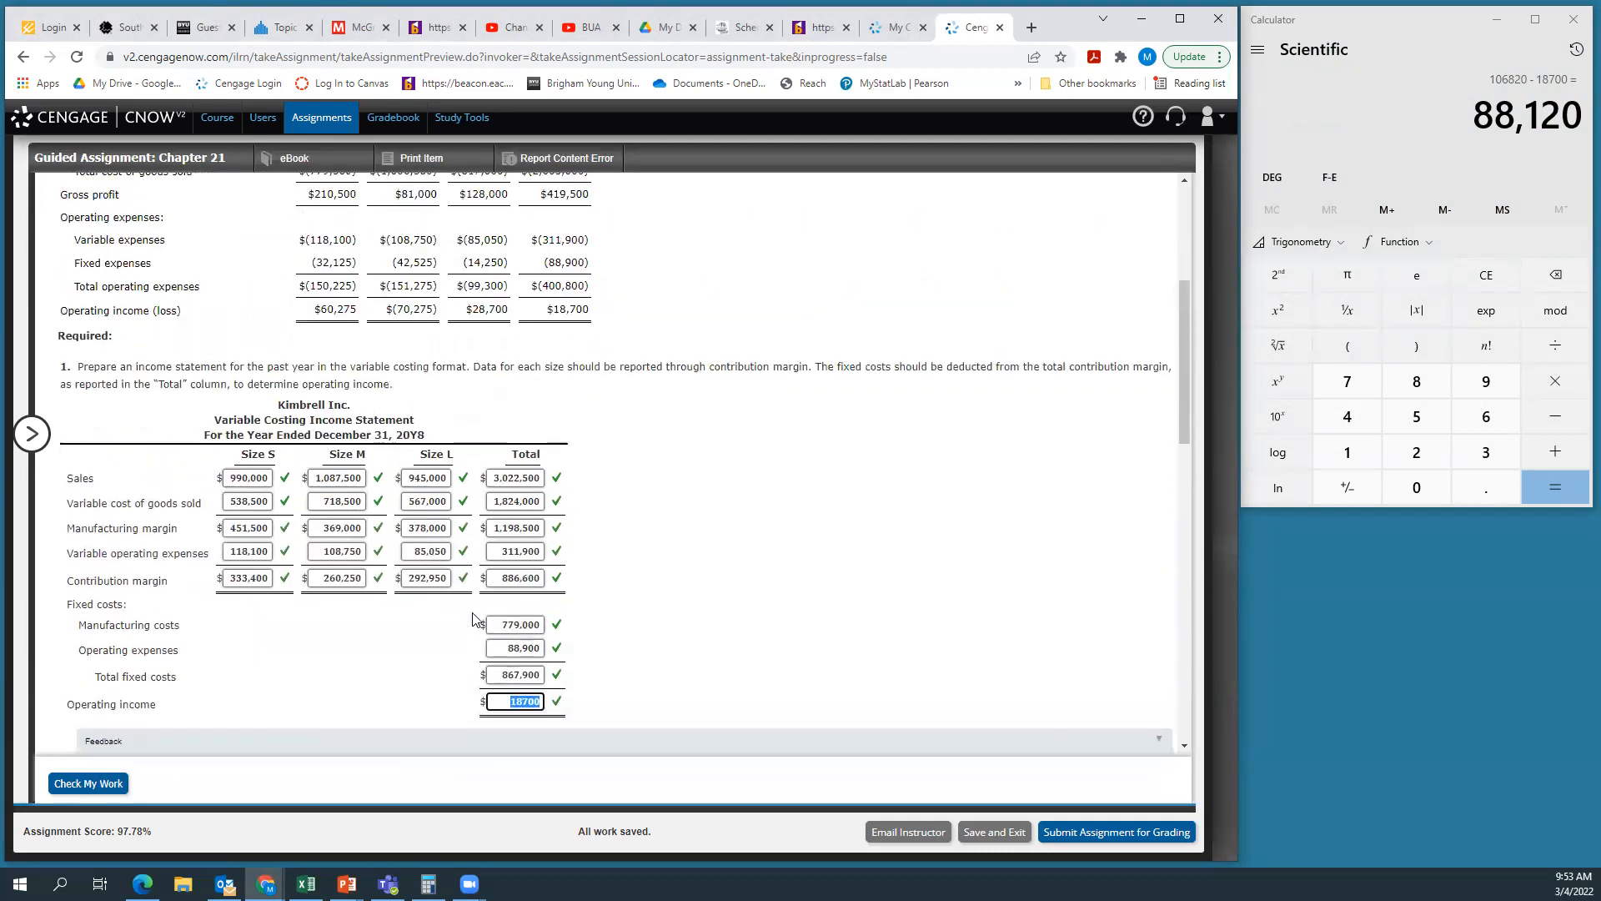
scroll(472, 617, down, 8)
scroll(472, 619, down, 2)
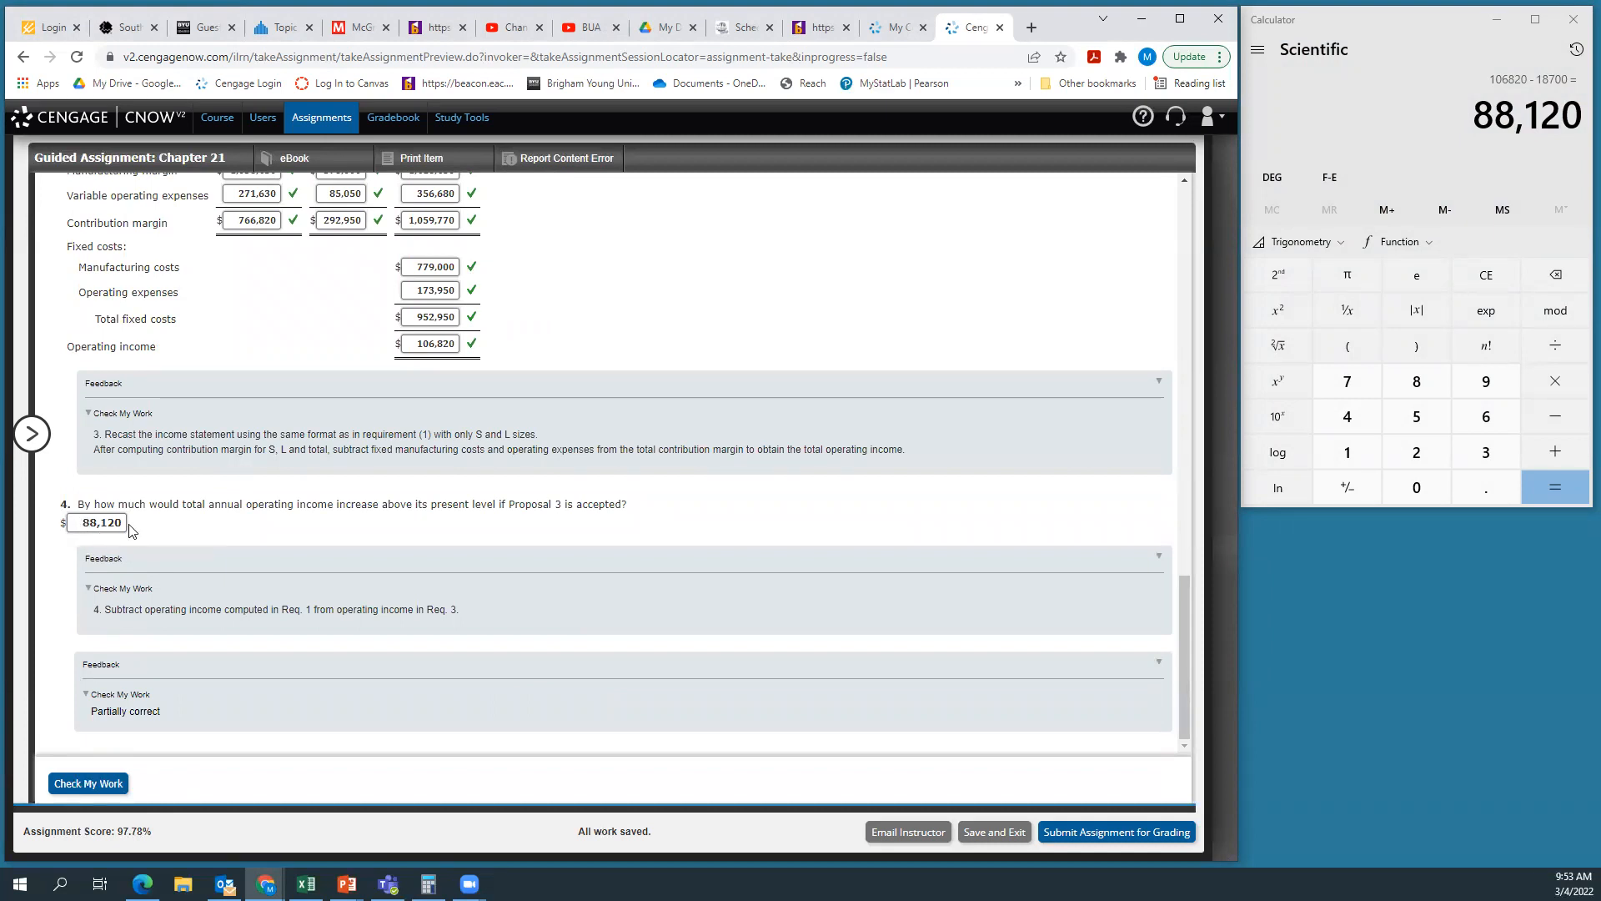
scroll(293, 571, up, 11)
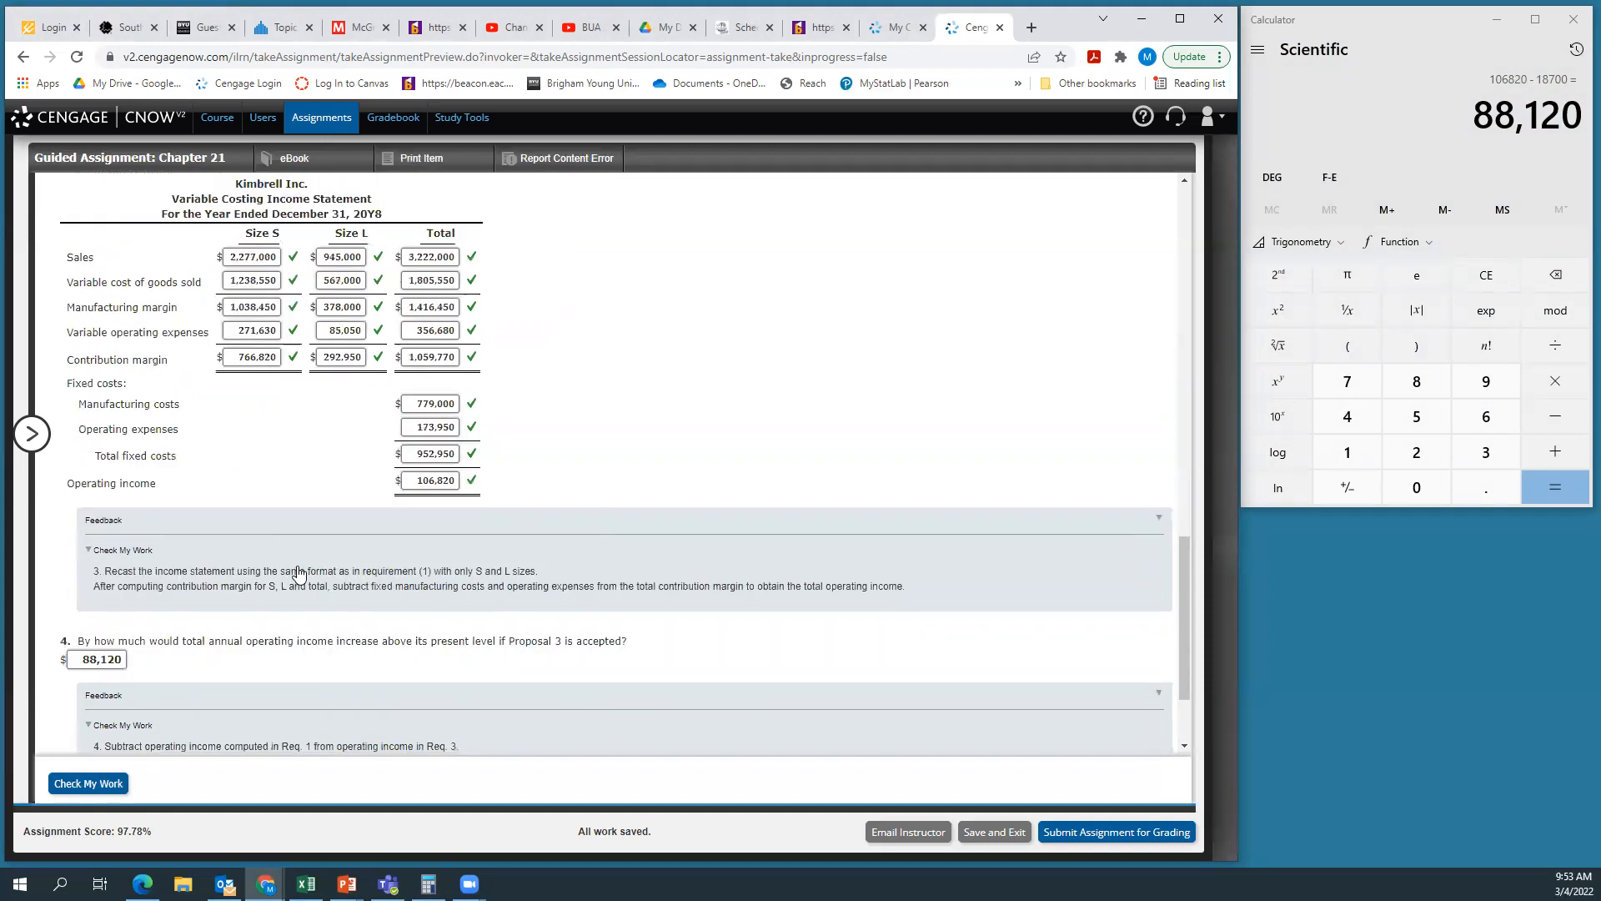
scroll(327, 589, down, 5)
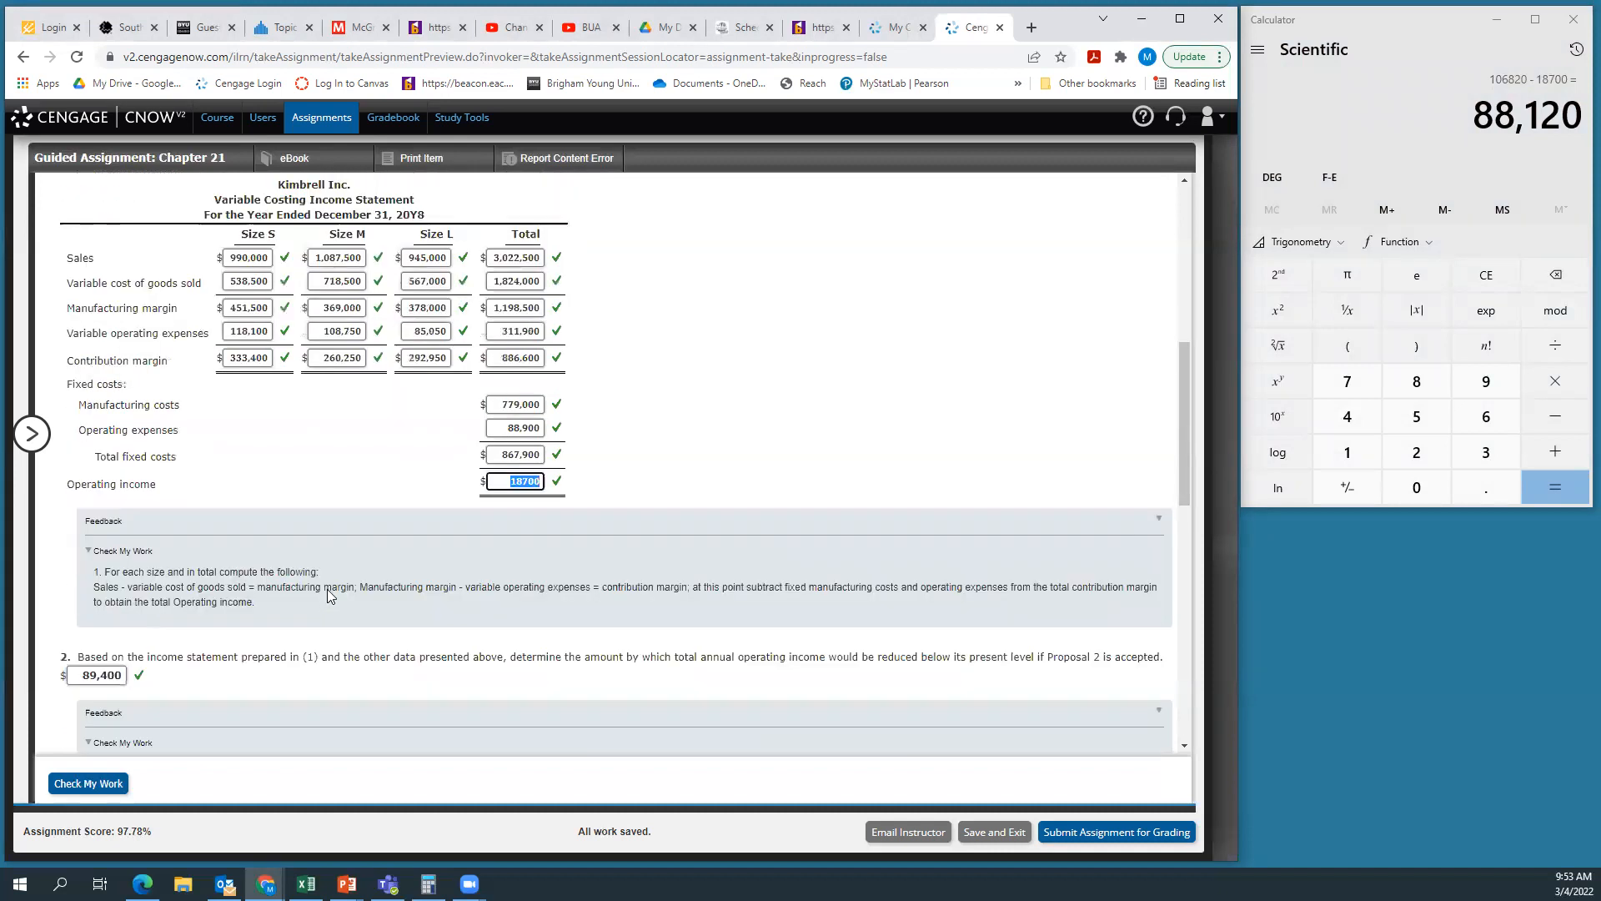